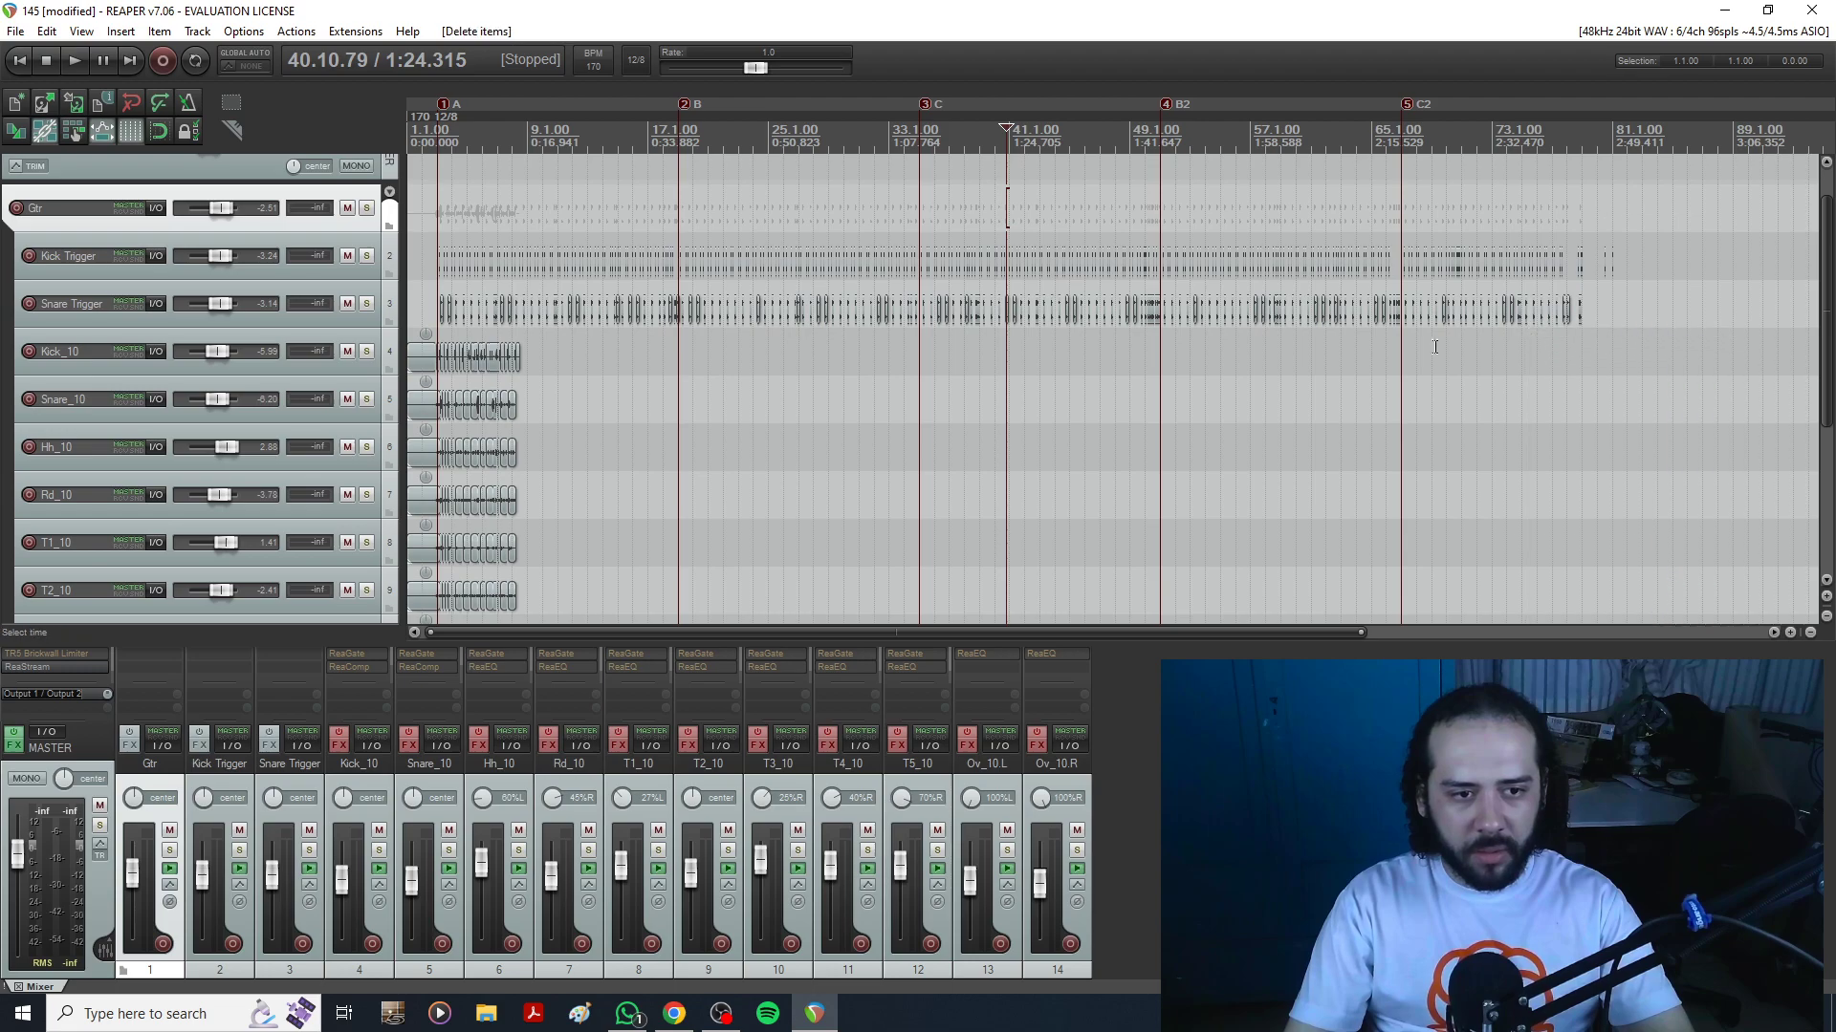
# Delete the sliced drum items on all Kick to overhead tracks after the opening section.
pyautogui.moveTo(605, 357); pyautogui.dragTo(593, 595)
pyautogui.scroll(6, 474, 415)
pyautogui.press('Delete')
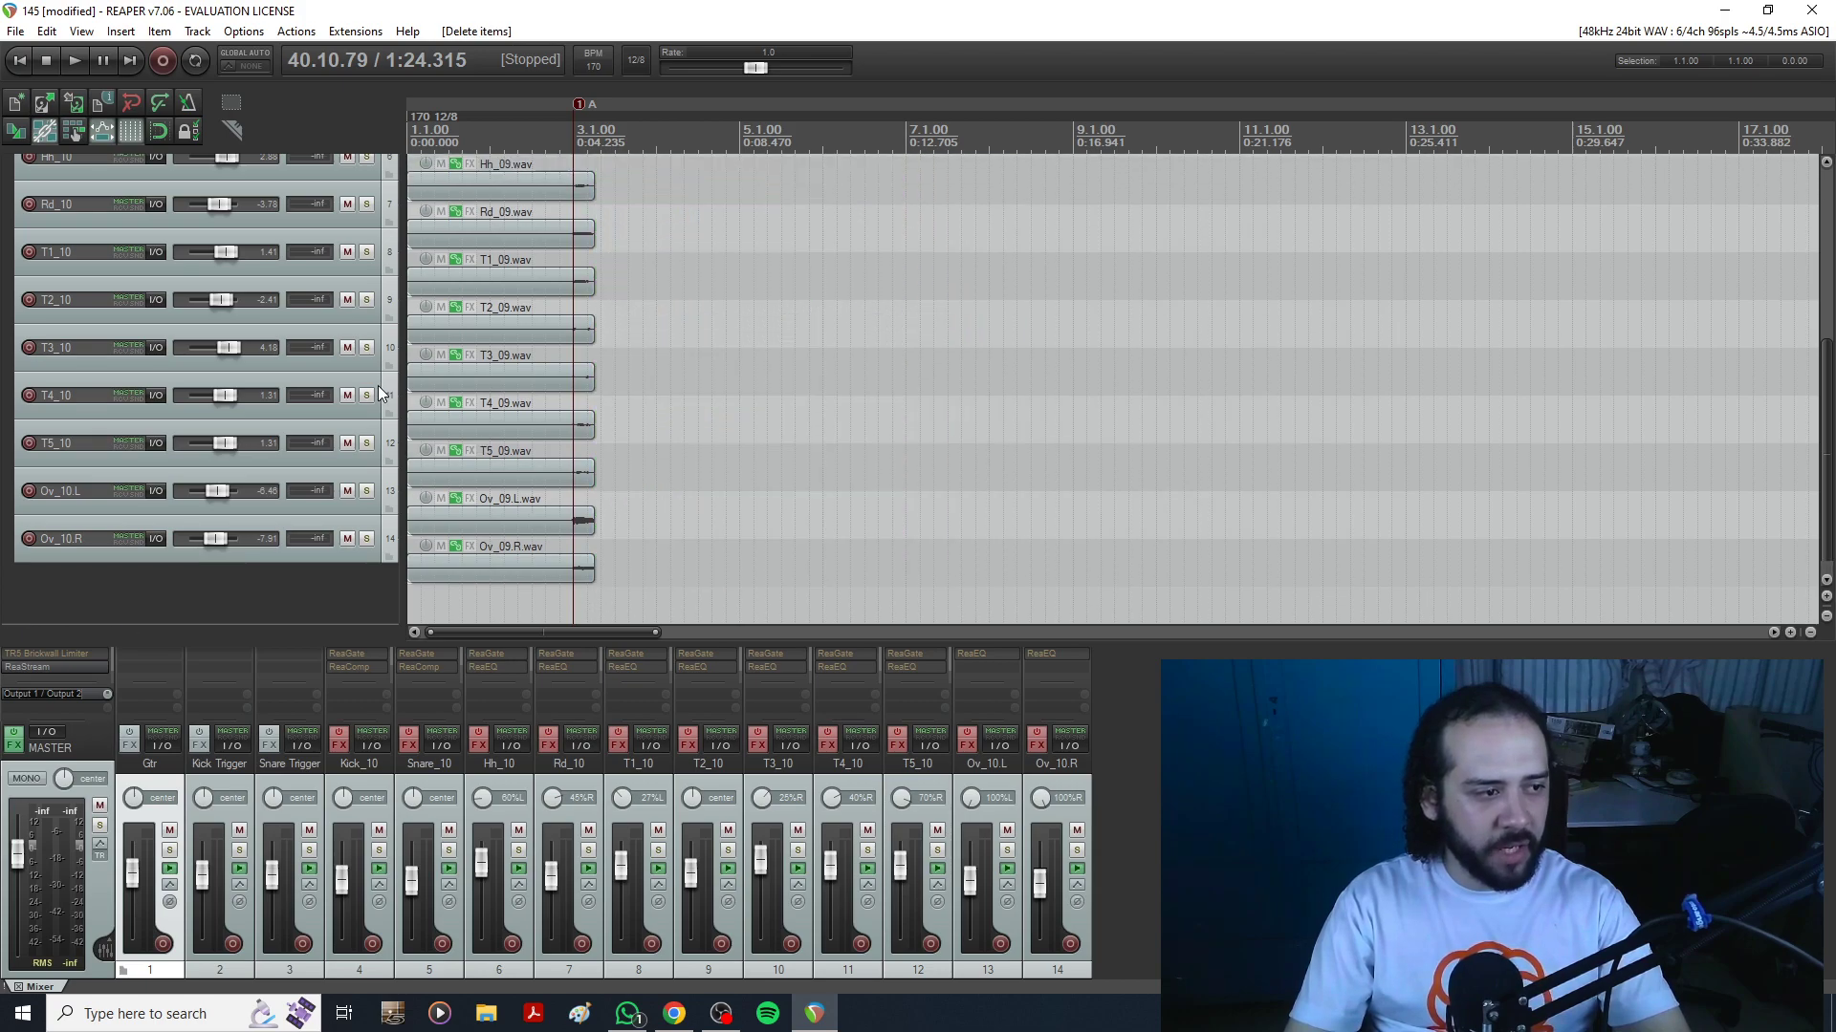
pyautogui.scroll(4, 378, 388)
pyautogui.click(572, 283)
pyautogui.press('Delete')
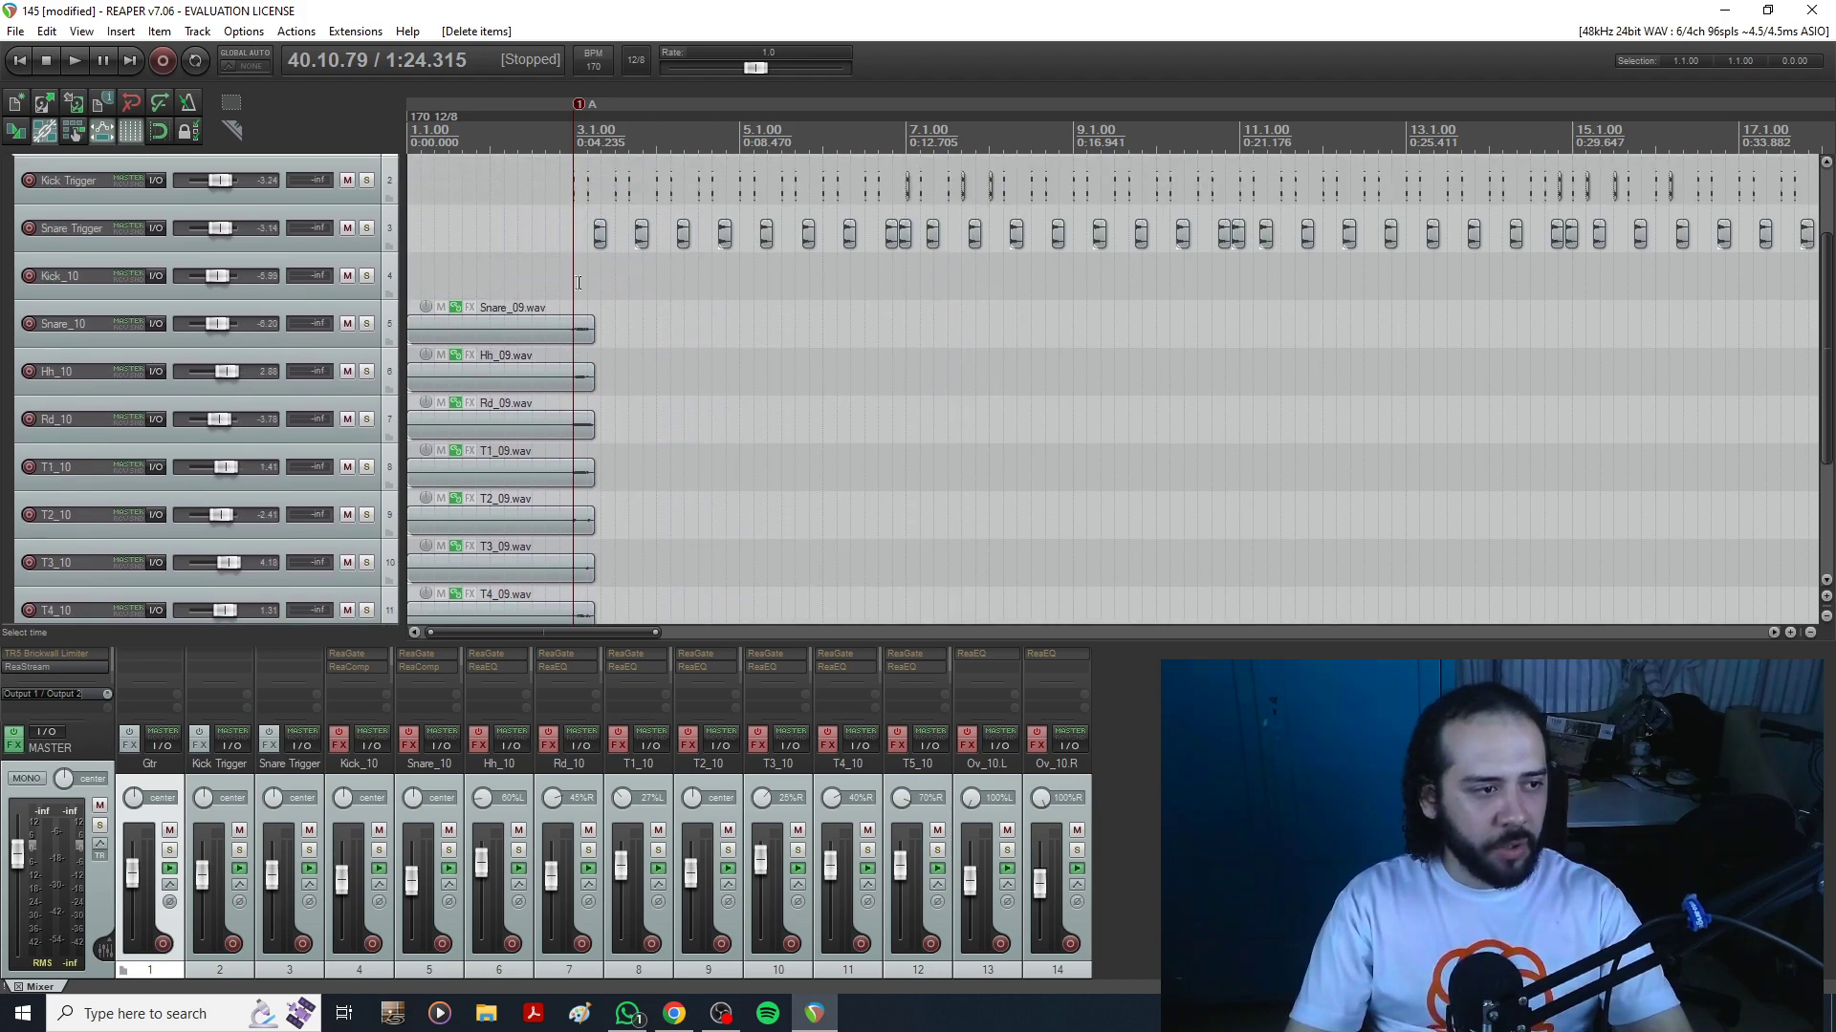
pyautogui.hotkey('ctrl', 'z')
# Delete the short leftover Kick slice after marker A and extend the opening drum items to the full recording length.
pyautogui.moveTo(615, 281); pyautogui.dragTo(578, 284)
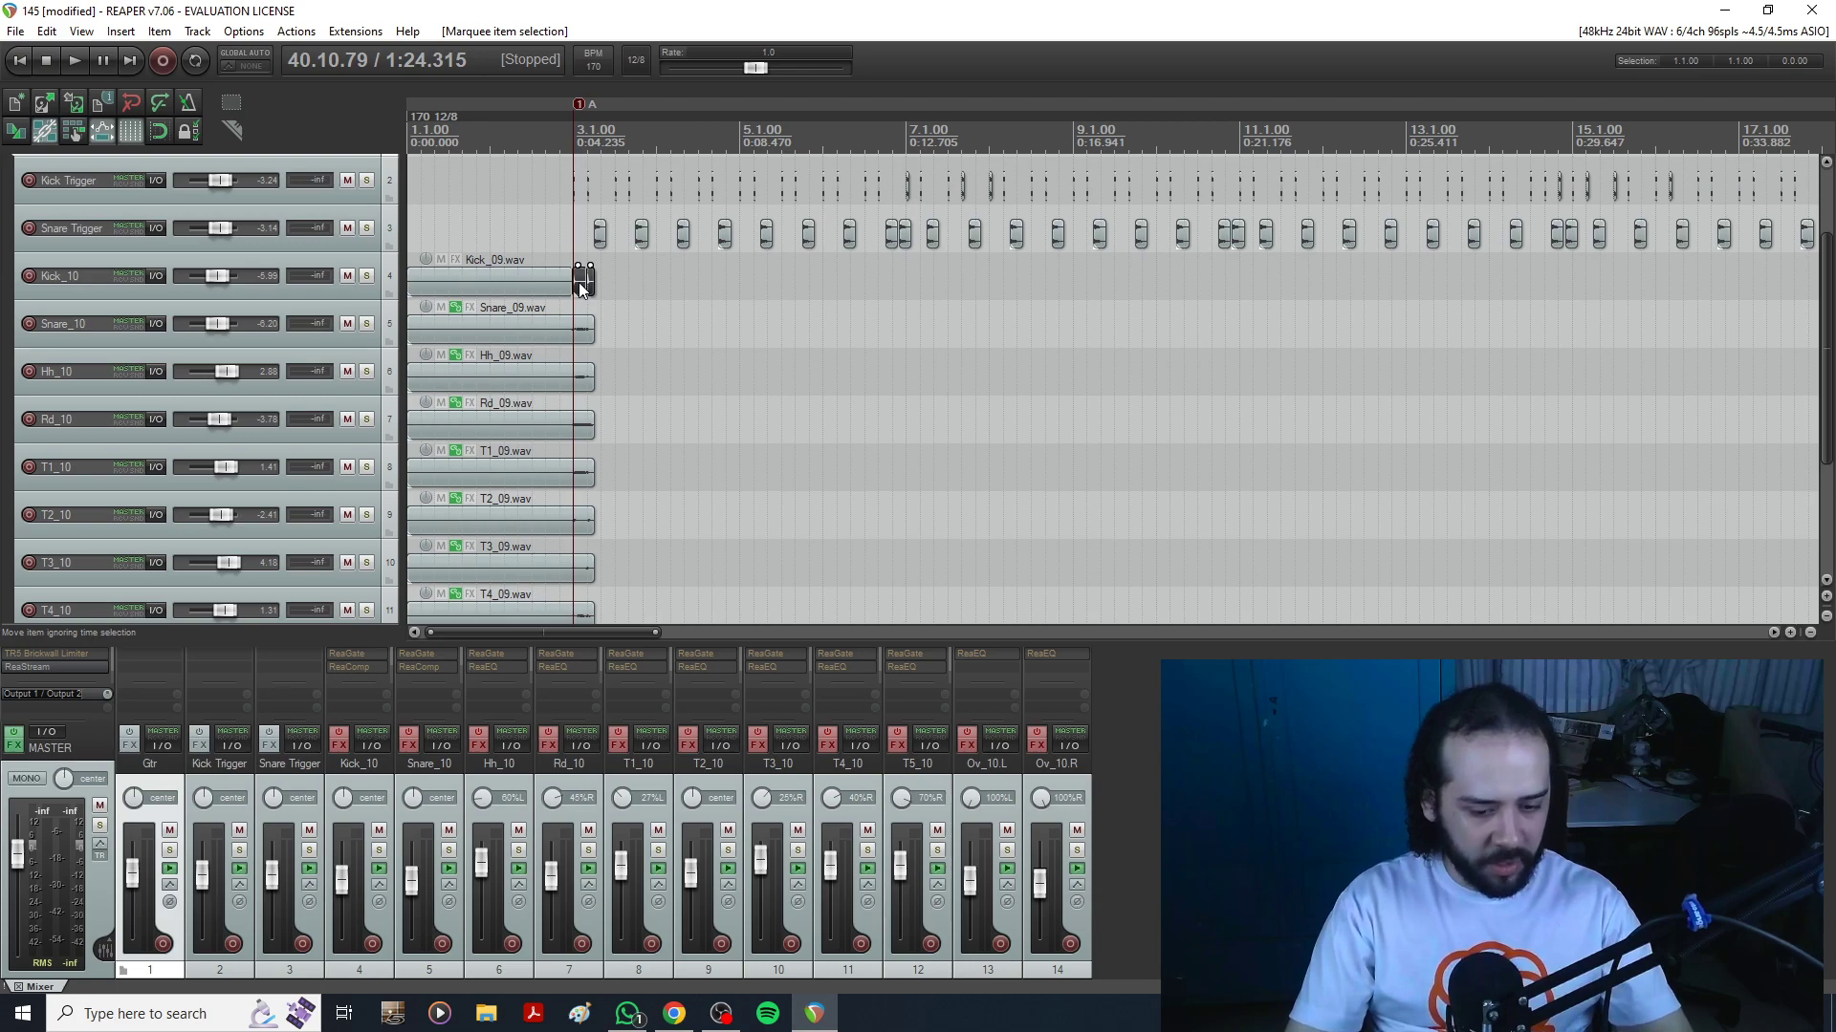
pyautogui.press('Delete')
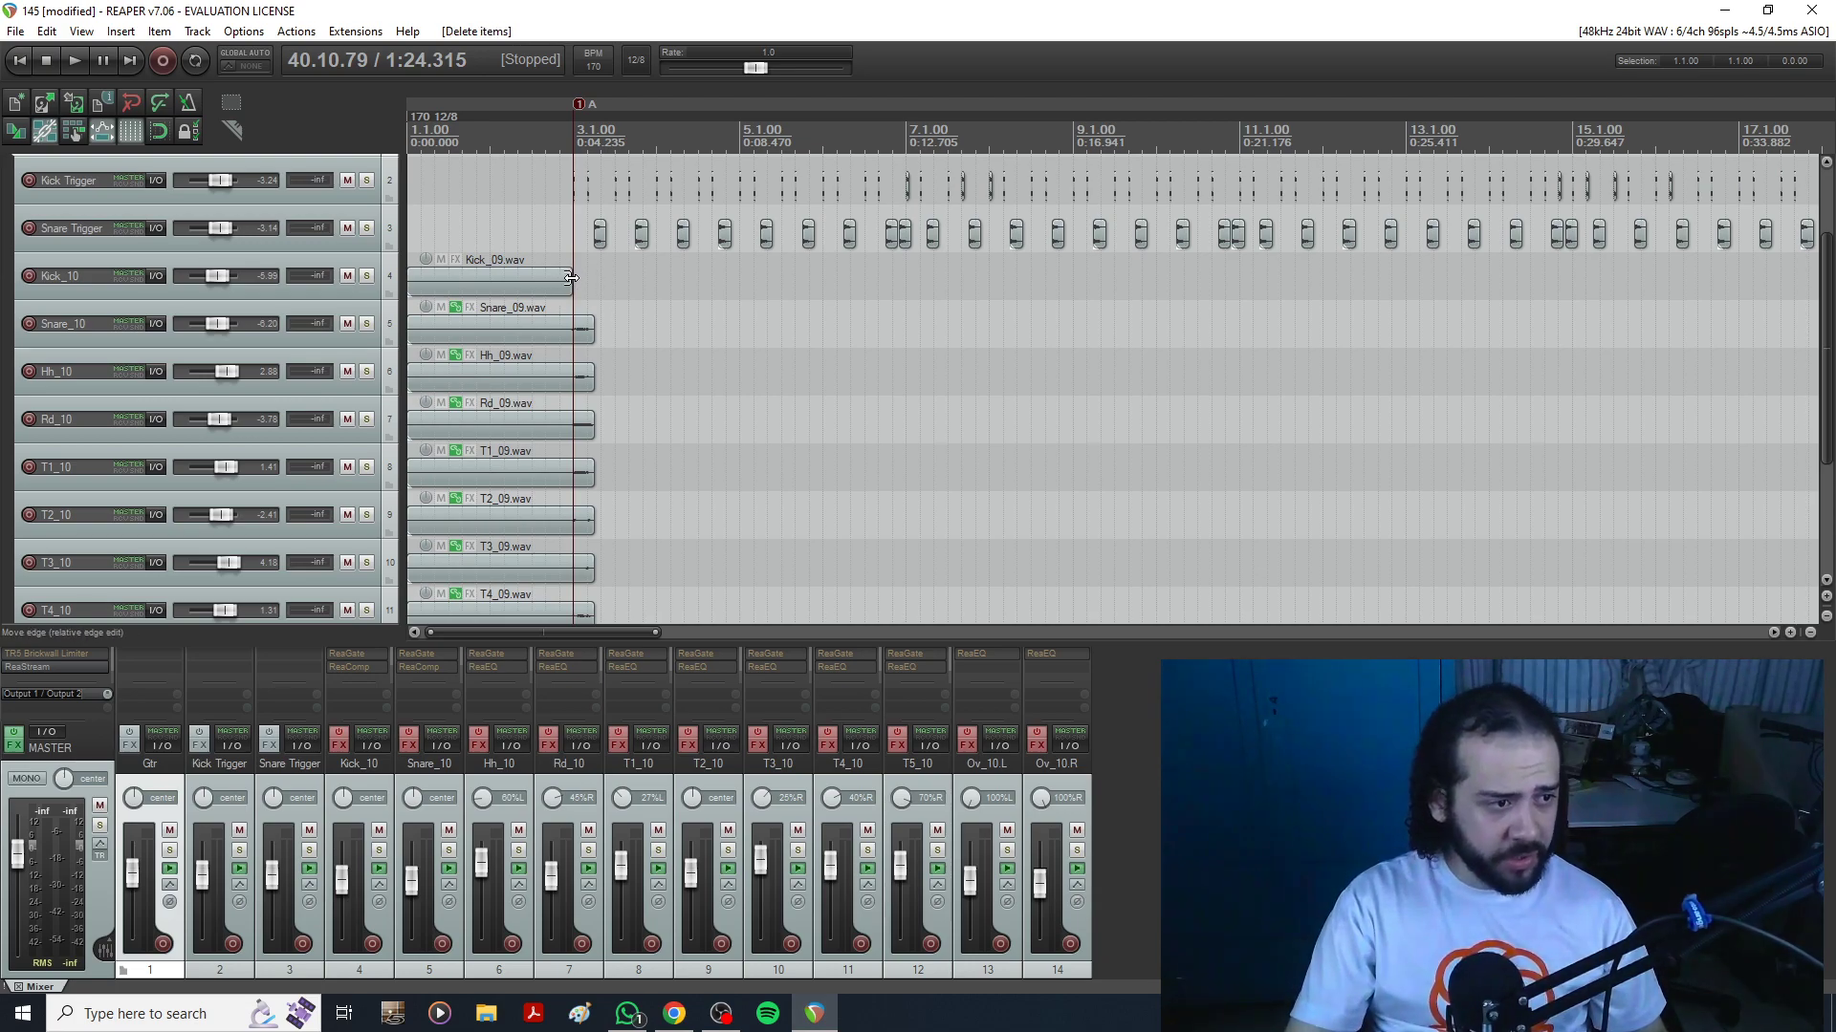
pyautogui.moveTo(577, 281); pyautogui.dragTo(600, 279)
pyautogui.moveTo(605, 273); pyautogui.dragTo(1146, 476)
pyautogui.scroll(-5, 604, 421)
pyautogui.scroll(5, 380, 325)
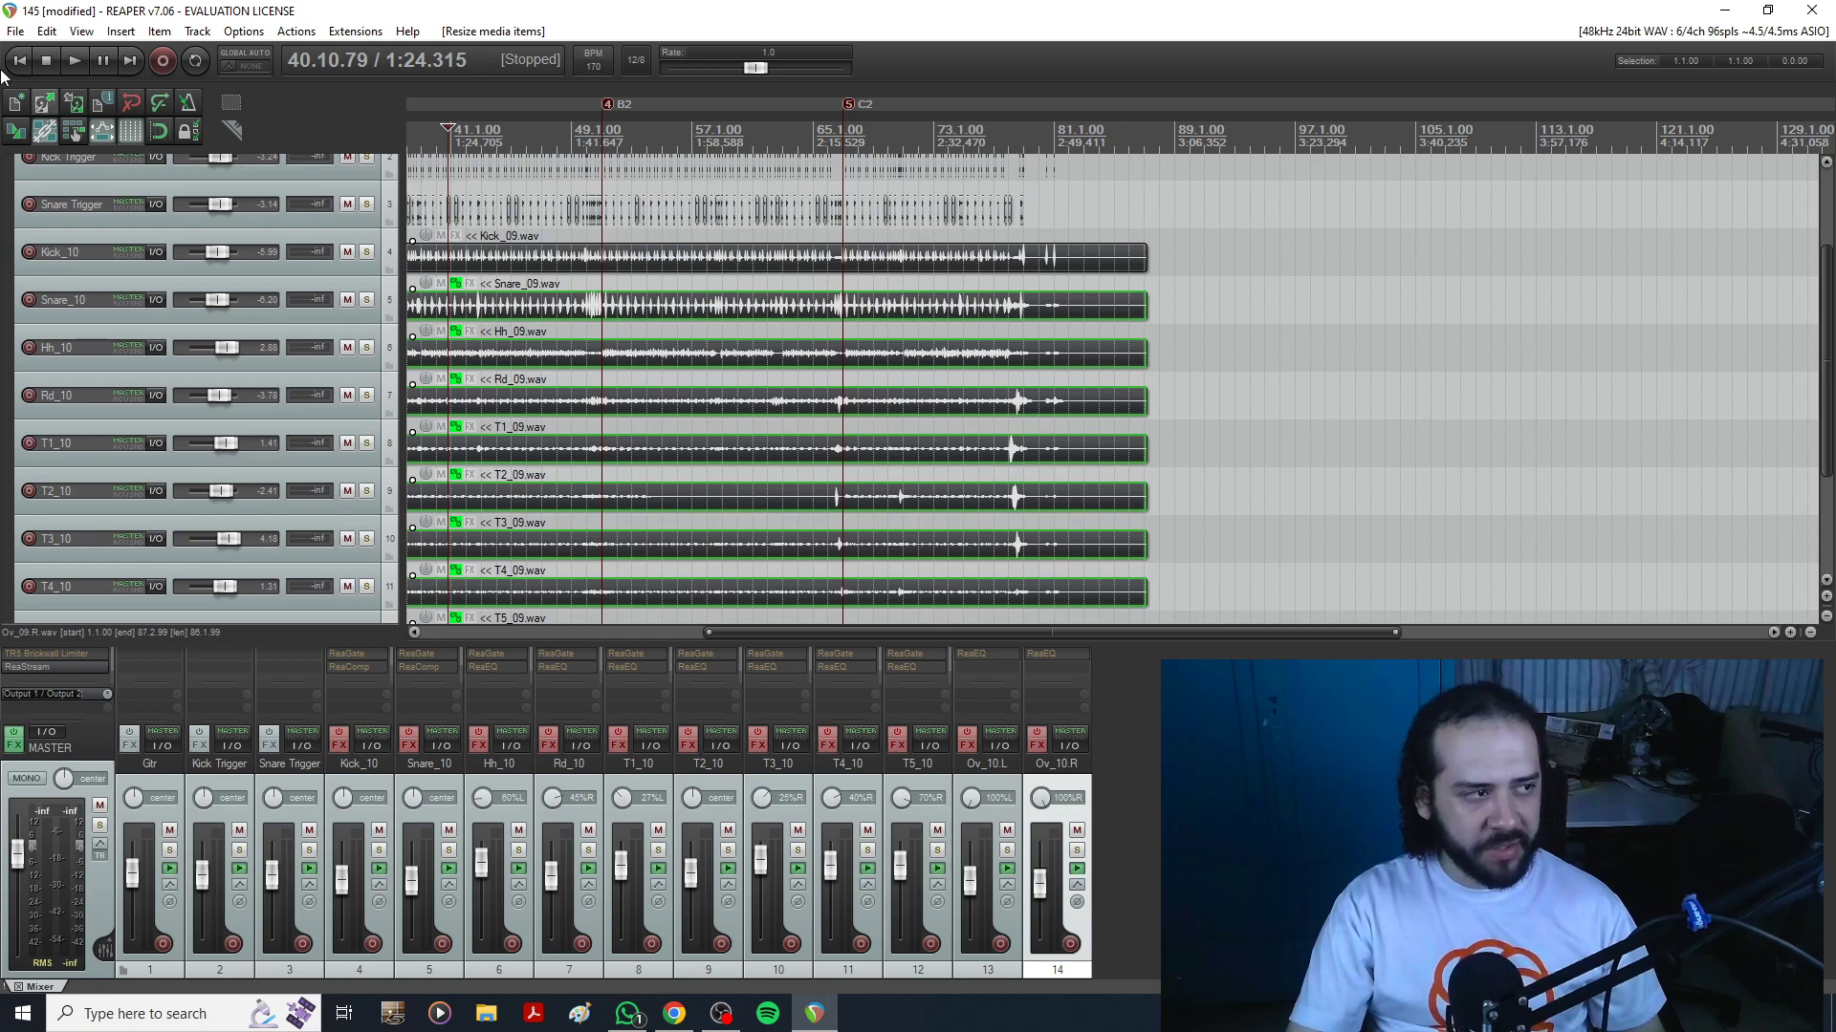
# Return to the project start and mute the Snare Trigger and Kick Trigger tracks.
pyautogui.click(18, 62)
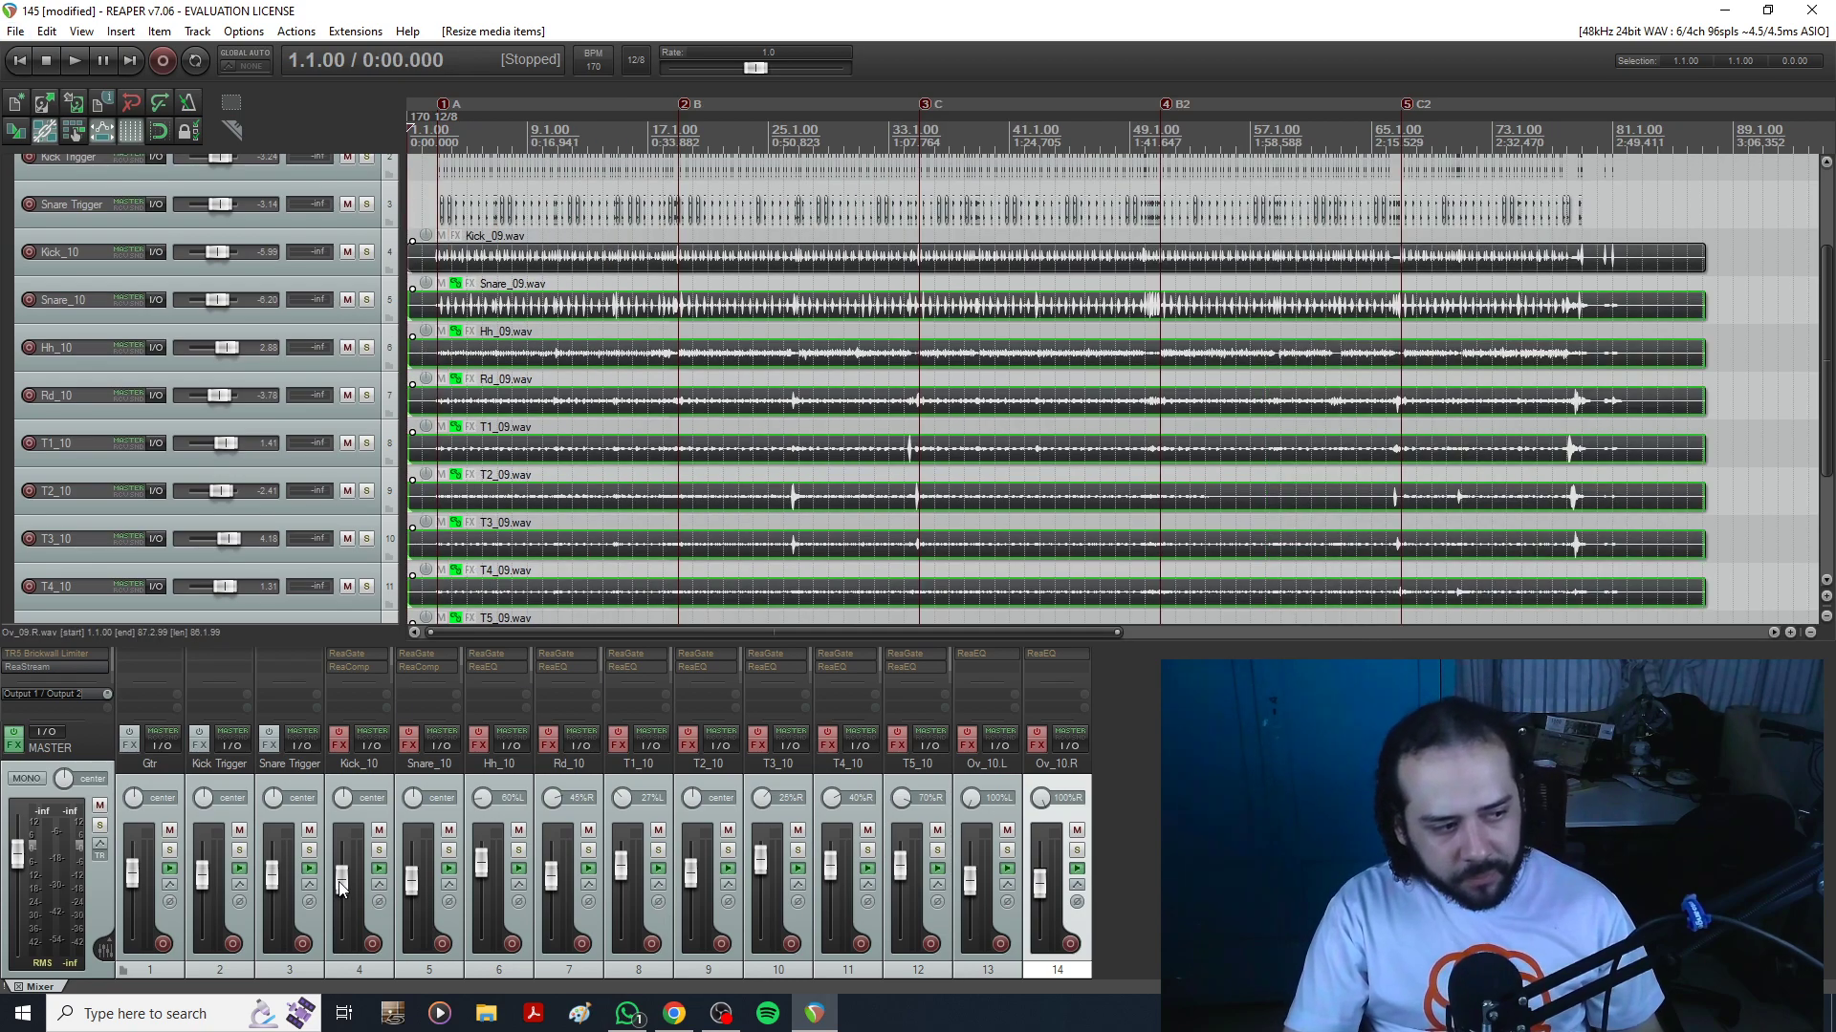
pyautogui.click(309, 831)
pyautogui.click(239, 832)
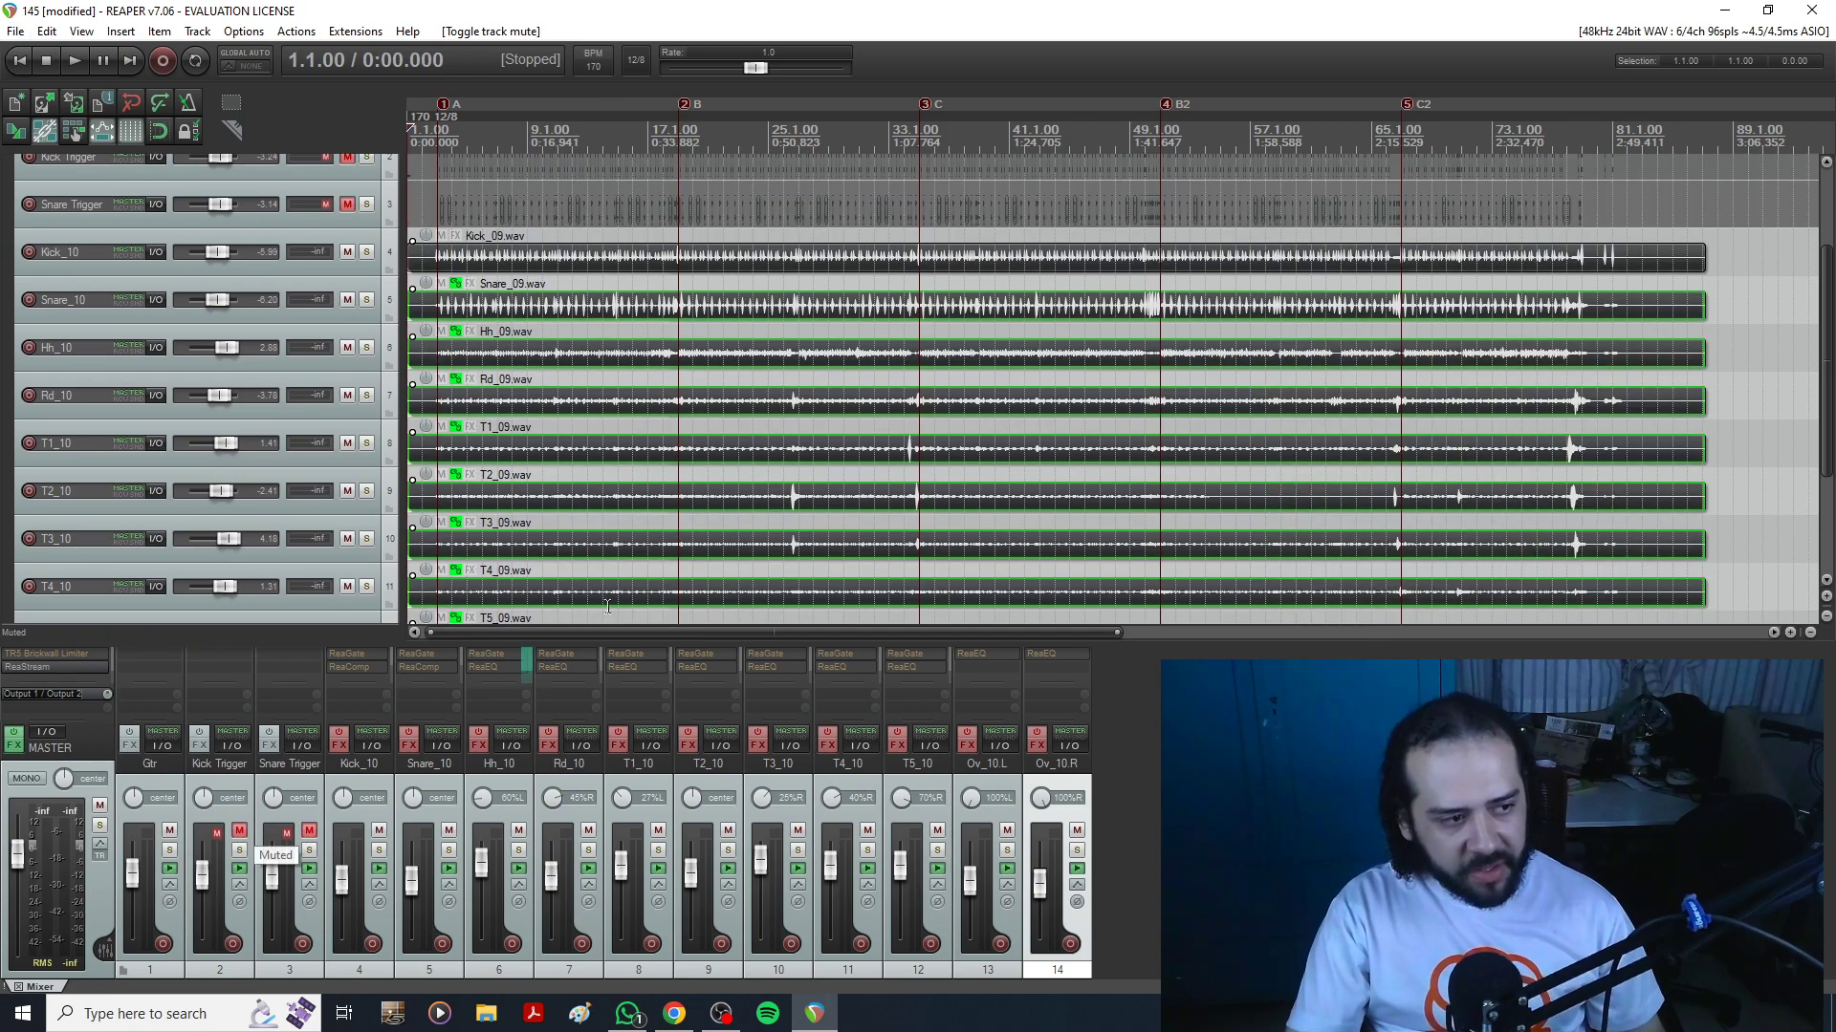
# Play the unedited drum recording from about bar 9, stop it and return to the project start.
pyautogui.click(531, 259)
pyautogui.press('space')
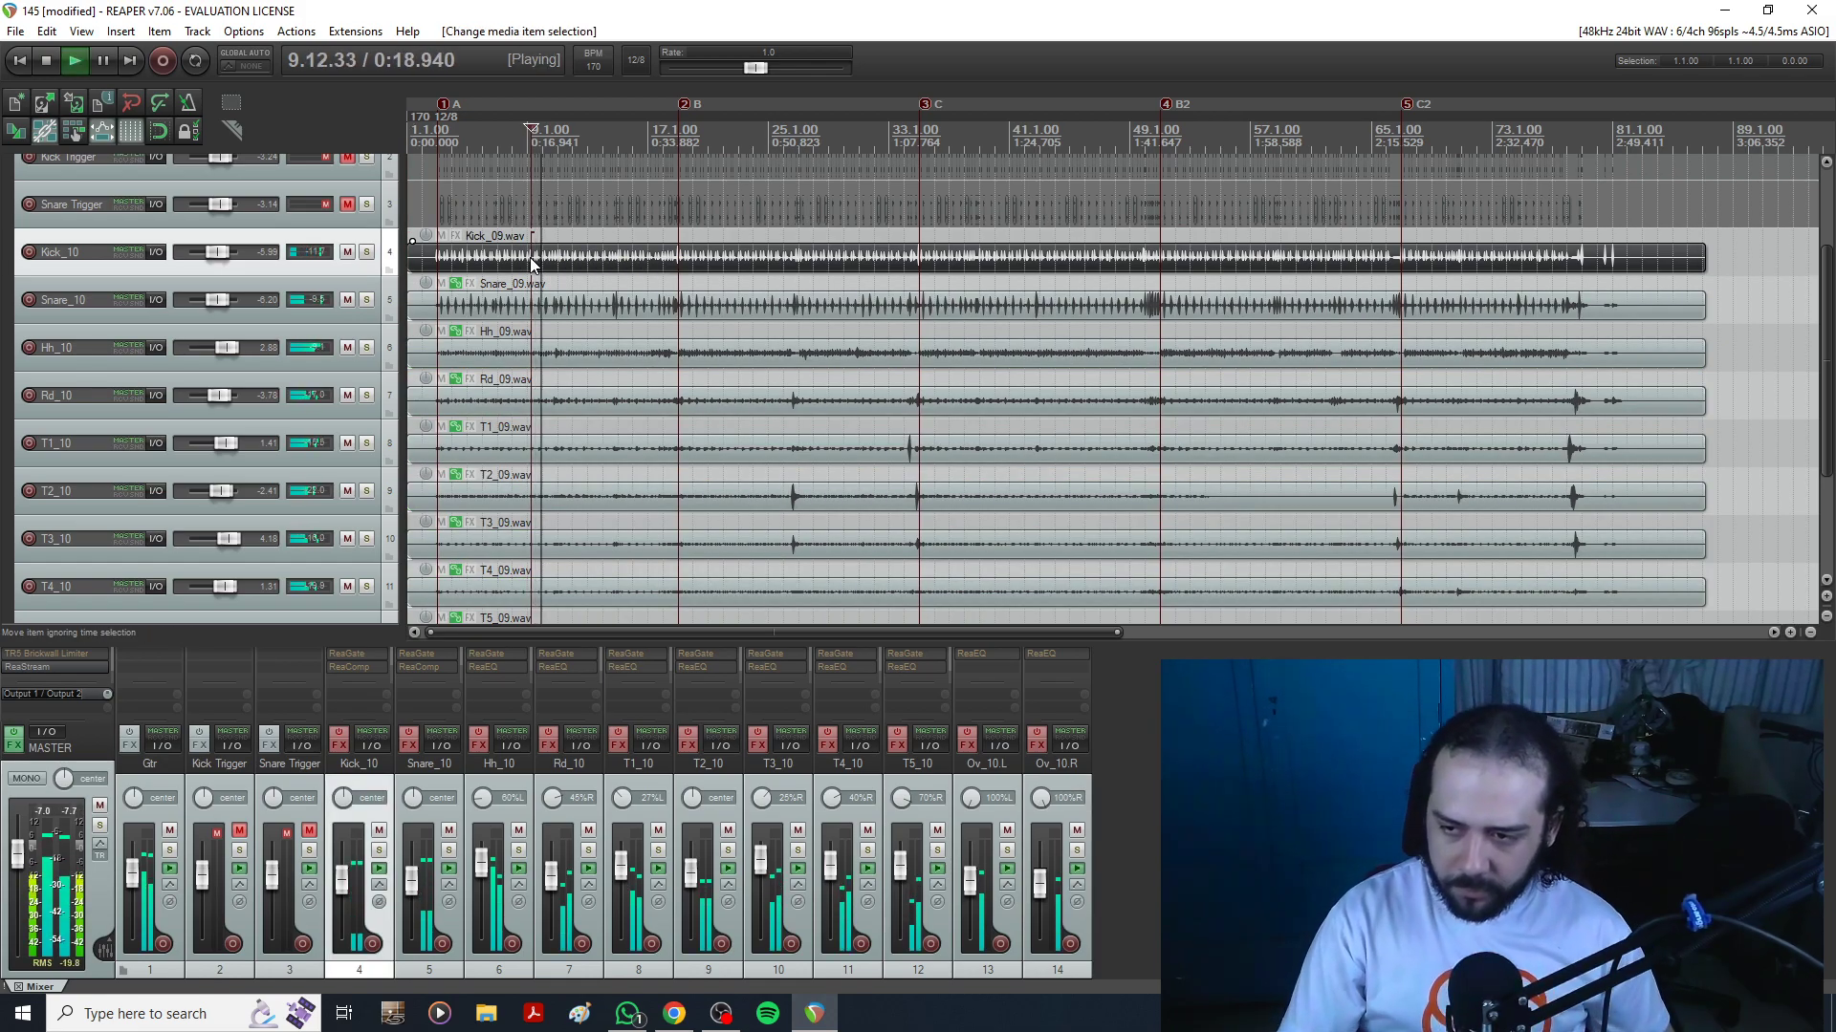
pyautogui.scroll(6, 612, 308)
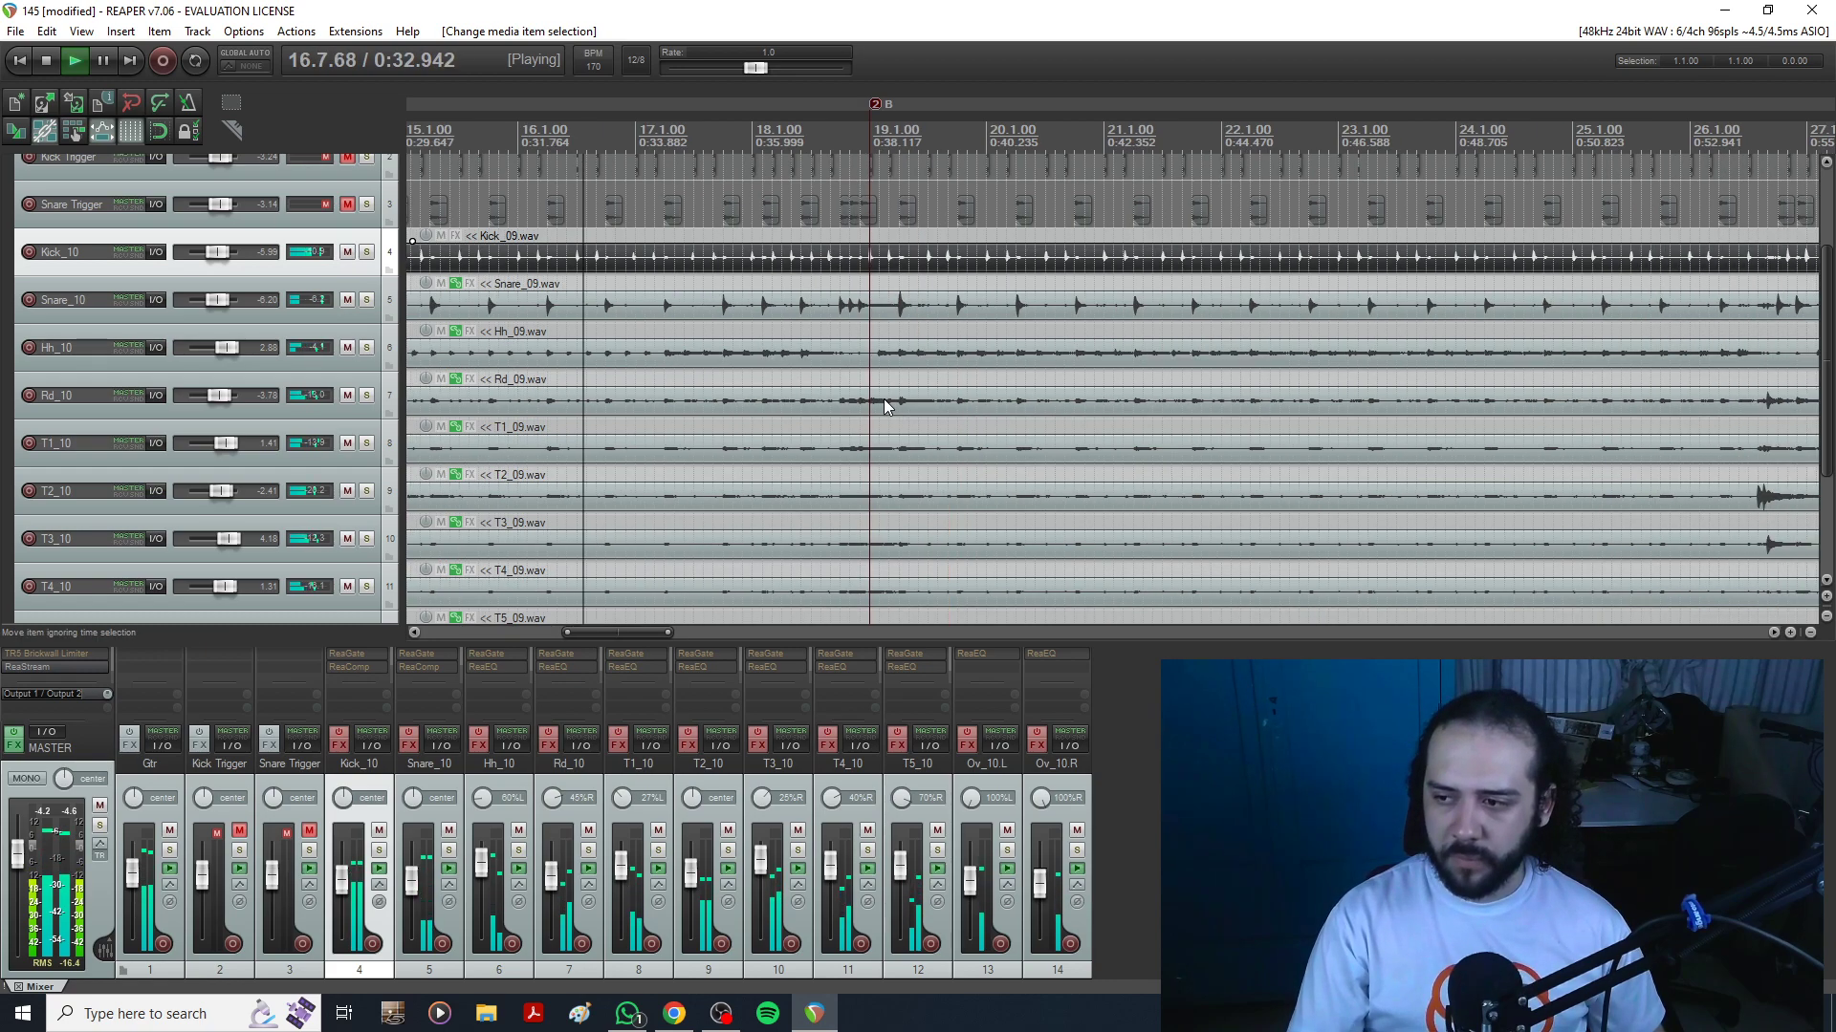
pyautogui.press('space')
pyautogui.click(19, 61)
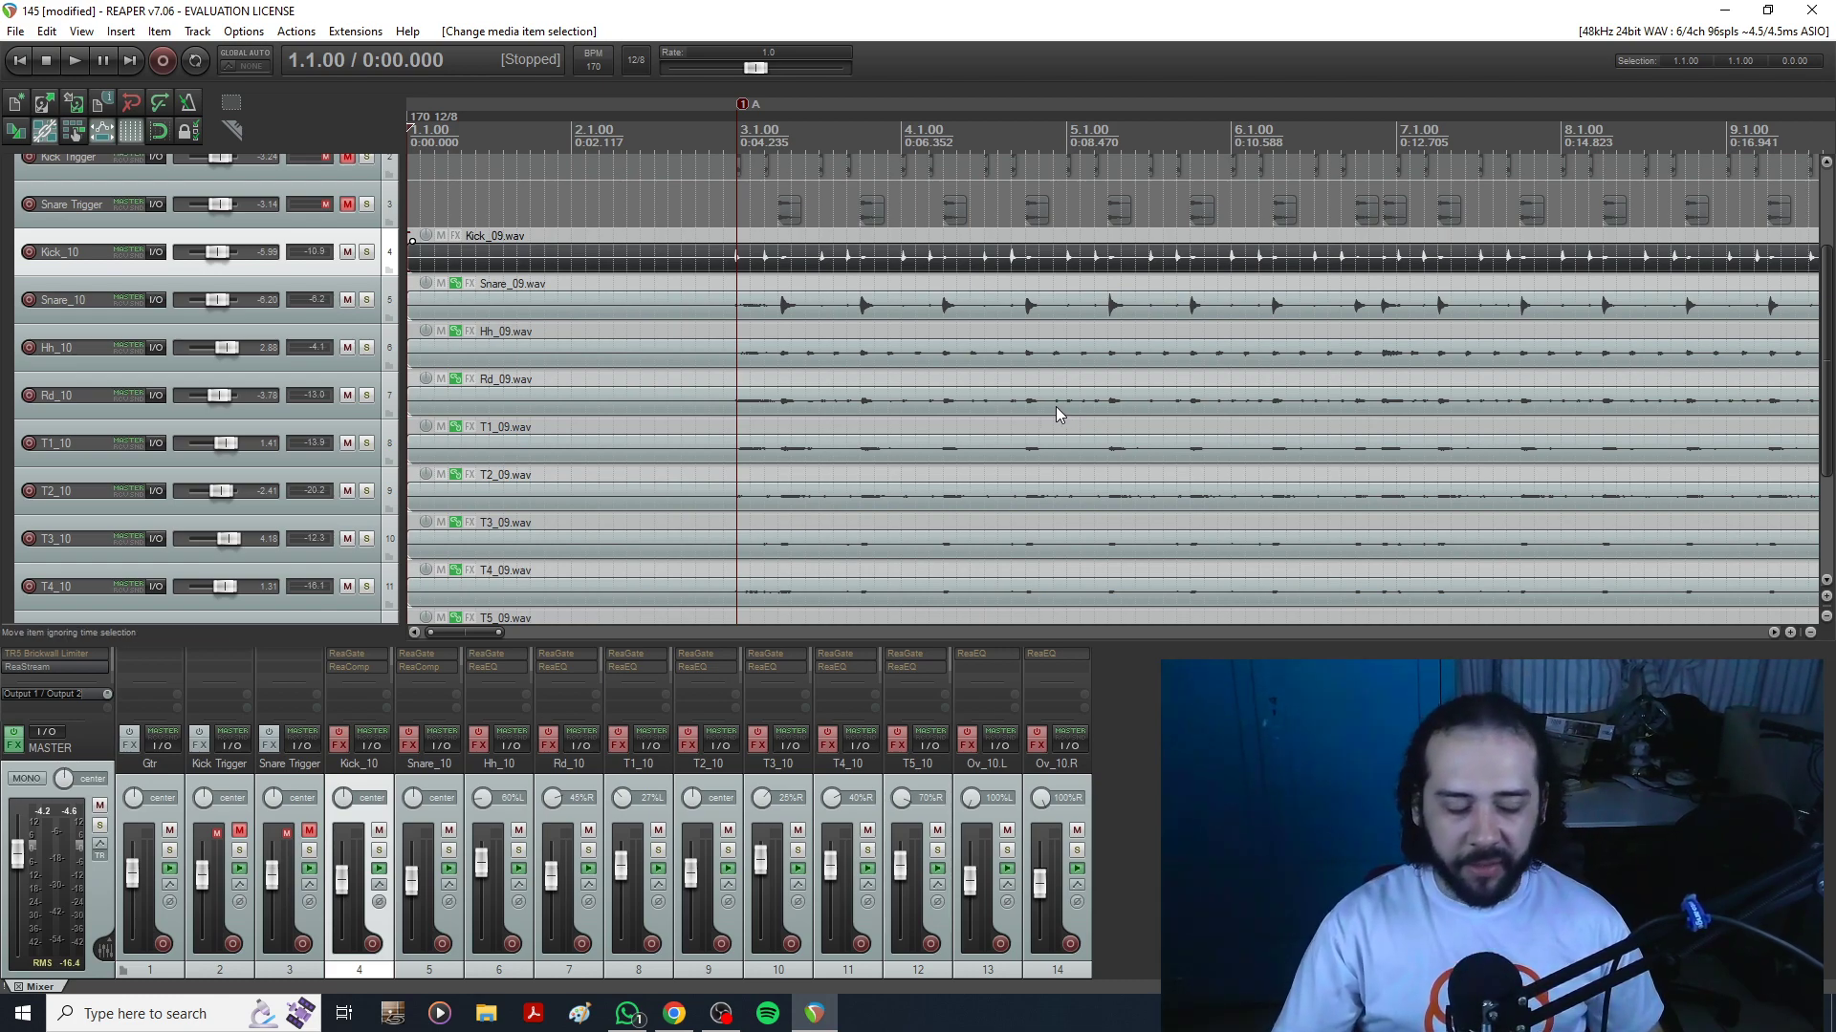
# Examine the drum waveforms around marker A on every track from Kick to the overheads.
pyautogui.scroll(4, 1055, 406)
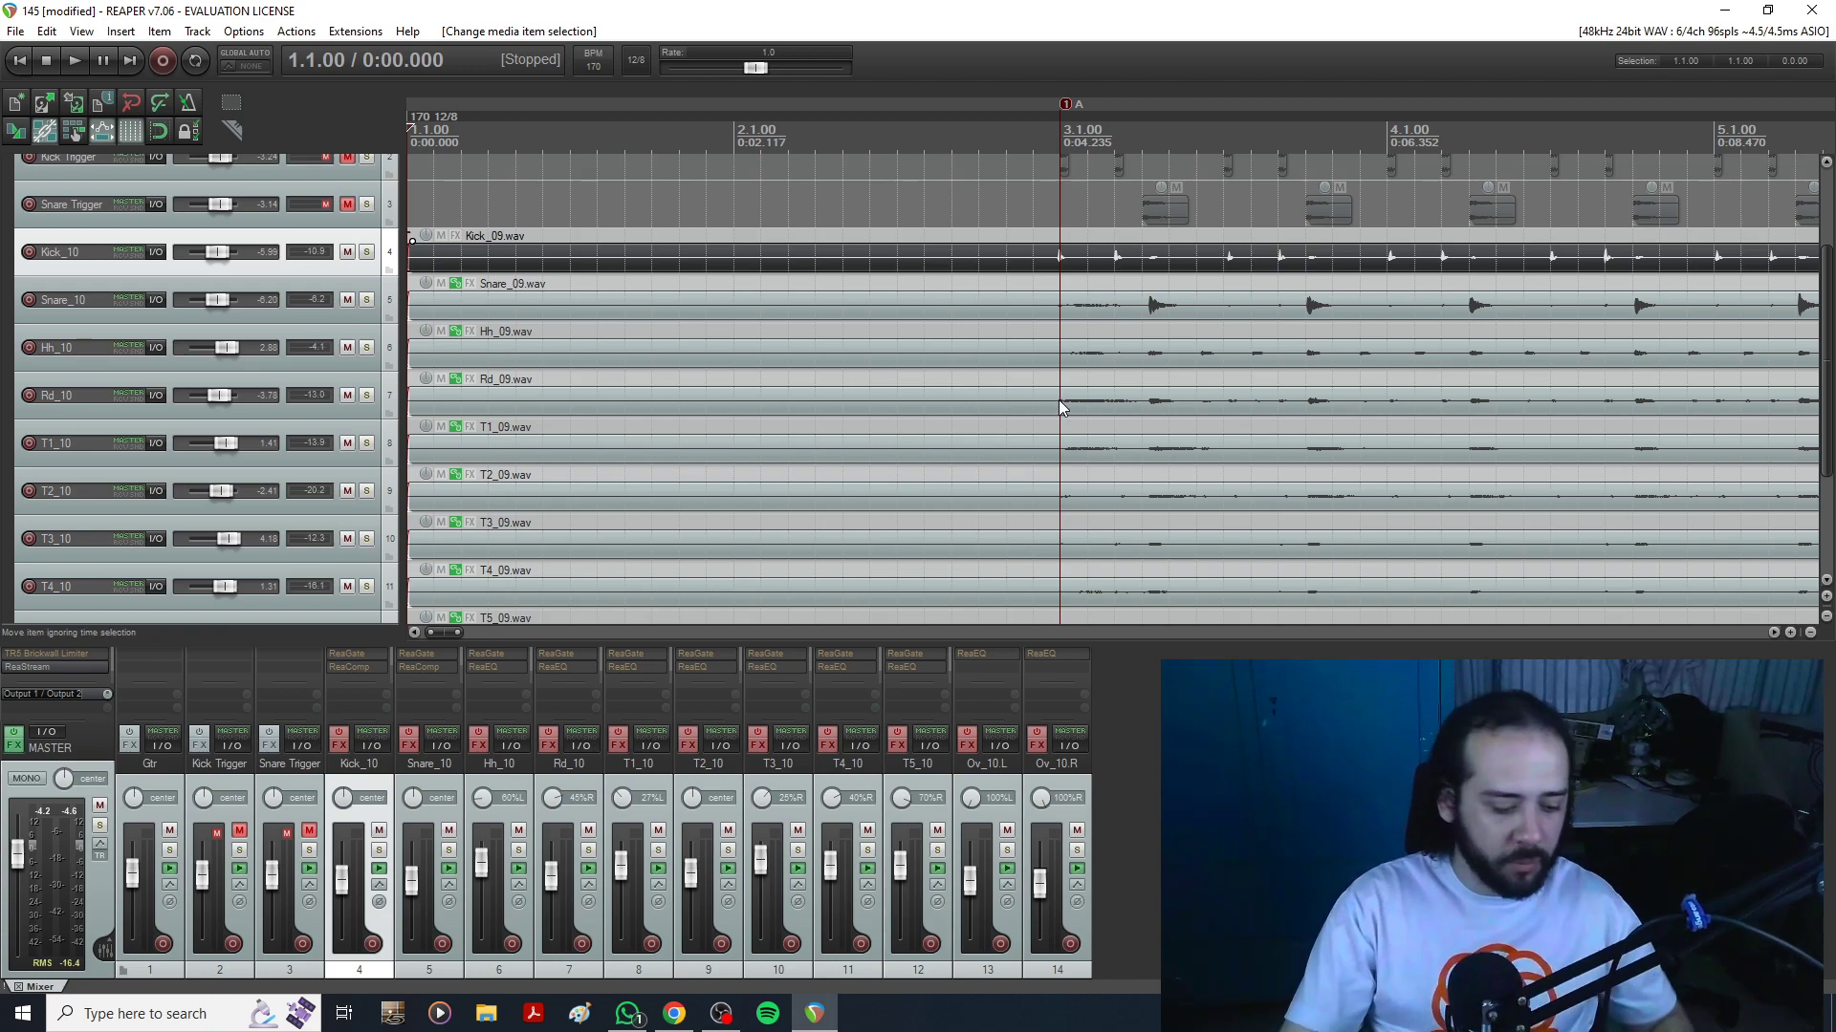
pyautogui.scroll(-4, 1054, 303)
pyautogui.scroll(4, 957, 363)
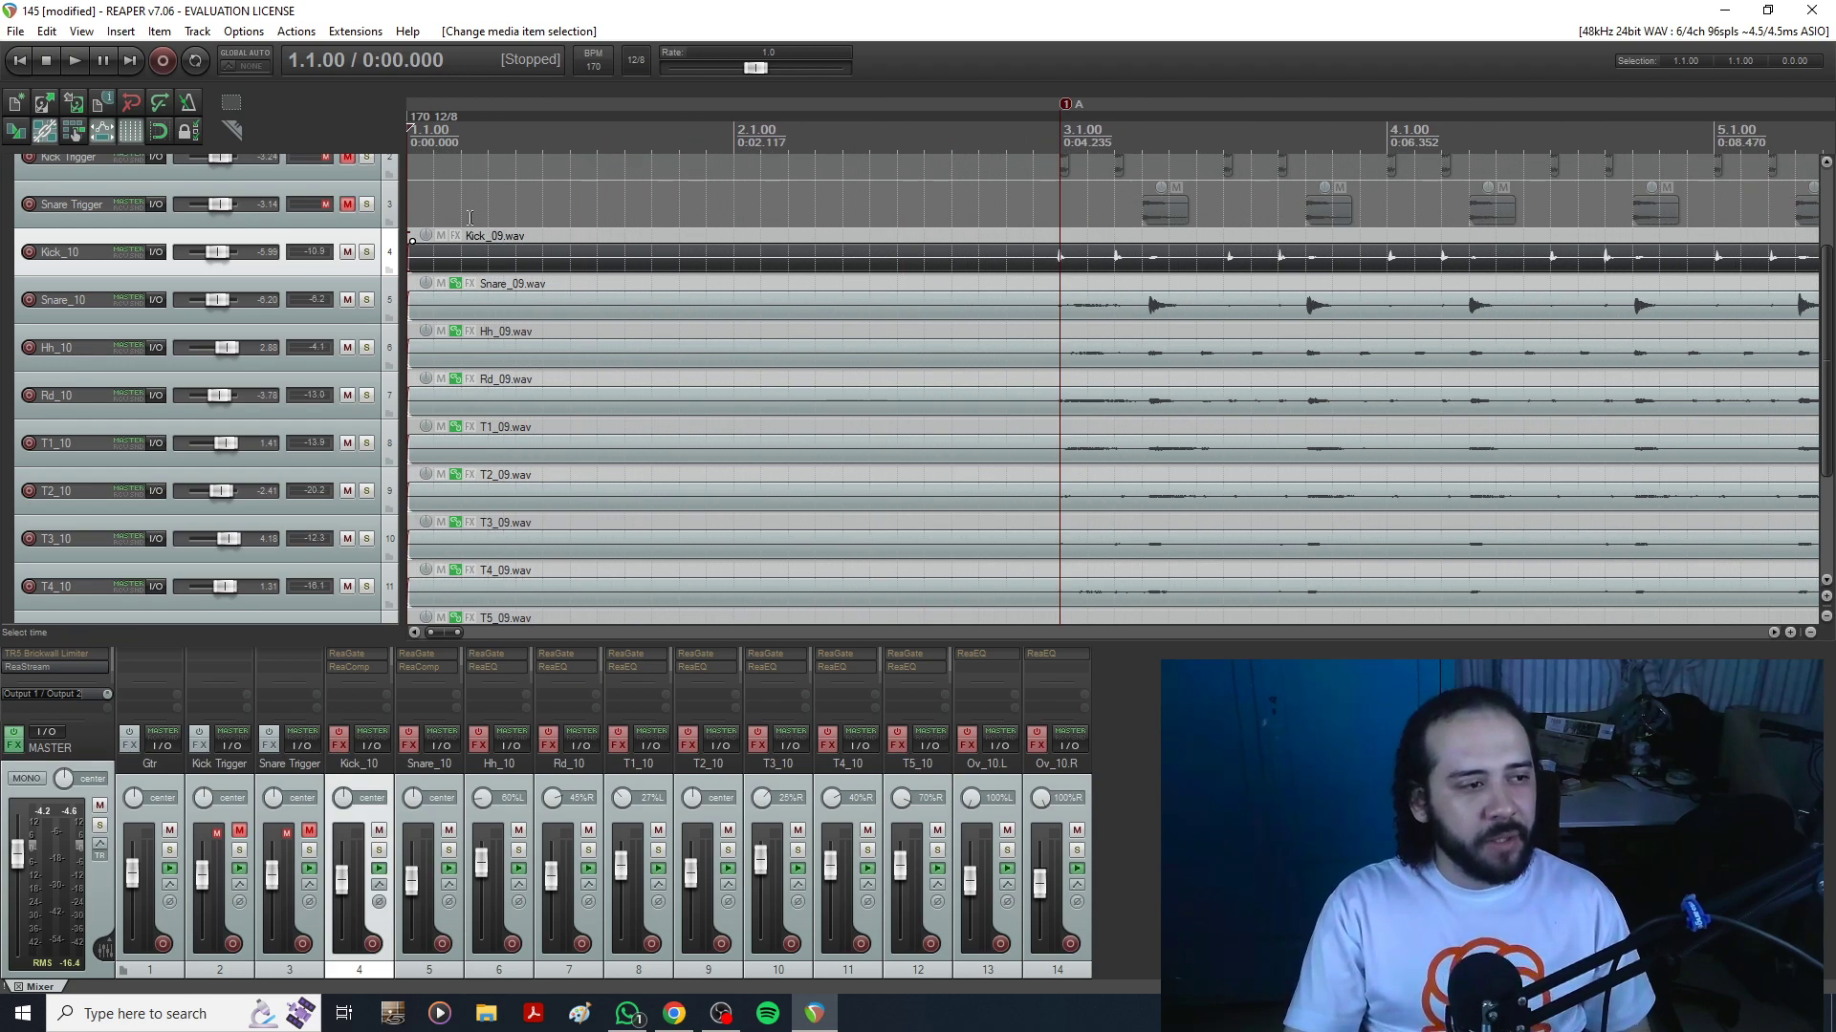
pyautogui.scroll(-1, 387, 254)
pyautogui.scroll(1, 387, 256)
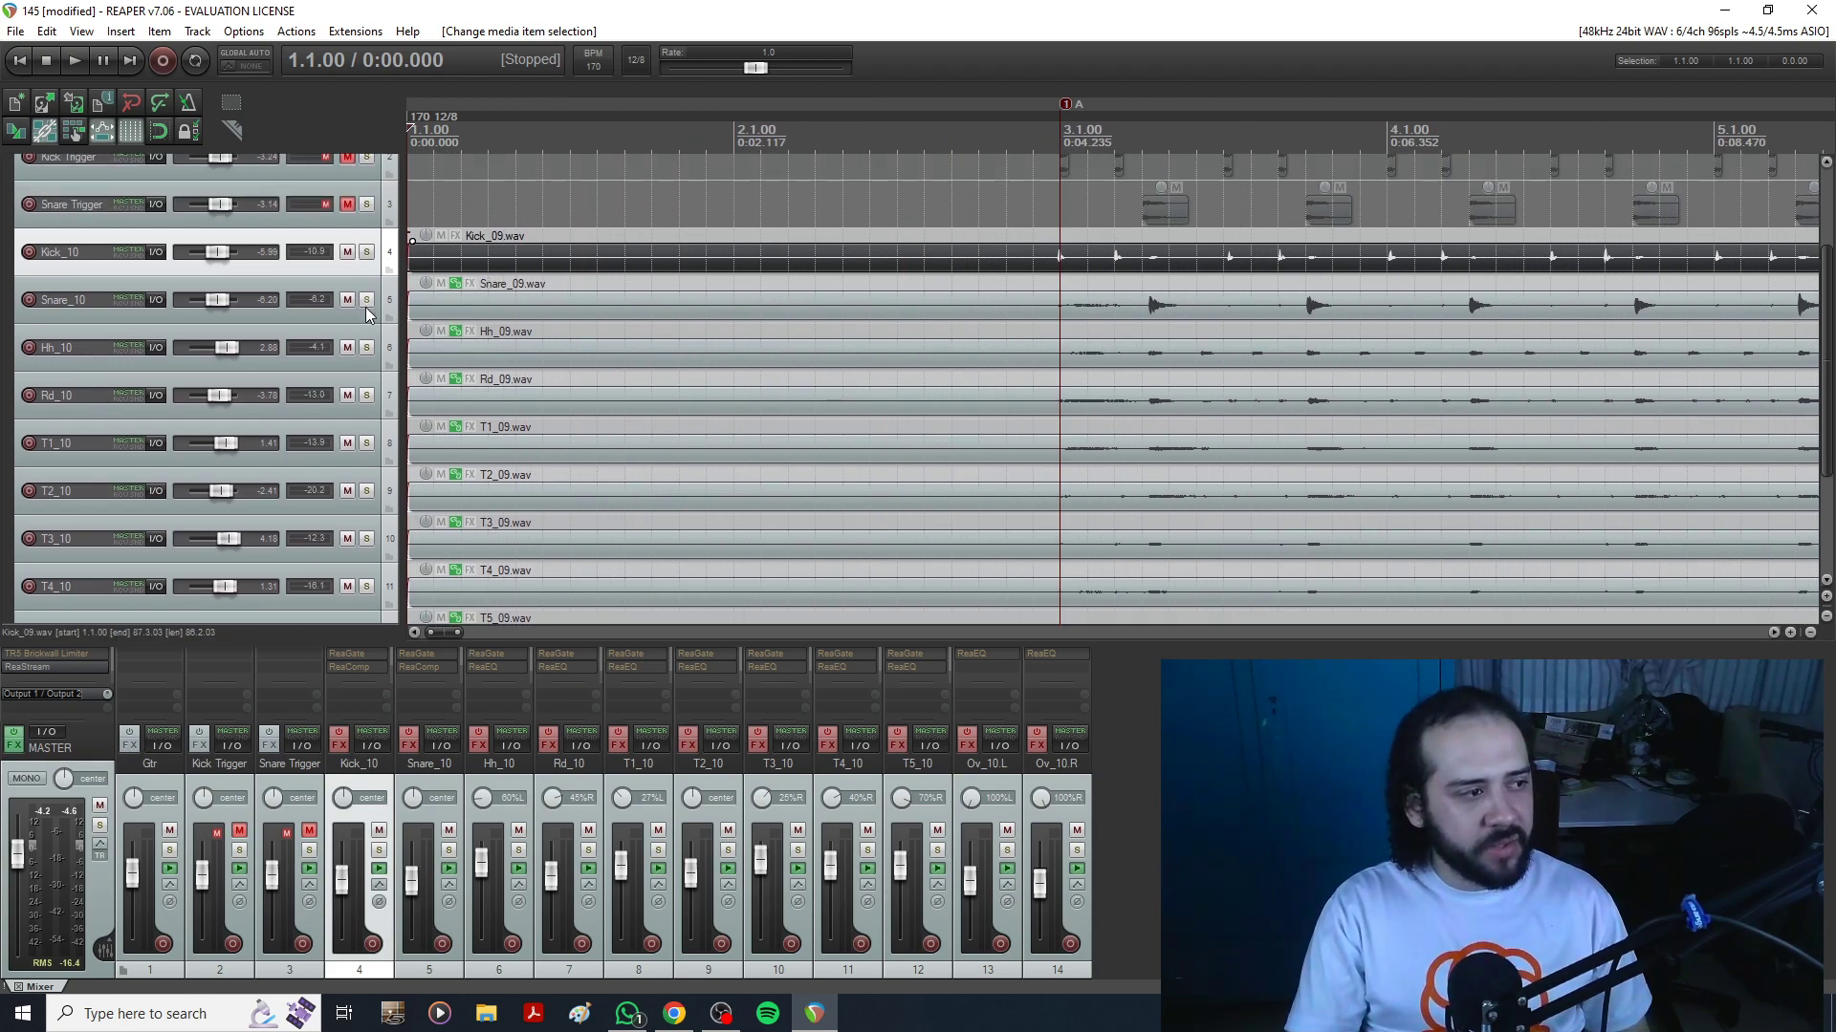
pyautogui.scroll(-1, 366, 306)
pyautogui.scroll(-1, 393, 325)
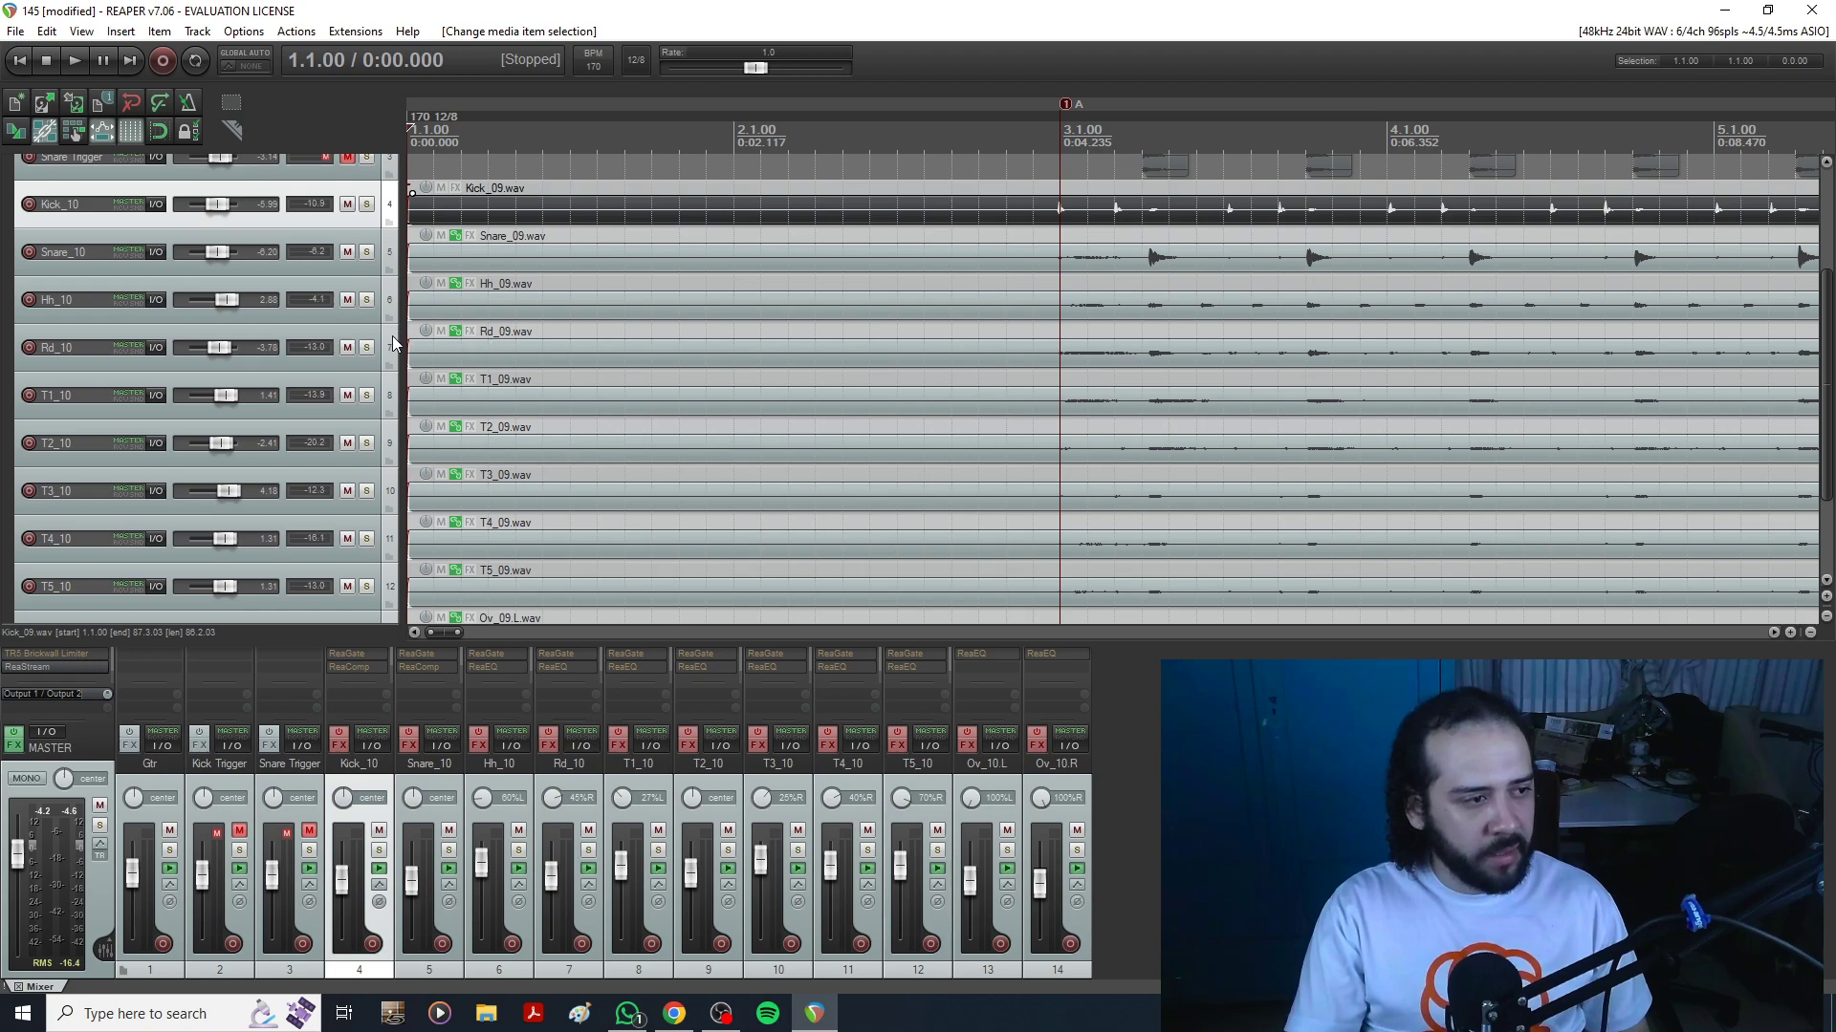
pyautogui.scroll(-2, 390, 343)
pyautogui.scroll(-1, 390, 336)
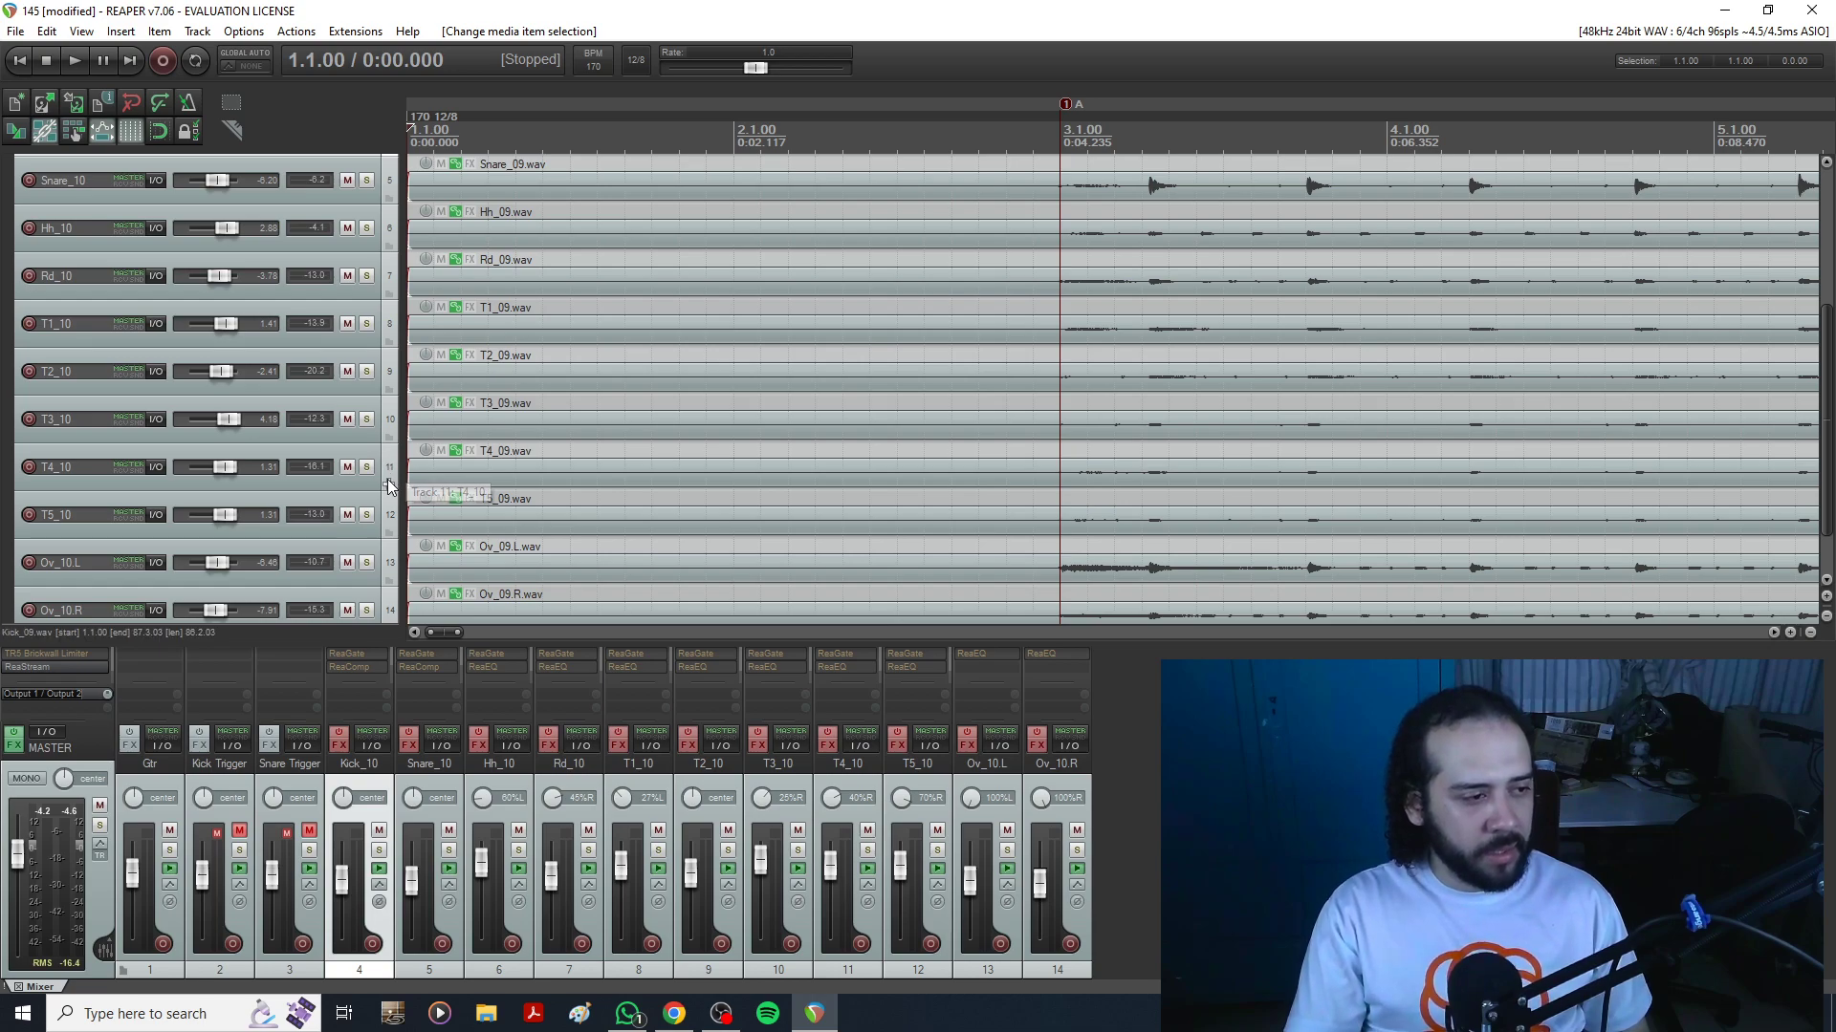
pyautogui.scroll(-1, 393, 520)
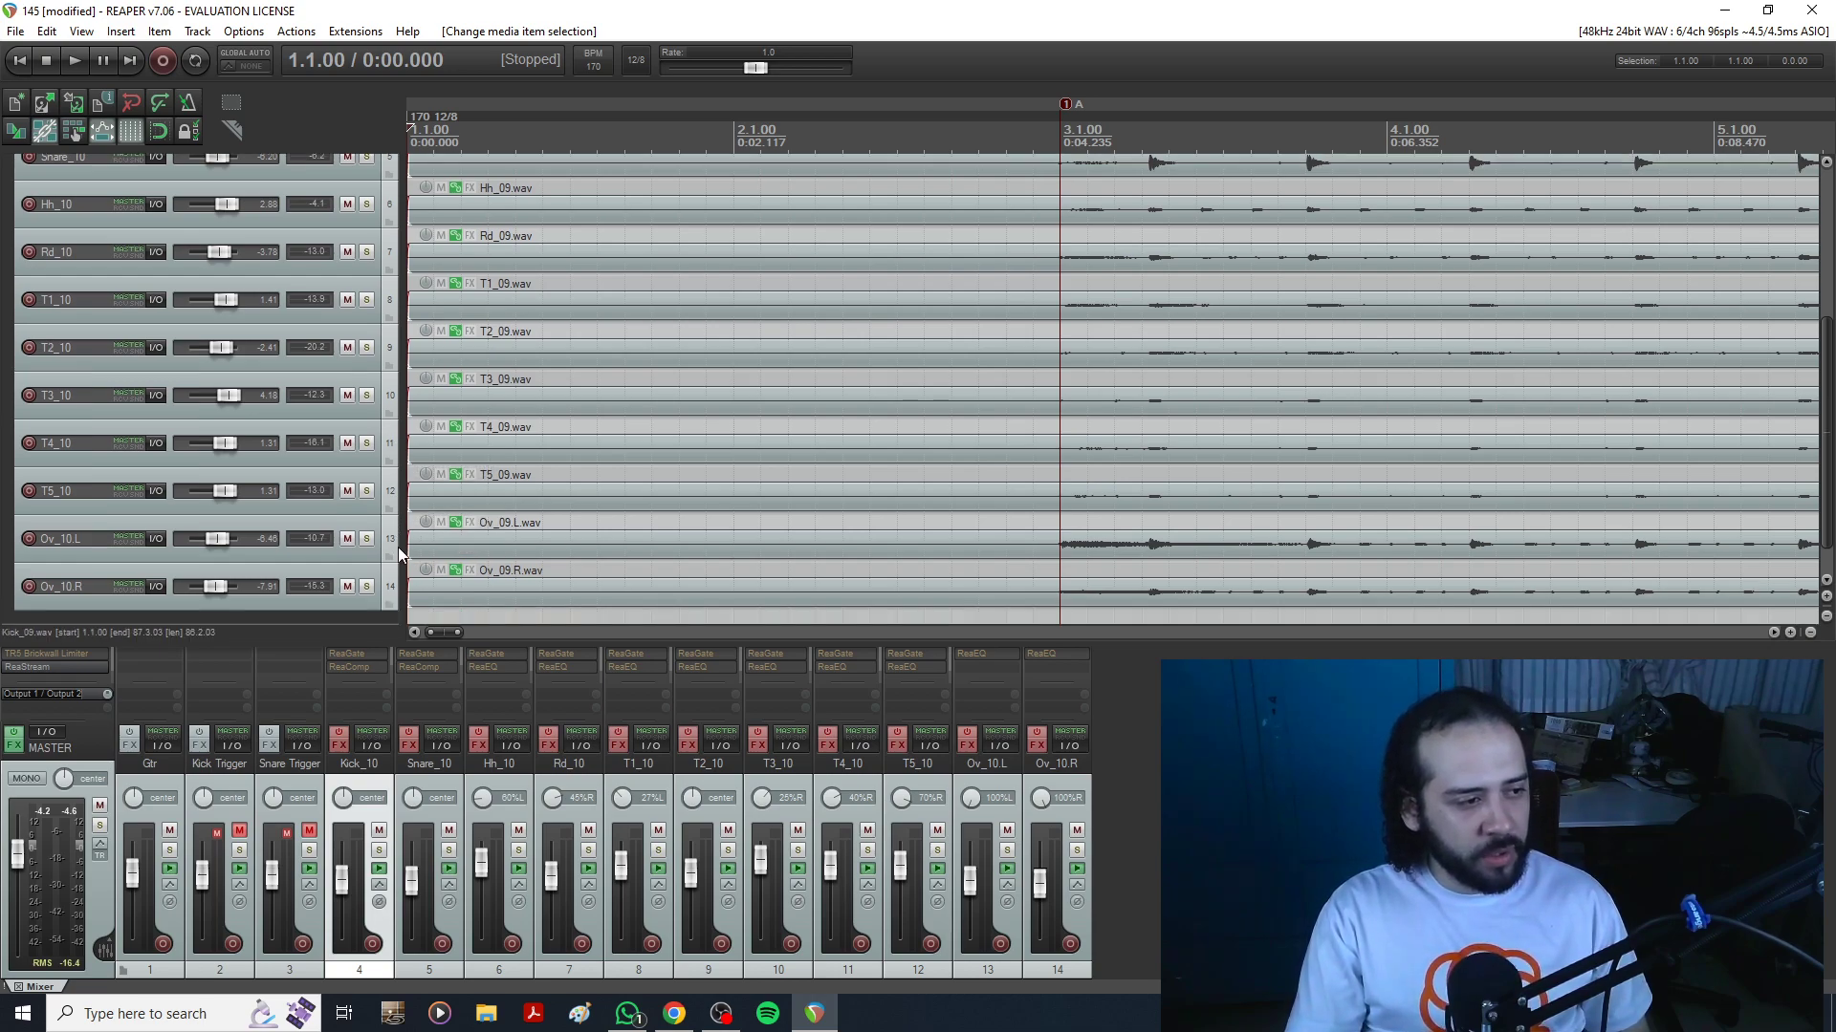
pyautogui.scroll(4, 389, 541)
pyautogui.scroll(1, 388, 541)
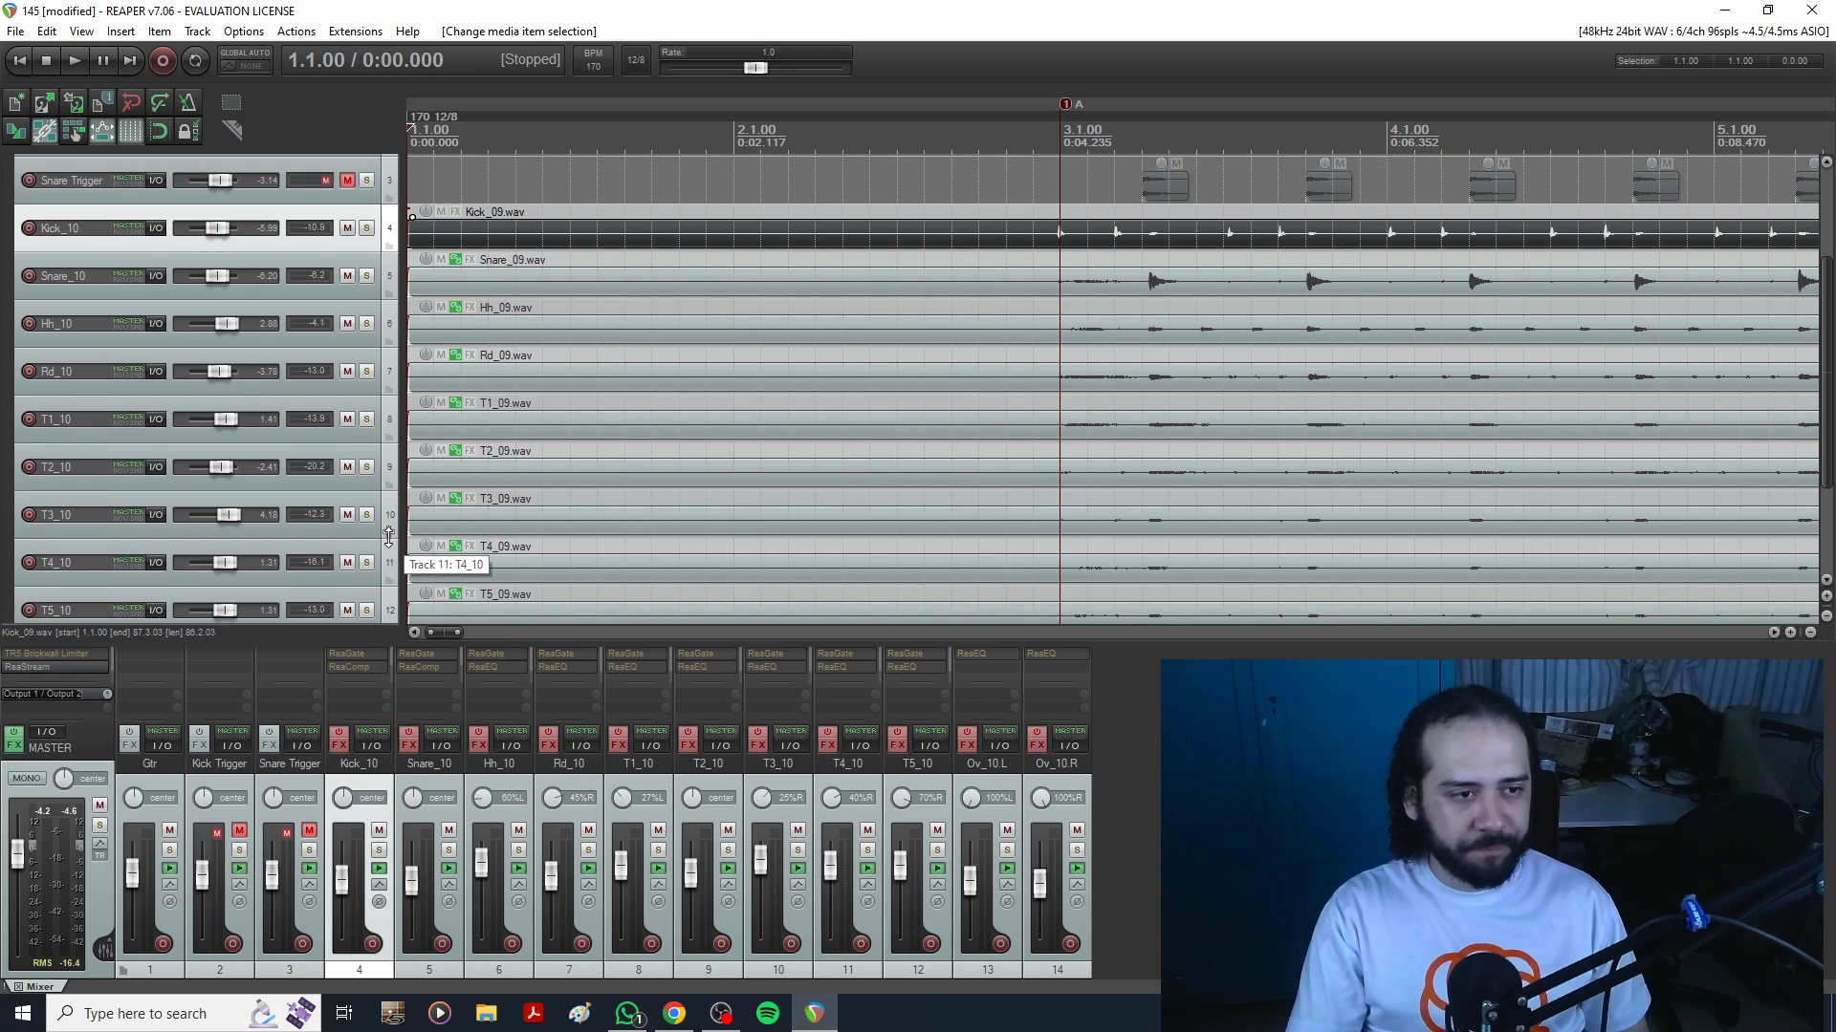
pyautogui.scroll(-4, 1122, 304)
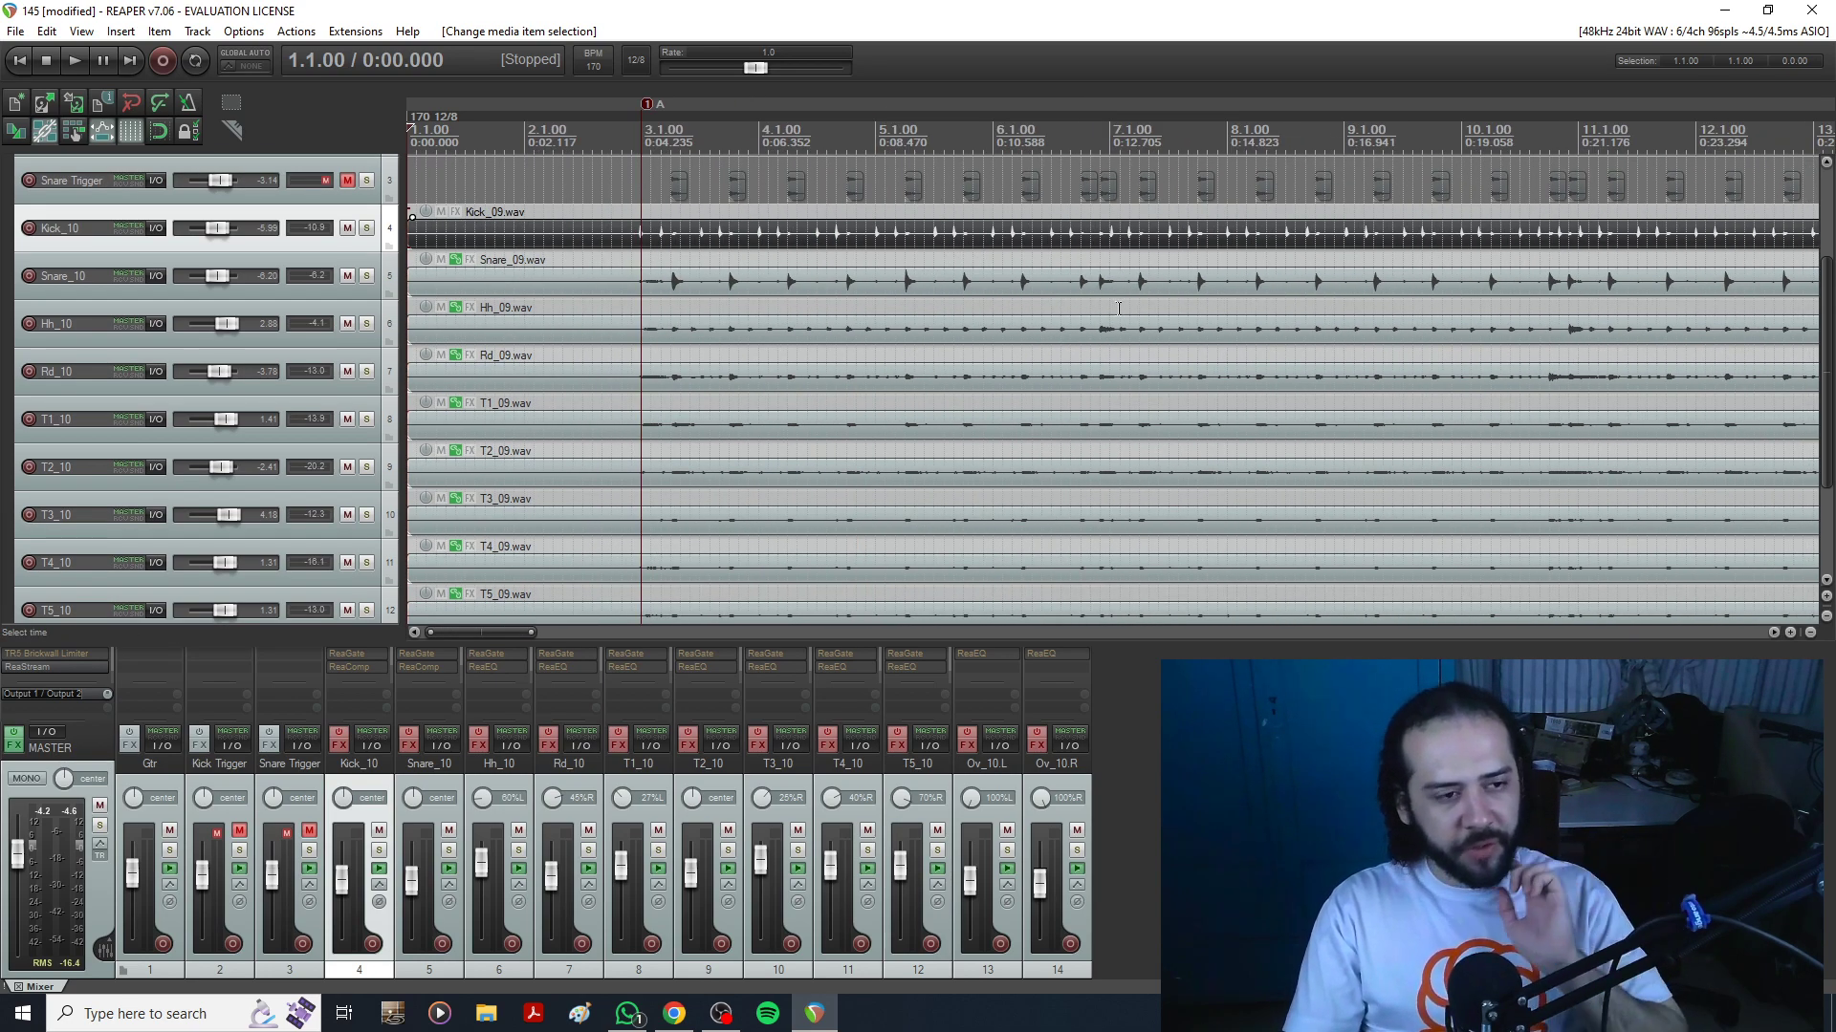
pyautogui.scroll(4, 725, 286)
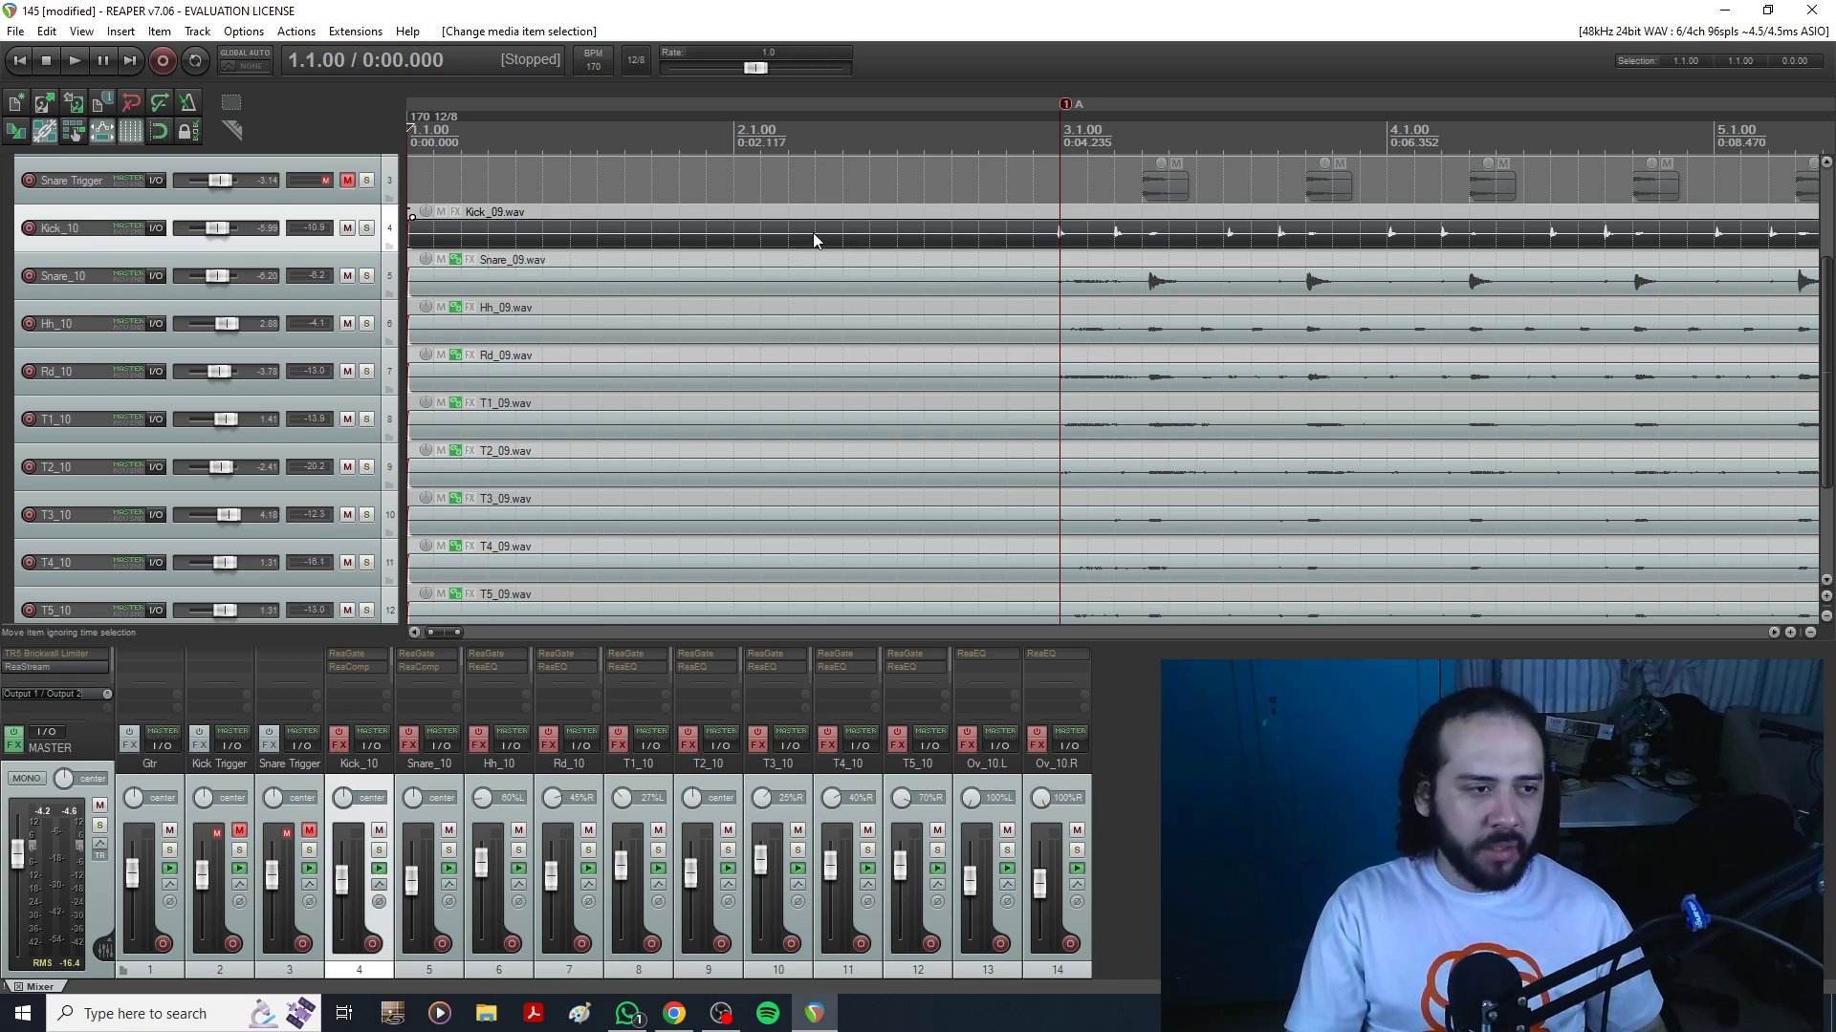
pyautogui.scroll(2, 391, 223)
pyautogui.scroll(-4, 389, 222)
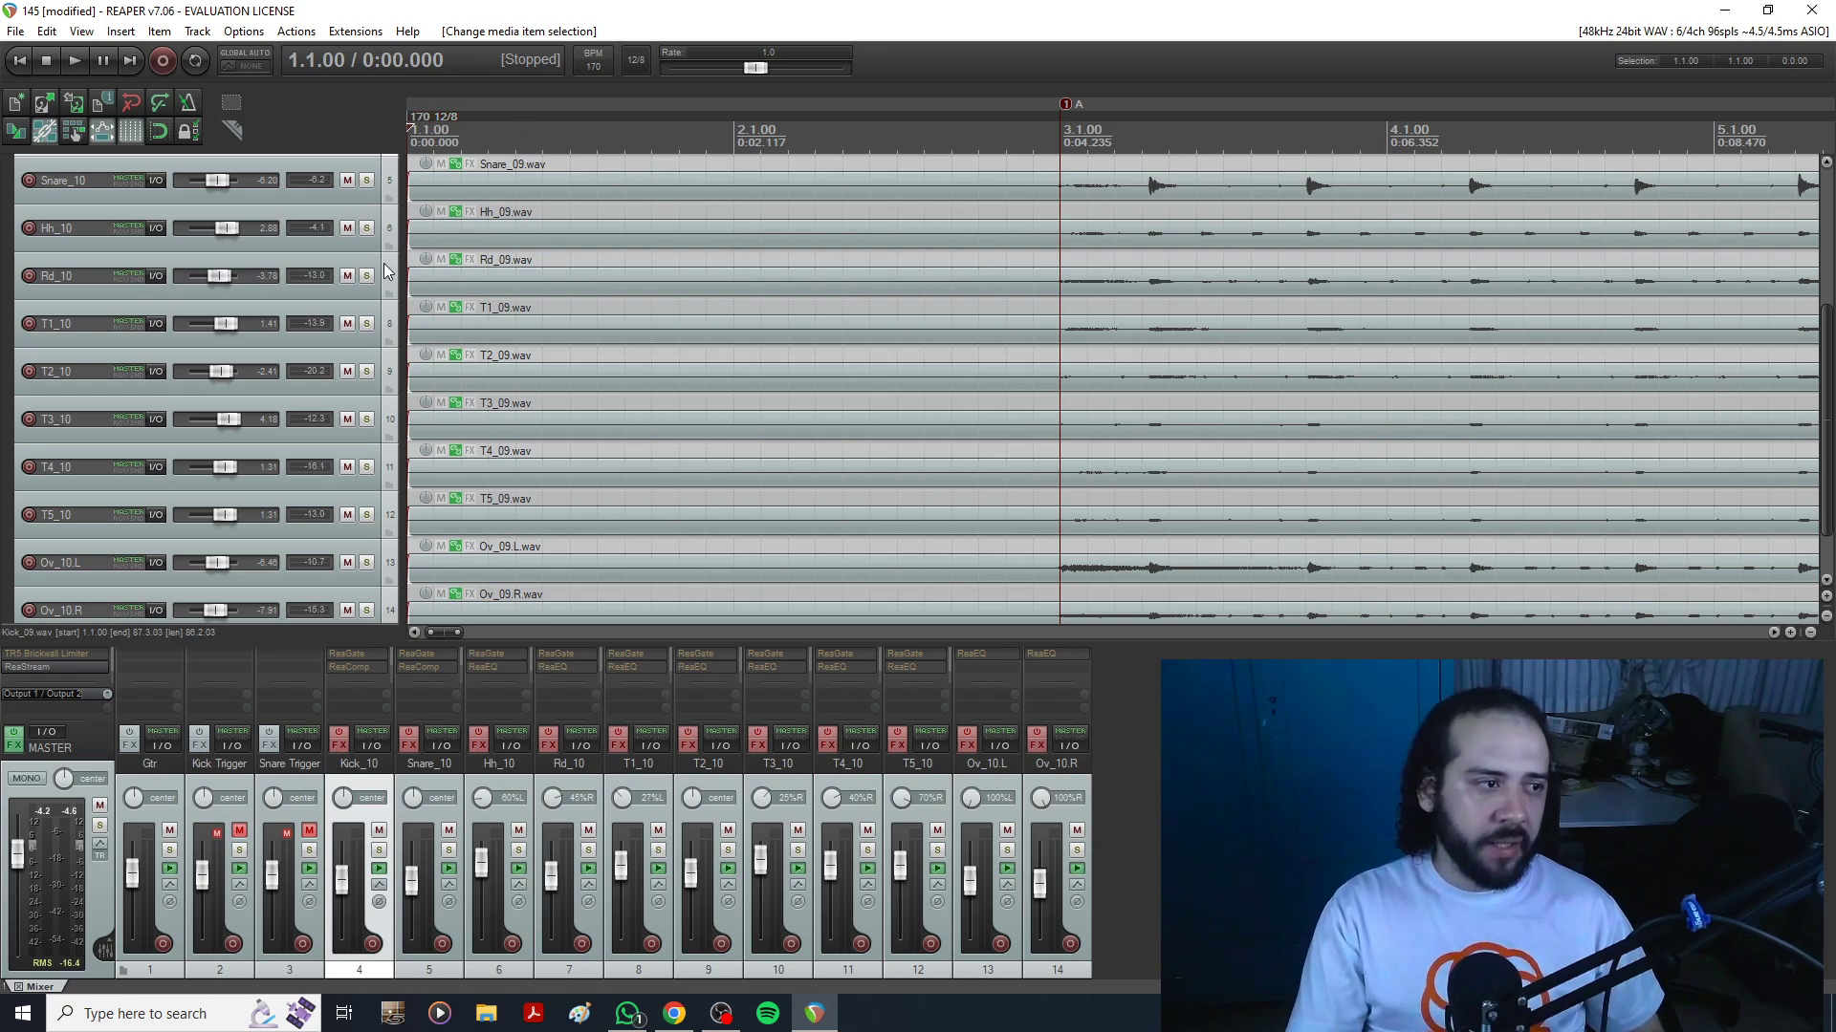
pyautogui.scroll(4, 390, 278)
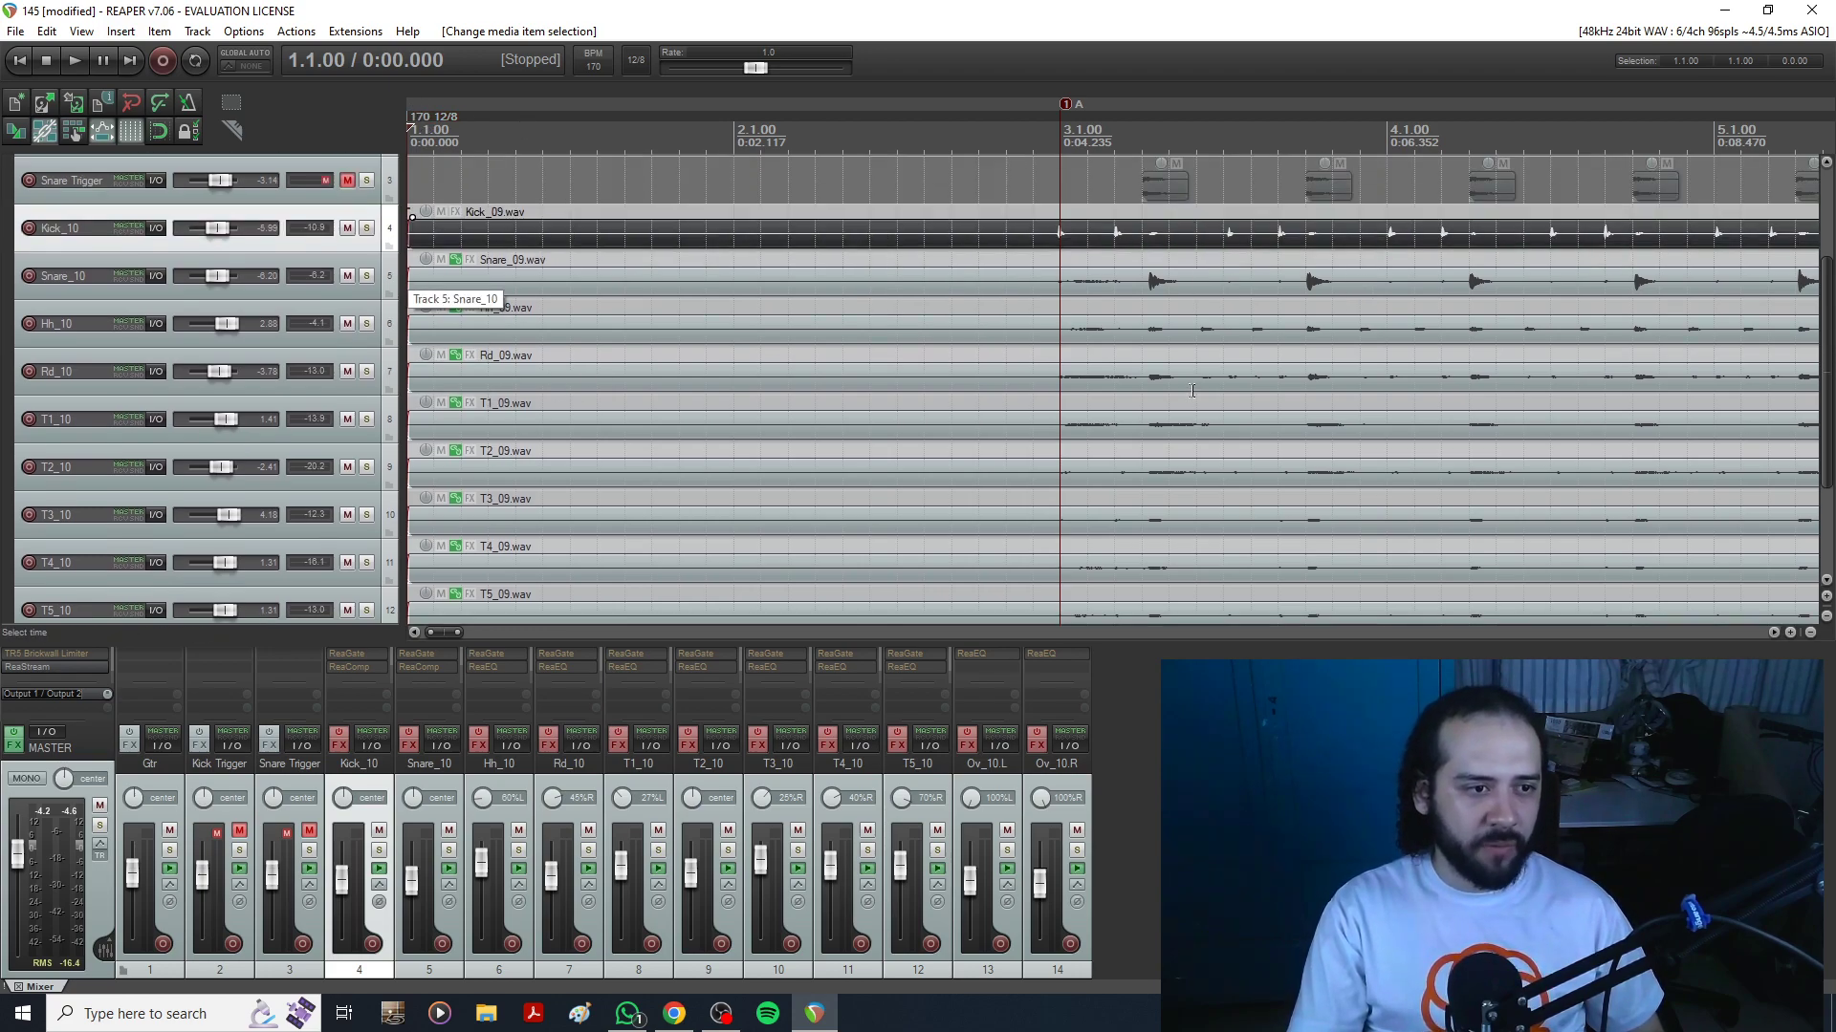
pyautogui.scroll(-4, 1154, 386)
pyautogui.scroll(4, 1156, 384)
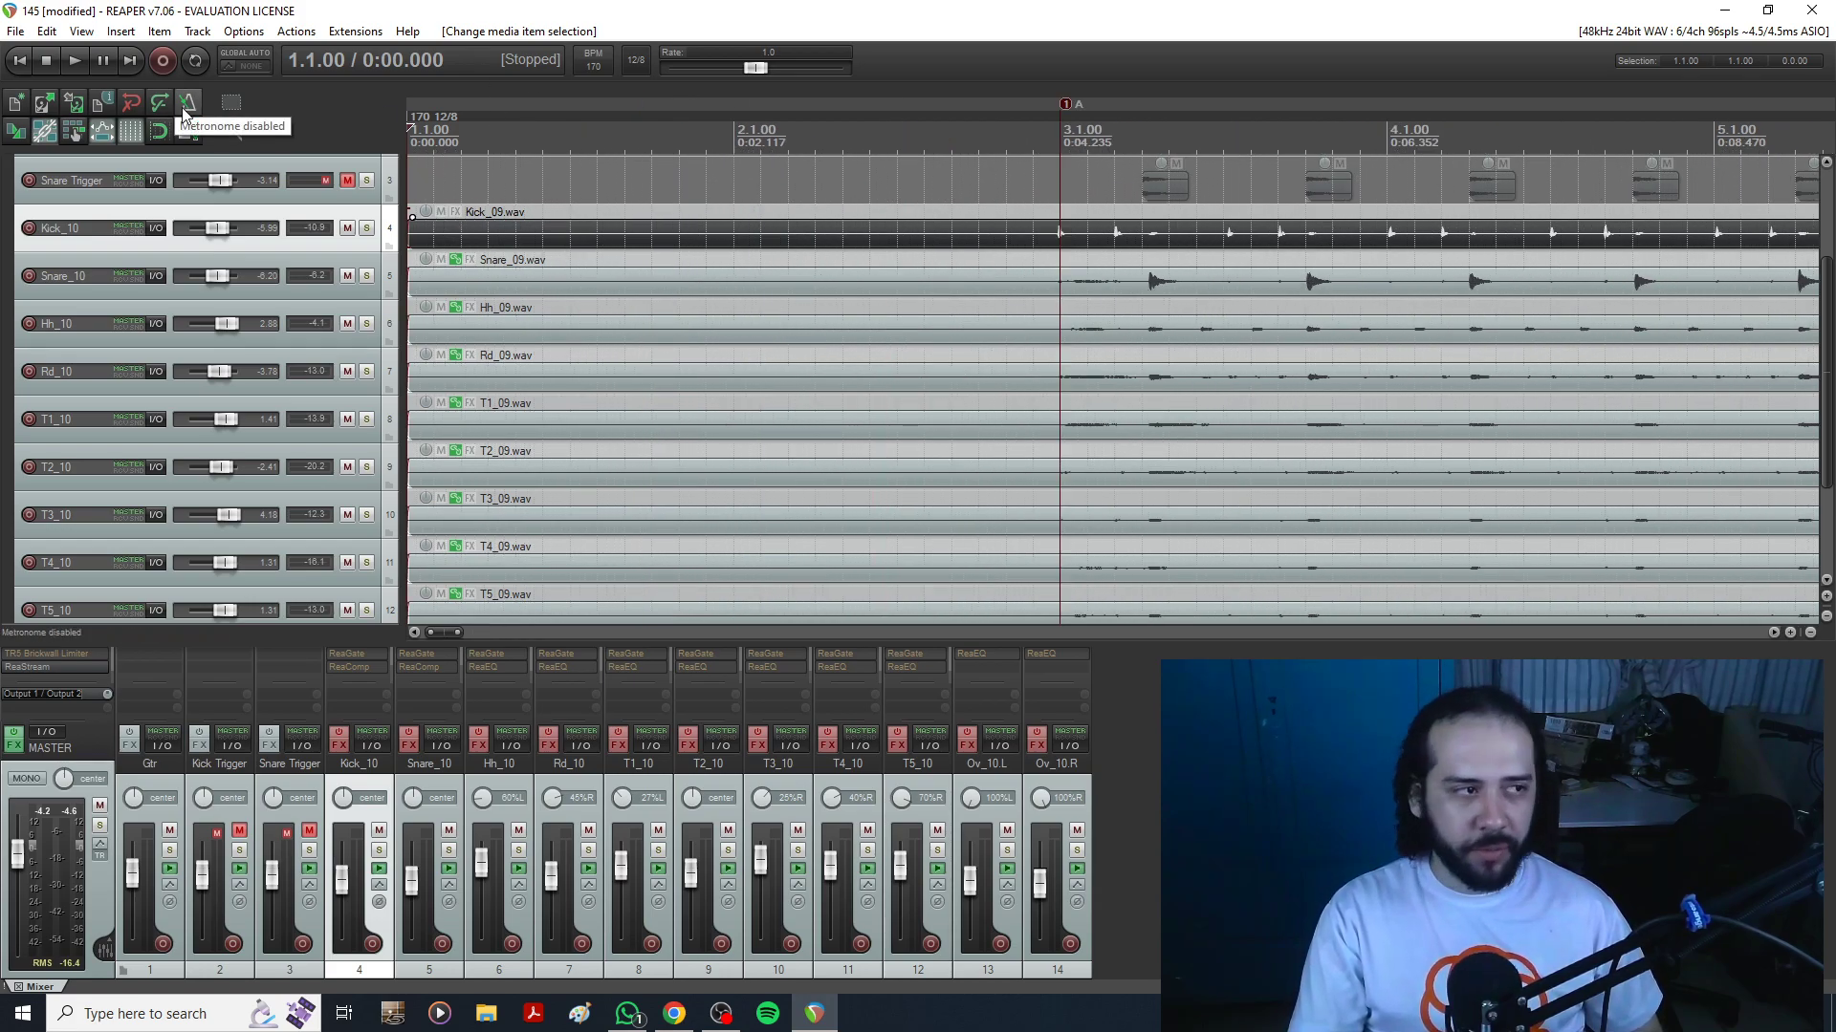
# Play the drums from just before marker A and stop playback.
pyautogui.click(1015, 349)
pyautogui.press('space')
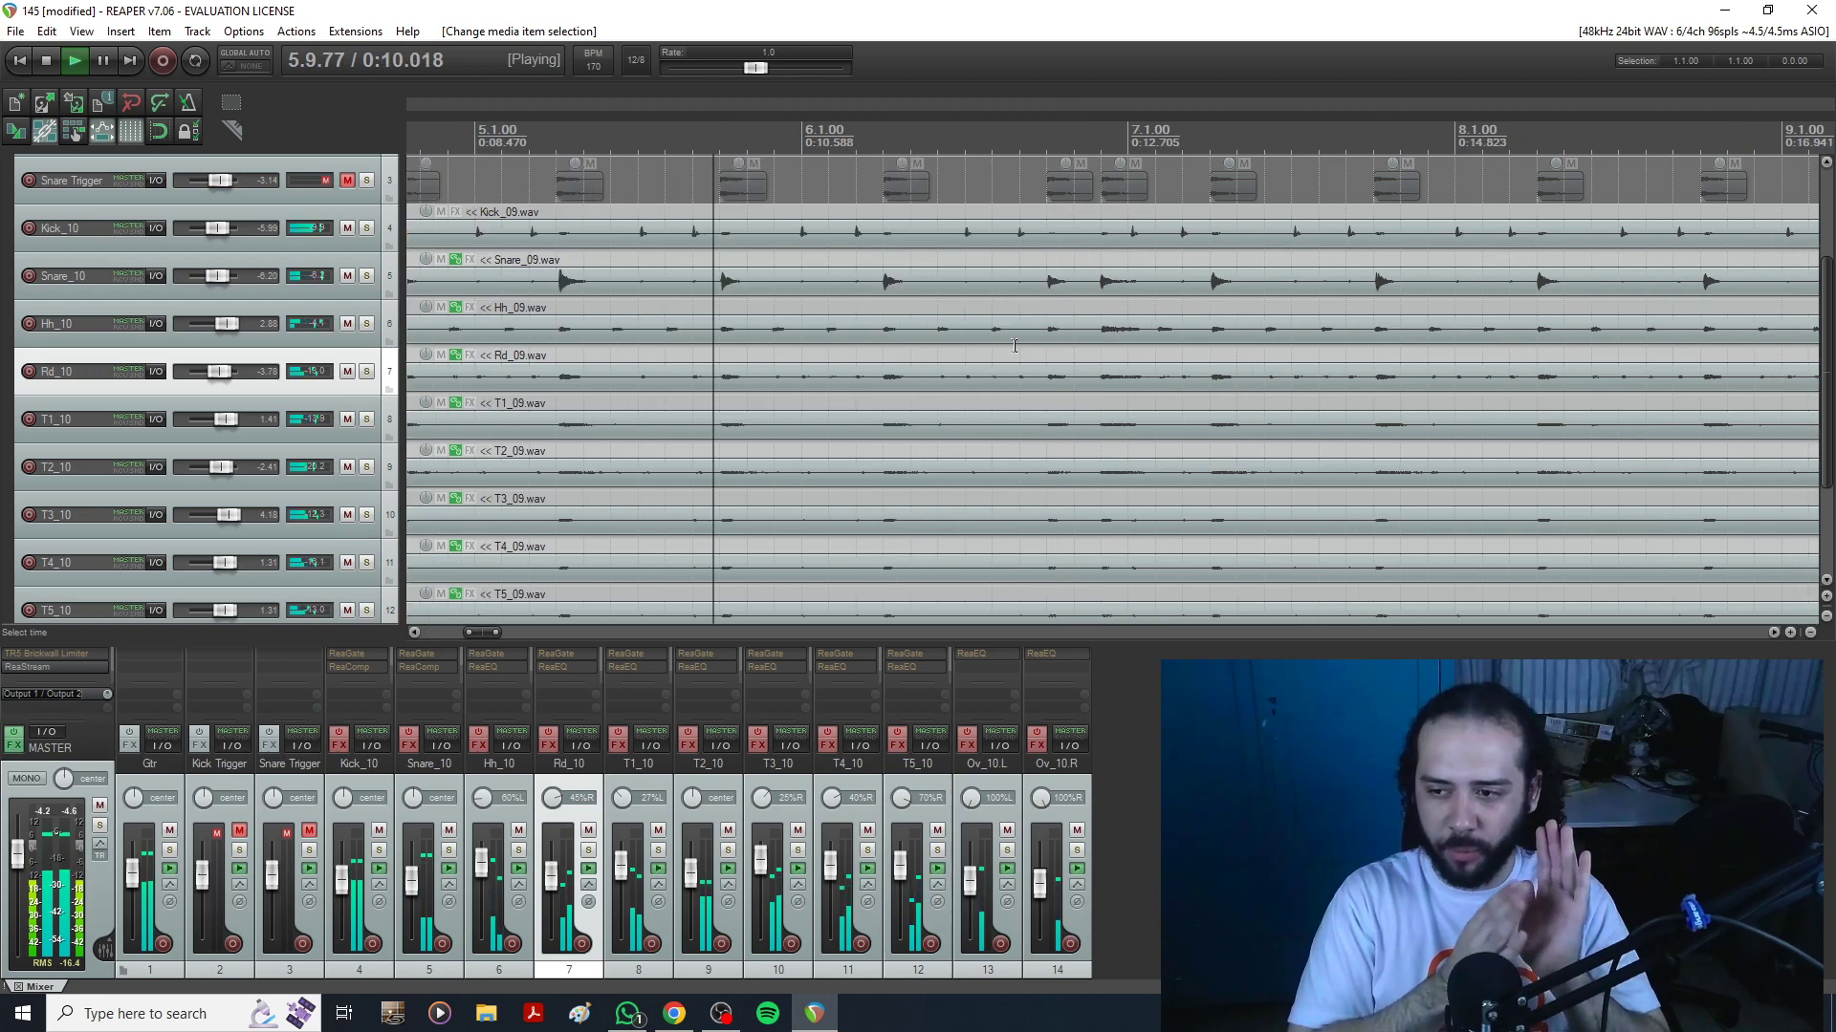
pyautogui.press('space')
# Select the full-length drum items from Kick_10 to Ov_10.R and group them.
pyautogui.scroll(-4, 1132, 339)
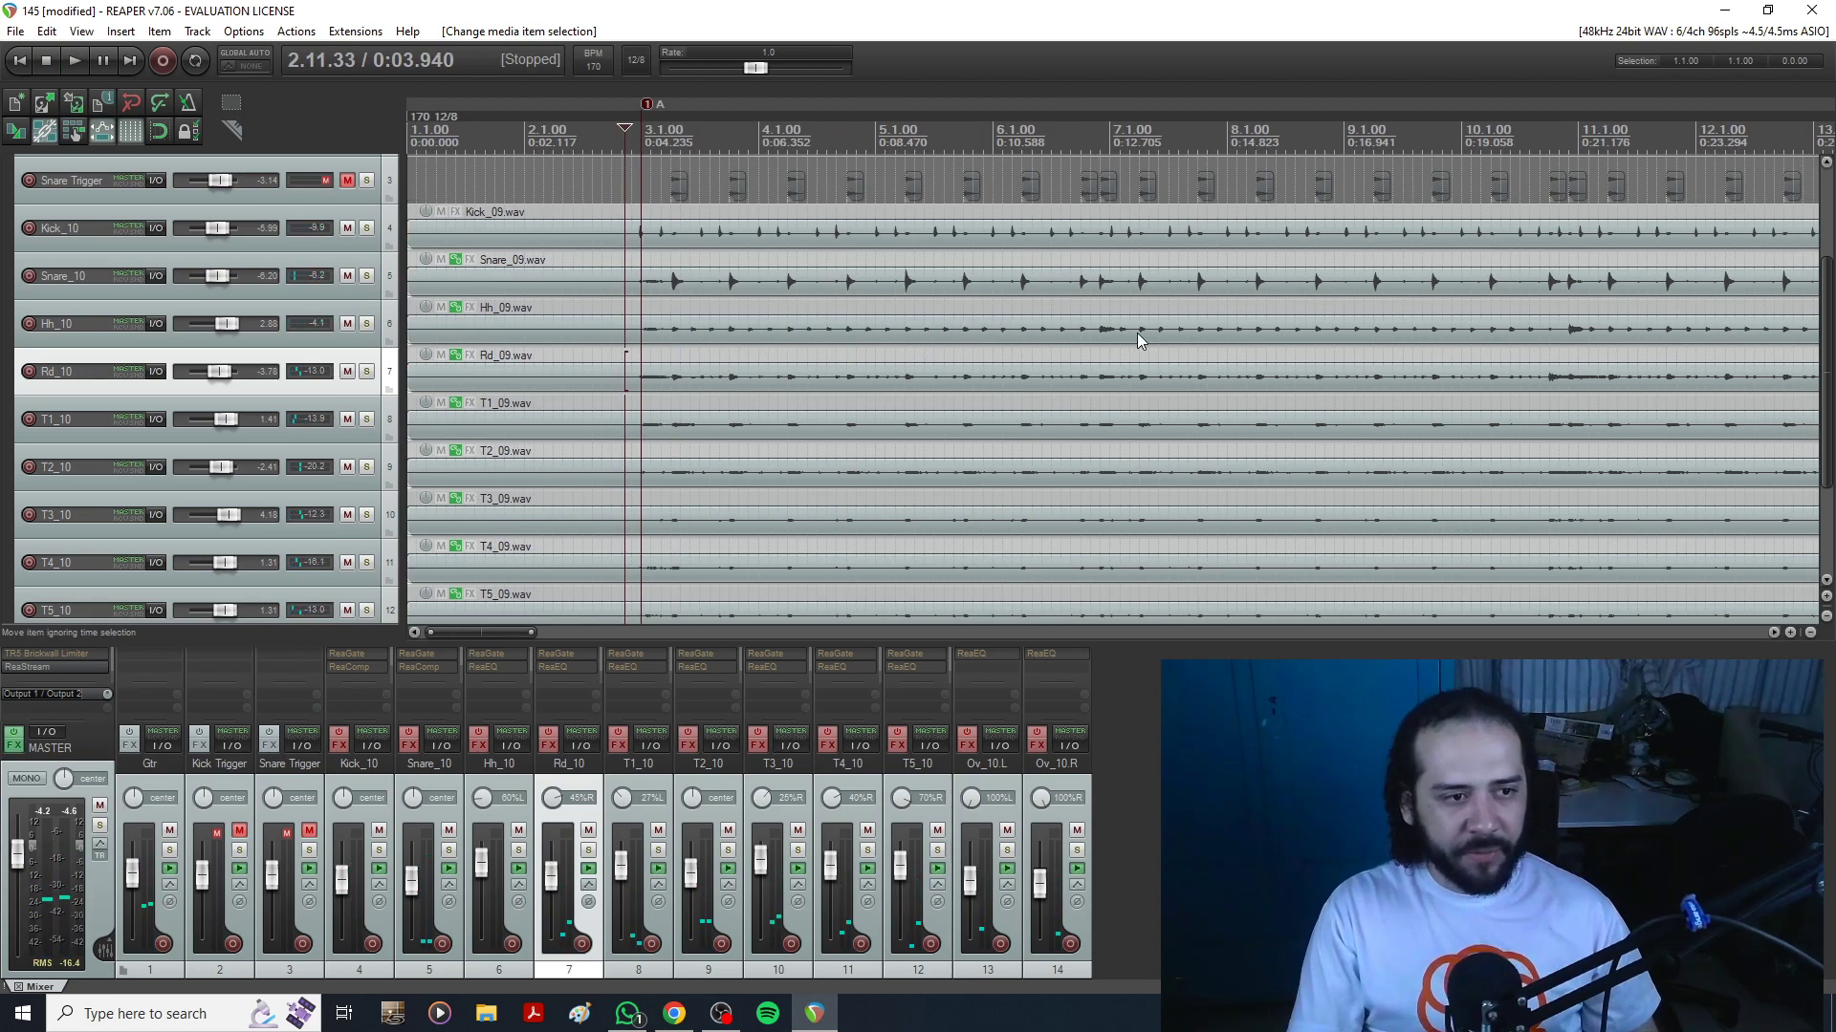
pyautogui.scroll(4, 1132, 341)
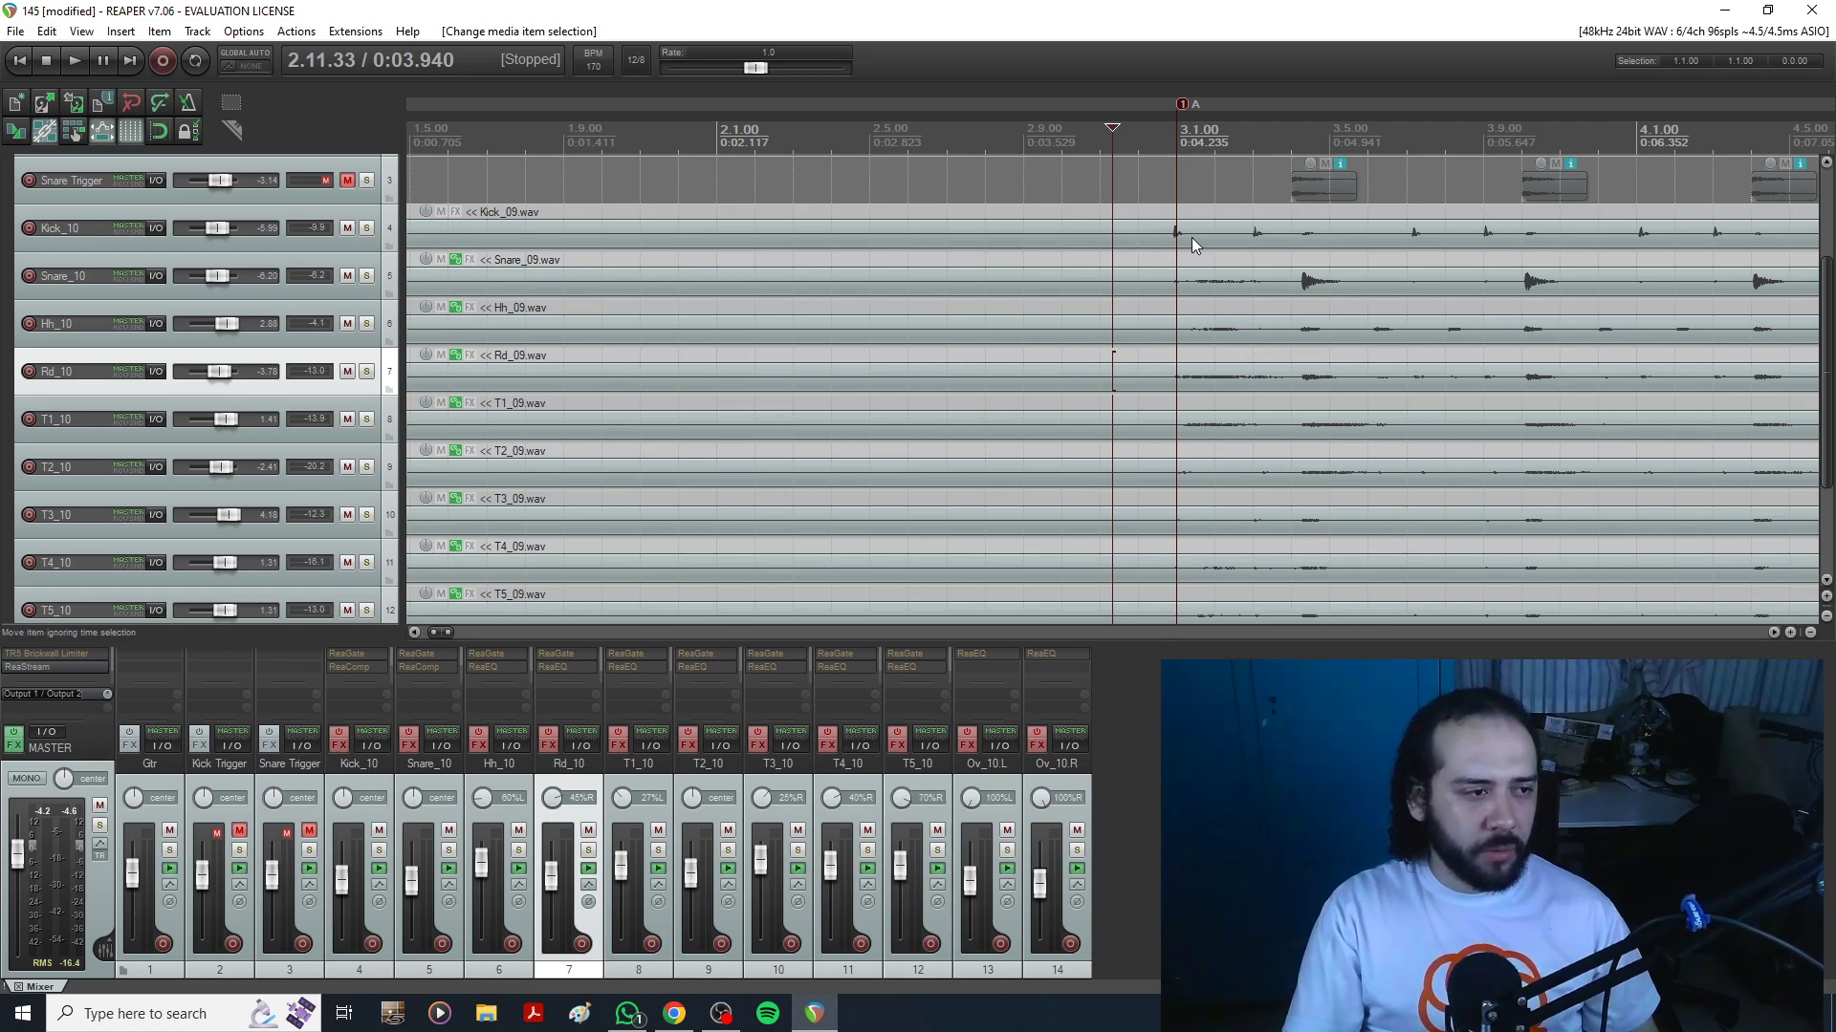
pyautogui.scroll(-3, 1201, 278)
pyautogui.hotkey('ctrl', 'a')
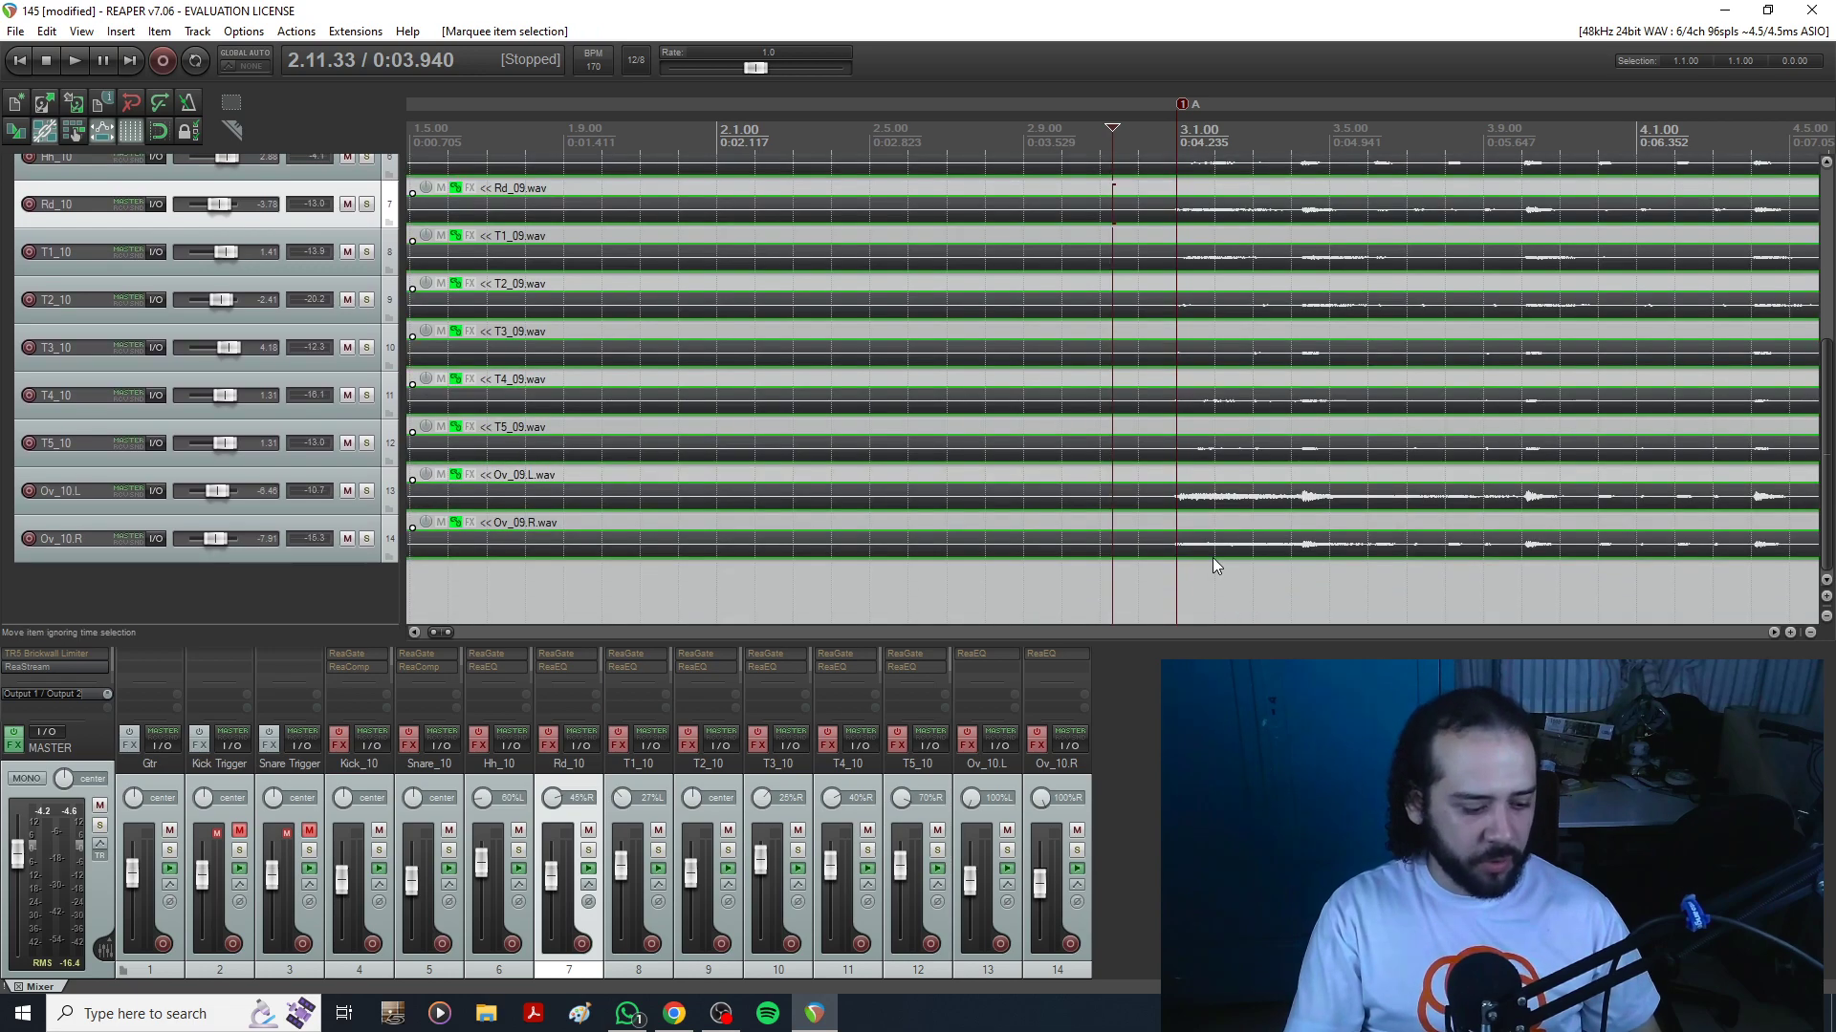
pyautogui.hotkey('ctrl', 'g')
pyautogui.scroll(3, 578, 287)
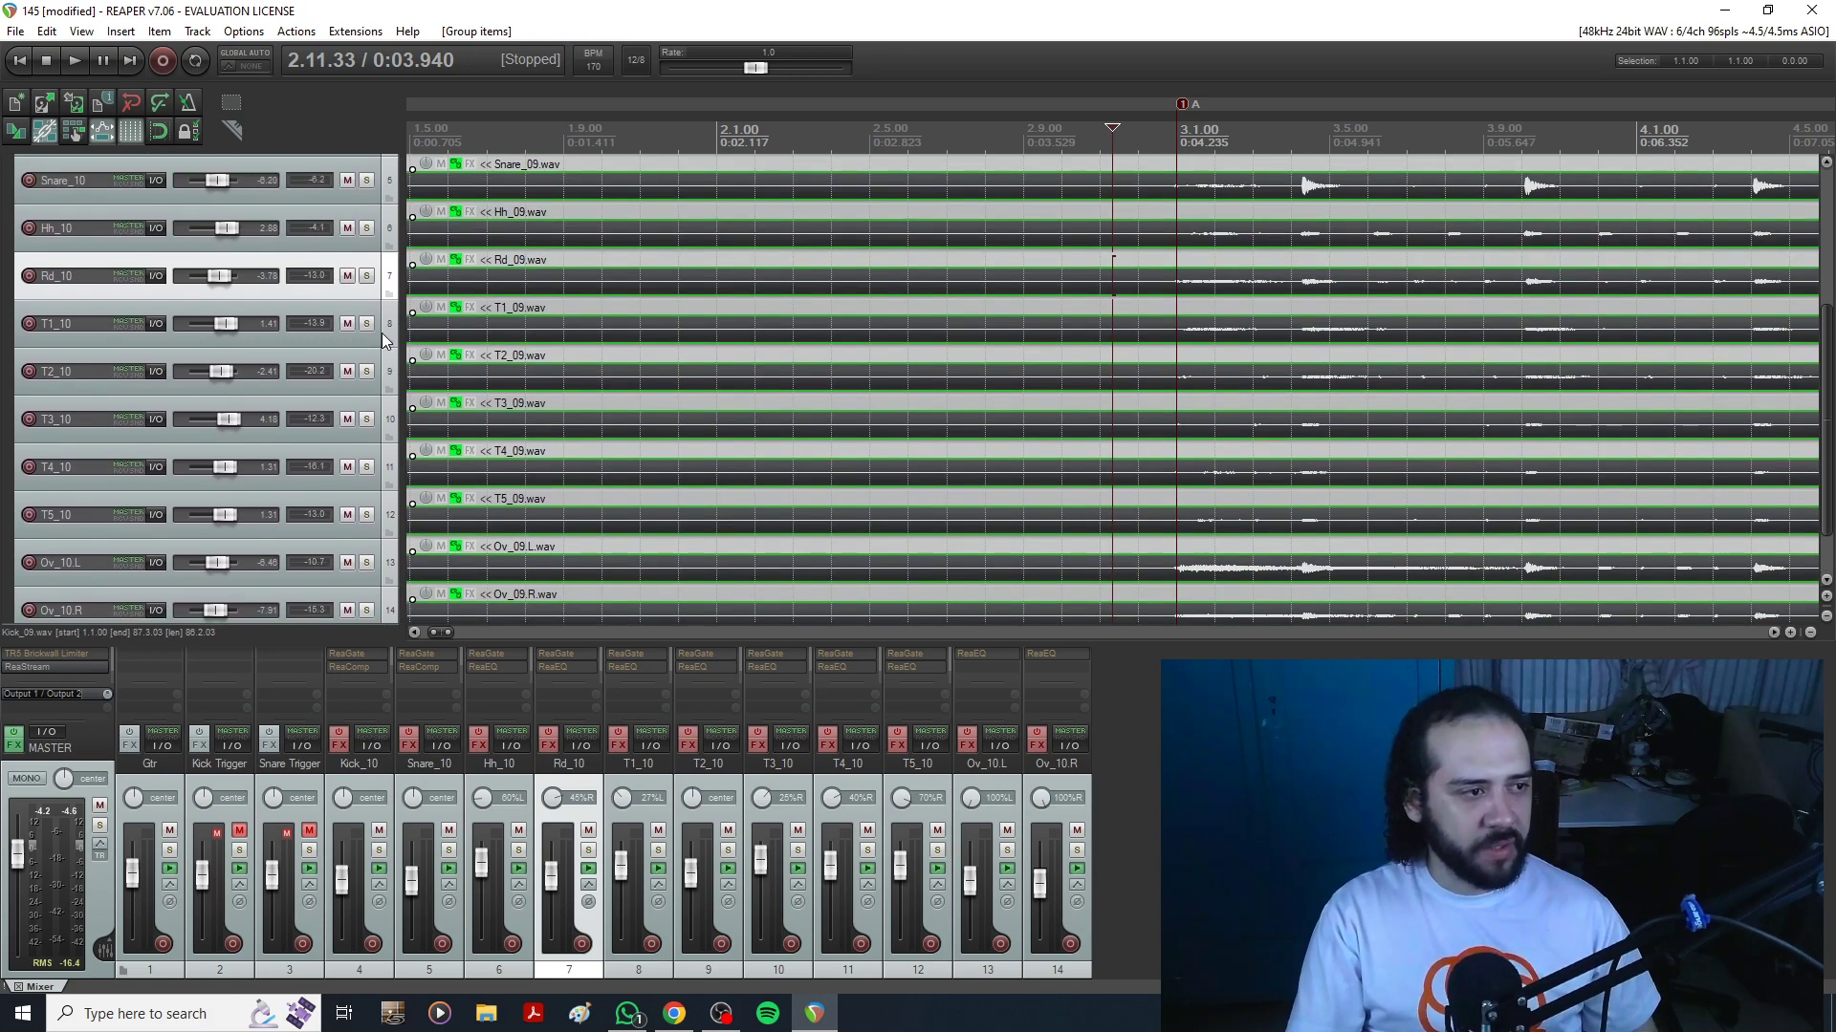
# Turn off the grouping option "Selecting one item selects group" and select only the Kick item.
pyautogui.click(582, 218)
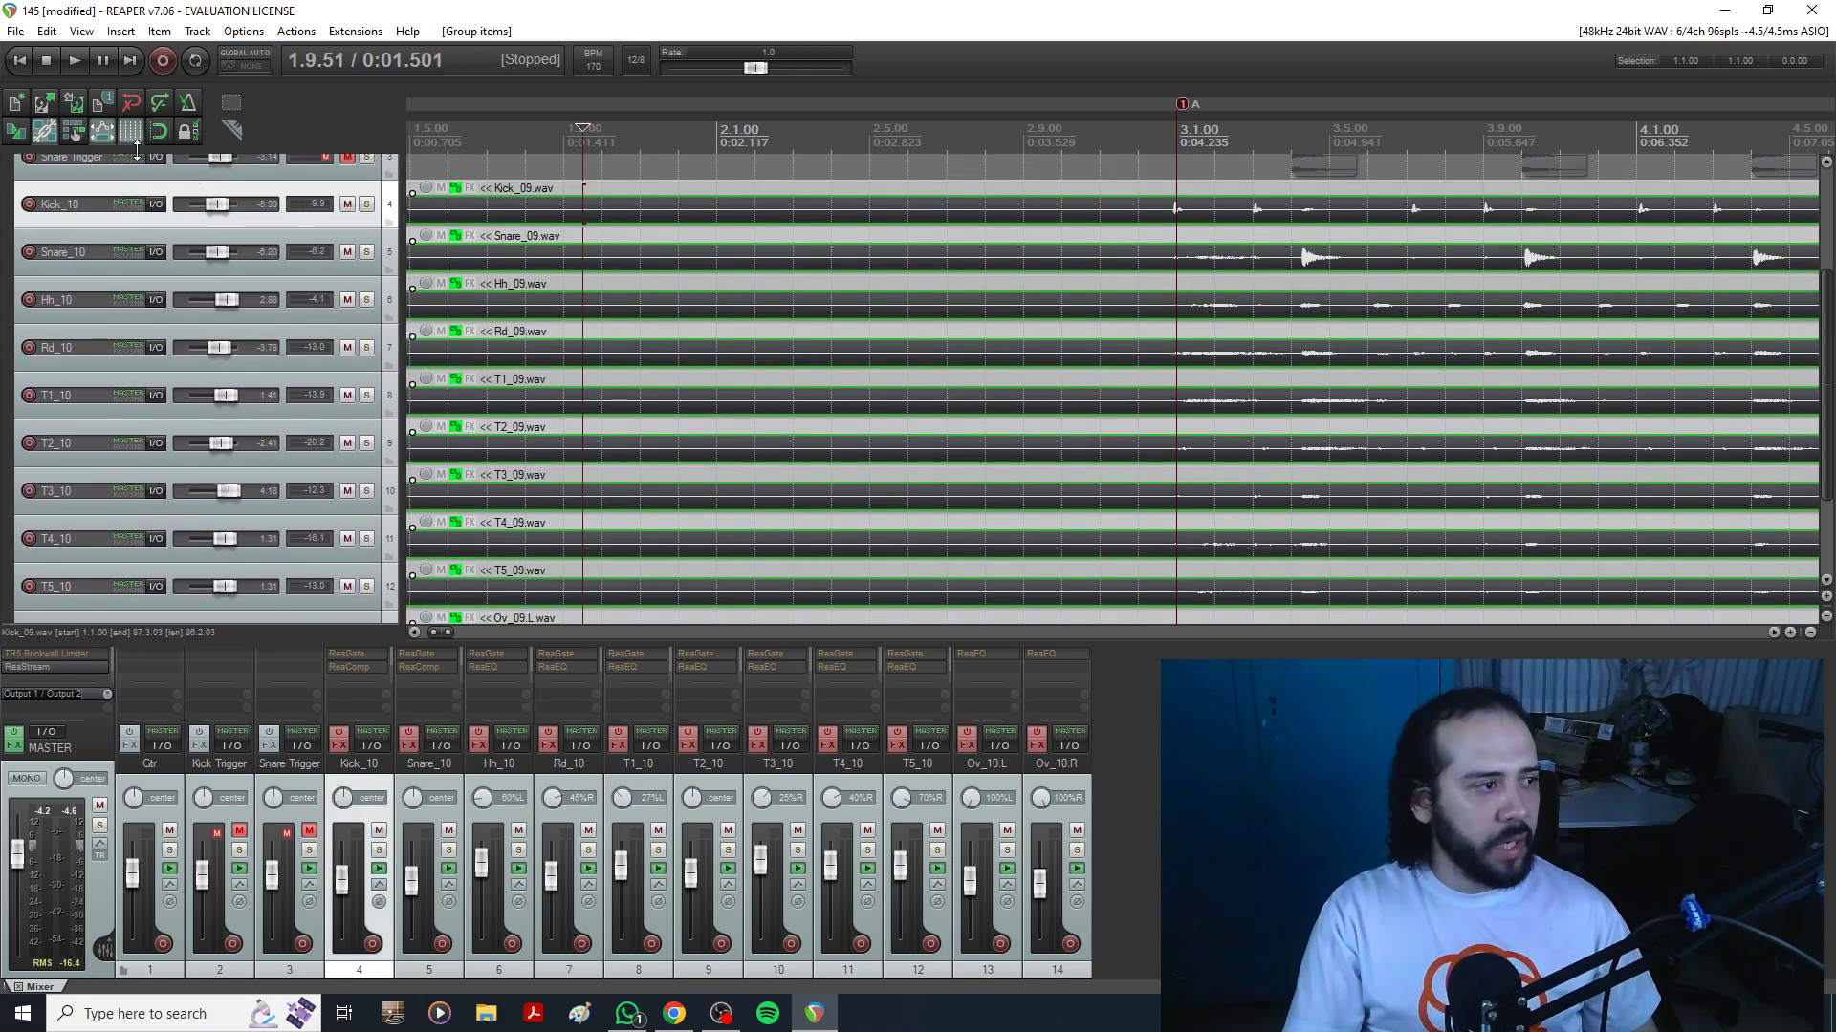
pyautogui.rightClick(45, 136)
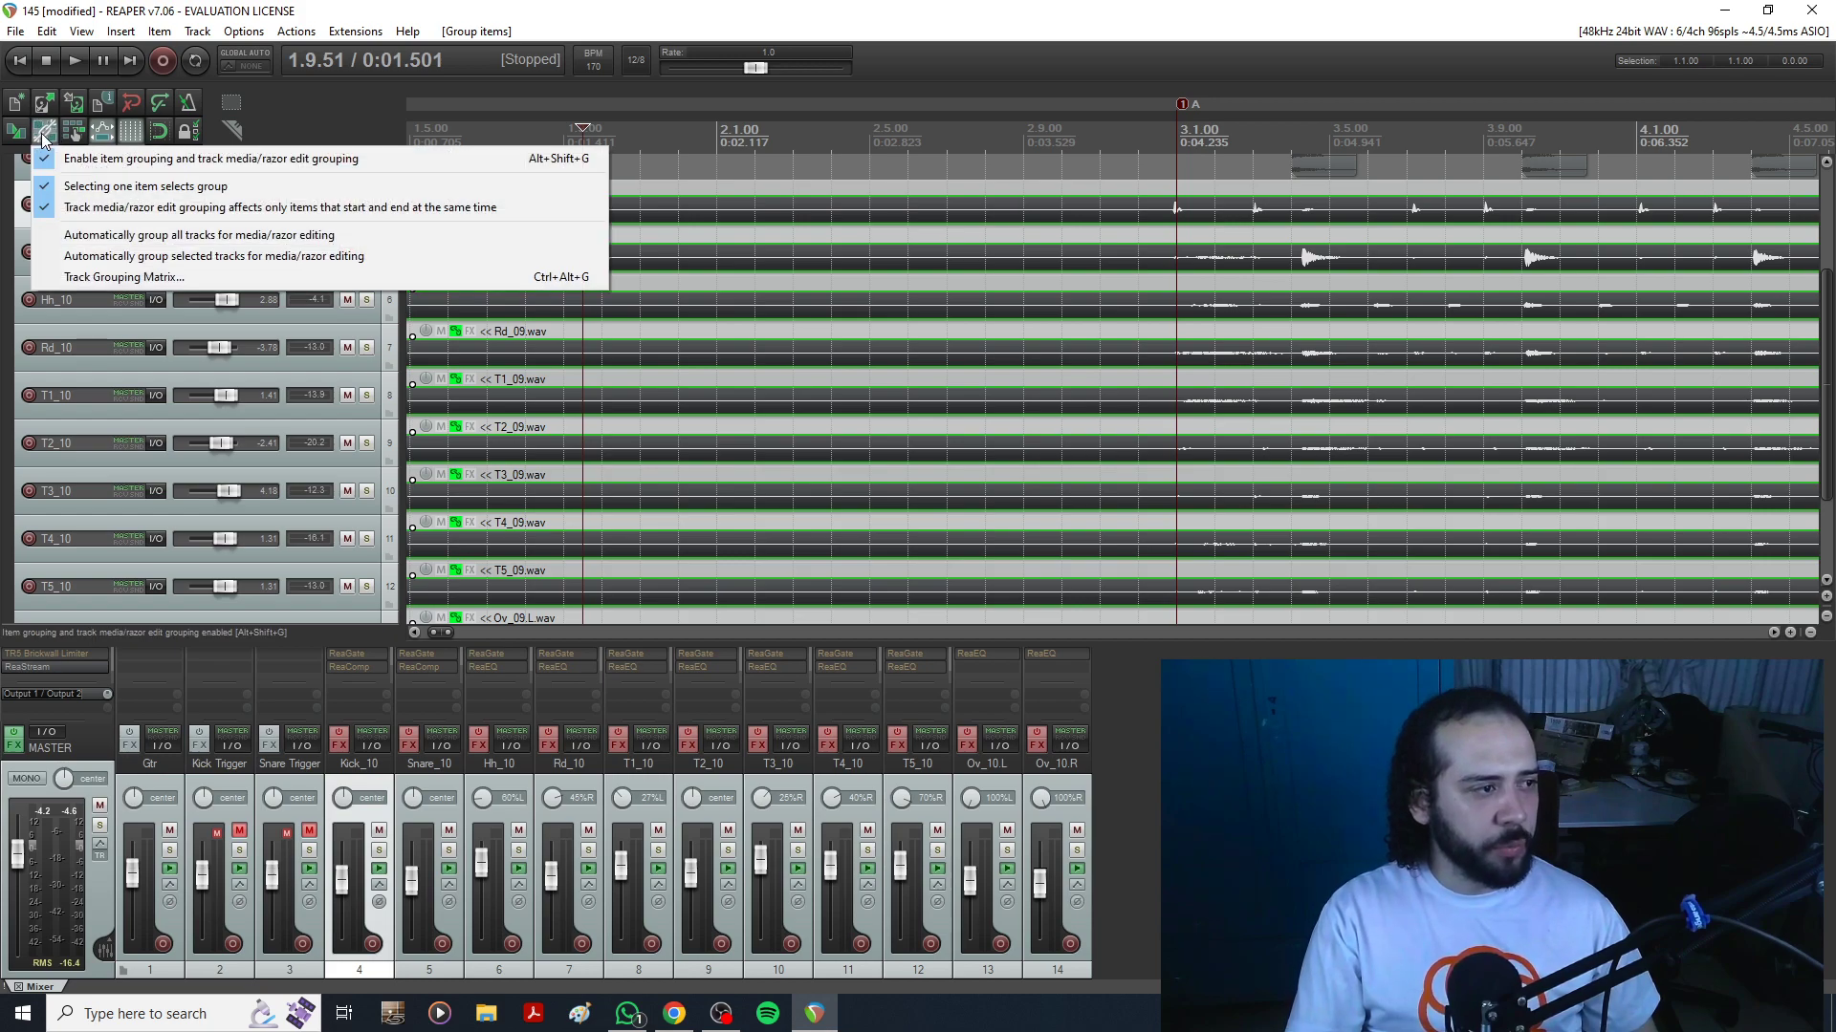
pyautogui.click(93, 195)
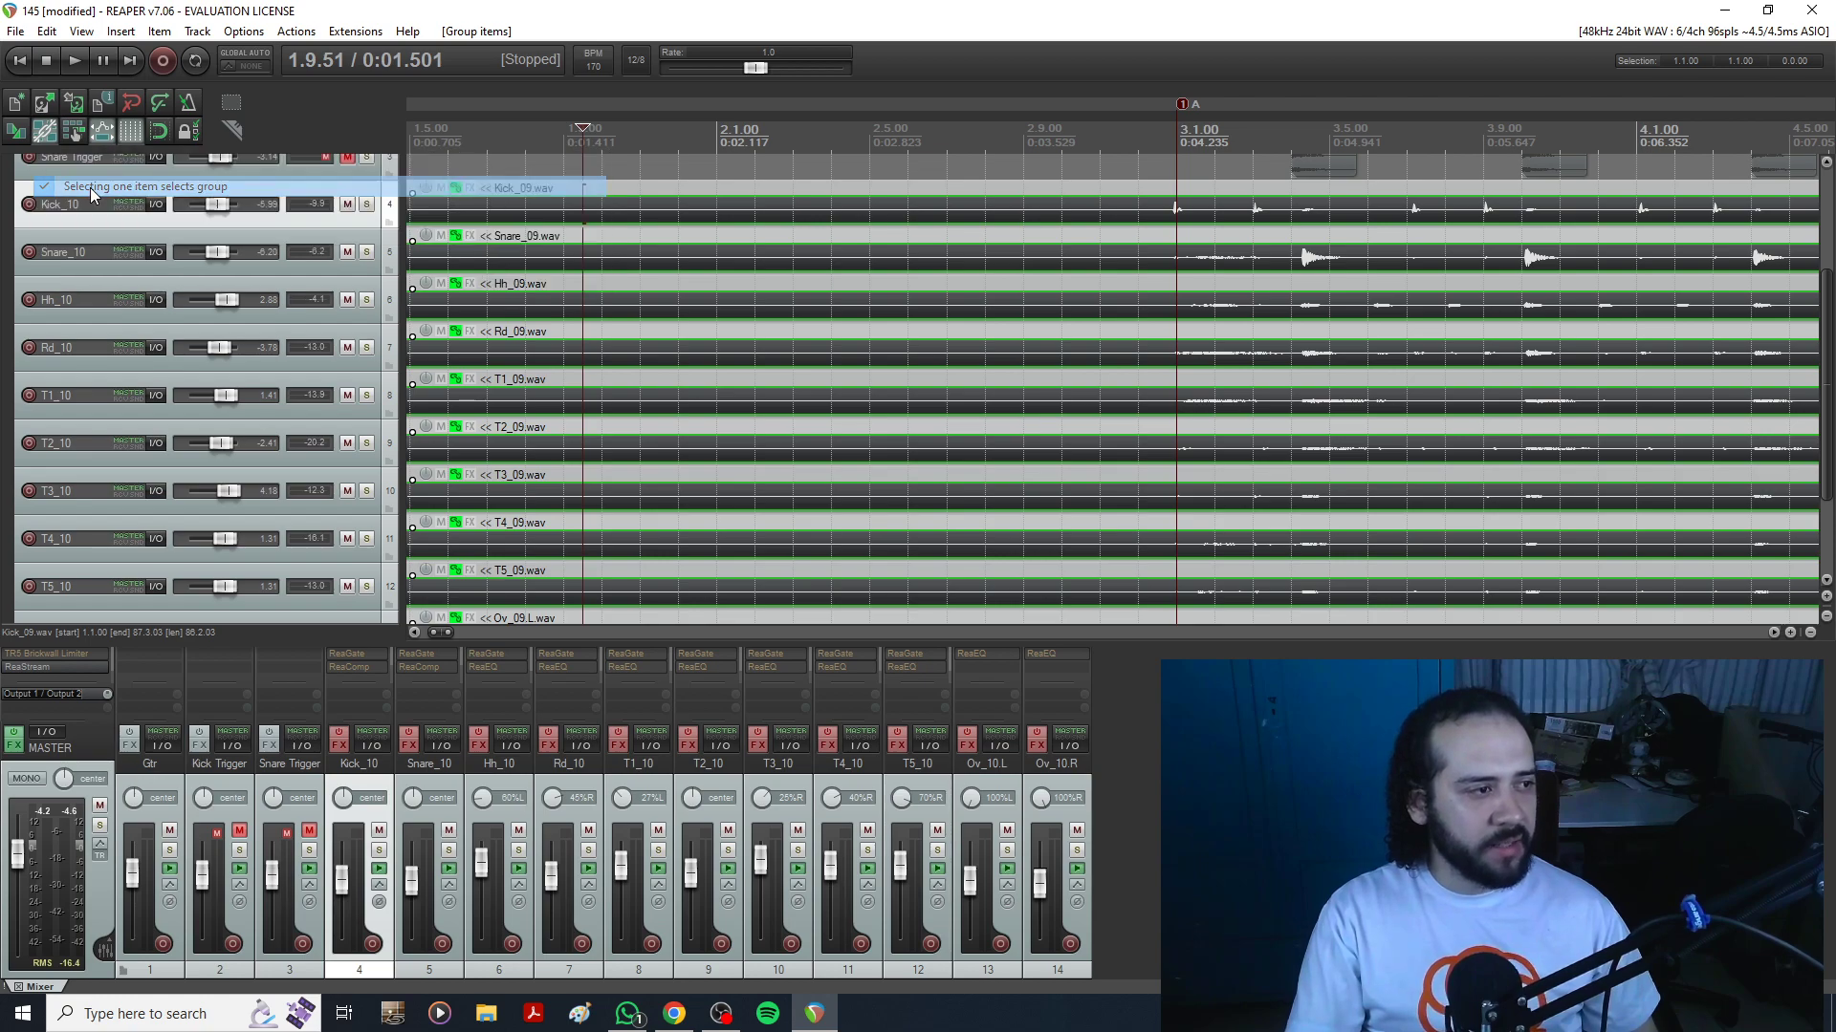
pyautogui.click(670, 216)
pyautogui.scroll(-4, 1370, 330)
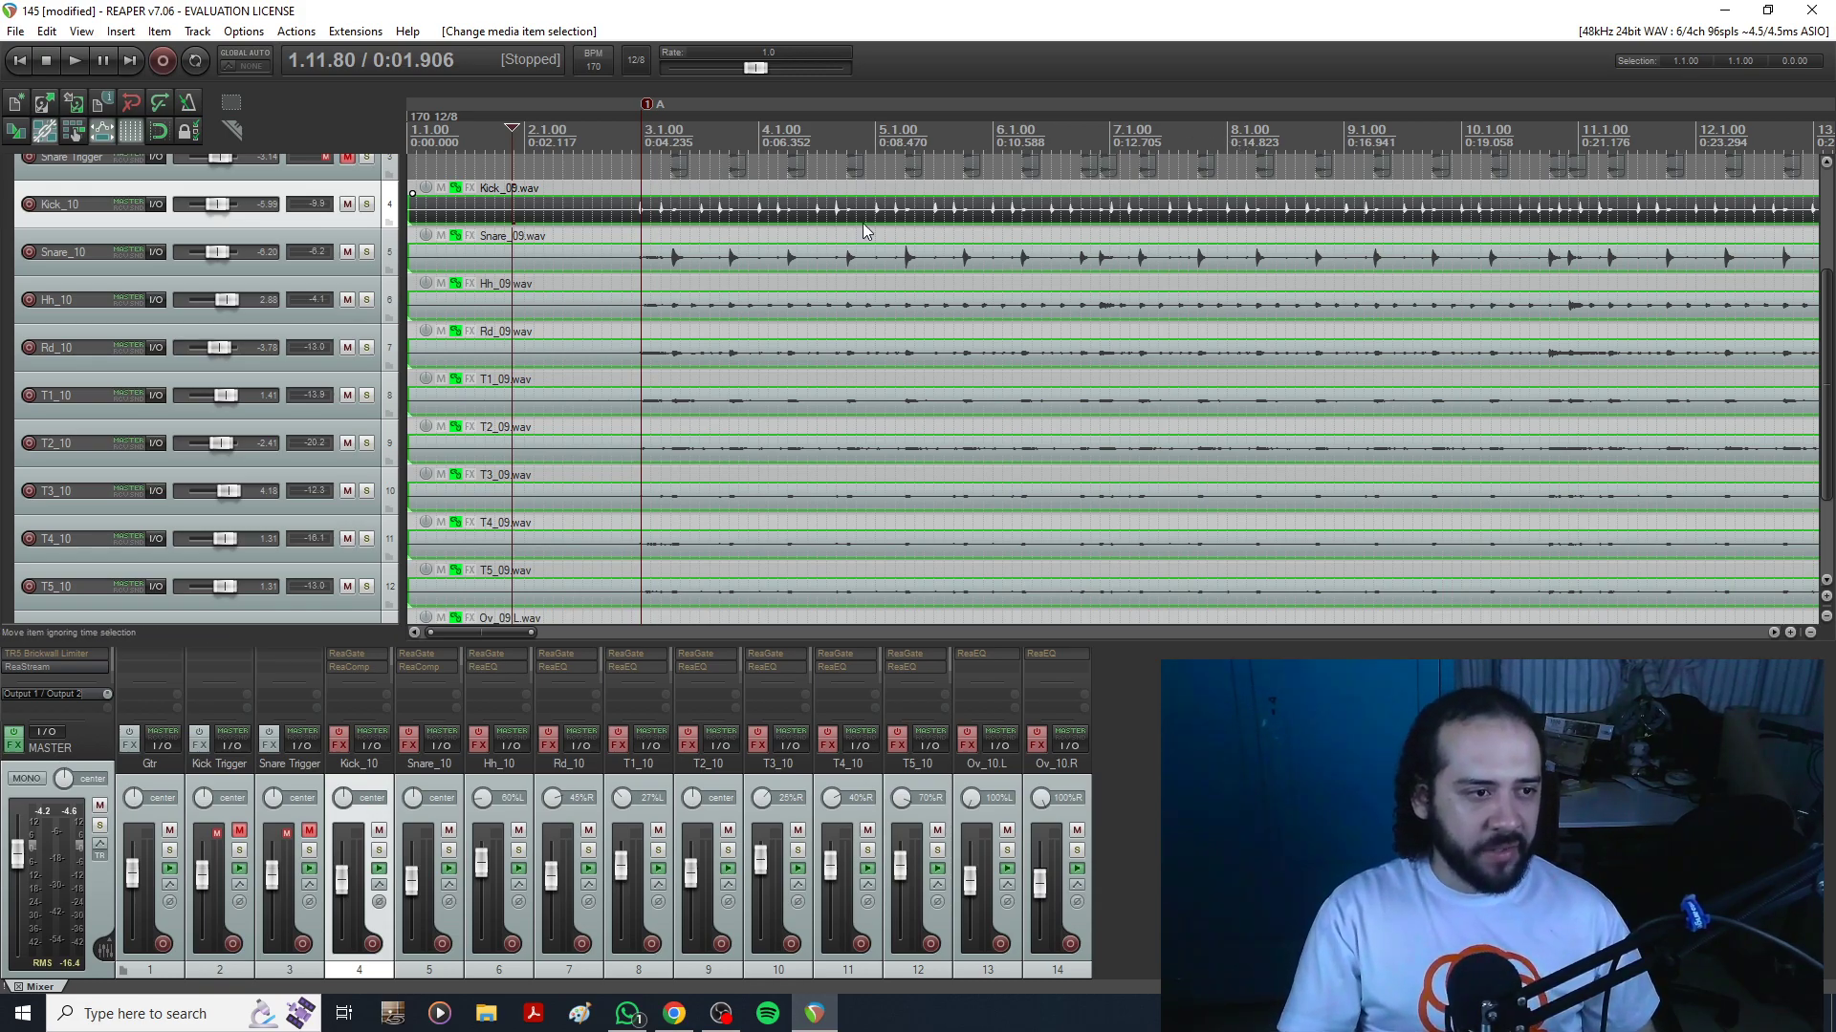
# Select only the Snare item, hide the grid lines, and place the edit cursor at the first snare hit after marker A.
pyautogui.click(772, 256)
pyautogui.scroll(3, 772, 256)
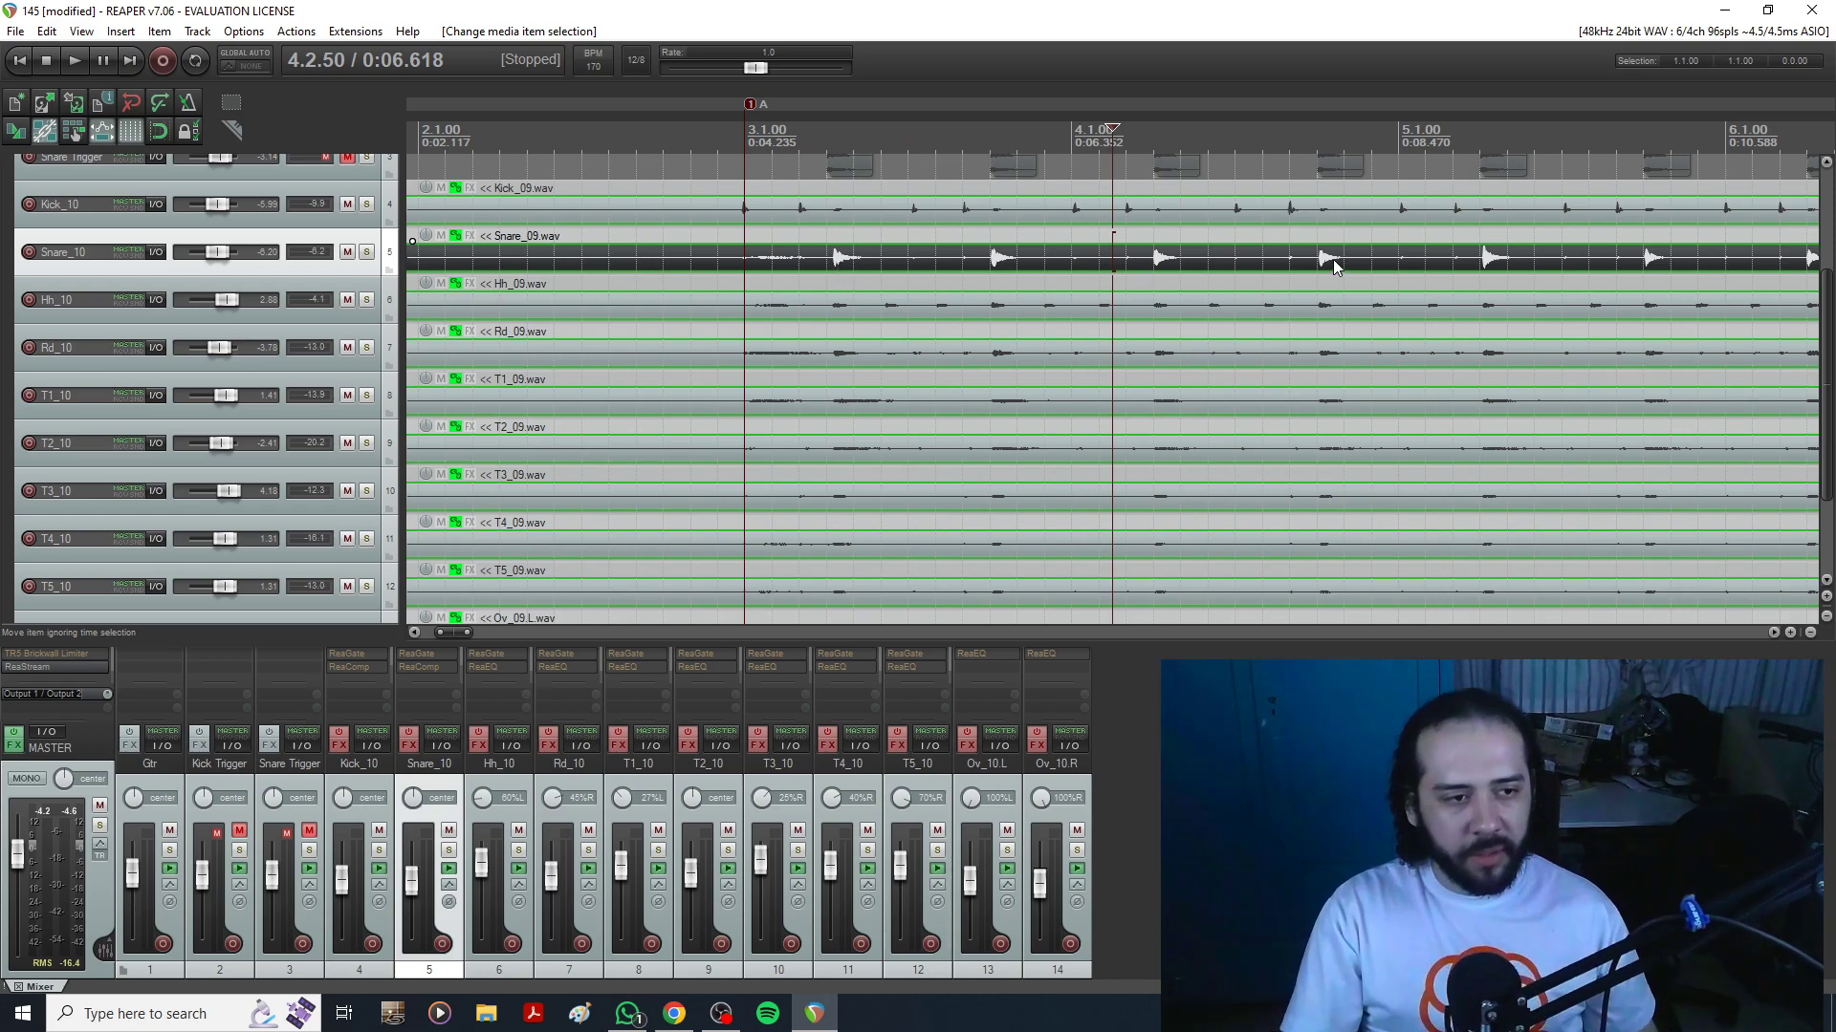
pyautogui.click(835, 266)
pyautogui.click(923, 261)
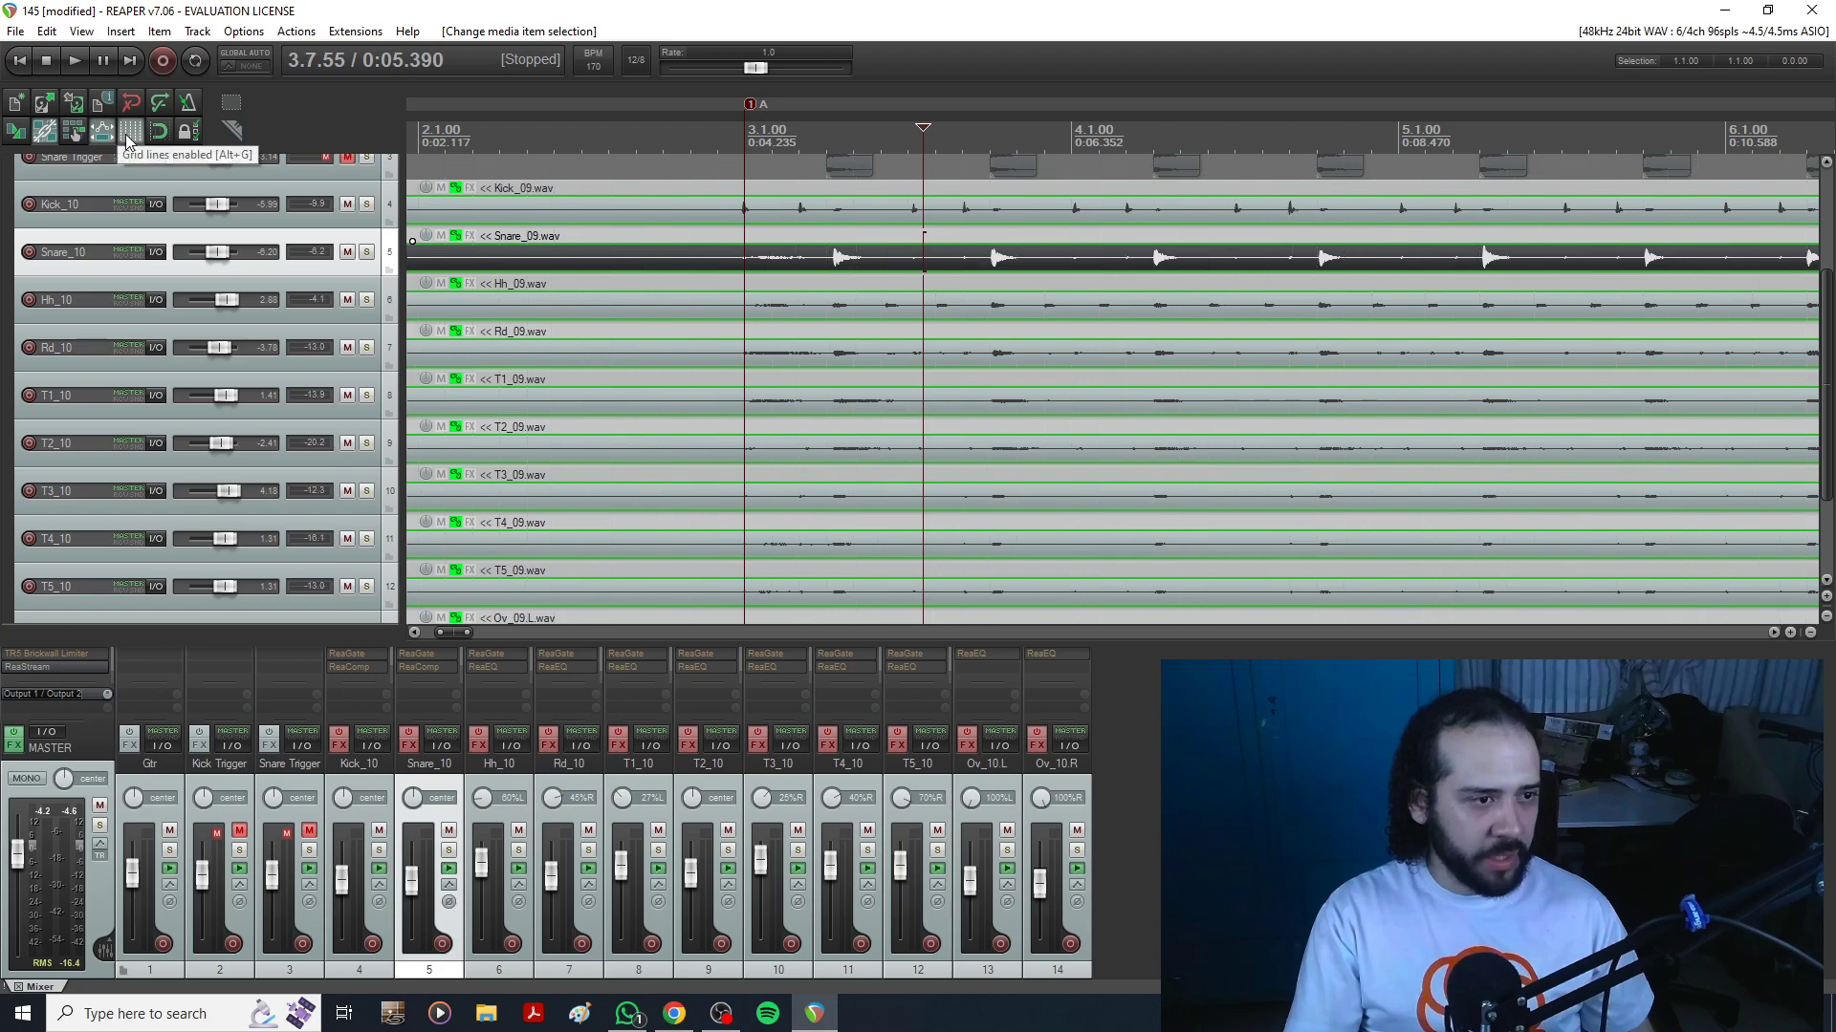
pyautogui.click(835, 265)
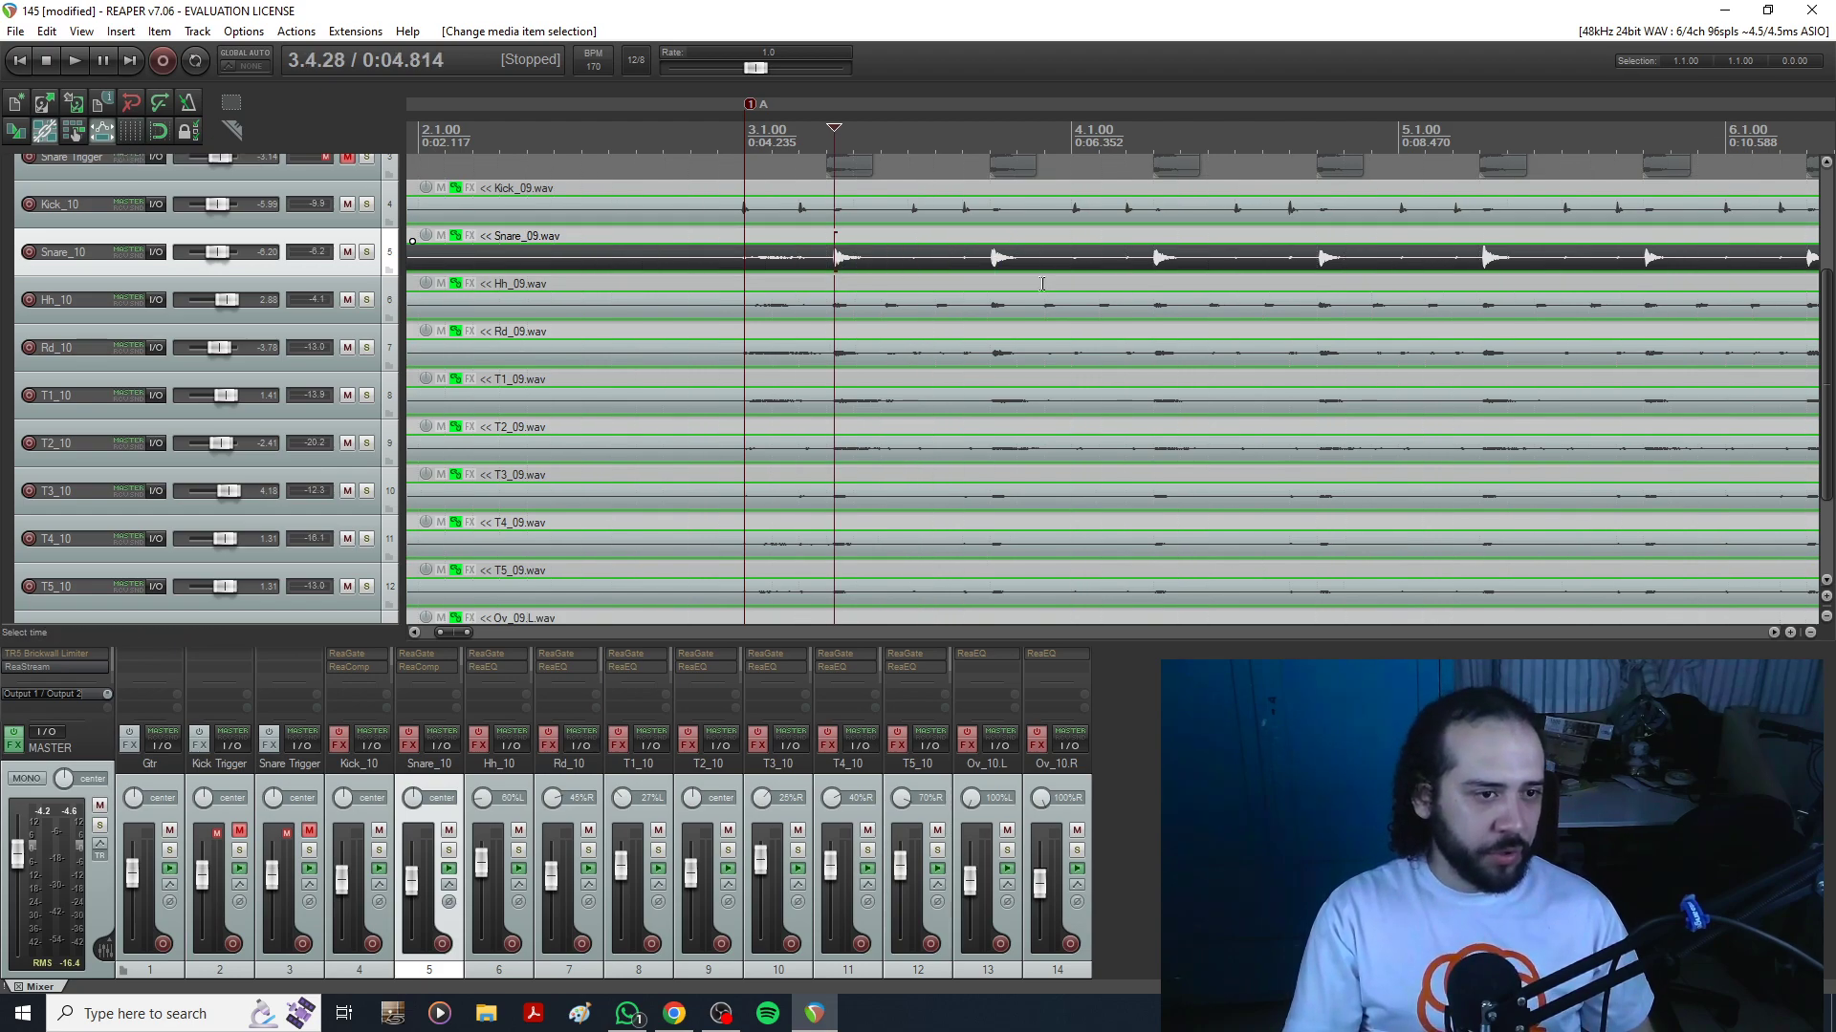
pyautogui.scroll(-4, 1086, 301)
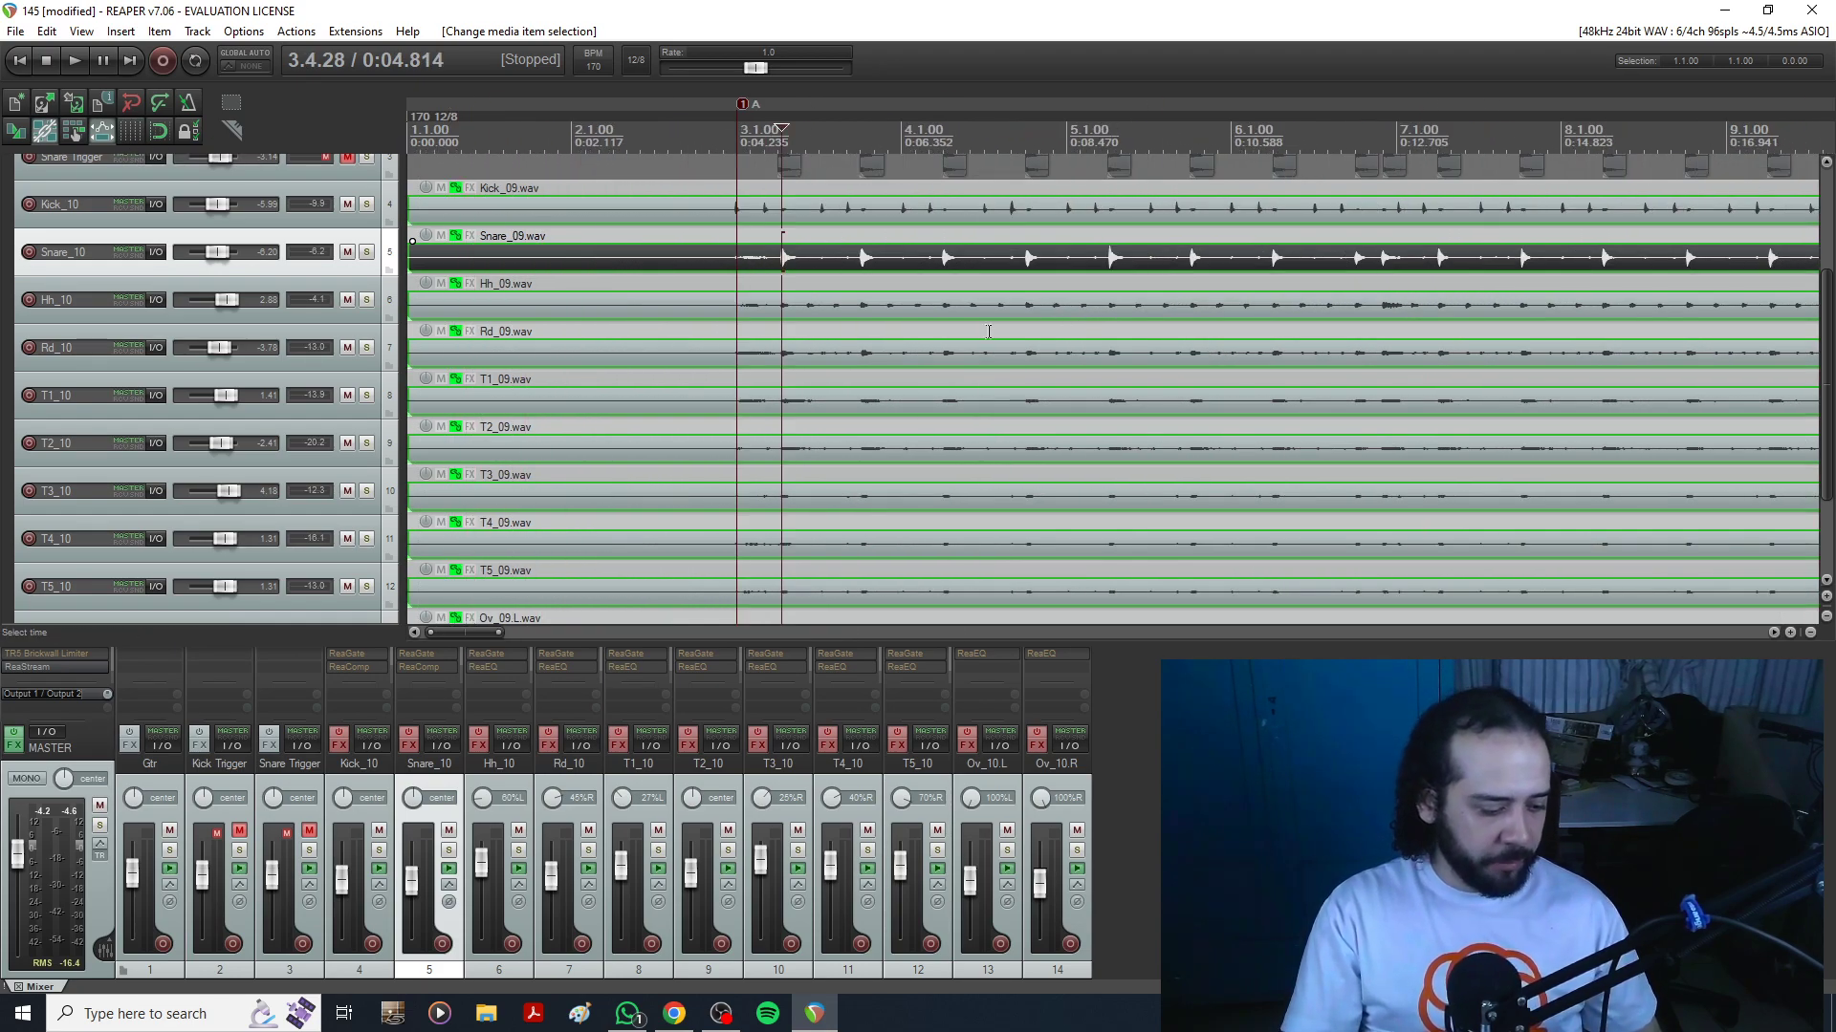
# Open Dynamic Split for the selected Snare item and move its dialog off the drum waveforms.
pyautogui.press('d')
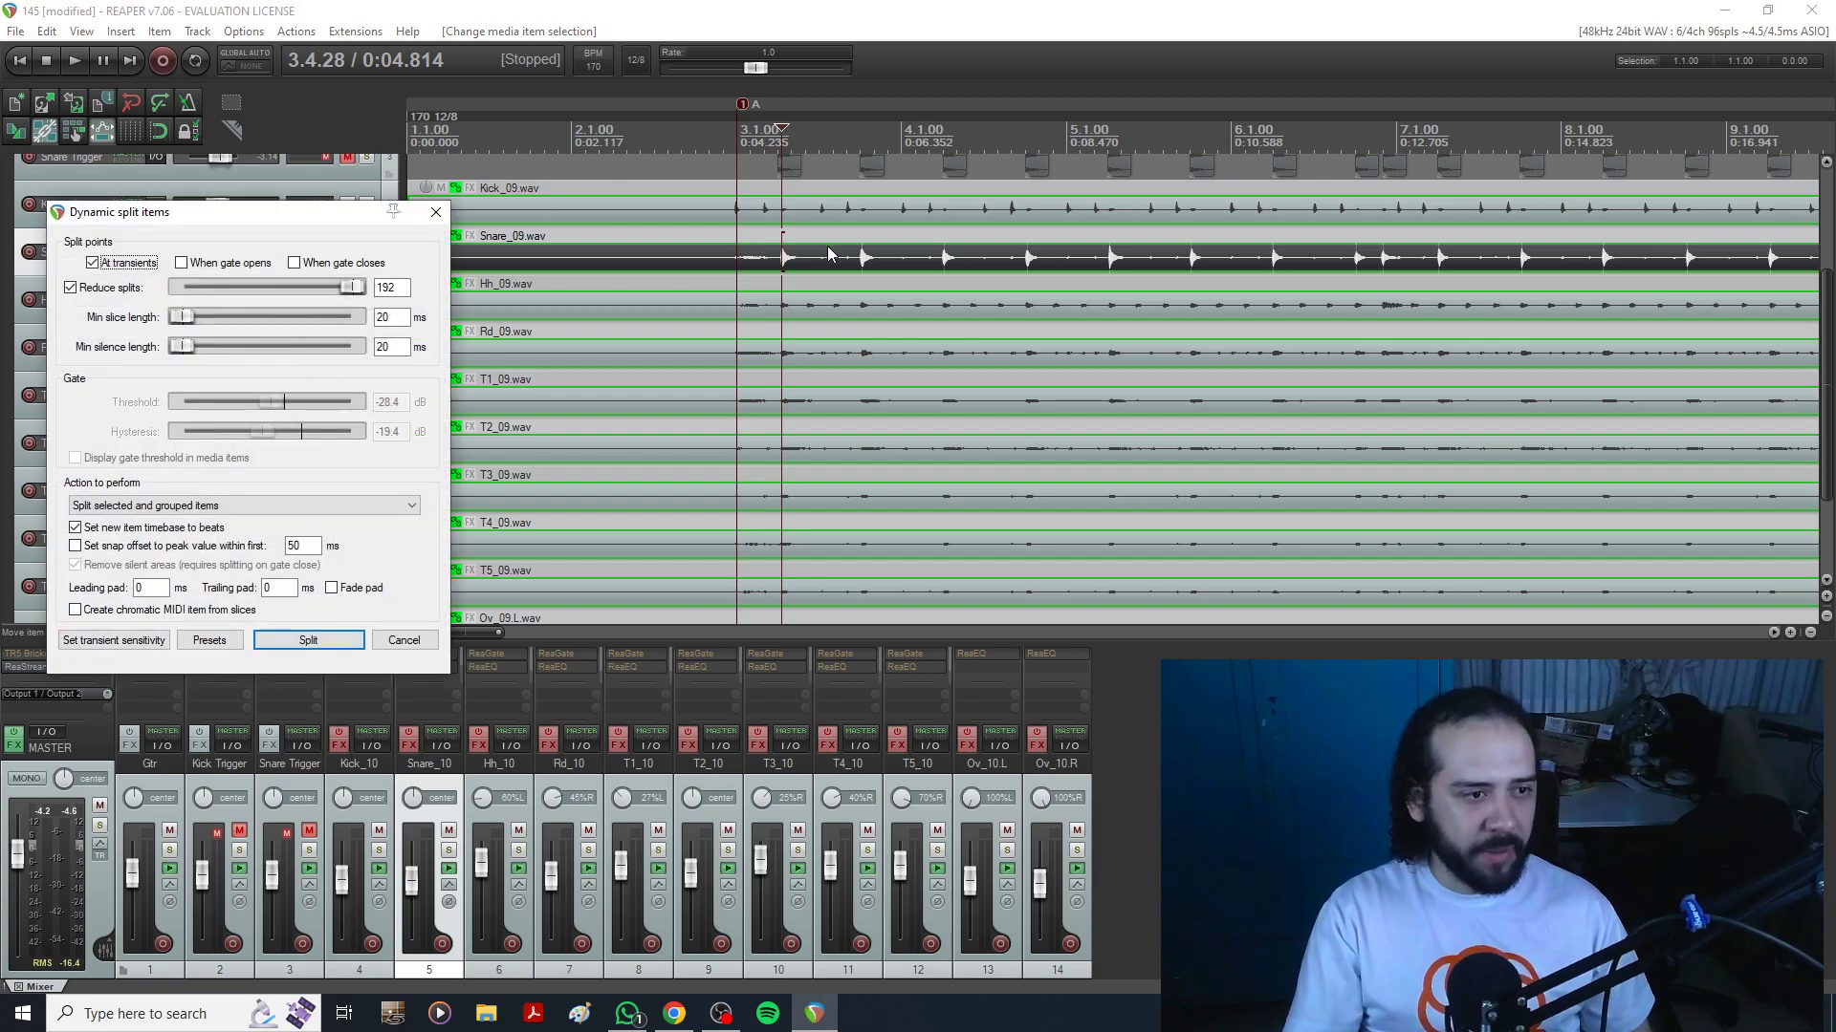
pyautogui.scroll(3, 841, 258)
pyautogui.moveTo(1514, 113); pyautogui.dragTo(1006, 52)
pyautogui.moveTo(1550, 102); pyautogui.dragTo(415, 160)
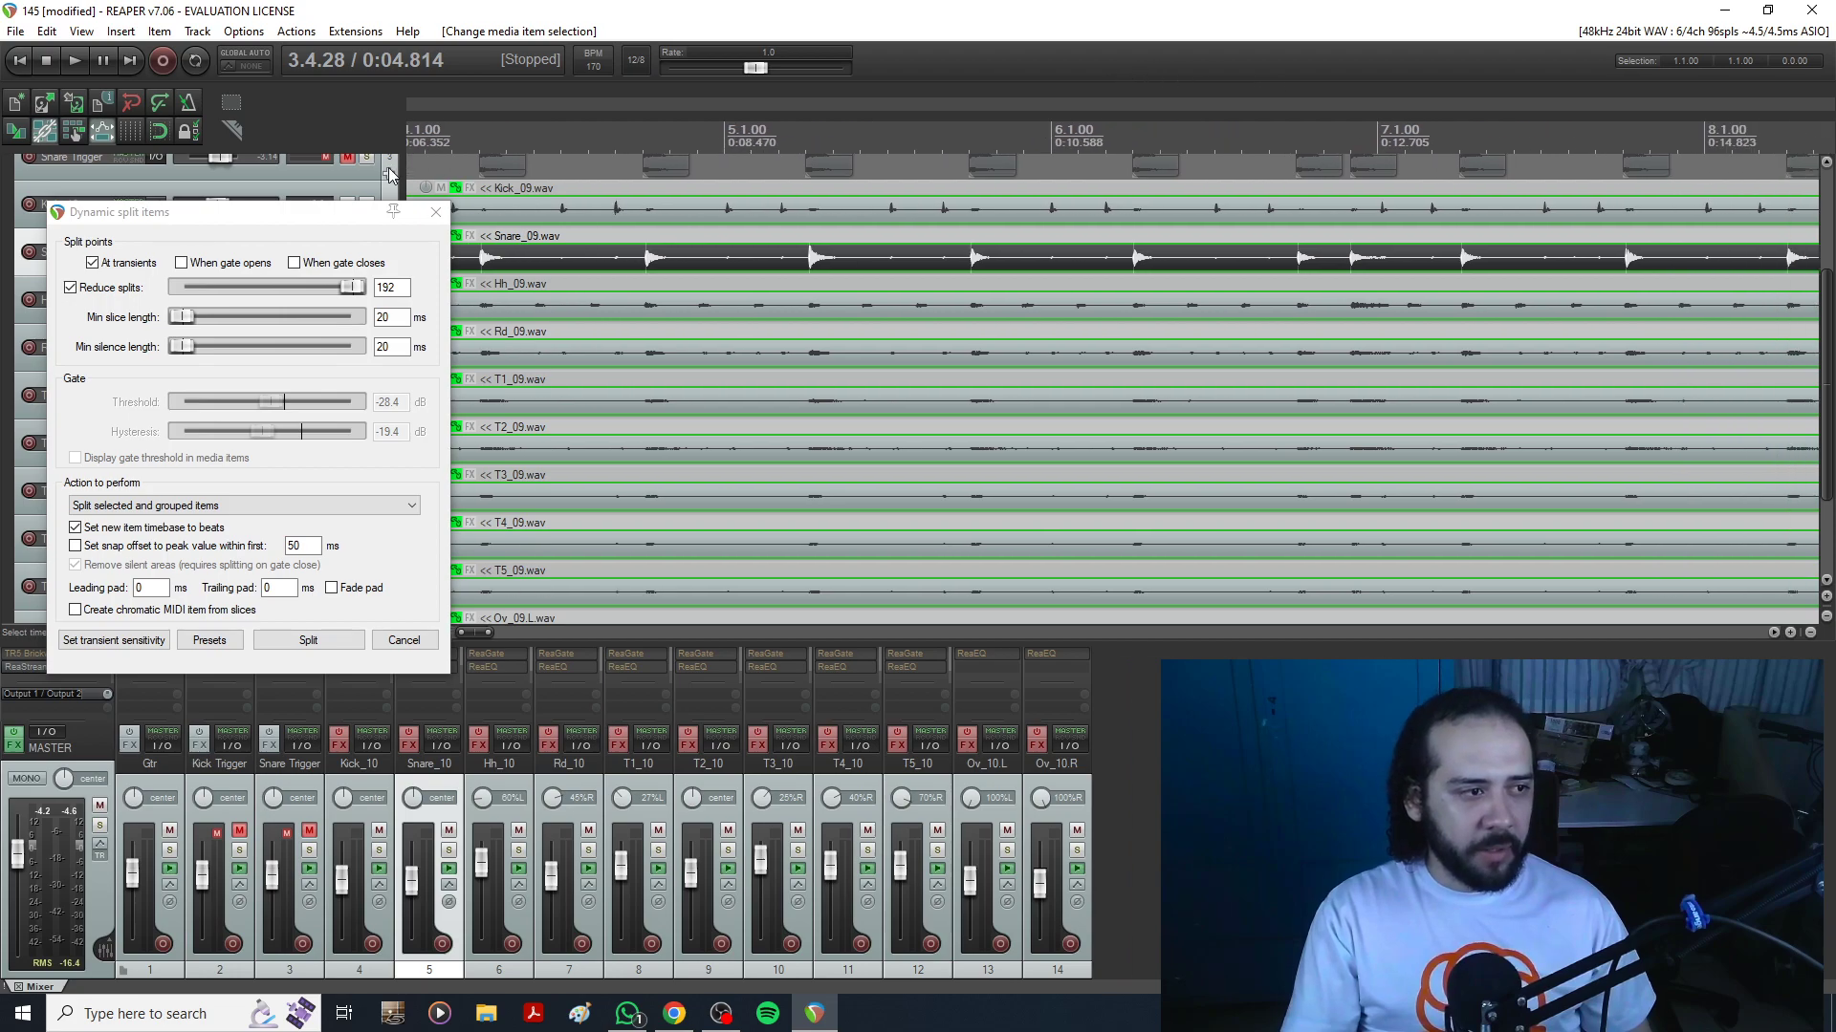
pyautogui.moveTo(224, 215); pyautogui.dragTo(324, 155)
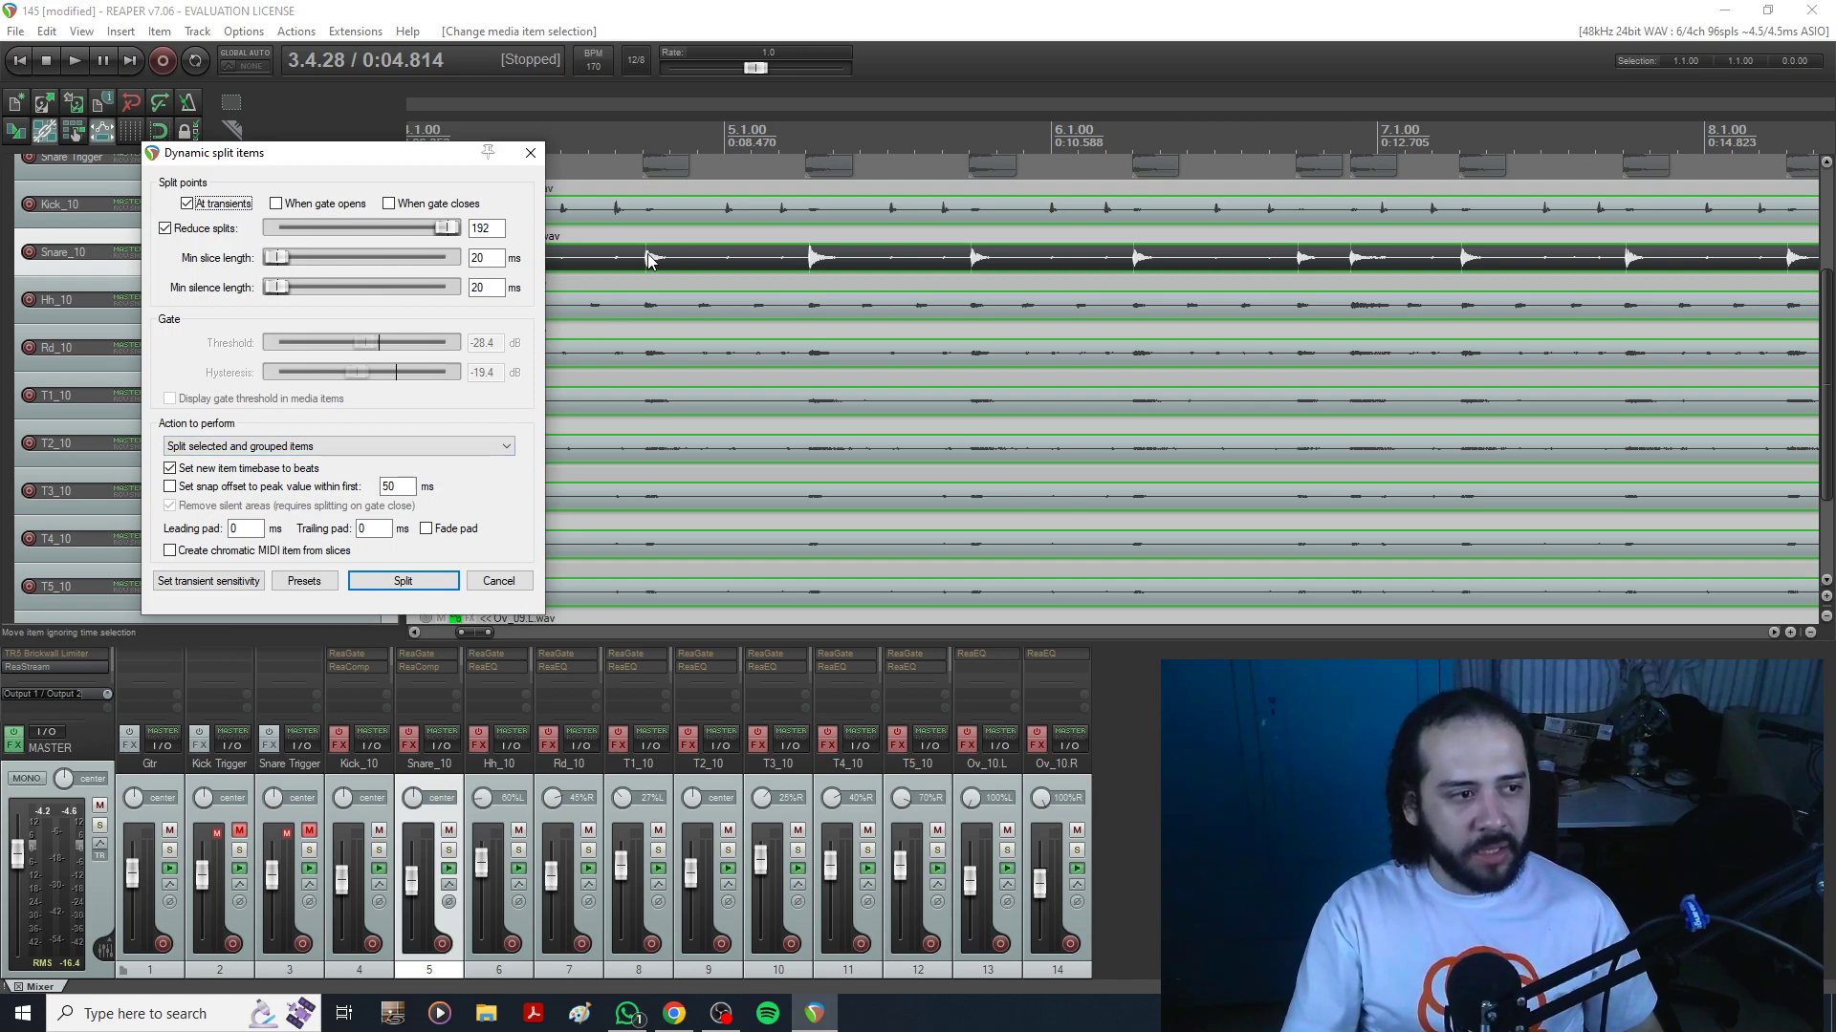
# Examine the attack of the first snare hit after marker A at close range on the Snare track.
pyautogui.scroll(10, 687, 270)
pyautogui.scroll(-5, 1169, 269)
pyautogui.scroll(5, 1136, 262)
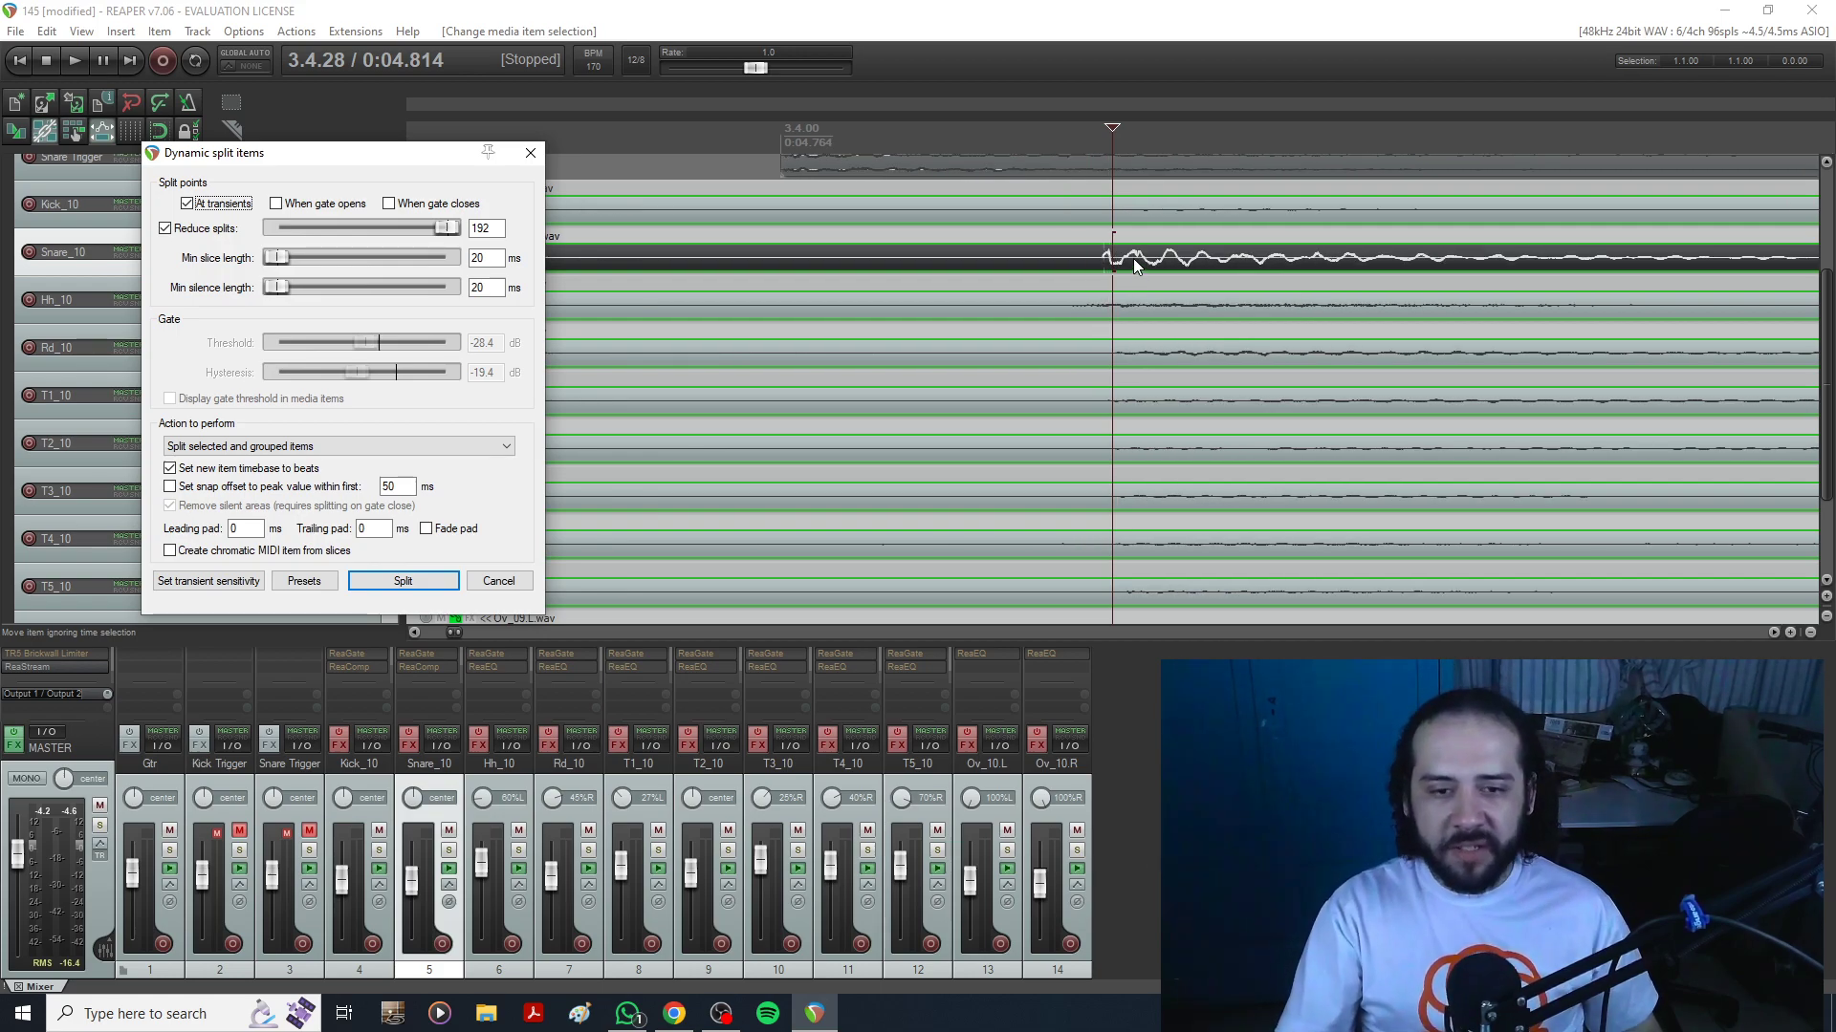
pyautogui.scroll(-6, 1133, 258)
pyautogui.scroll(2, 1133, 258)
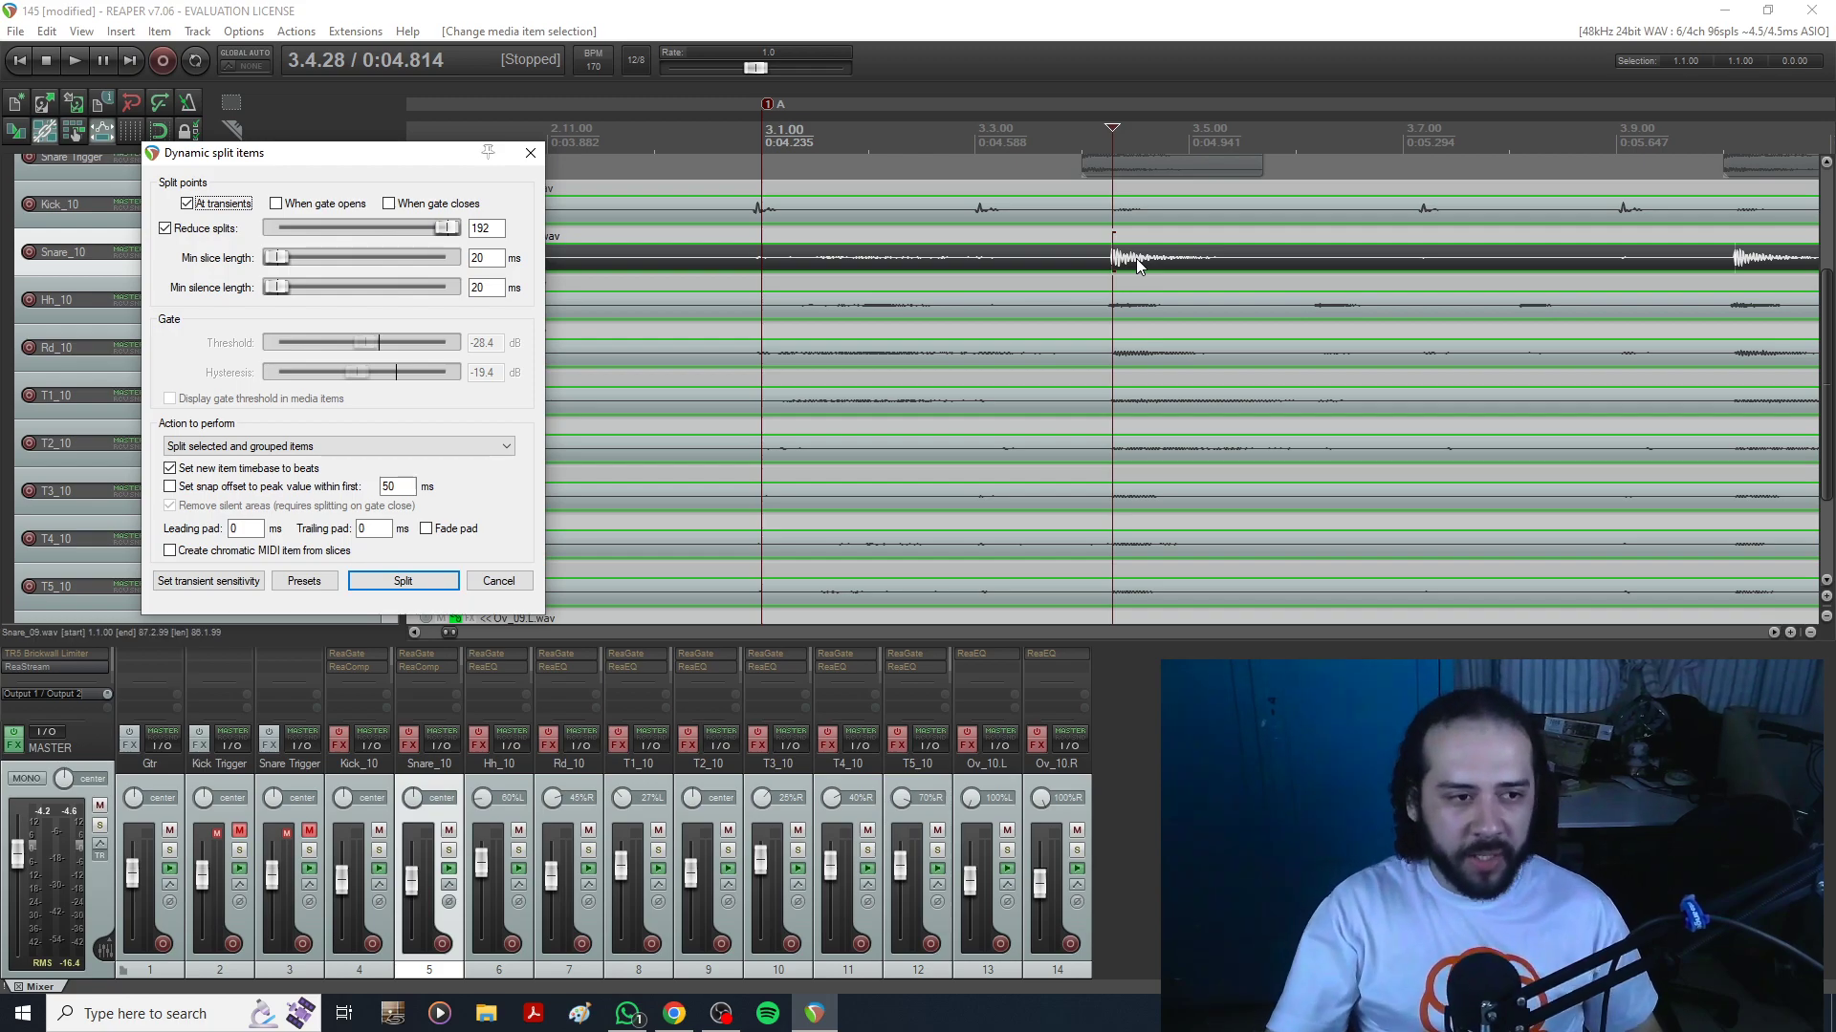
pyautogui.scroll(4, 1136, 258)
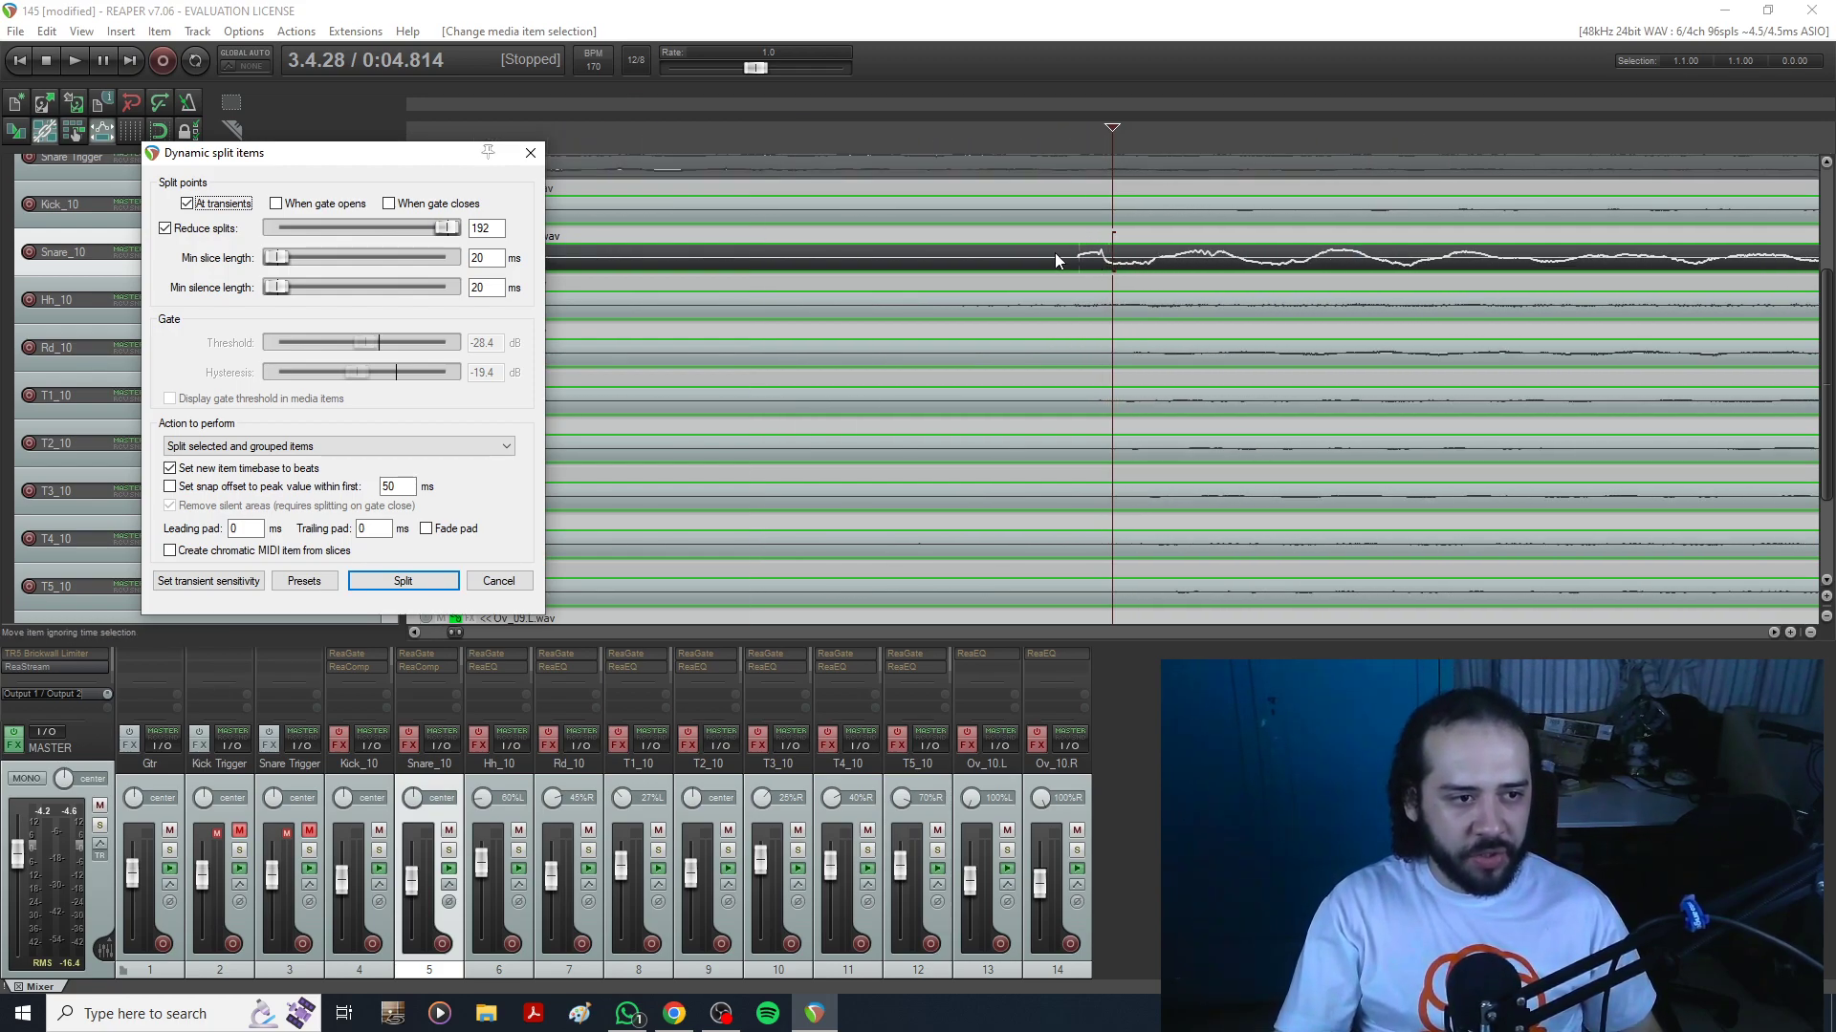
pyautogui.scroll(-5, 1099, 247)
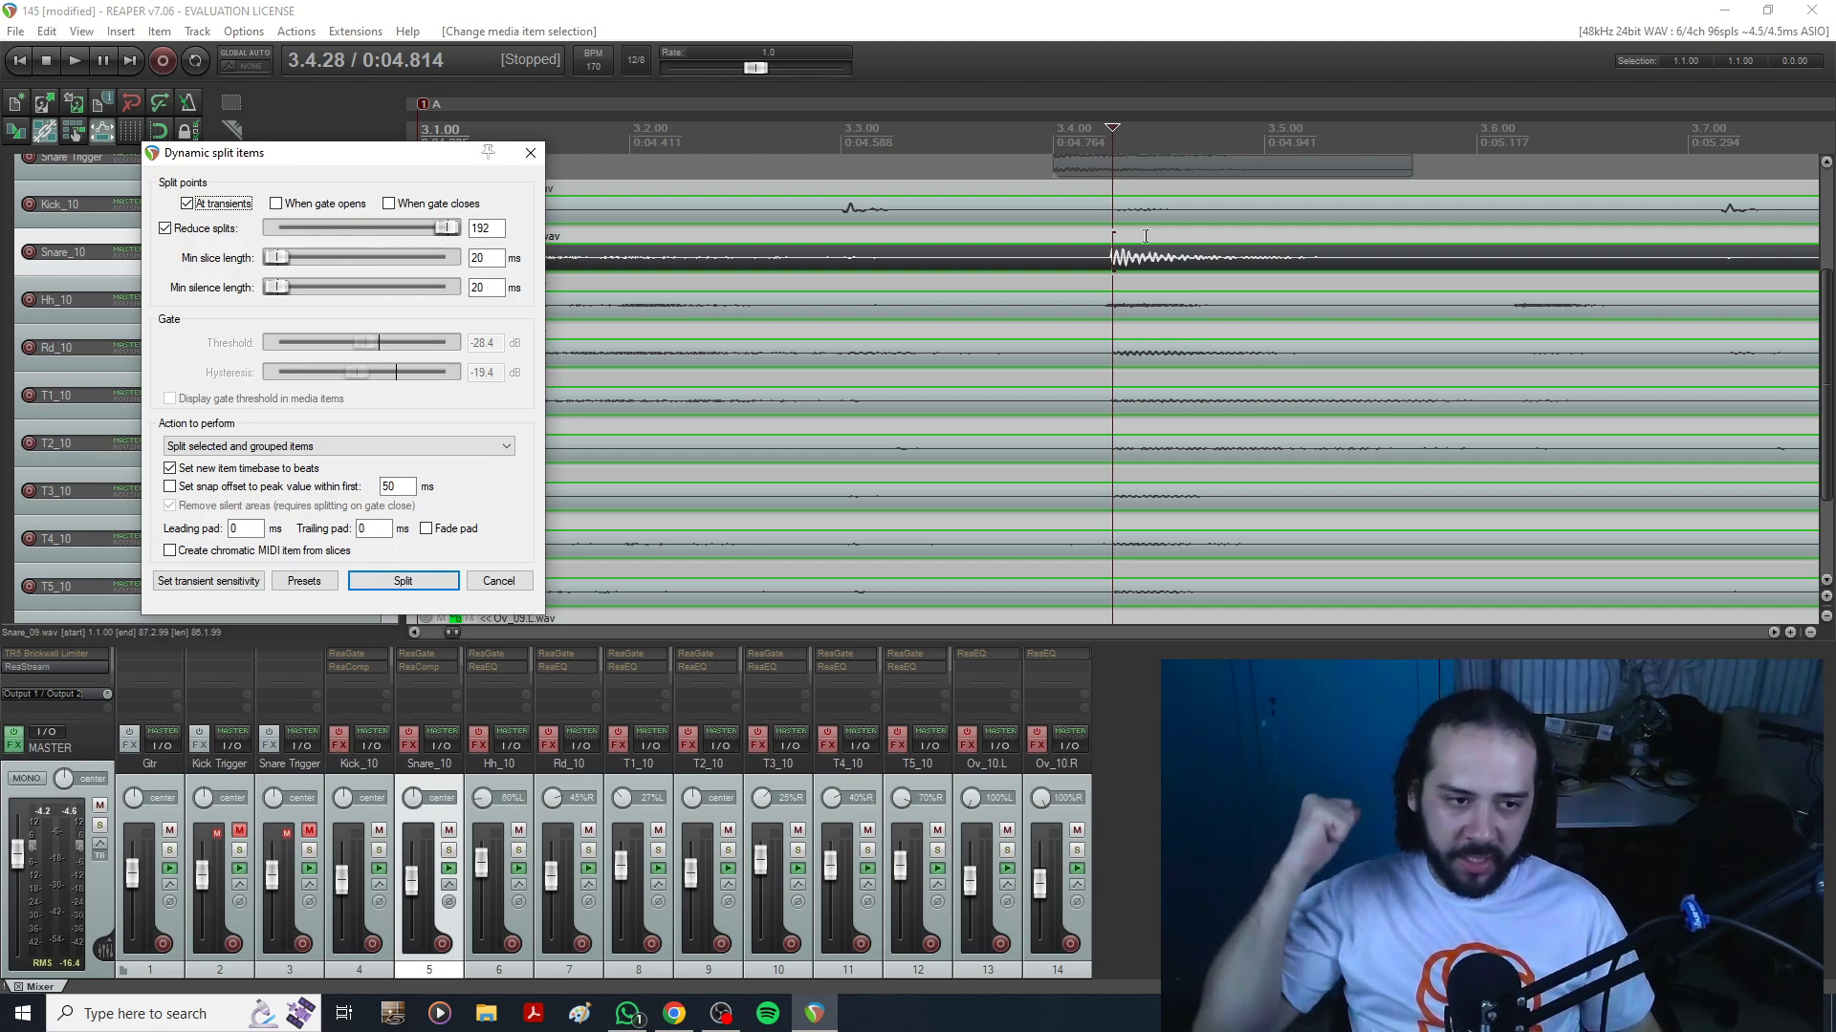
pyautogui.scroll(-3, 1161, 256)
pyautogui.scroll(-3, 1286, 329)
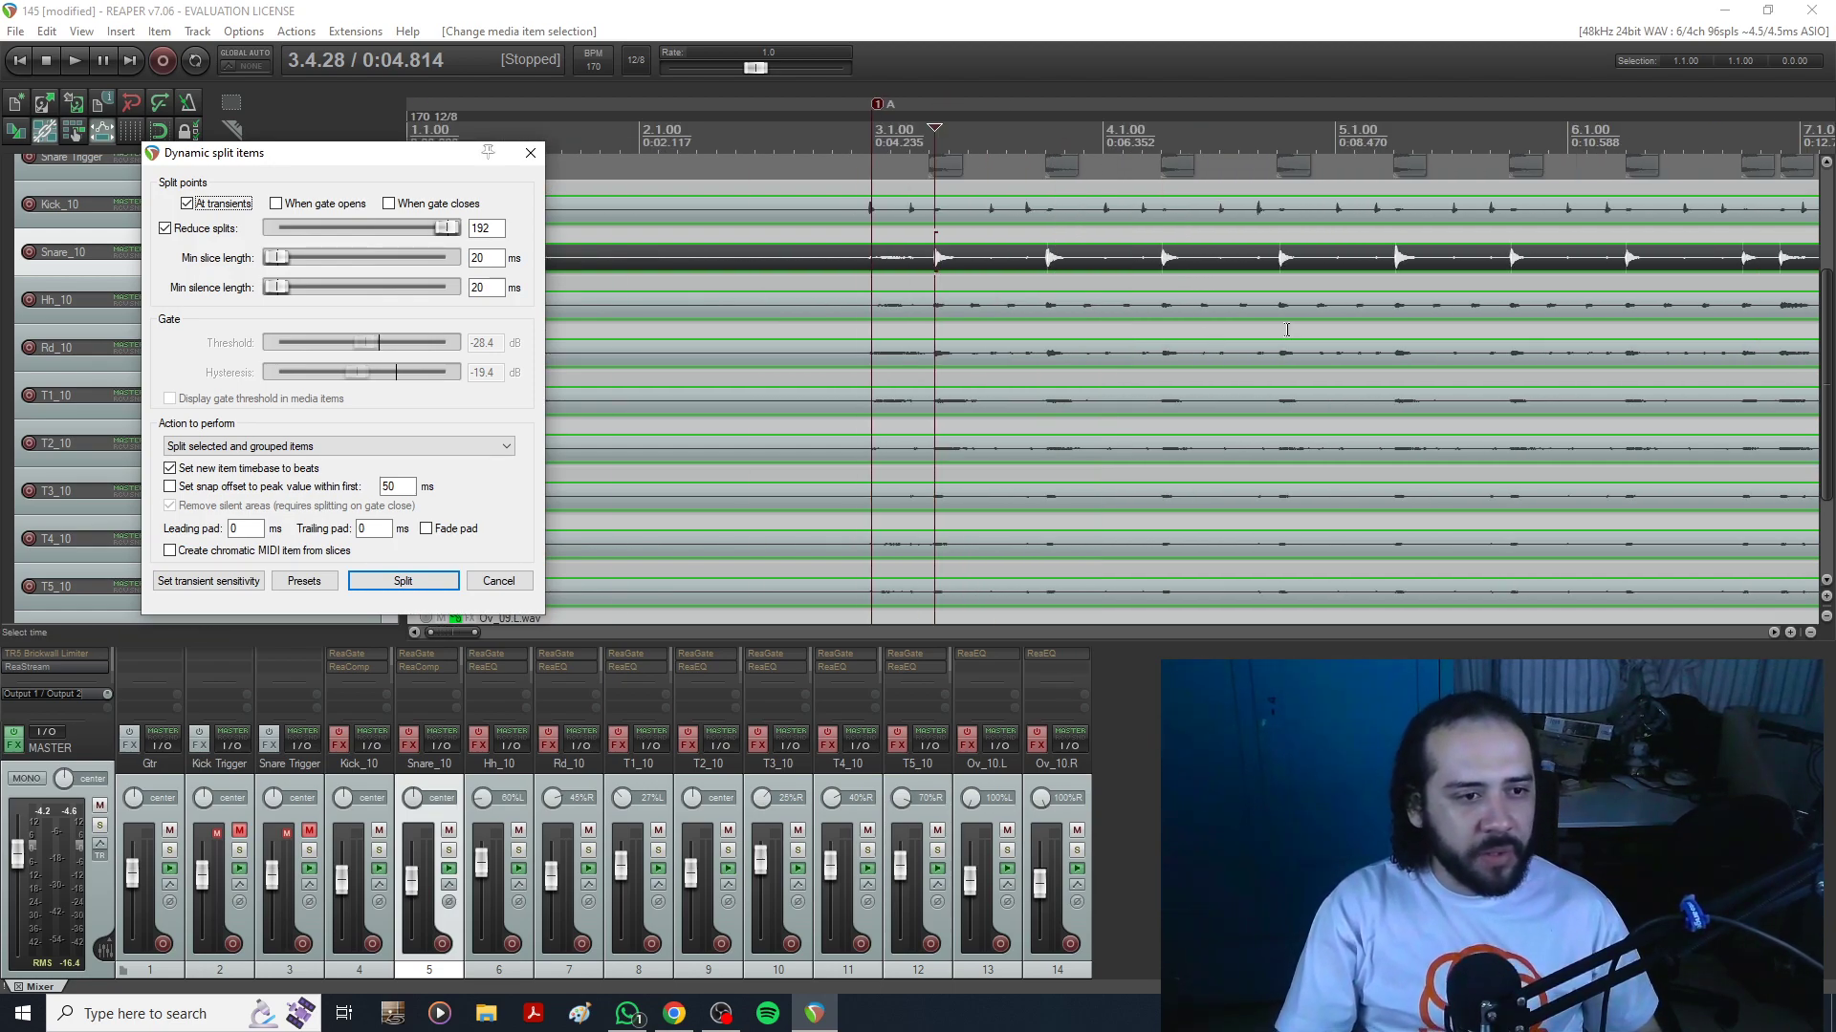
# Examine the proposed transient split points along the Snare item from marker A to about measure 27.
pyautogui.scroll(3, 1286, 330)
pyautogui.moveTo(1727, 105); pyautogui.dragTo(973, 83)
pyautogui.moveTo(1775, 113); pyautogui.dragTo(898, 91)
pyautogui.moveTo(1761, 109); pyautogui.dragTo(1010, 90)
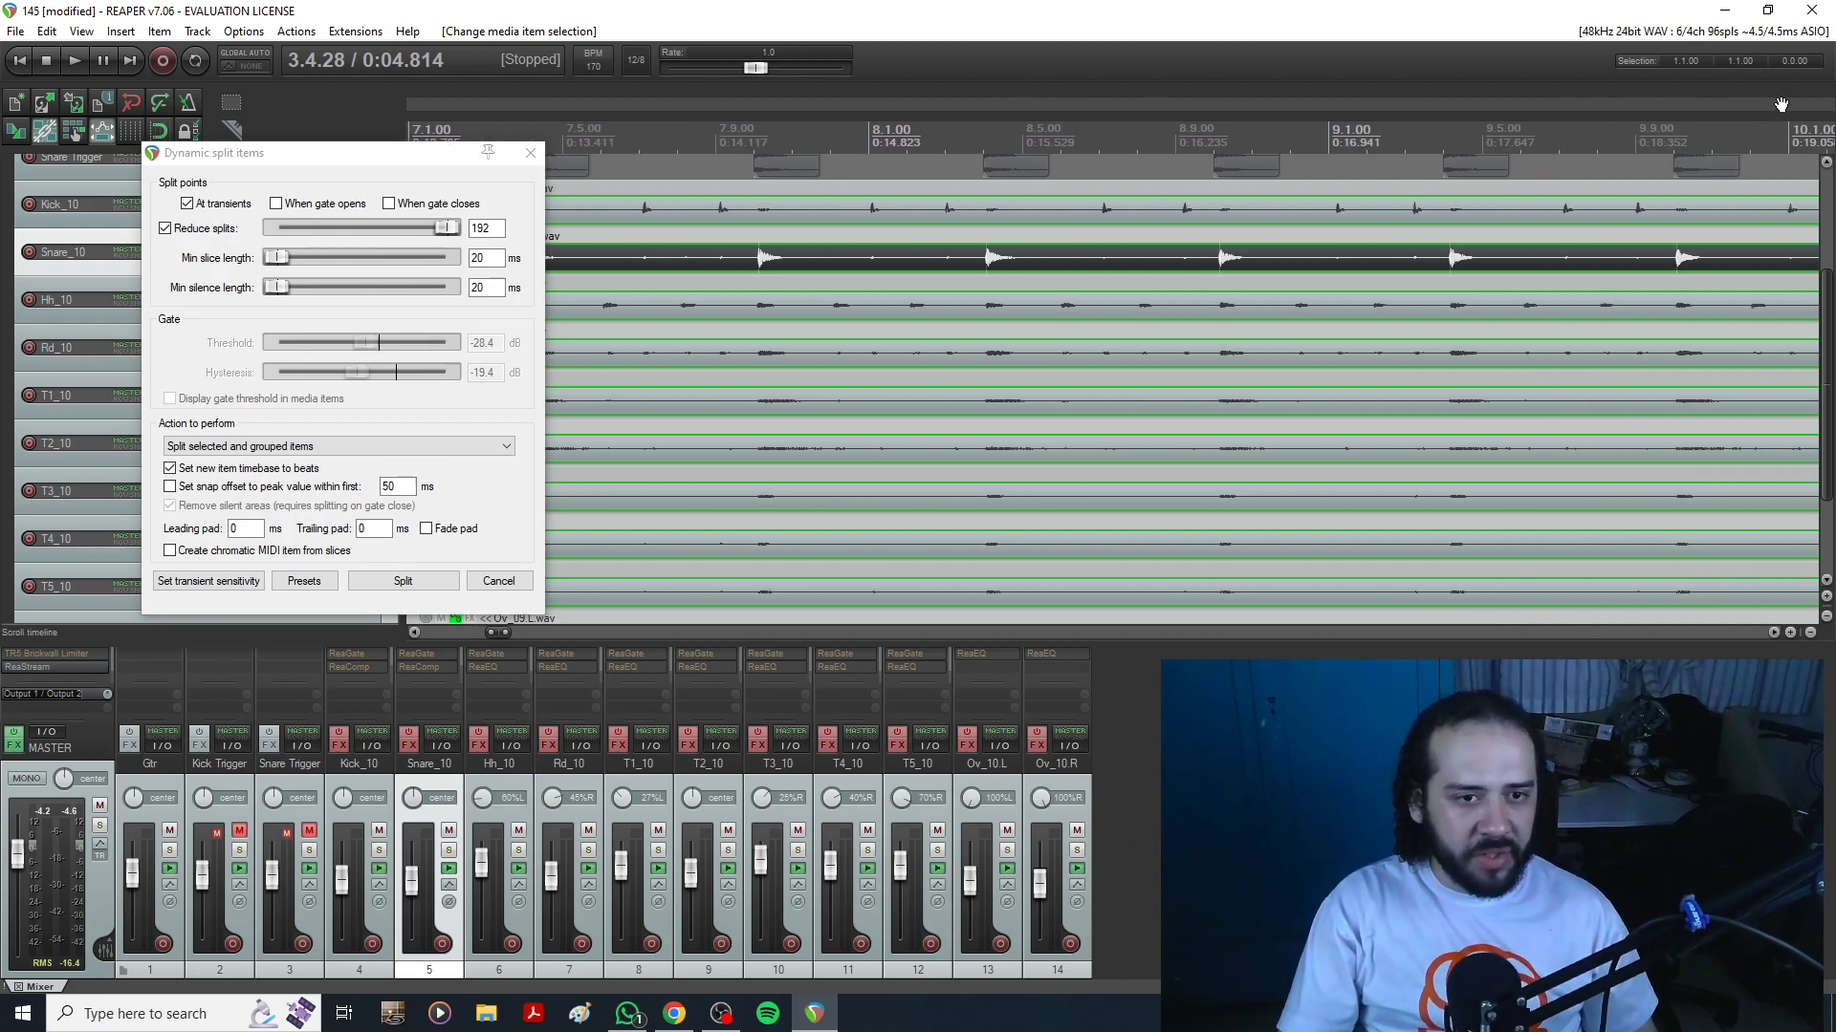
pyautogui.moveTo(1780, 103); pyautogui.dragTo(1029, 95)
pyautogui.moveTo(1782, 102); pyautogui.dragTo(914, 84)
pyautogui.moveTo(1772, 115); pyautogui.dragTo(951, 86)
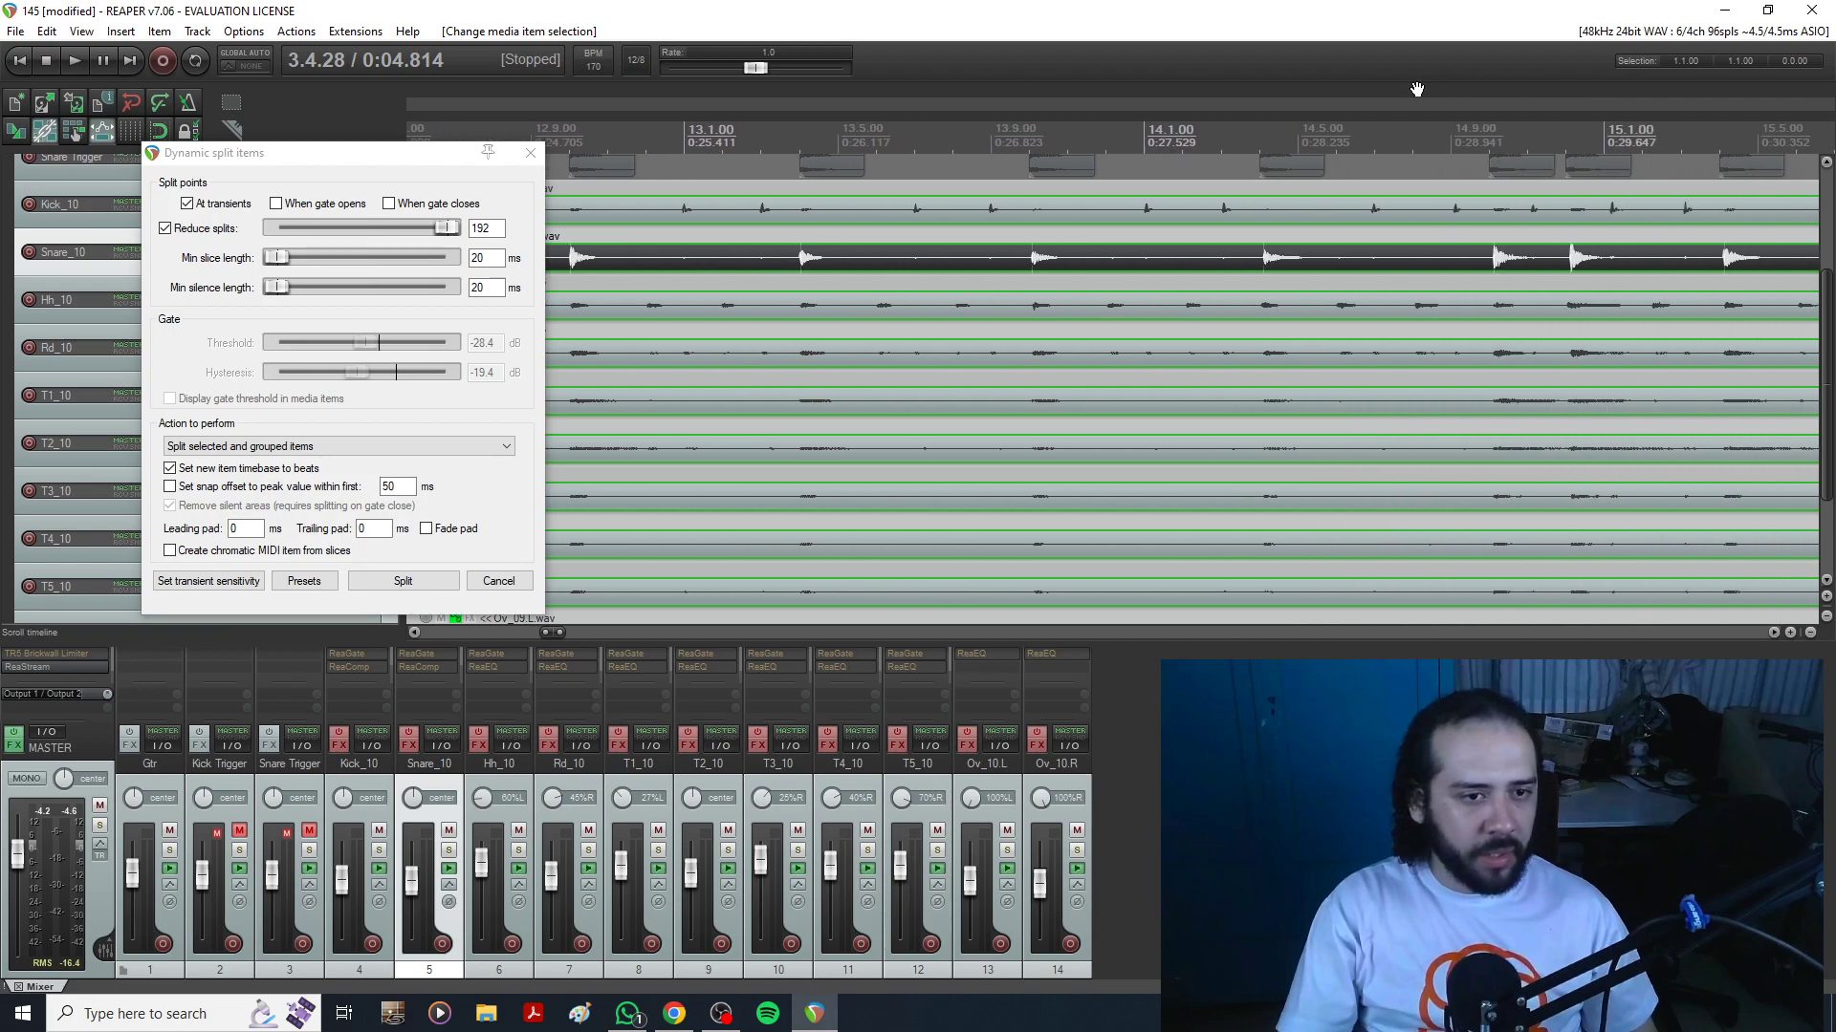
pyautogui.moveTo(1786, 110); pyautogui.dragTo(1333, 84)
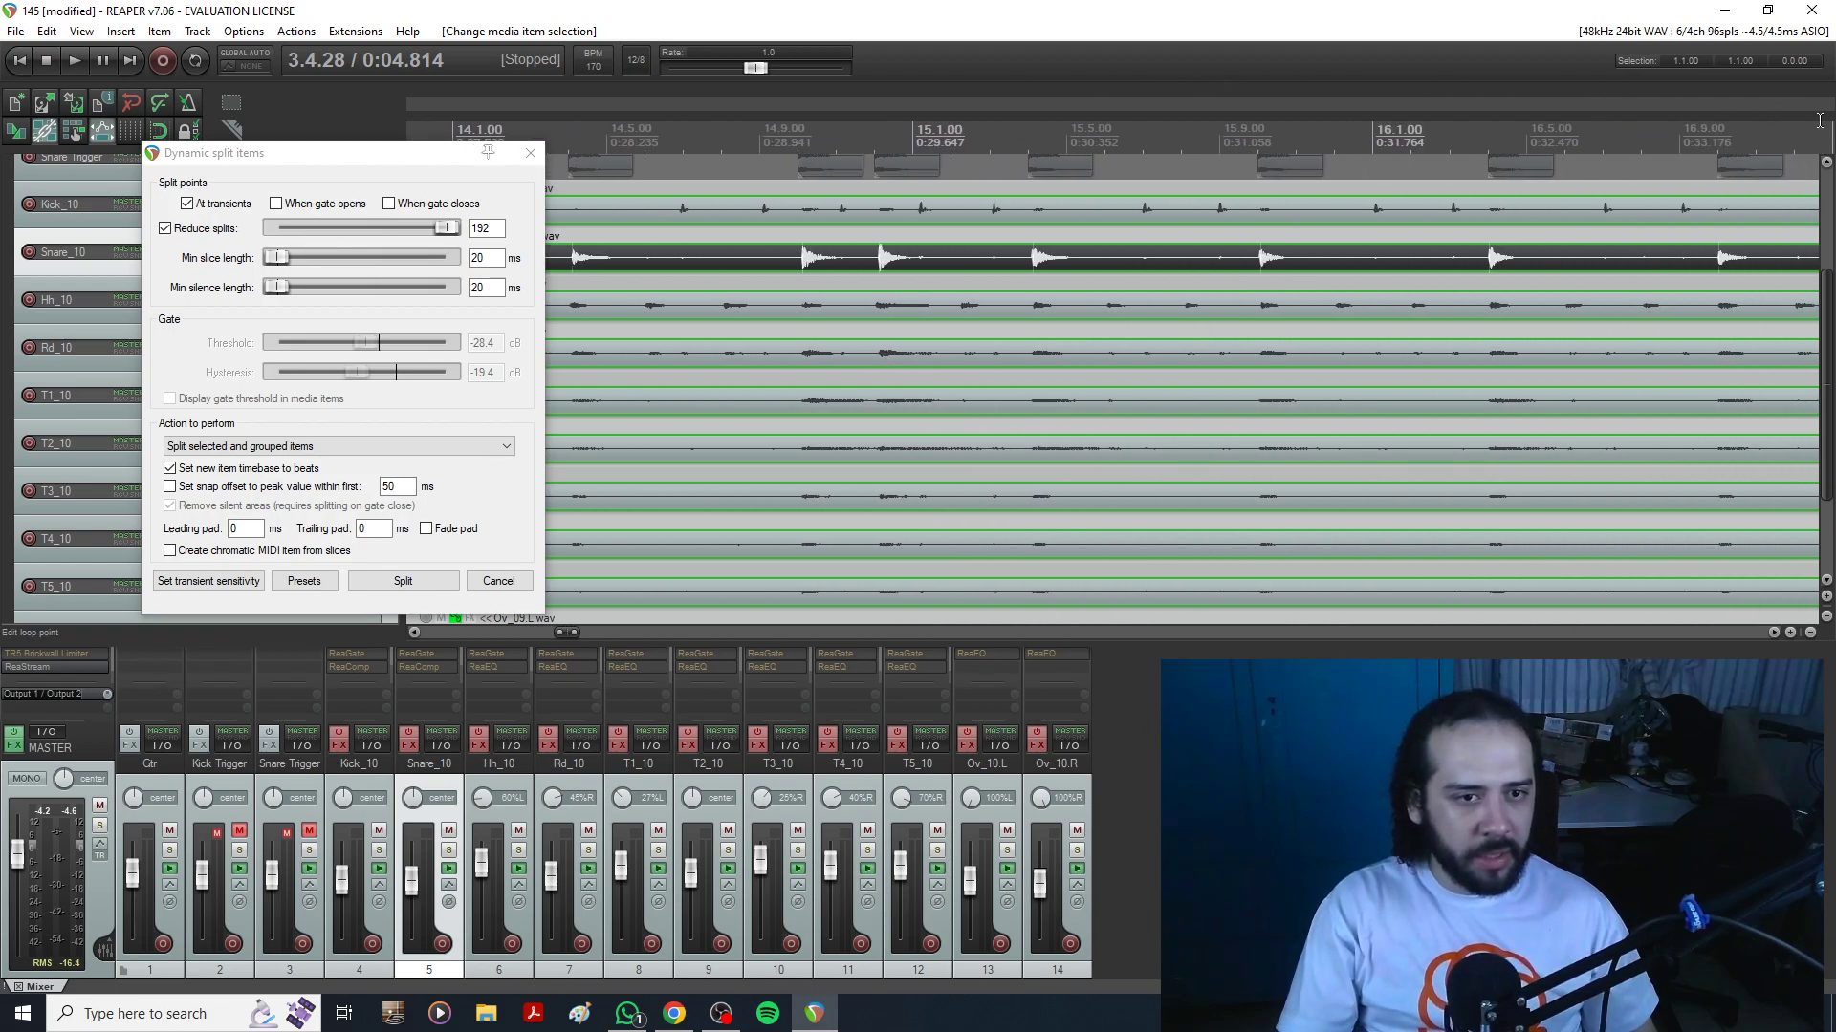
pyautogui.moveTo(1793, 119); pyautogui.dragTo(1032, 74)
pyautogui.moveTo(1532, 101); pyautogui.dragTo(1475, 100)
pyautogui.moveTo(1614, 112); pyautogui.dragTo(1503, 99)
pyautogui.moveTo(1616, 107); pyautogui.dragTo(1061, 106)
pyautogui.moveTo(1742, 113); pyautogui.dragTo(835, 92)
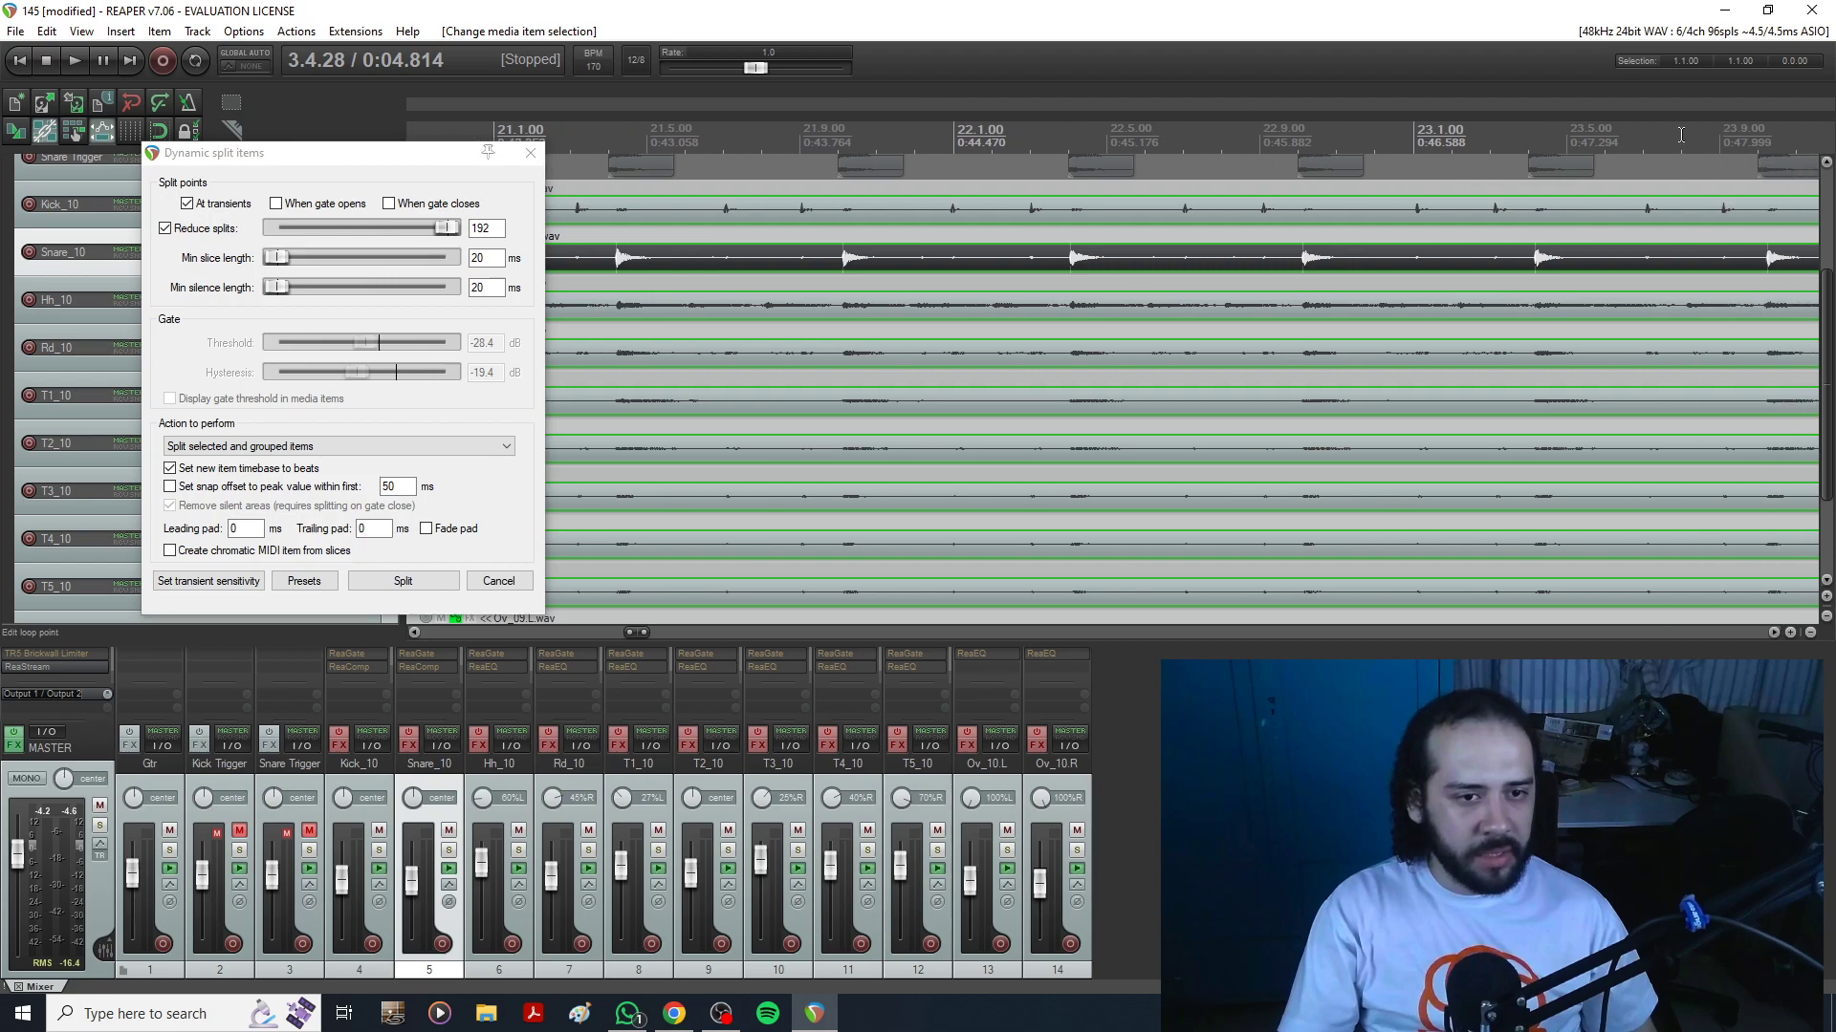
pyautogui.moveTo(1768, 110); pyautogui.dragTo(786, 63)
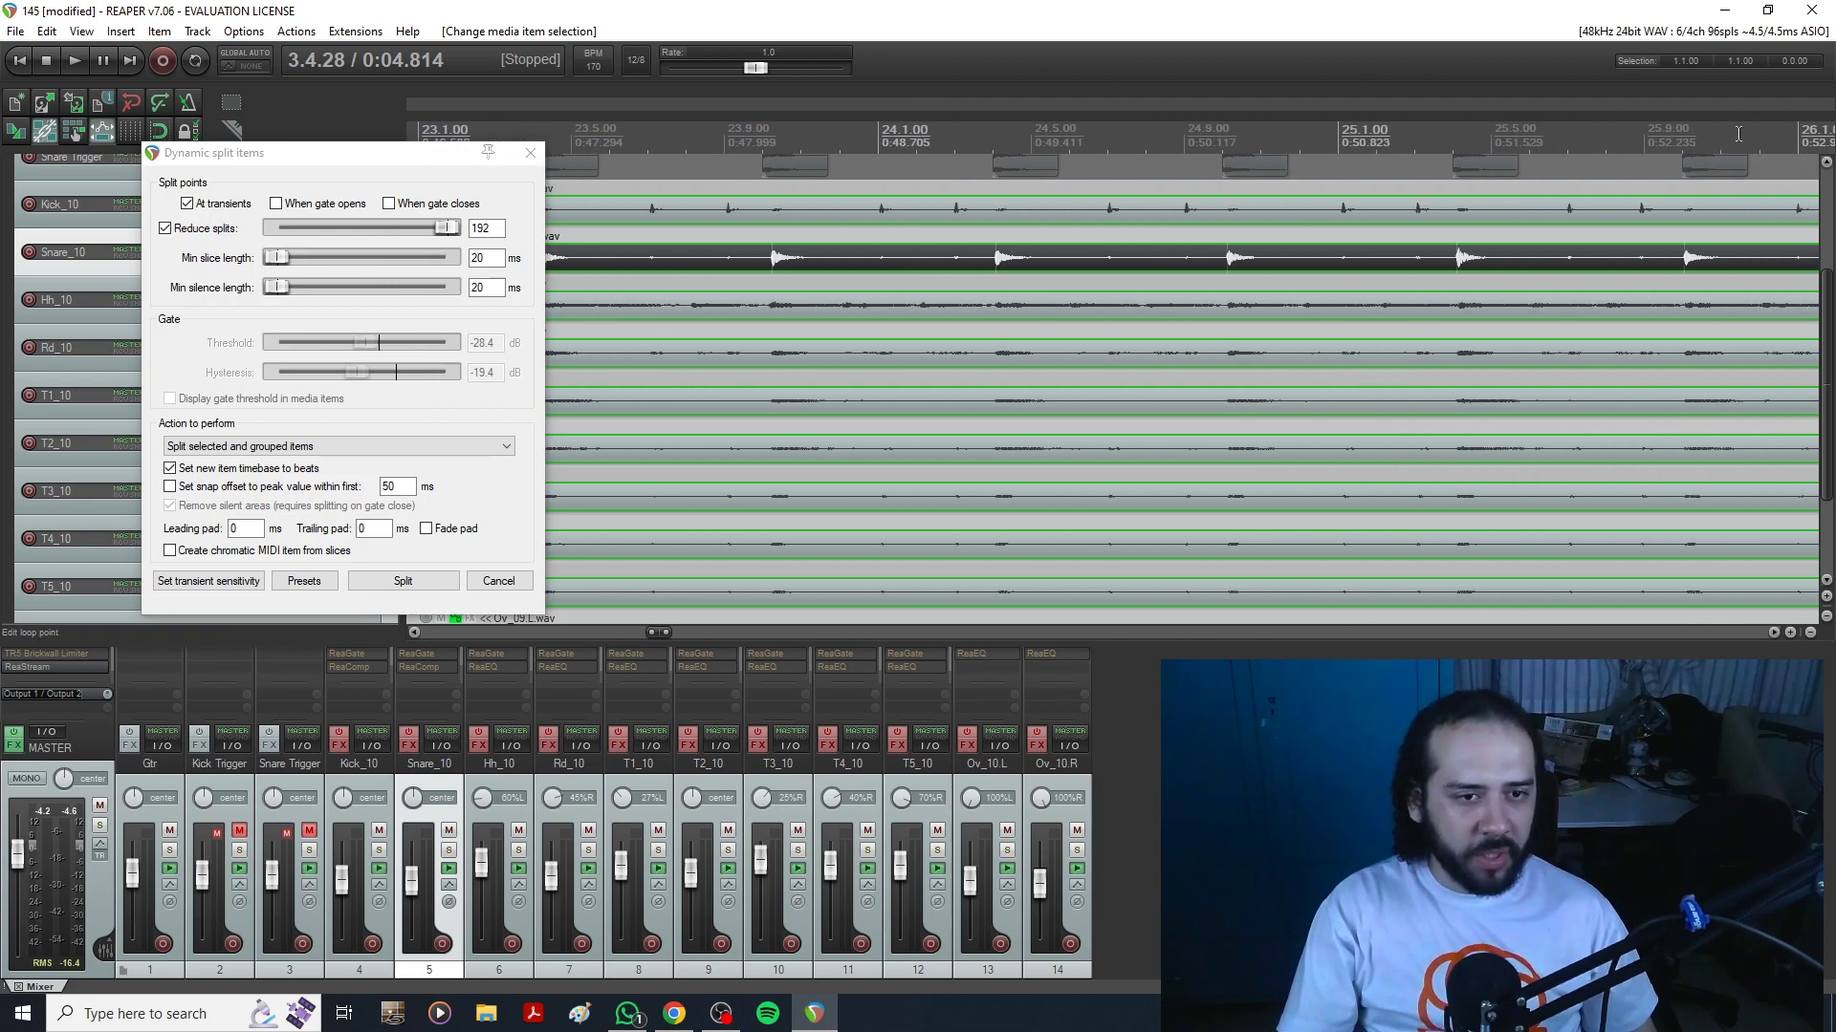
pyautogui.moveTo(1800, 108); pyautogui.dragTo(875, 86)
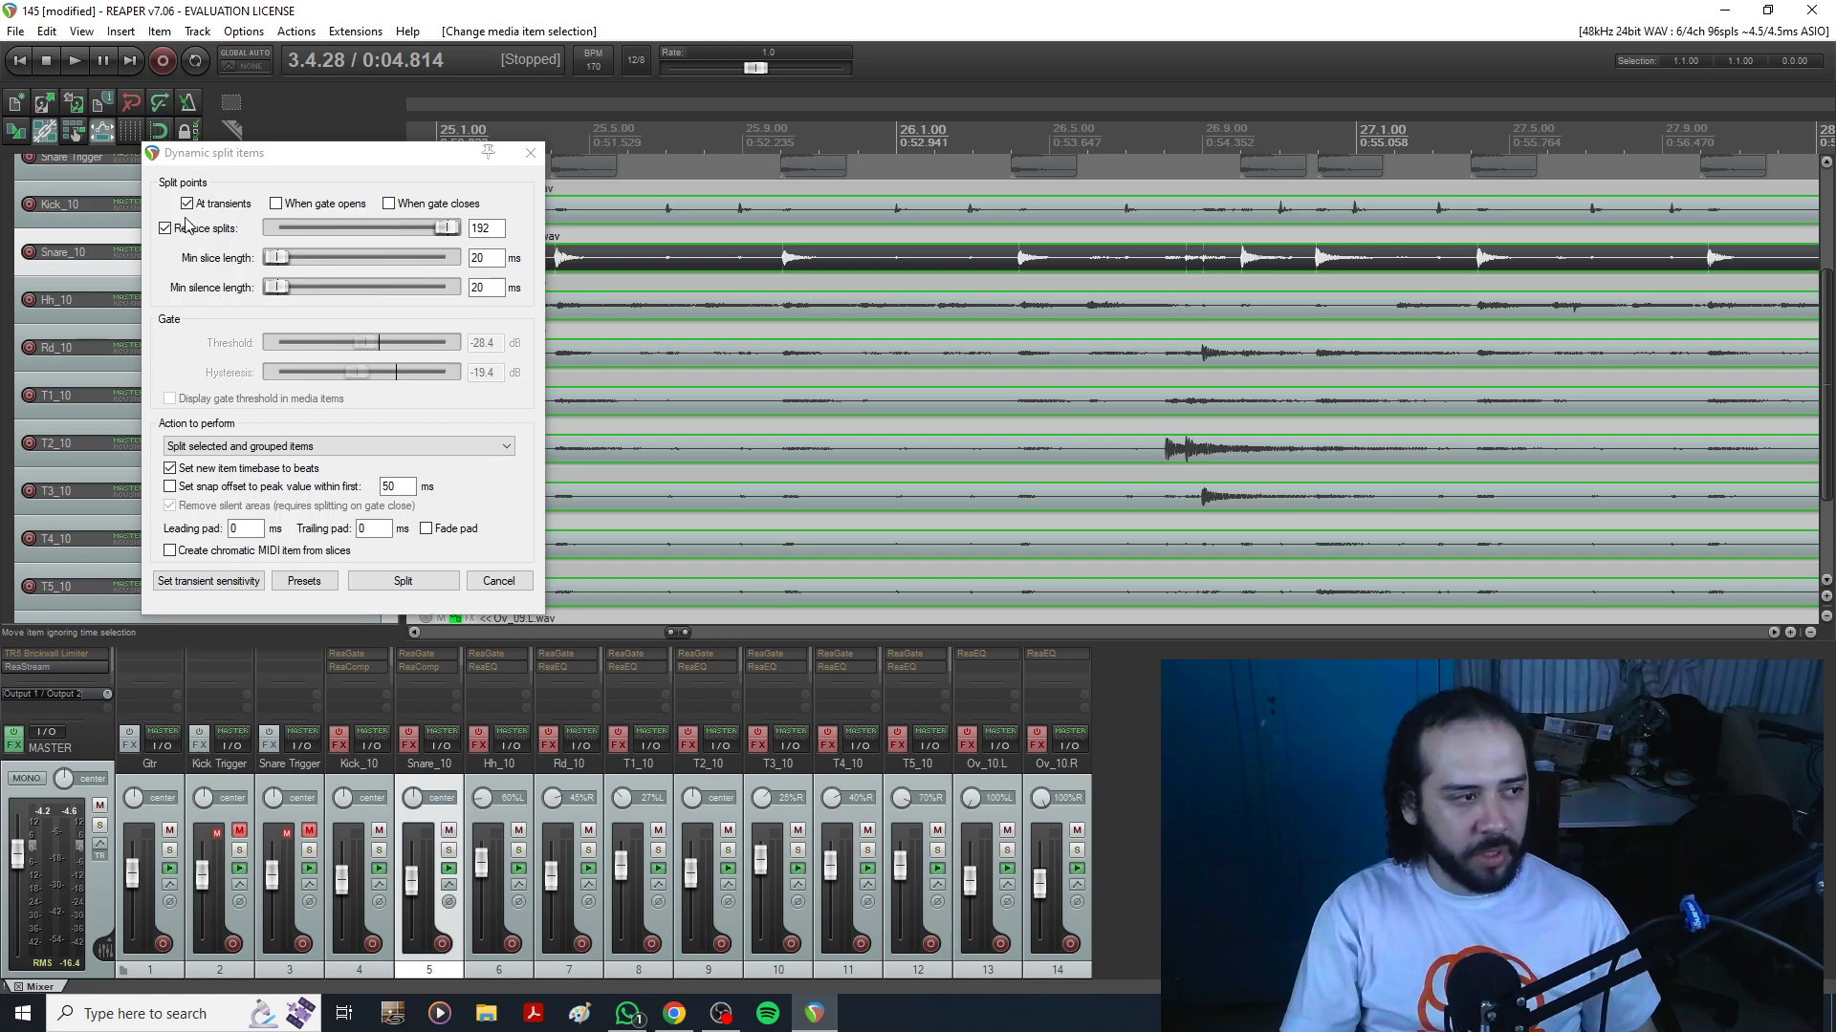
# Lower Reduce splits to 181 and check the proposed Snare split points up to about measure 48.
pyautogui.click(451, 226)
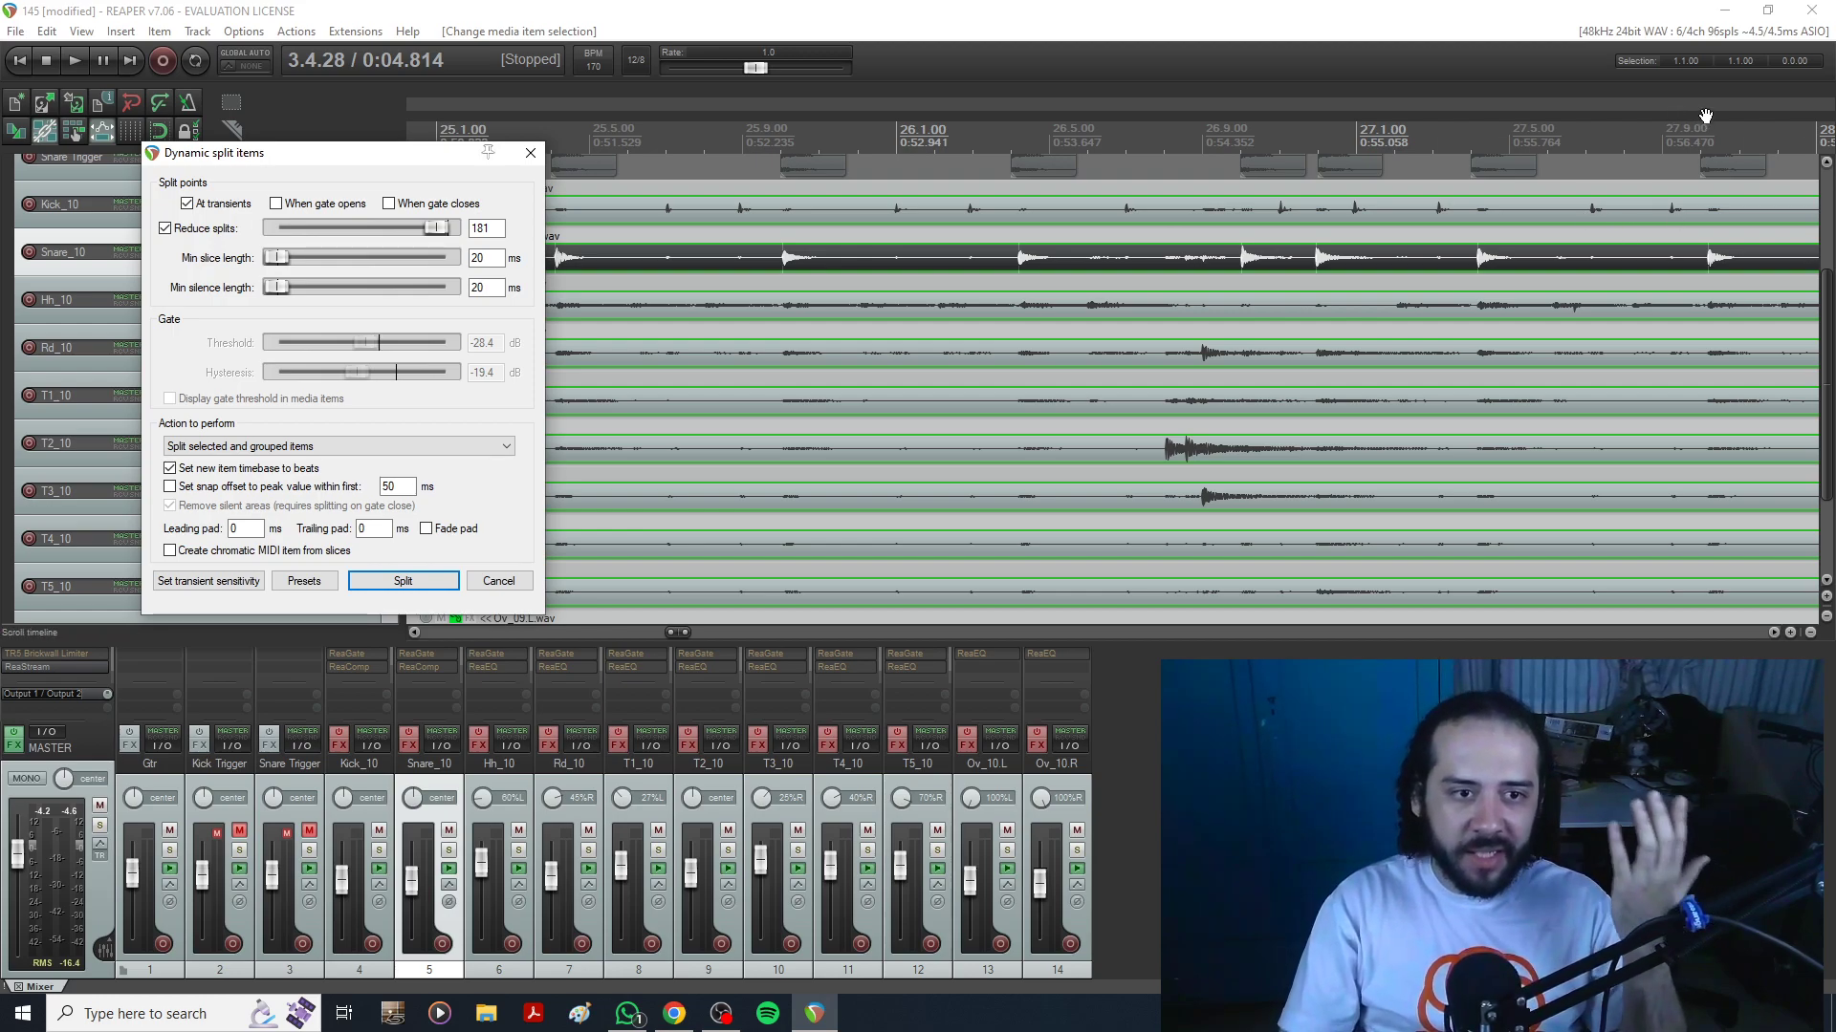
pyautogui.moveTo(1704, 117); pyautogui.dragTo(965, 103)
pyautogui.moveTo(1762, 111); pyautogui.dragTo(979, 71)
pyautogui.moveTo(1771, 107); pyautogui.dragTo(875, 97)
pyautogui.moveTo(1605, 111); pyautogui.dragTo(1072, 97)
pyautogui.moveTo(1683, 119); pyautogui.dragTo(953, 99)
pyautogui.moveTo(1678, 112); pyautogui.dragTo(941, 98)
pyautogui.moveTo(1716, 106); pyautogui.dragTo(855, 100)
pyautogui.moveTo(1686, 103); pyautogui.dragTo(783, 112)
pyautogui.moveTo(1723, 103); pyautogui.dragTo(938, 107)
pyautogui.moveTo(1761, 115); pyautogui.dragTo(946, 119)
pyautogui.moveTo(1749, 114); pyautogui.dragTo(1366, 115)
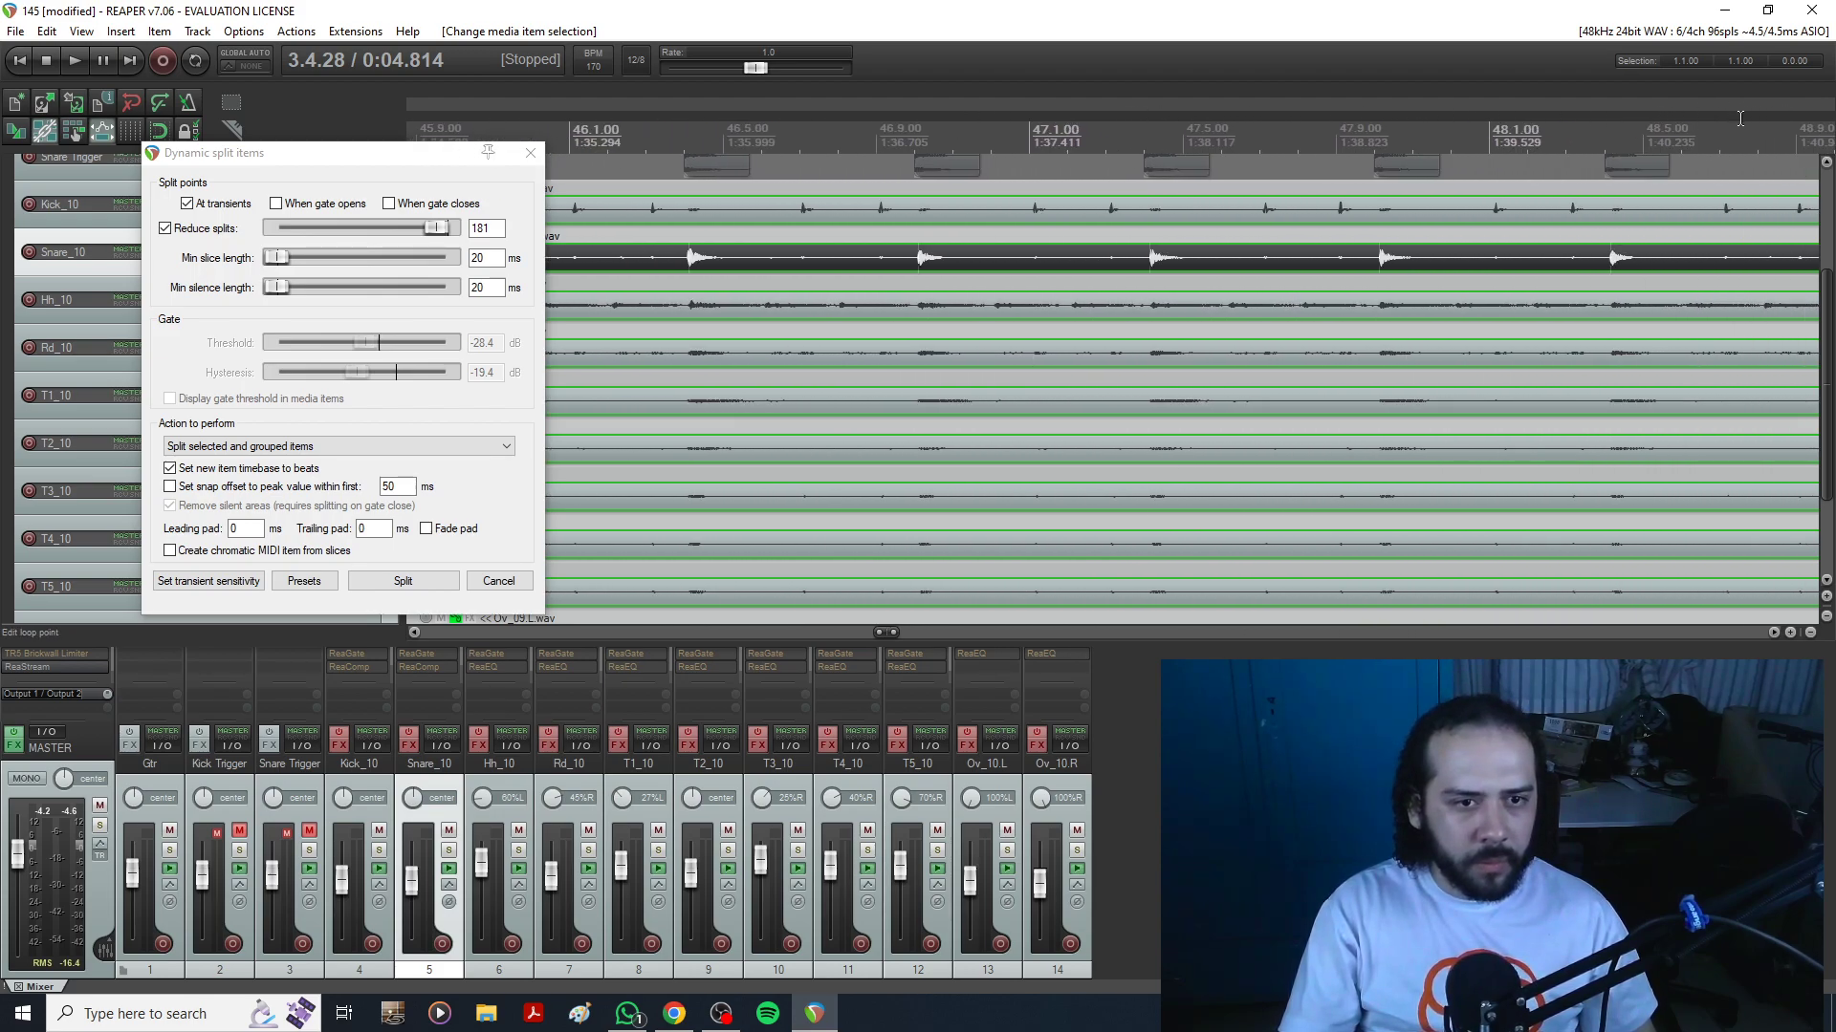
pyautogui.moveTo(1739, 119); pyautogui.dragTo(1663, 118)
pyautogui.click(1743, 260)
pyautogui.click(1748, 260)
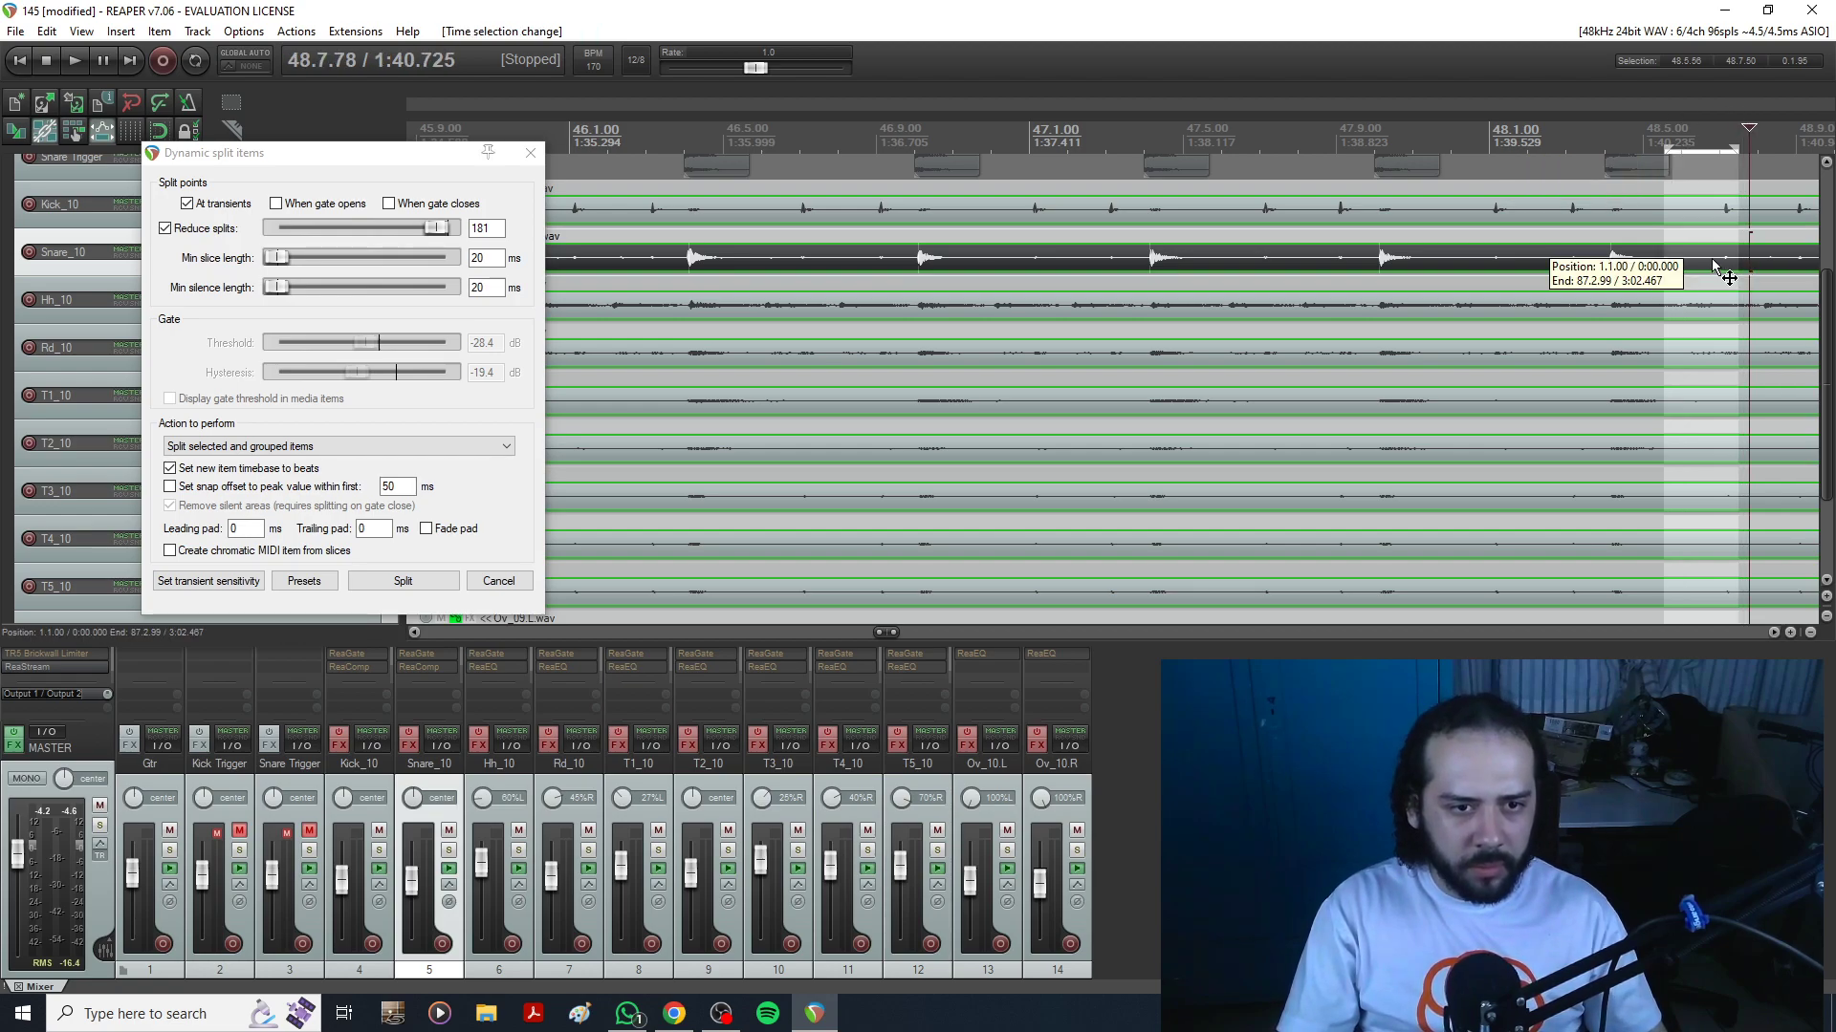
pyautogui.click(1711, 258)
pyautogui.scroll(-2, 1736, 264)
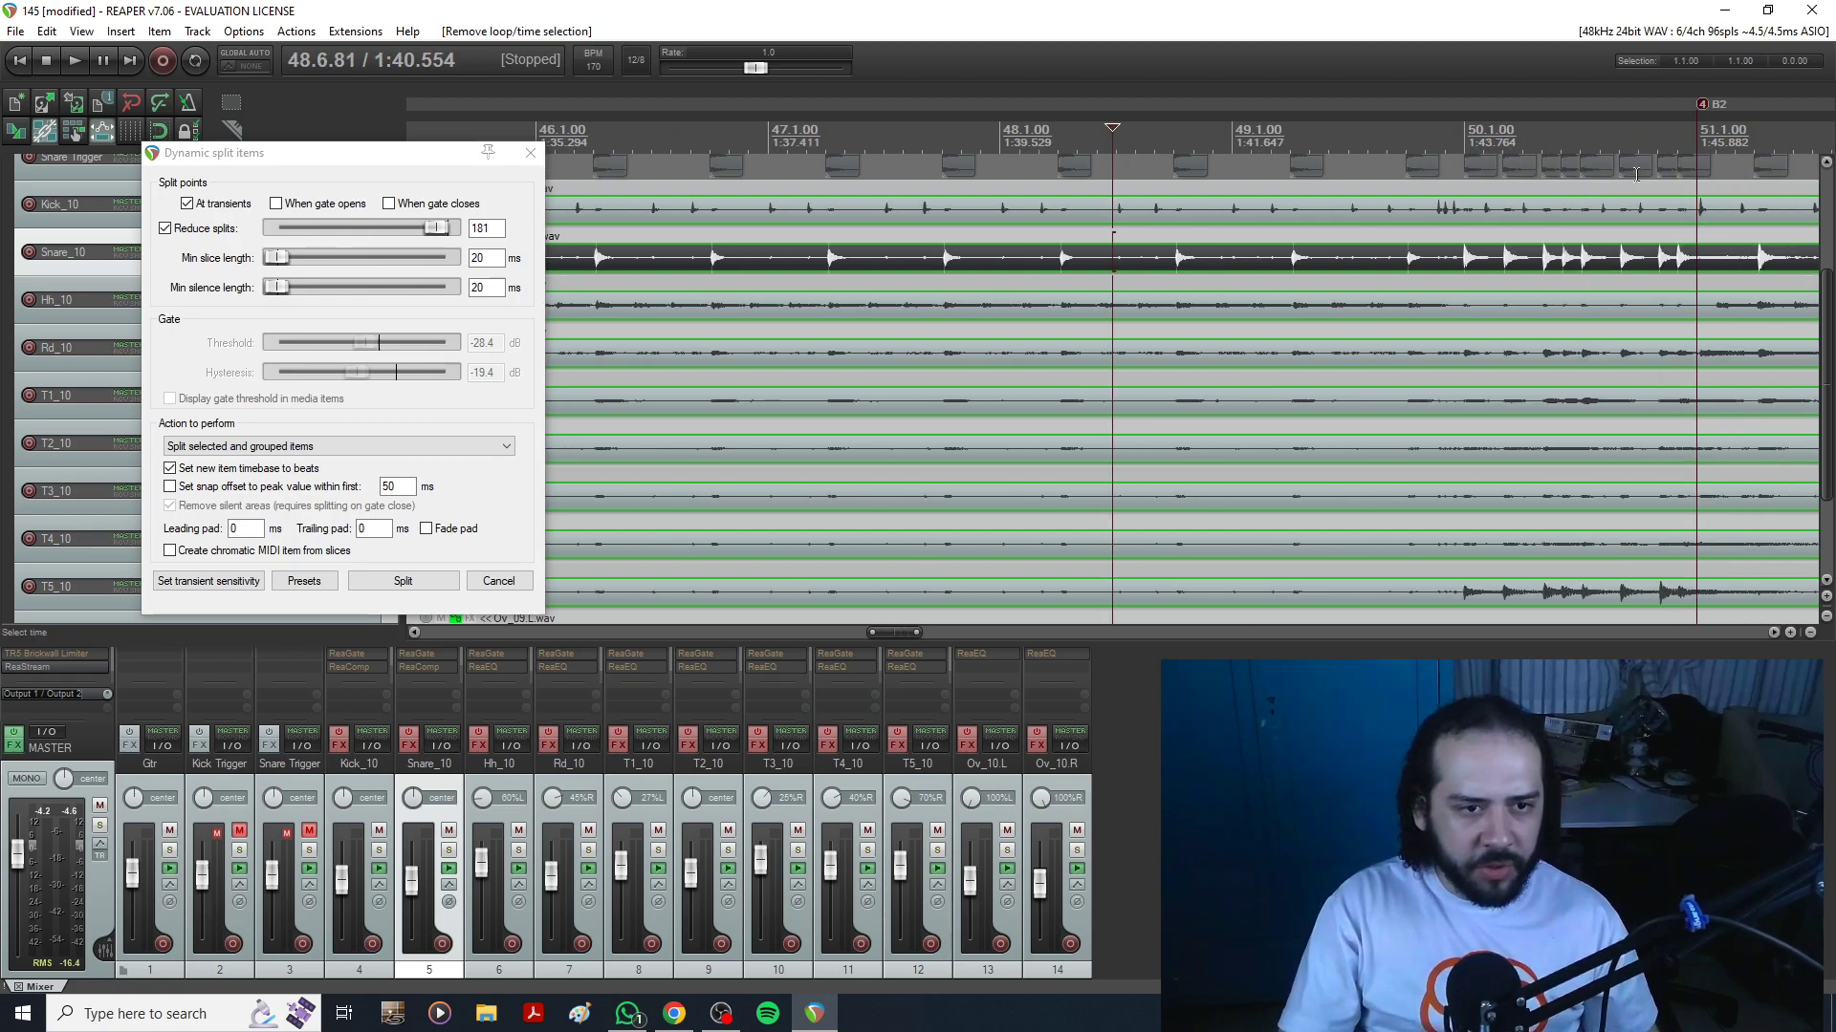
# Examine the proposed split points on the Snare item from about measure 50 to the end of the drums.
pyautogui.moveTo(1744, 100); pyautogui.dragTo(817, 91)
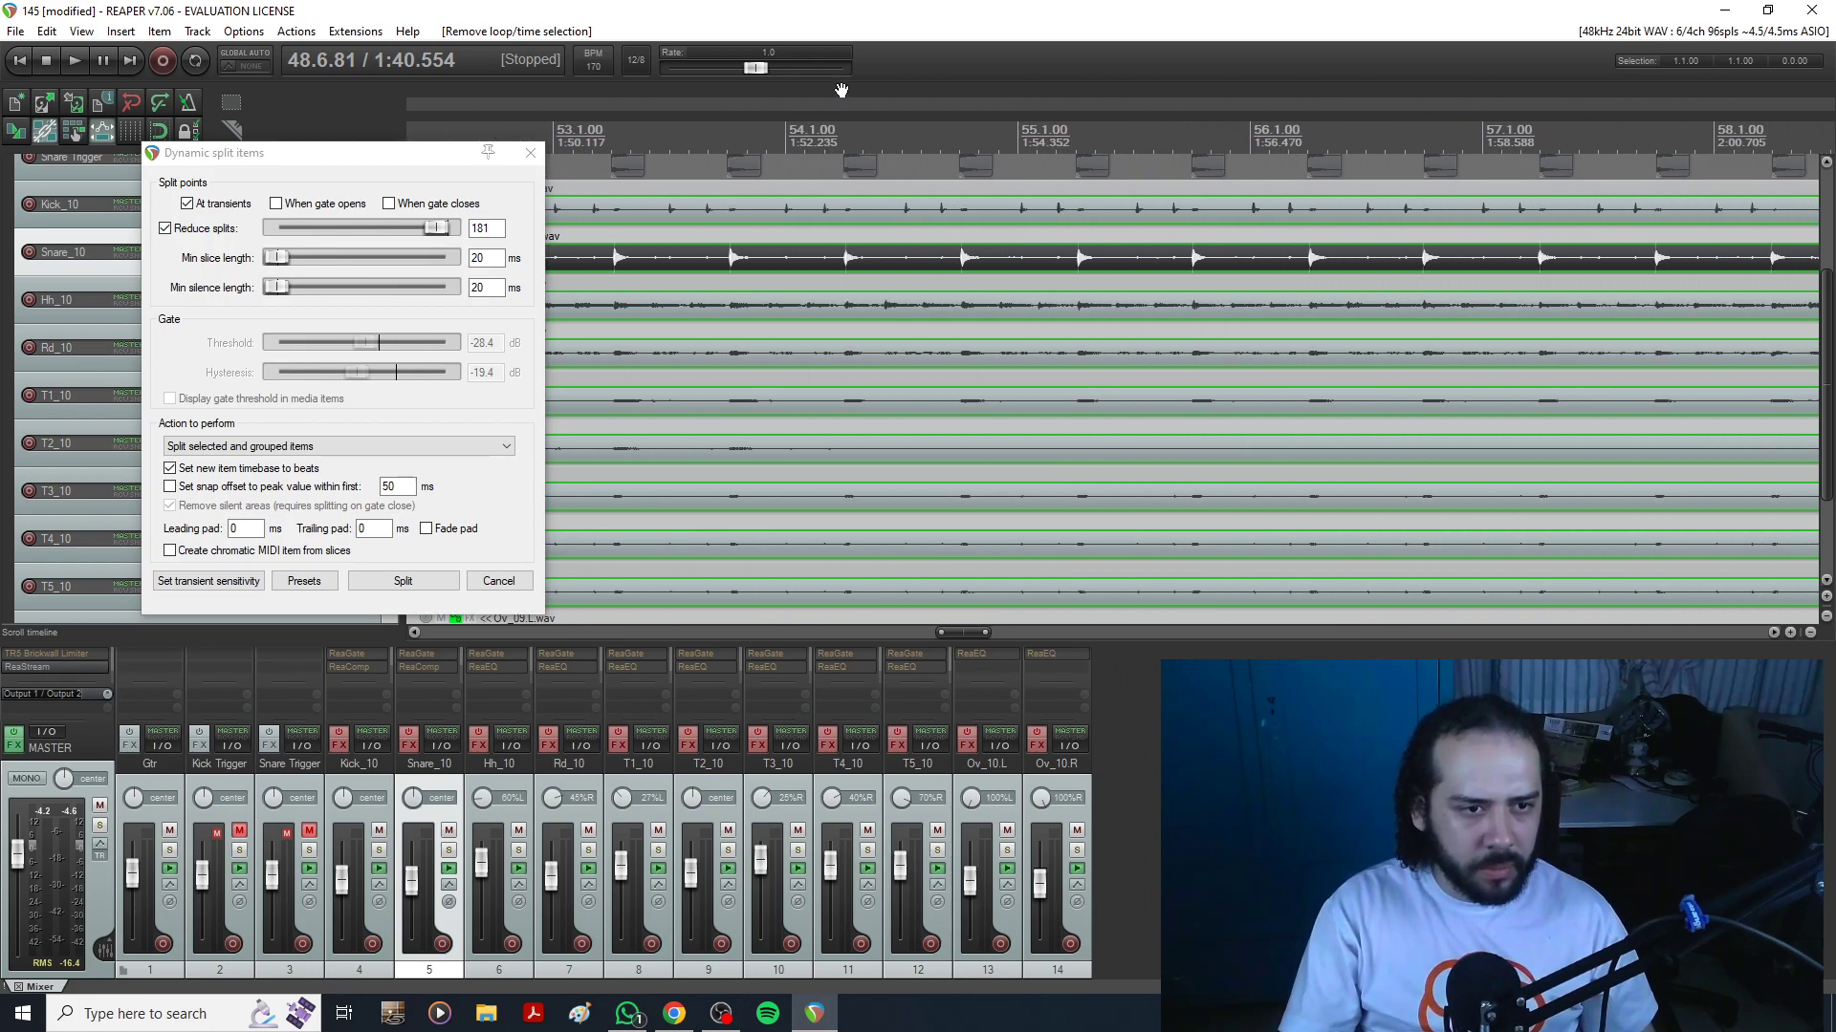
pyautogui.moveTo(1715, 114); pyautogui.dragTo(1076, 93)
pyautogui.moveTo(1702, 95); pyautogui.dragTo(1000, 106)
pyautogui.moveTo(1721, 103); pyautogui.dragTo(1211, 112)
pyautogui.moveTo(1710, 118); pyautogui.dragTo(1075, 95)
pyautogui.moveTo(1642, 97); pyautogui.dragTo(1151, 104)
pyautogui.moveTo(1727, 110); pyautogui.dragTo(1177, 107)
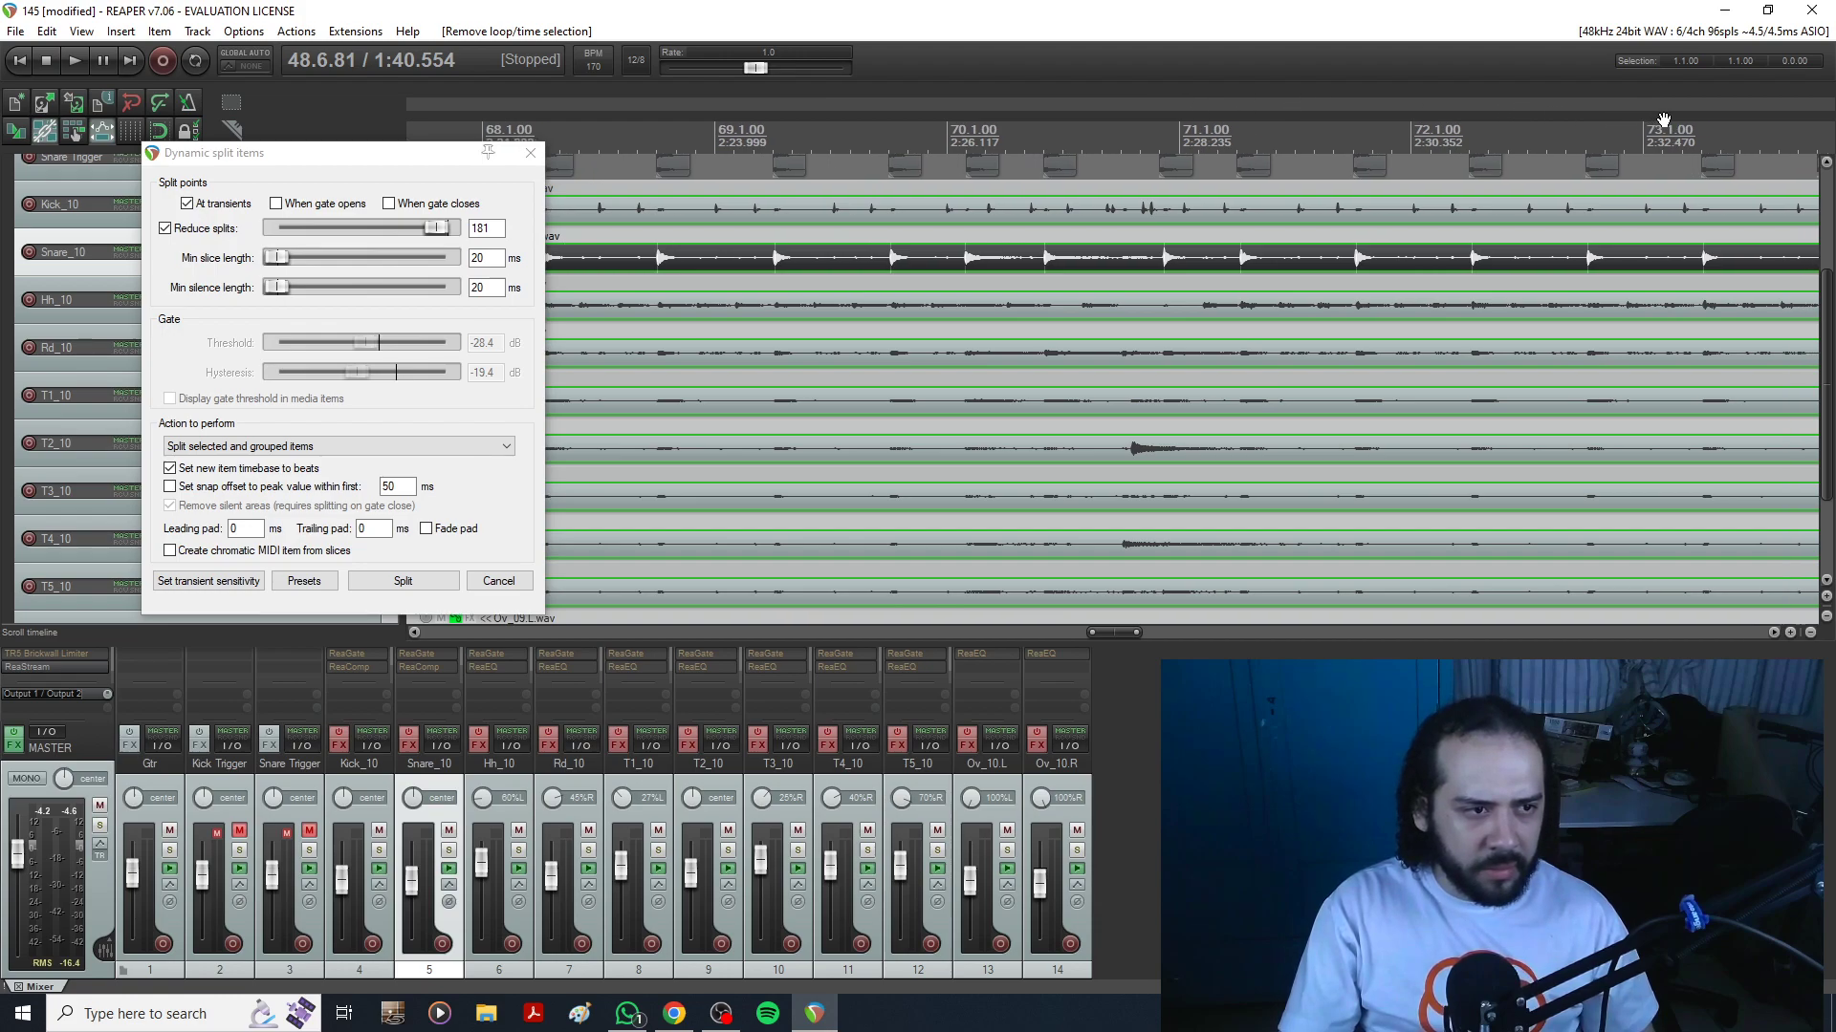
pyautogui.moveTo(1684, 119); pyautogui.dragTo(870, 118)
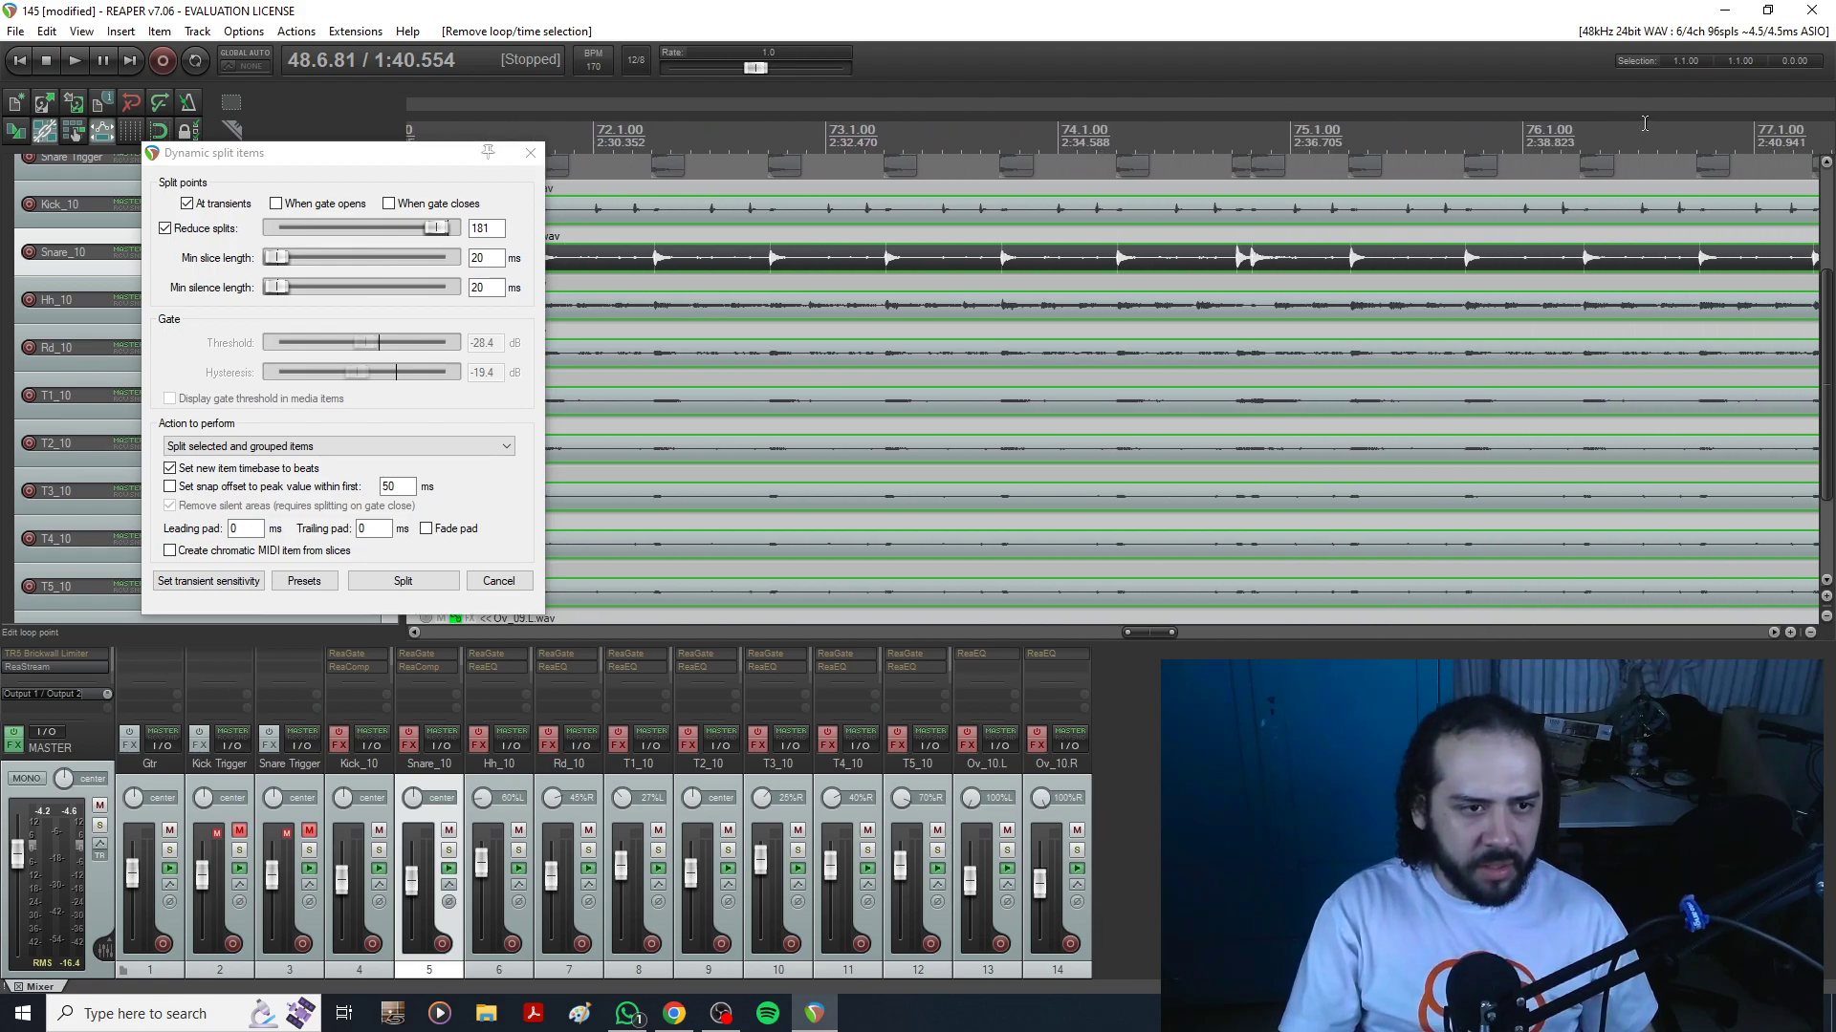
pyautogui.moveTo(1695, 111); pyautogui.dragTo(1191, 117)
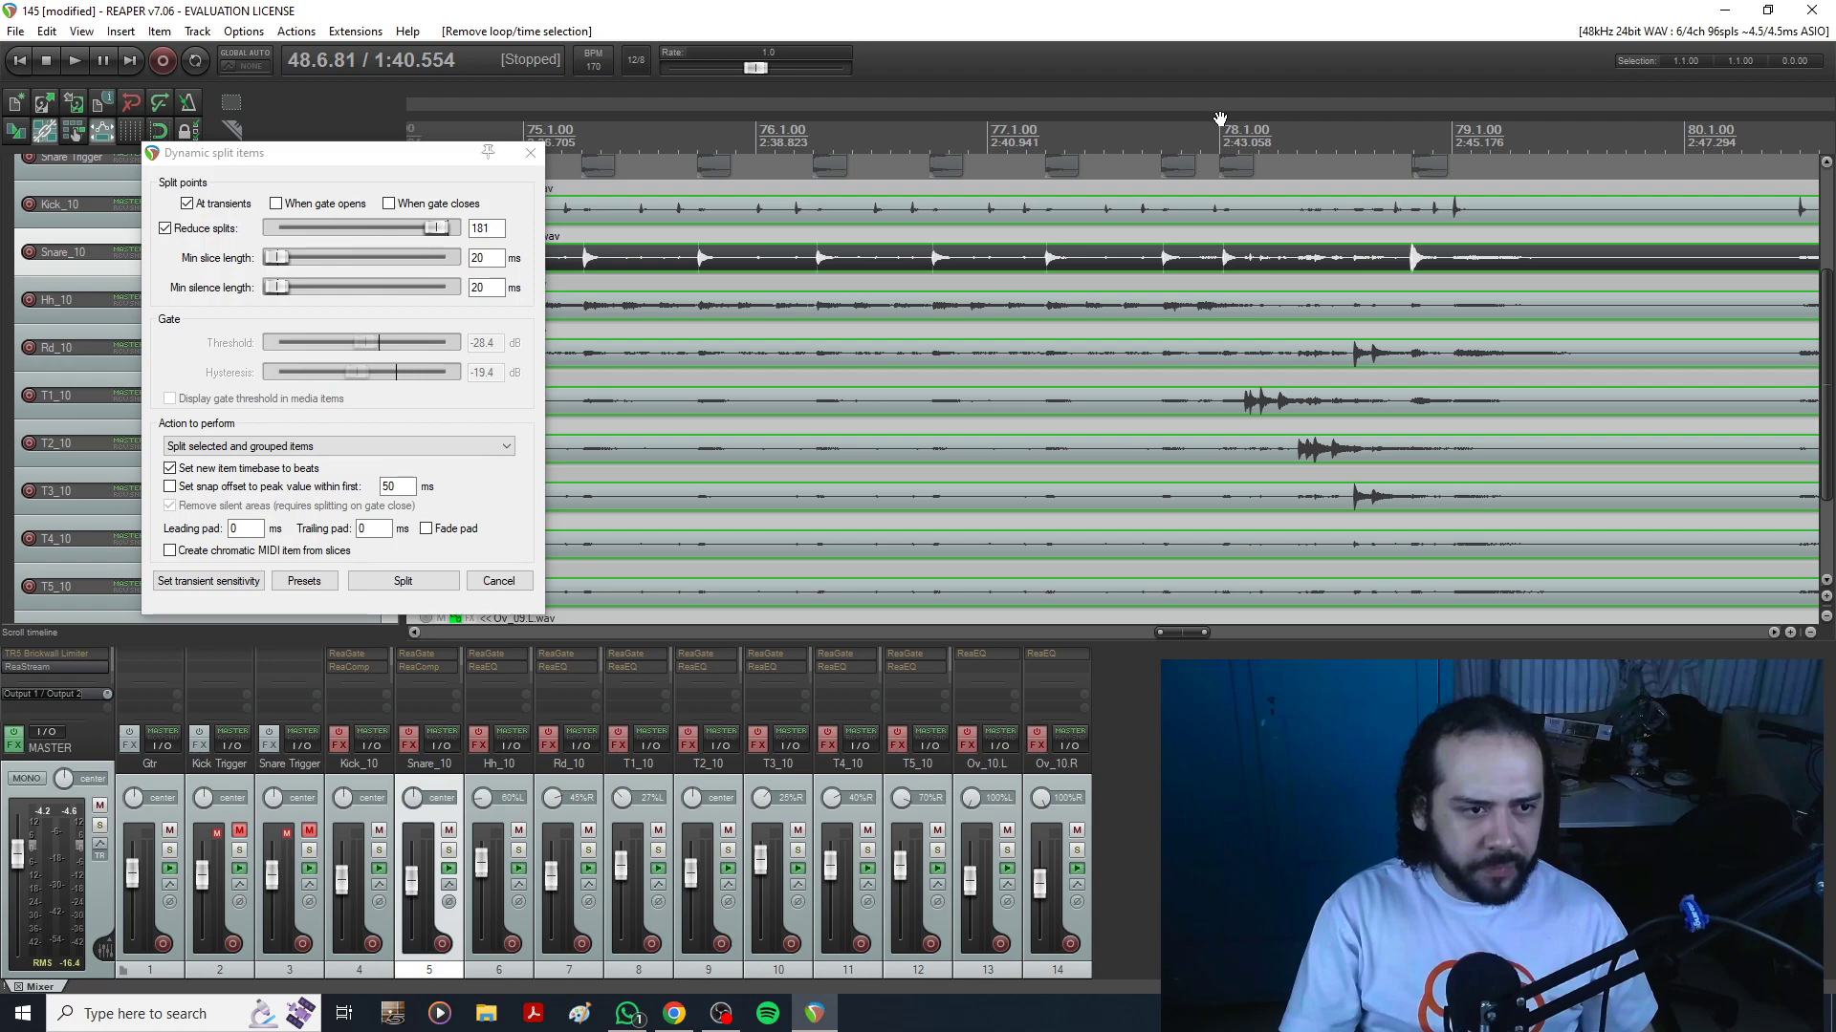
pyautogui.moveTo(1645, 124); pyautogui.dragTo(995, 121)
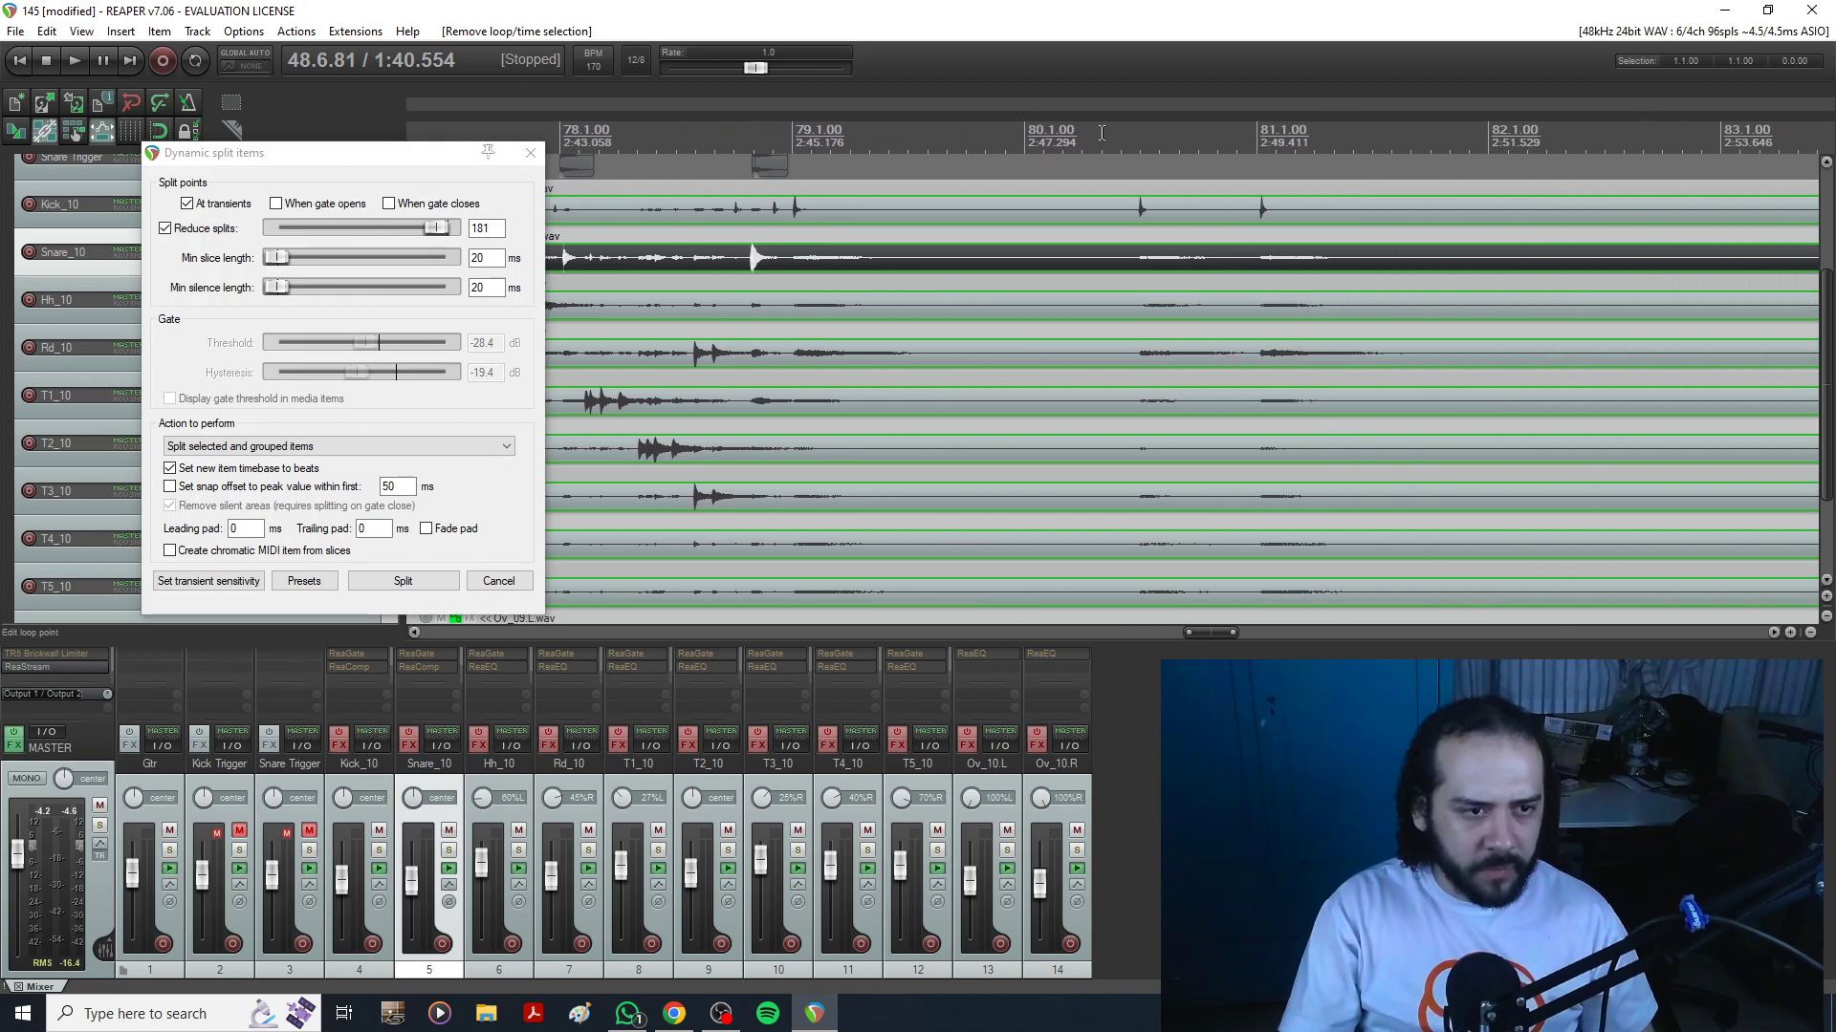
# Split the selected Snare item and its grouped drum items at the transients.
pyautogui.scroll(-10, 926, 257)
pyautogui.scroll(3, 1199, 285)
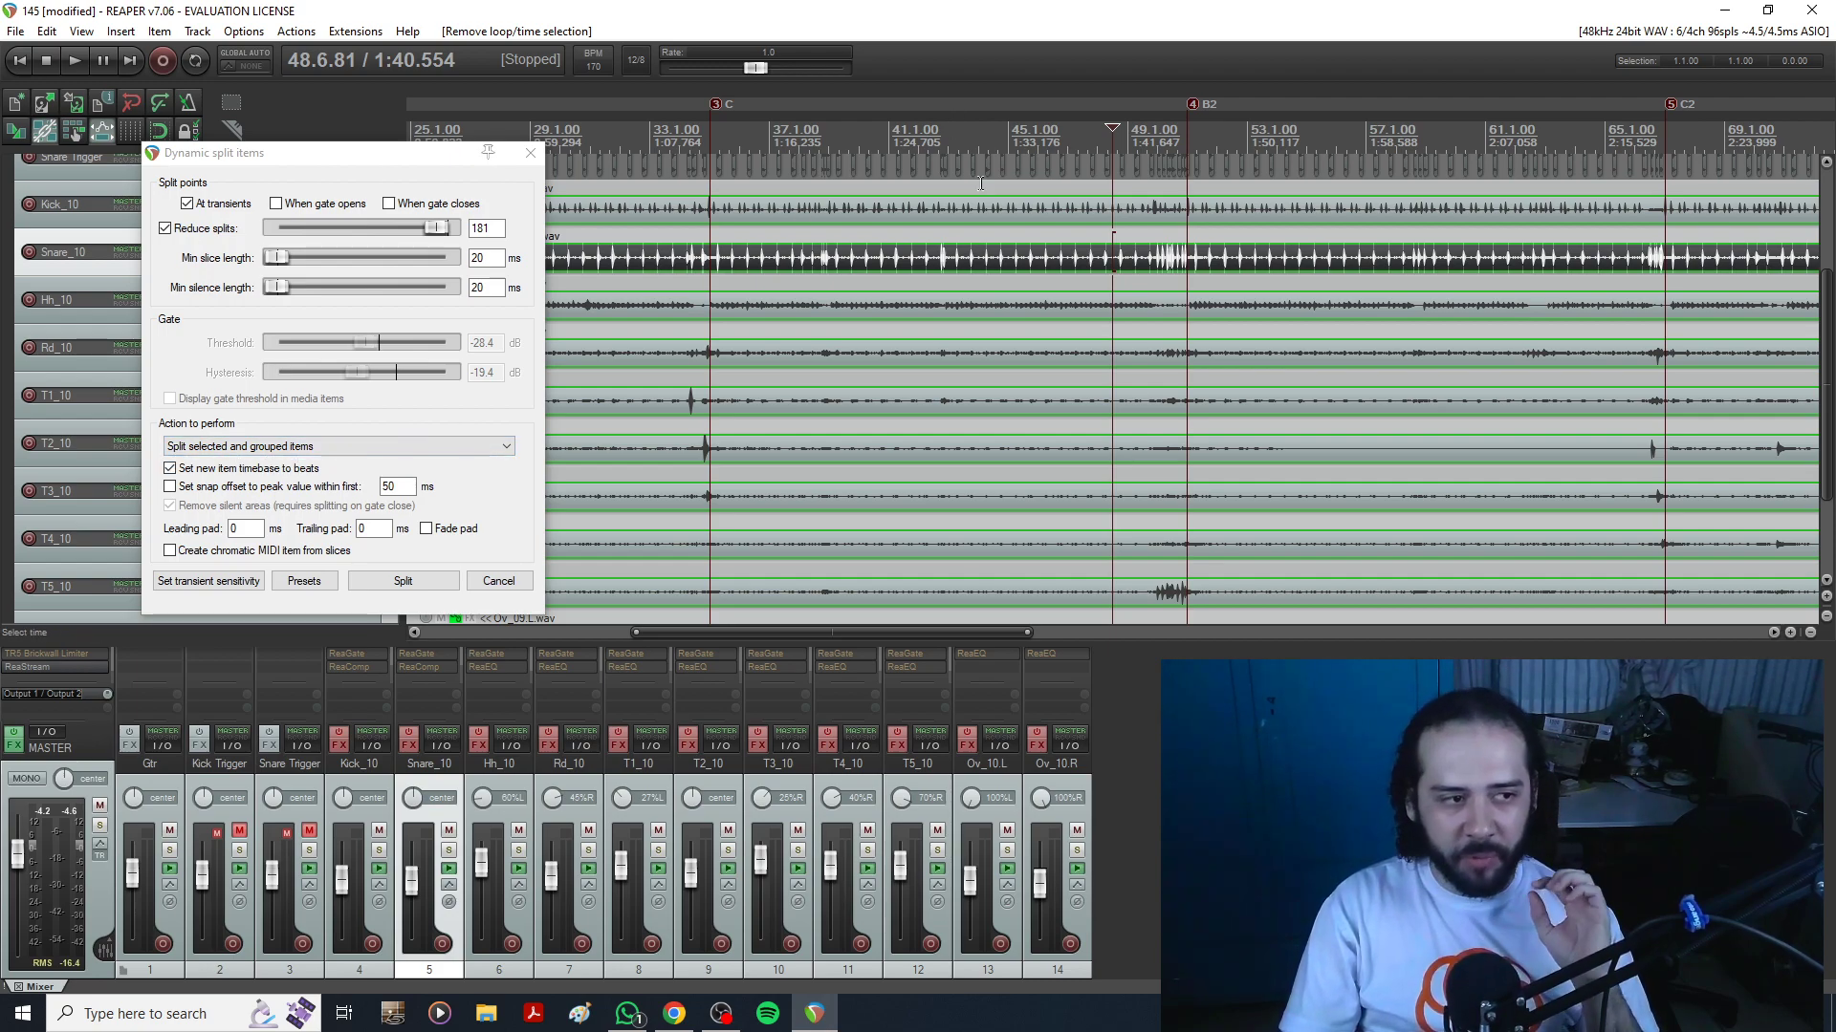
pyautogui.scroll(5, 1065, 268)
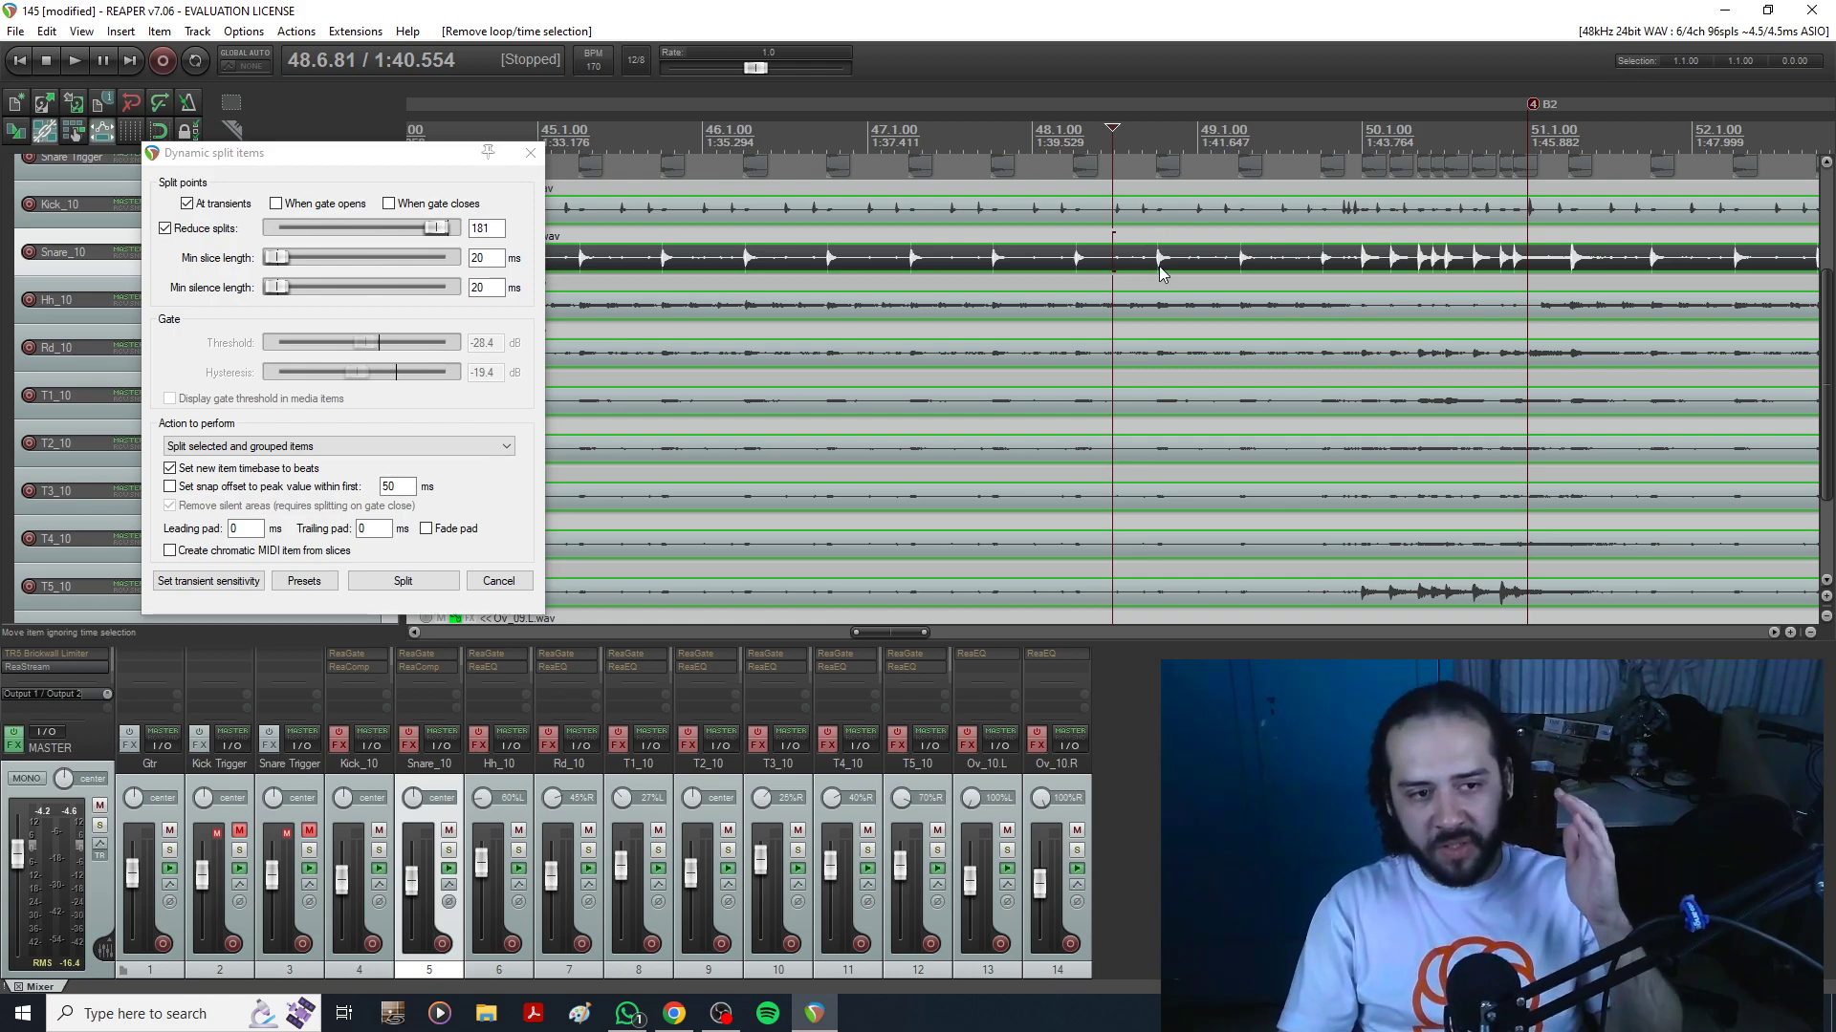
pyautogui.click(410, 584)
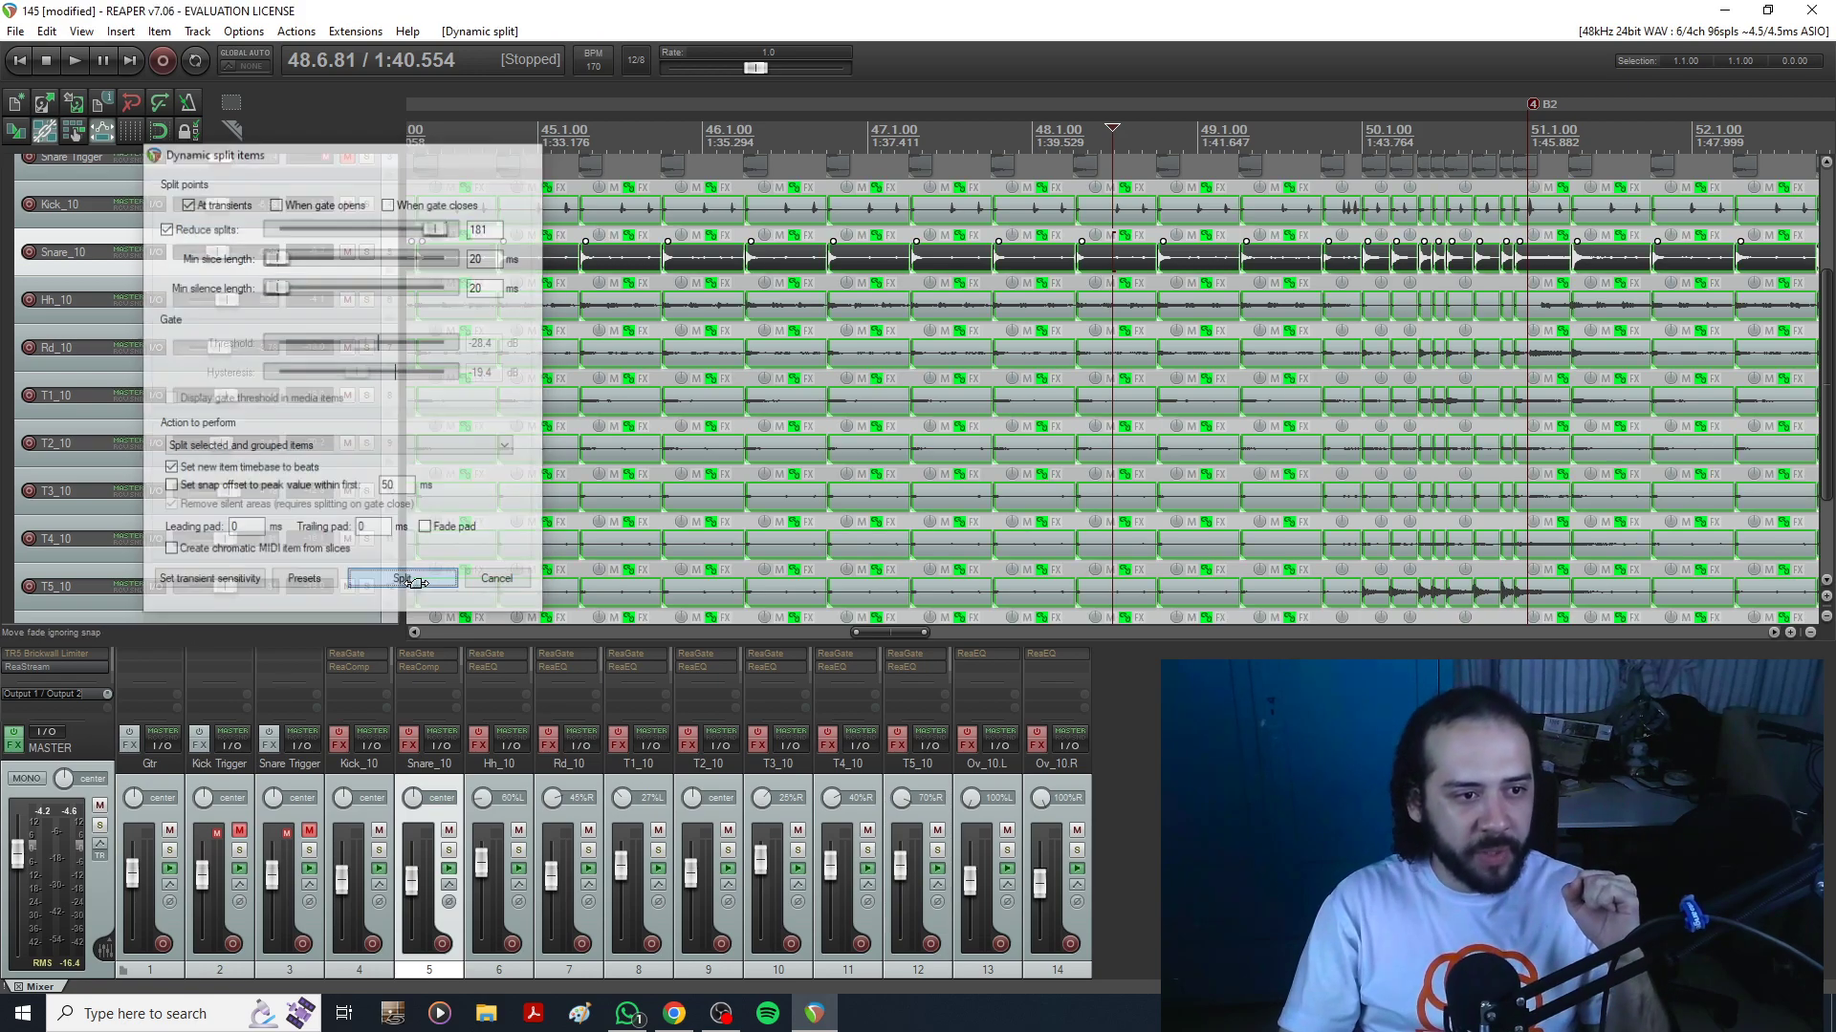
# Select all the split Kick items along the Kick_10 track and open Dynamic Split for them.
pyautogui.scroll(-6, 812, 410)
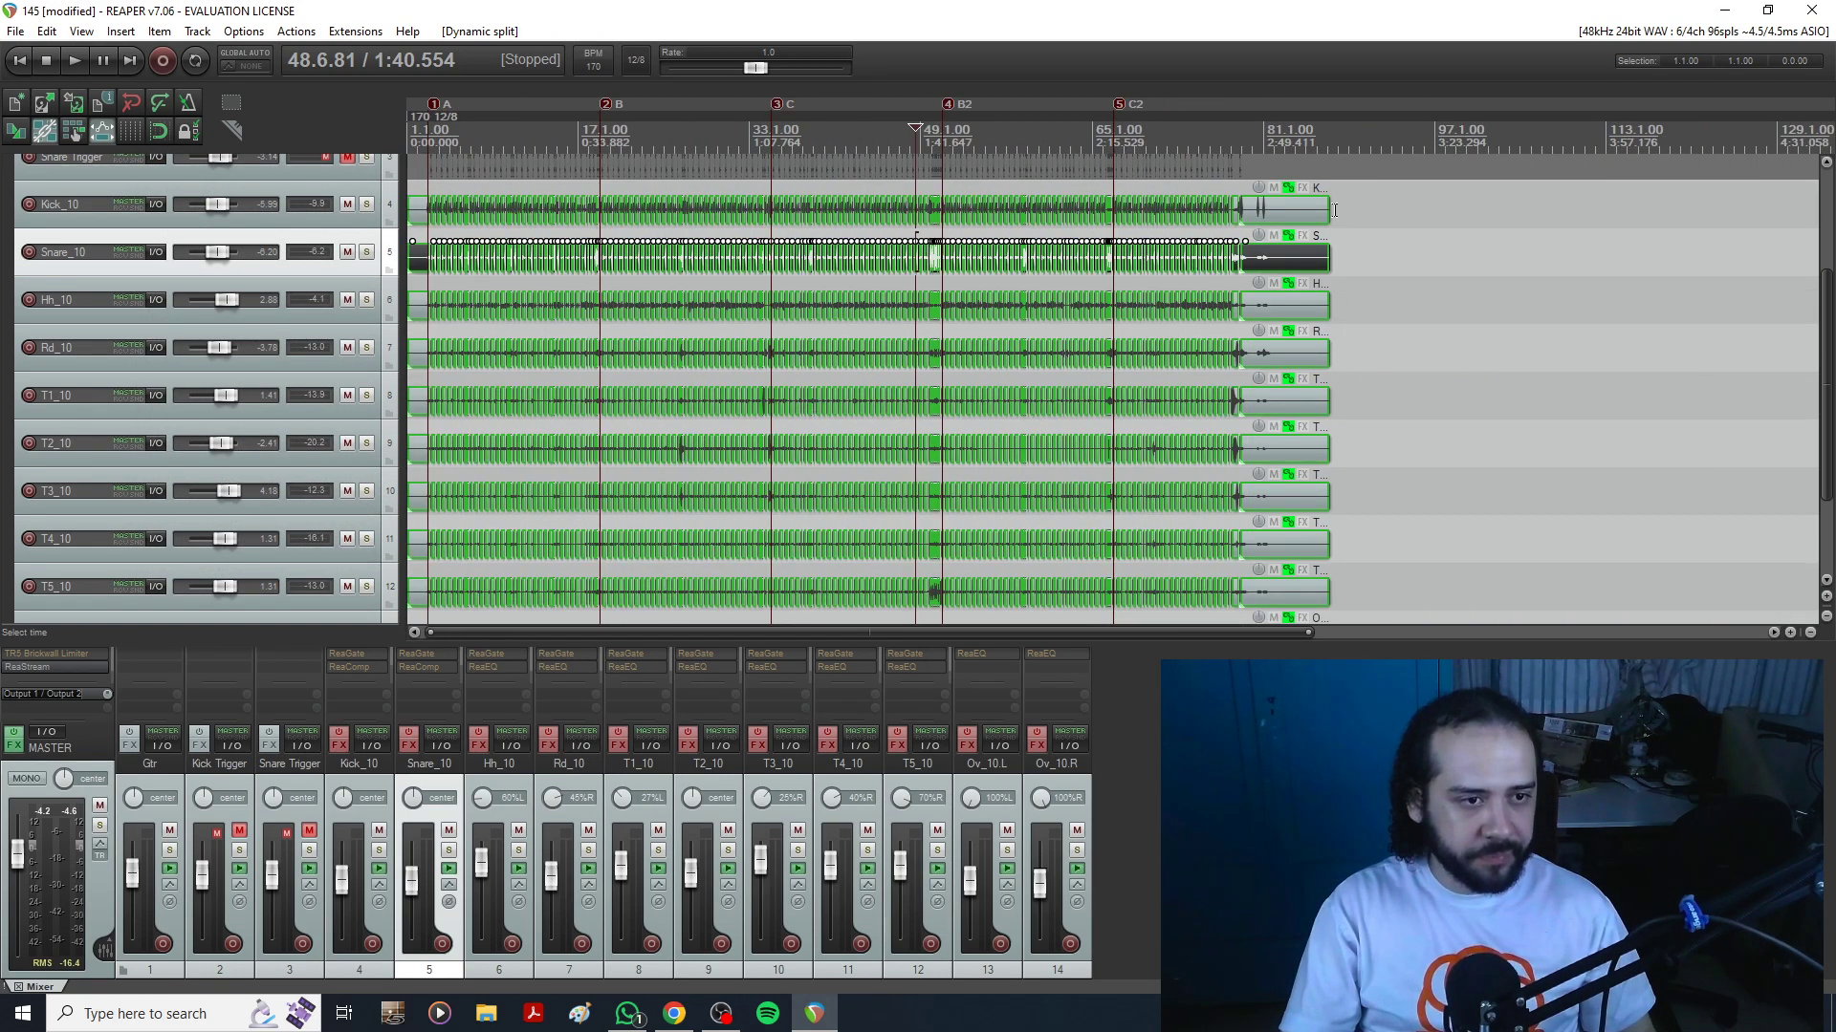
pyautogui.moveTo(1334, 208); pyautogui.dragTo(329, 220)
pyautogui.scroll(7, 911, 366)
pyautogui.press('d')
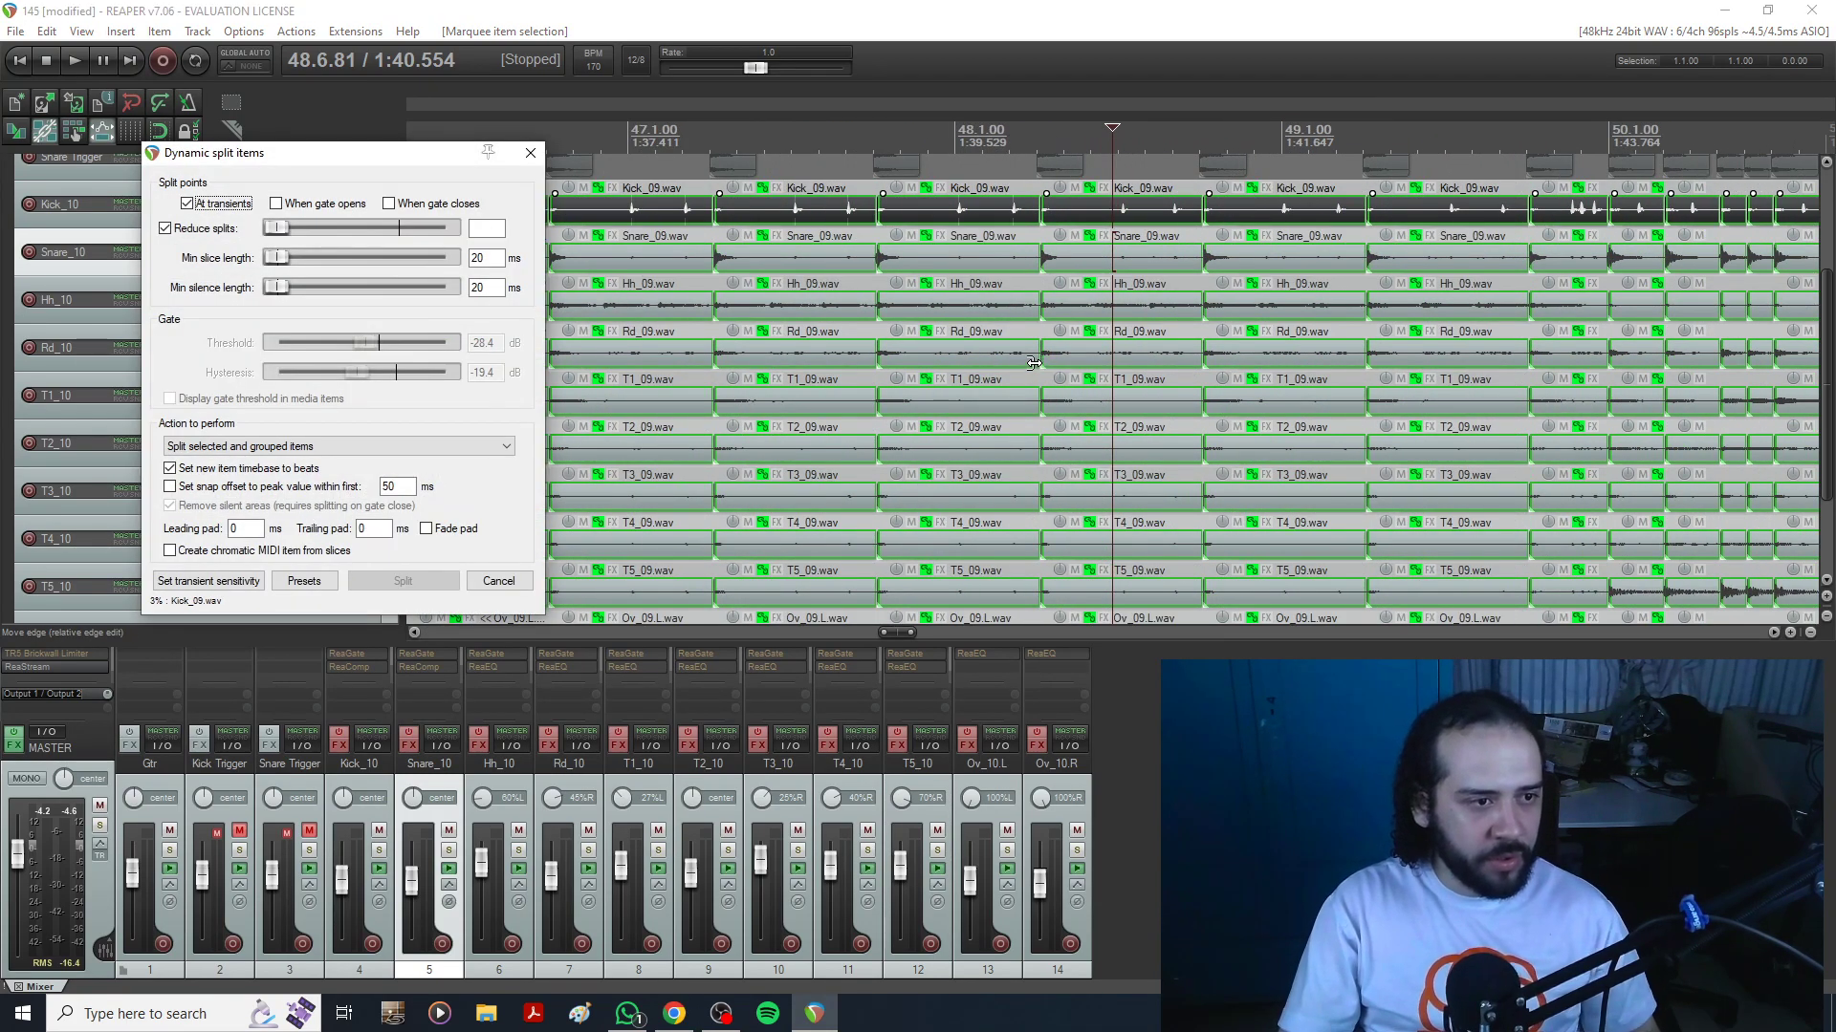
pyautogui.moveTo(287, 153); pyautogui.dragTo(193, 177)
# Raise Reduce splits to 319 for the selected Kick items.
pyautogui.scroll(-6, 944, 504)
pyautogui.moveTo(931, 633); pyautogui.dragTo(513, 624)
pyautogui.scroll(3, 822, 396)
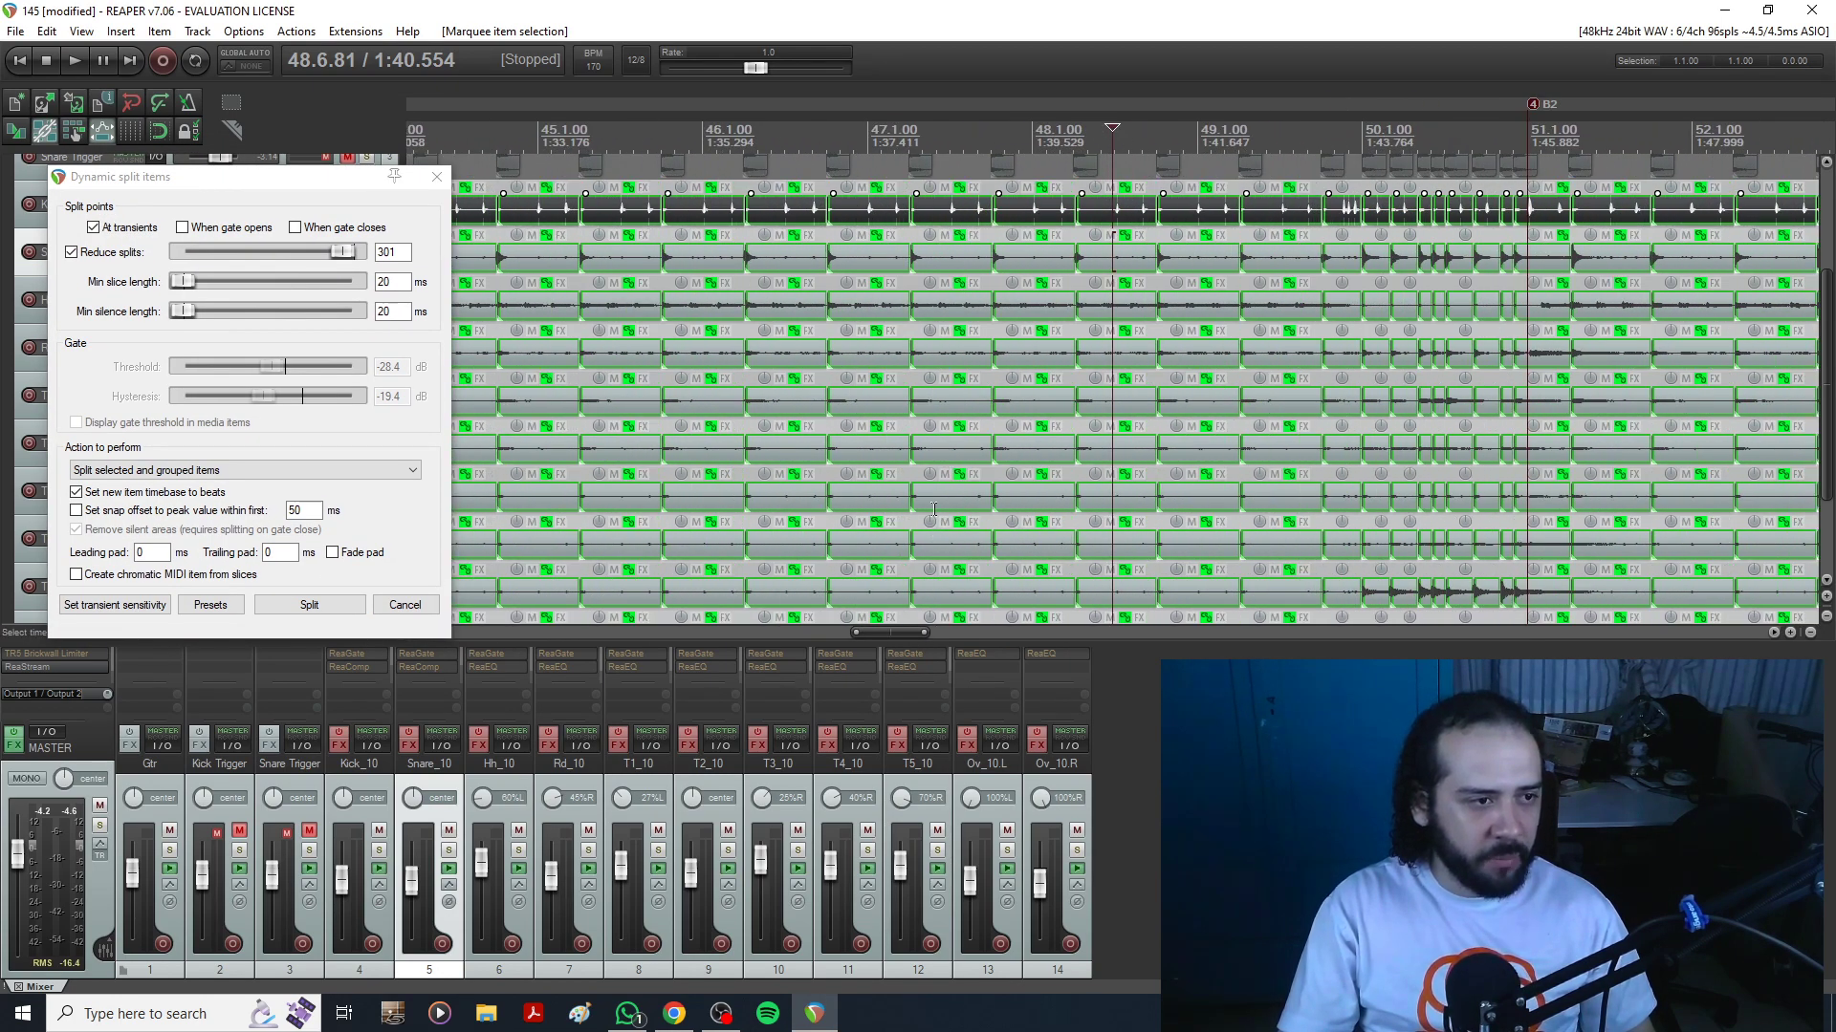
pyautogui.moveTo(896, 631); pyautogui.dragTo(468, 634)
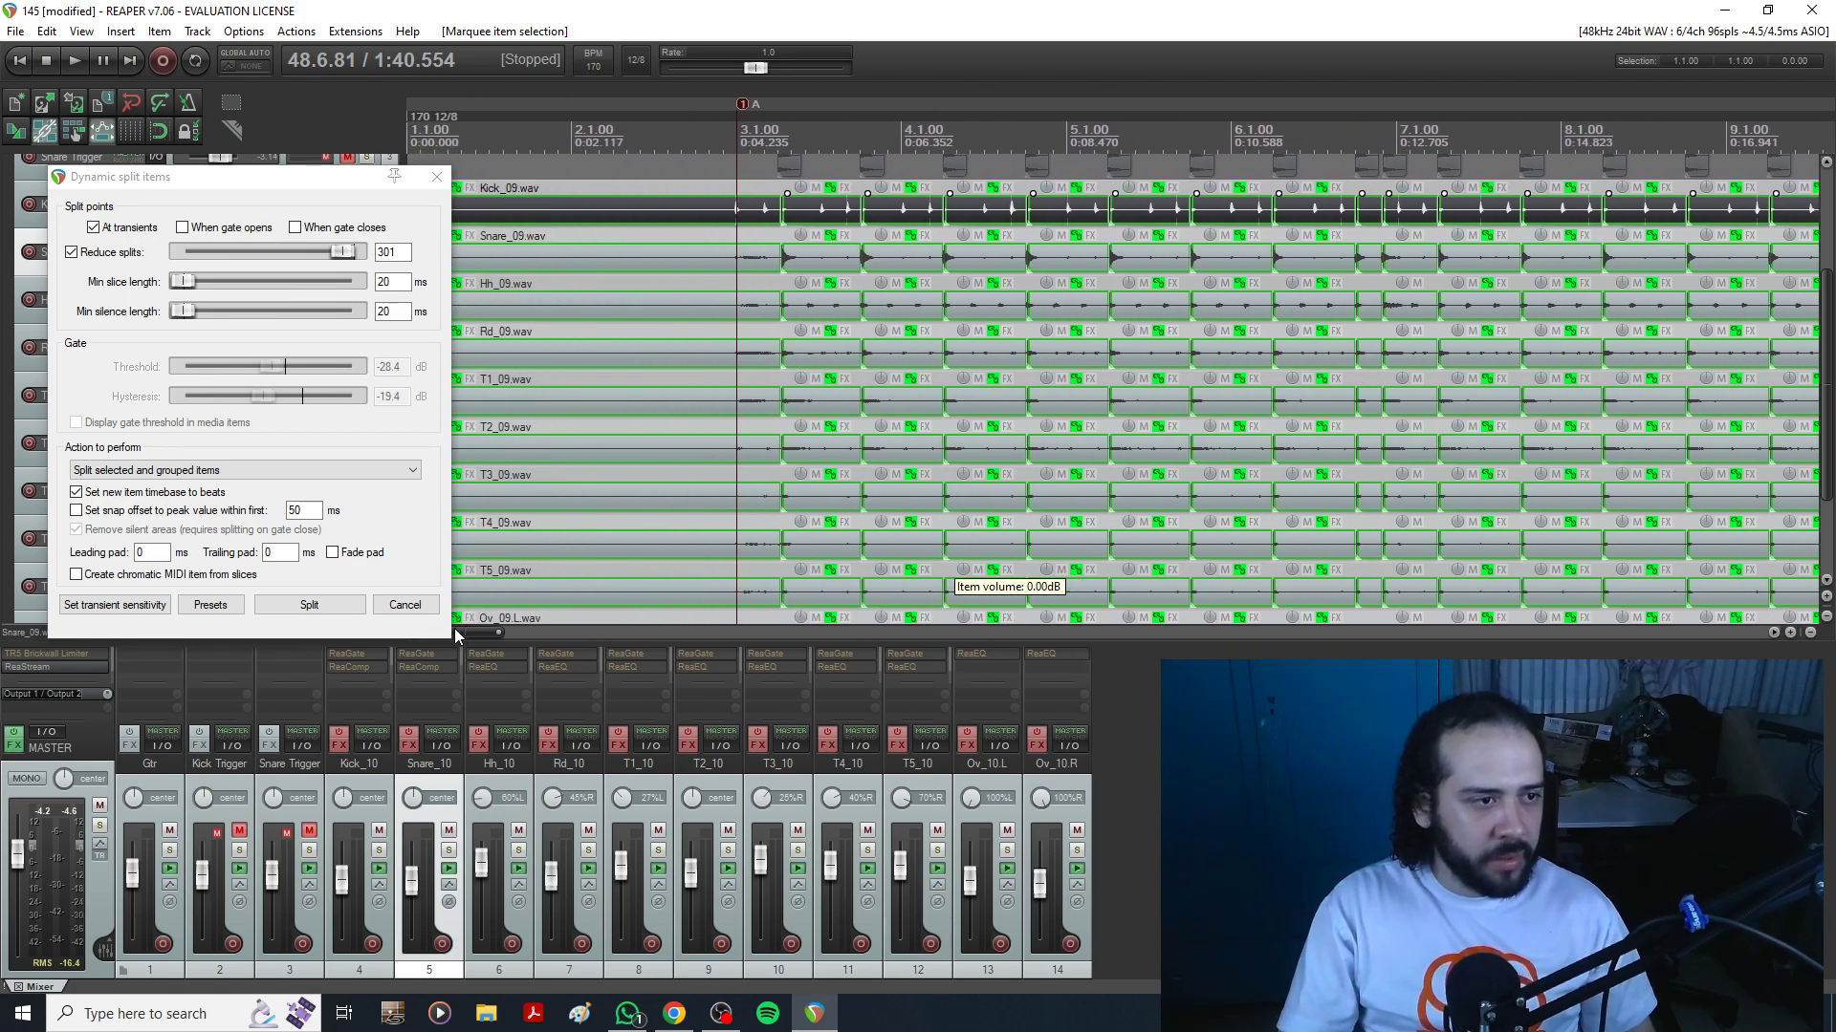
pyautogui.moveTo(348, 250); pyautogui.dragTo(368, 256)
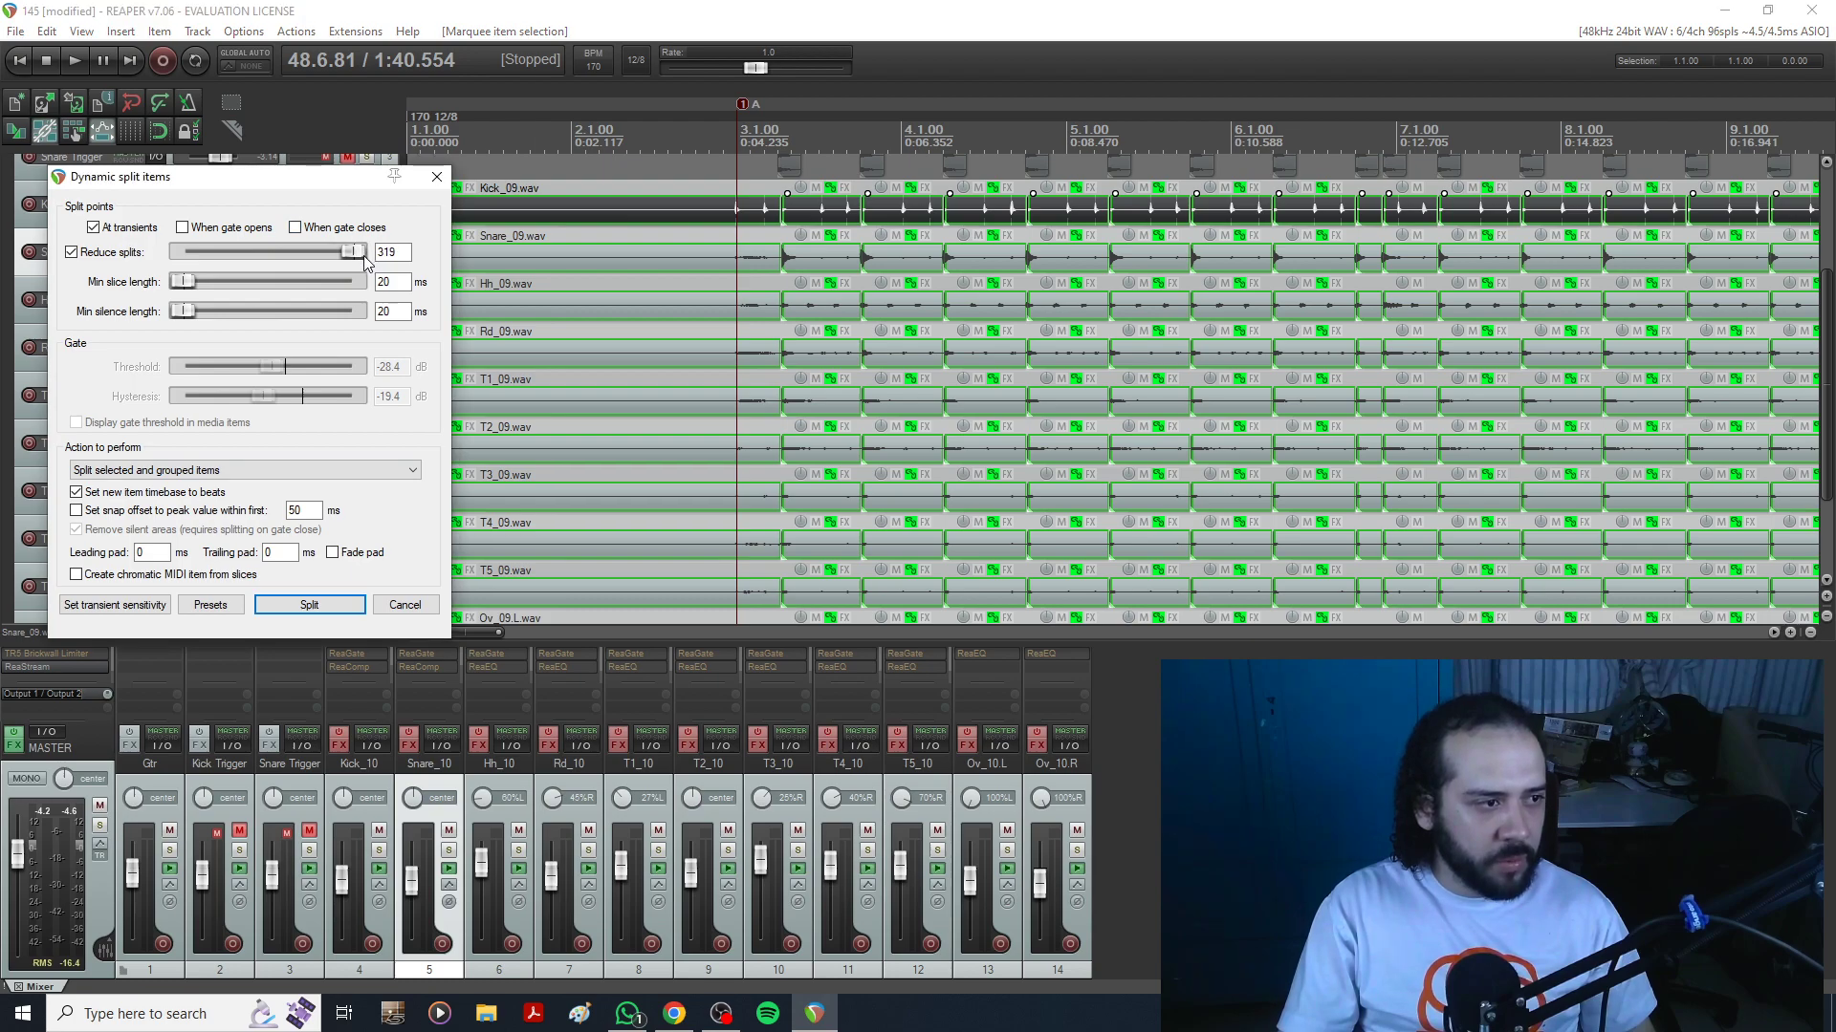
# Examine the proposed split points on the selected Kick items from about measure 8 to the end of the drums.
pyautogui.moveTo(494, 635); pyautogui.dragTo(562, 635)
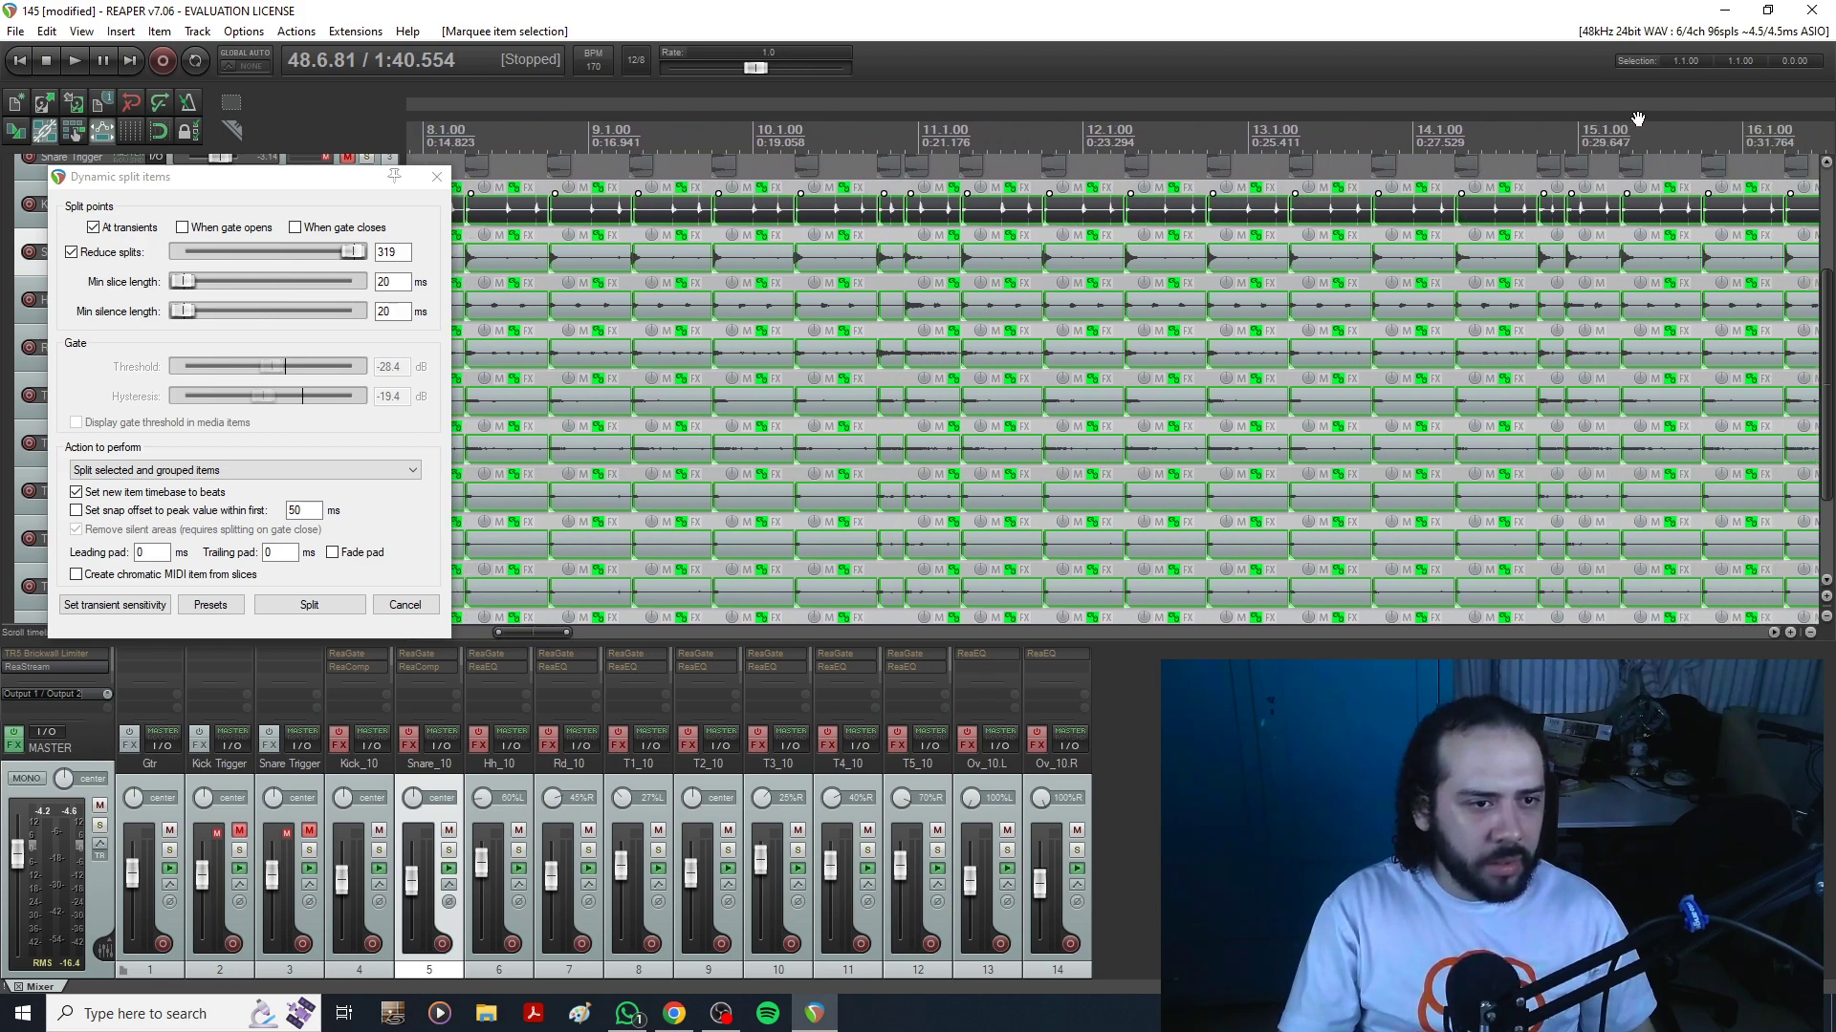
pyautogui.moveTo(1657, 117); pyautogui.dragTo(731, 100)
pyautogui.moveTo(1551, 106); pyautogui.dragTo(707, 91)
pyautogui.moveTo(1560, 105); pyautogui.dragTo(738, 100)
pyautogui.moveTo(1415, 95); pyautogui.dragTo(817, 75)
pyautogui.moveTo(1581, 107); pyautogui.dragTo(838, 90)
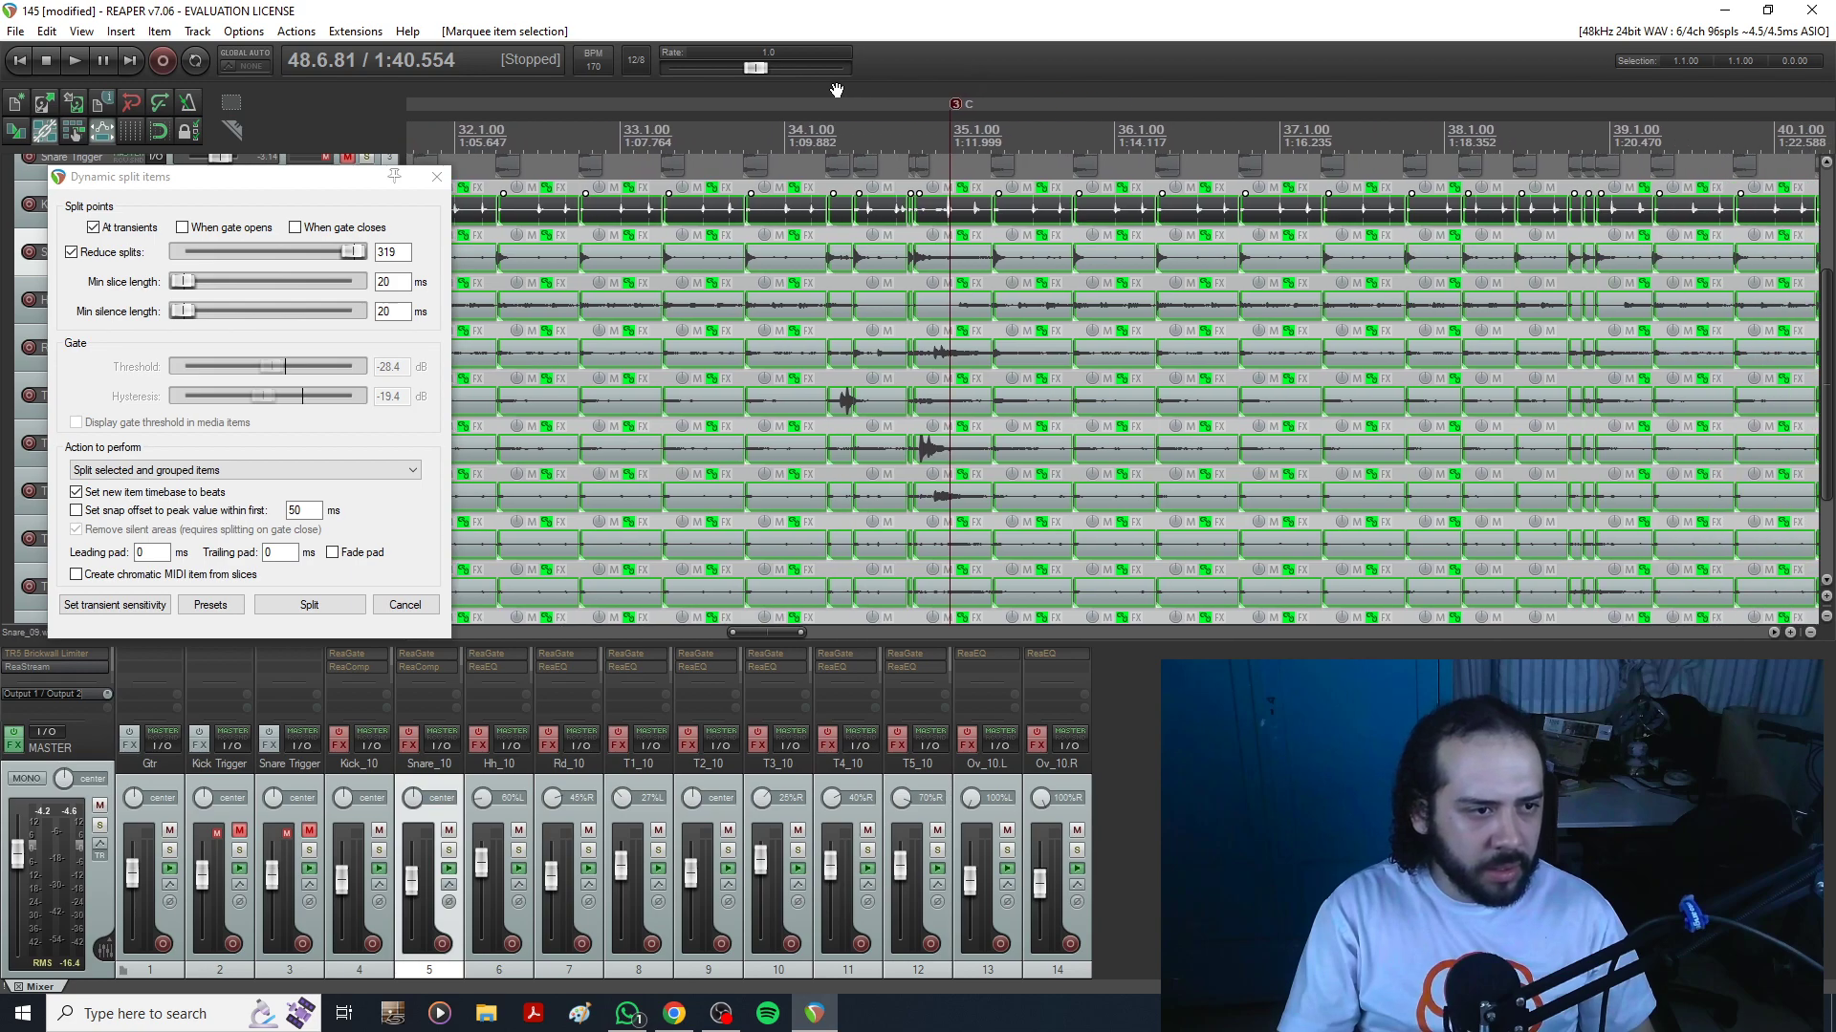
pyautogui.click(837, 89)
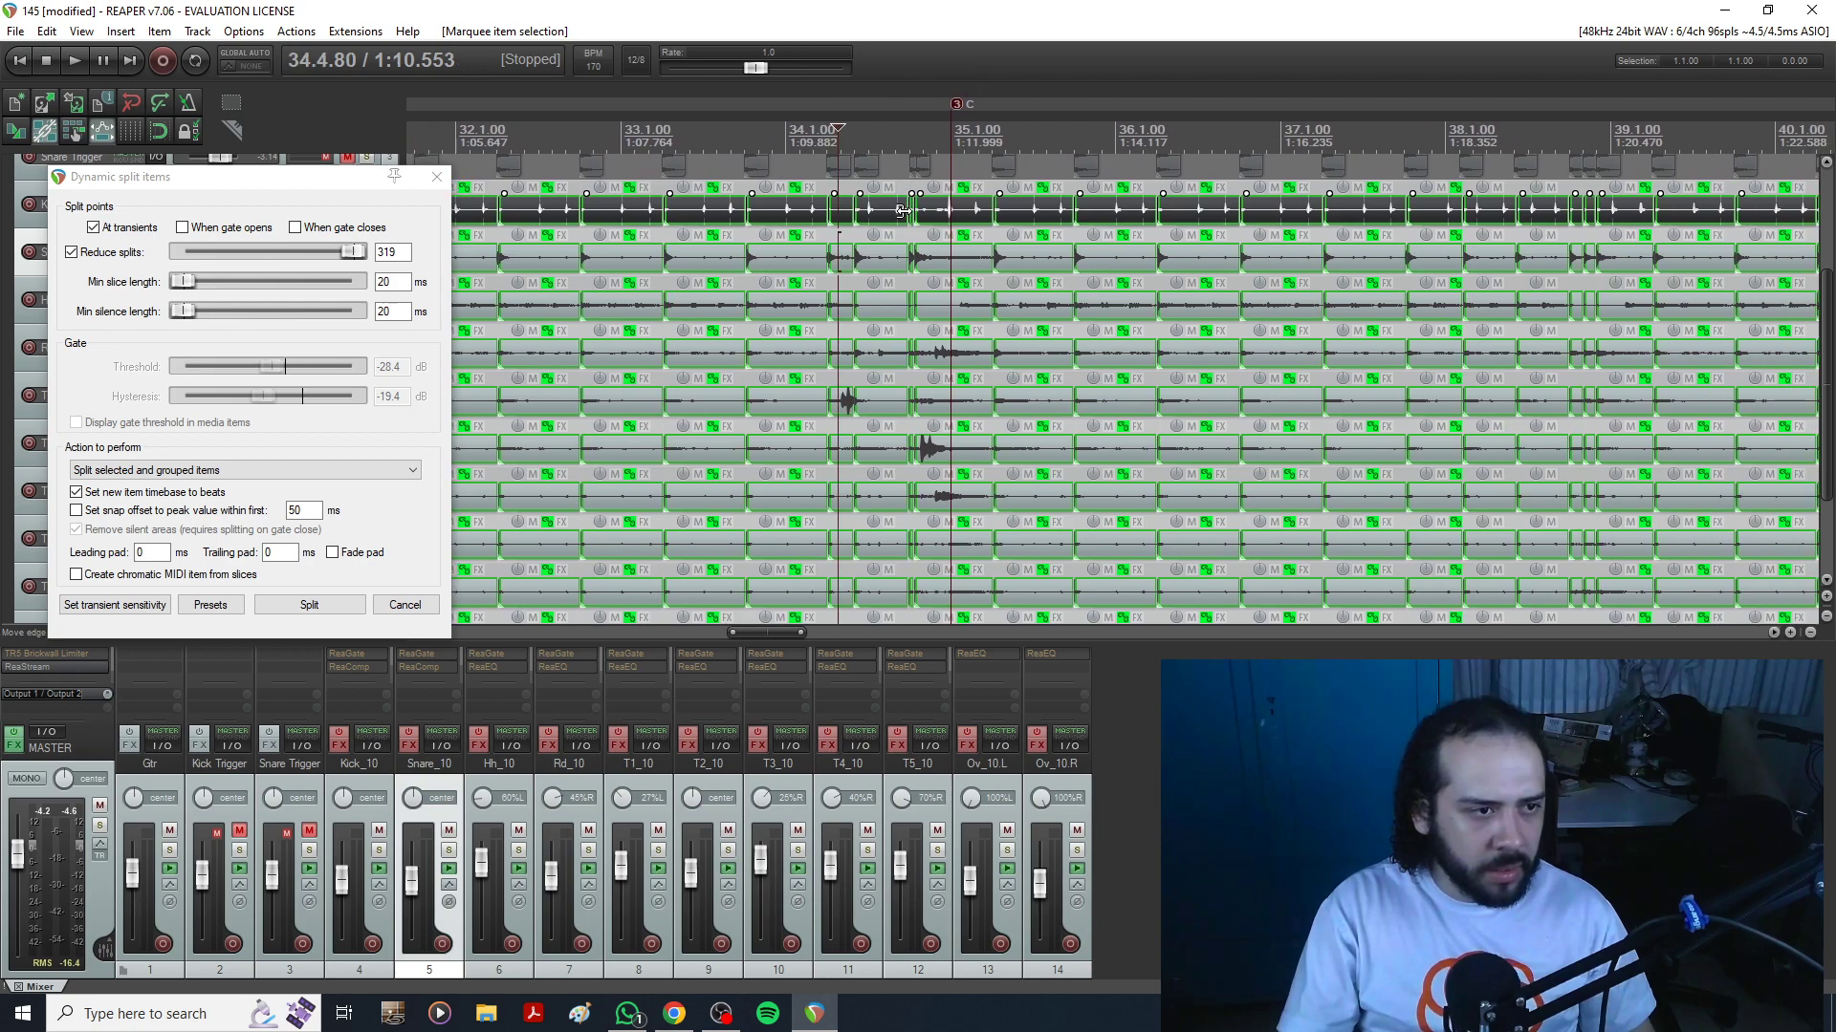
pyautogui.moveTo(1705, 89); pyautogui.dragTo(907, 88)
pyautogui.moveTo(1564, 97); pyautogui.dragTo(812, 90)
pyautogui.moveTo(1602, 99); pyautogui.dragTo(841, 110)
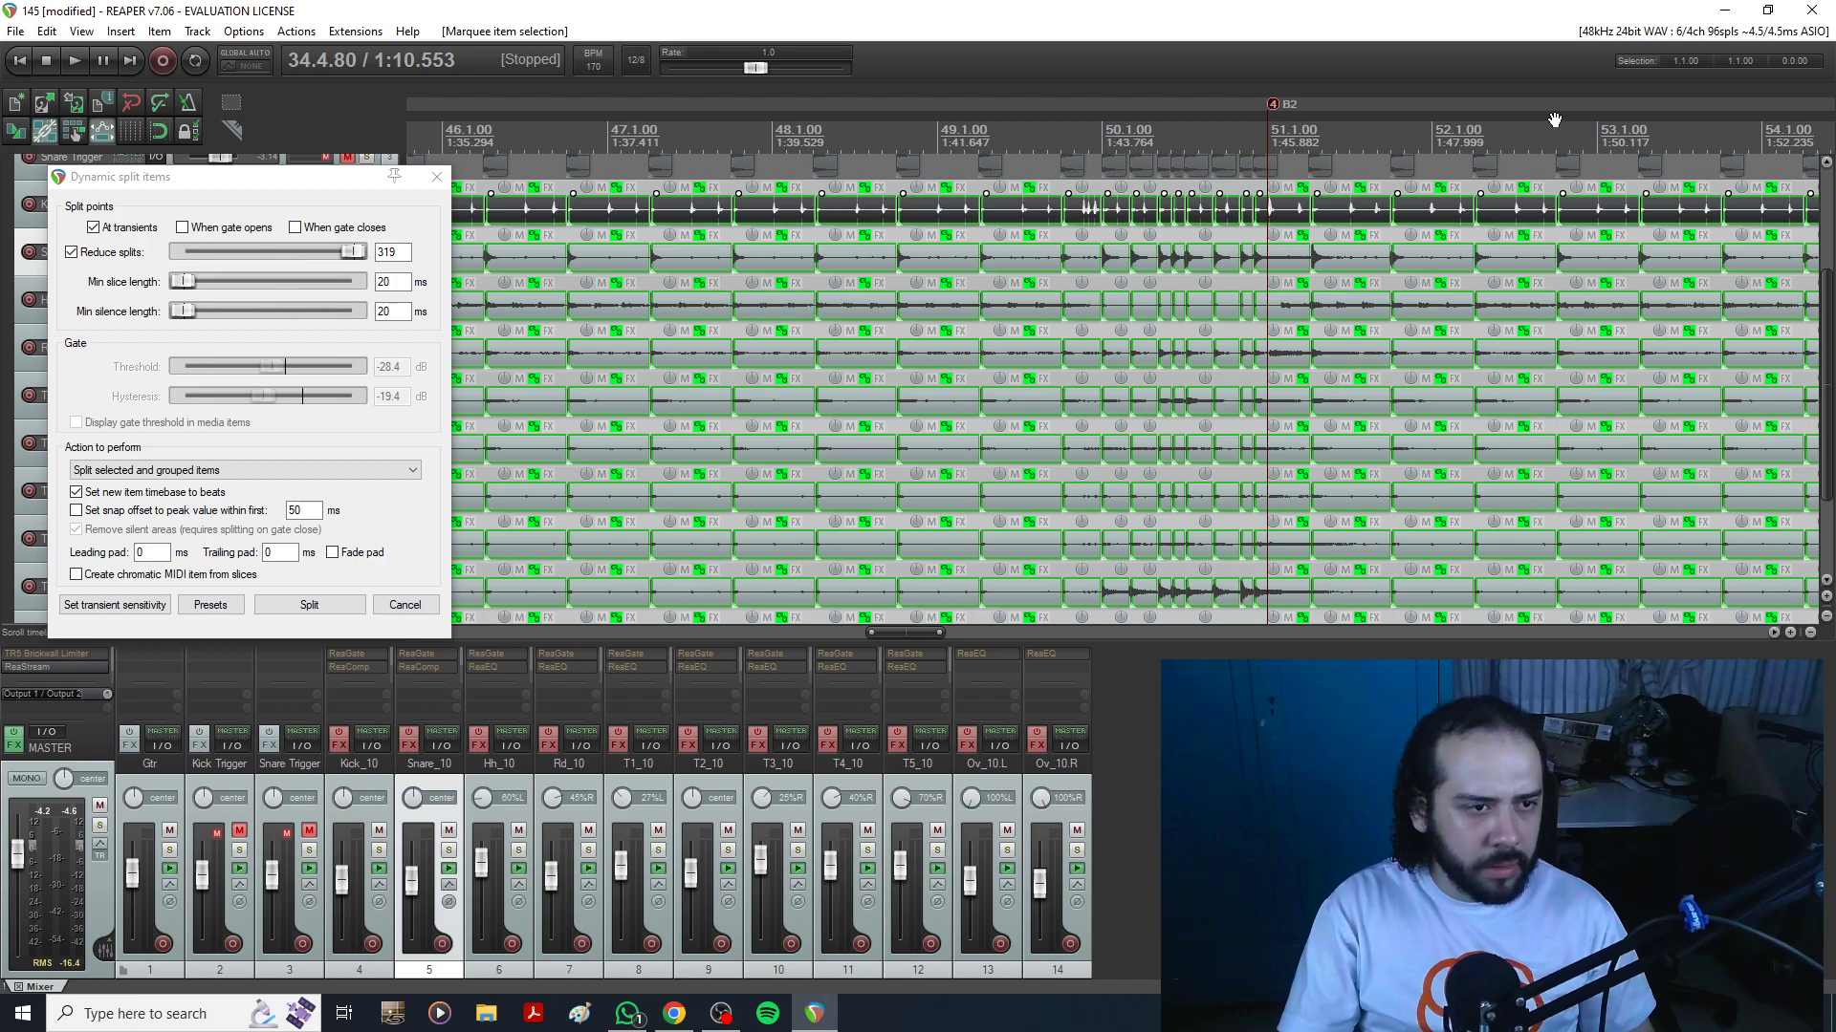
pyautogui.moveTo(1641, 99); pyautogui.dragTo(1049, 101)
pyautogui.moveTo(1631, 106); pyautogui.dragTo(1146, 98)
pyautogui.moveTo(1732, 105); pyautogui.dragTo(914, 91)
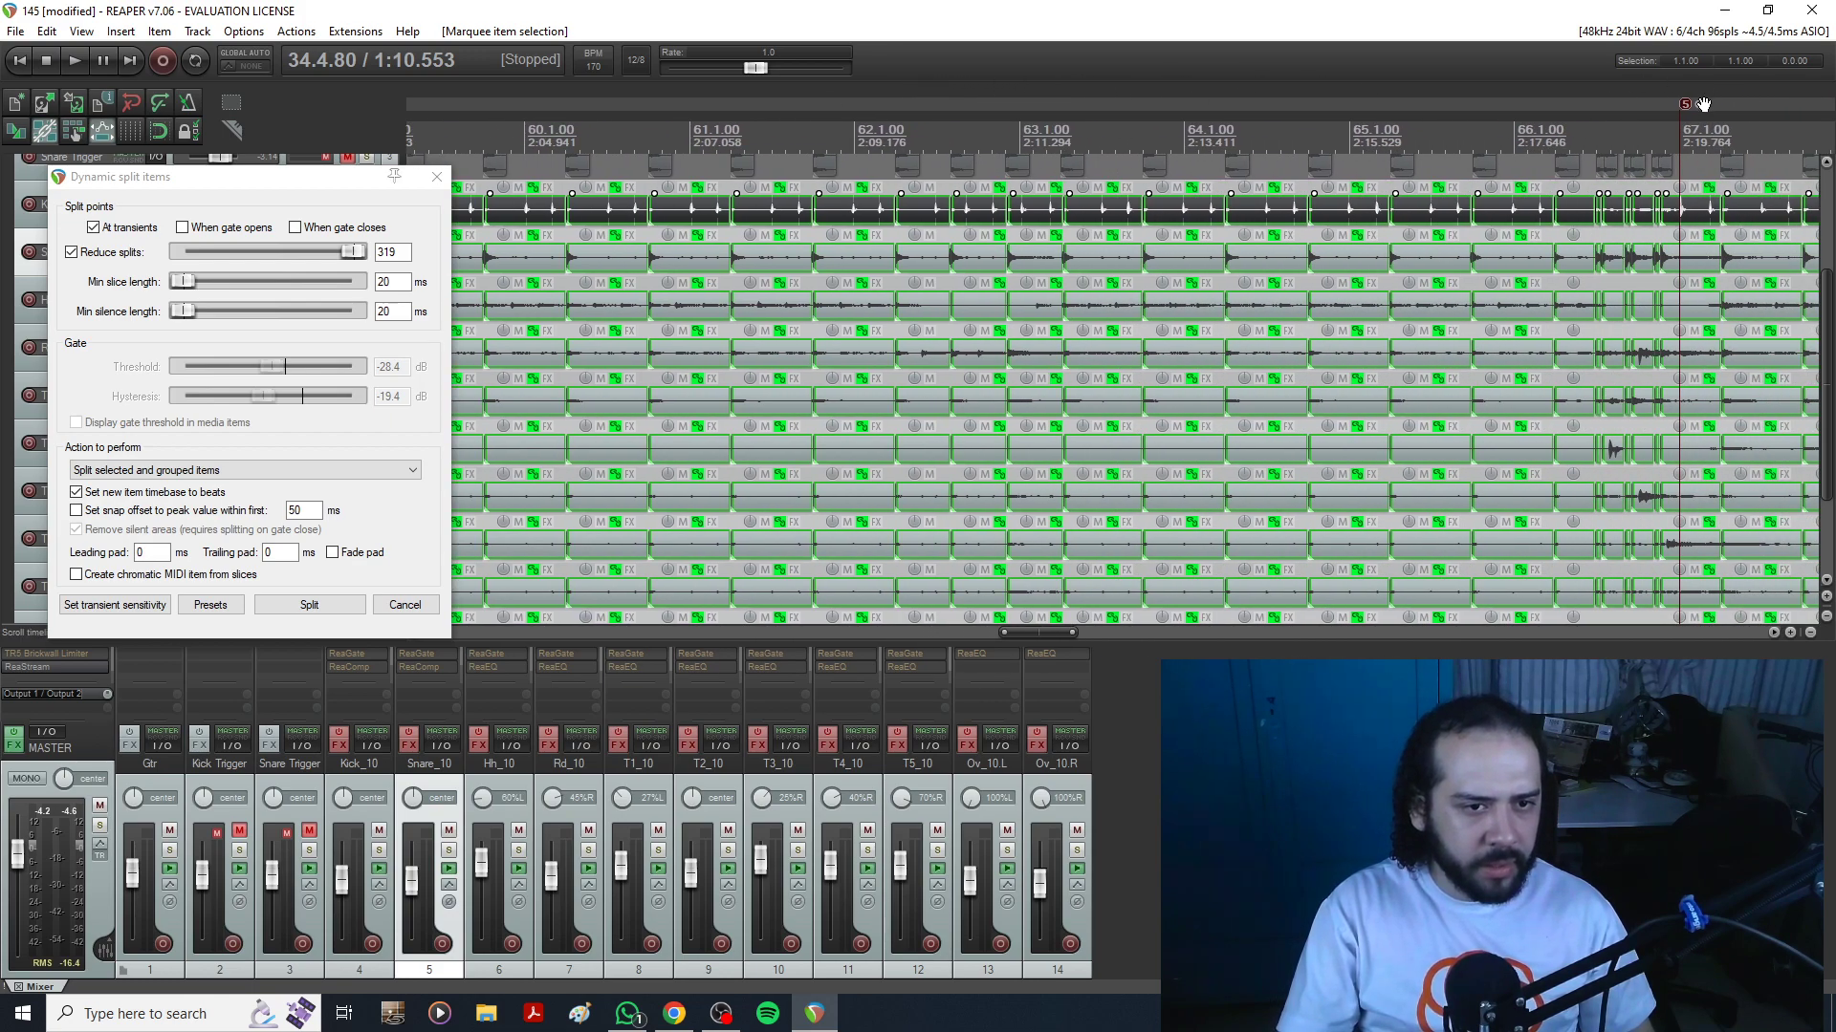
pyautogui.moveTo(1704, 103); pyautogui.dragTo(1592, 105)
pyautogui.moveTo(808, 93); pyautogui.dragTo(803, 93)
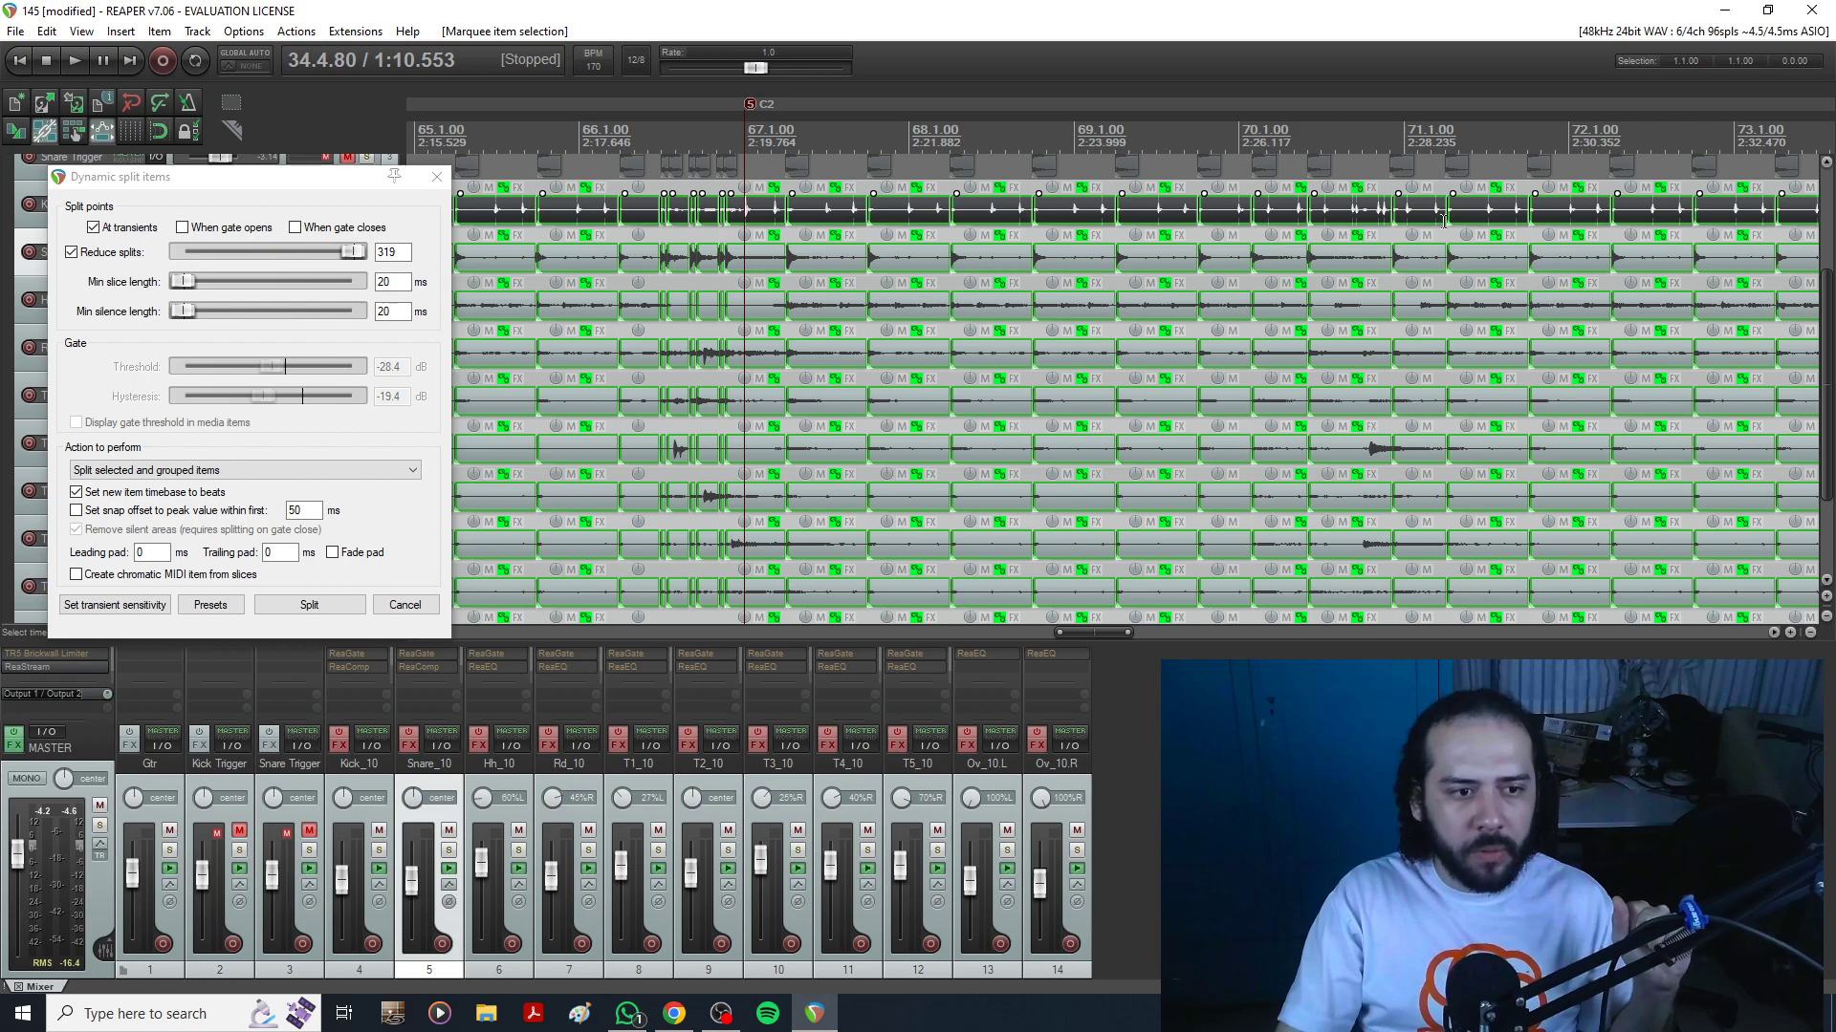
pyautogui.moveTo(1576, 111); pyautogui.dragTo(1163, 87)
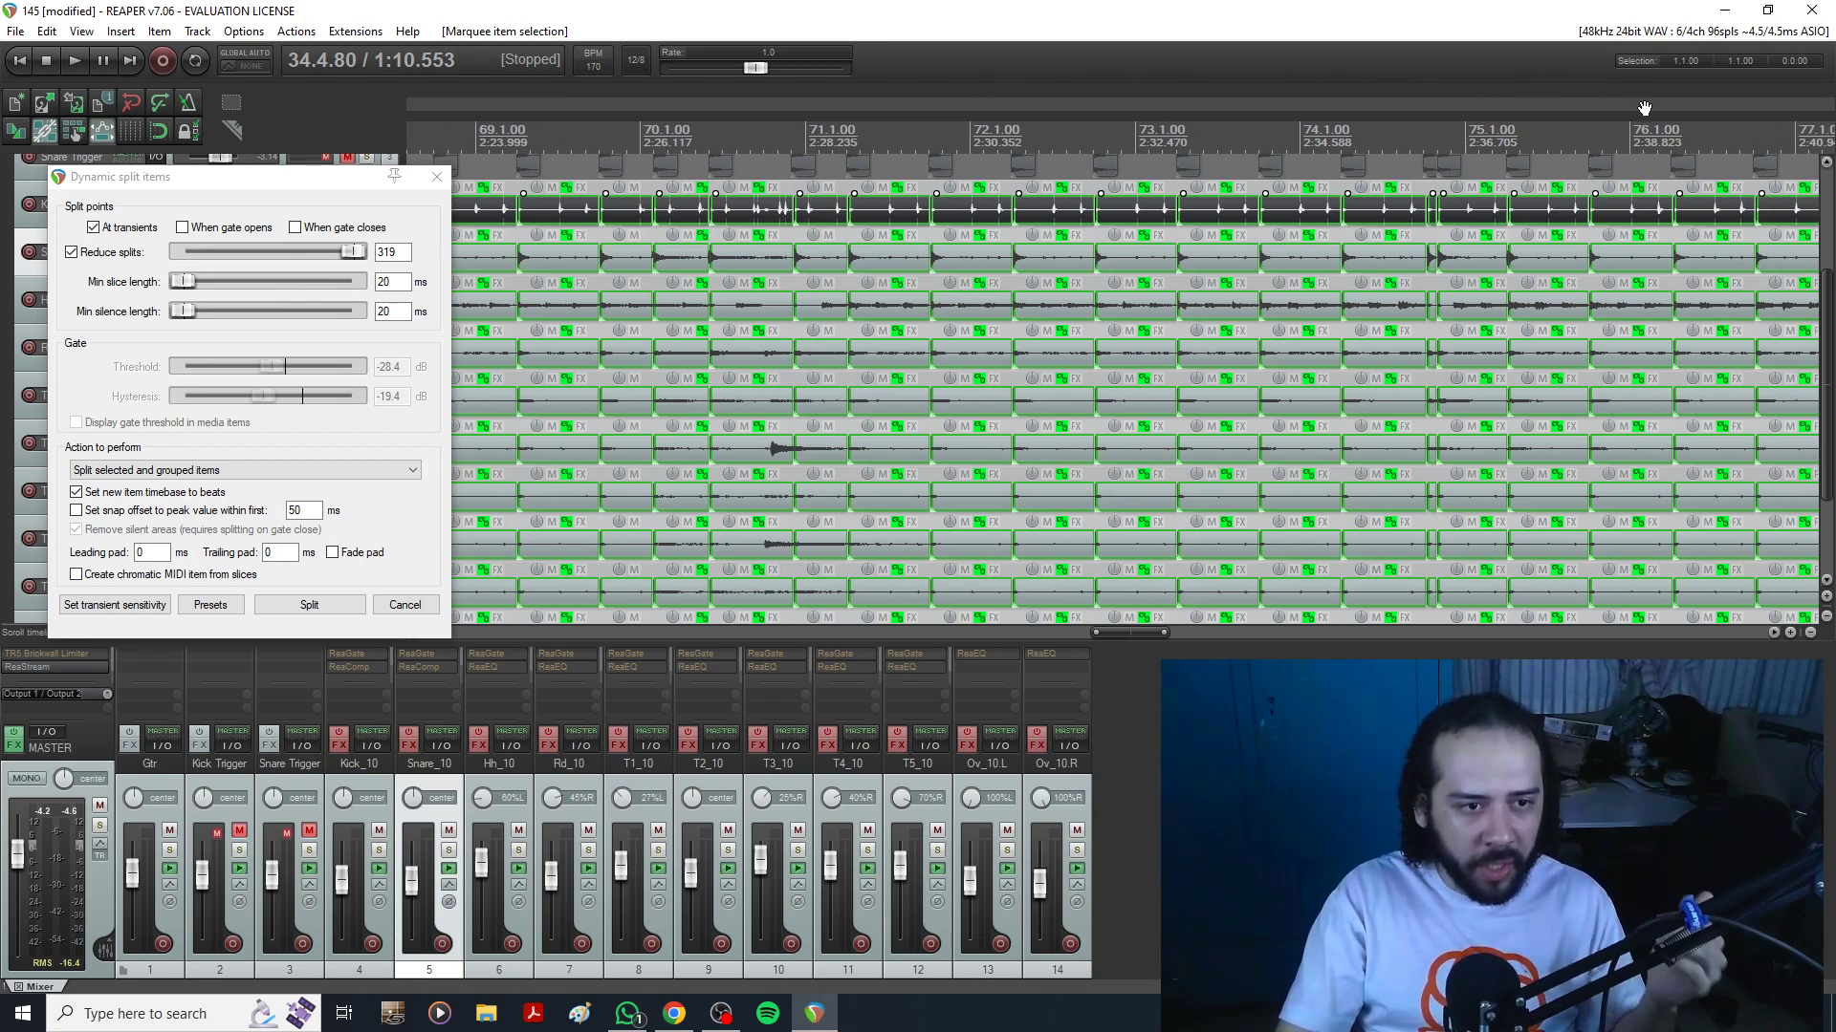
pyautogui.moveTo(1654, 112); pyautogui.dragTo(1090, 101)
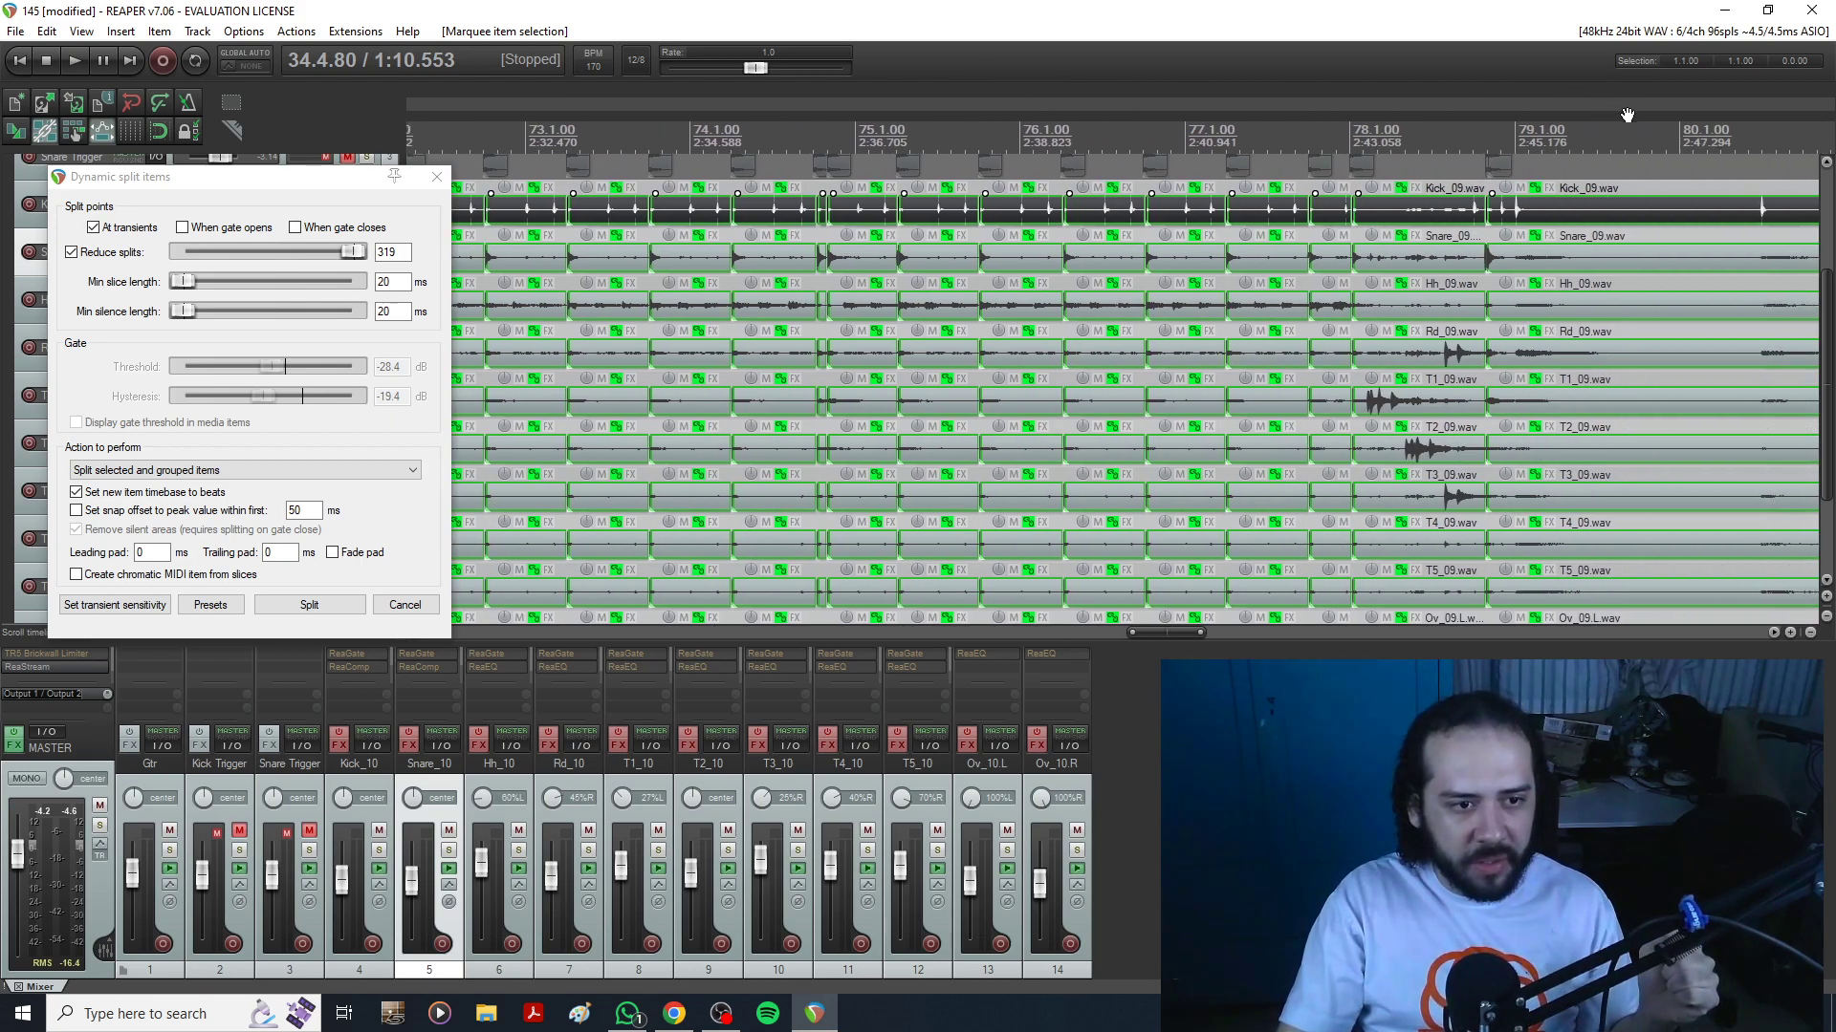
pyautogui.moveTo(1632, 117); pyautogui.dragTo(1103, 94)
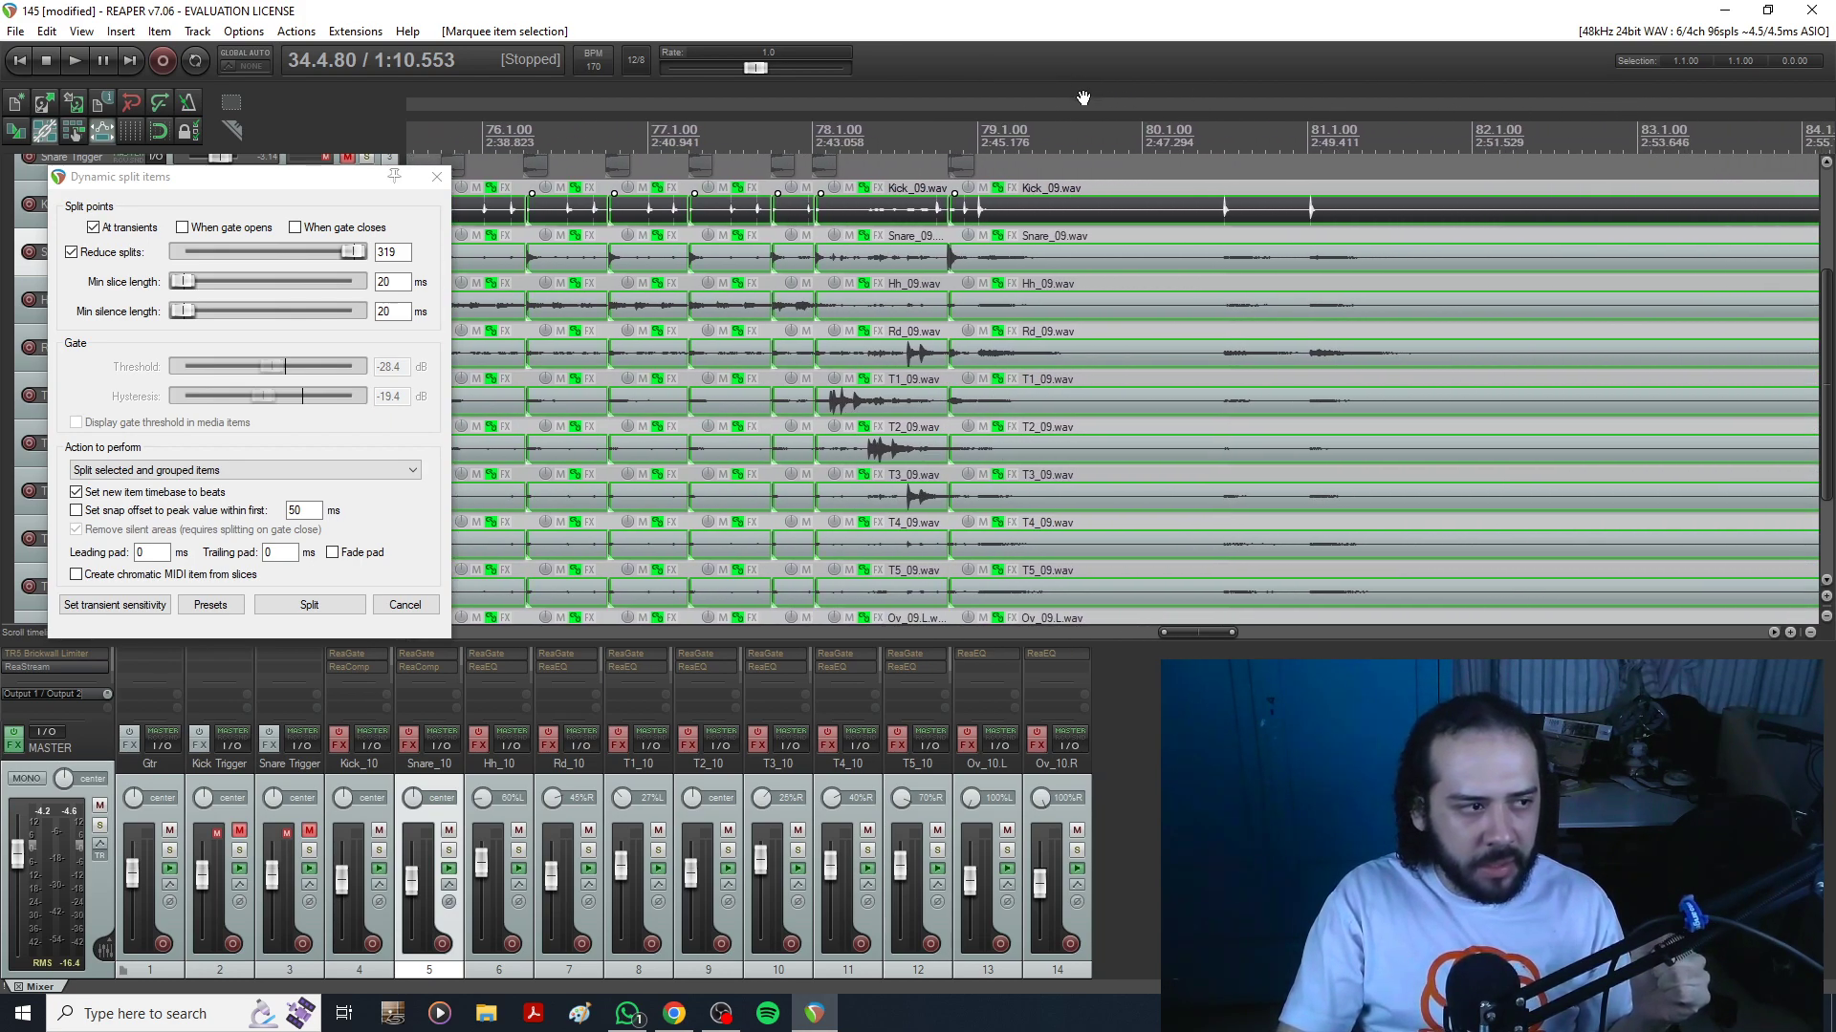
# Split the selected Kick items and their grouped drum items at the transients, and clear the item selection.
pyautogui.click(351, 604)
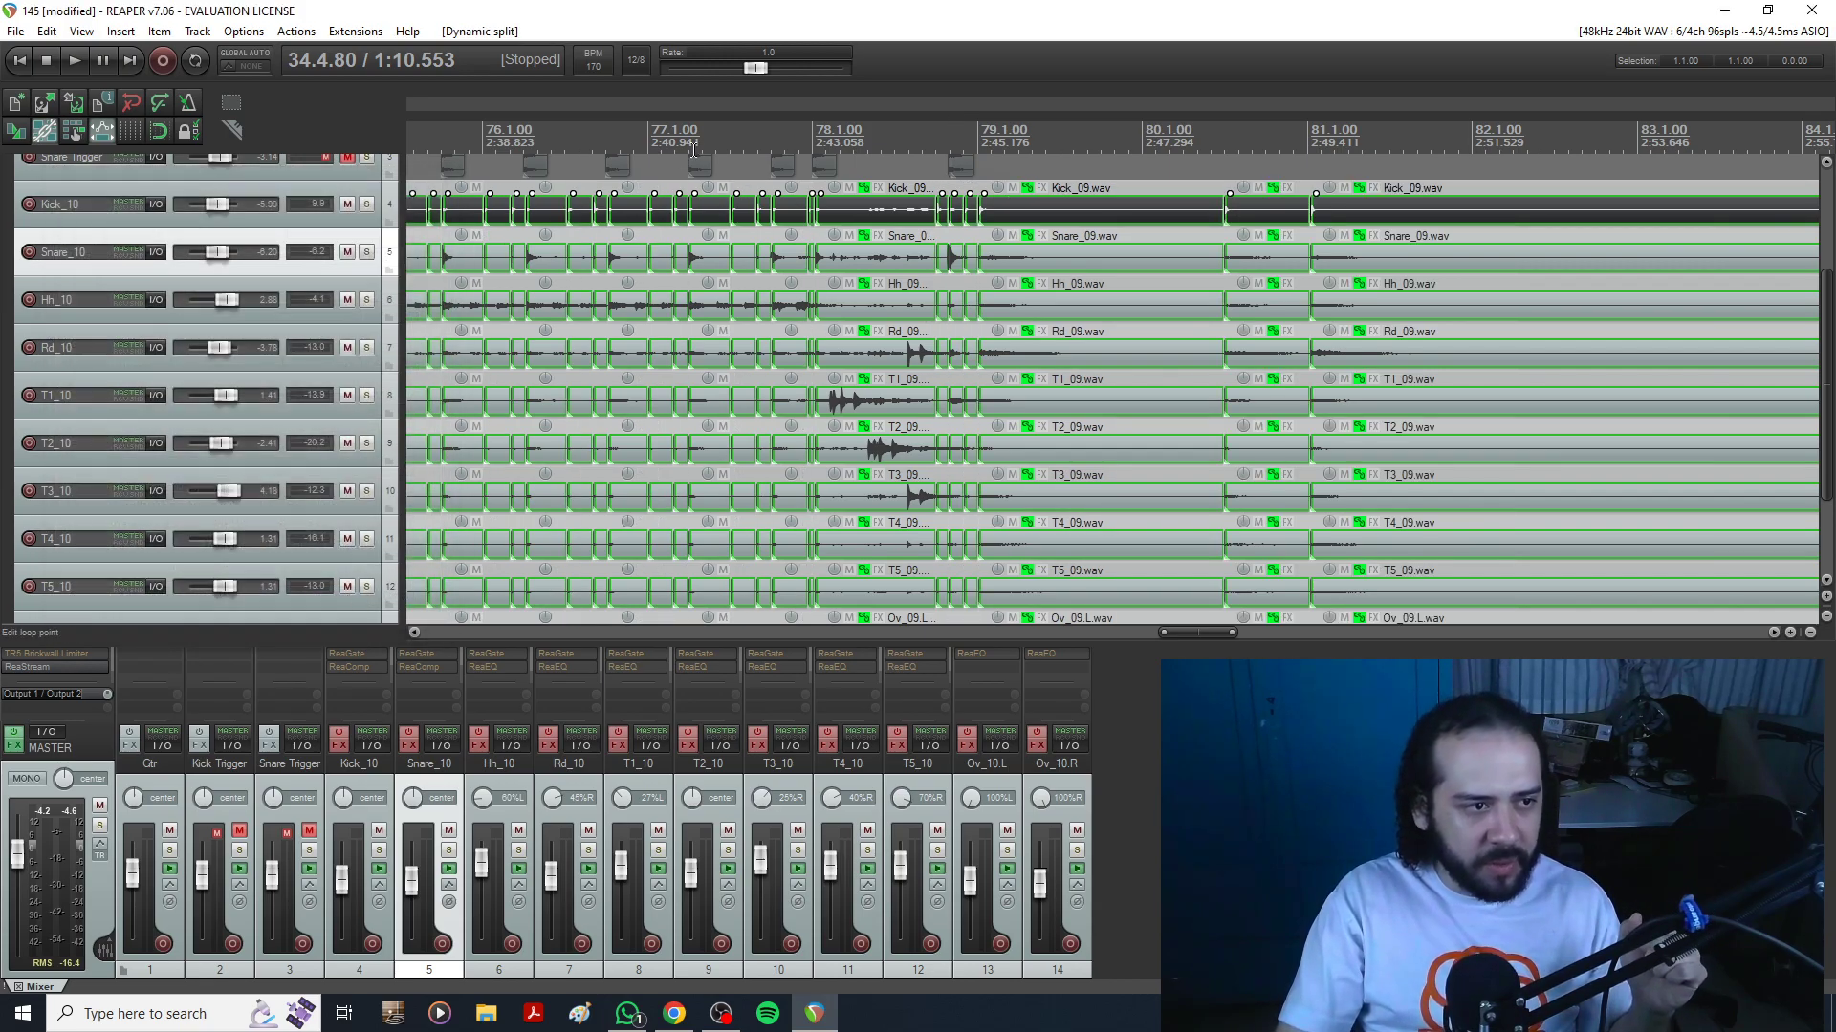
pyautogui.scroll(-10, 904, 312)
pyautogui.click(413, 222)
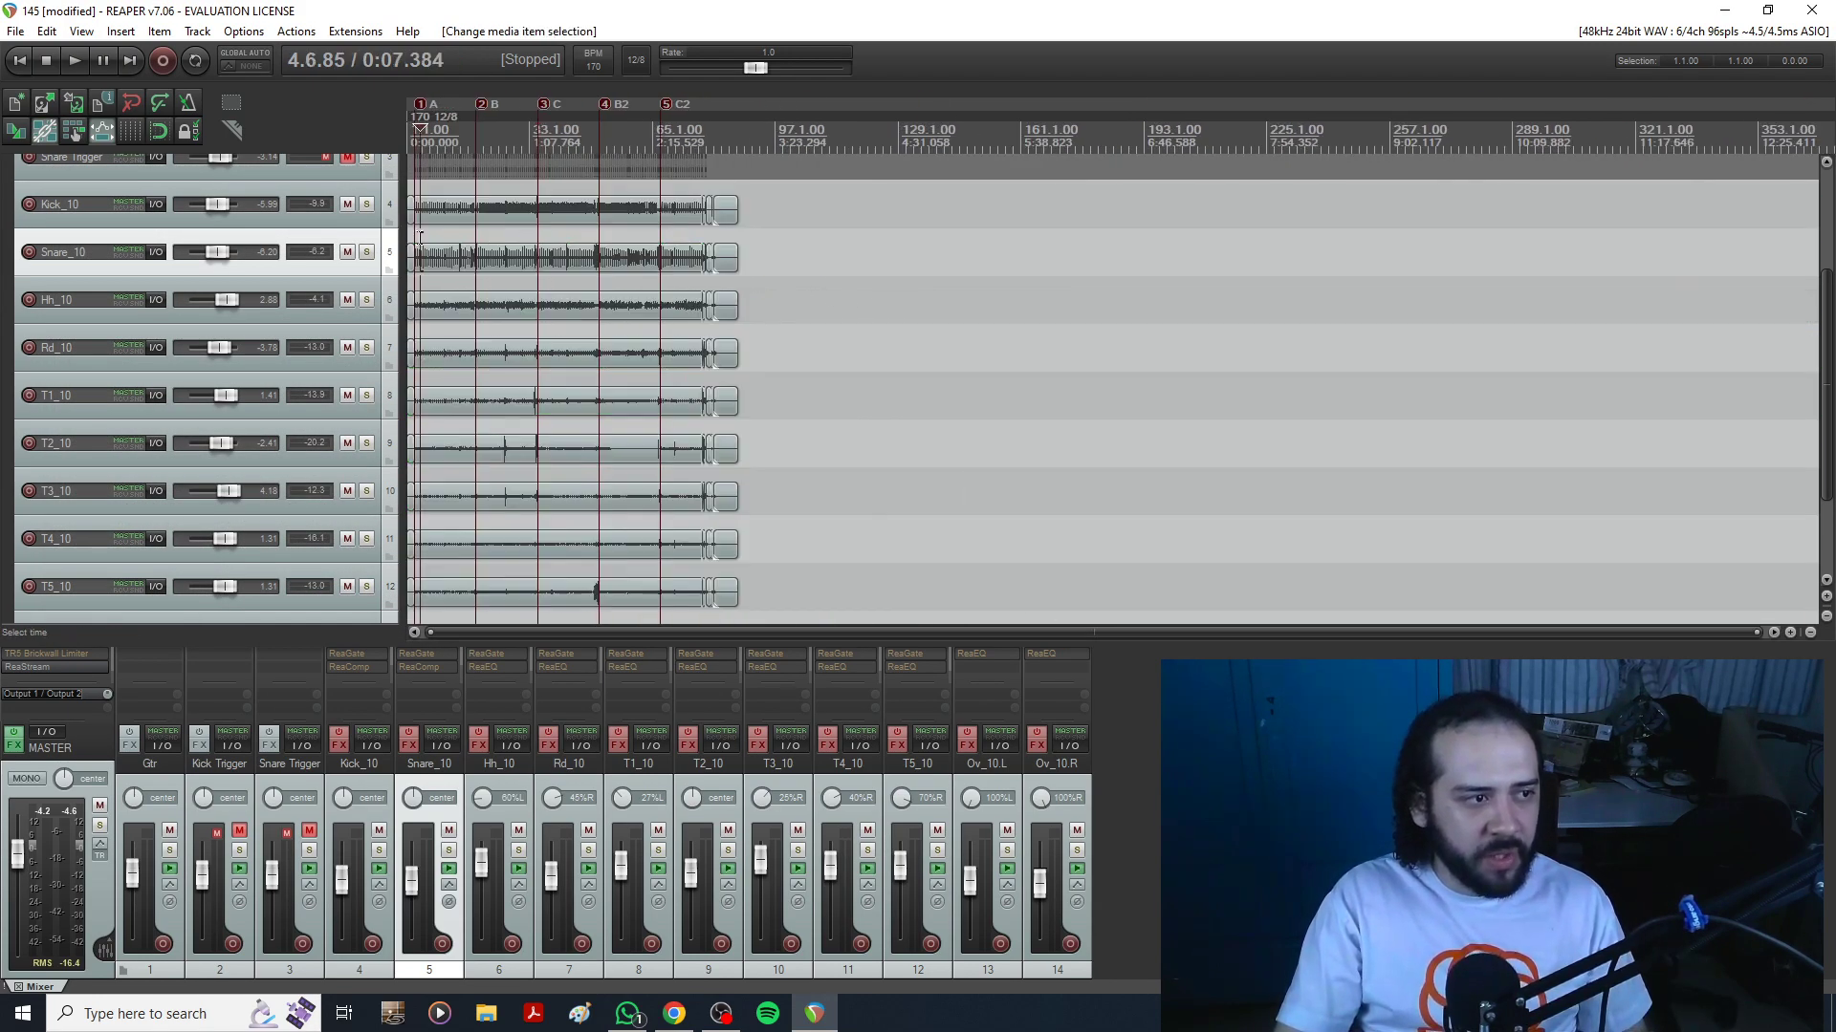
# Enable the item grouping option that makes selecting one item select its whole group.
pyautogui.scroll(15, 652, 201)
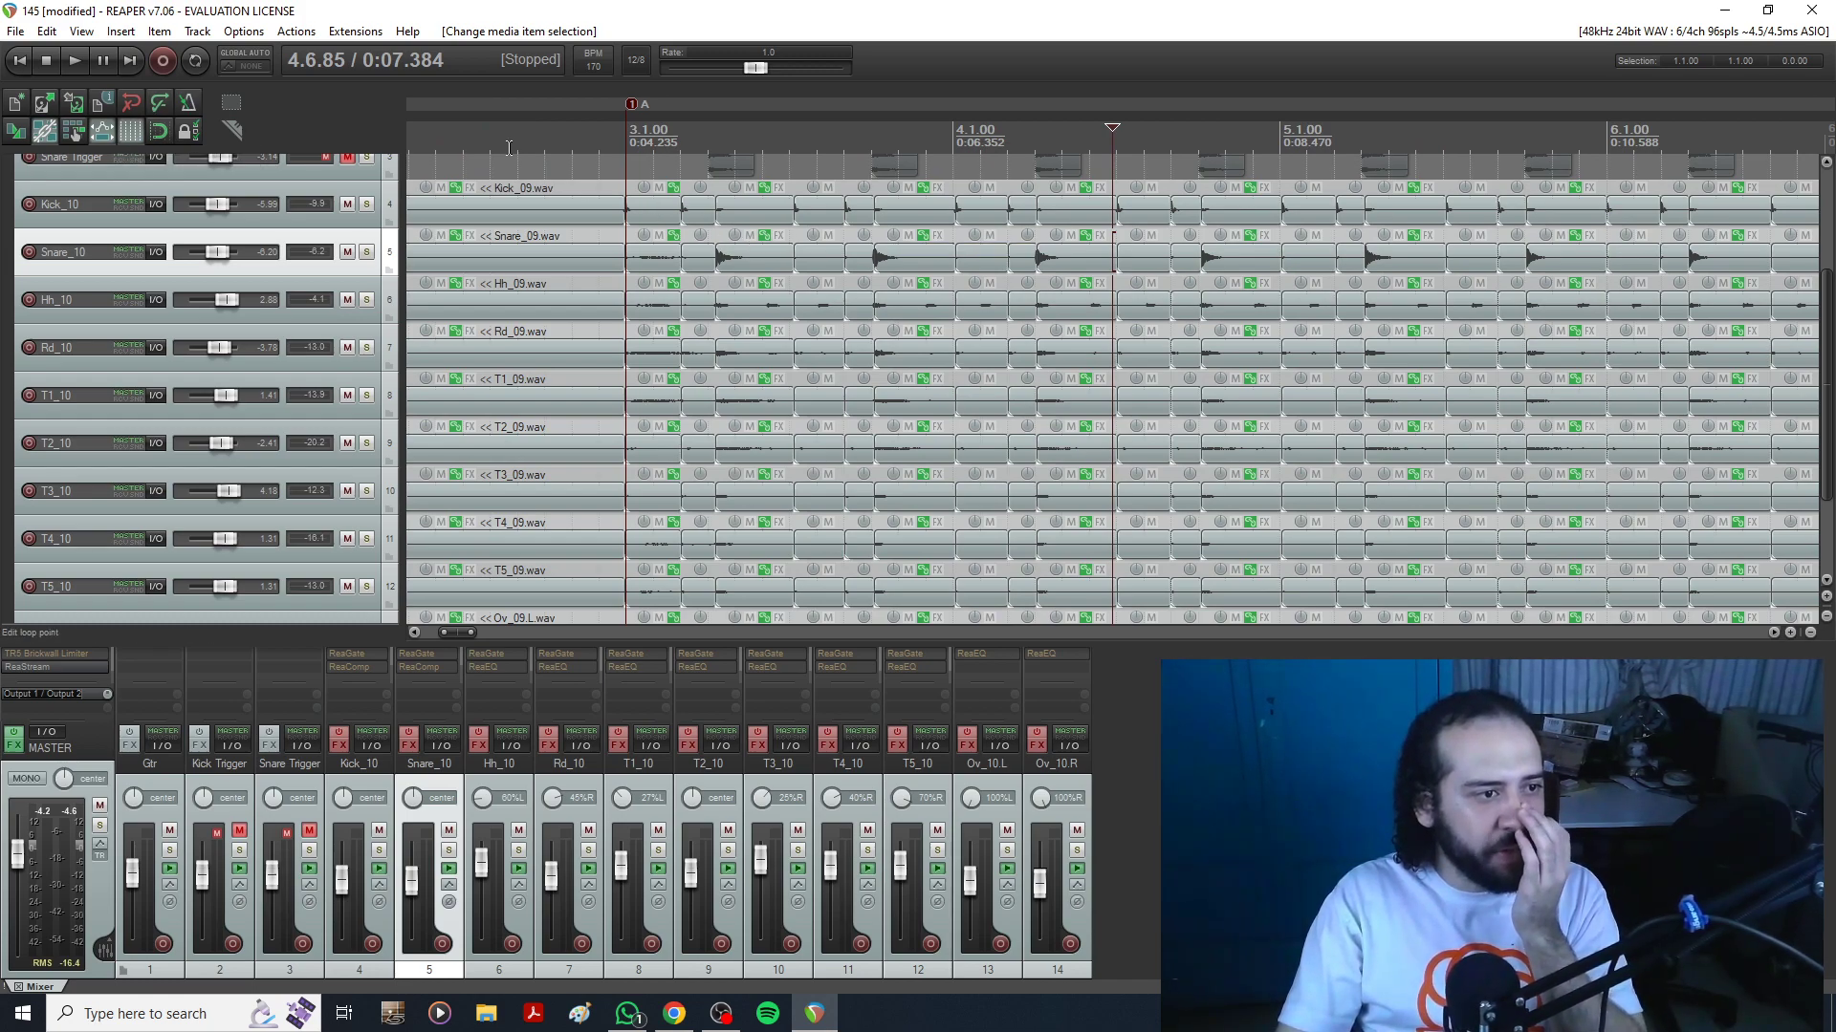
pyautogui.moveTo(650, 210); pyautogui.dragTo(857, 222)
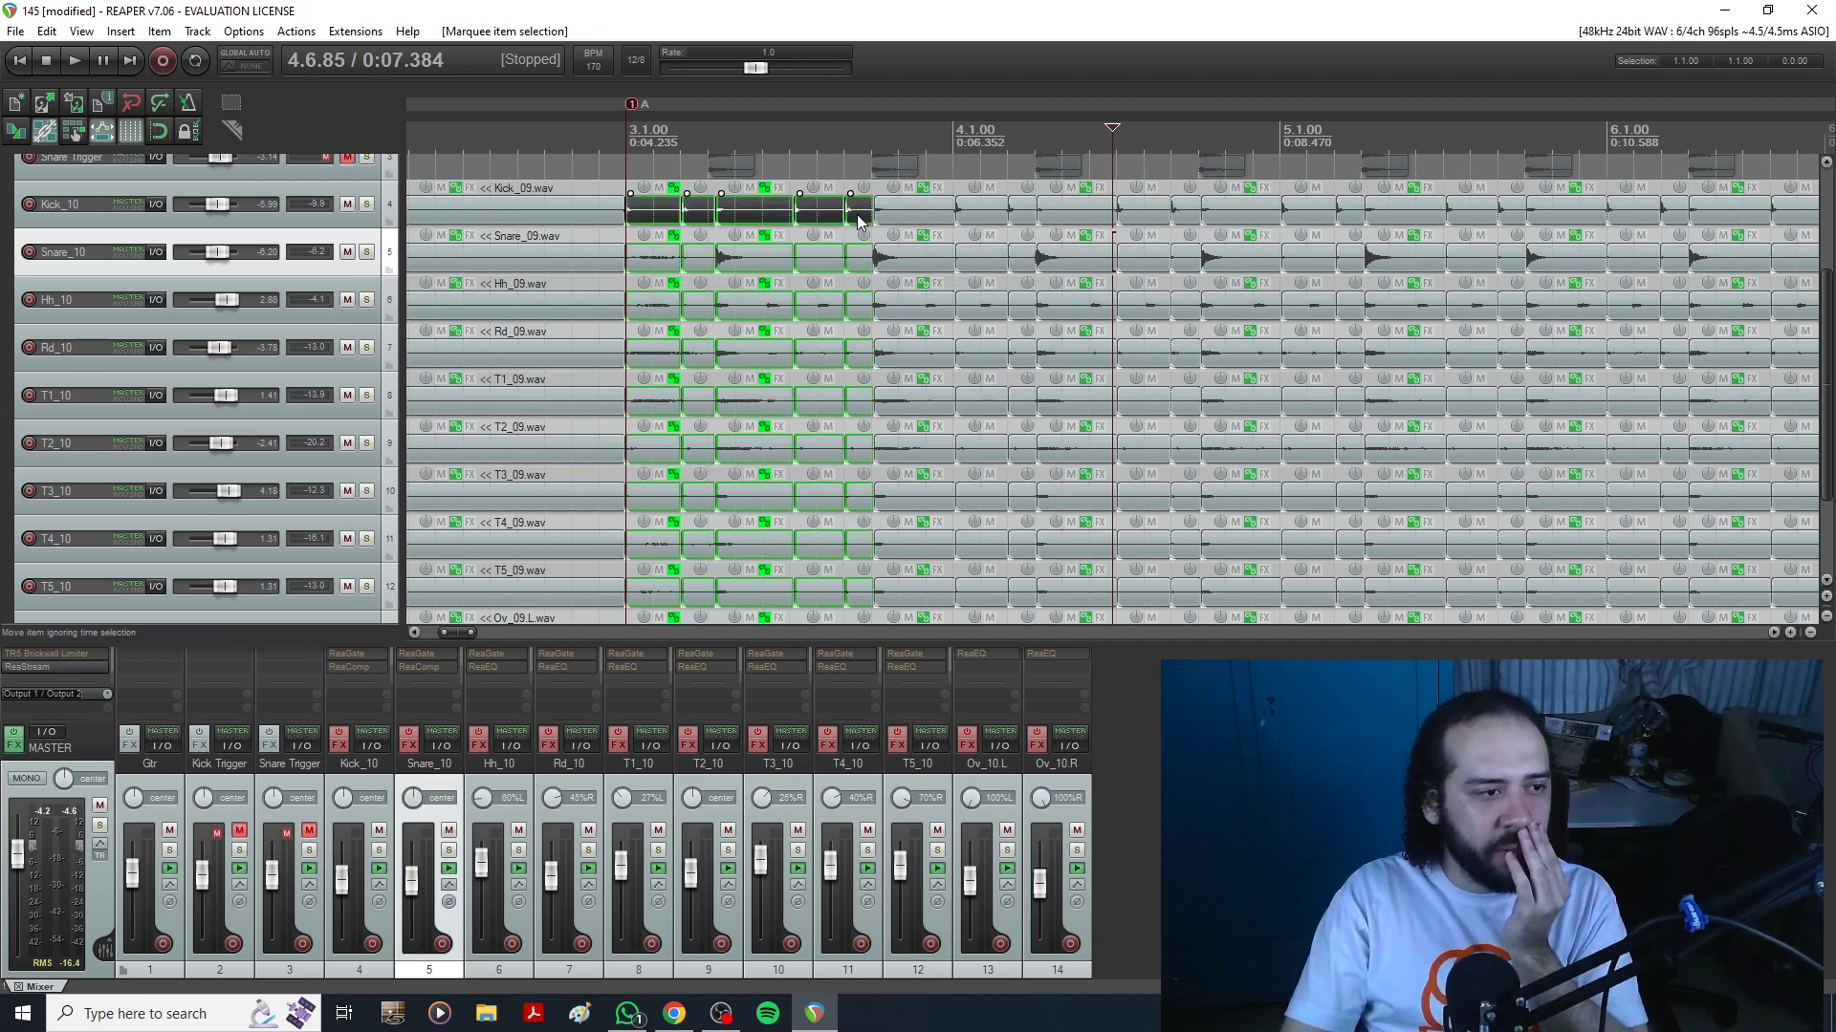
pyautogui.rightClick(33, 134)
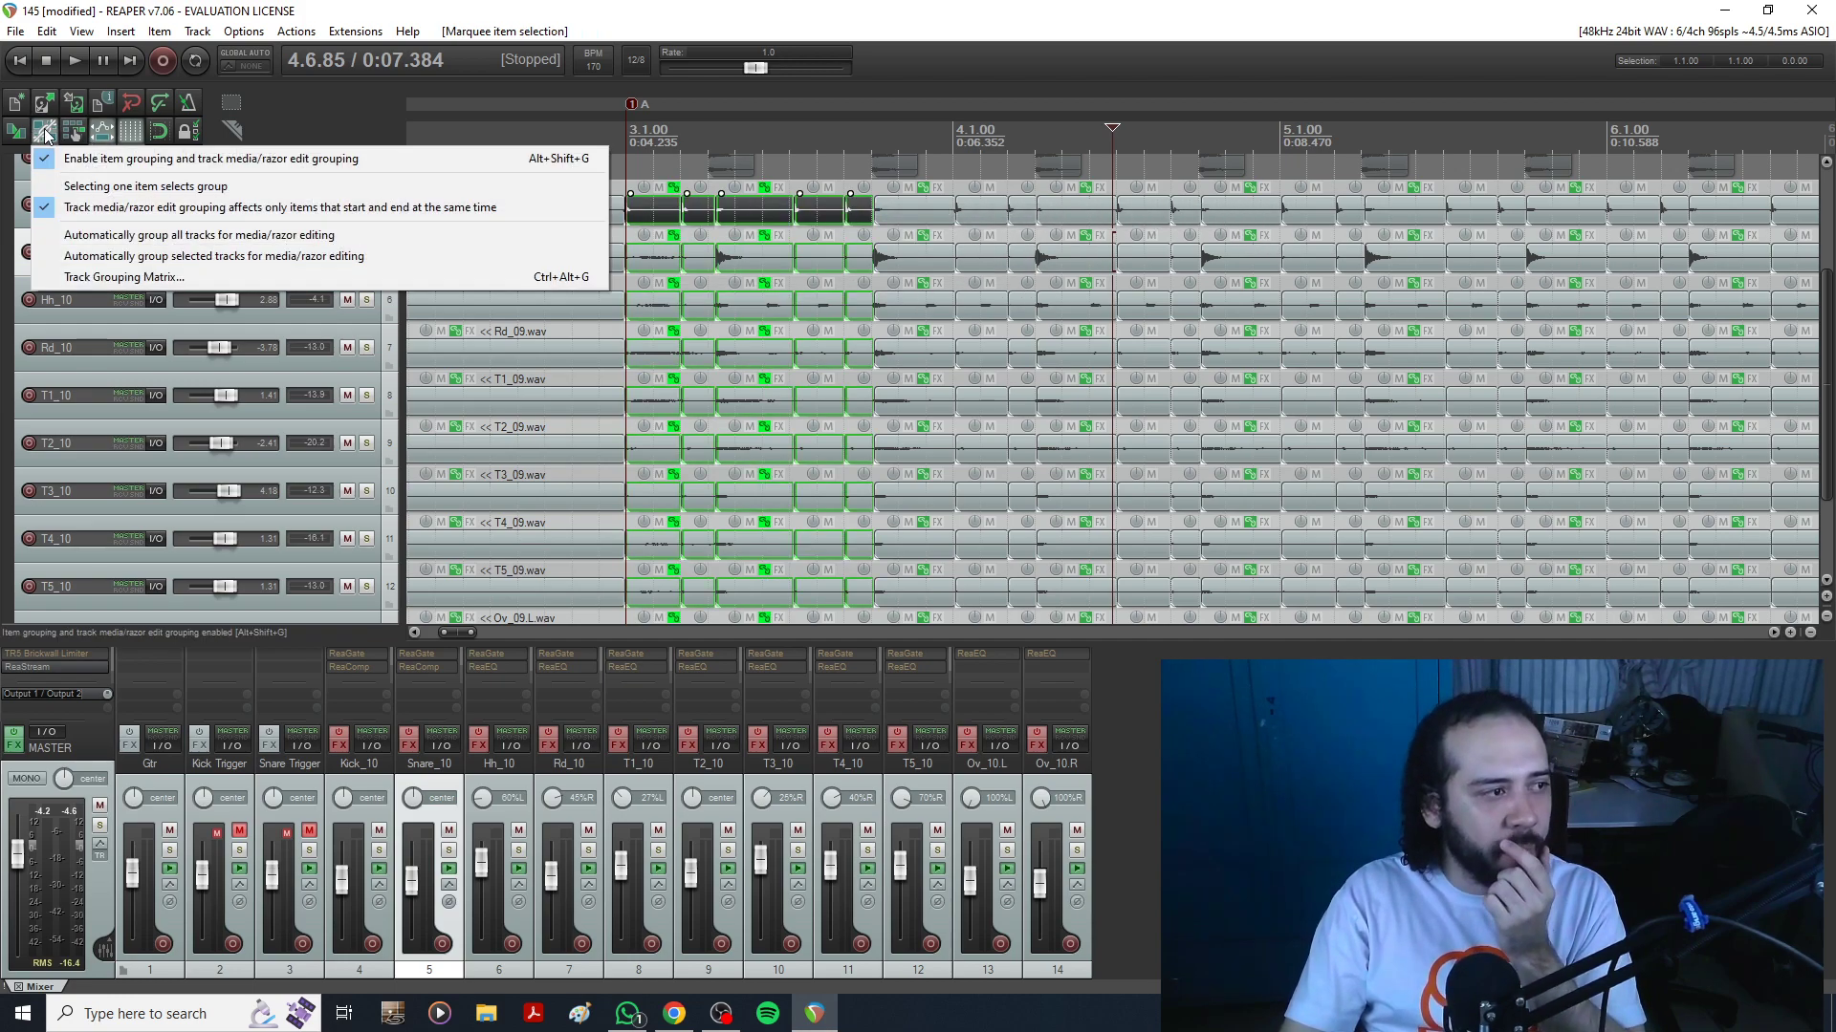
pyautogui.click(93, 187)
# Select the split Kick items and their grouped drum items from marker A at measure 3 to marker B at measure 19.
pyautogui.click(650, 210)
pyautogui.moveTo(649, 209)
pyautogui.mouseDown()
pyautogui.moveTo(1072, 197)
pyautogui.moveTo(1834, 222)
pyautogui.moveTo(1460, 203)
pyautogui.moveTo(1821, 206)
pyautogui.moveTo(1535, 203)
pyautogui.moveTo(1510, 220)
pyautogui.mouseUp()
pyautogui.scroll(-3, 1760, 208)
pyautogui.scroll(-1, 1754, 202)
pyautogui.scroll(1, 1461, 203)
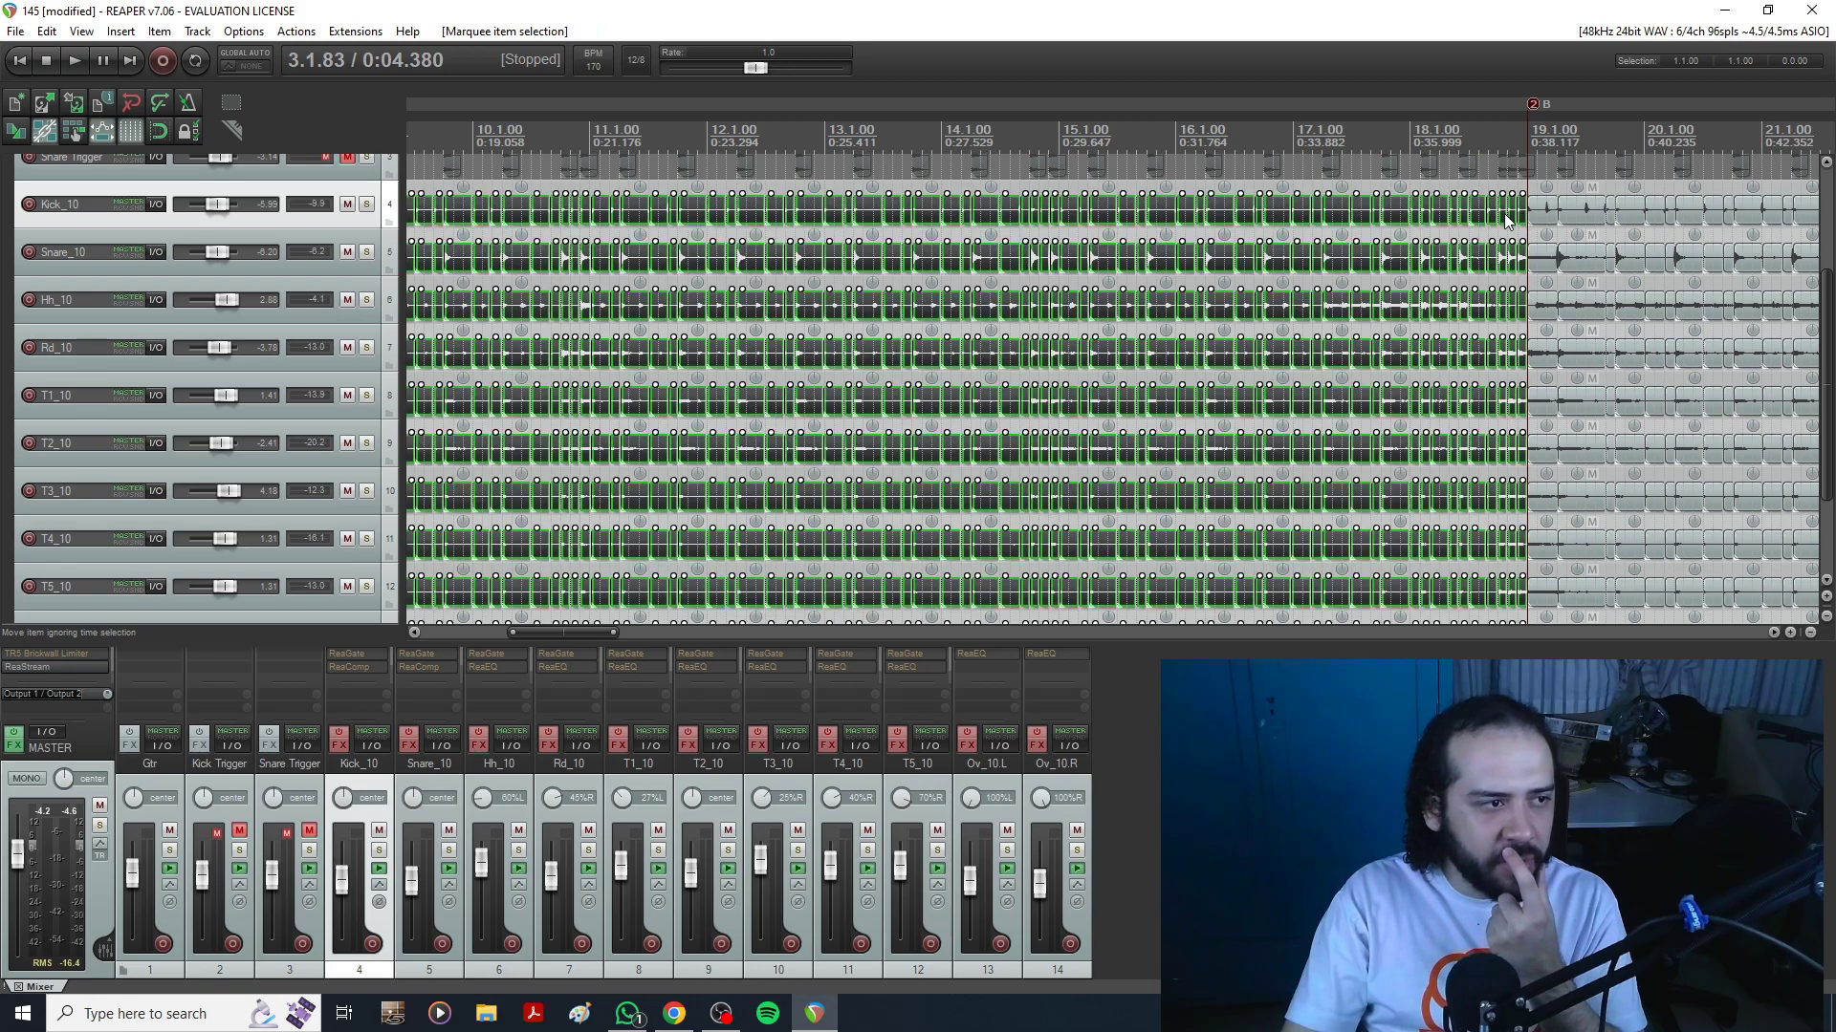
# Examine the selected drum slices across section A, from measure 3 to marker B at measure 19.
pyautogui.scroll(-5, 1511, 220)
pyautogui.scroll(8, 1156, 255)
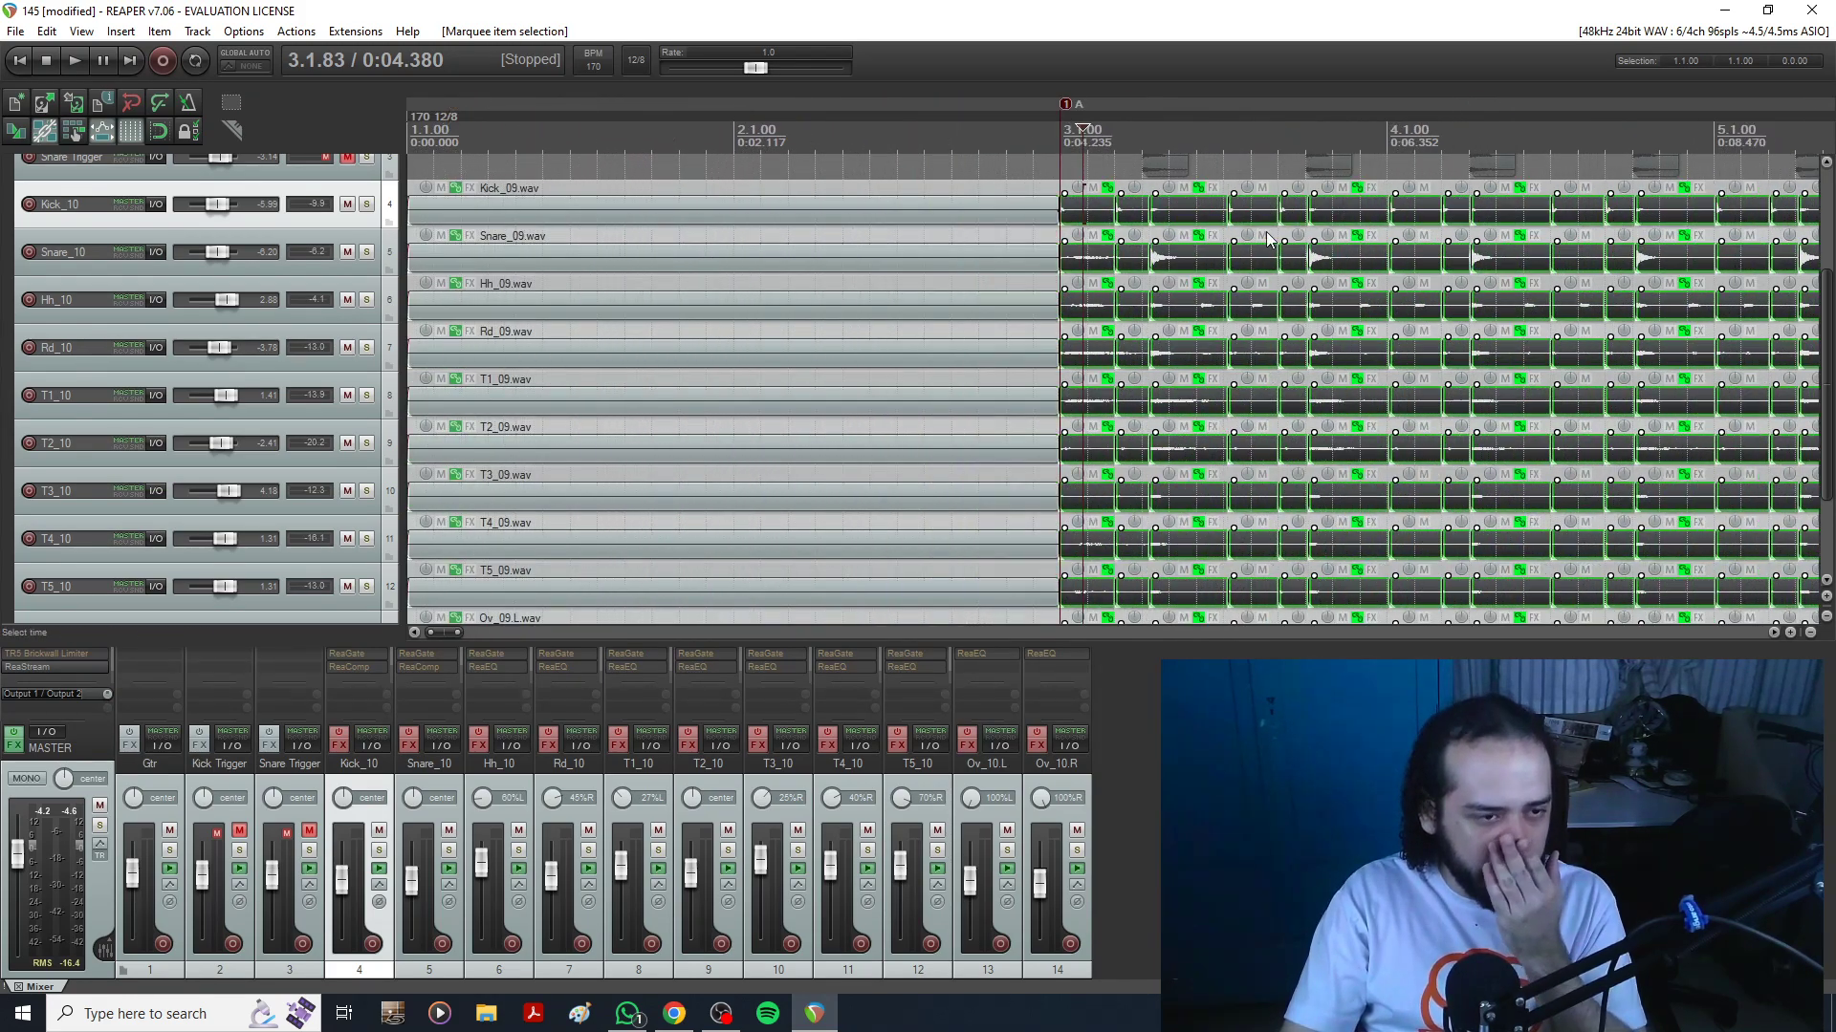
pyautogui.scroll(2, 1262, 224)
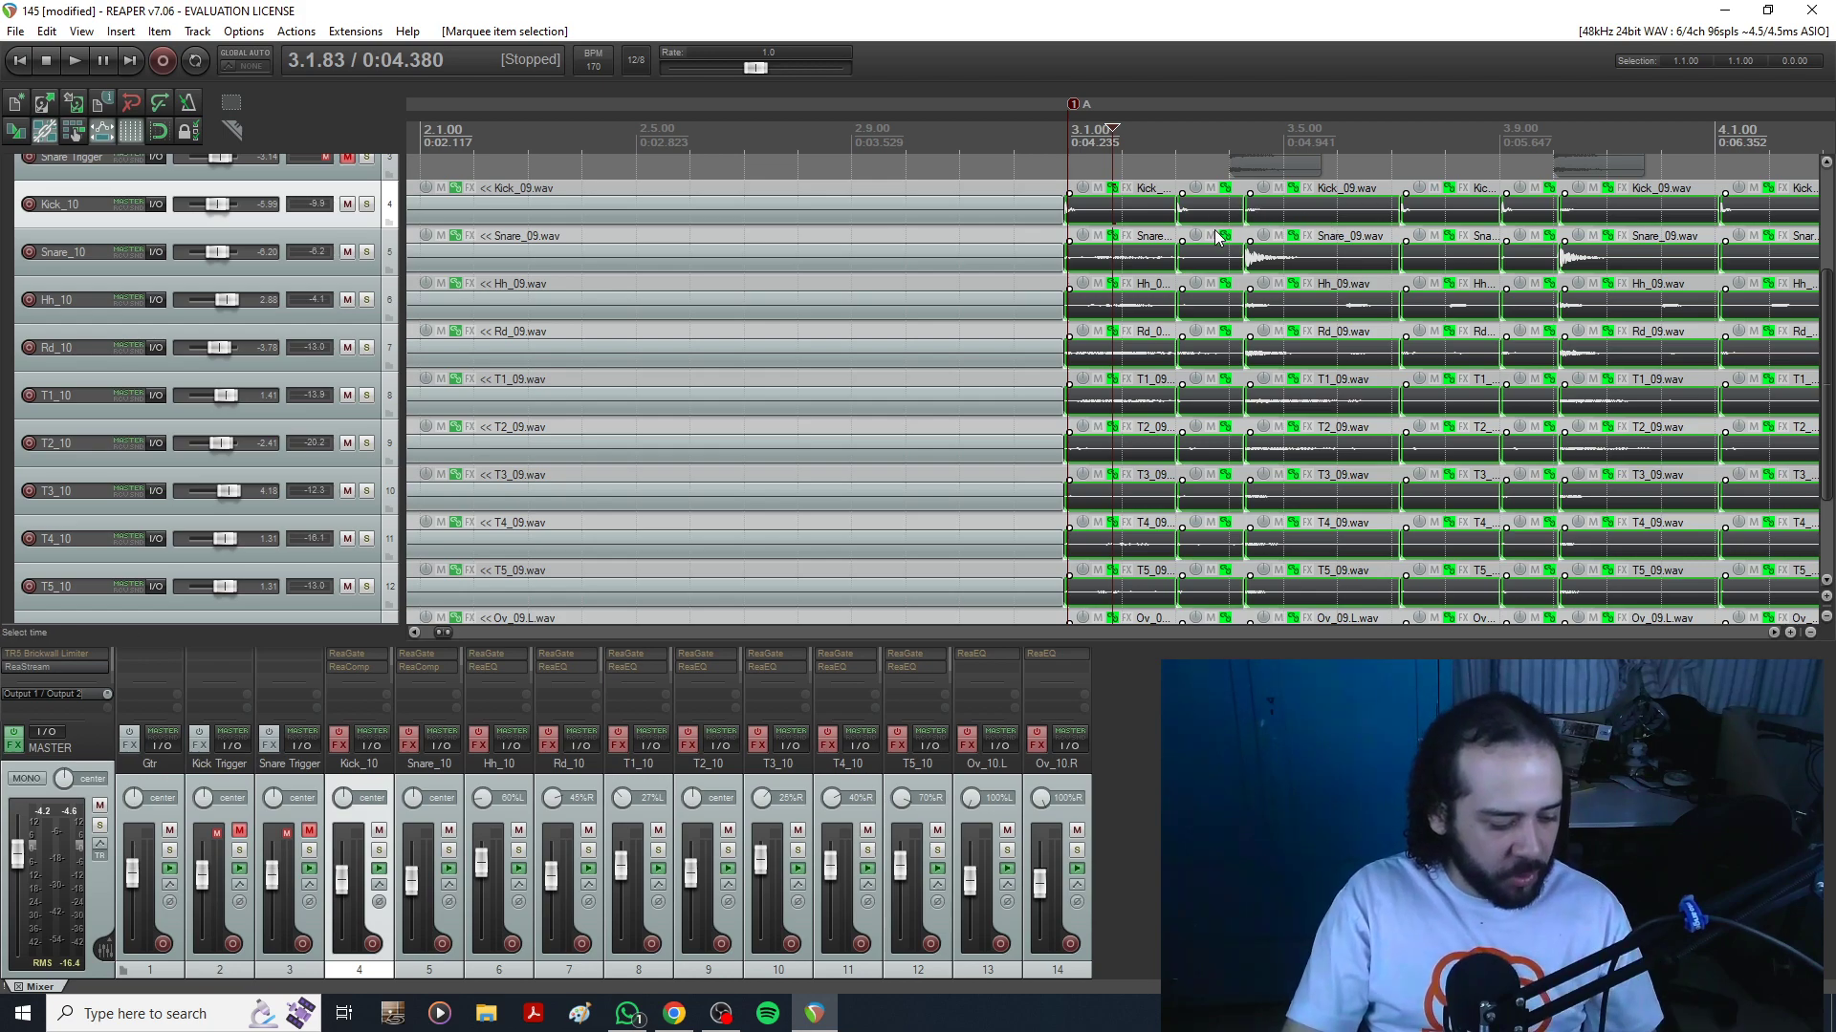
pyautogui.scroll(-2, 1476, 220)
pyautogui.moveTo(1609, 109); pyautogui.dragTo(805, 94)
pyautogui.moveTo(1487, 87); pyautogui.dragTo(850, 76)
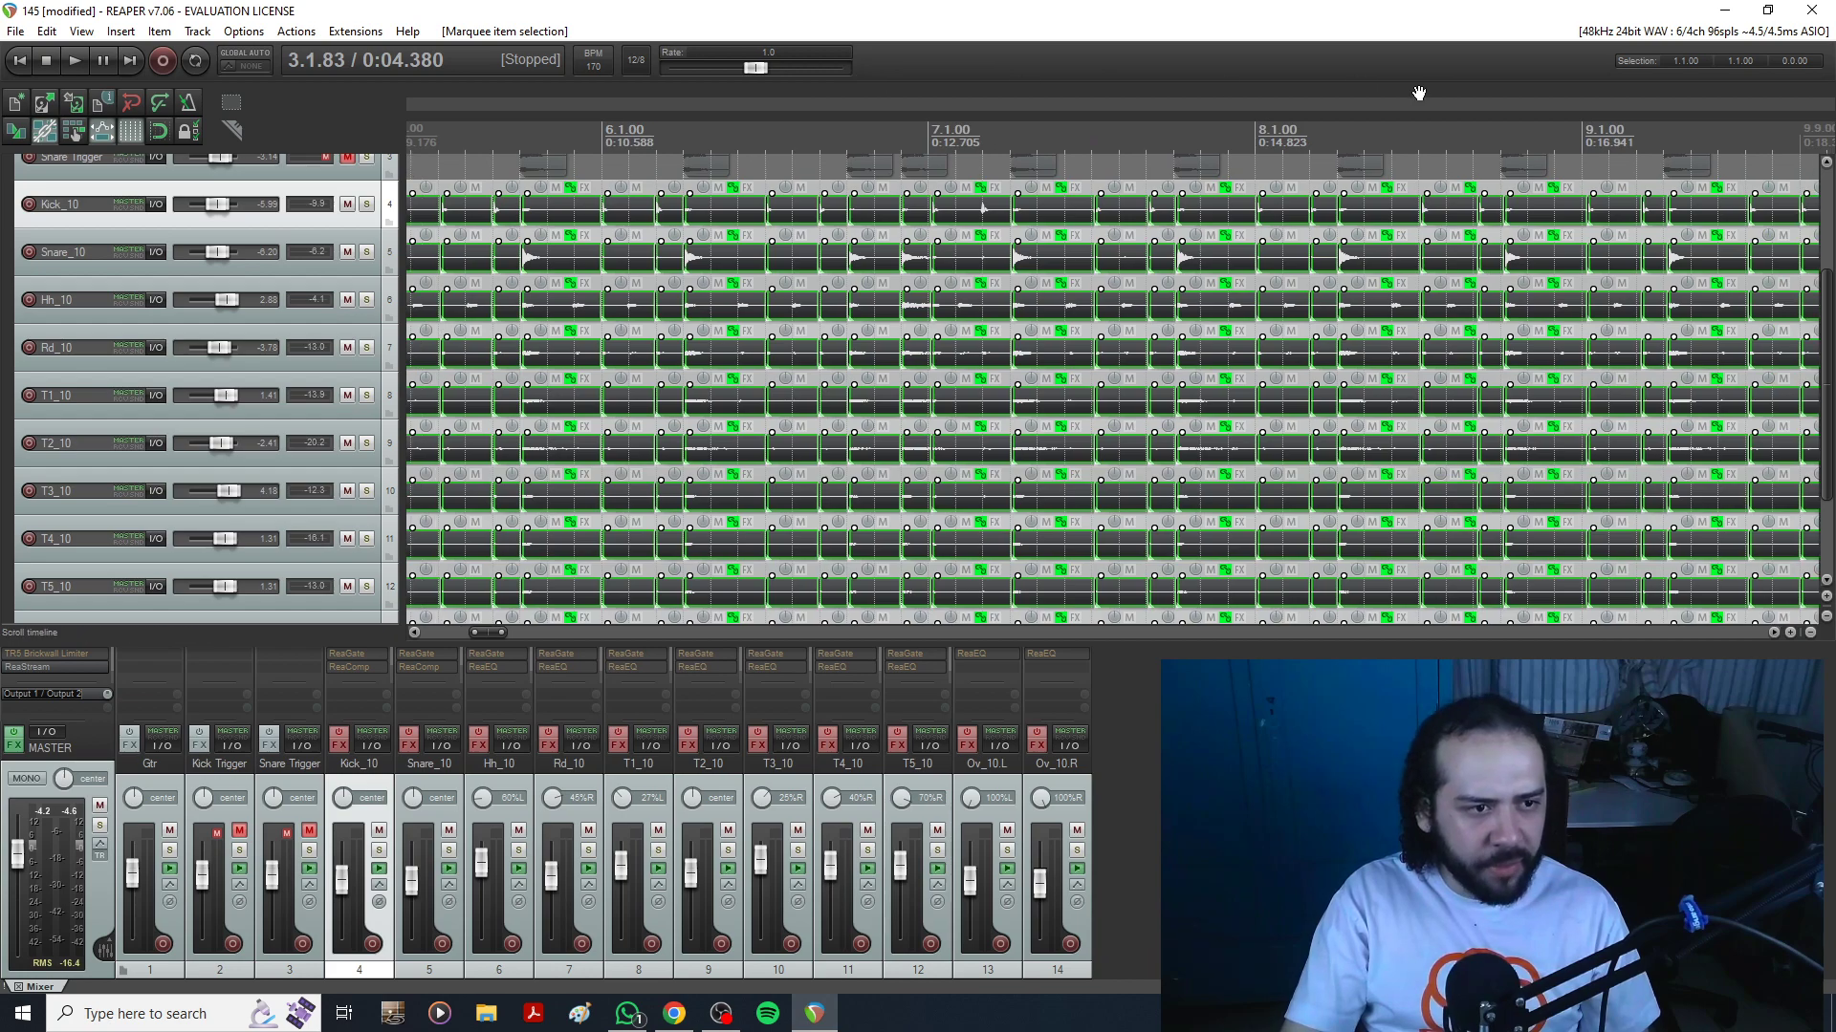
pyautogui.moveTo(1446, 88); pyautogui.dragTo(803, 100)
pyautogui.moveTo(1568, 98); pyautogui.dragTo(934, 91)
pyautogui.moveTo(1606, 107); pyautogui.dragTo(787, 105)
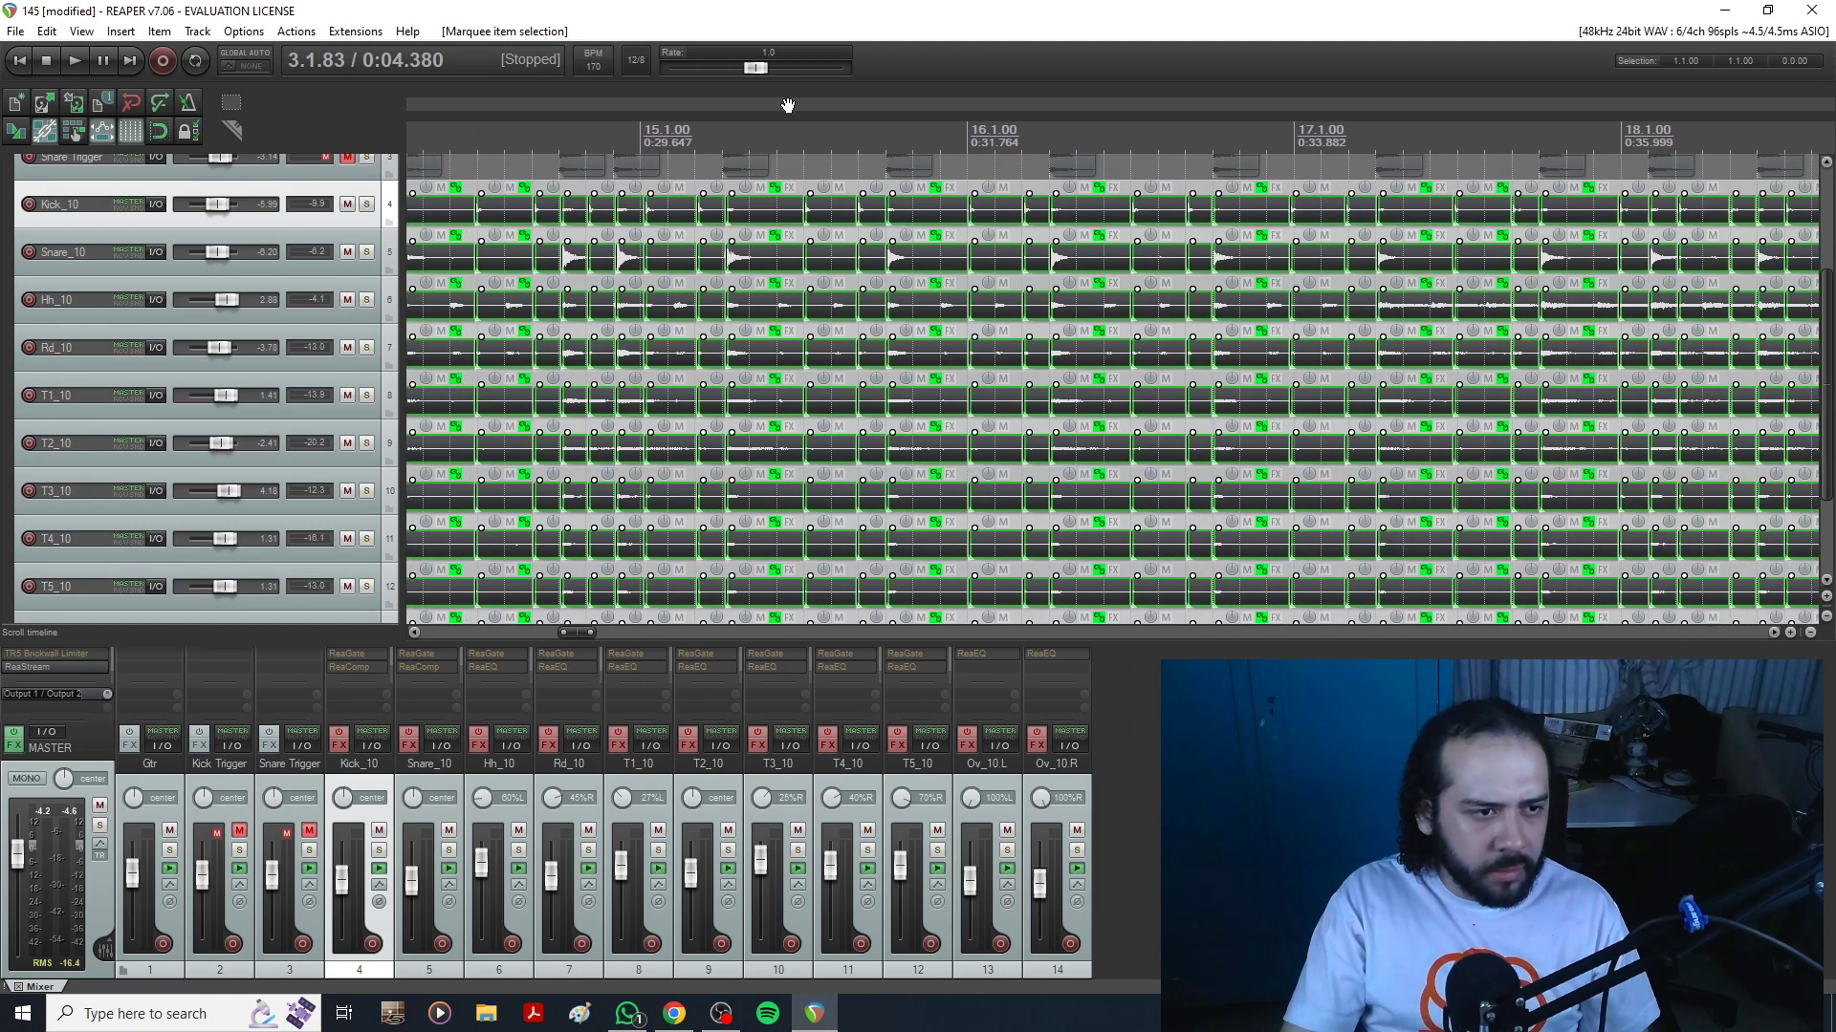
pyautogui.moveTo(1538, 101); pyautogui.dragTo(936, 87)
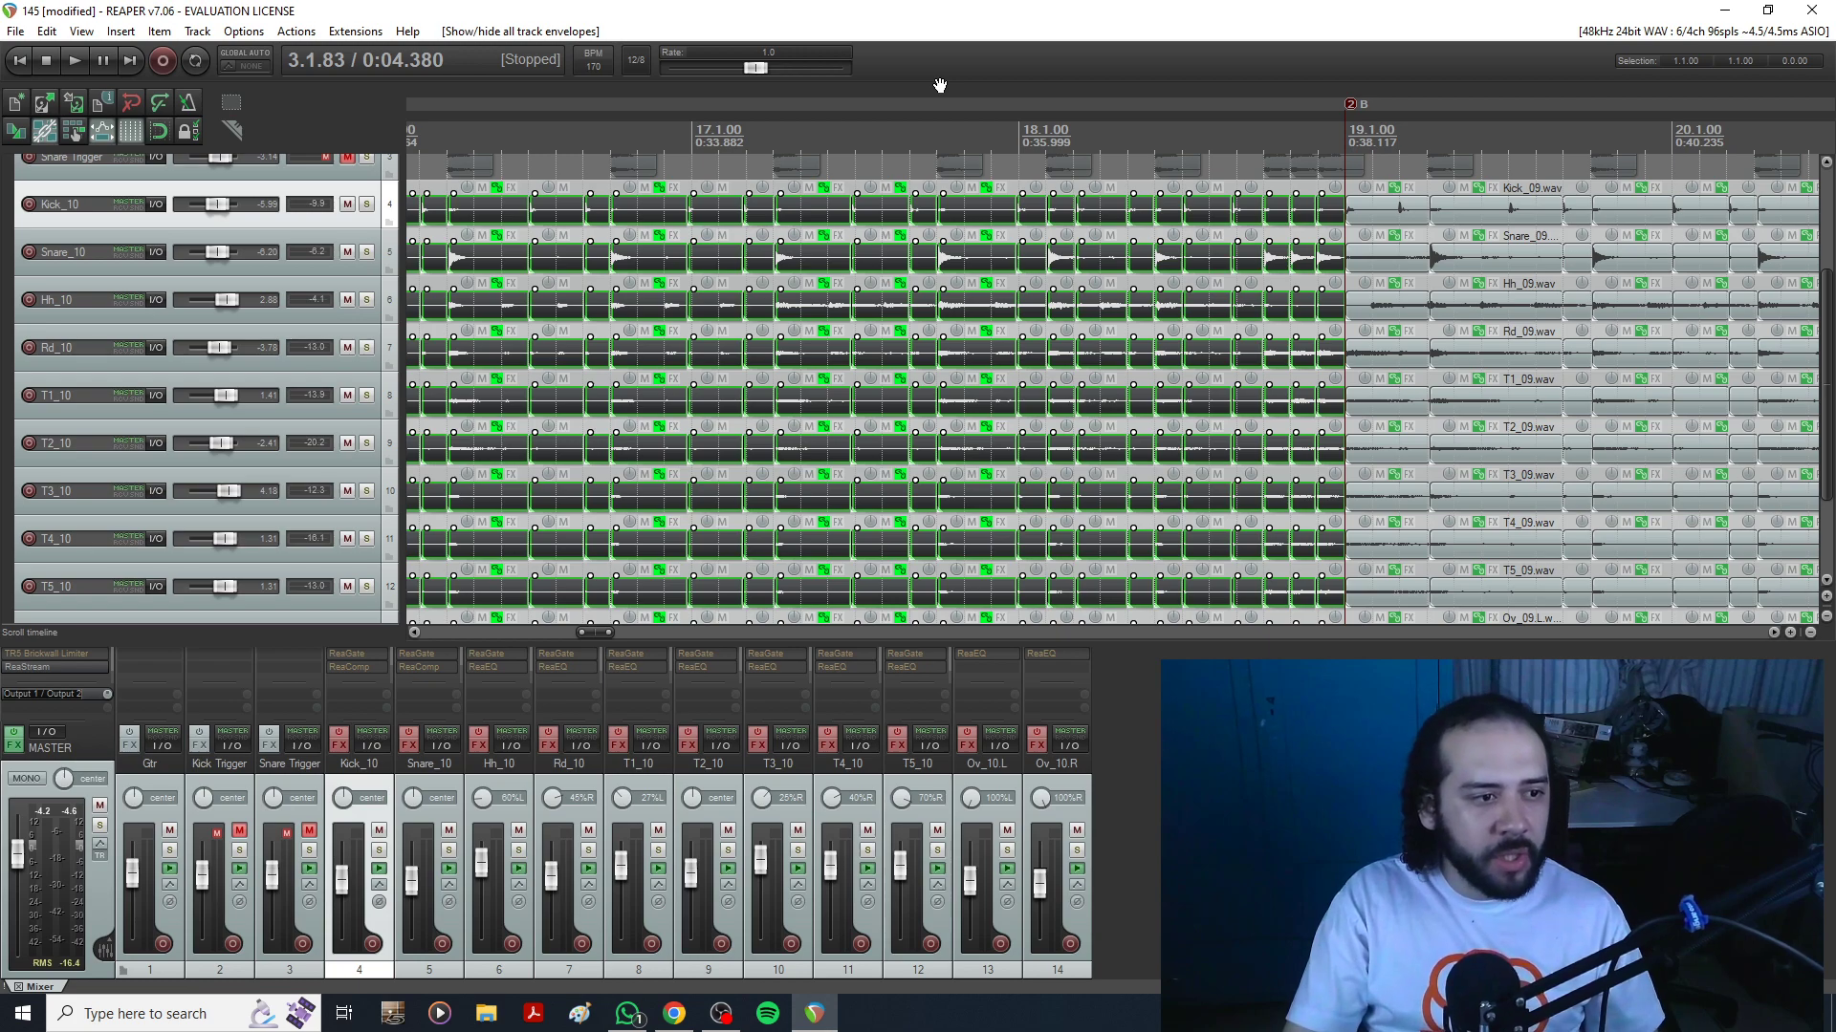
# Check the project's undo history and close it.
pyautogui.click(970, 86)
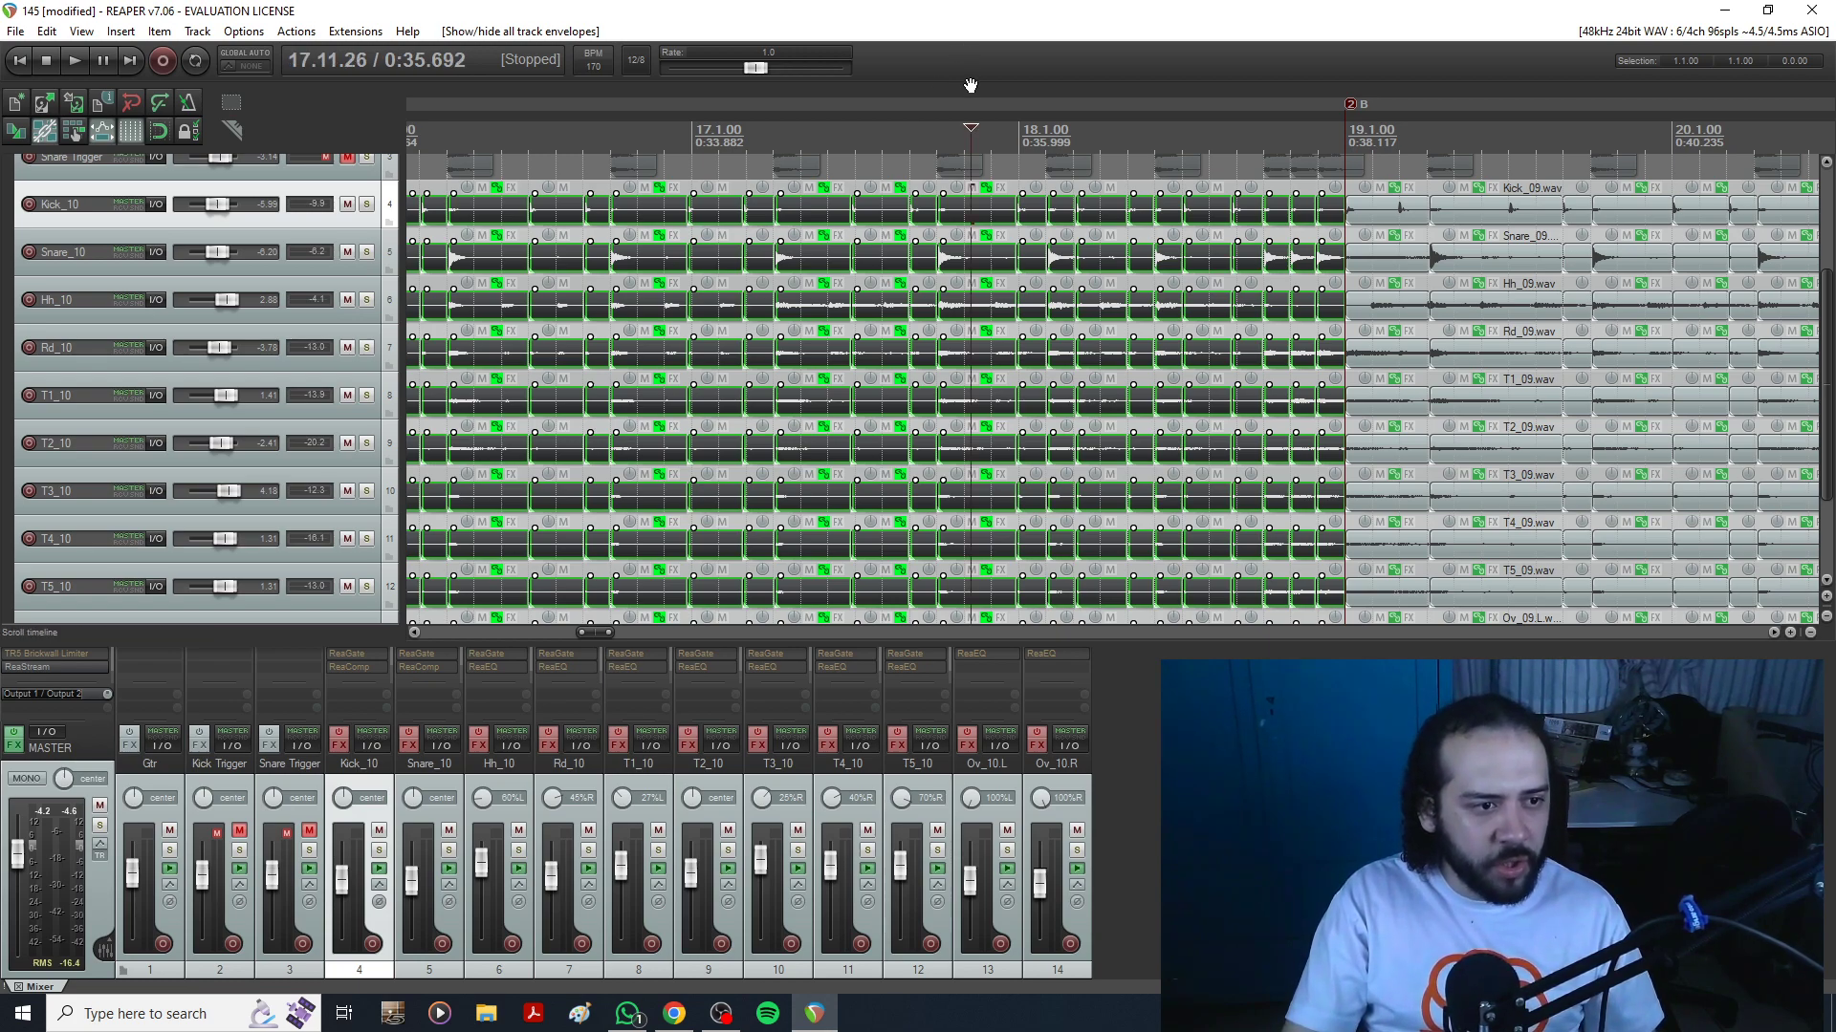
pyautogui.hotkey('ctrl', 'alt', 'z')
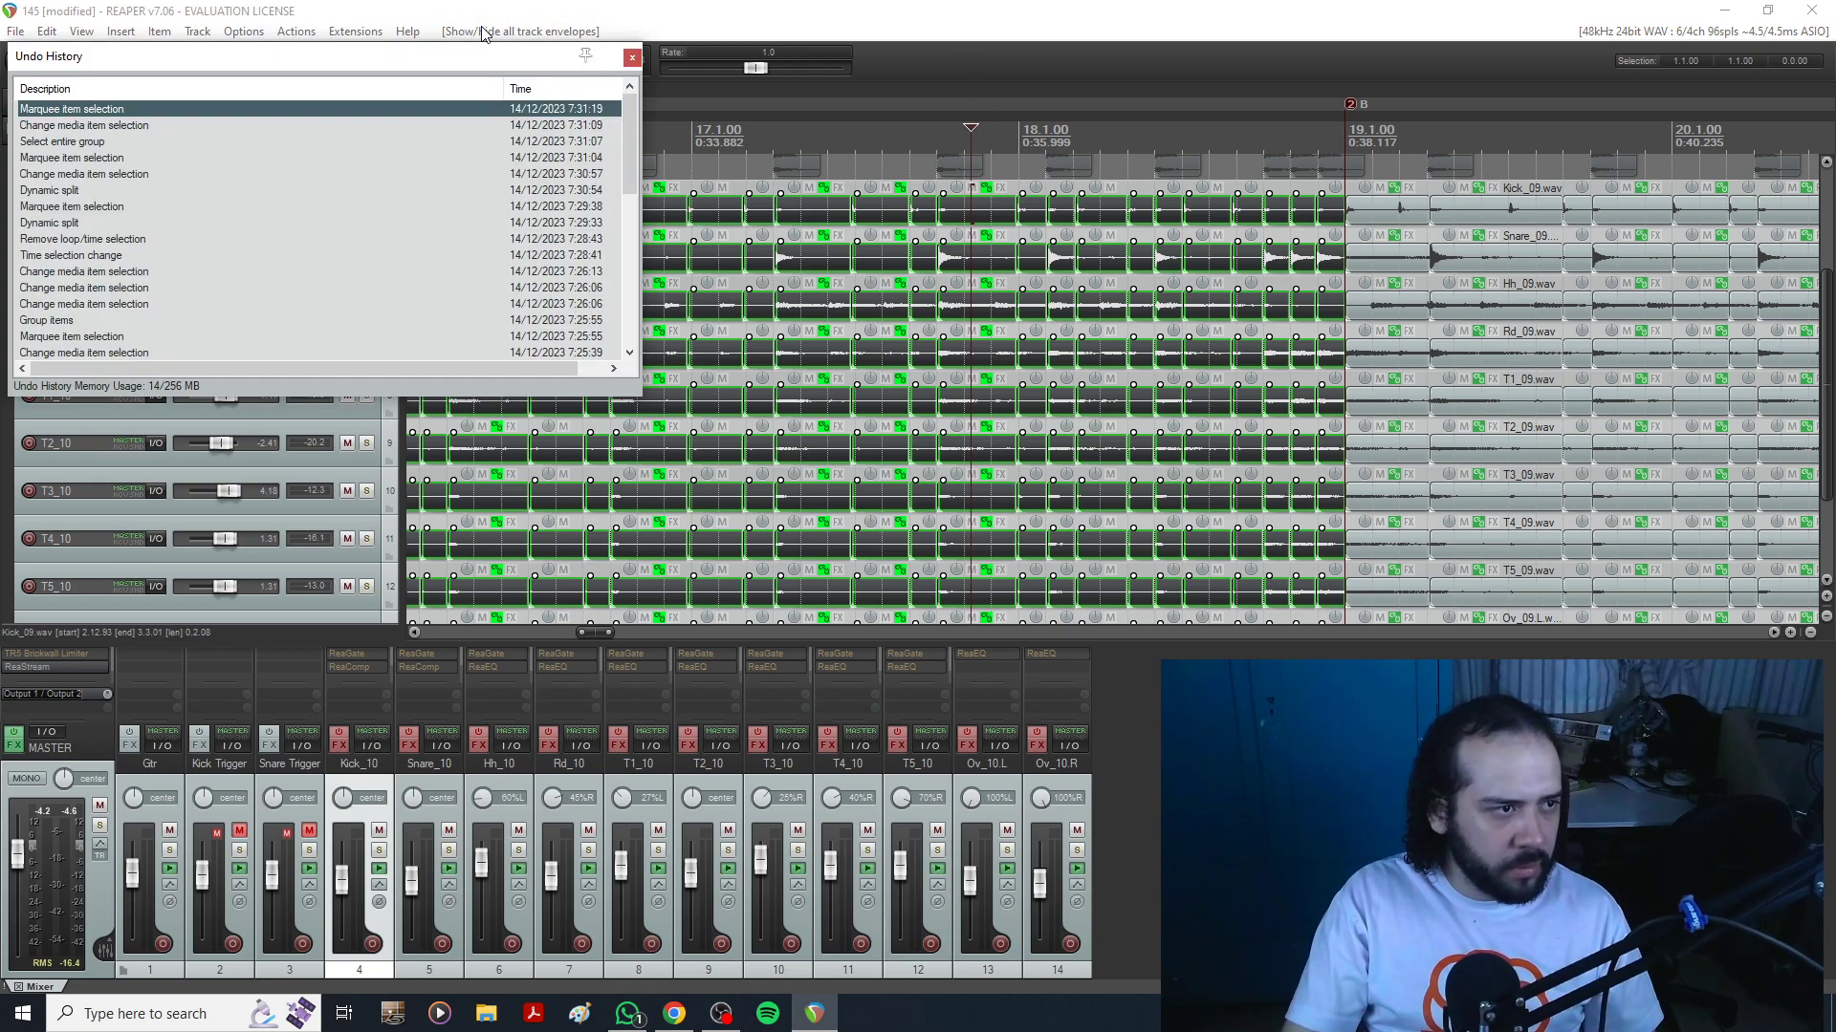
pyautogui.click(632, 57)
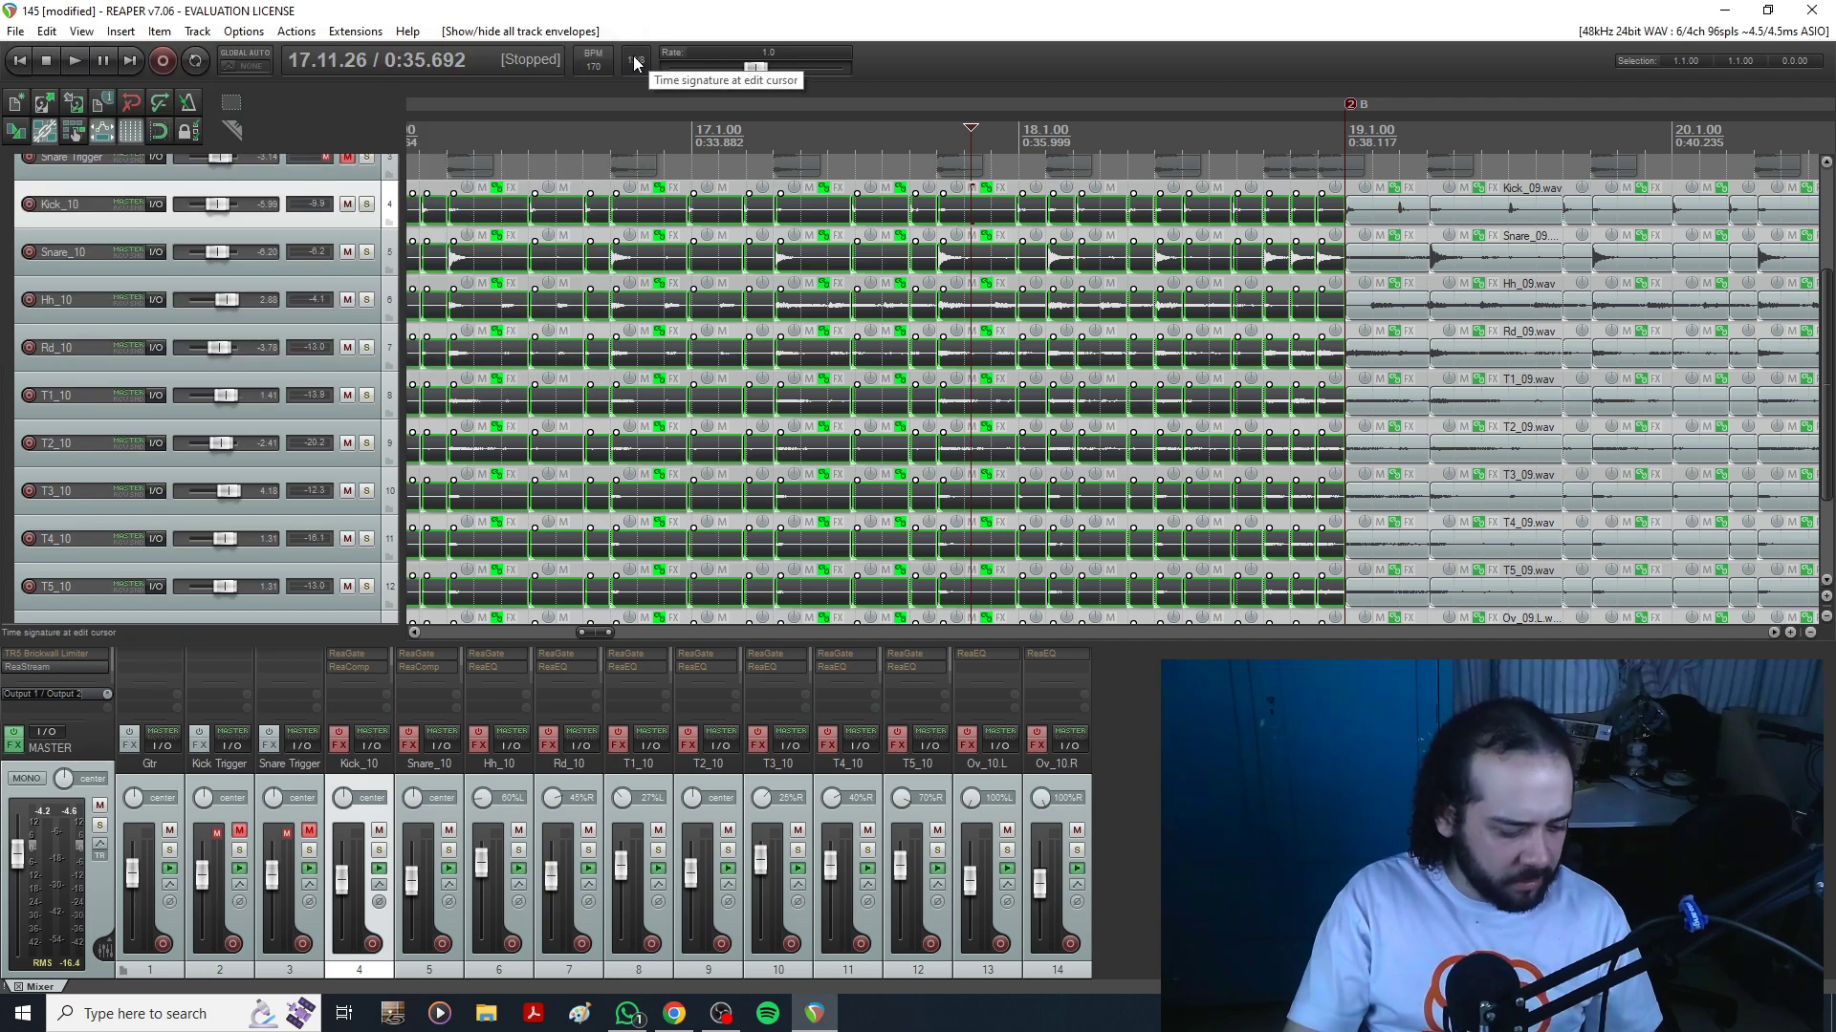
# Search the action list for "quant" to look up the item quantize command, and close the list.
pyautogui.click(296, 31)
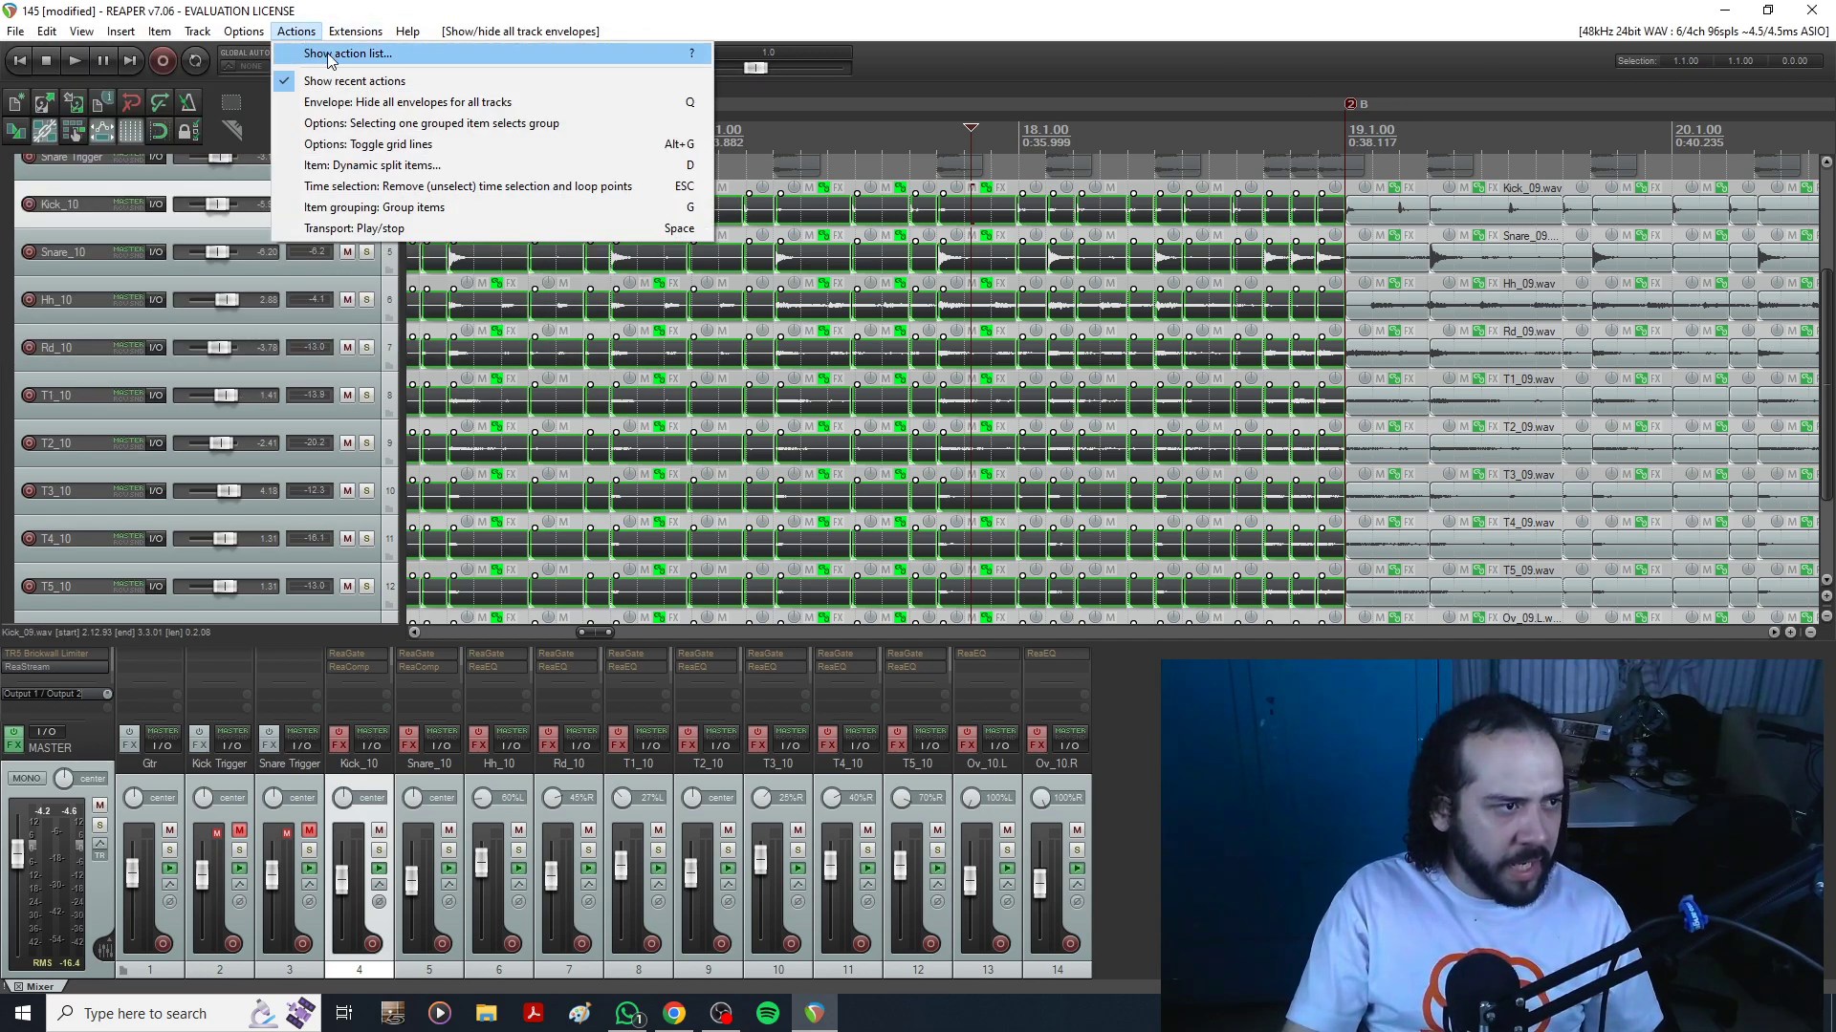
pyautogui.click(357, 55)
pyautogui.write('quam')
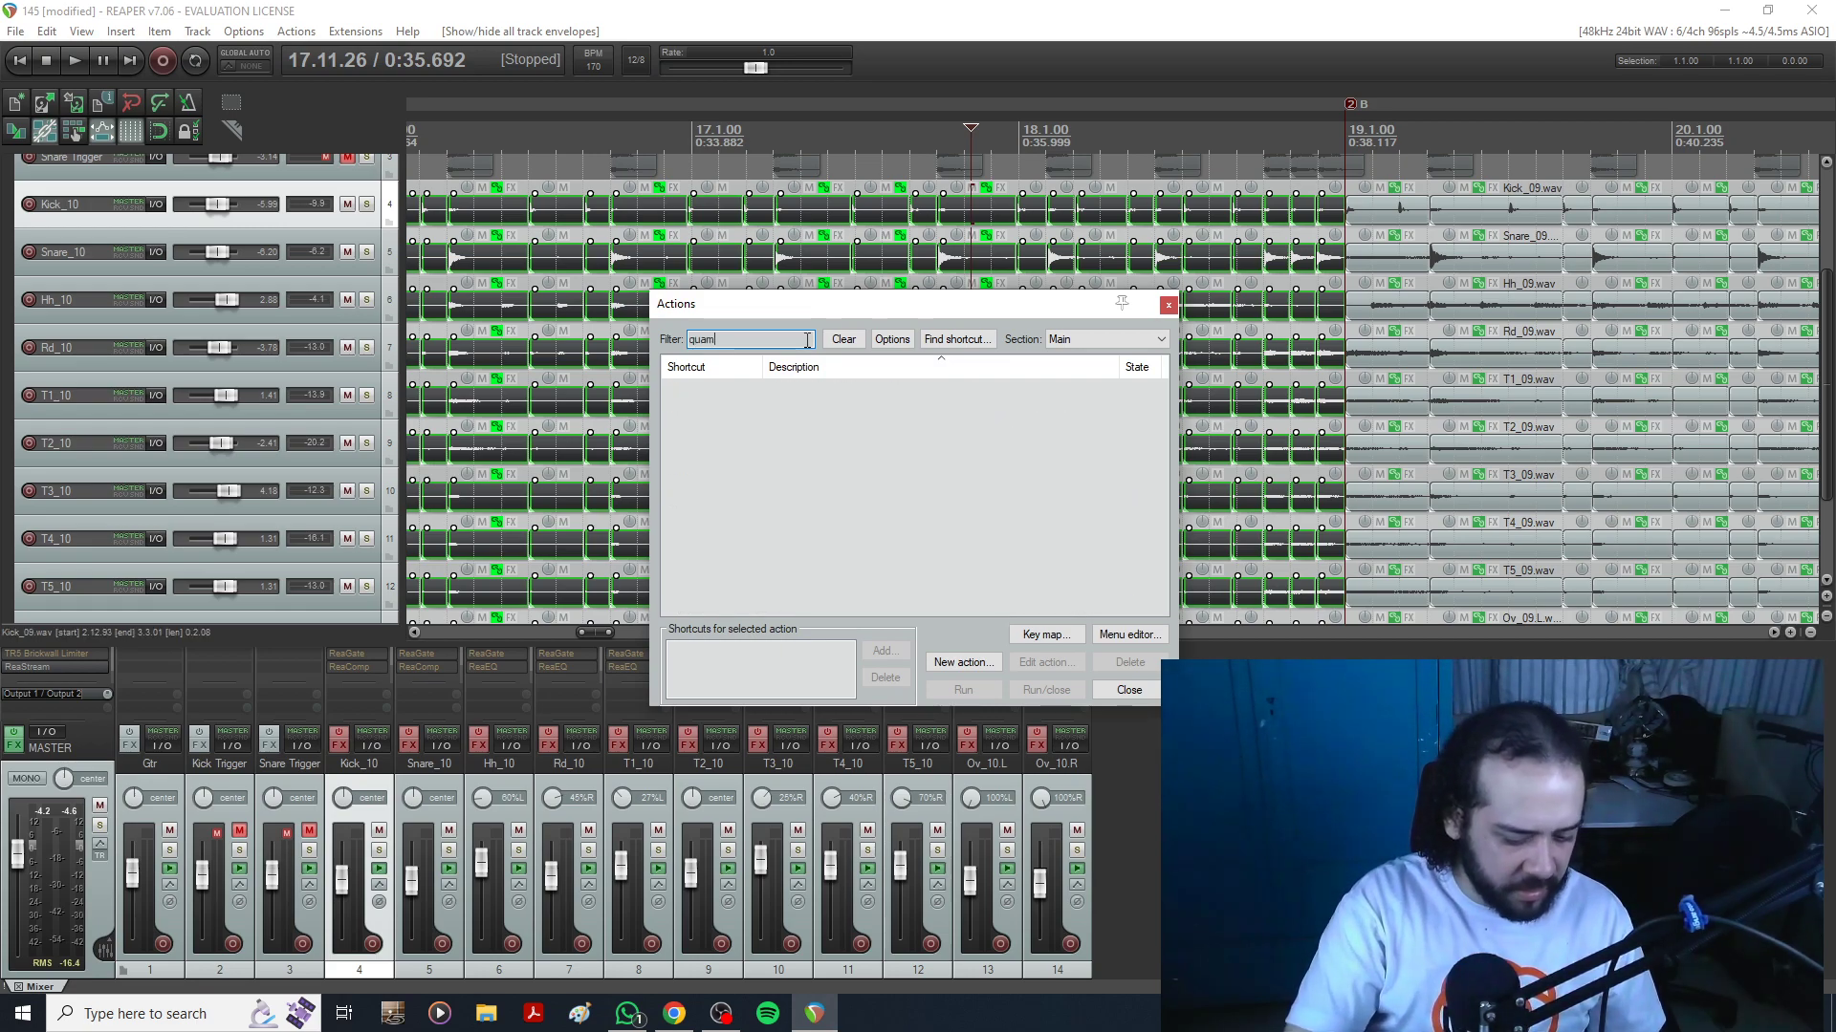
pyautogui.press('BackSpace')
pyautogui.write('nt')
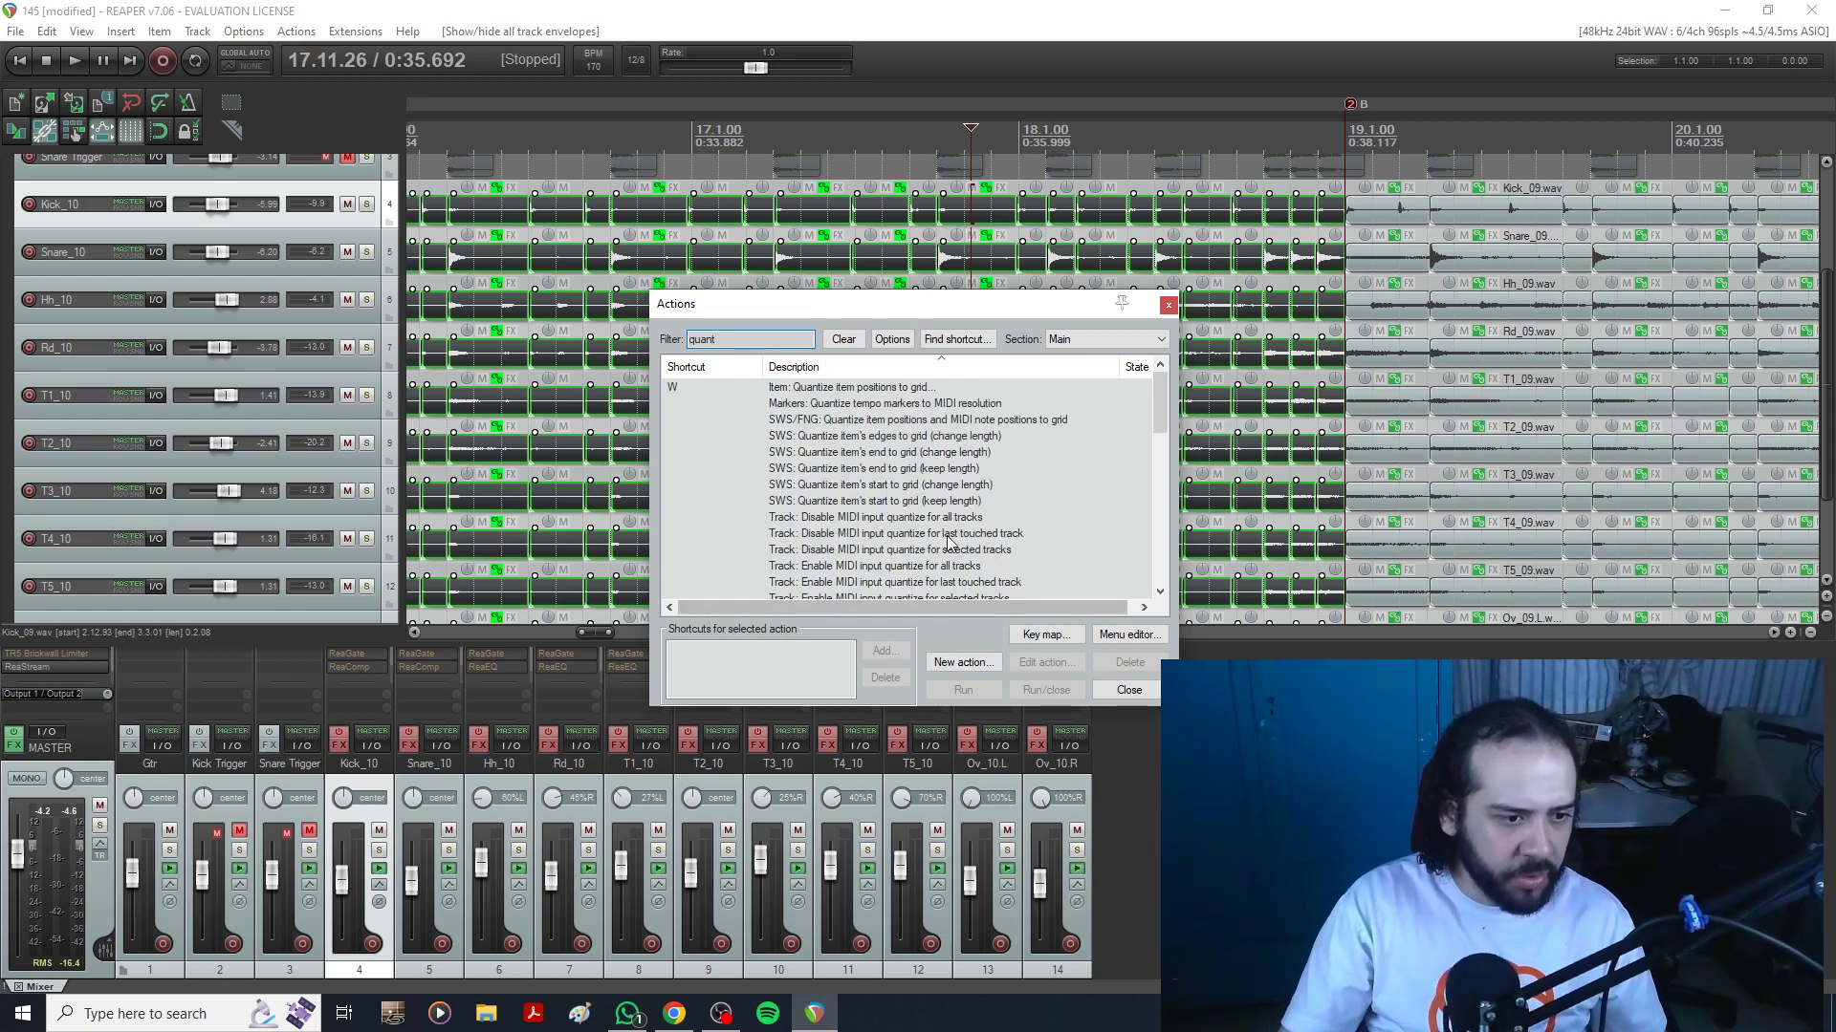
pyautogui.click(1148, 690)
# Quantize the selected item positions to 1/8 notes, with grouped items moved along with the selected ones.
pyautogui.press('w')
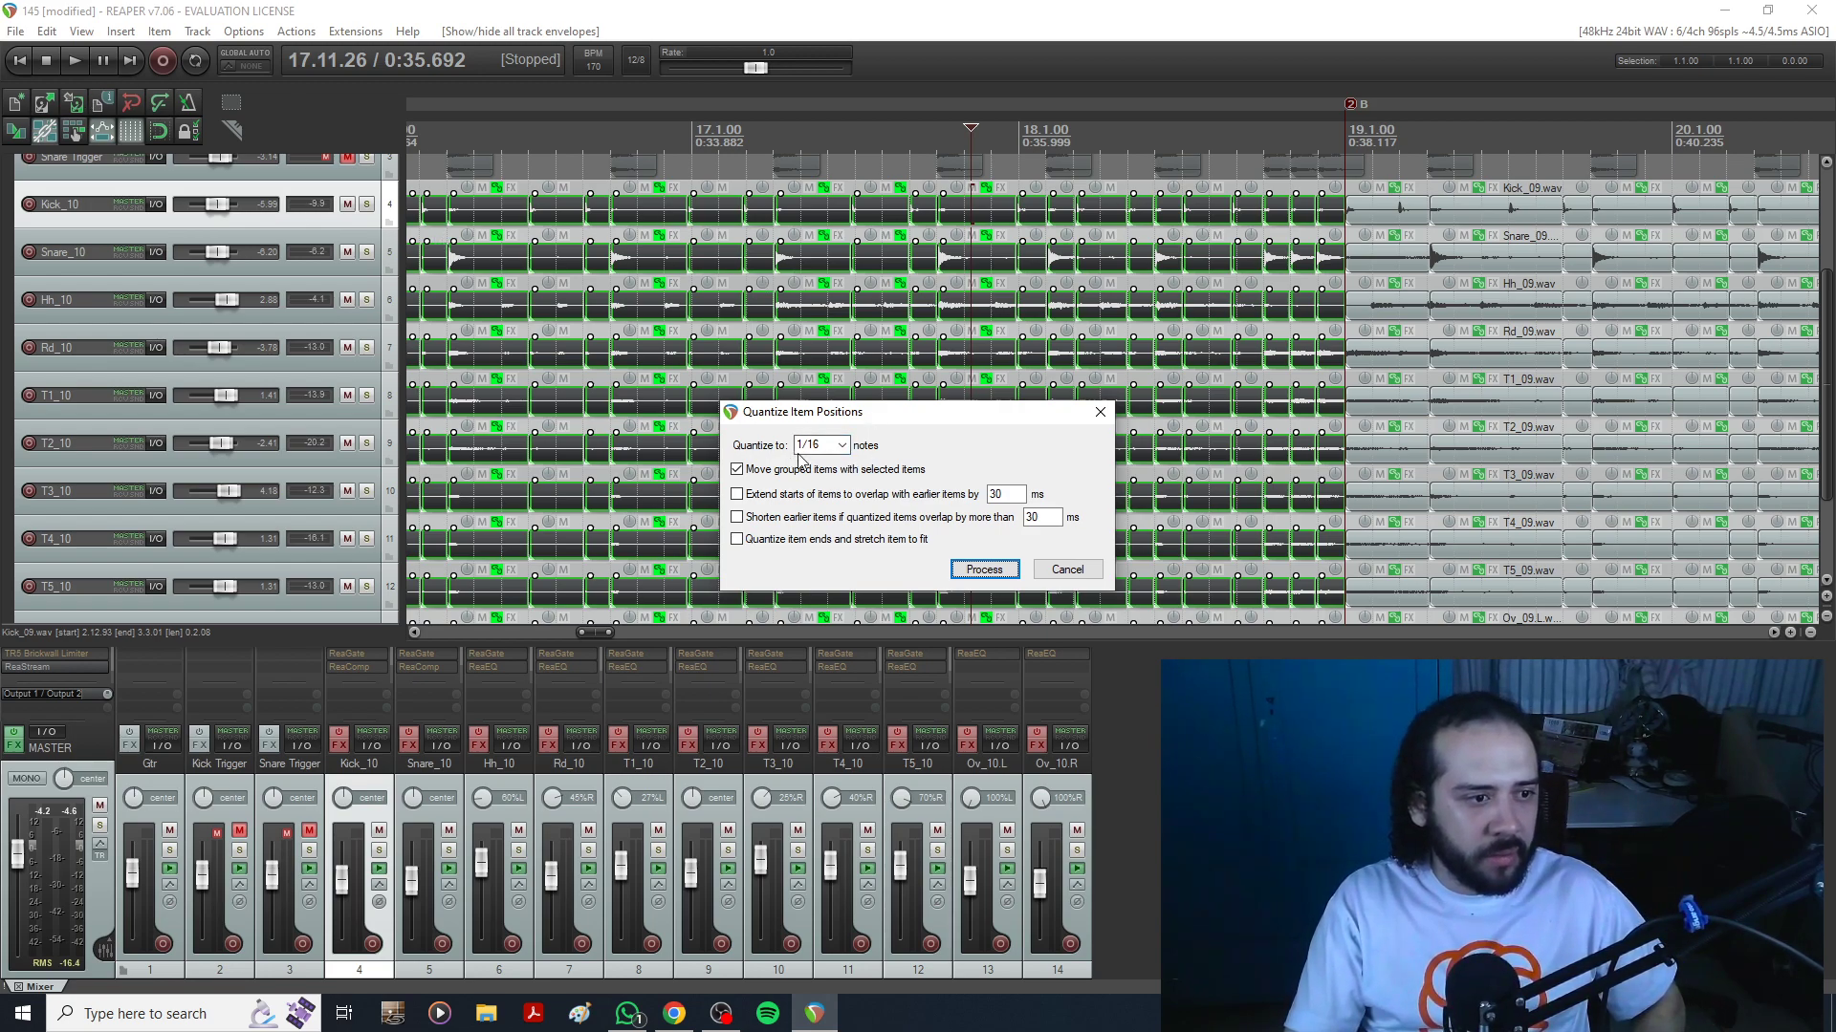
pyautogui.click(847, 450)
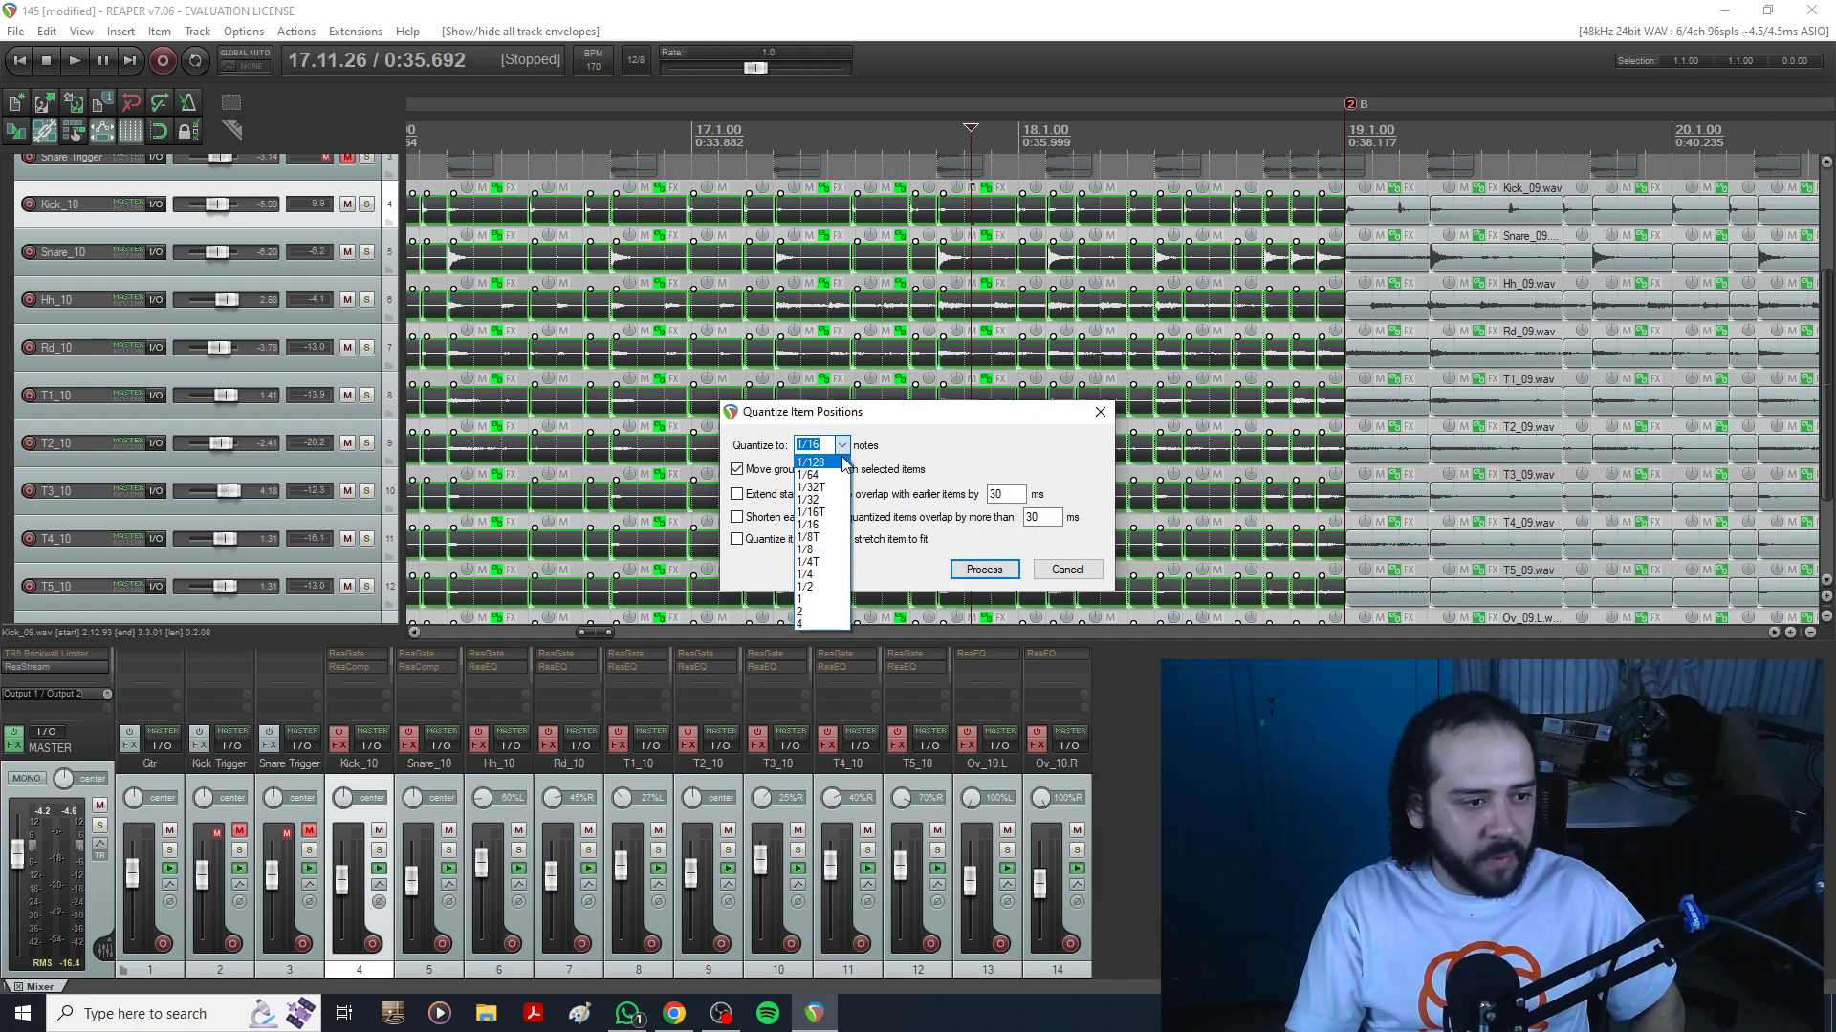
pyautogui.click(838, 551)
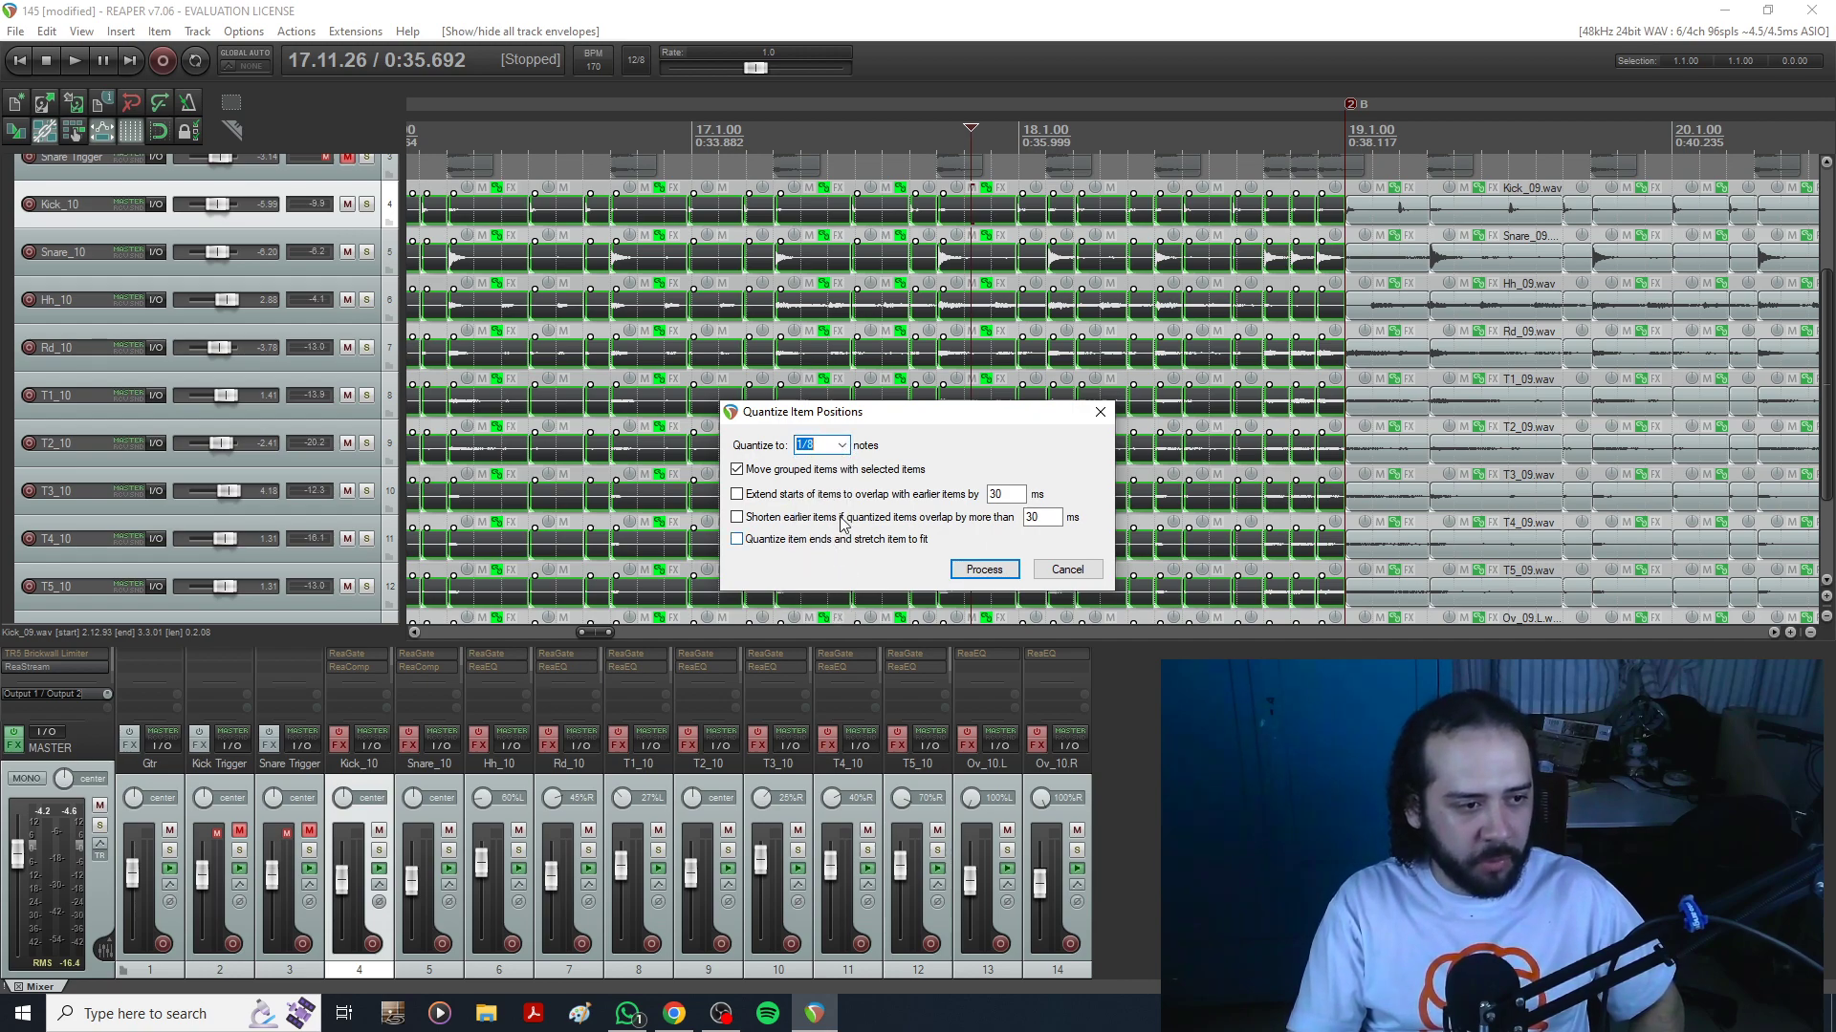
pyautogui.click(982, 570)
# Deselect the items and play back the quantized drums from just before marker A at measure 3.
pyautogui.click(19, 60)
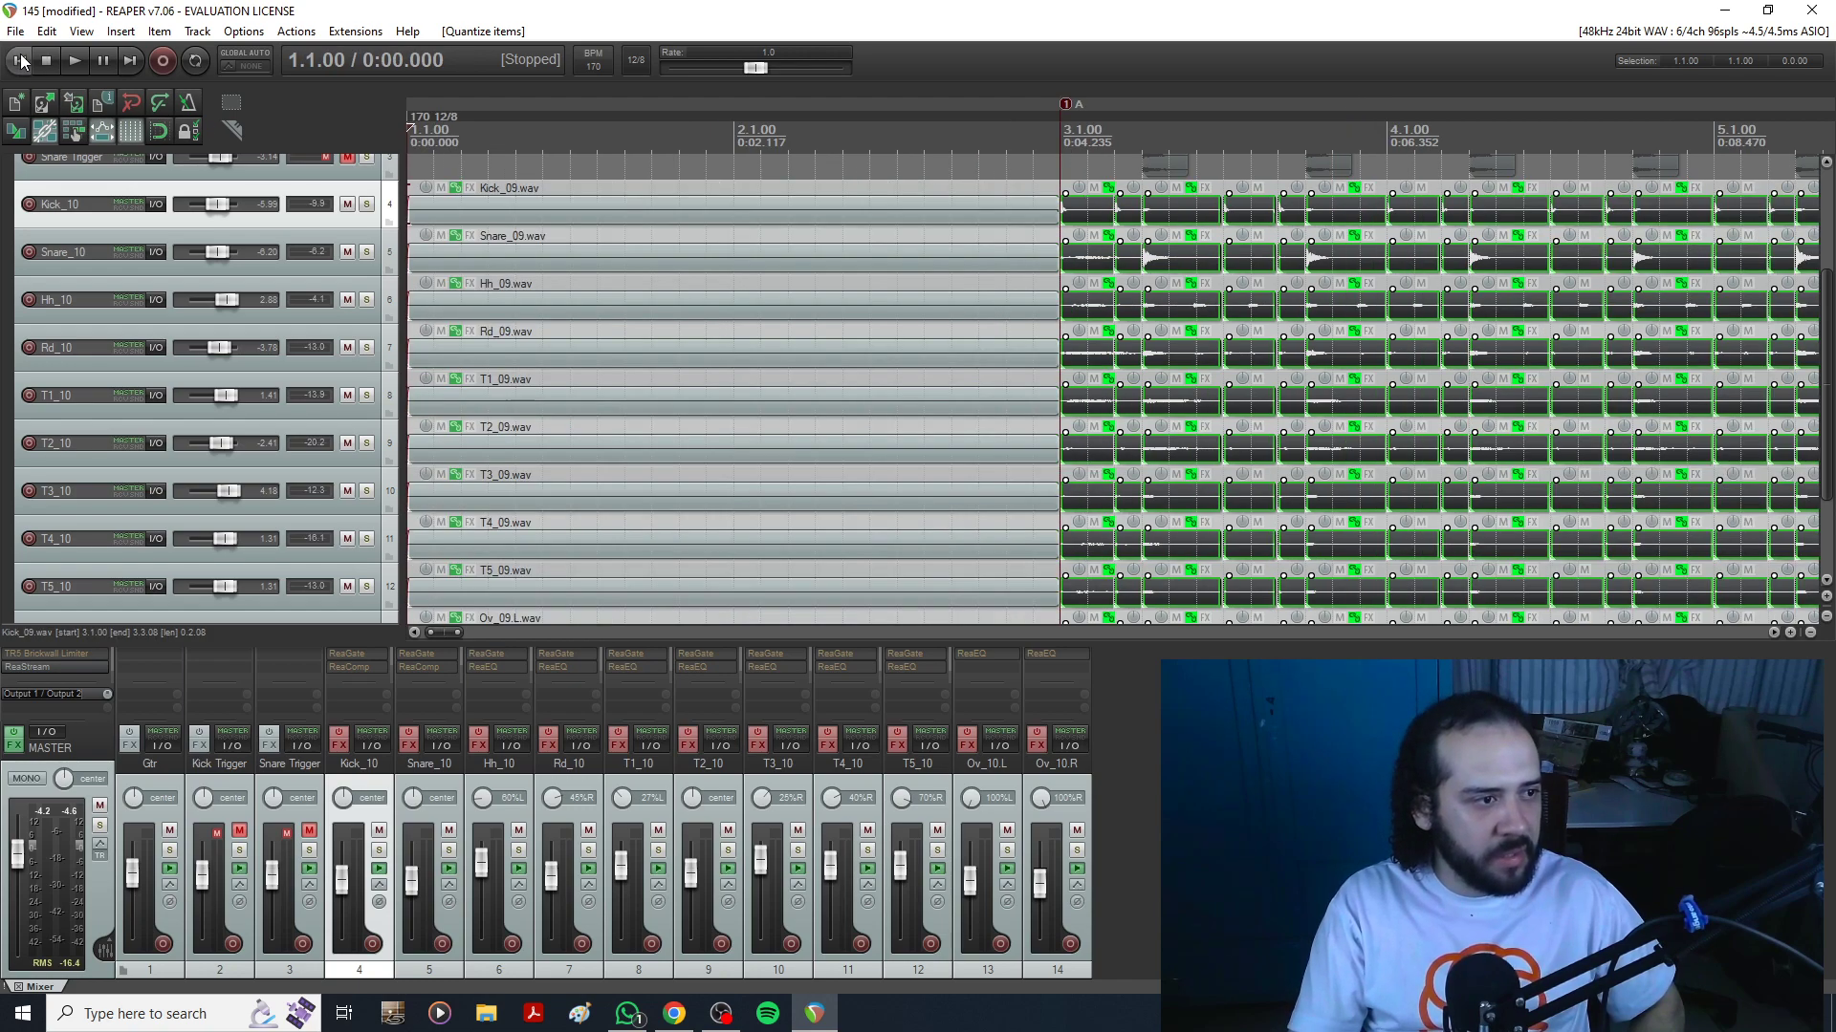
pyautogui.click(1018, 164)
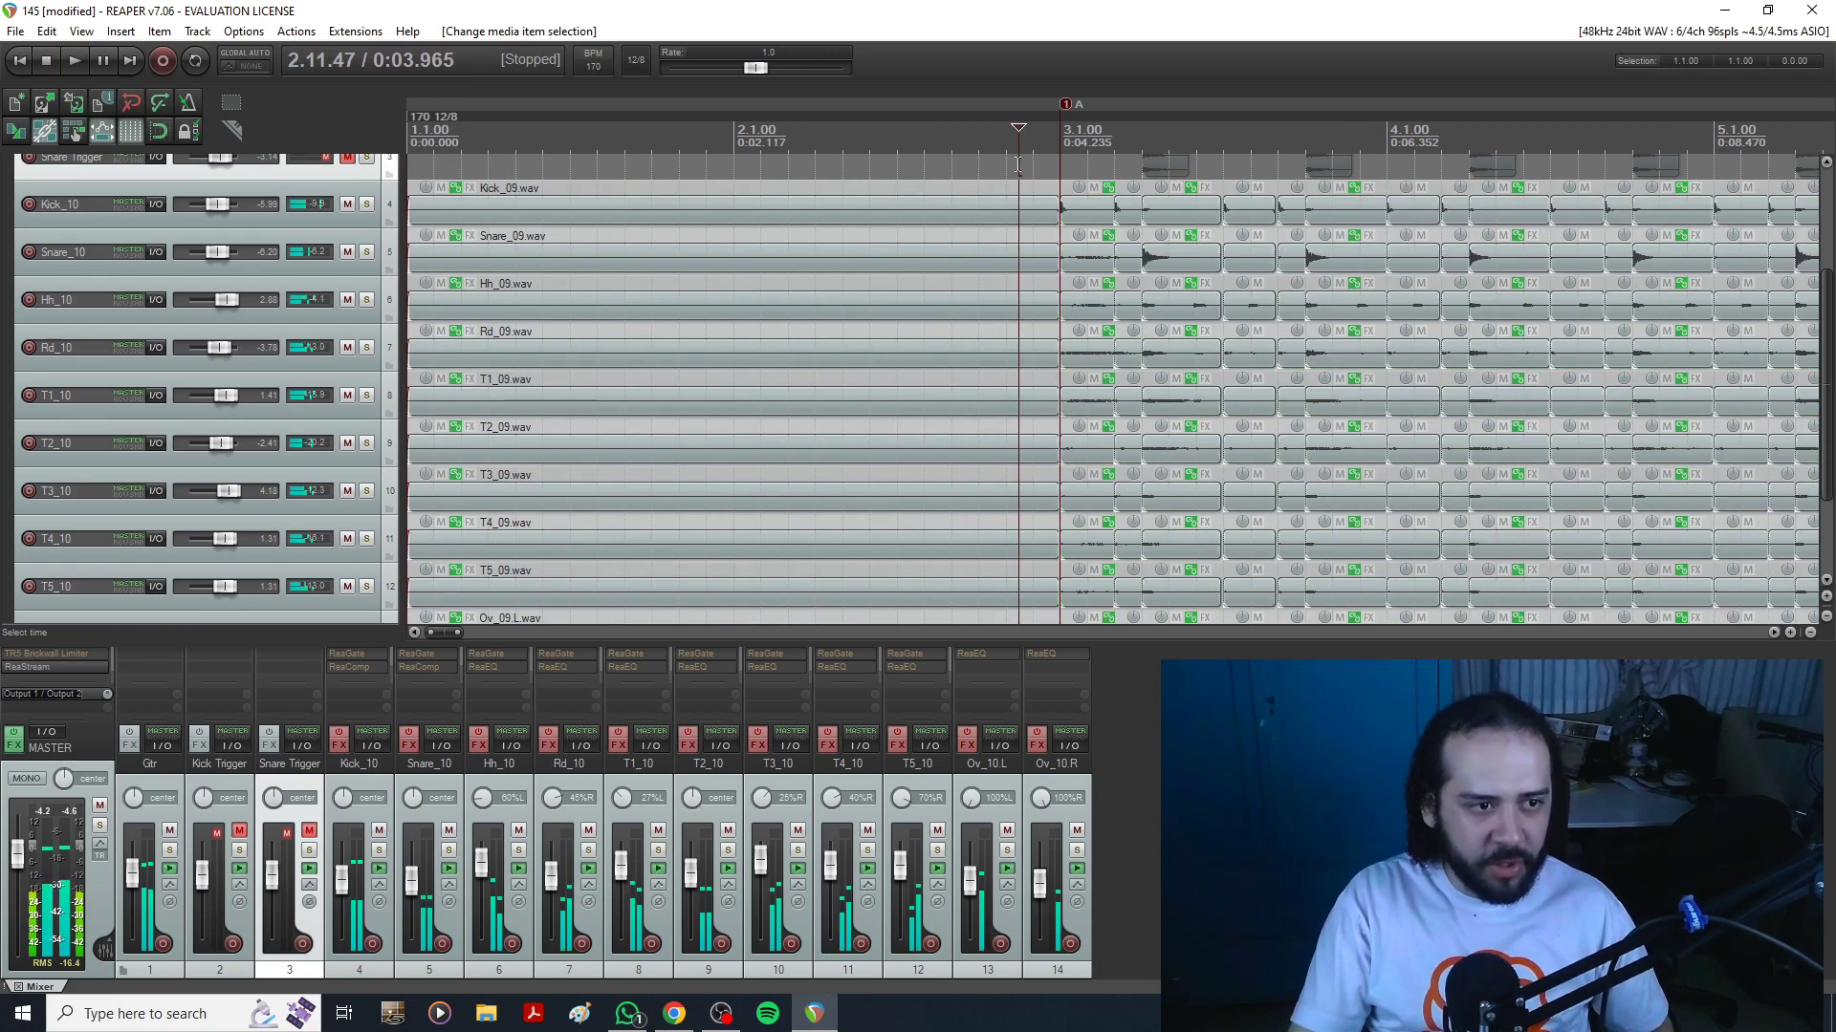
pyautogui.press('space')
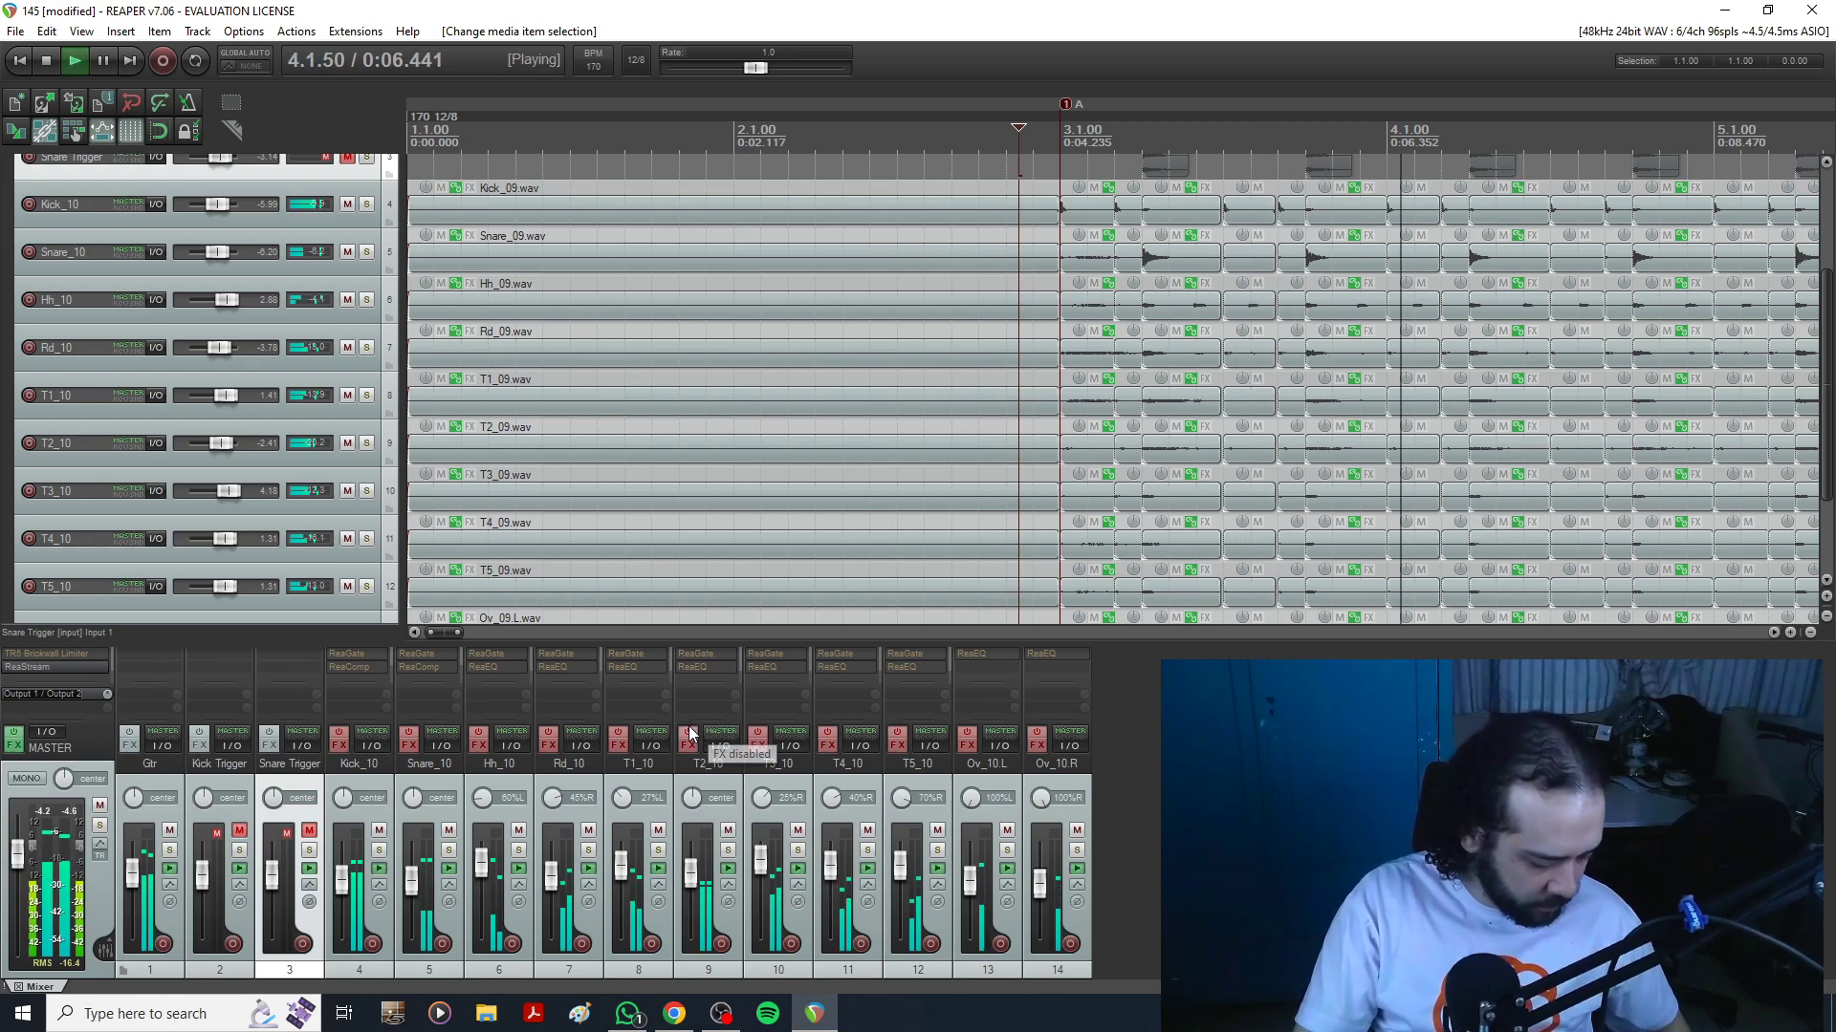
pyautogui.scroll(-3, 1190, 466)
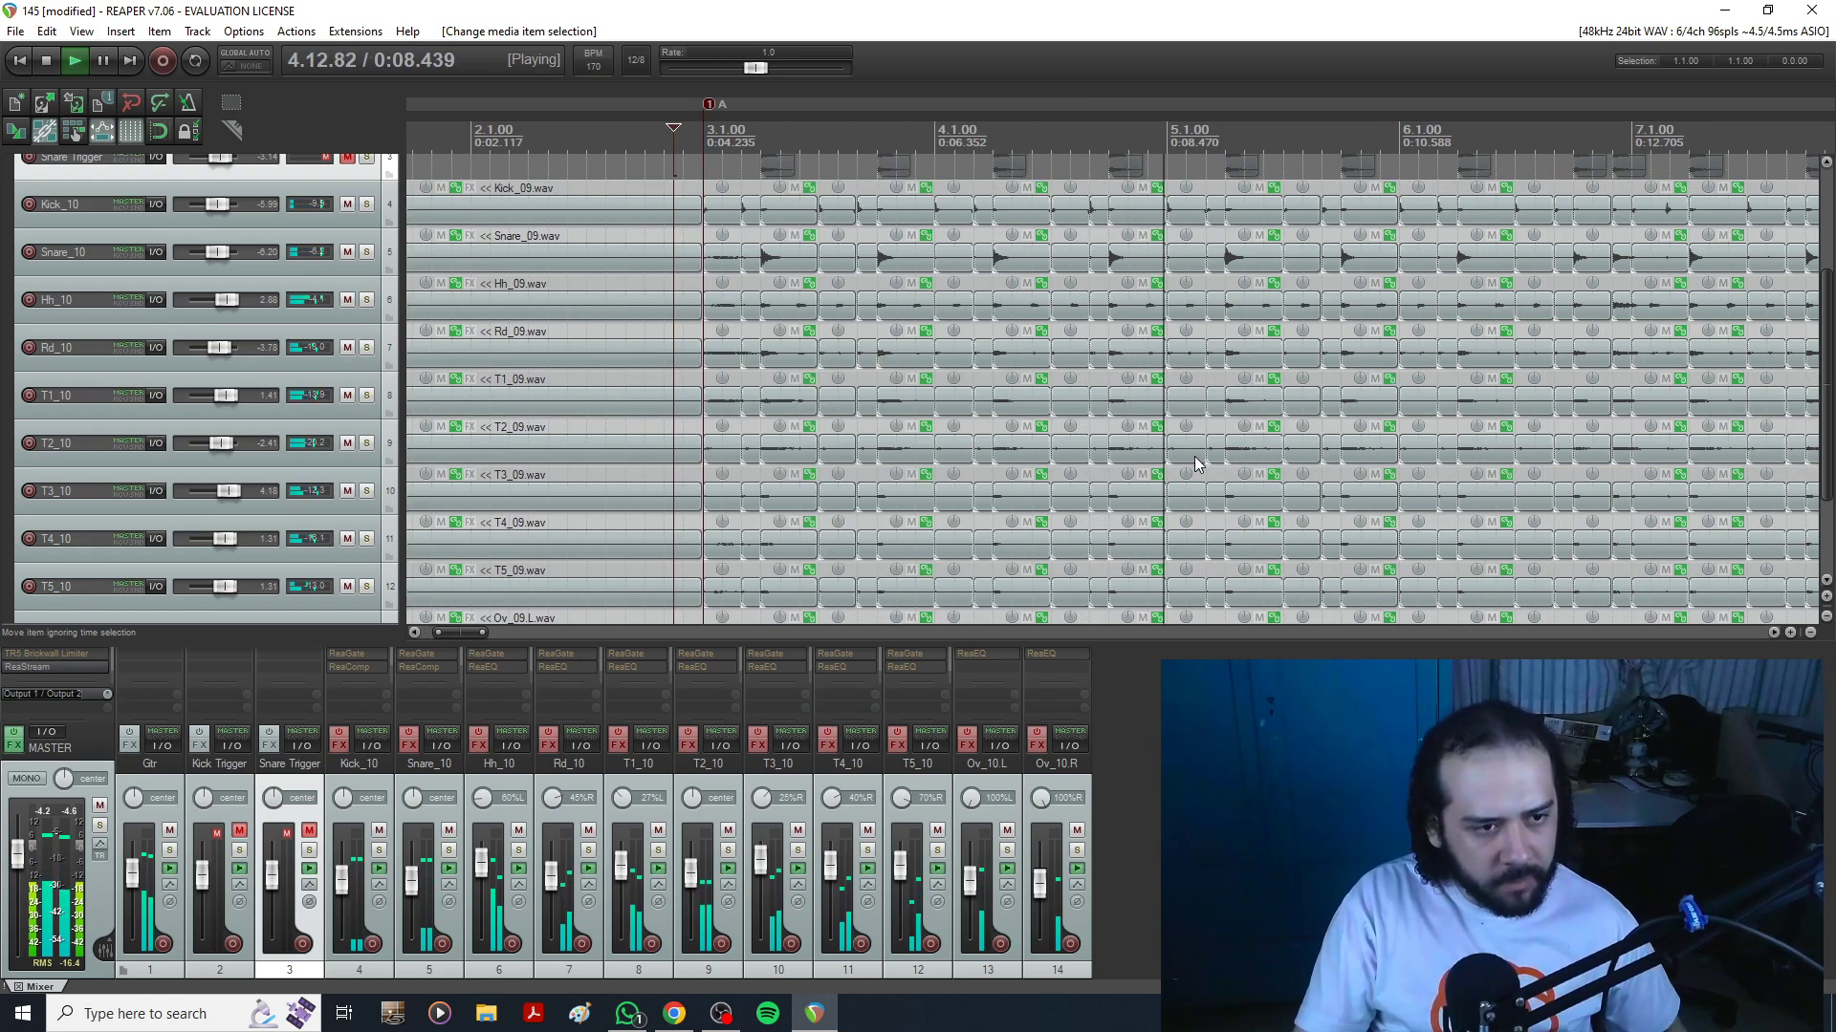
pyautogui.scroll(-2, 1191, 469)
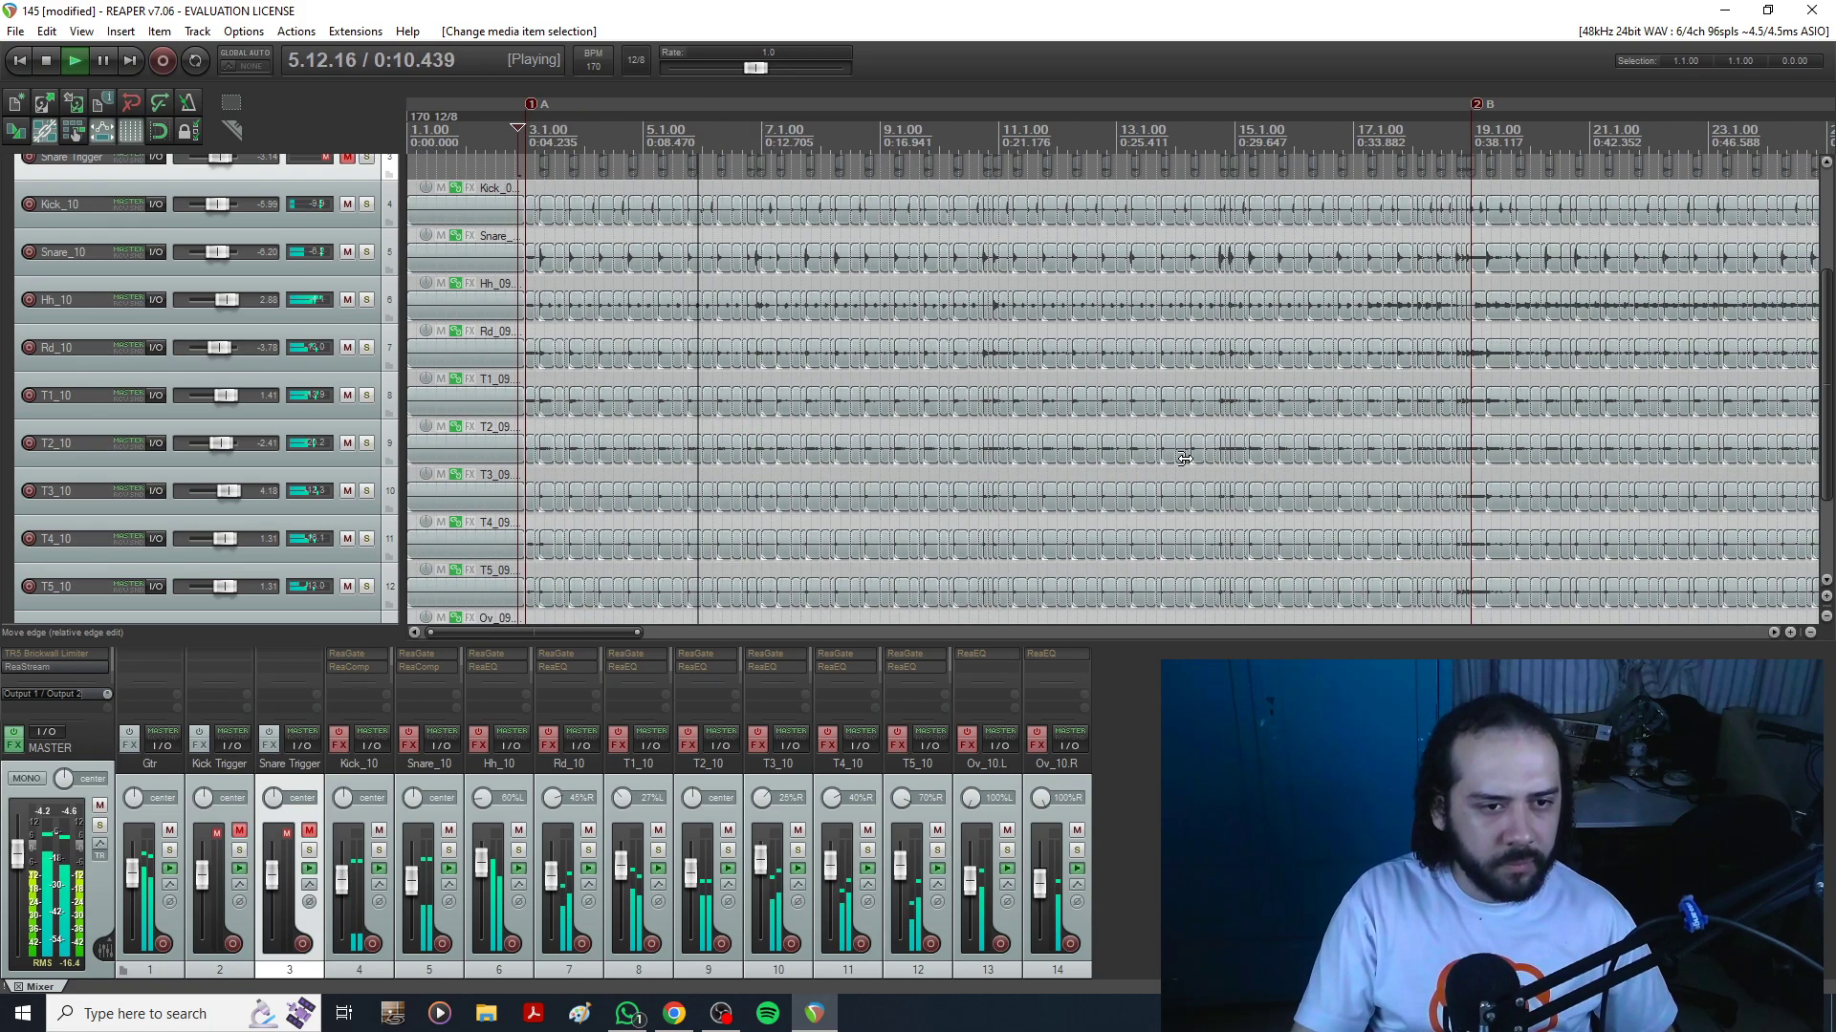
pyautogui.scroll(-2, 1185, 466)
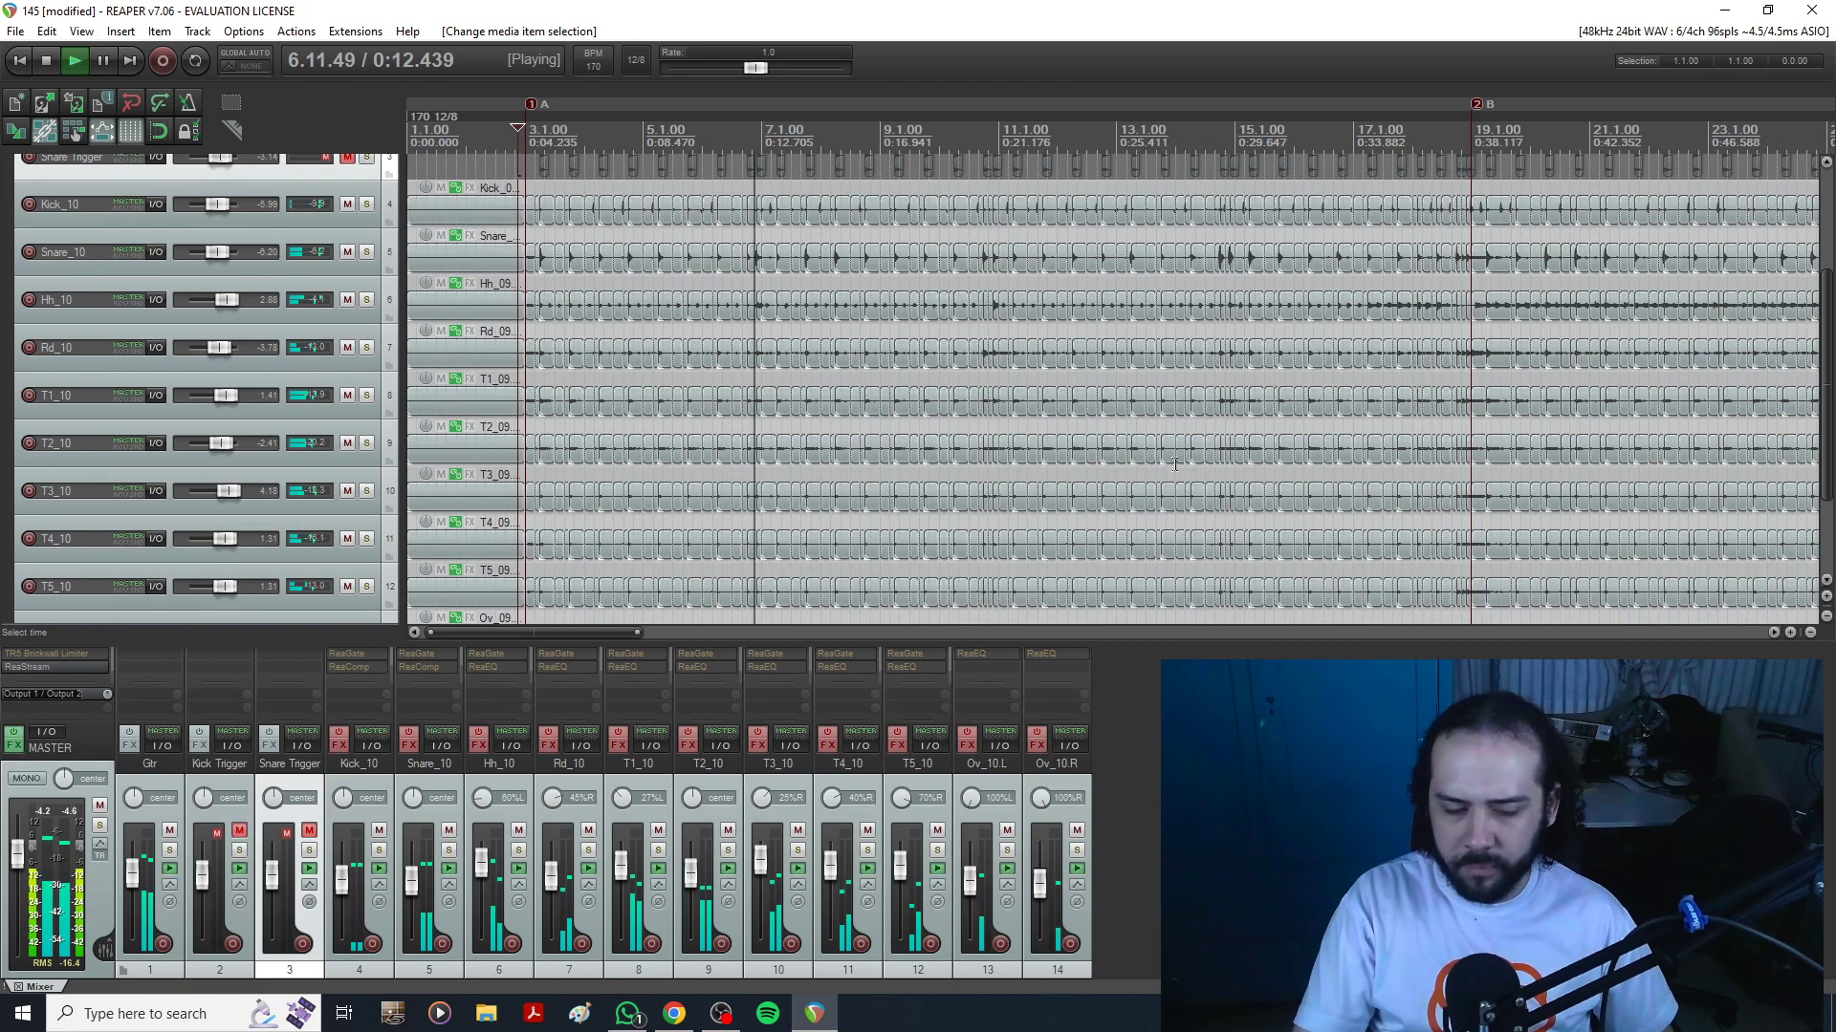
# Listen to the quantized drums while examining the slices around measures 10 to 13, and stop playback.
pyautogui.scroll(3, 1185, 455)
pyautogui.scroll(3, 1474, 471)
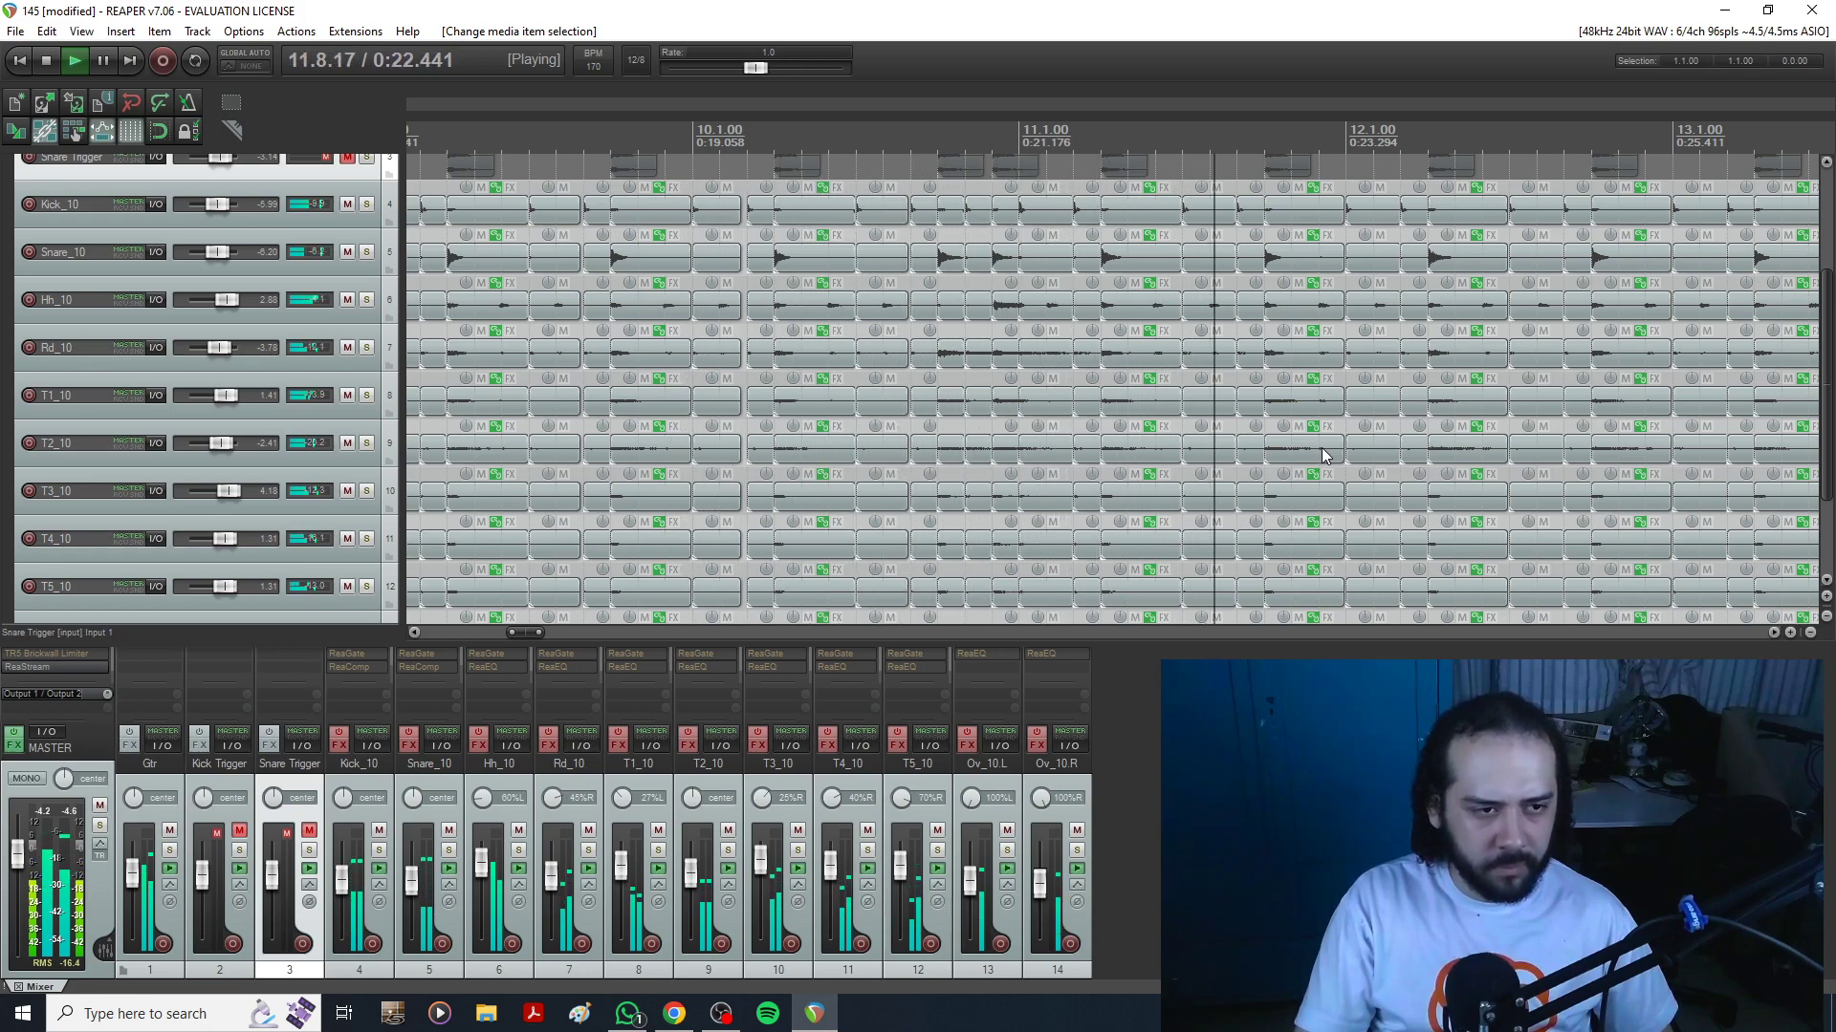
pyautogui.press('space')
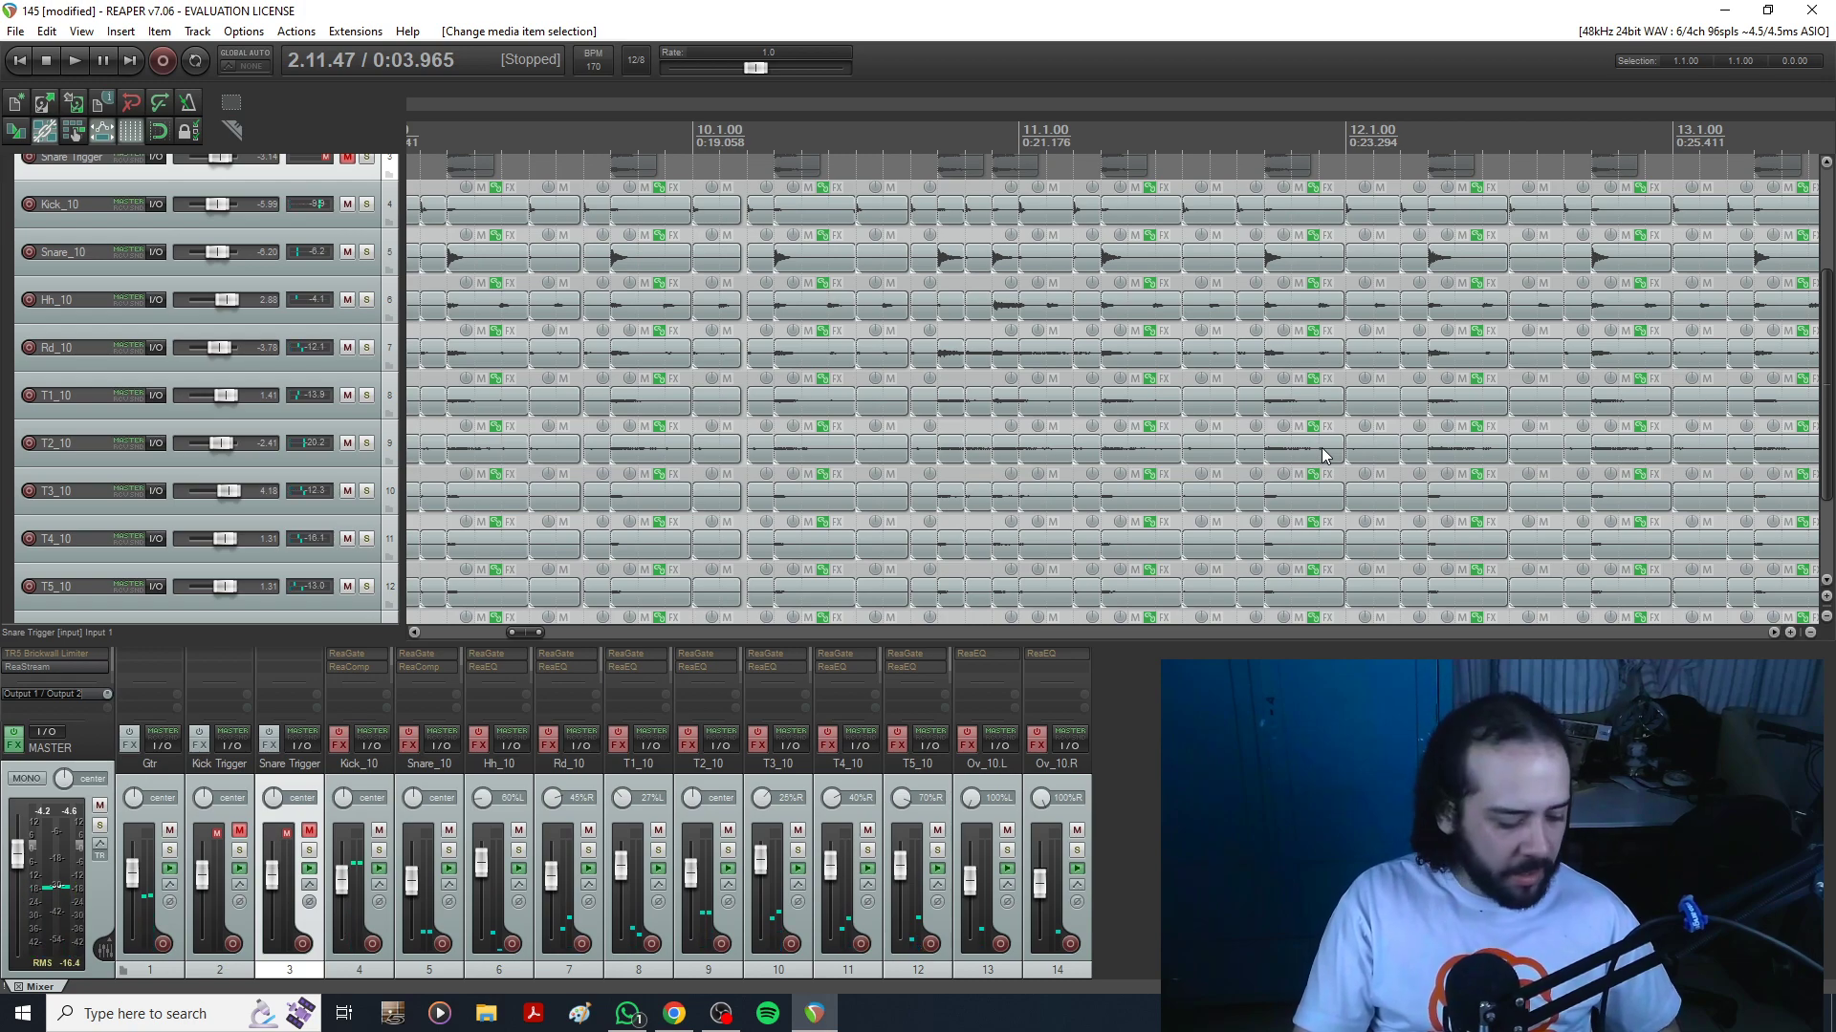
# Undo the item quantization to hear the drums without it during playback, and redo the quantization.
pyautogui.hotkey('ctrl', 'a')
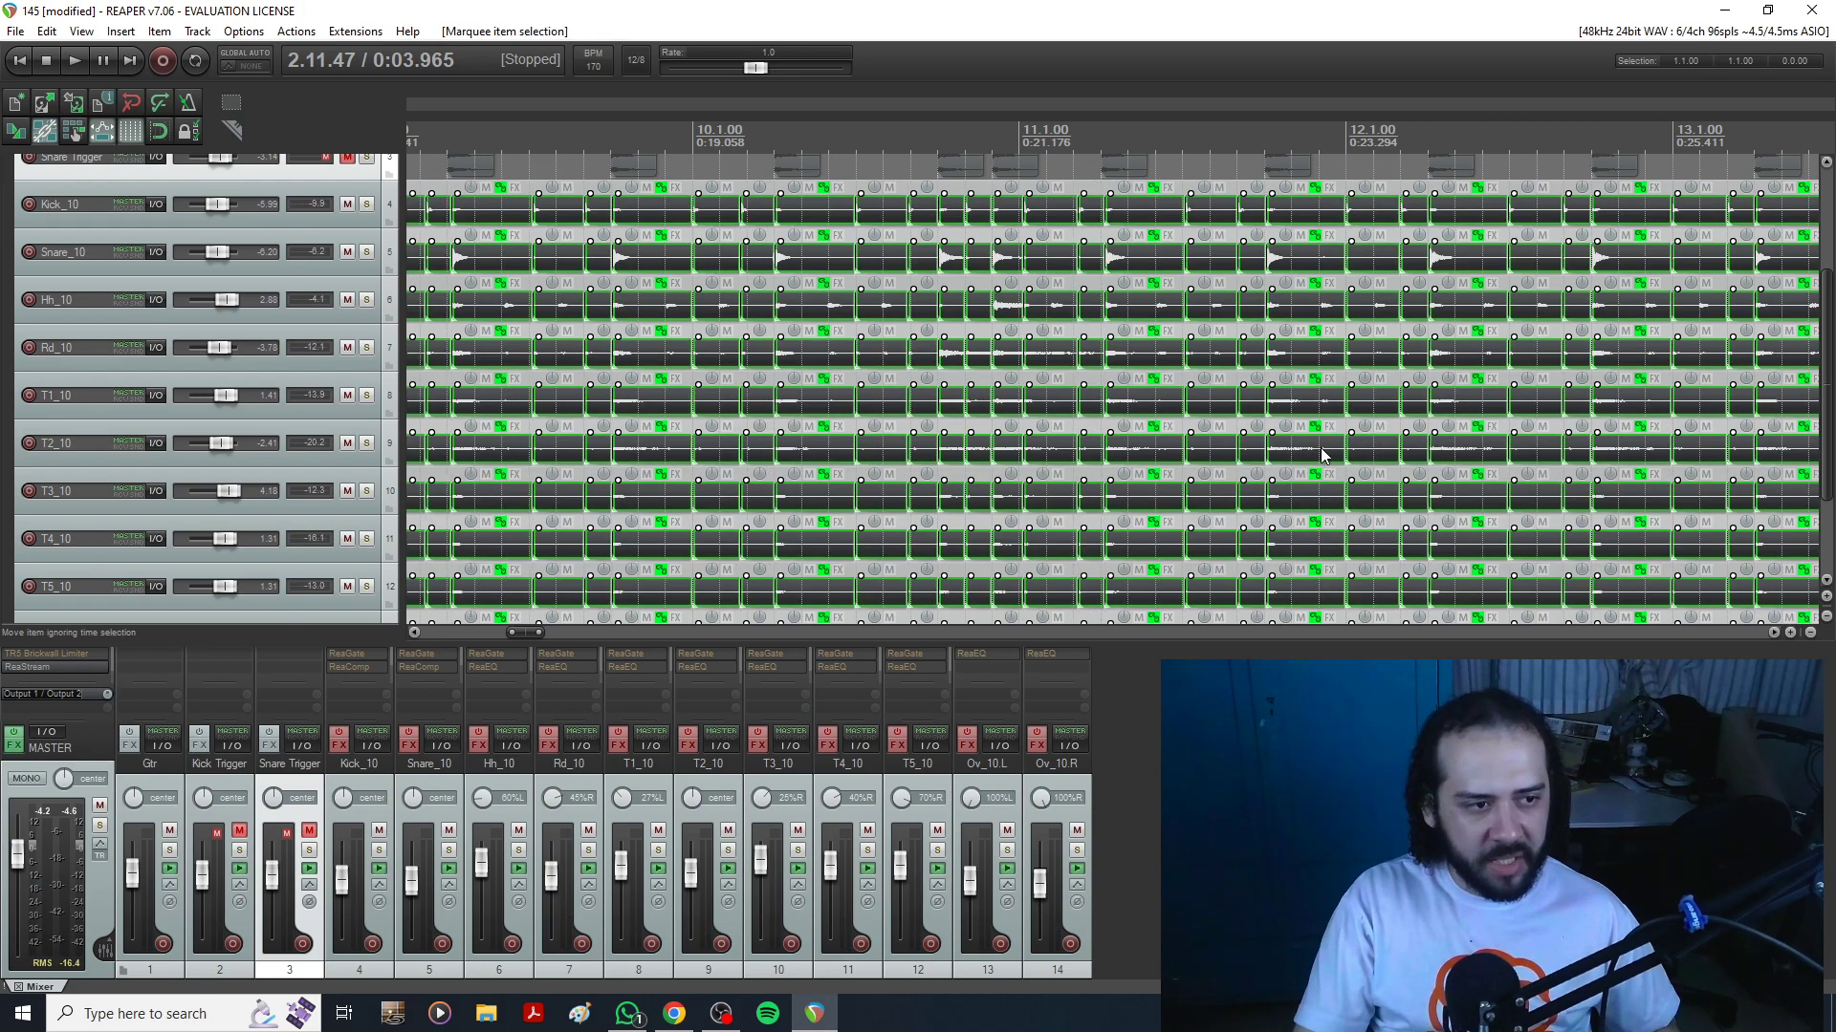
pyautogui.press('space')
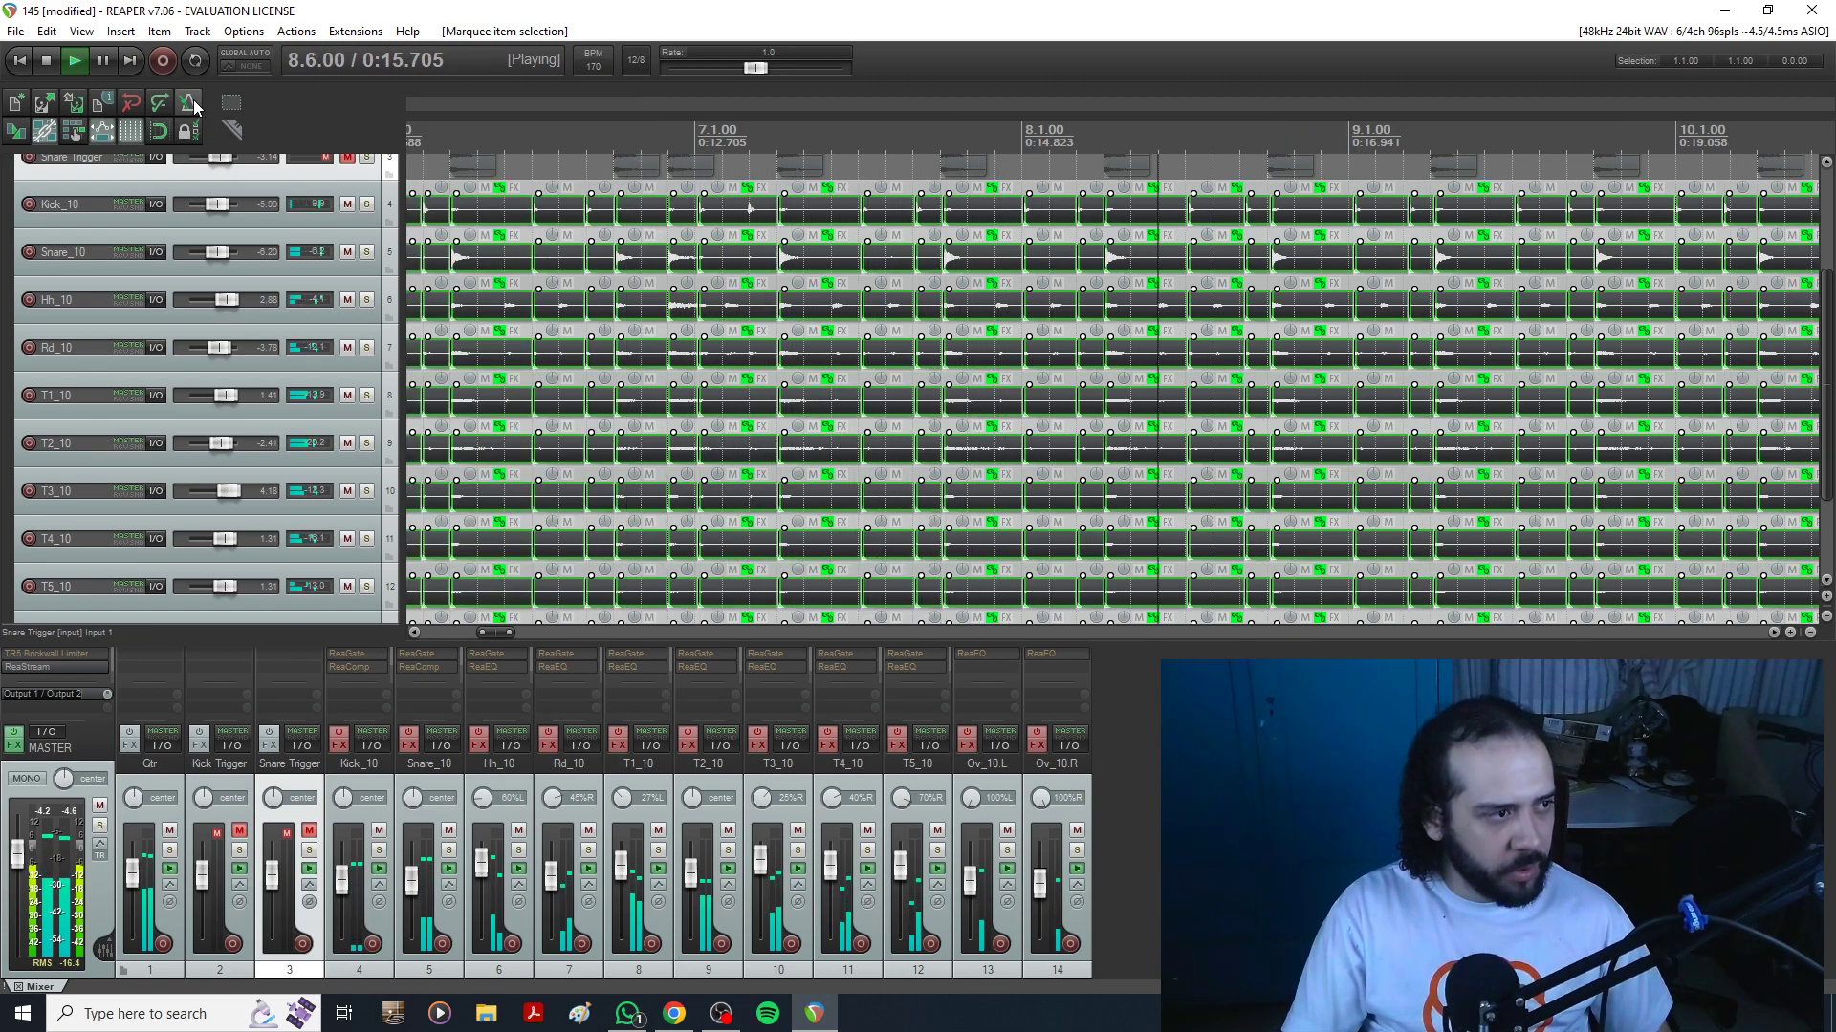
pyautogui.click(168, 104)
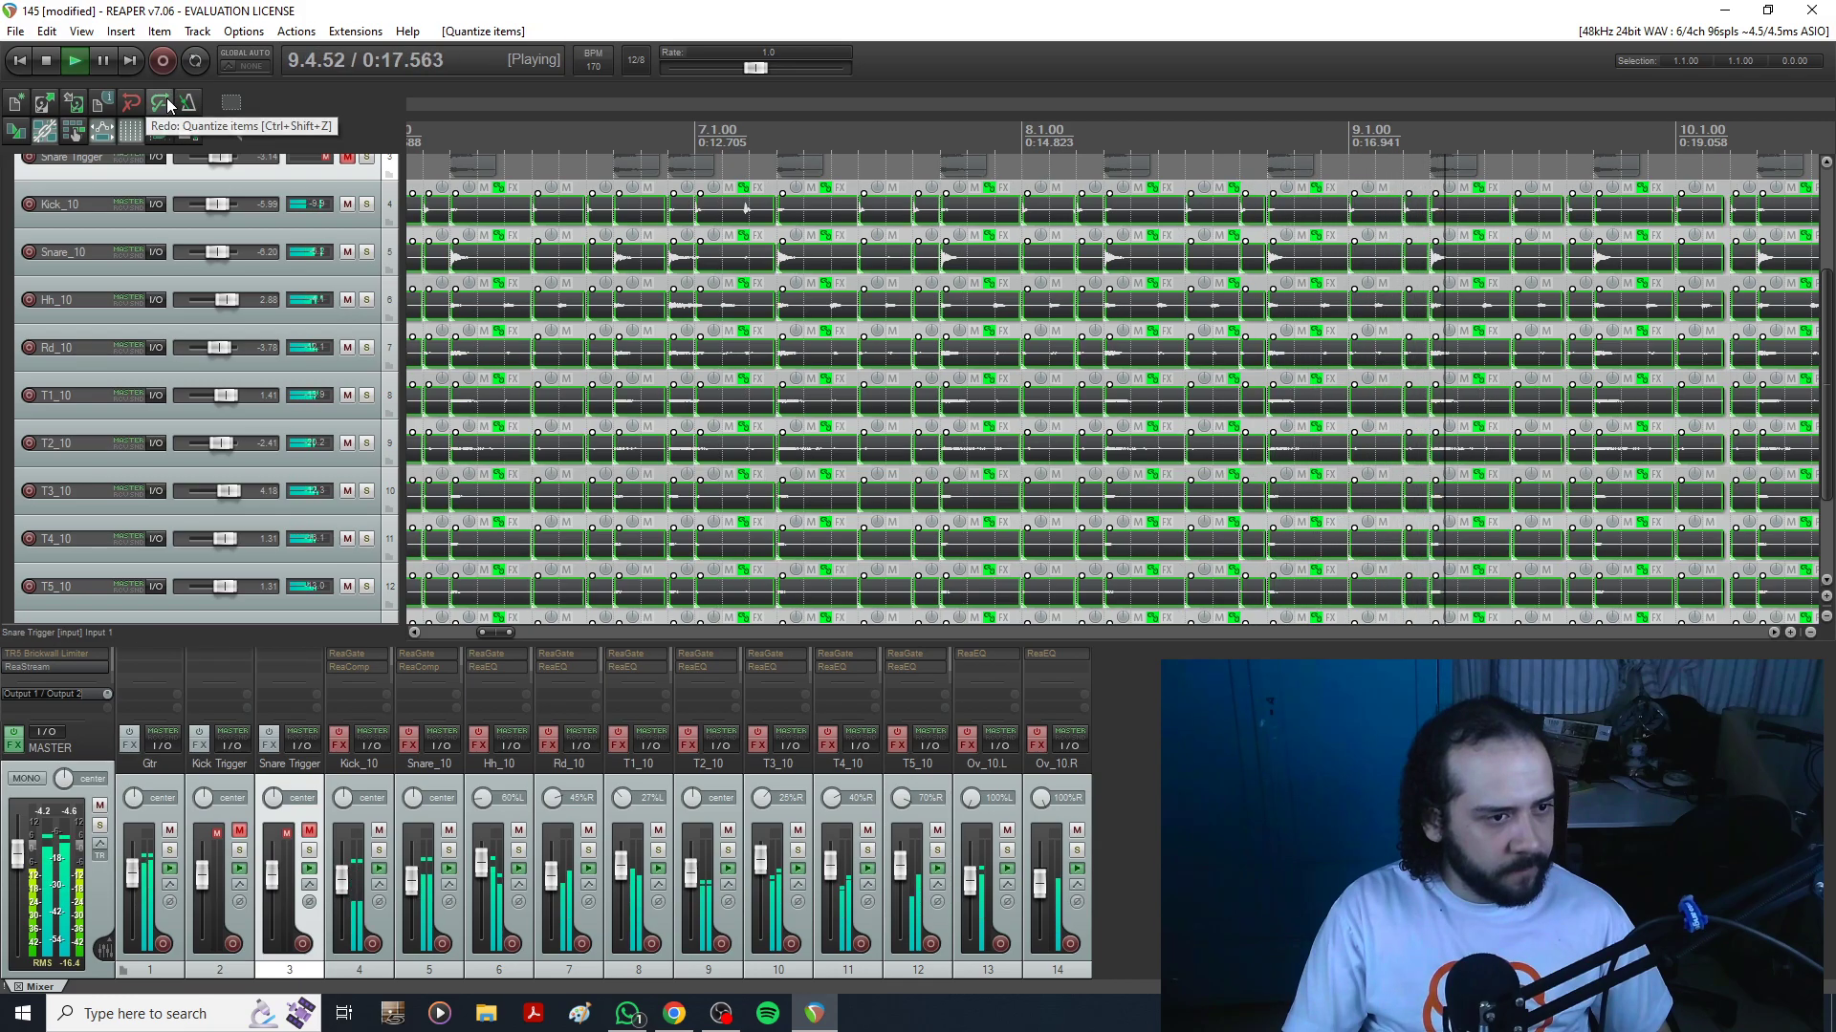
# Listen to the quantized drums through measure 14 while following the slices, and stop playback.
pyautogui.scroll(-5, 1431, 494)
pyautogui.scroll(6, 1431, 495)
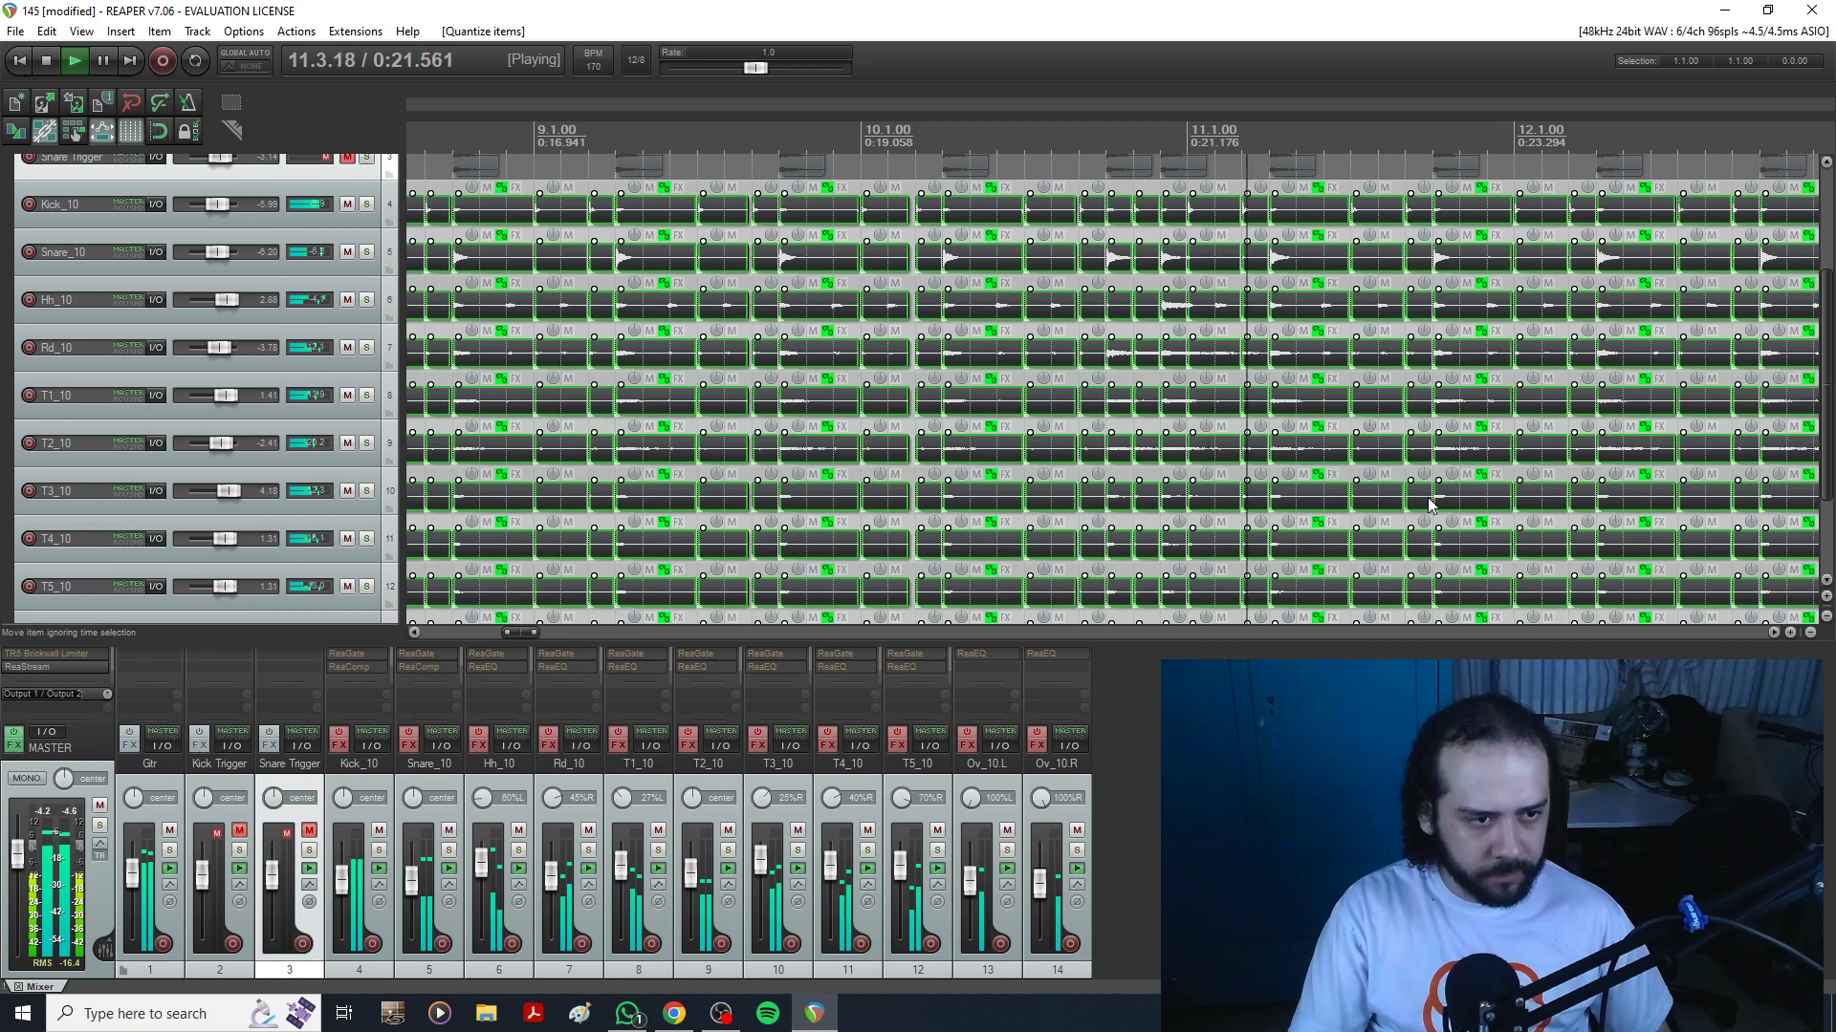
pyautogui.scroll(-2, 1431, 505)
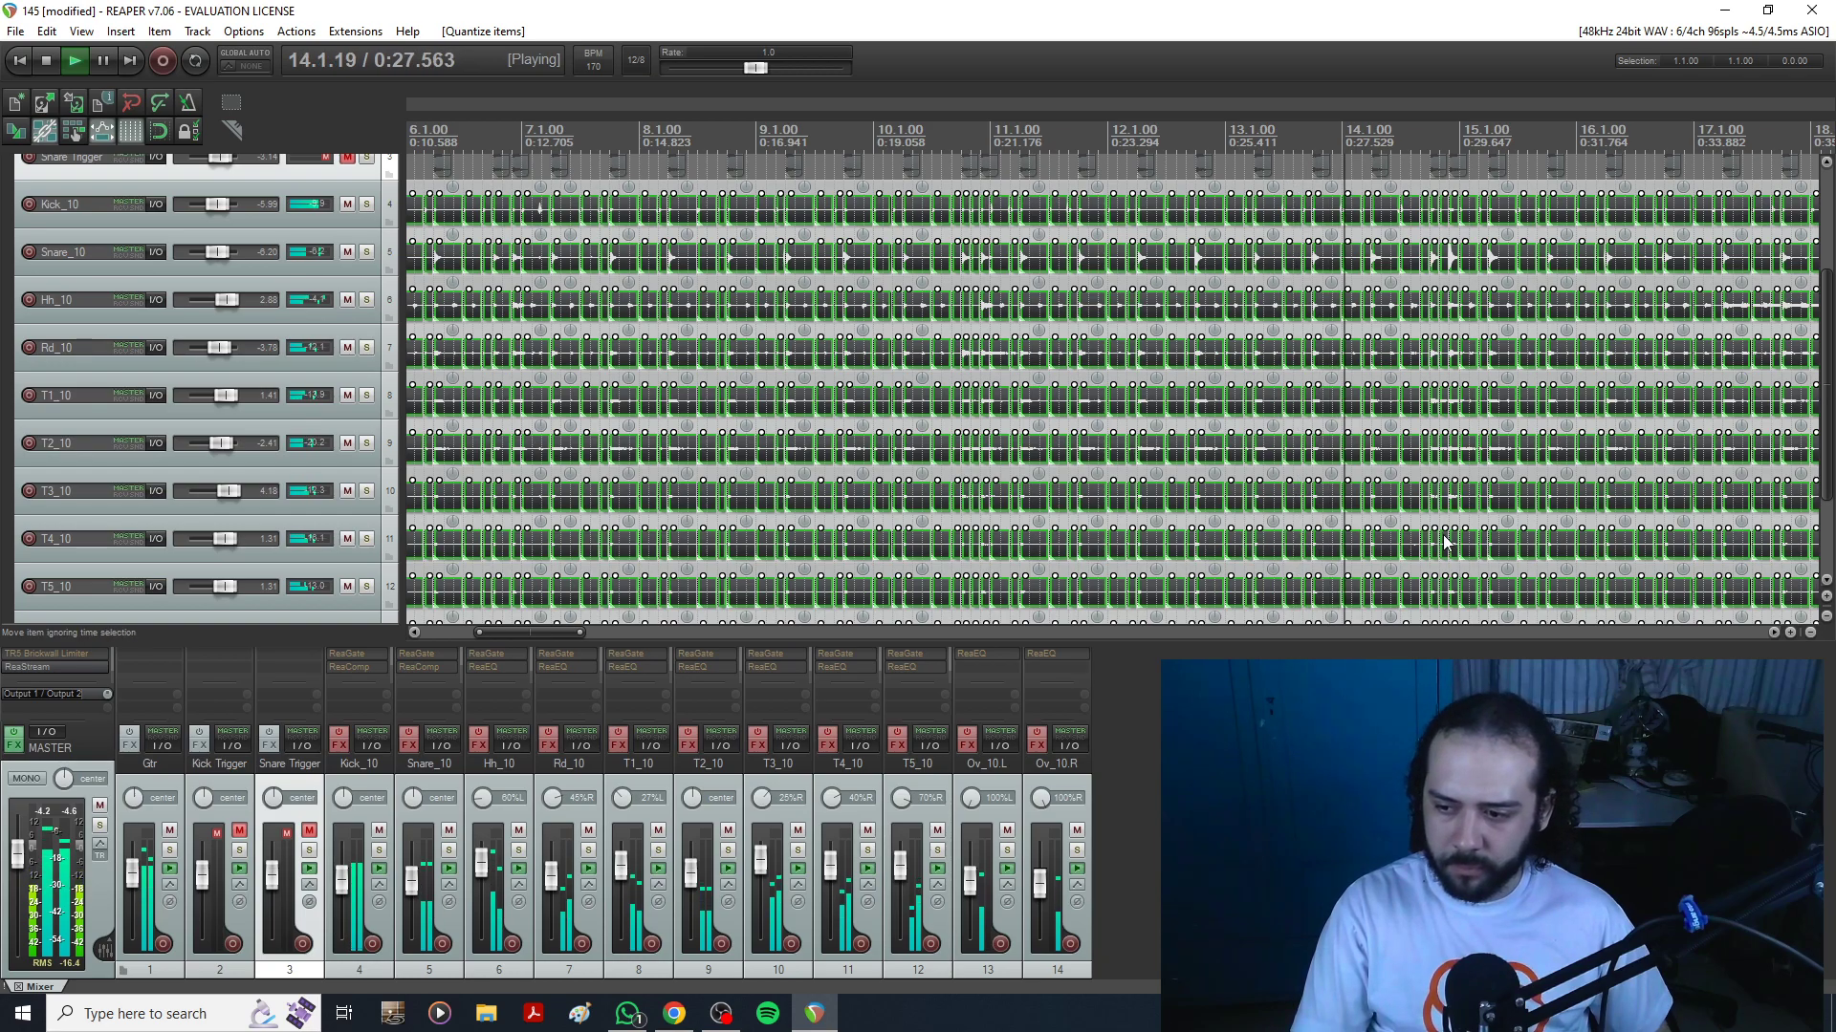
pyautogui.scroll(3, 1443, 542)
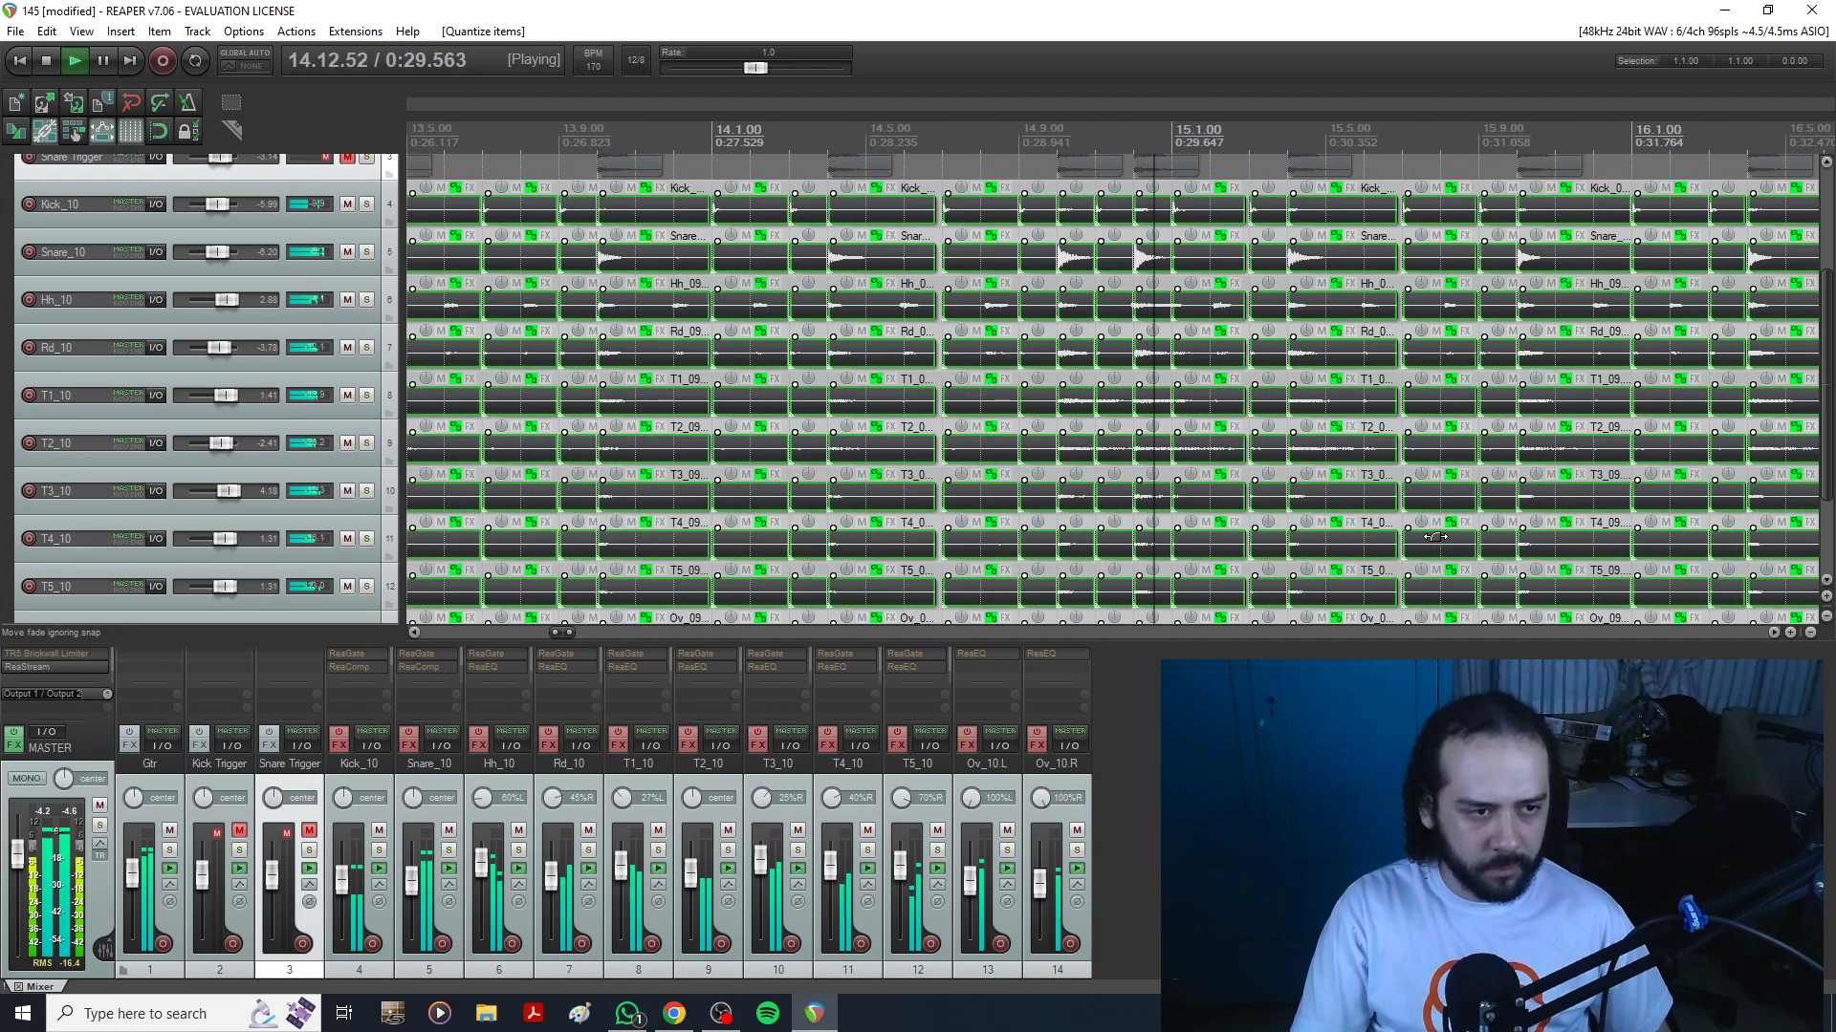
pyautogui.press('space')
pyautogui.scroll(-5, 1392, 260)
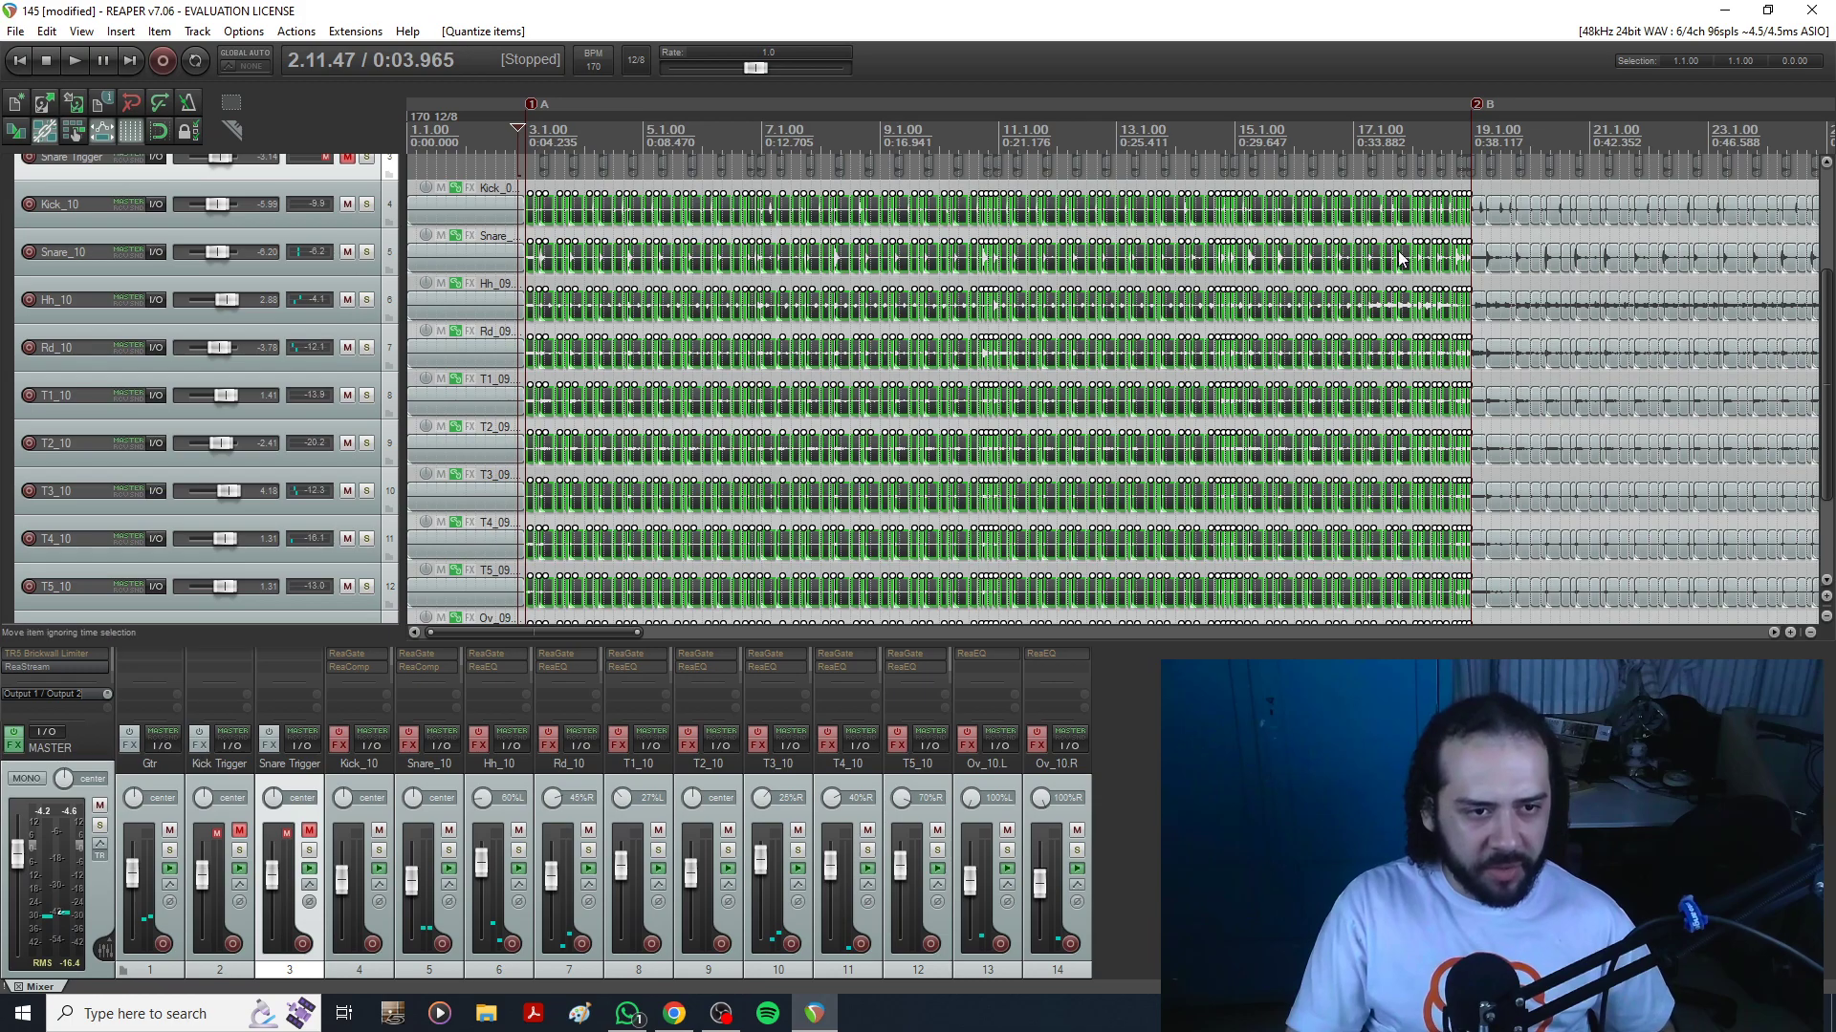
# Deselect the items and examine the gaps between drum slices around measures 18 and 14.
pyautogui.click(1465, 179)
pyautogui.scroll(5, 1466, 181)
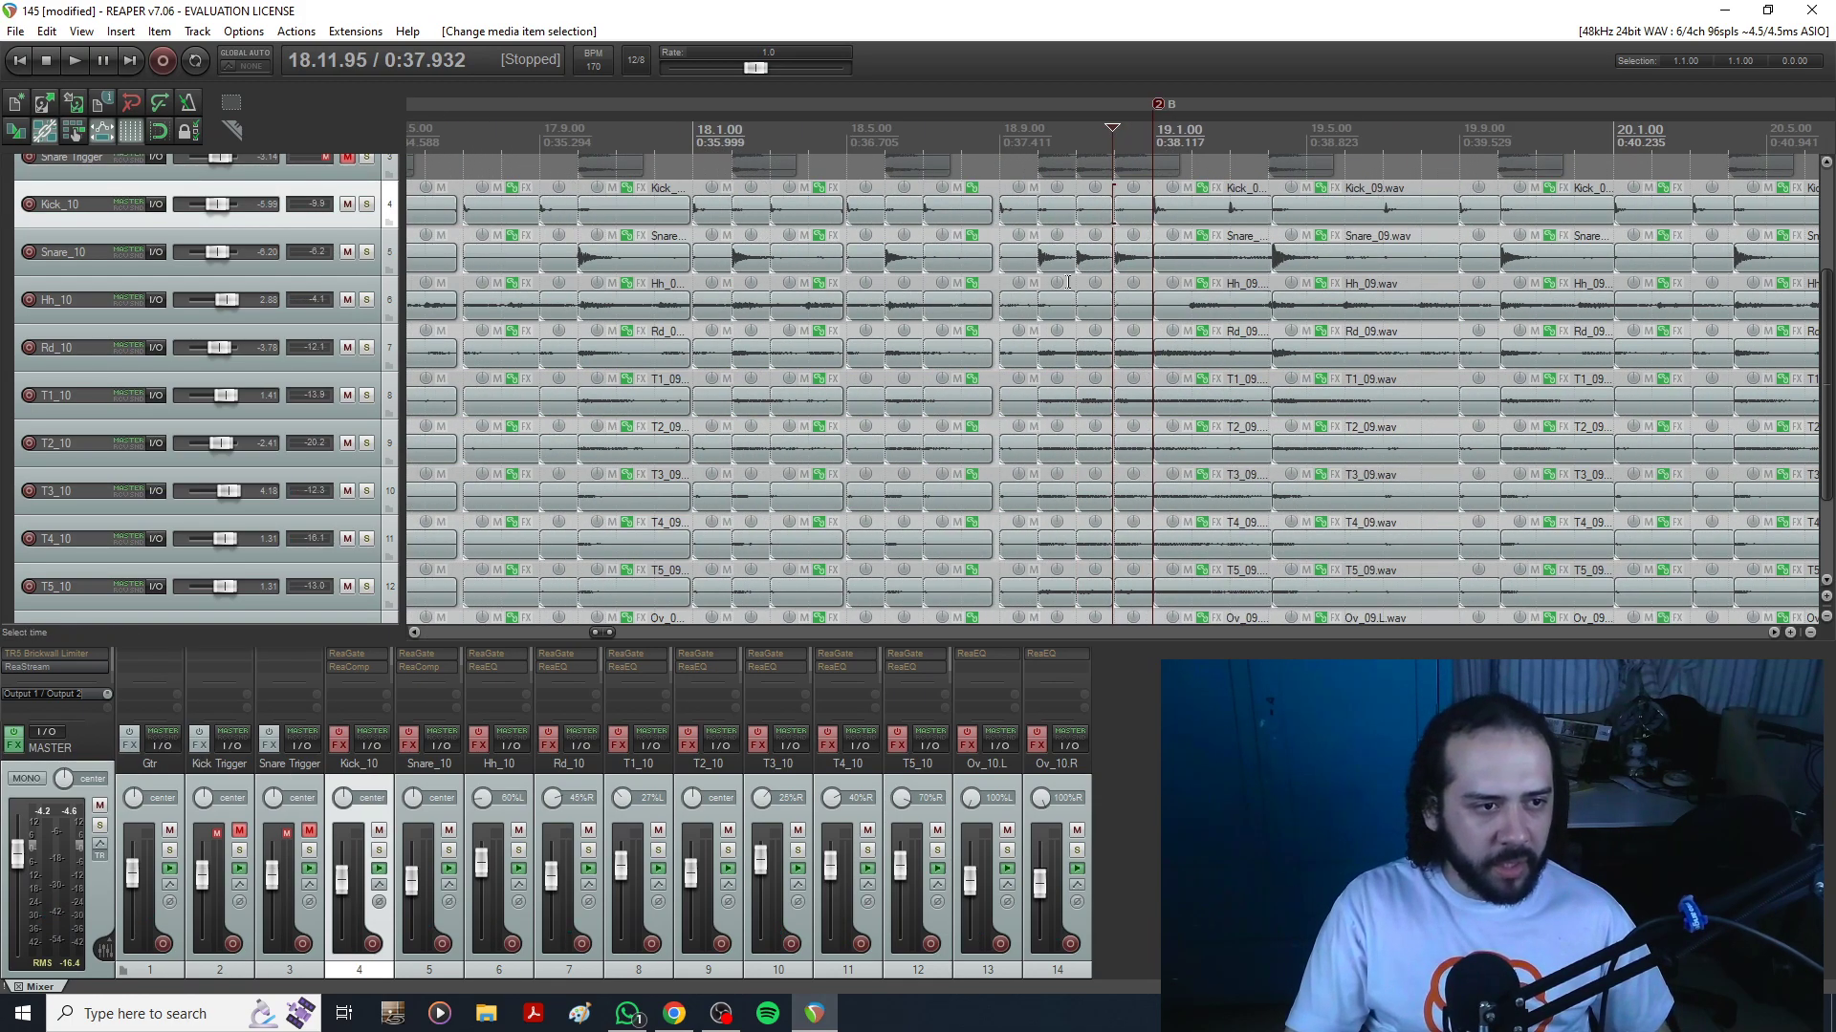
pyautogui.scroll(-3, 788, 223)
pyautogui.scroll(-3, 879, 172)
pyautogui.click(924, 172)
pyautogui.scroll(8, 923, 172)
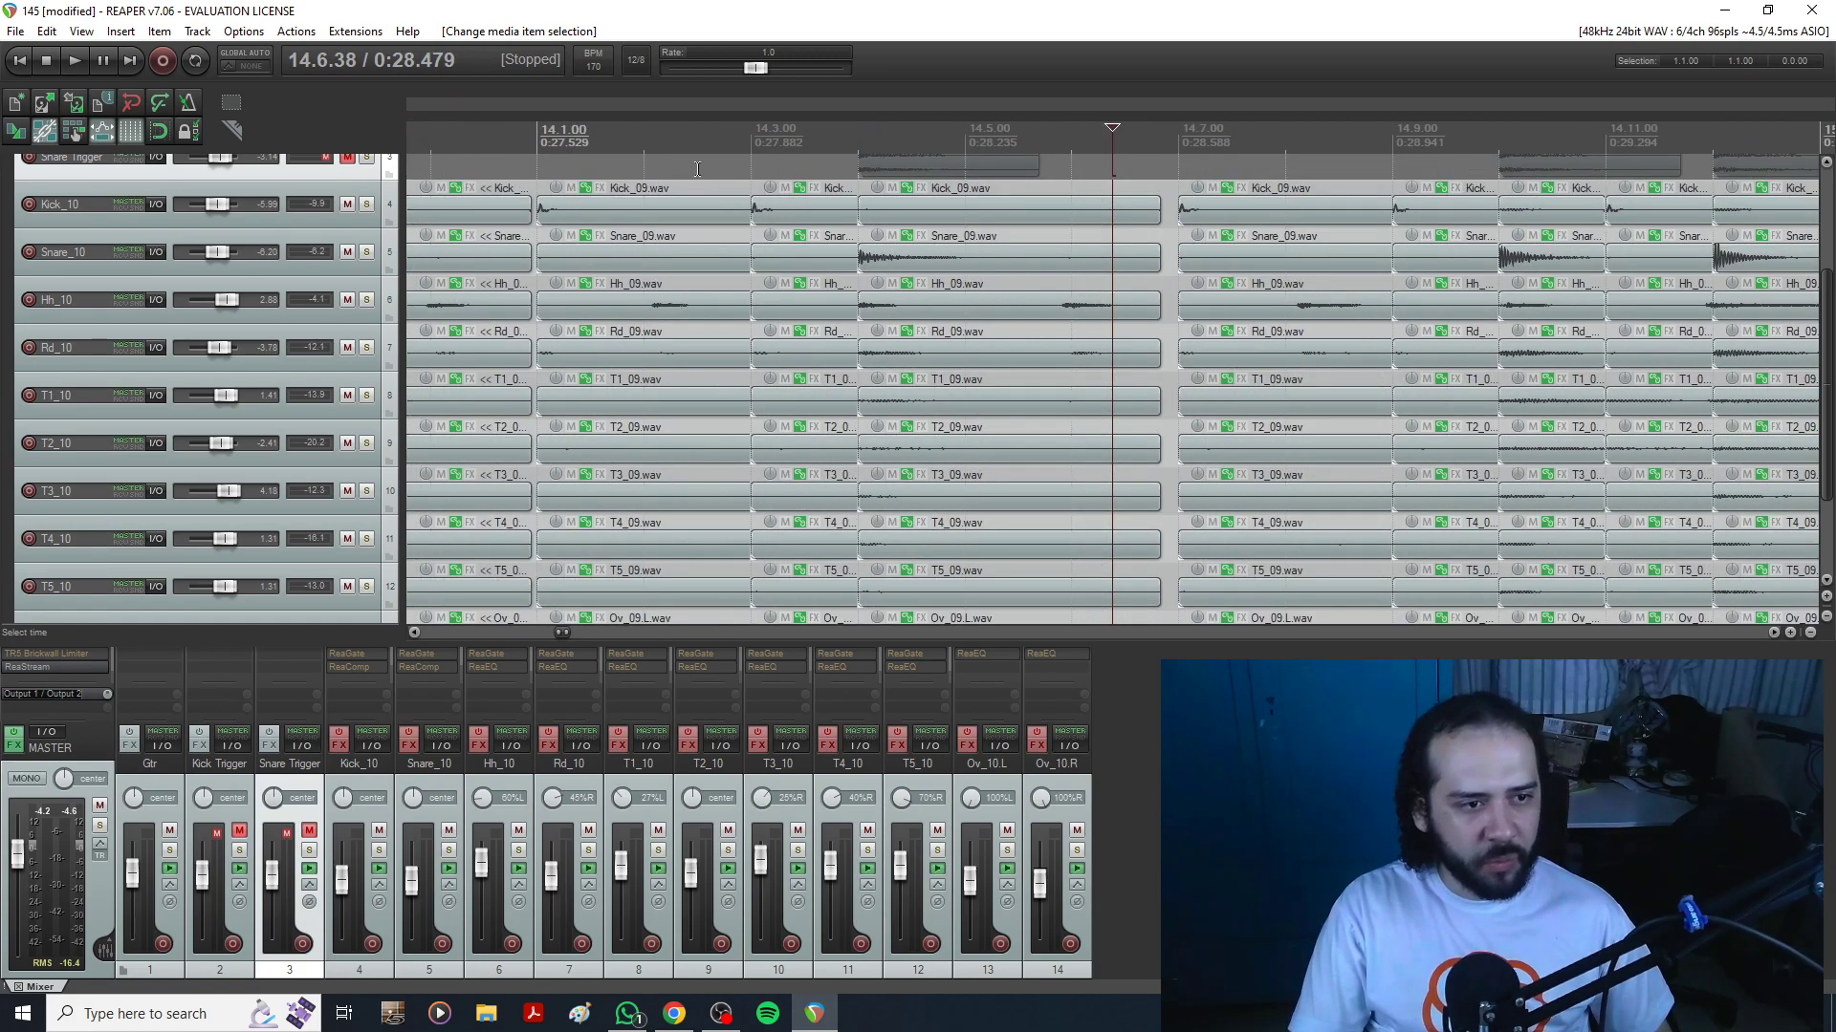
pyautogui.scroll(-8, 1167, 204)
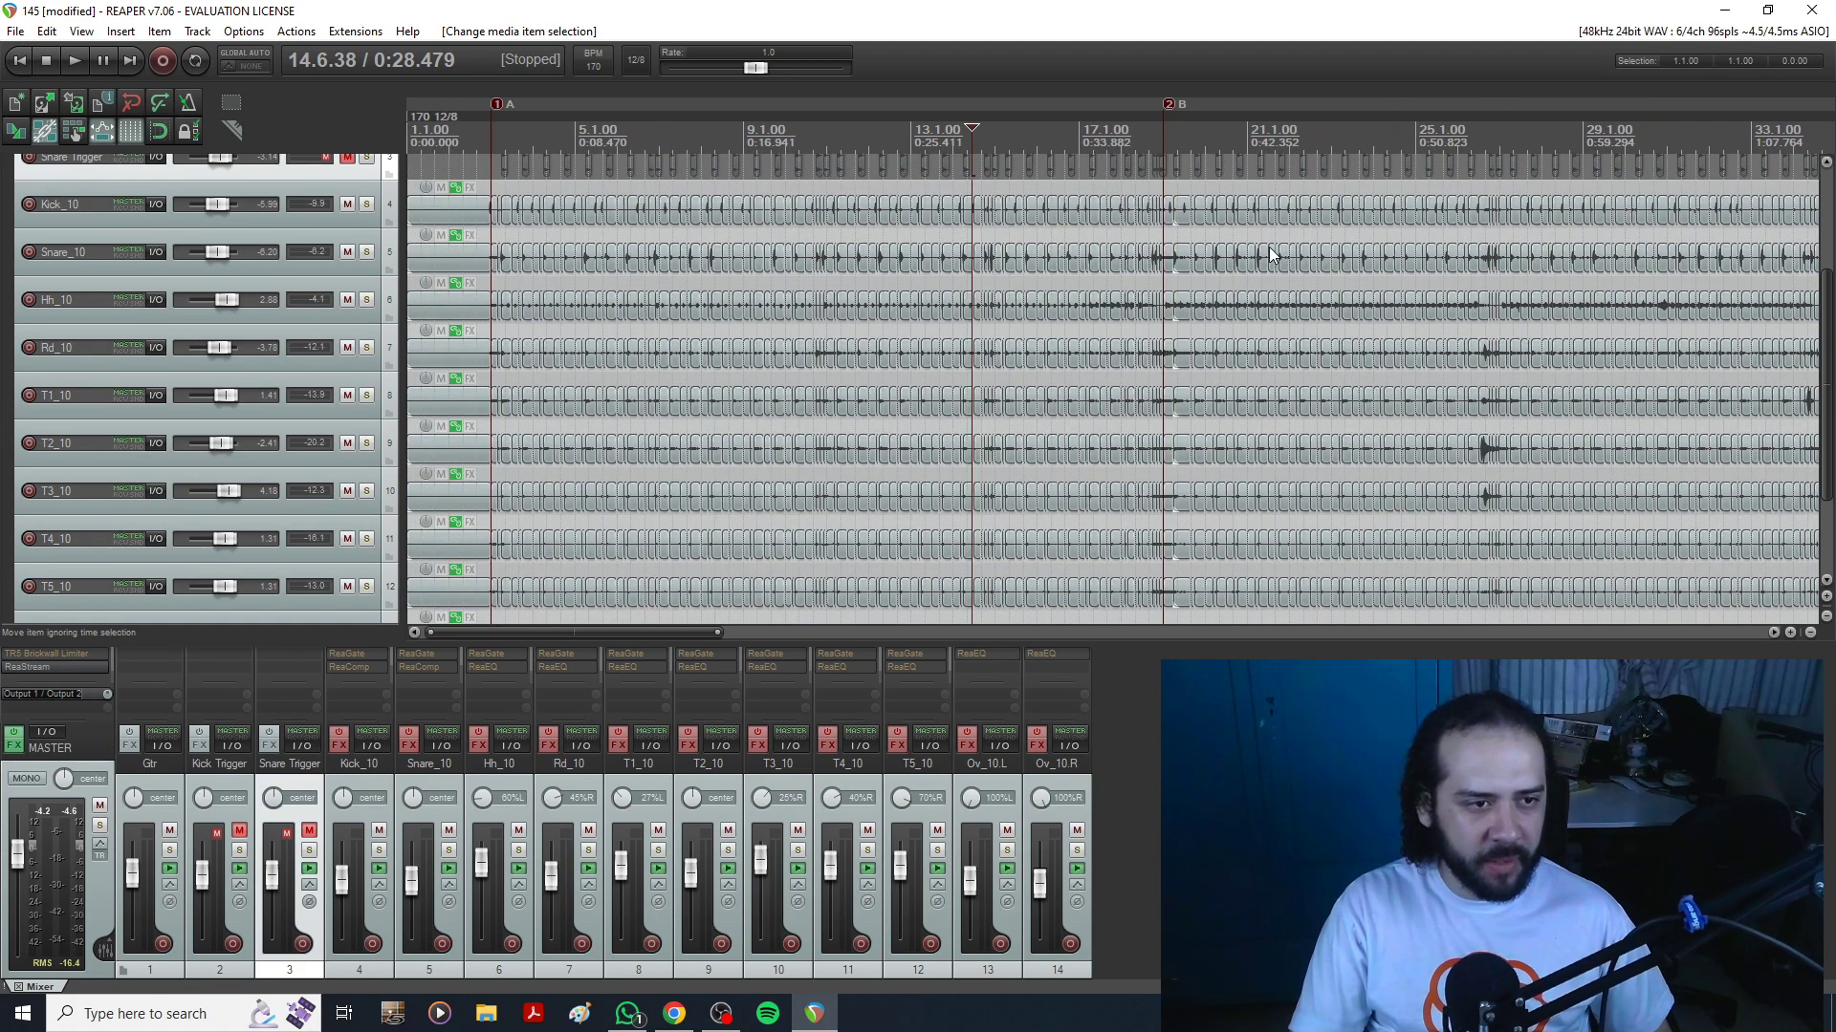
# Select the grouped drum slices between markers A and B, and add the drum items just before marker A to the selection.
pyautogui.click(1163, 185)
pyautogui.scroll(8, 1165, 186)
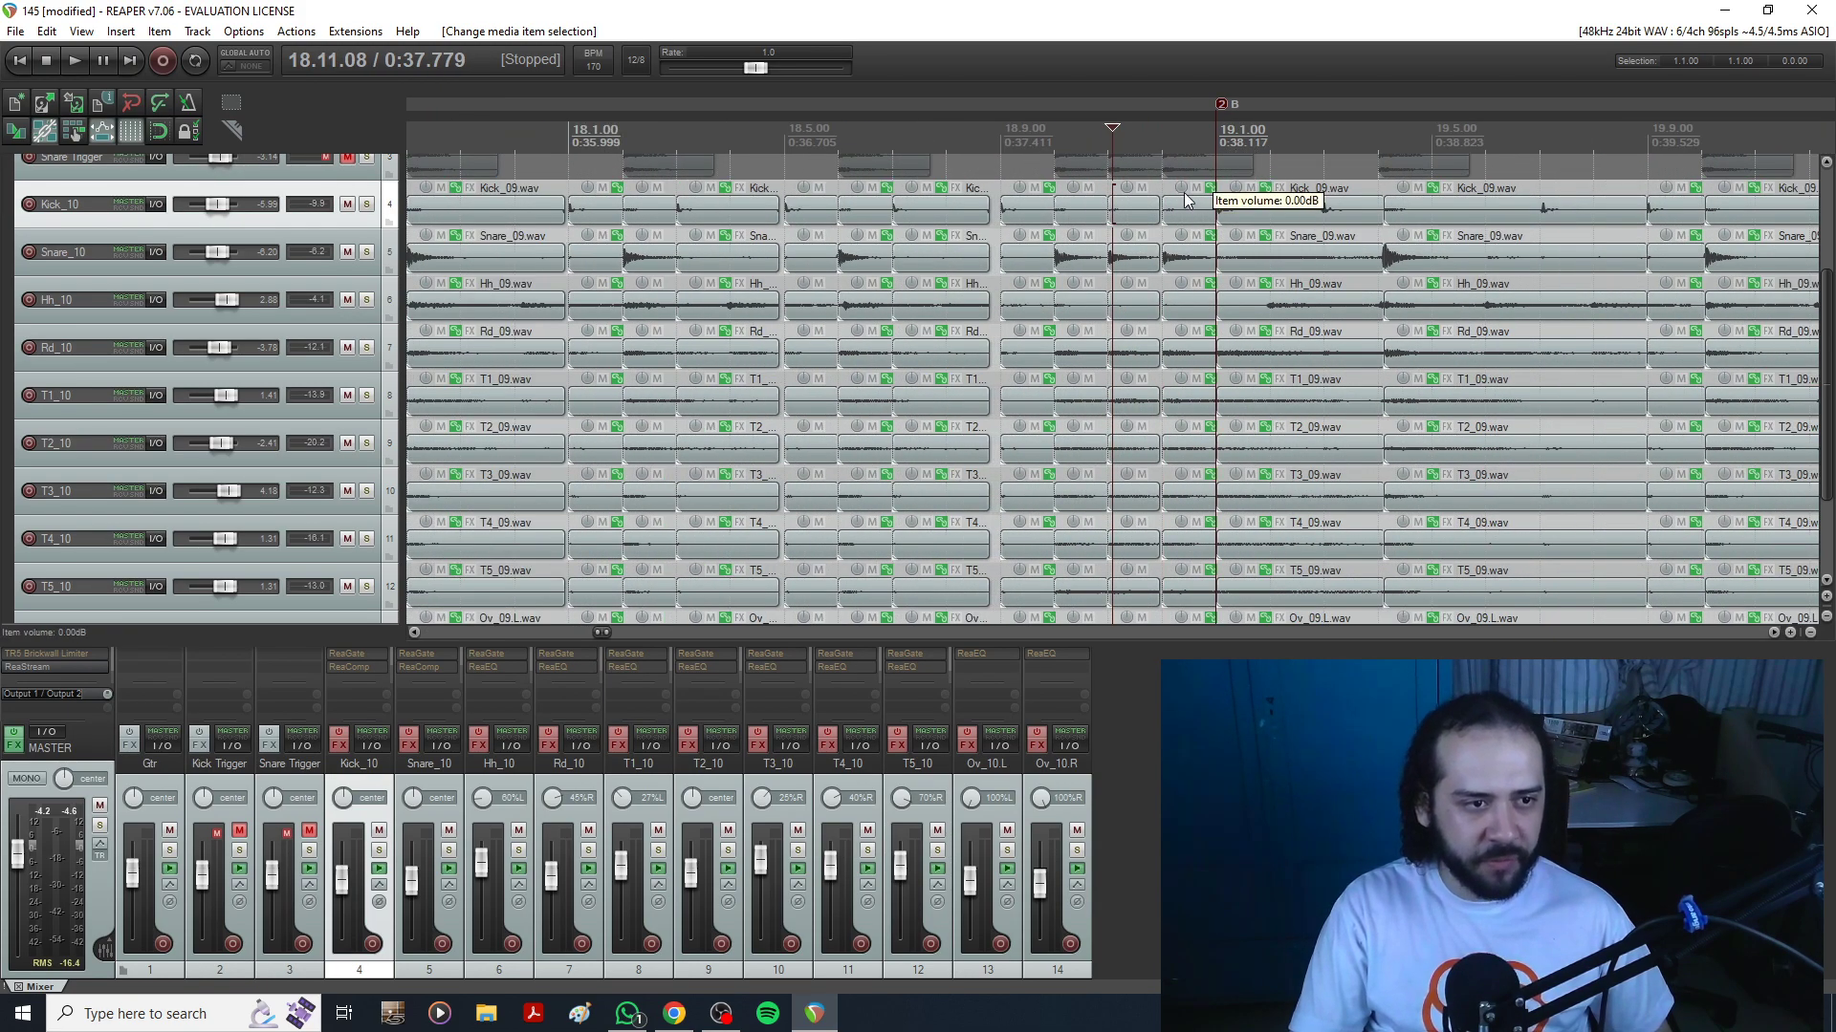
pyautogui.moveTo(1167, 190); pyautogui.dragTo(451, 220)
pyautogui.scroll(-8, 901, 373)
pyautogui.scroll(8, 656, 276)
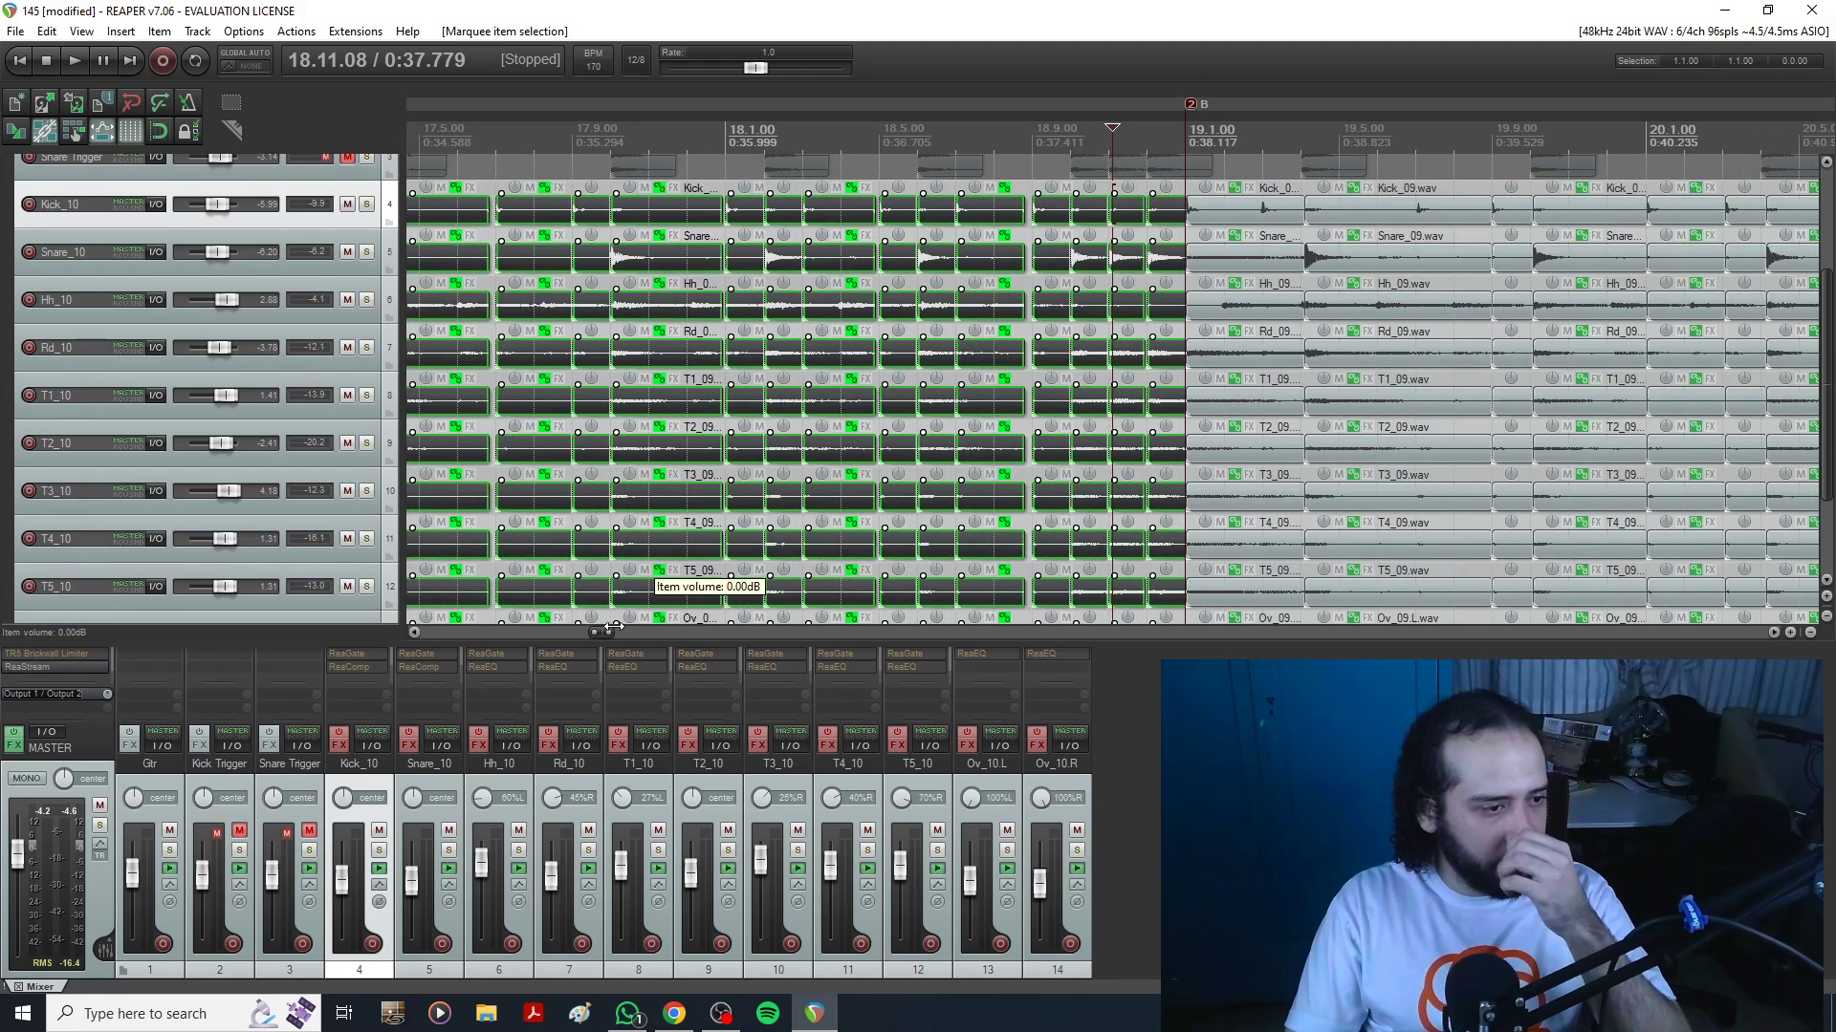
pyautogui.moveTo(599, 631); pyautogui.dragTo(451, 629)
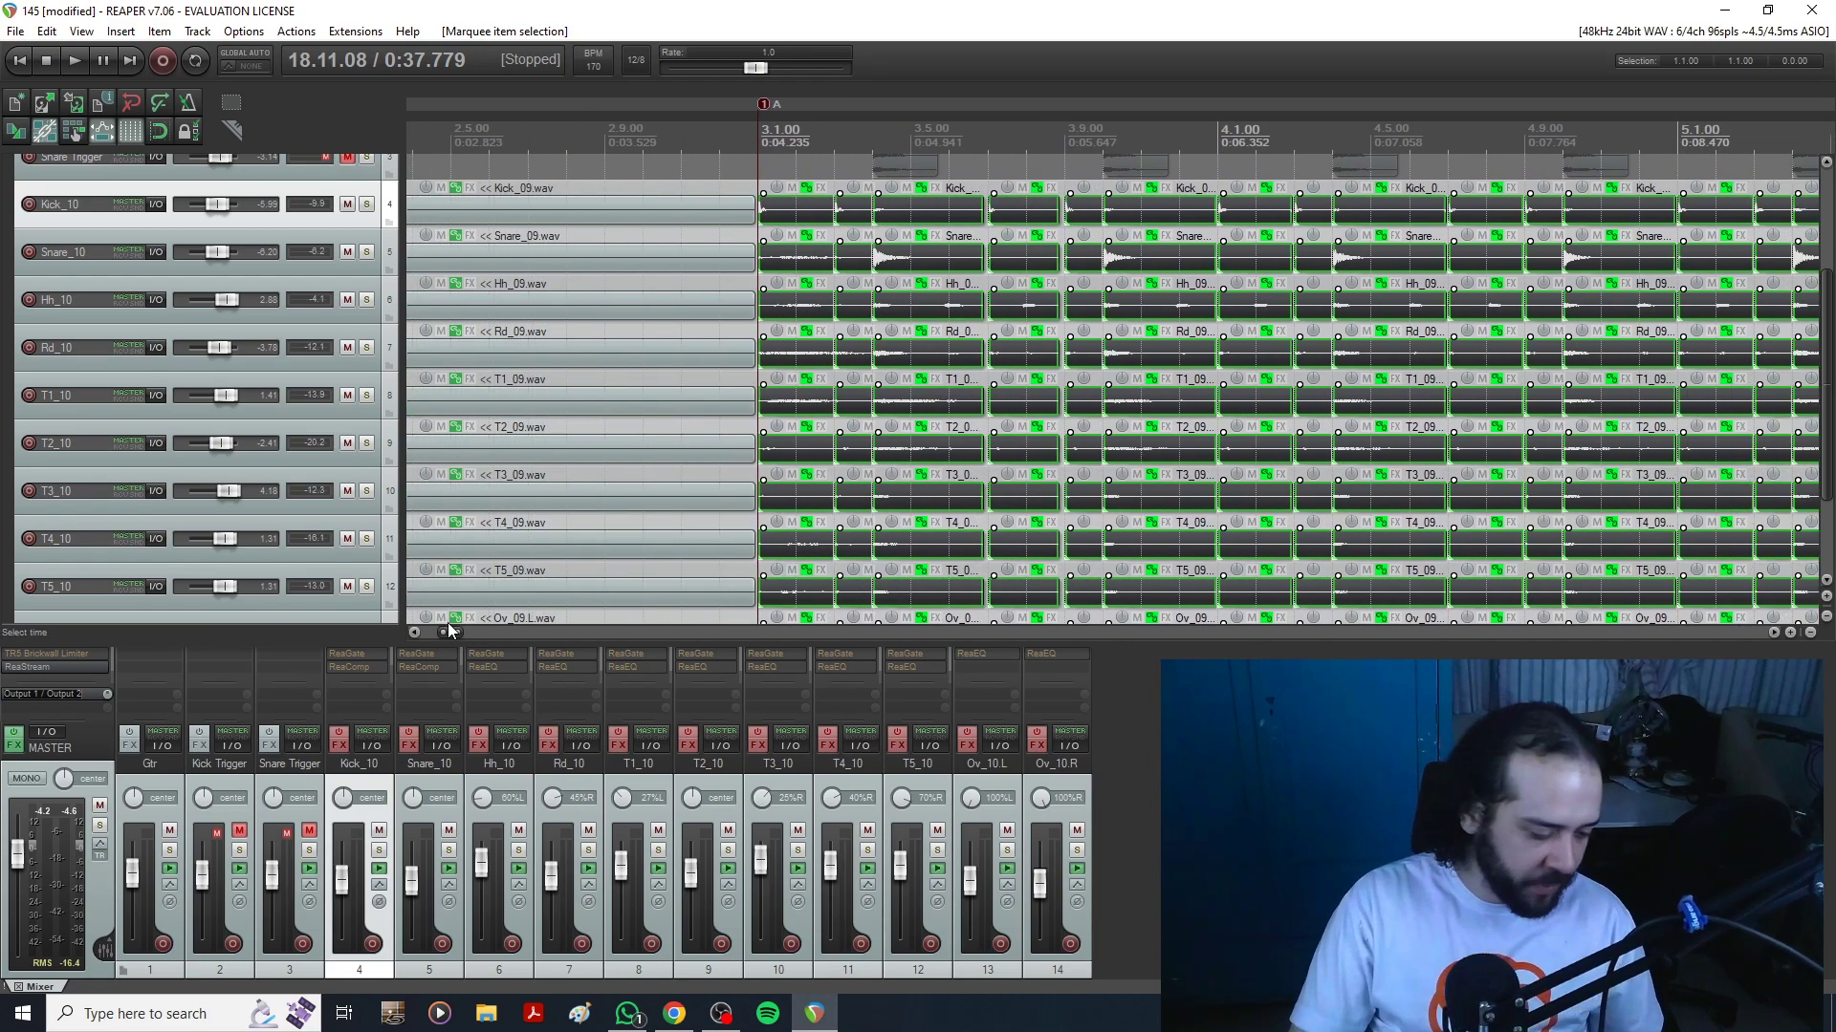
pyautogui.moveTo(710, 230); pyautogui.dragTo(713, 212)
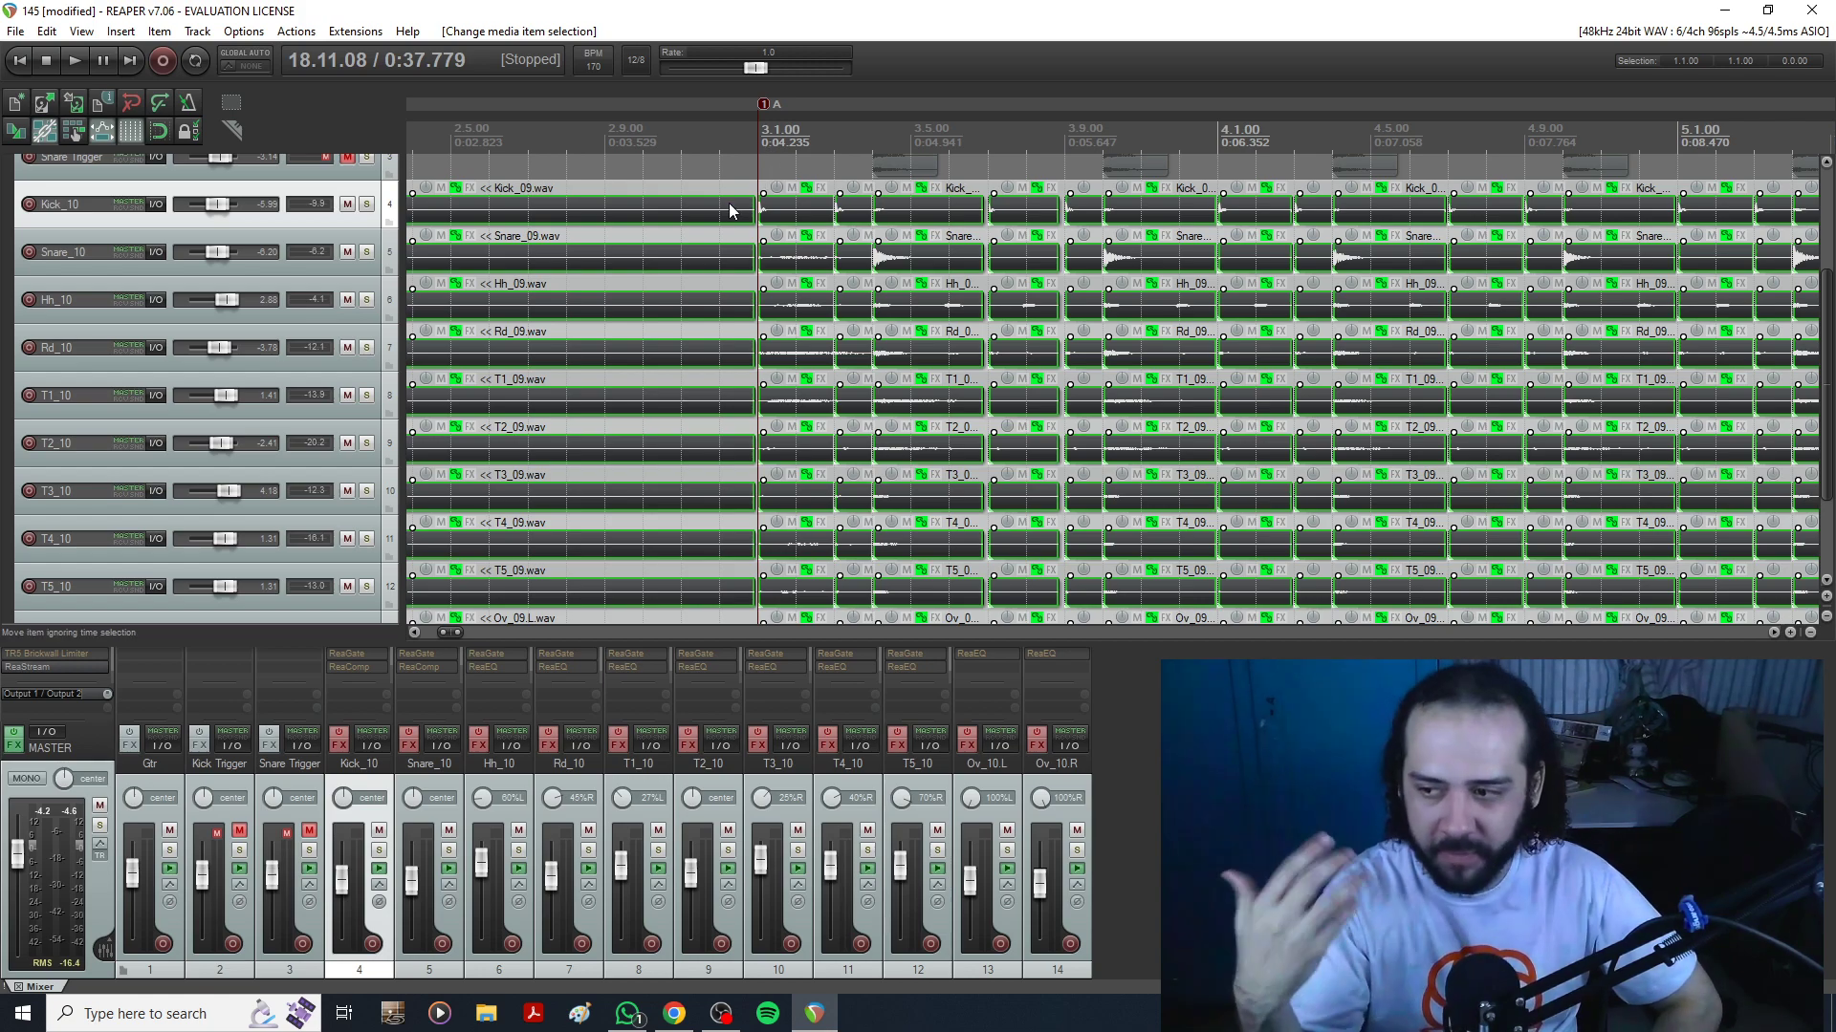
# Try filling the gaps between the selected drum items with the SWS fill gaps action, and undo it.
pyautogui.click(287, 33)
pyautogui.click(536, 7)
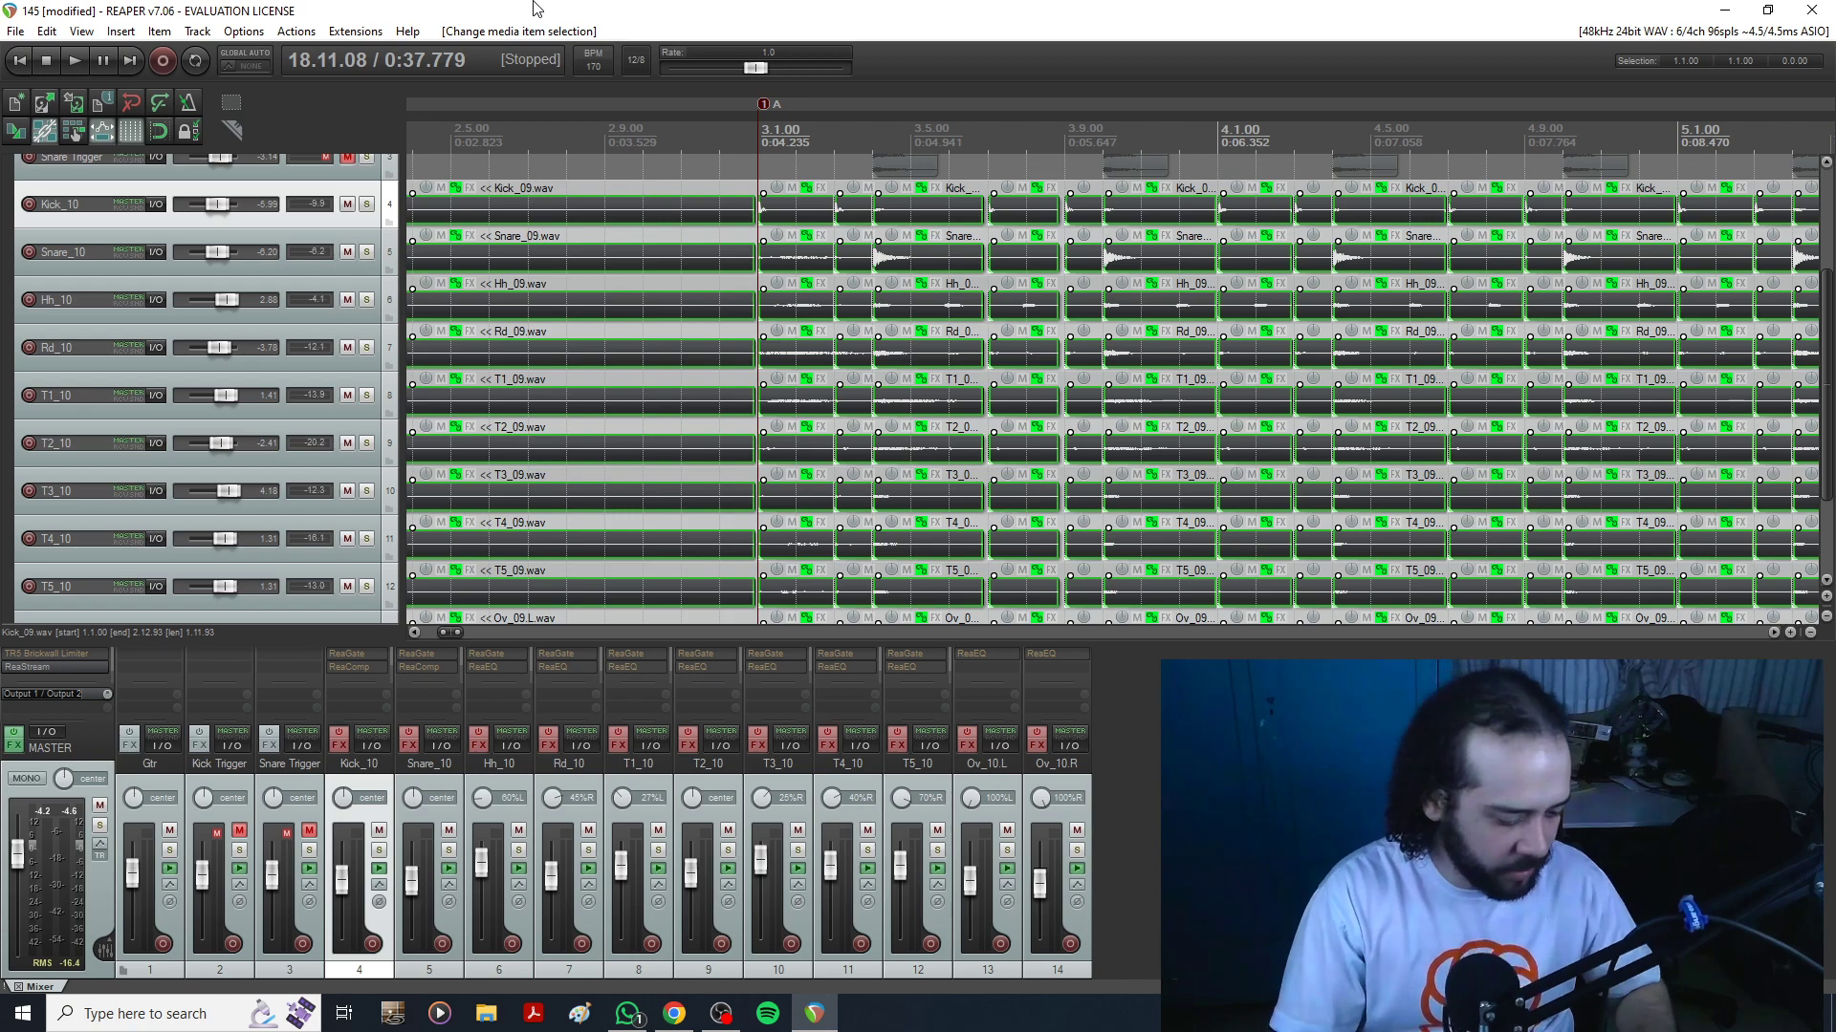
pyautogui.press('f')
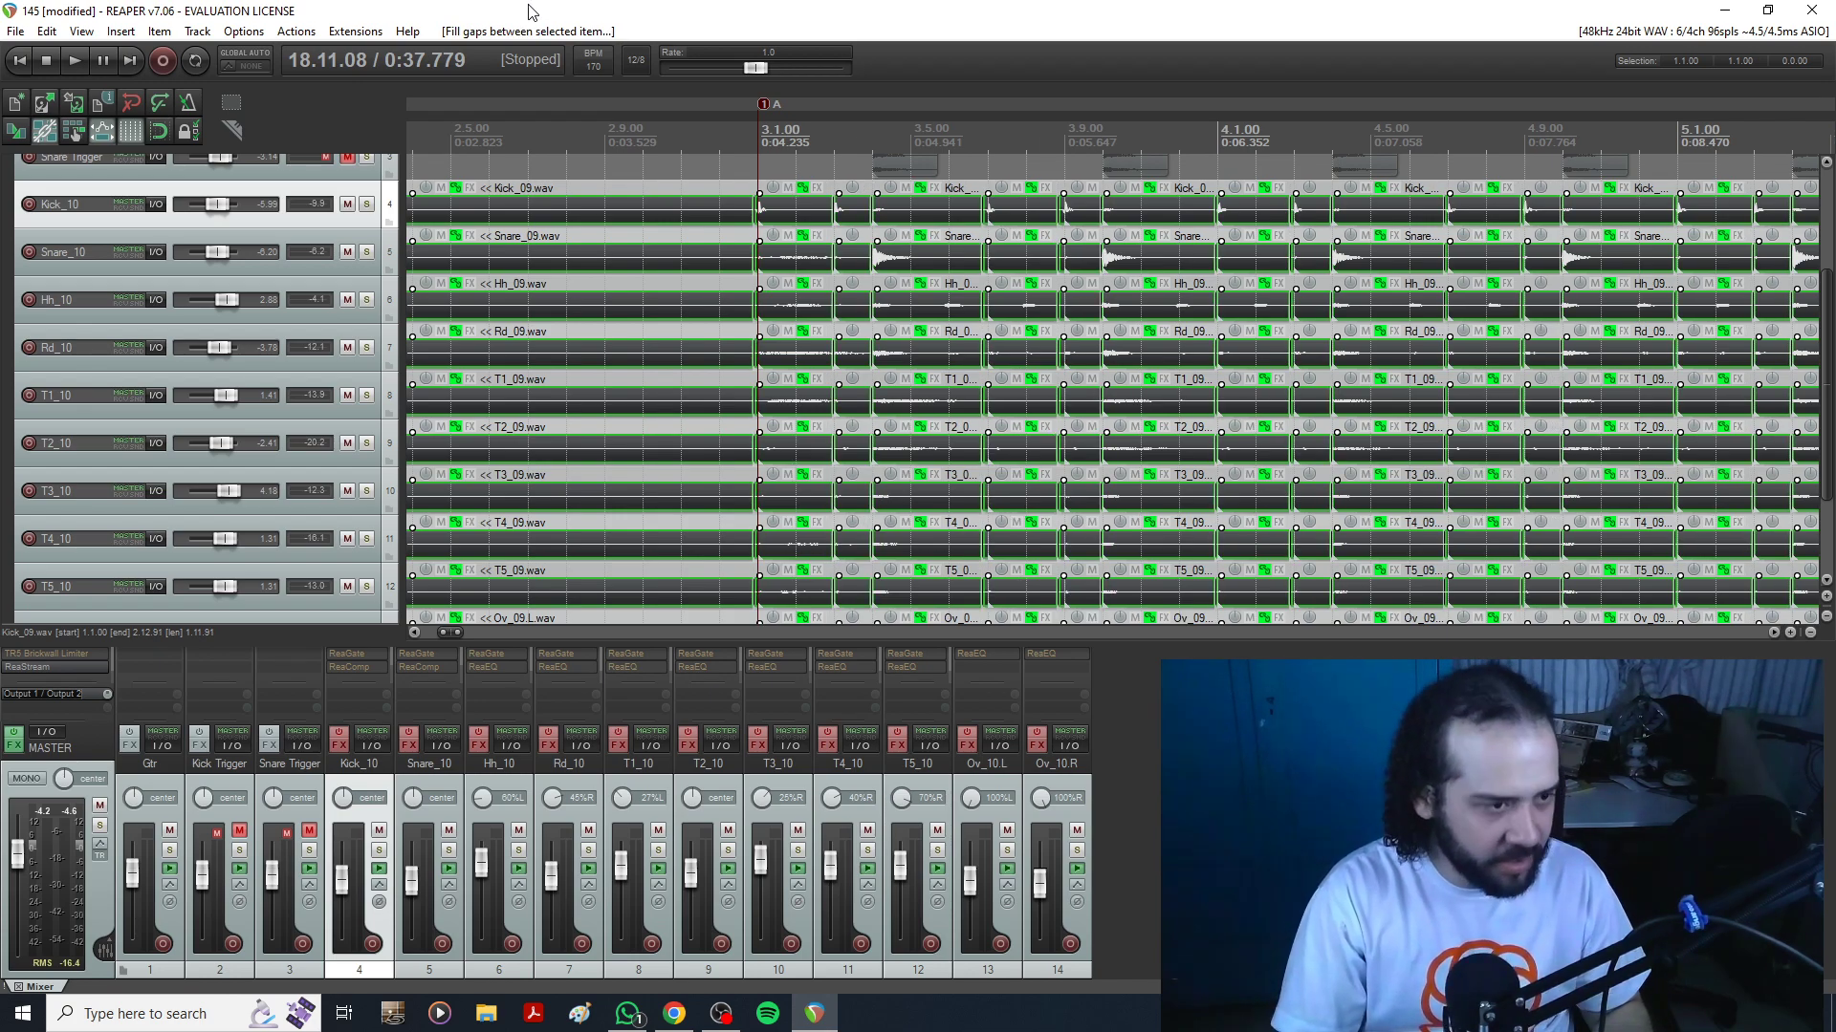
pyautogui.click(702, 208)
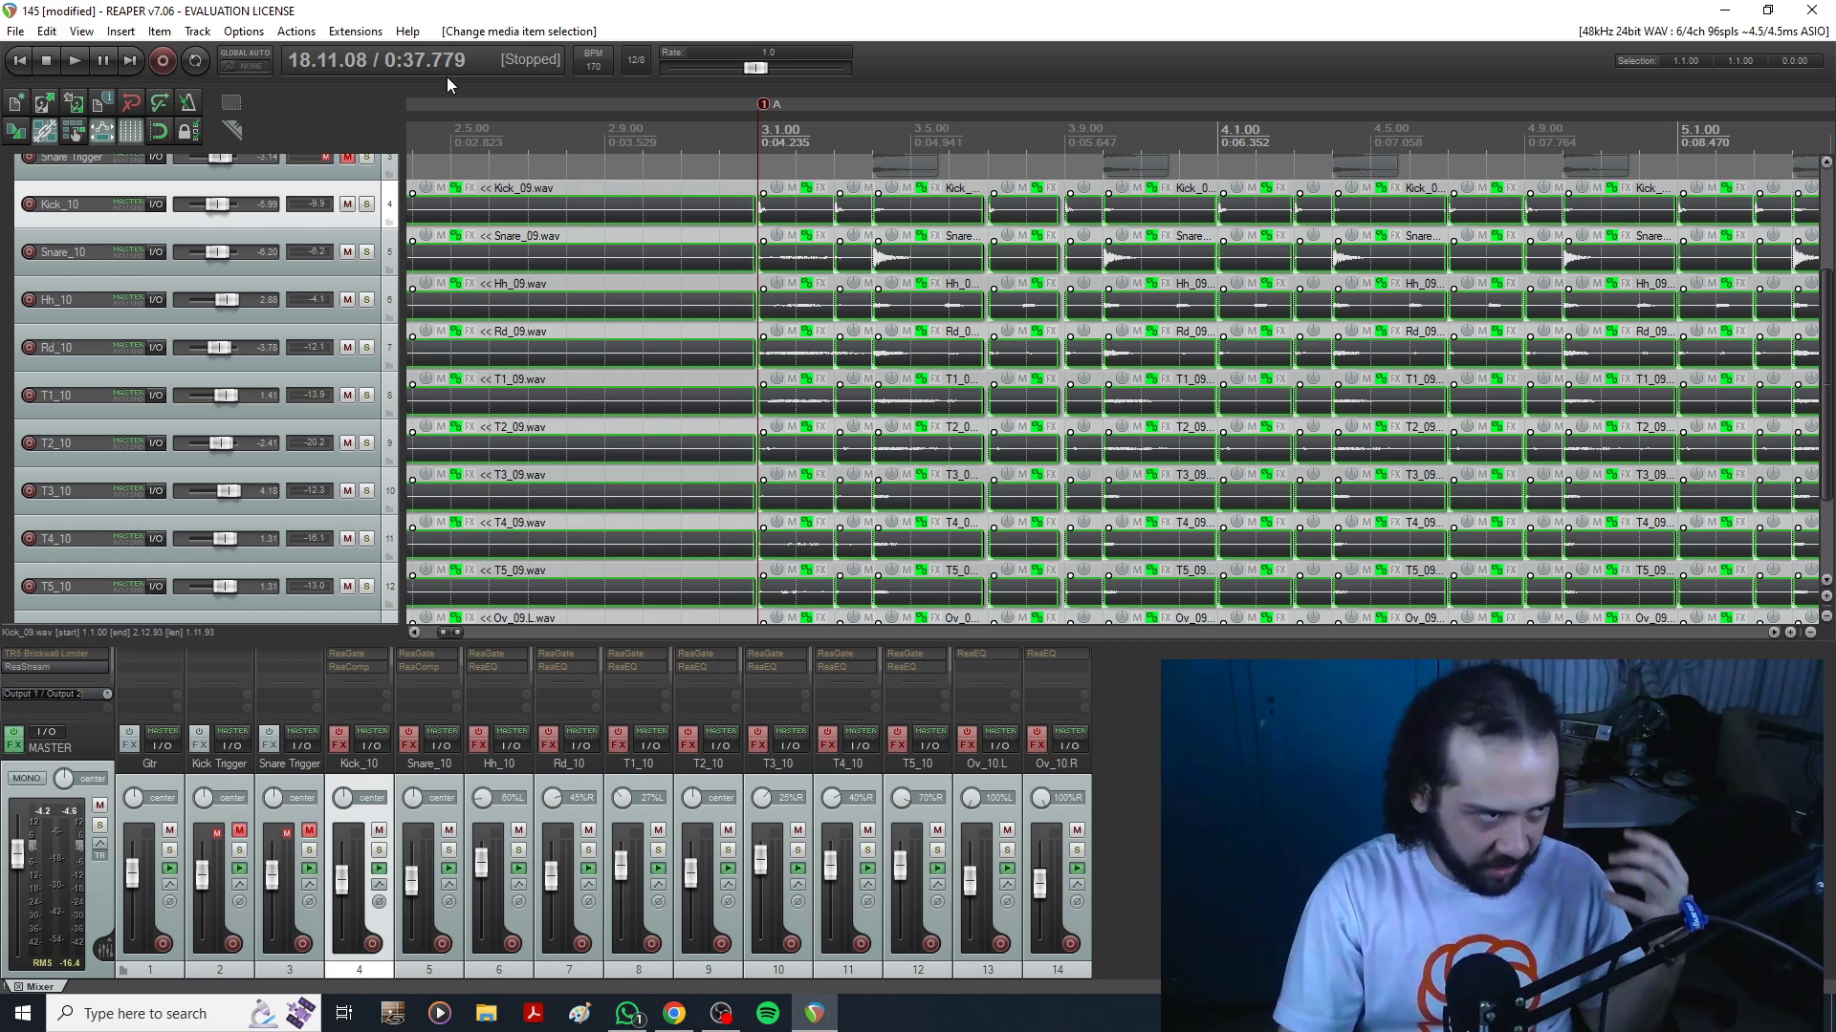
# Check the About information of the SWS Extension and close it.
pyautogui.click(355, 32)
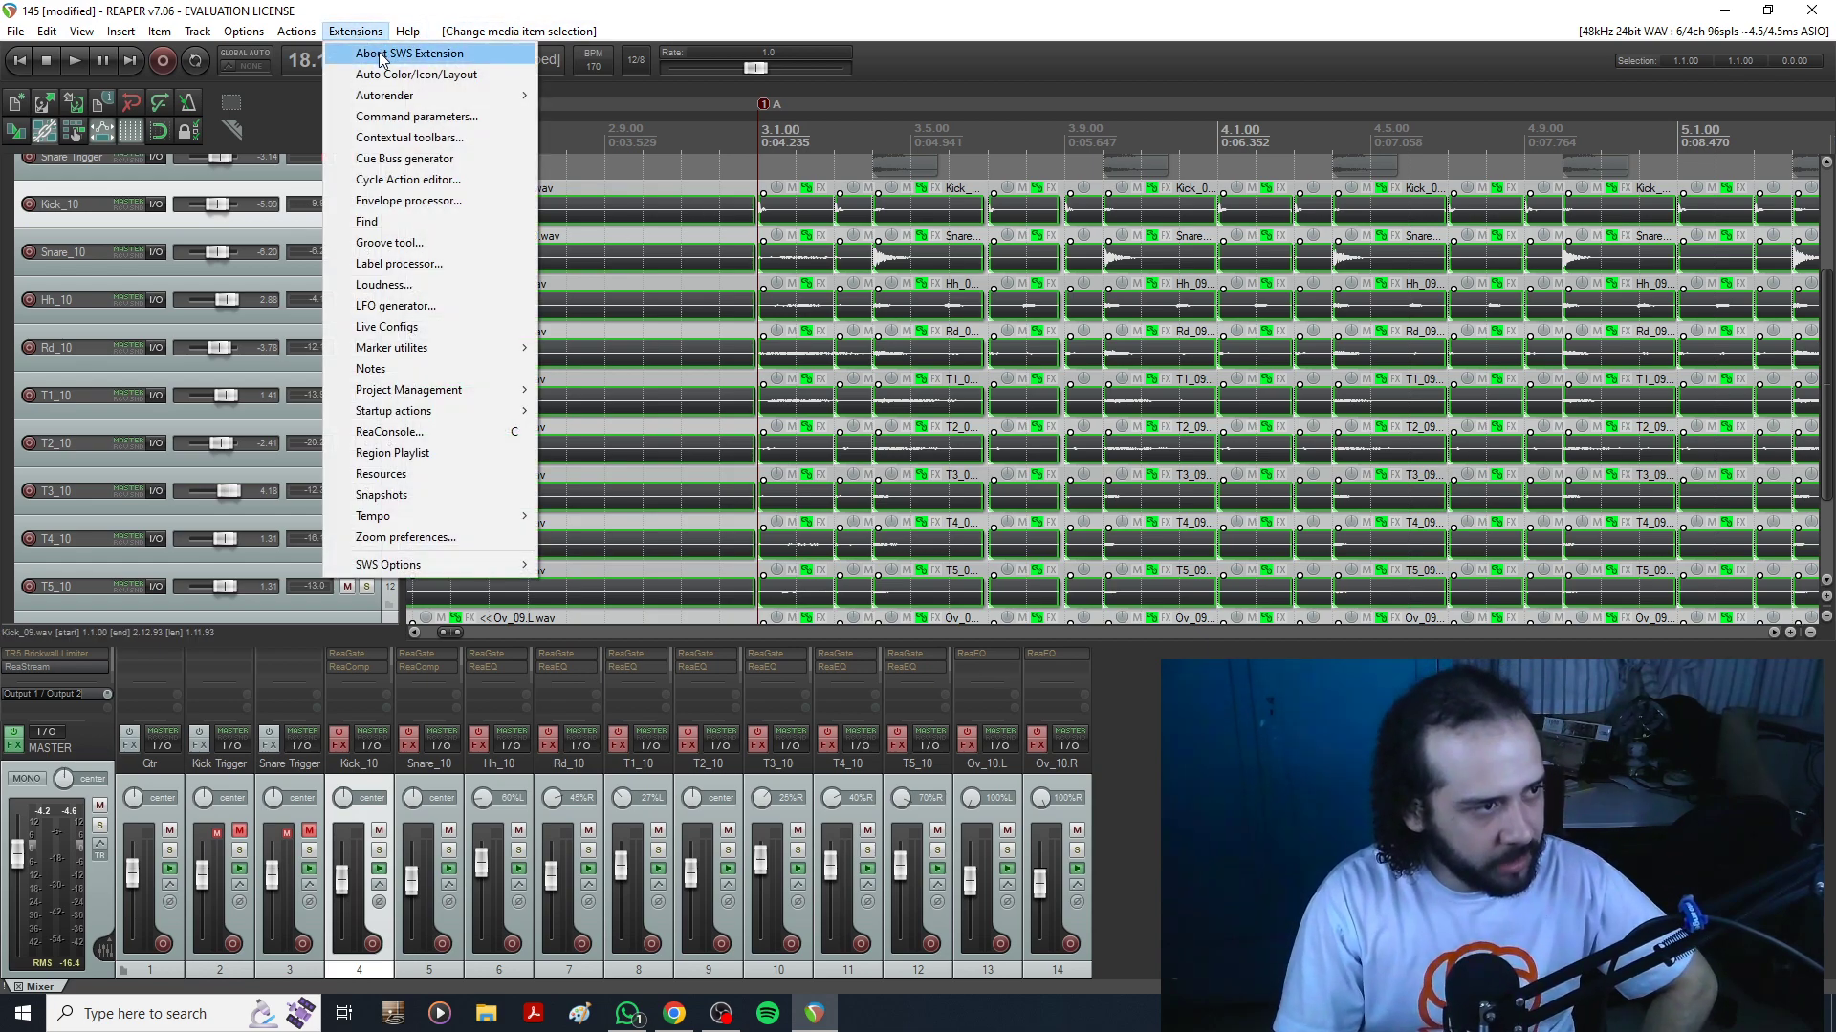
pyautogui.click(388, 59)
pyautogui.click(1114, 357)
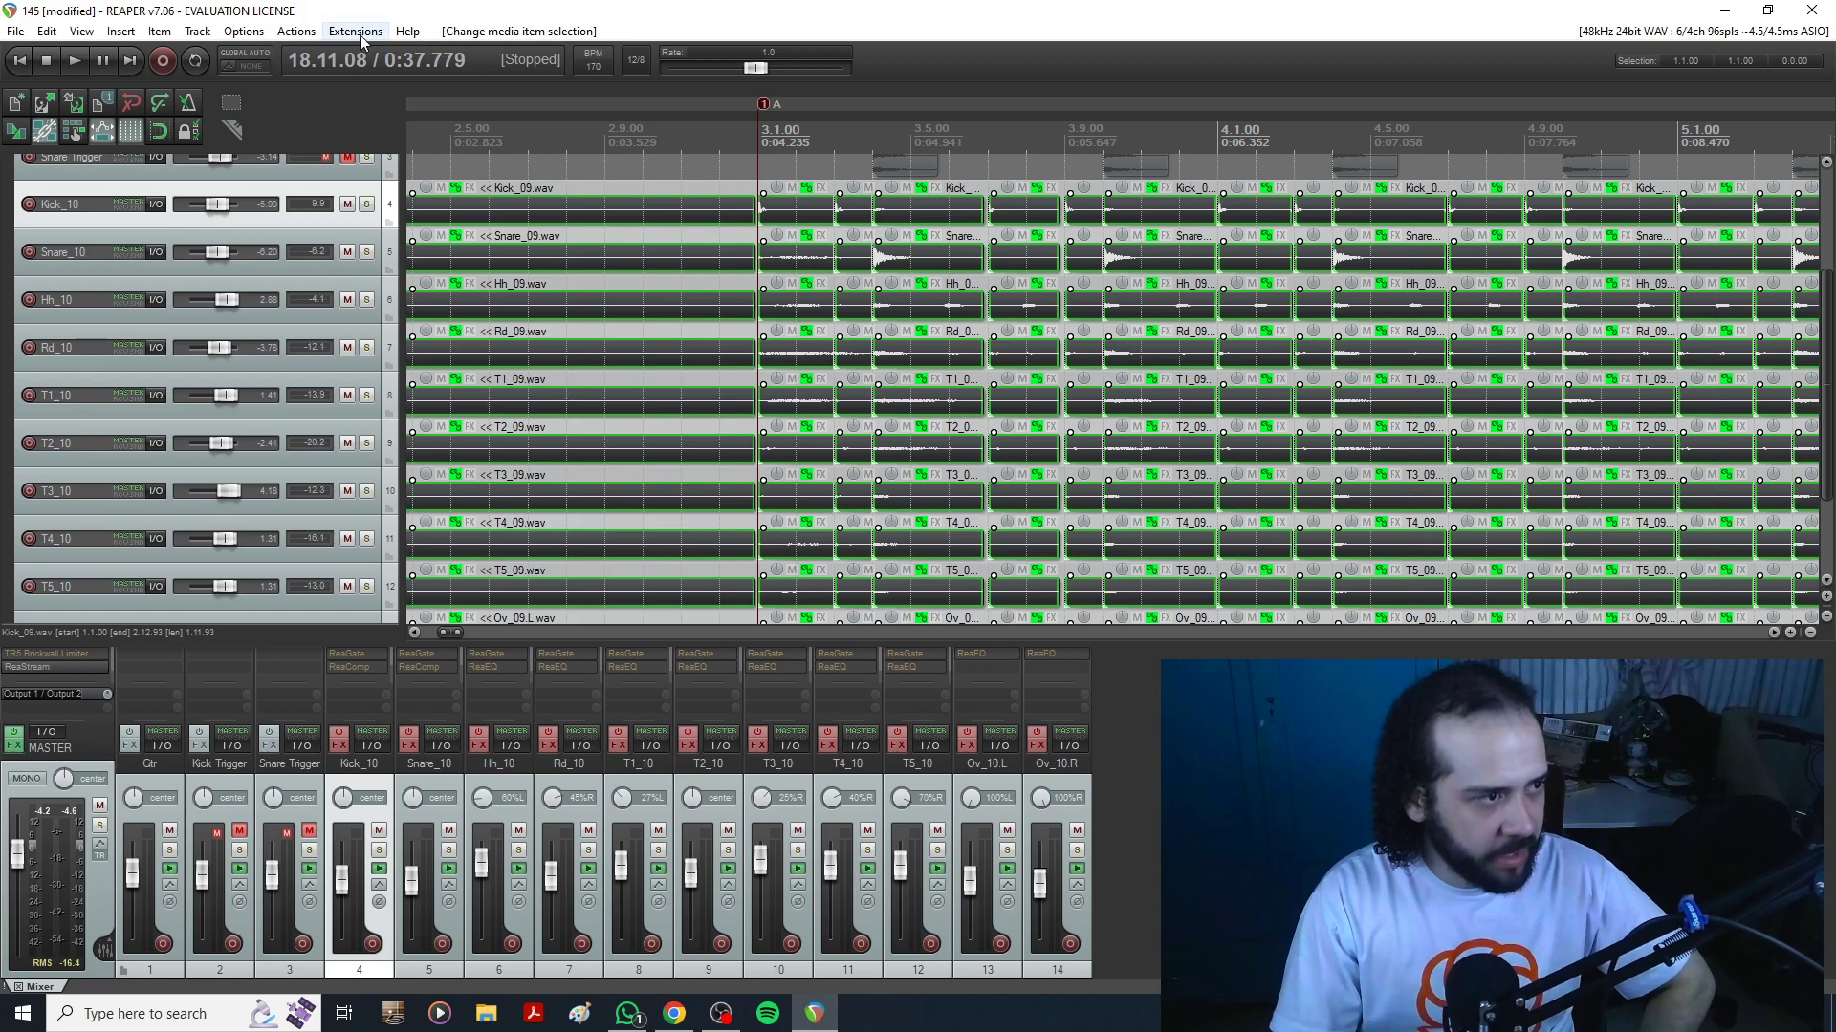
# Filter the action list for "heal", try "Item: Heal splits in items" on the selected drum items, and undo it.
pyautogui.click(315, 33)
pyautogui.click(330, 50)
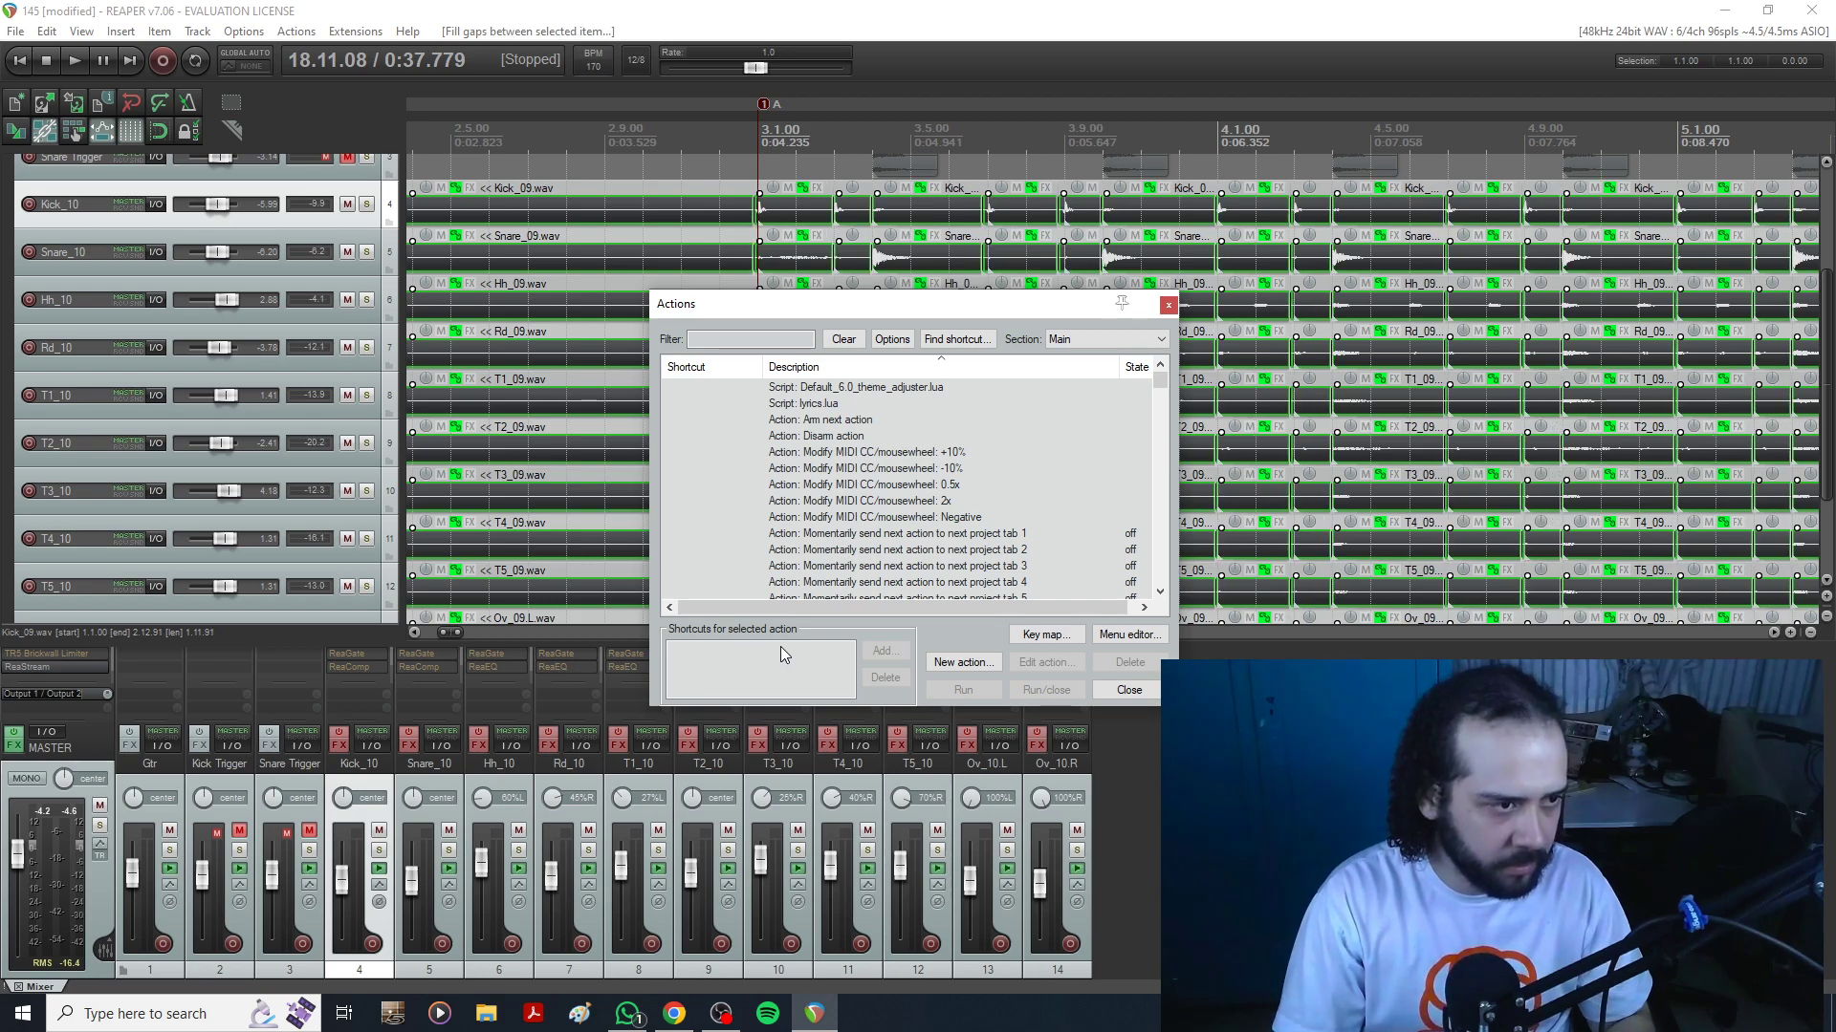
pyautogui.click(770, 338)
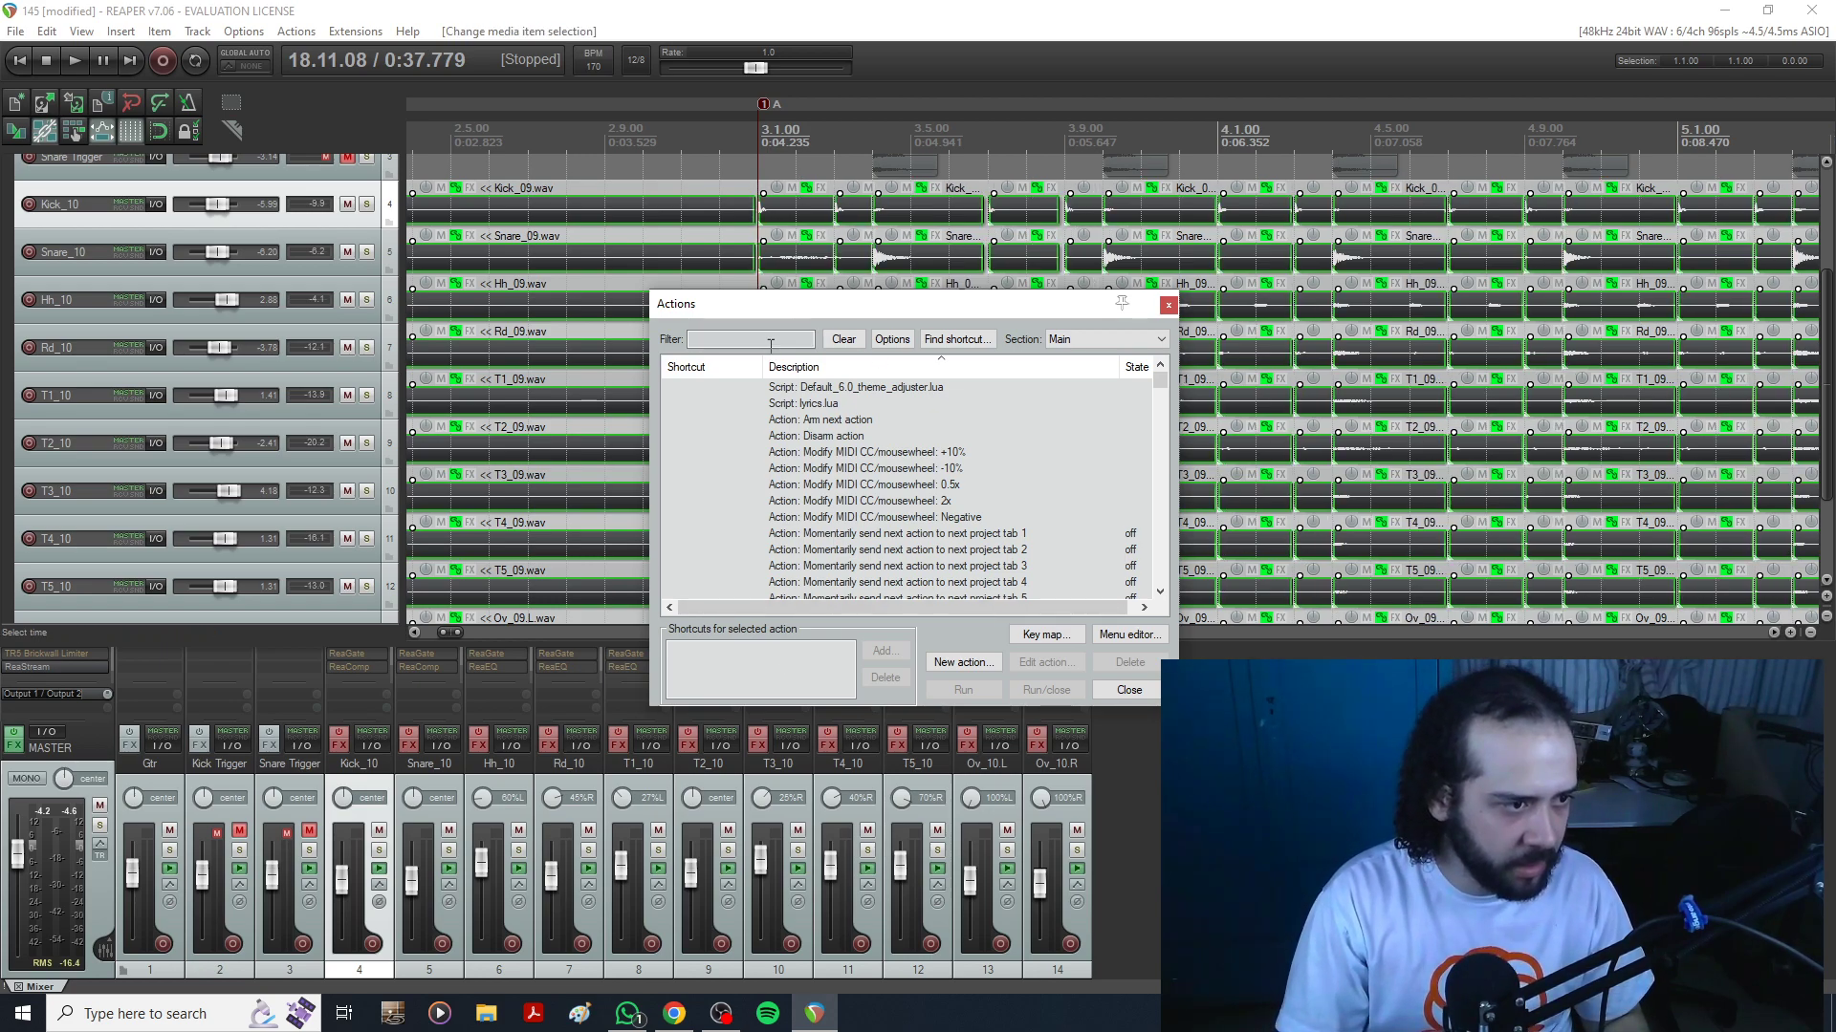
pyautogui.write('heal')
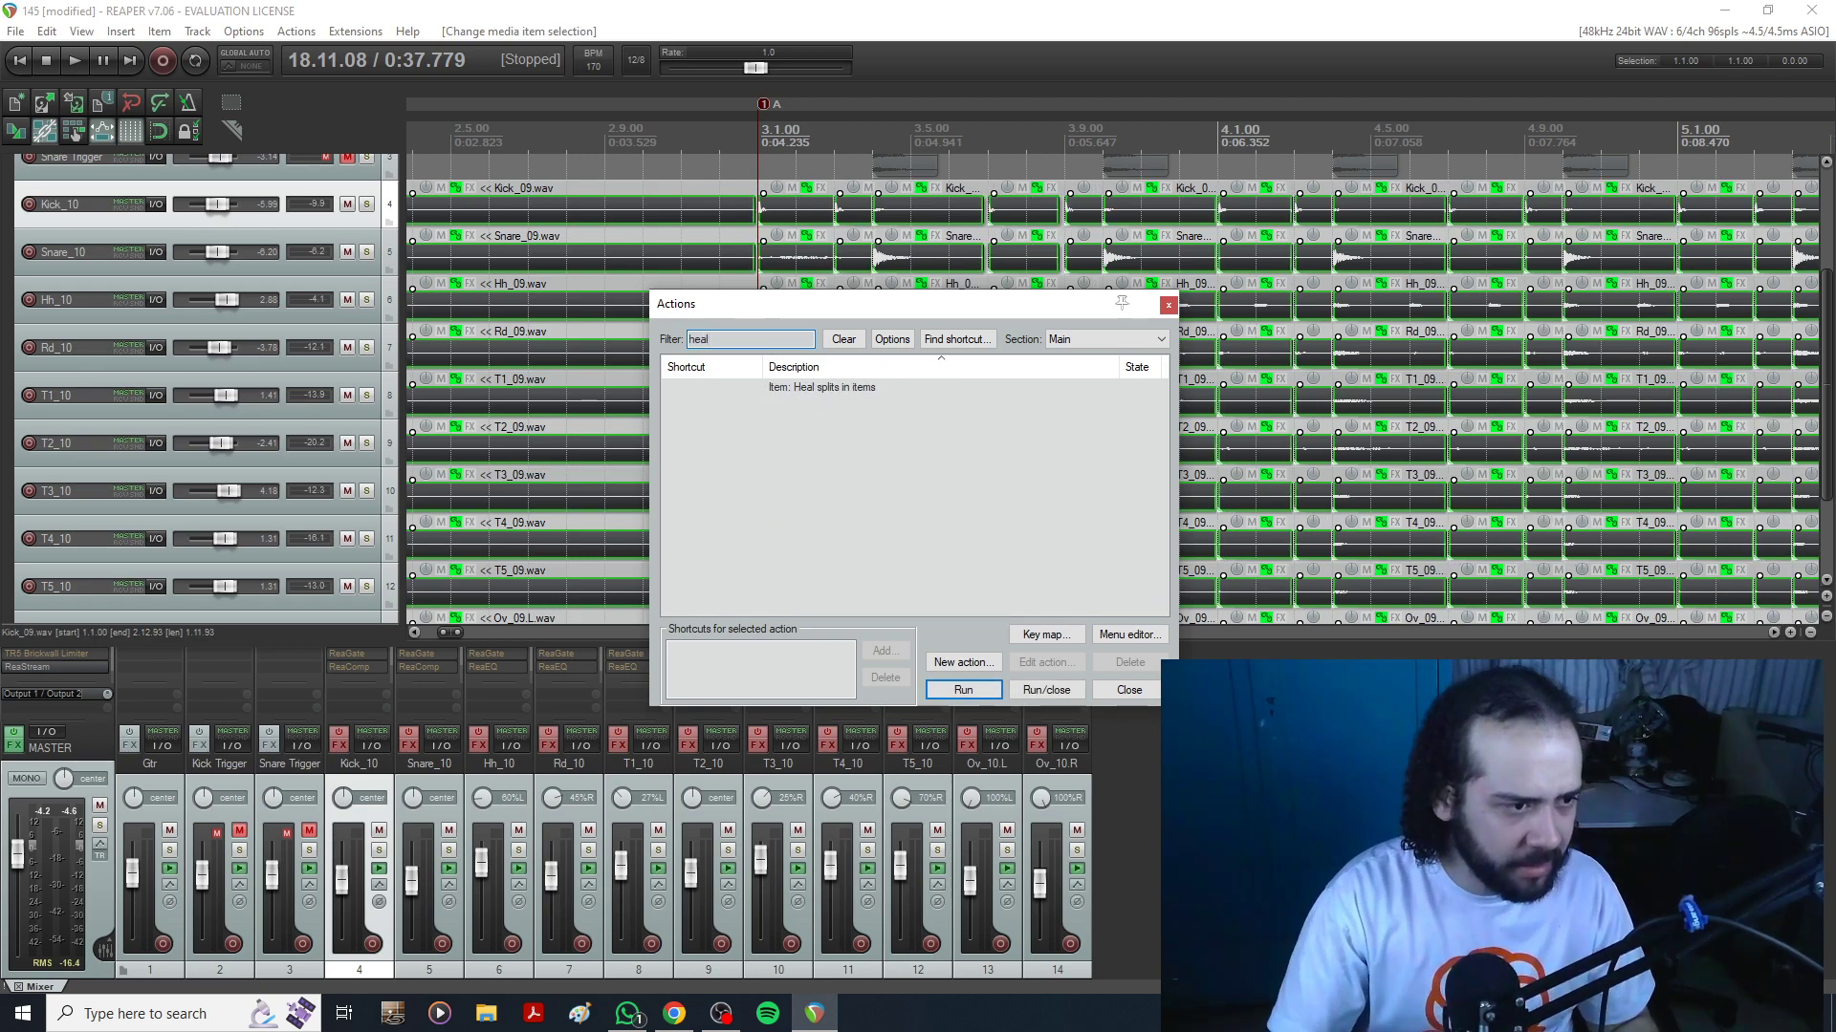
pyautogui.click(829, 390)
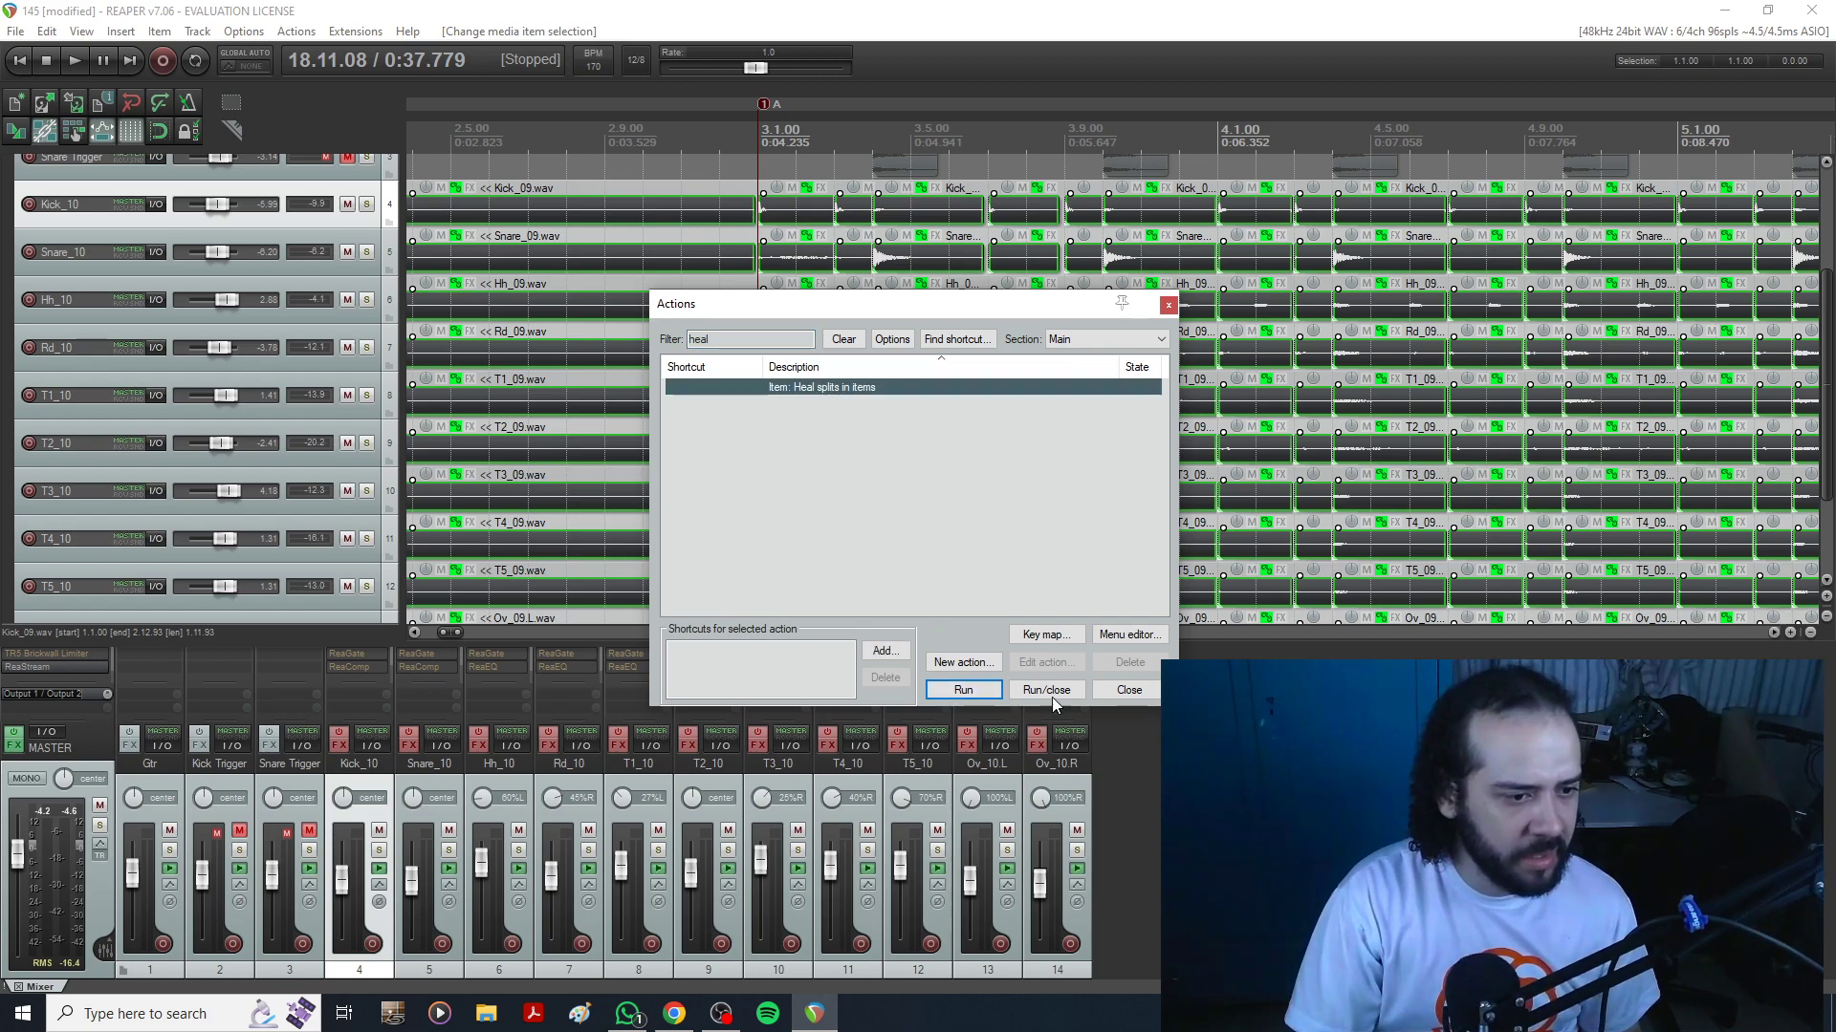
pyautogui.click(960, 690)
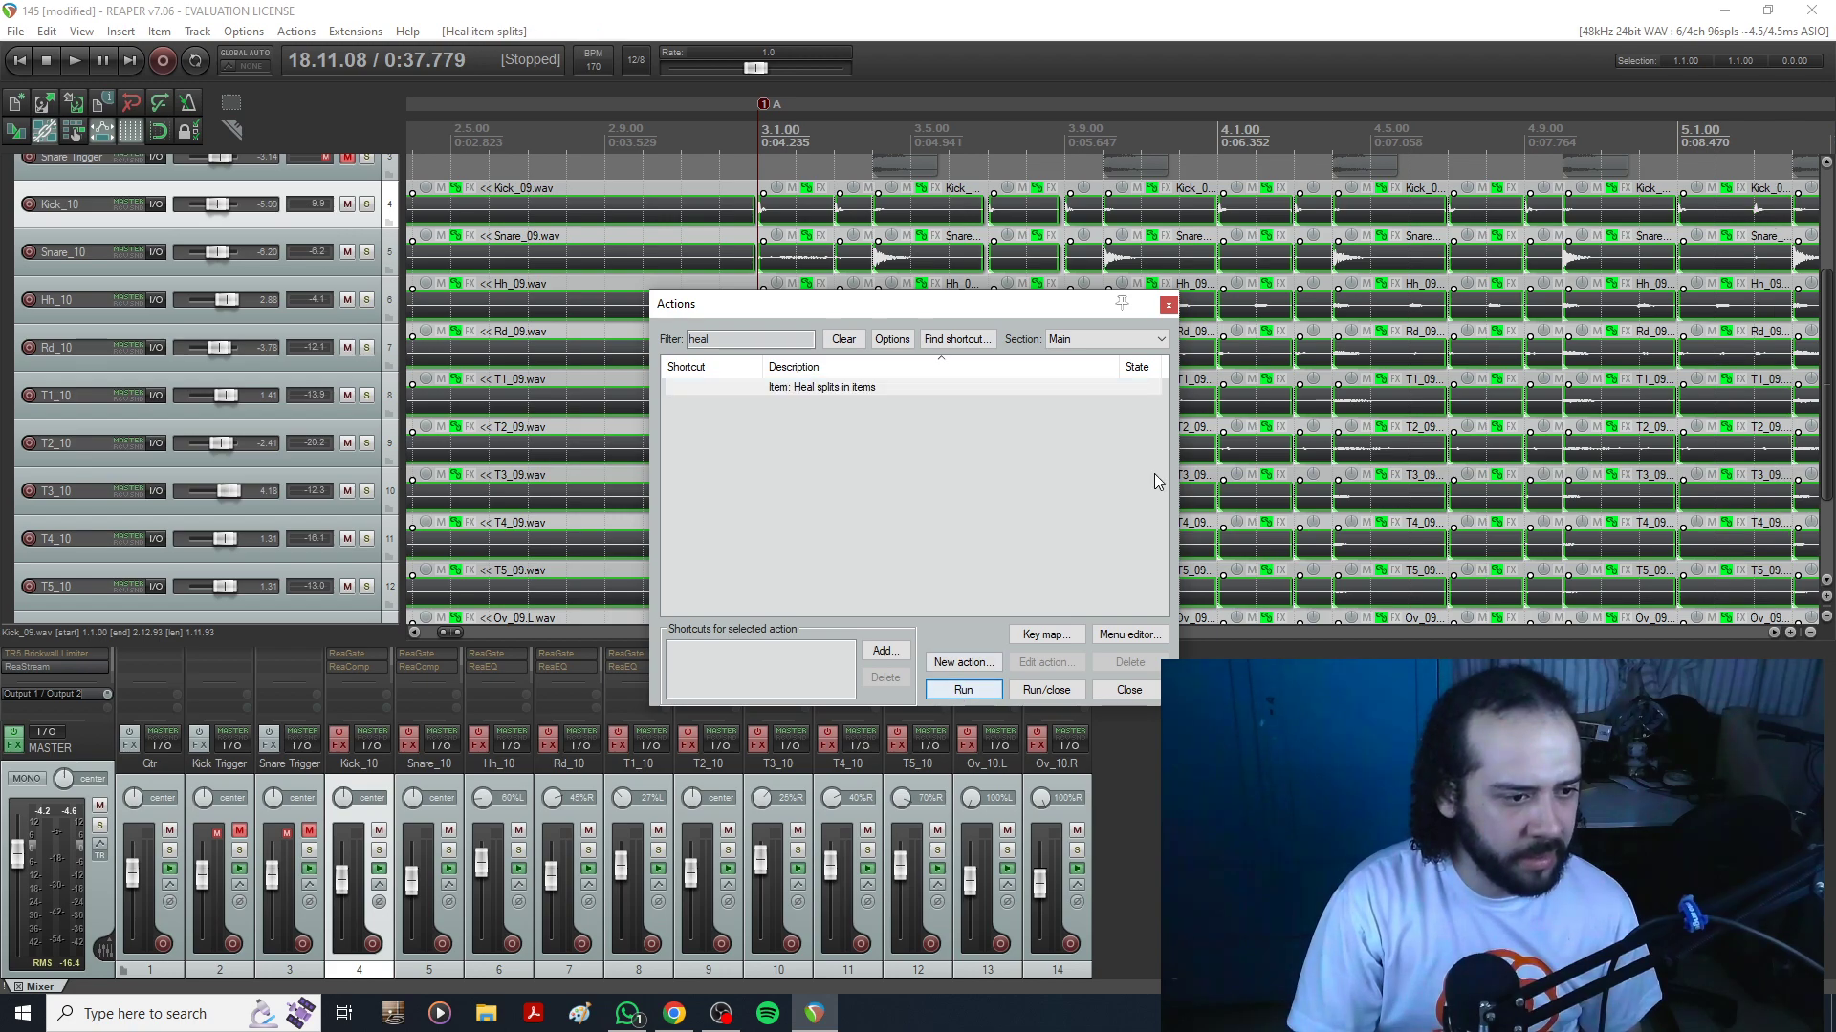
pyautogui.click(1168, 305)
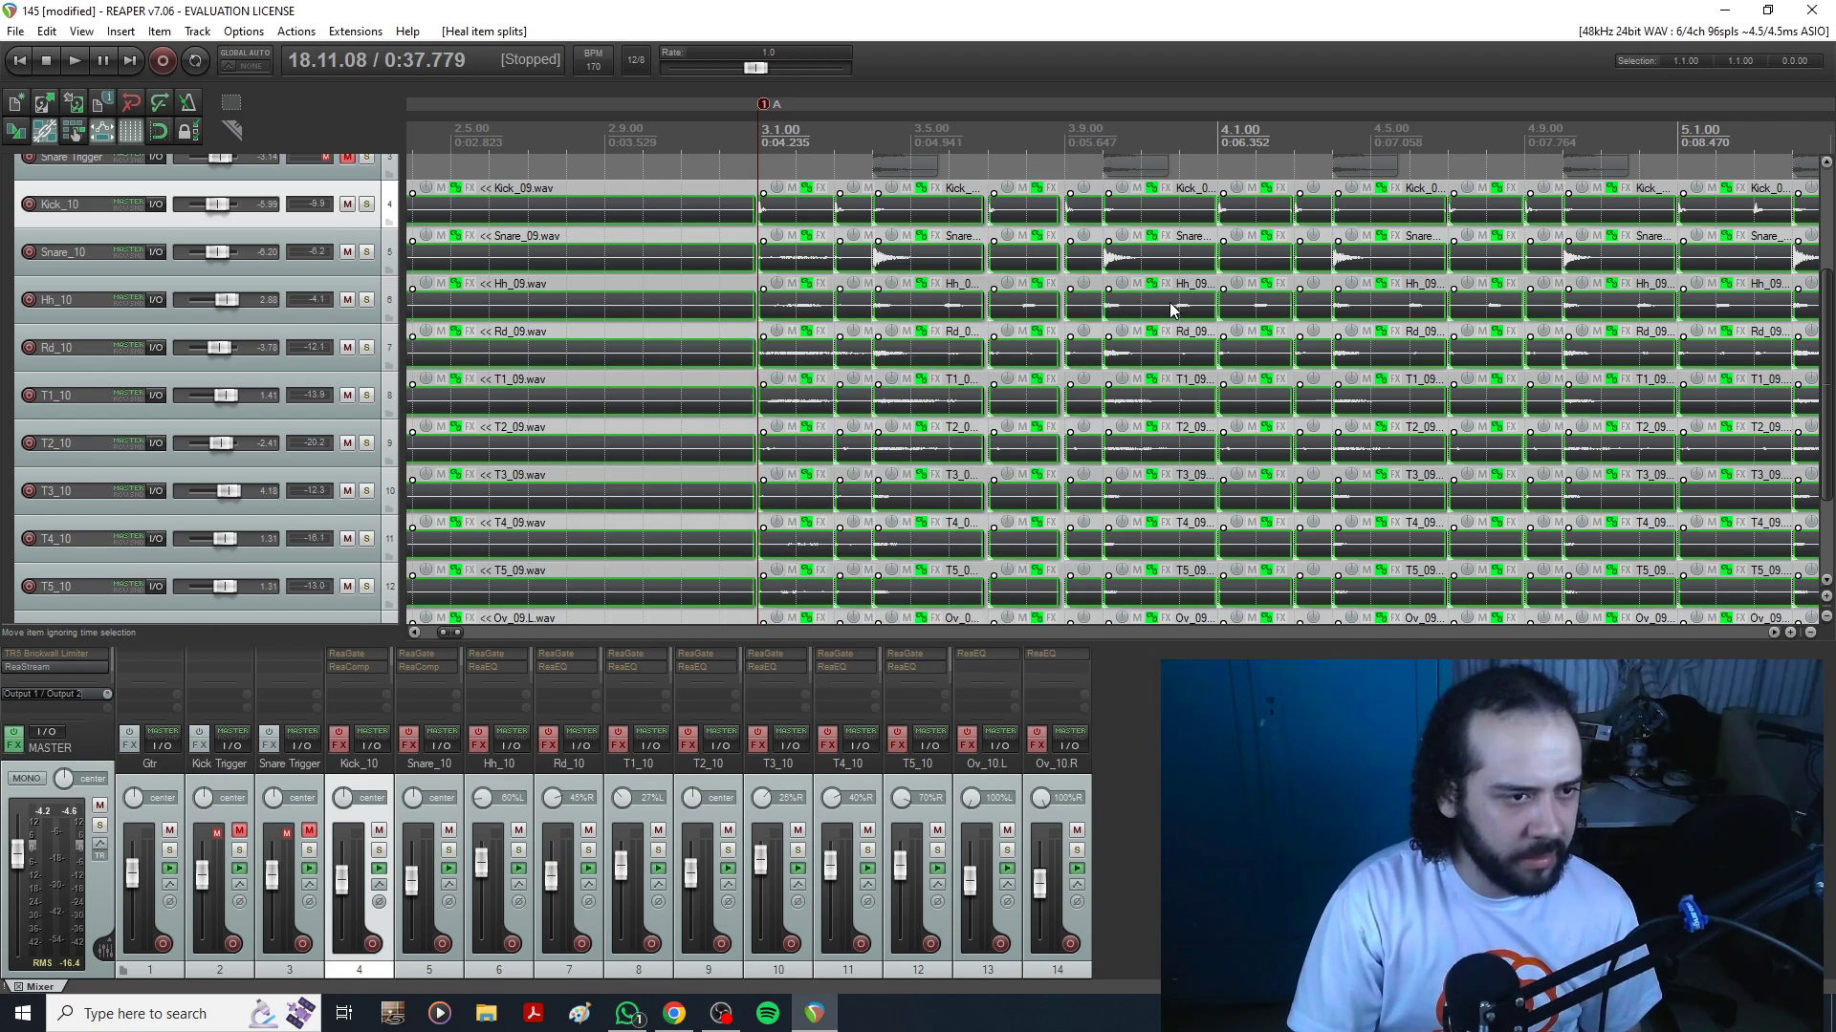
pyautogui.click(1064, 304)
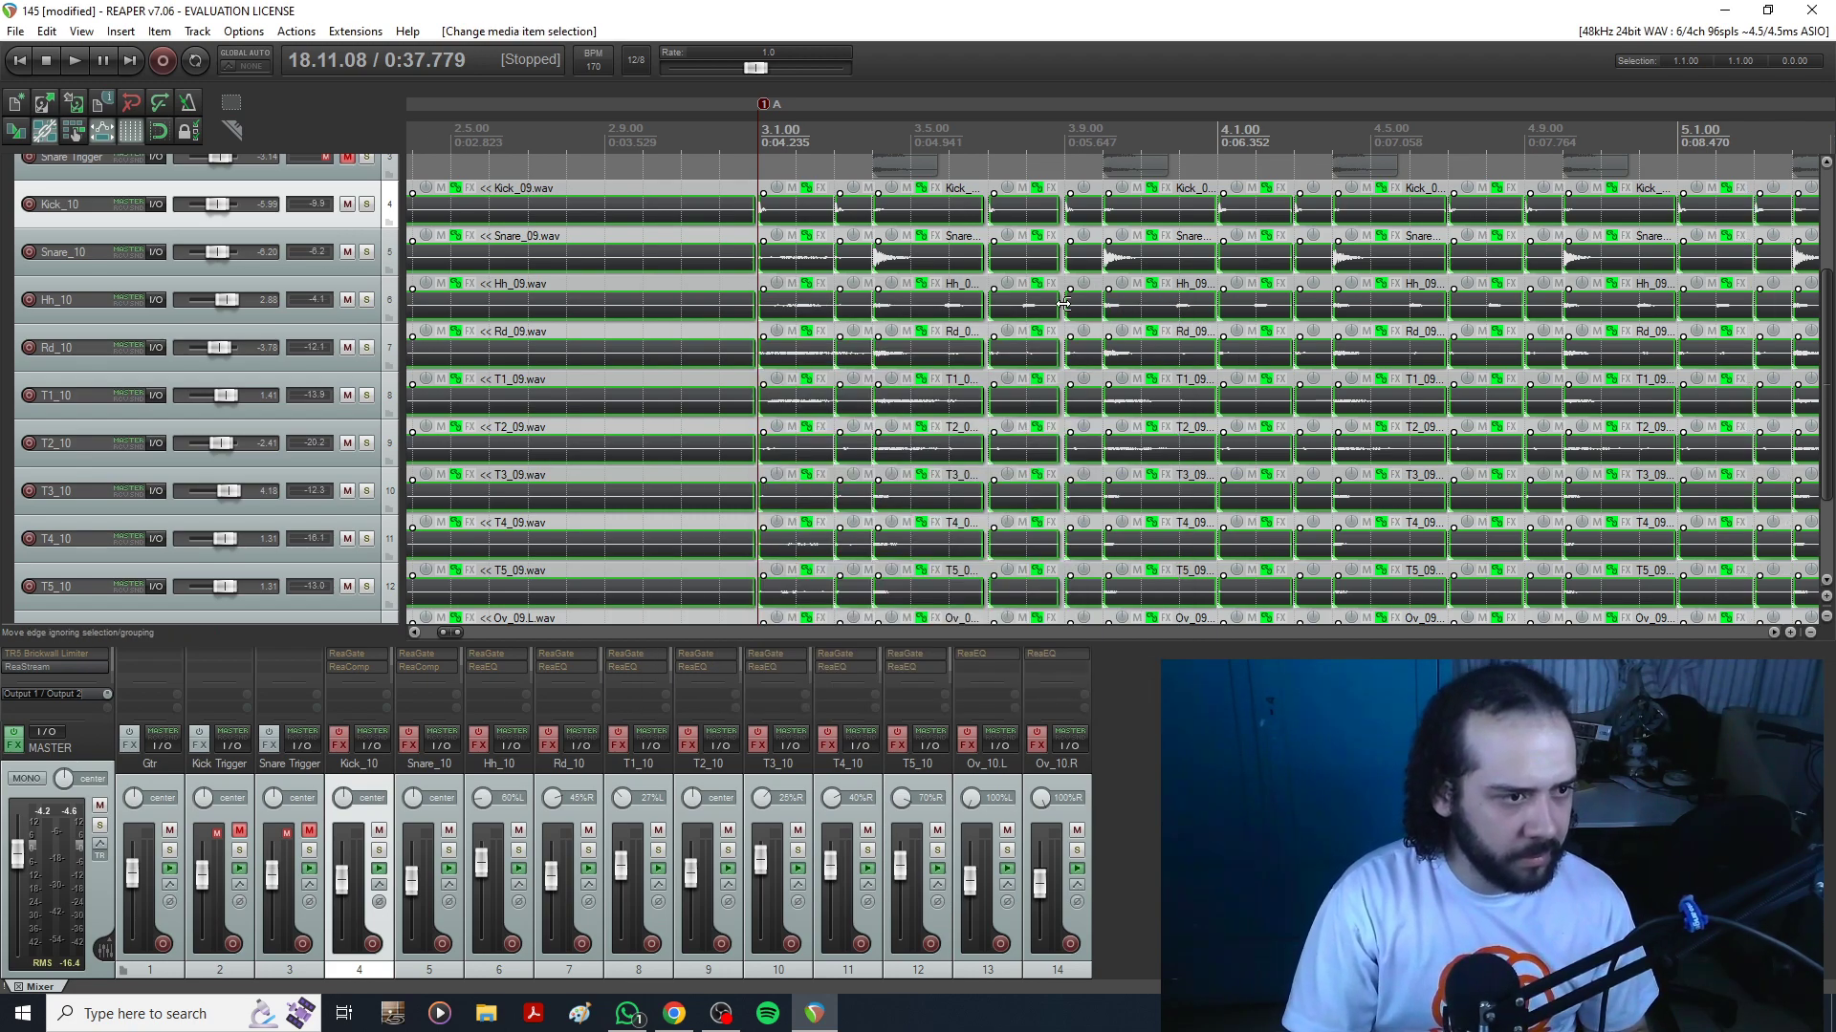
# Reselect the drum items before marker A, and look up the "SWS/AW: Fill gaps between selected items" command among the recent actions.
pyautogui.keyDown('ctrl'); pyautogui.rightClick(598, 187); pyautogui.keyUp('ctrl')
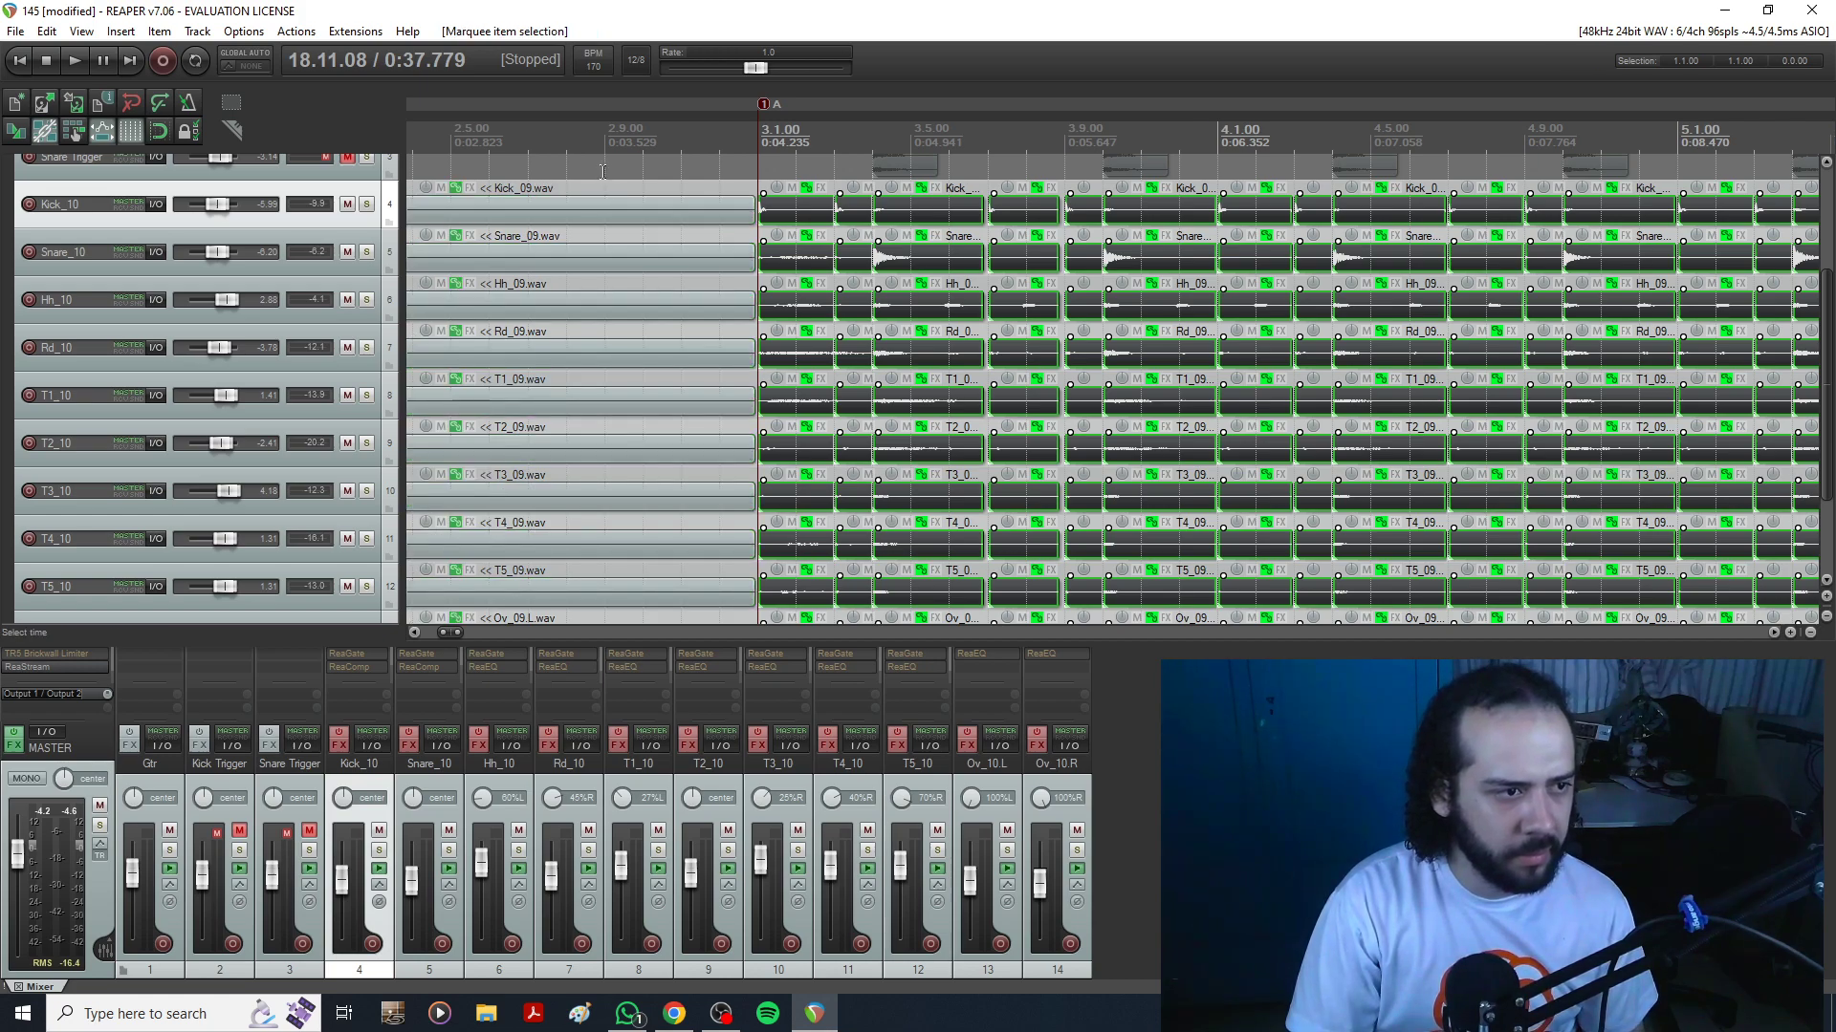
pyautogui.keyDown('ctrl'); pyautogui.click(688, 222); pyautogui.keyUp('ctrl')
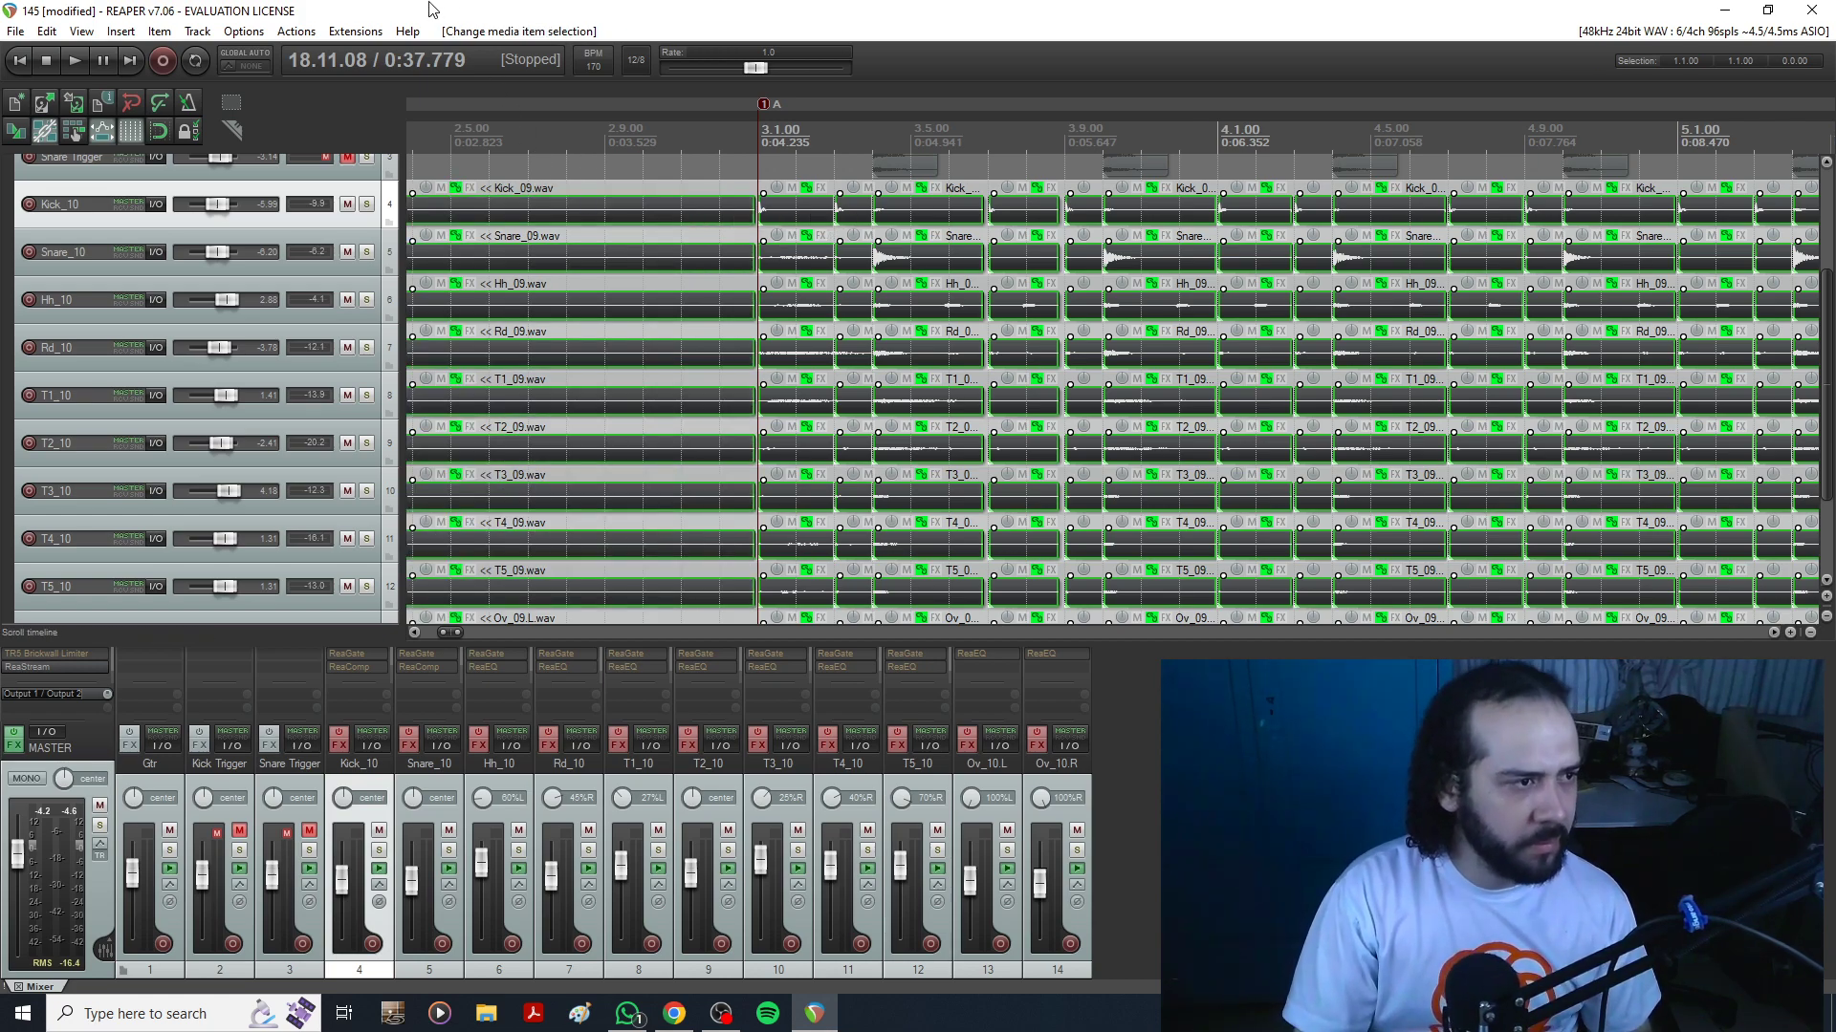
pyautogui.click(294, 32)
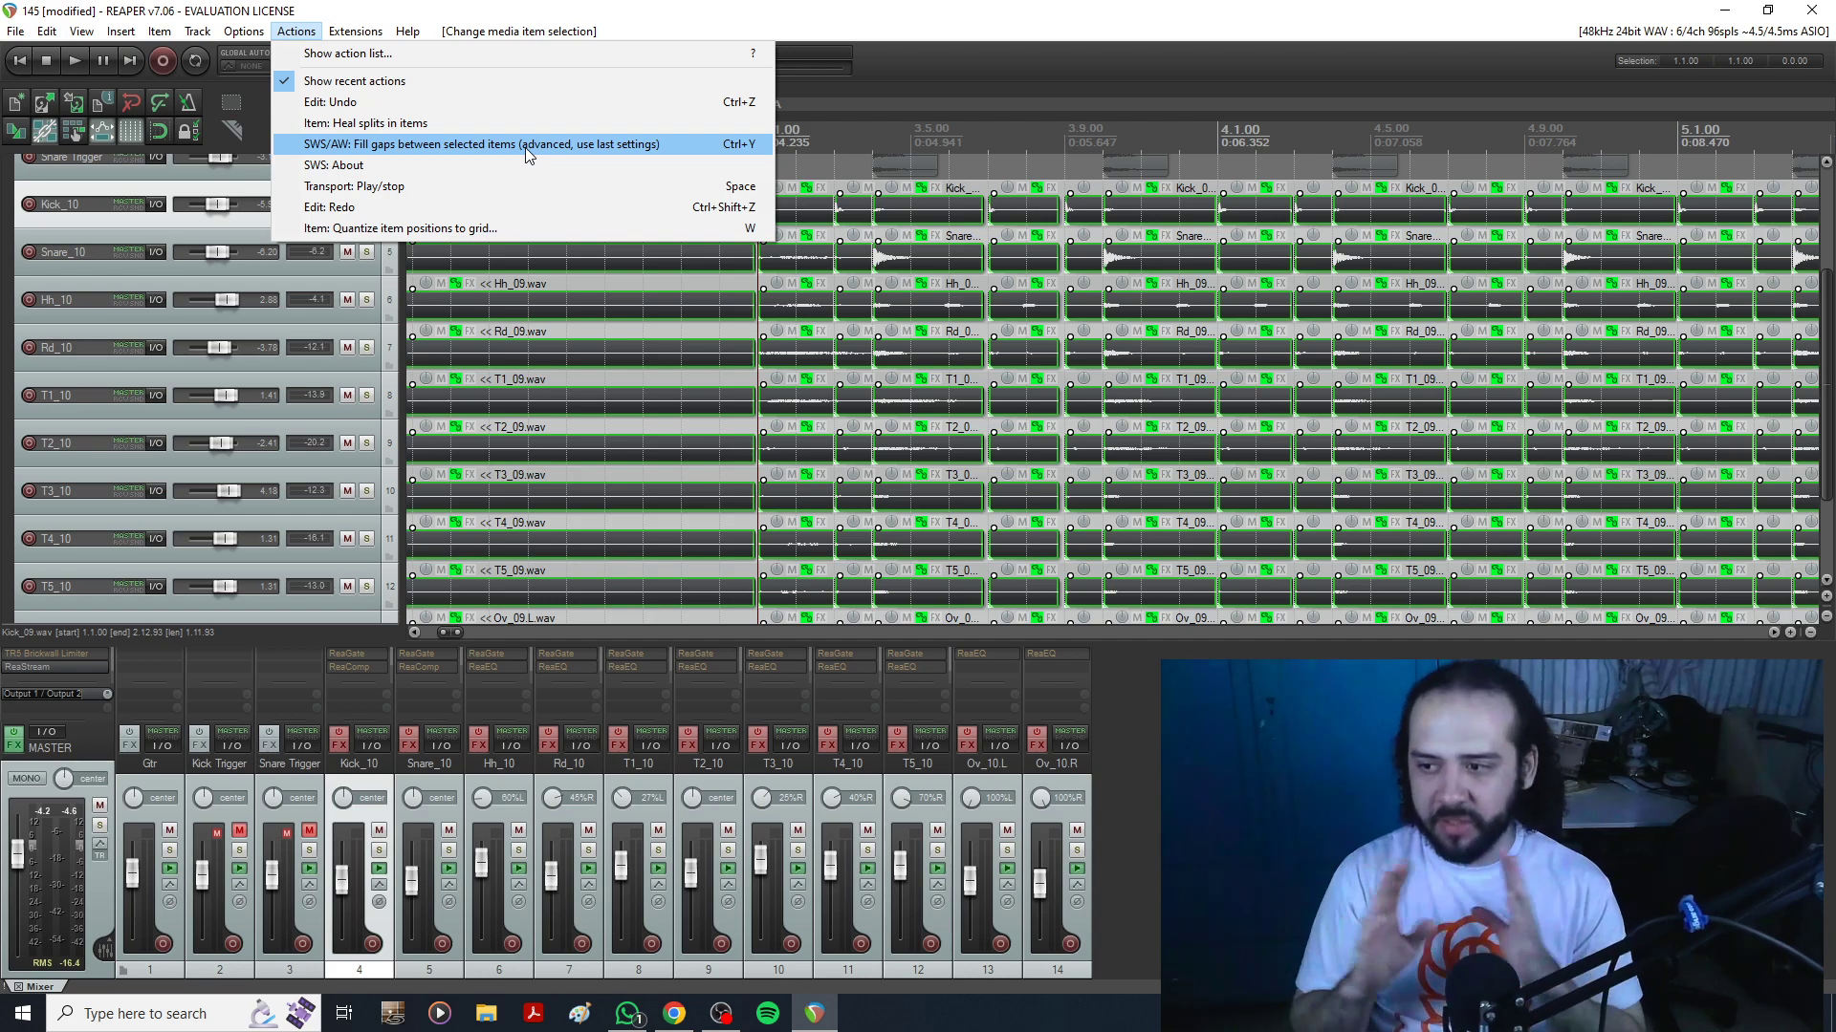
pyautogui.click(920, 53)
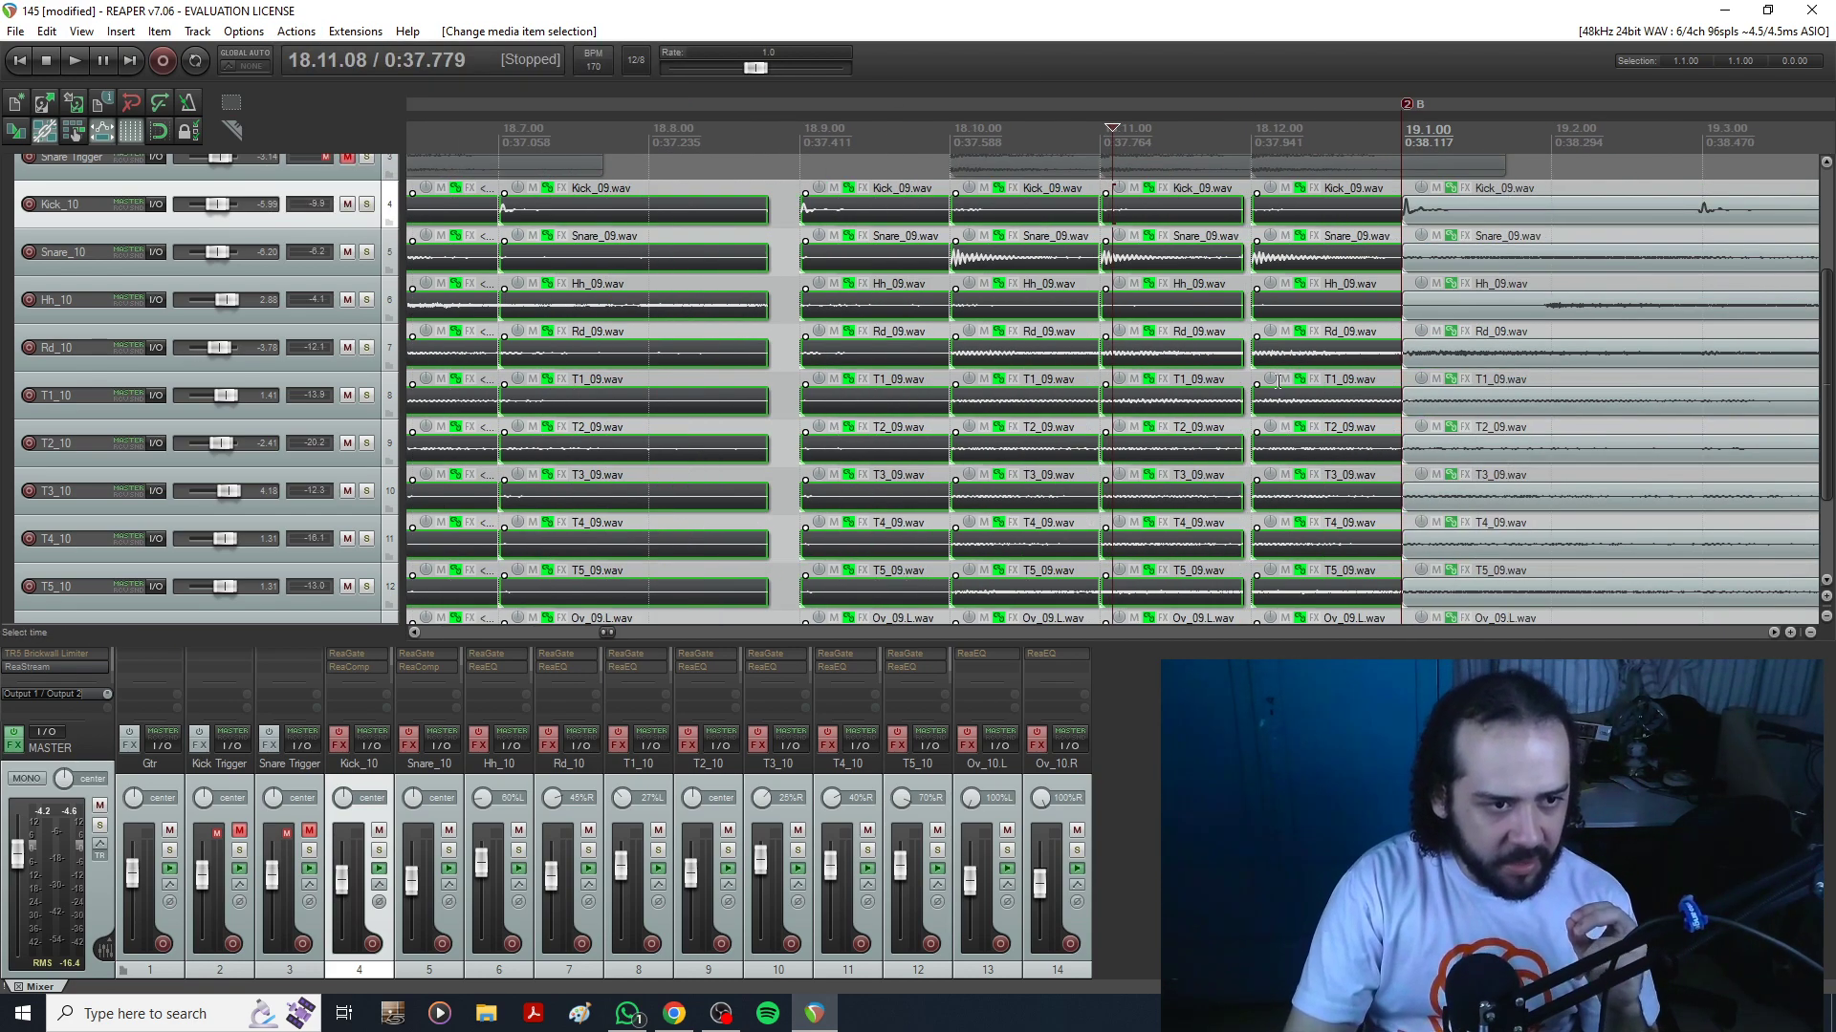
# Inspect the gaps between the selected drum slices in measures 17 and 18.
pyautogui.scroll(2, 1272, 387)
pyautogui.scroll(-1, 744, 349)
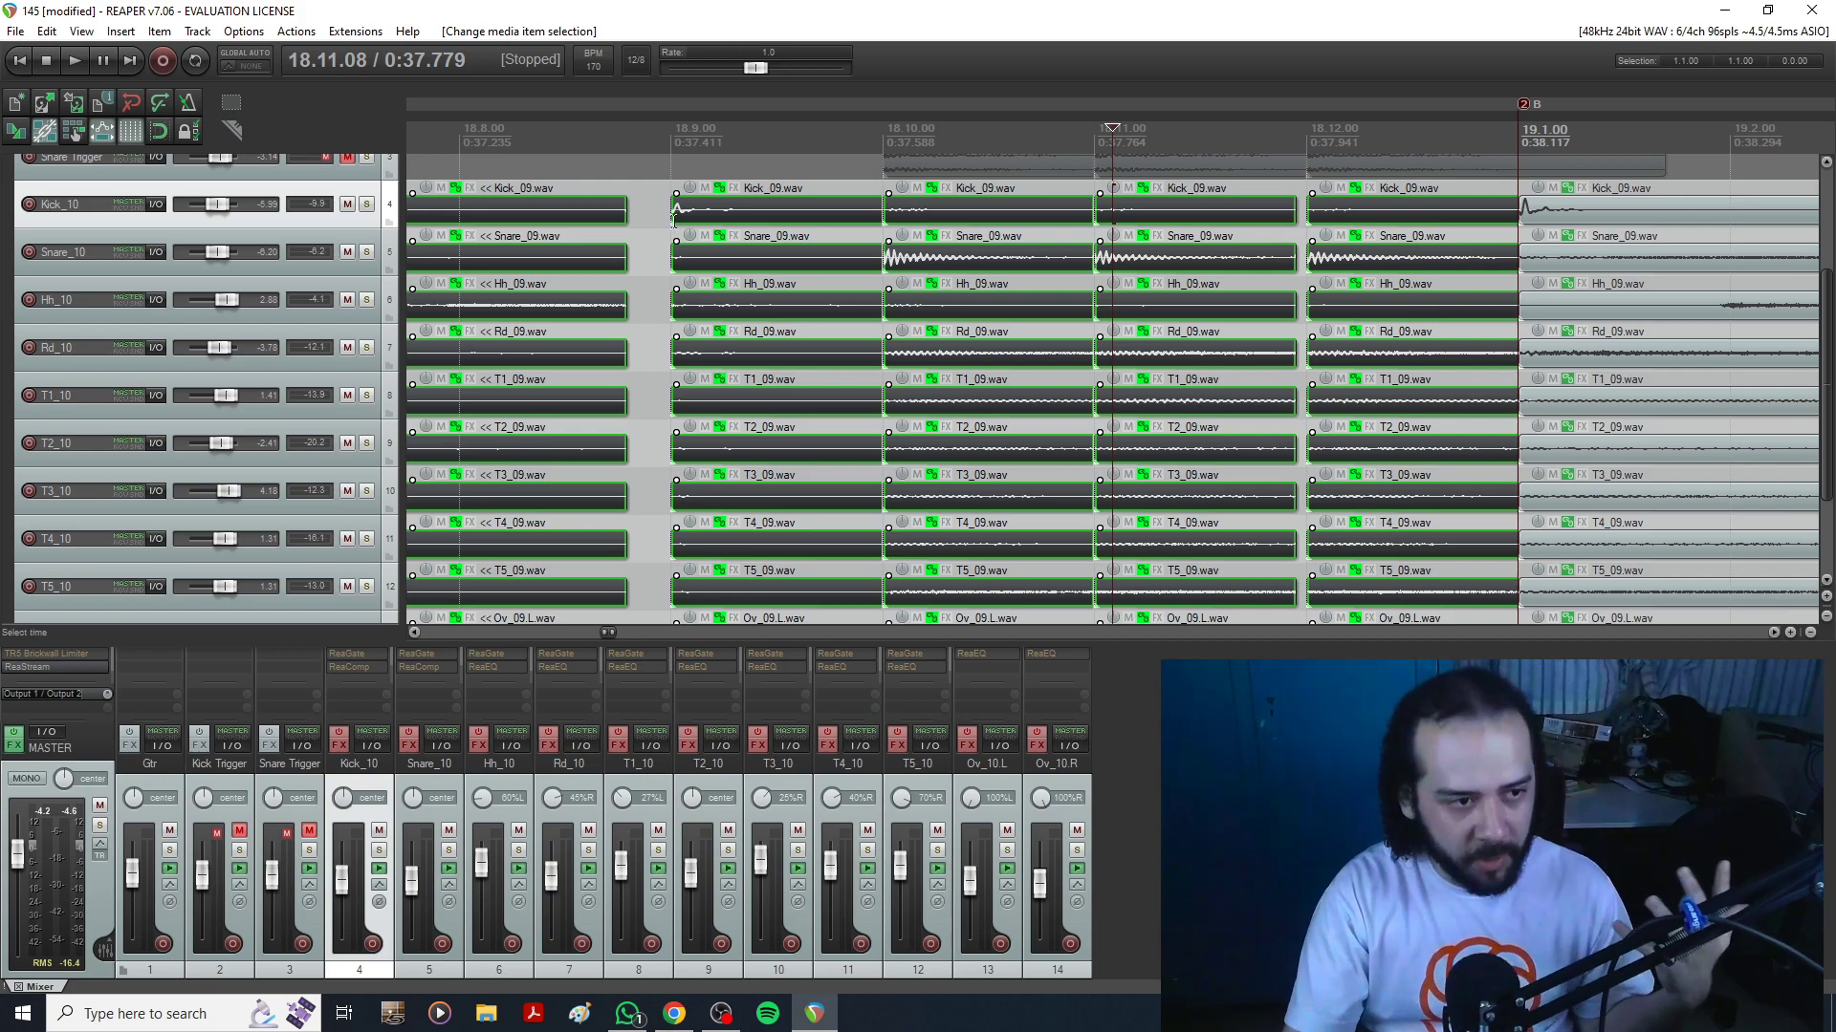
pyautogui.scroll(-1, 1038, 524)
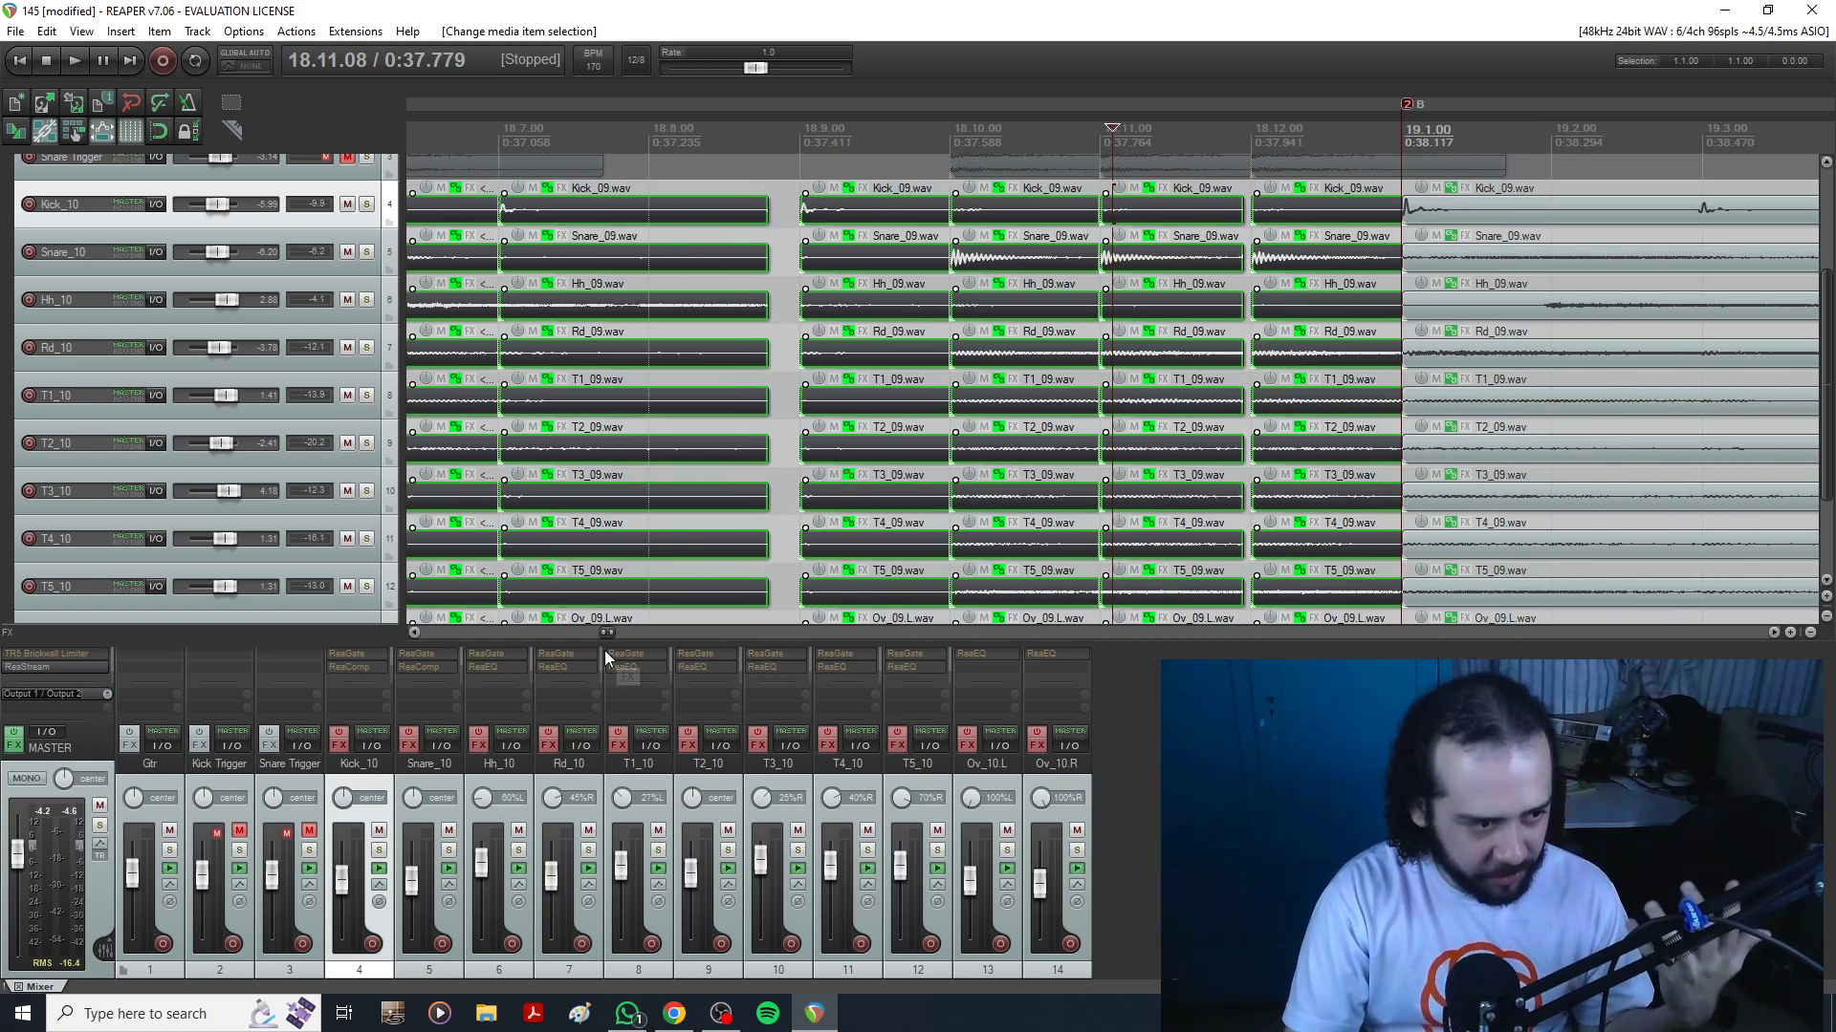
pyautogui.moveTo(610, 637); pyautogui.dragTo(597, 635)
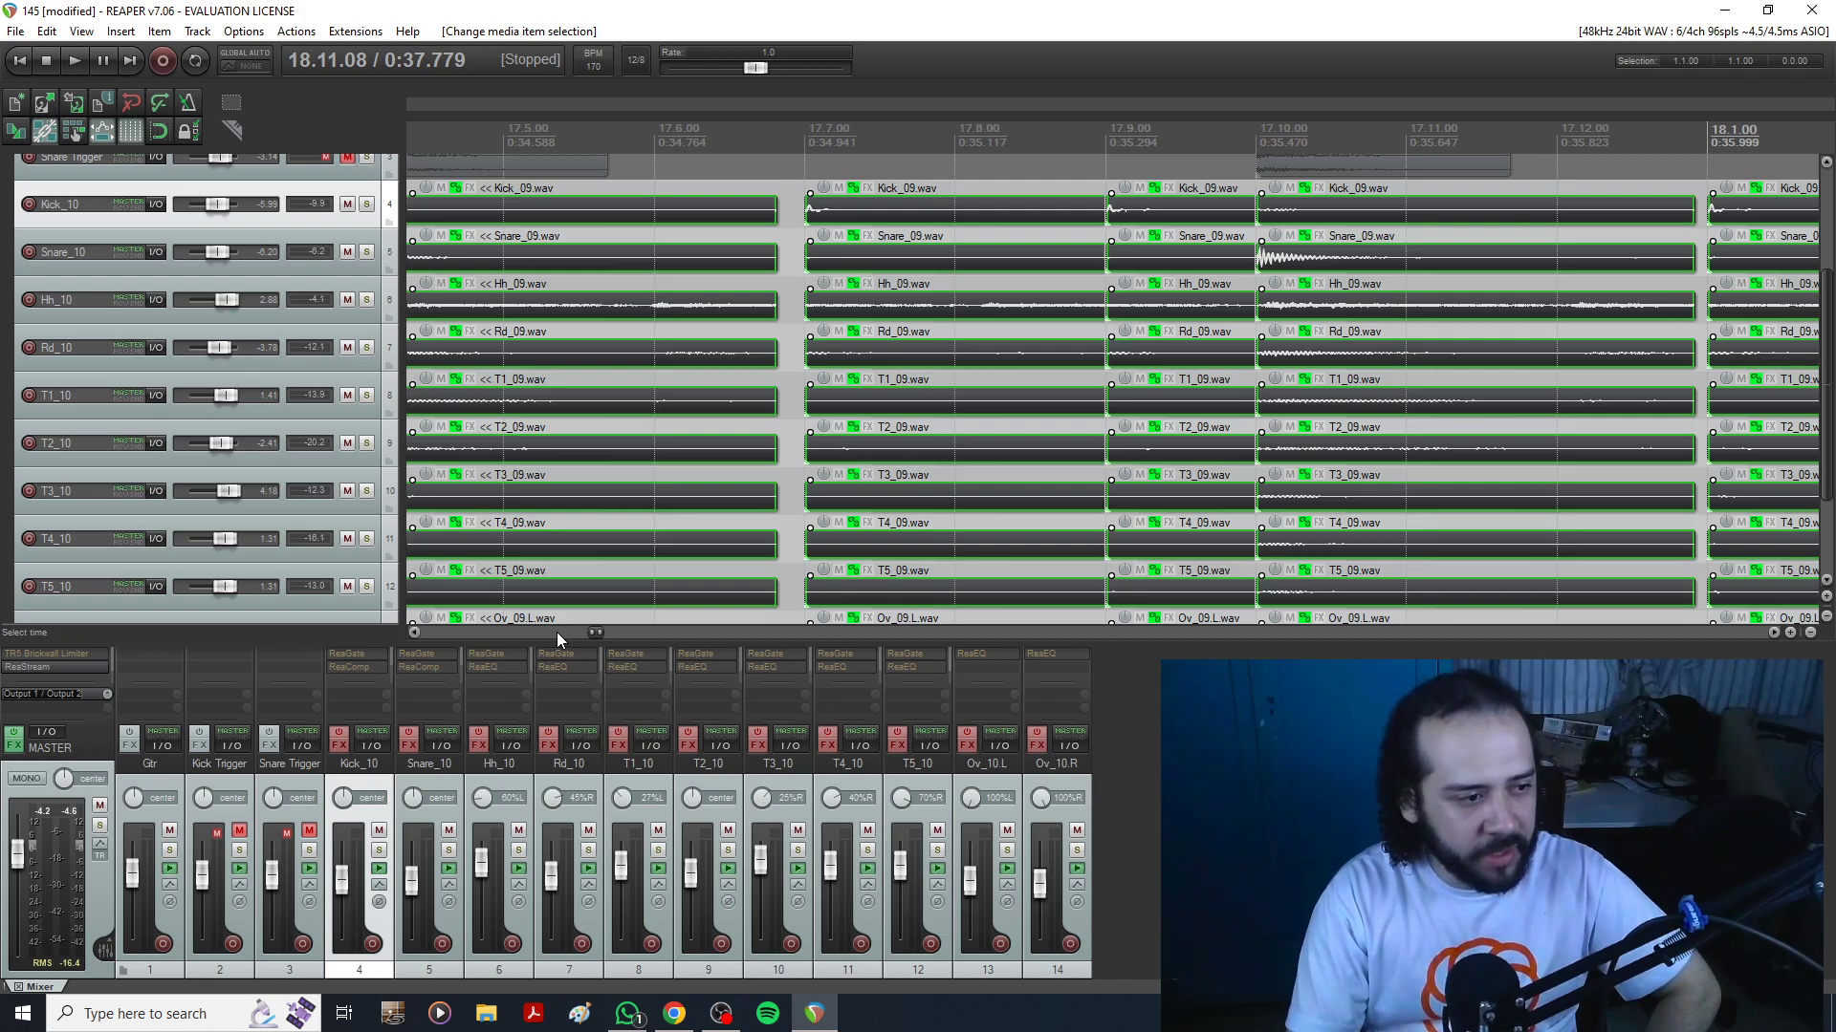
# Examine the gaps between the selected drum slices from measure 16 through measure 18, up to marker B.
pyautogui.moveTo(594, 637); pyautogui.dragTo(582, 633)
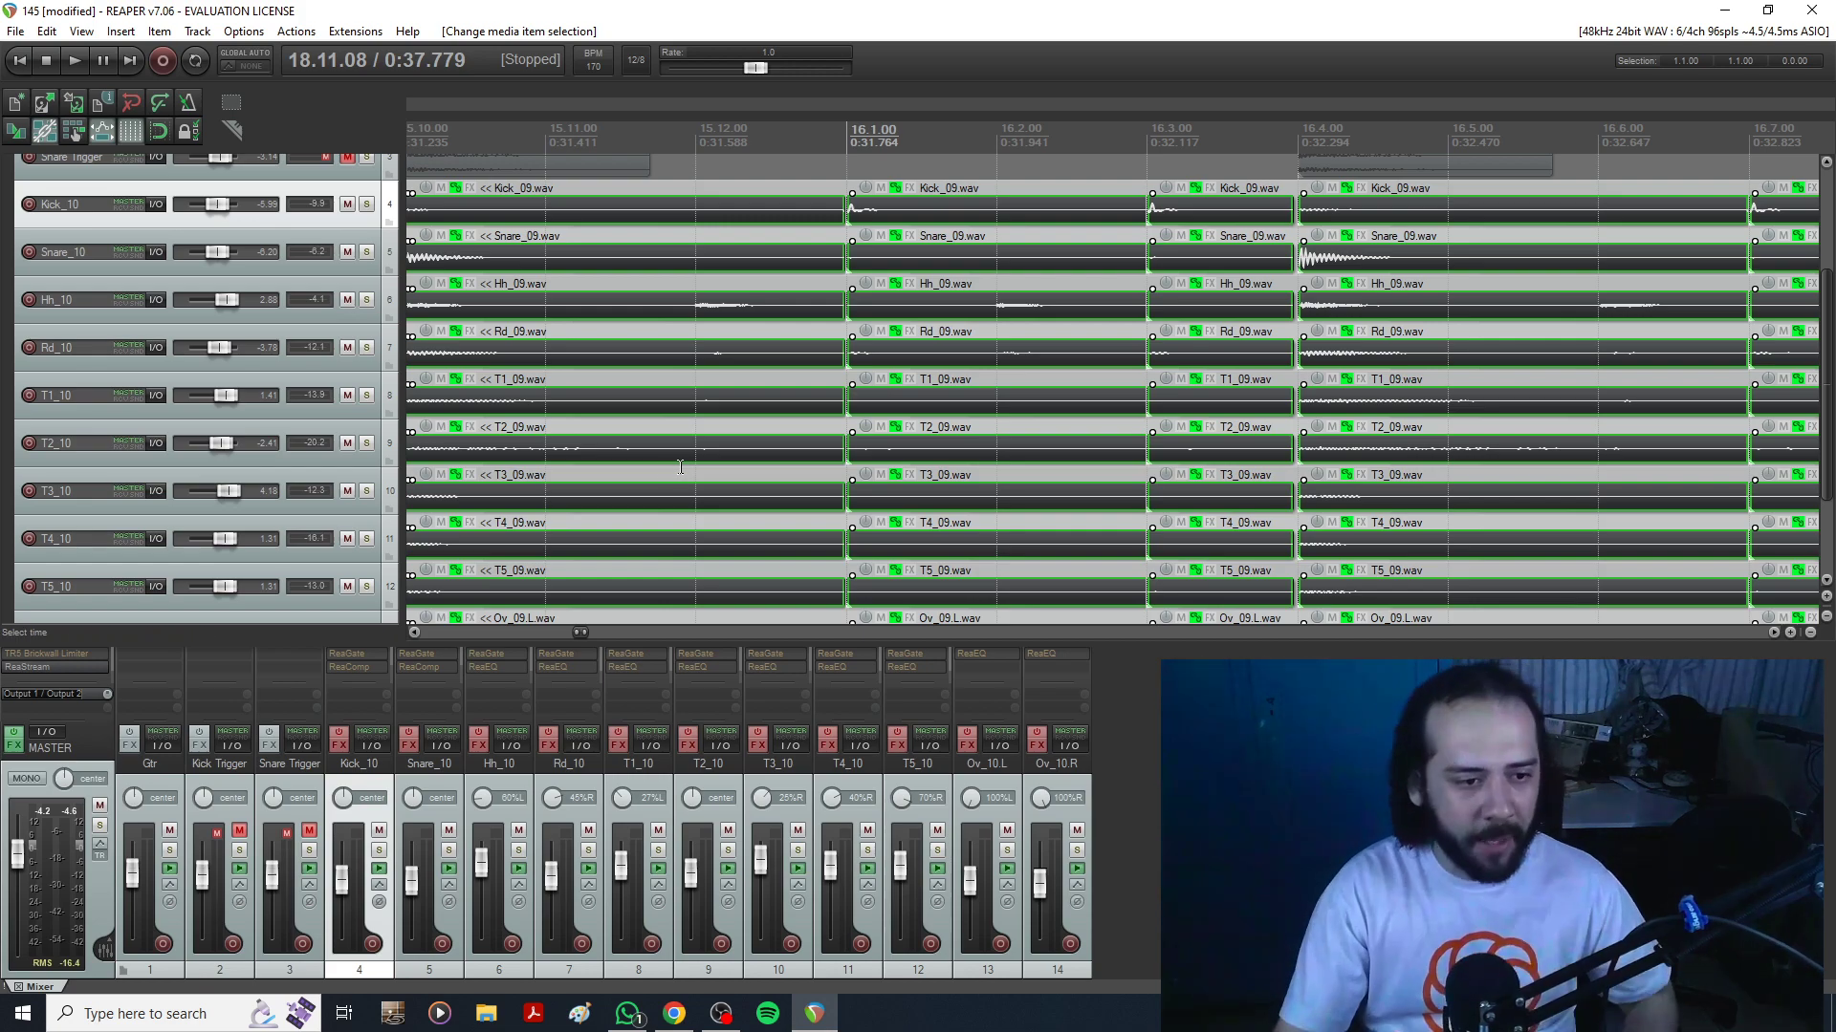
pyautogui.scroll(-3, 951, 543)
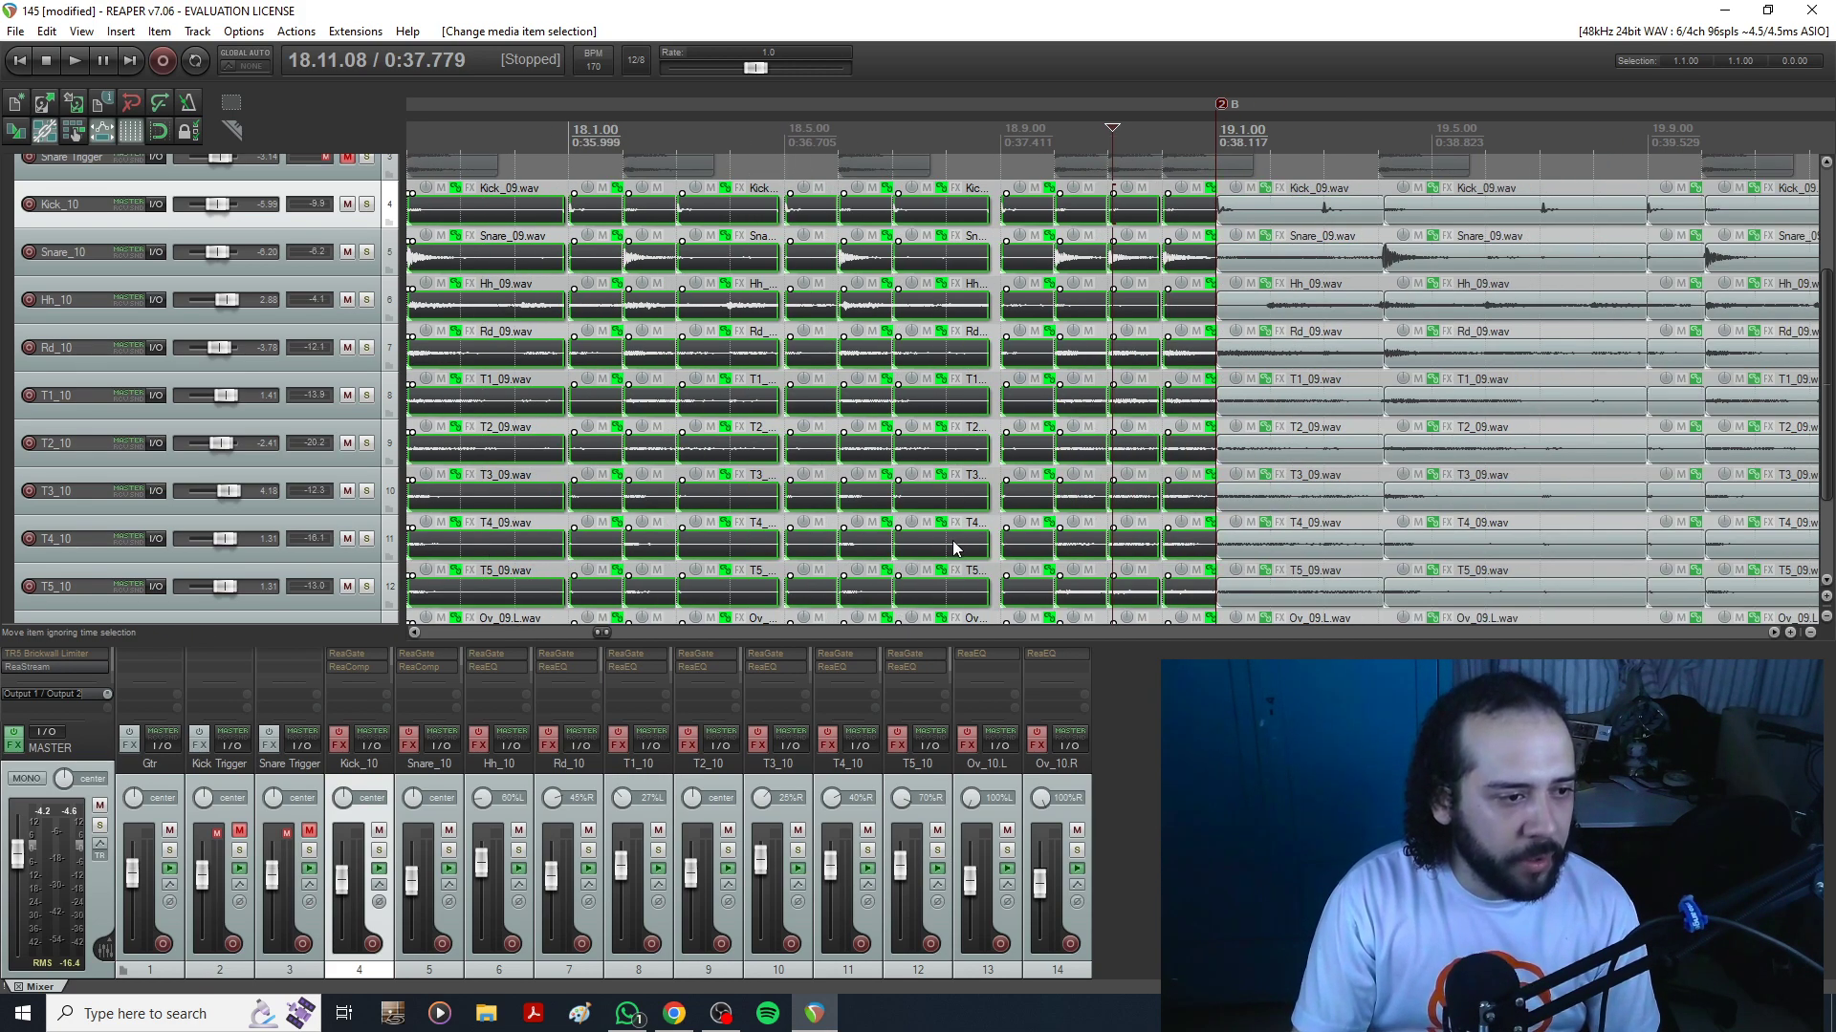
pyautogui.scroll(2, 953, 547)
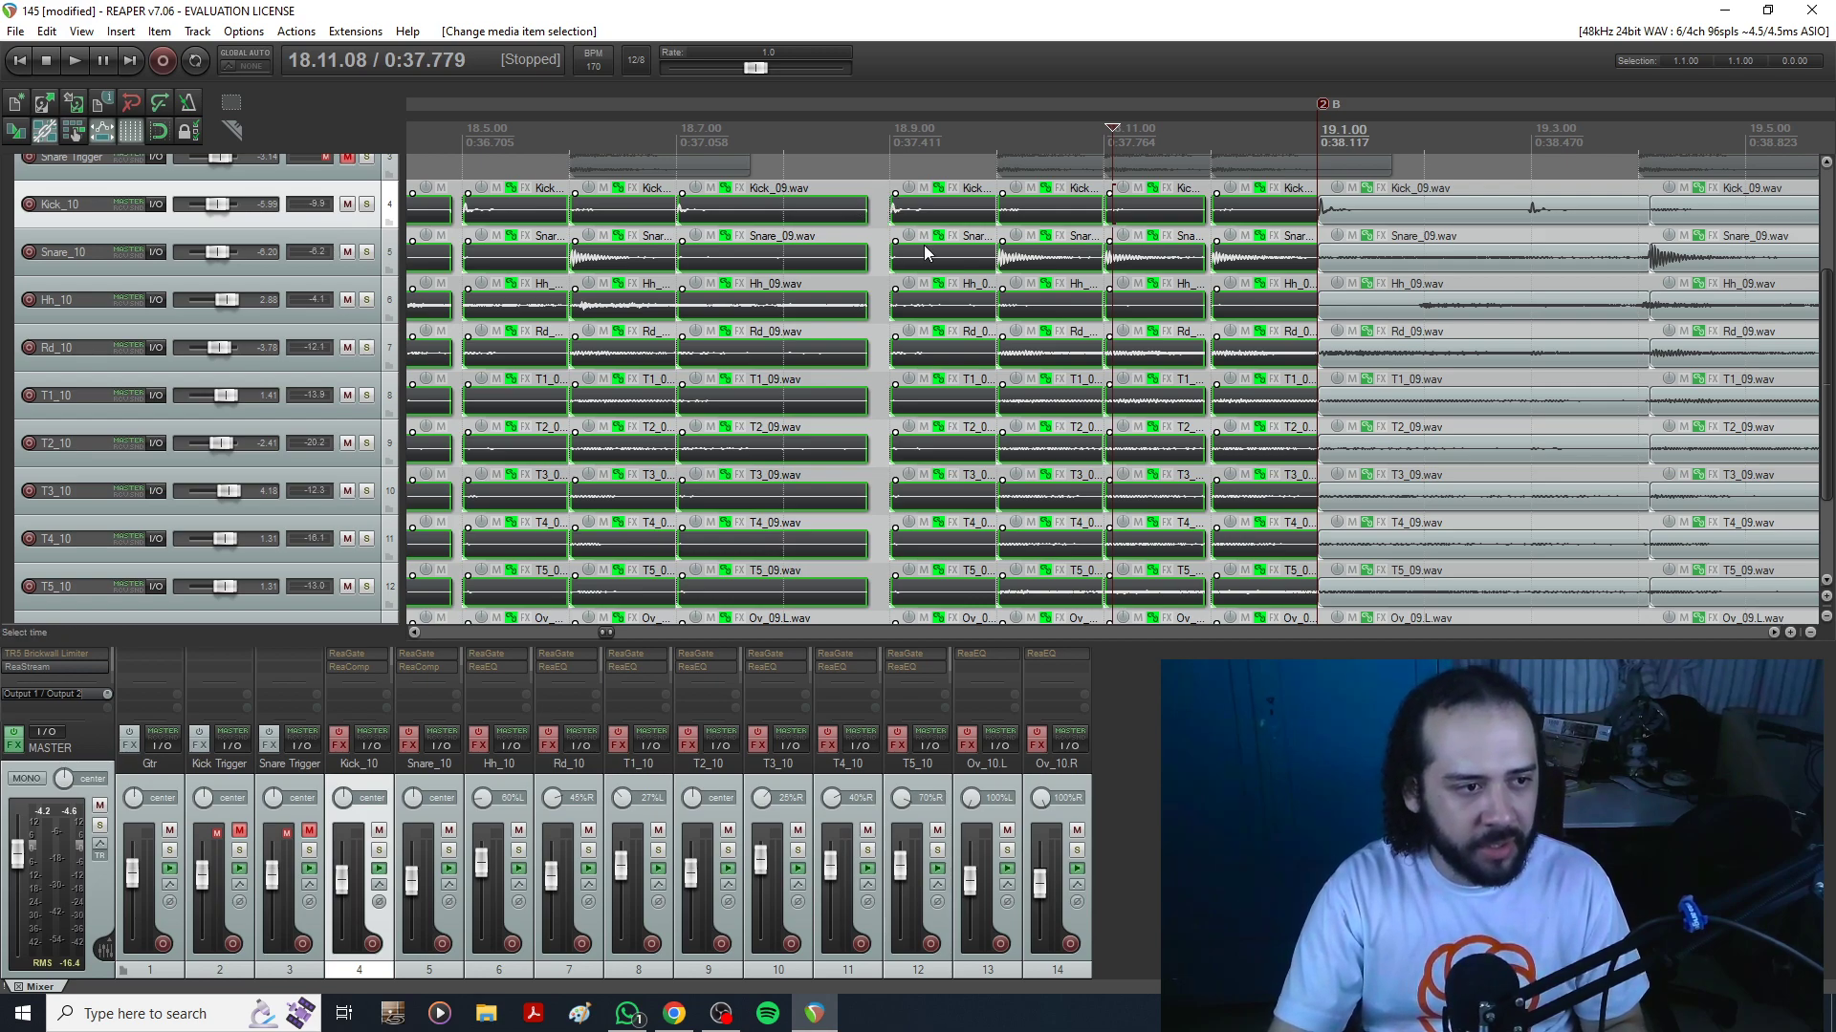
pyautogui.scroll(3, 905, 232)
pyautogui.moveTo(888, 113); pyautogui.dragTo(1352, 111)
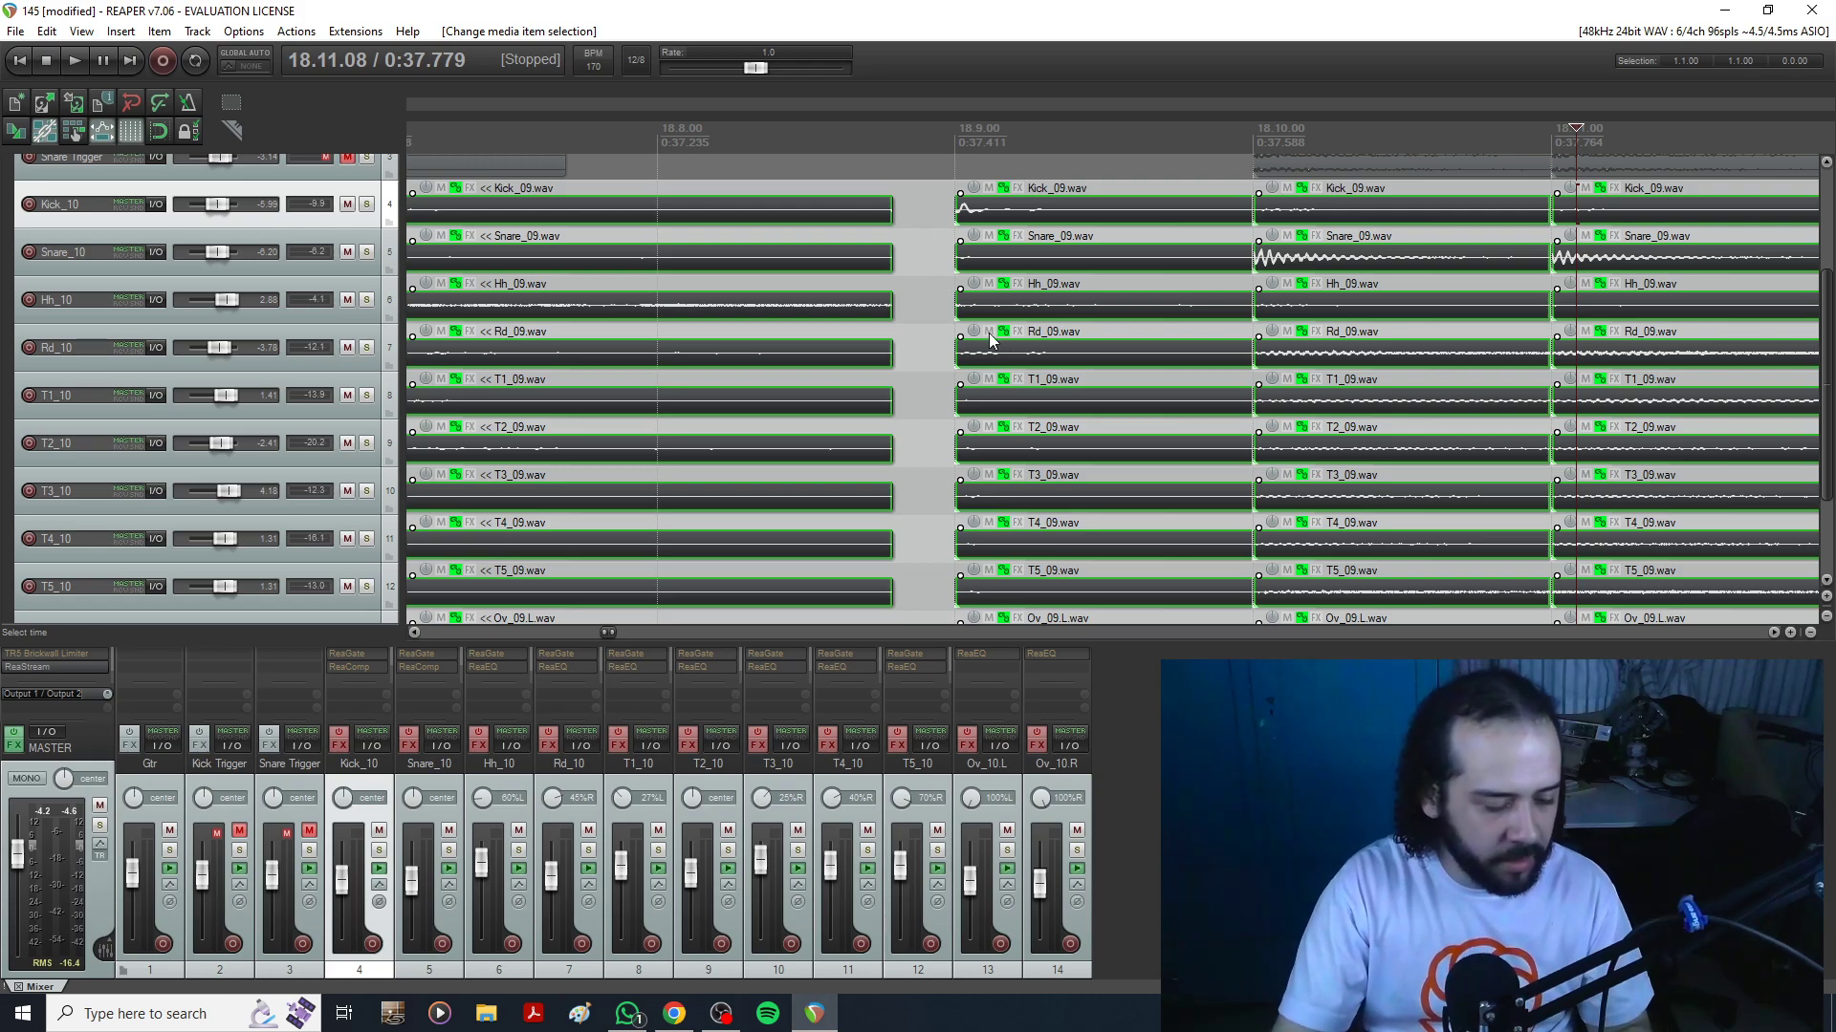
pyautogui.scroll(-3, 1072, 367)
pyautogui.scroll(7, 1074, 366)
pyautogui.moveTo(871, 109); pyautogui.dragTo(1224, 127)
# Fill the gaps between the selected drum items before marker B, undo the fill, and apply it again.
pyautogui.press('f')
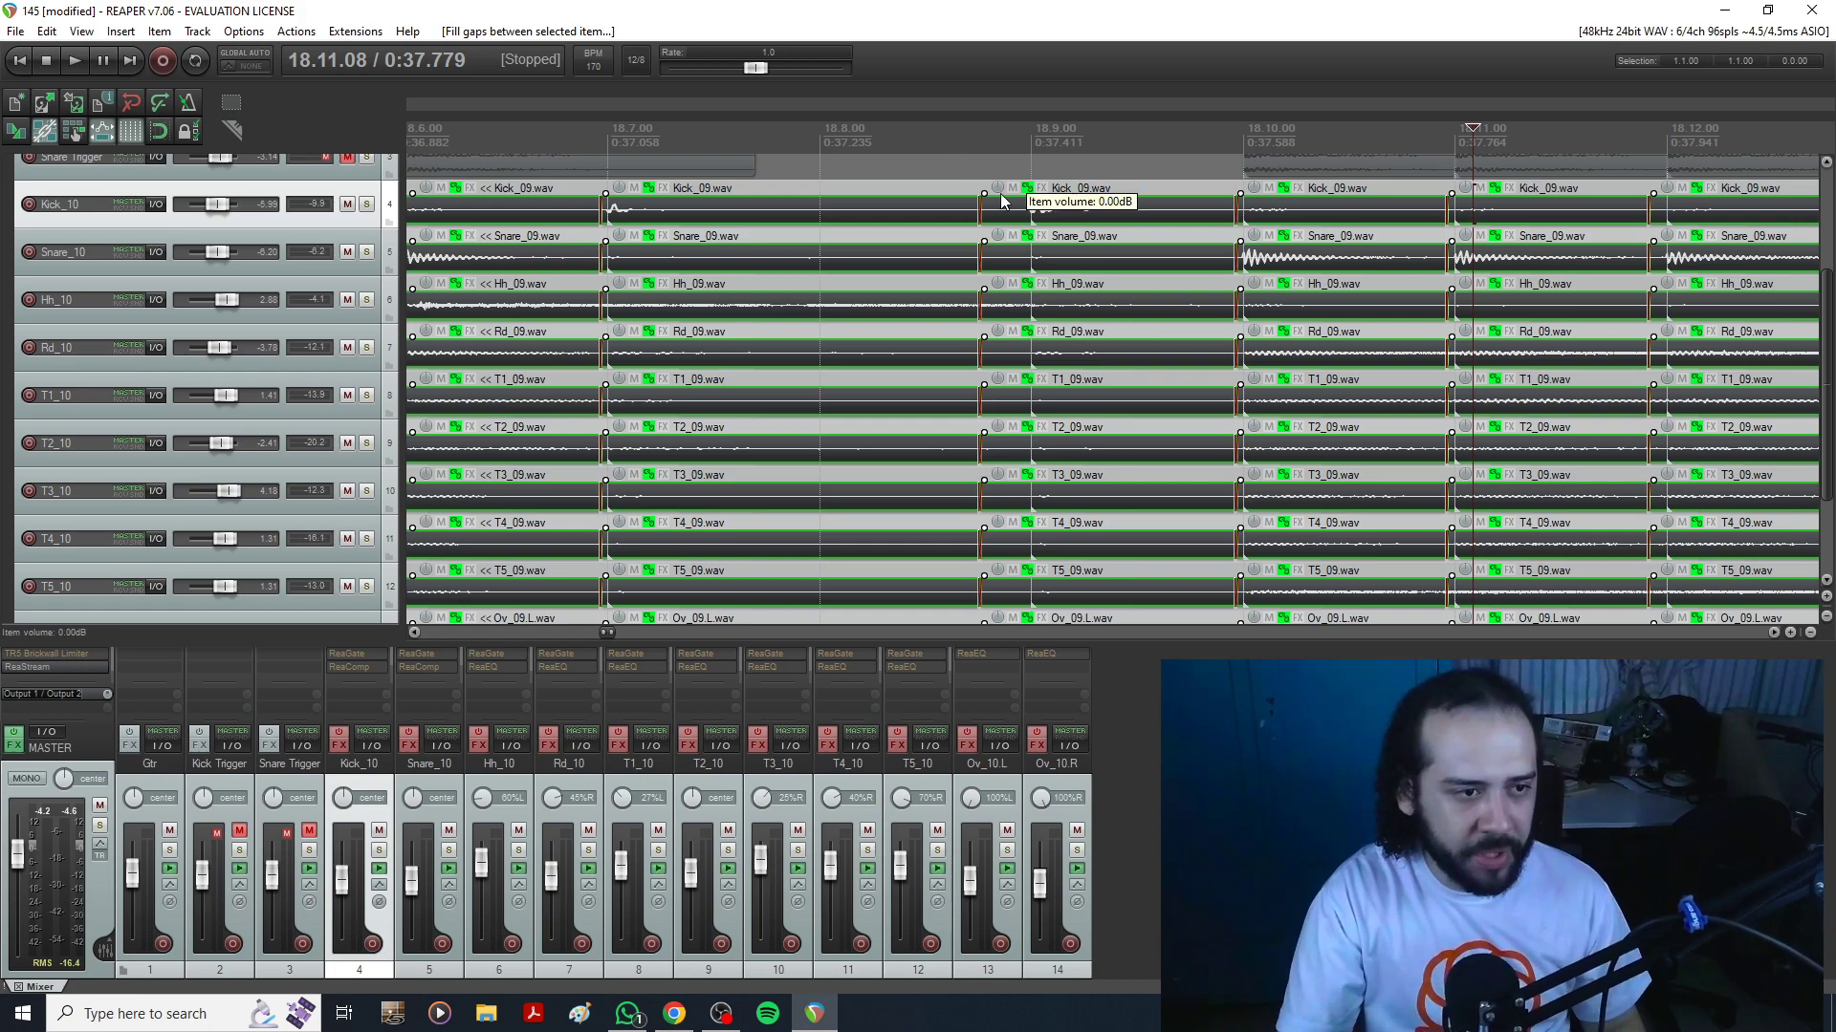
pyautogui.hotkey('ctrl', 'z')
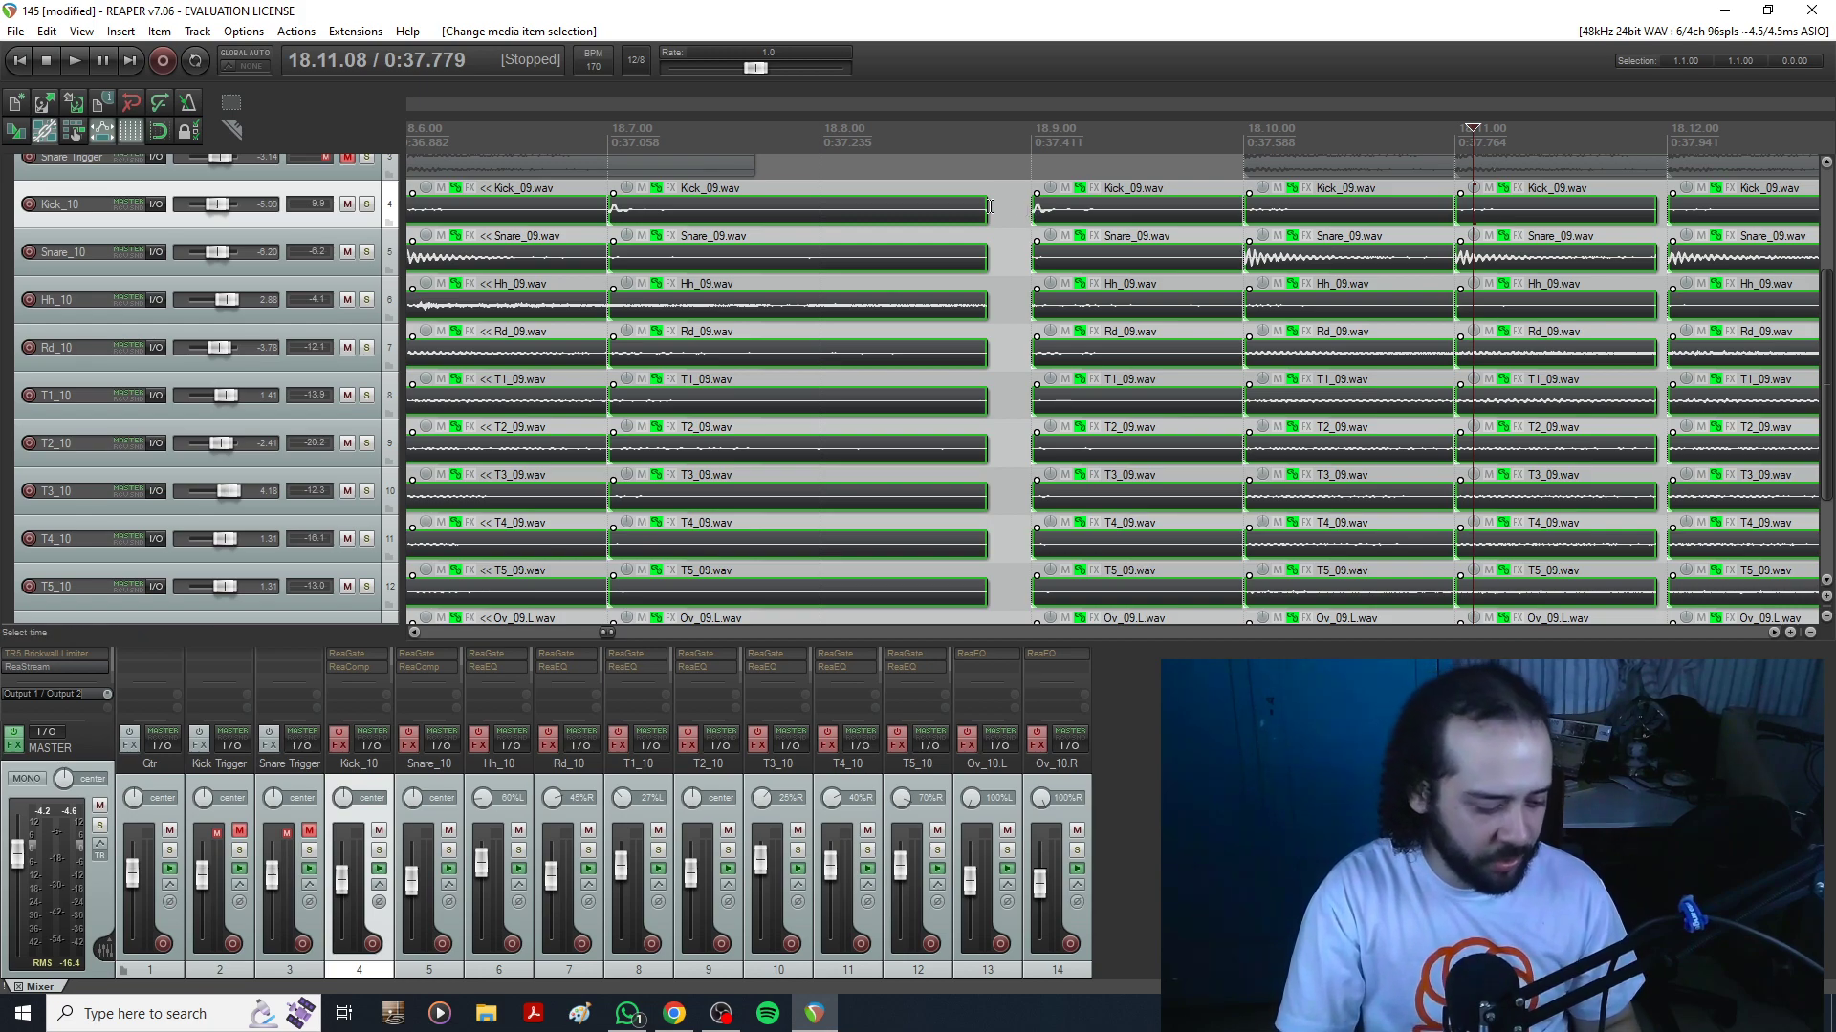
pyautogui.hotkey('ctrl', 'f')
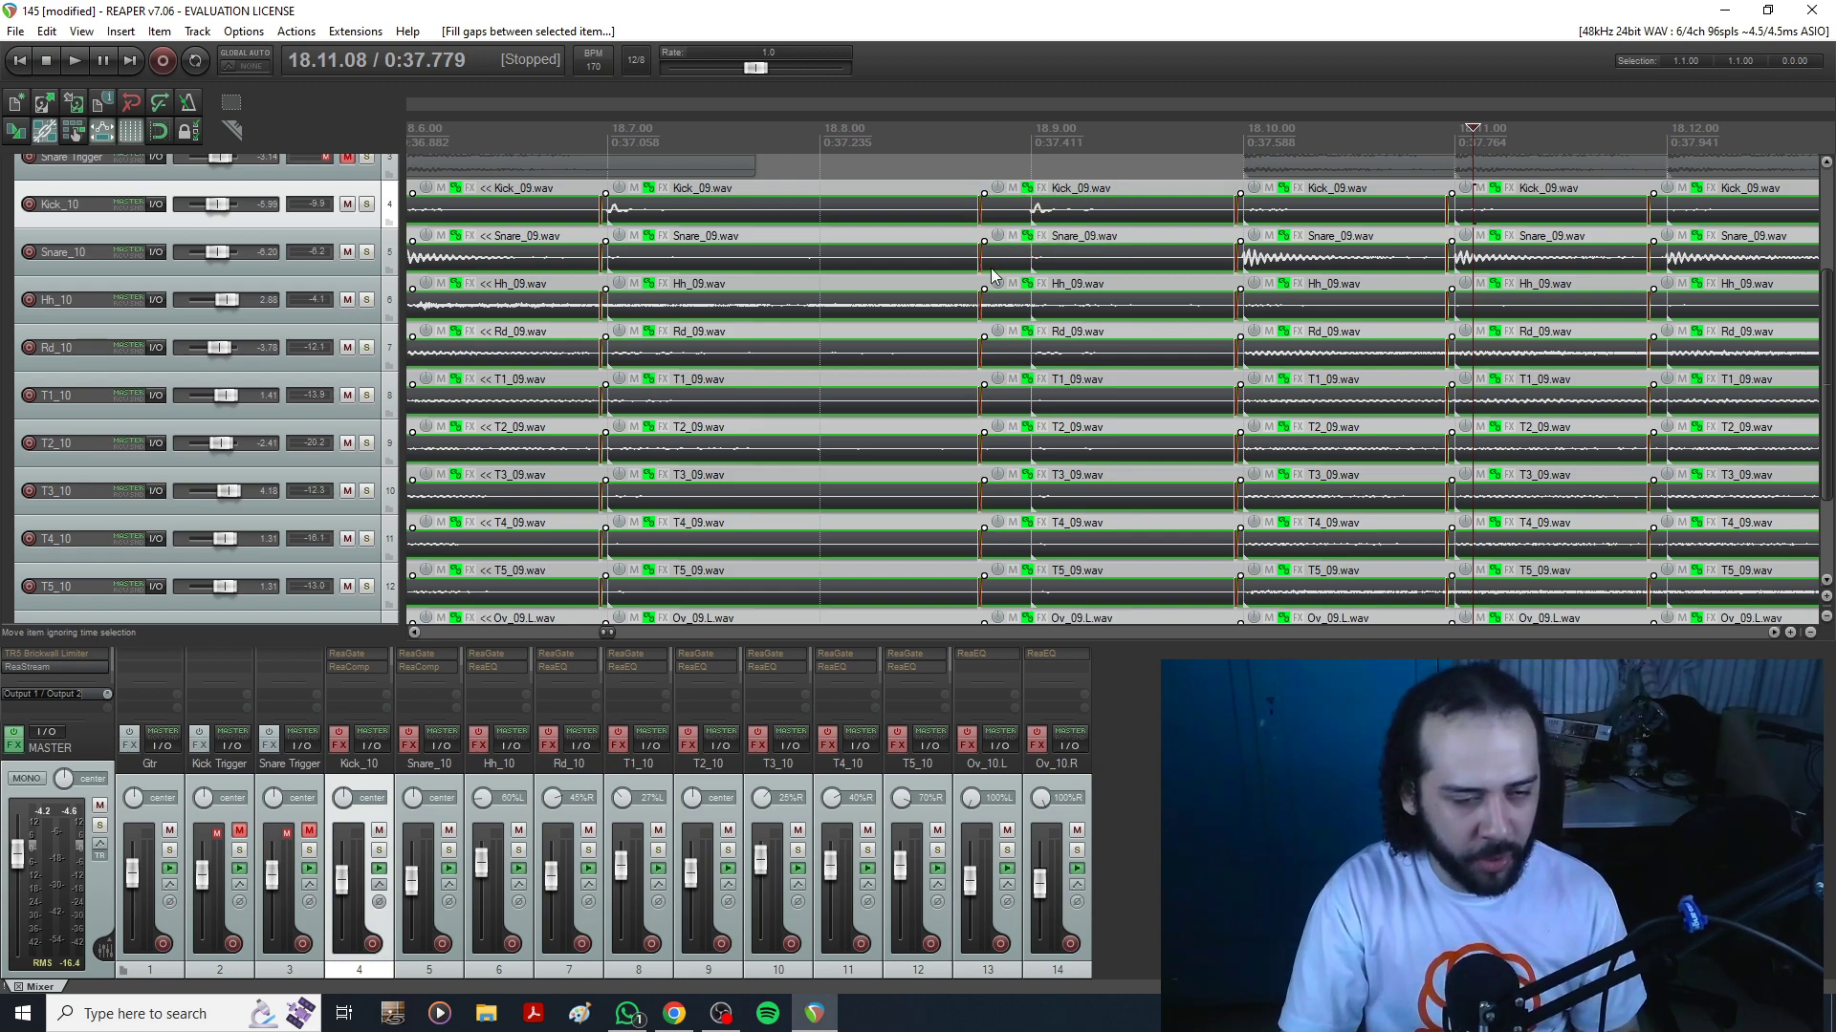
pyautogui.scroll(-3, 1020, 377)
pyautogui.scroll(-3, 1020, 378)
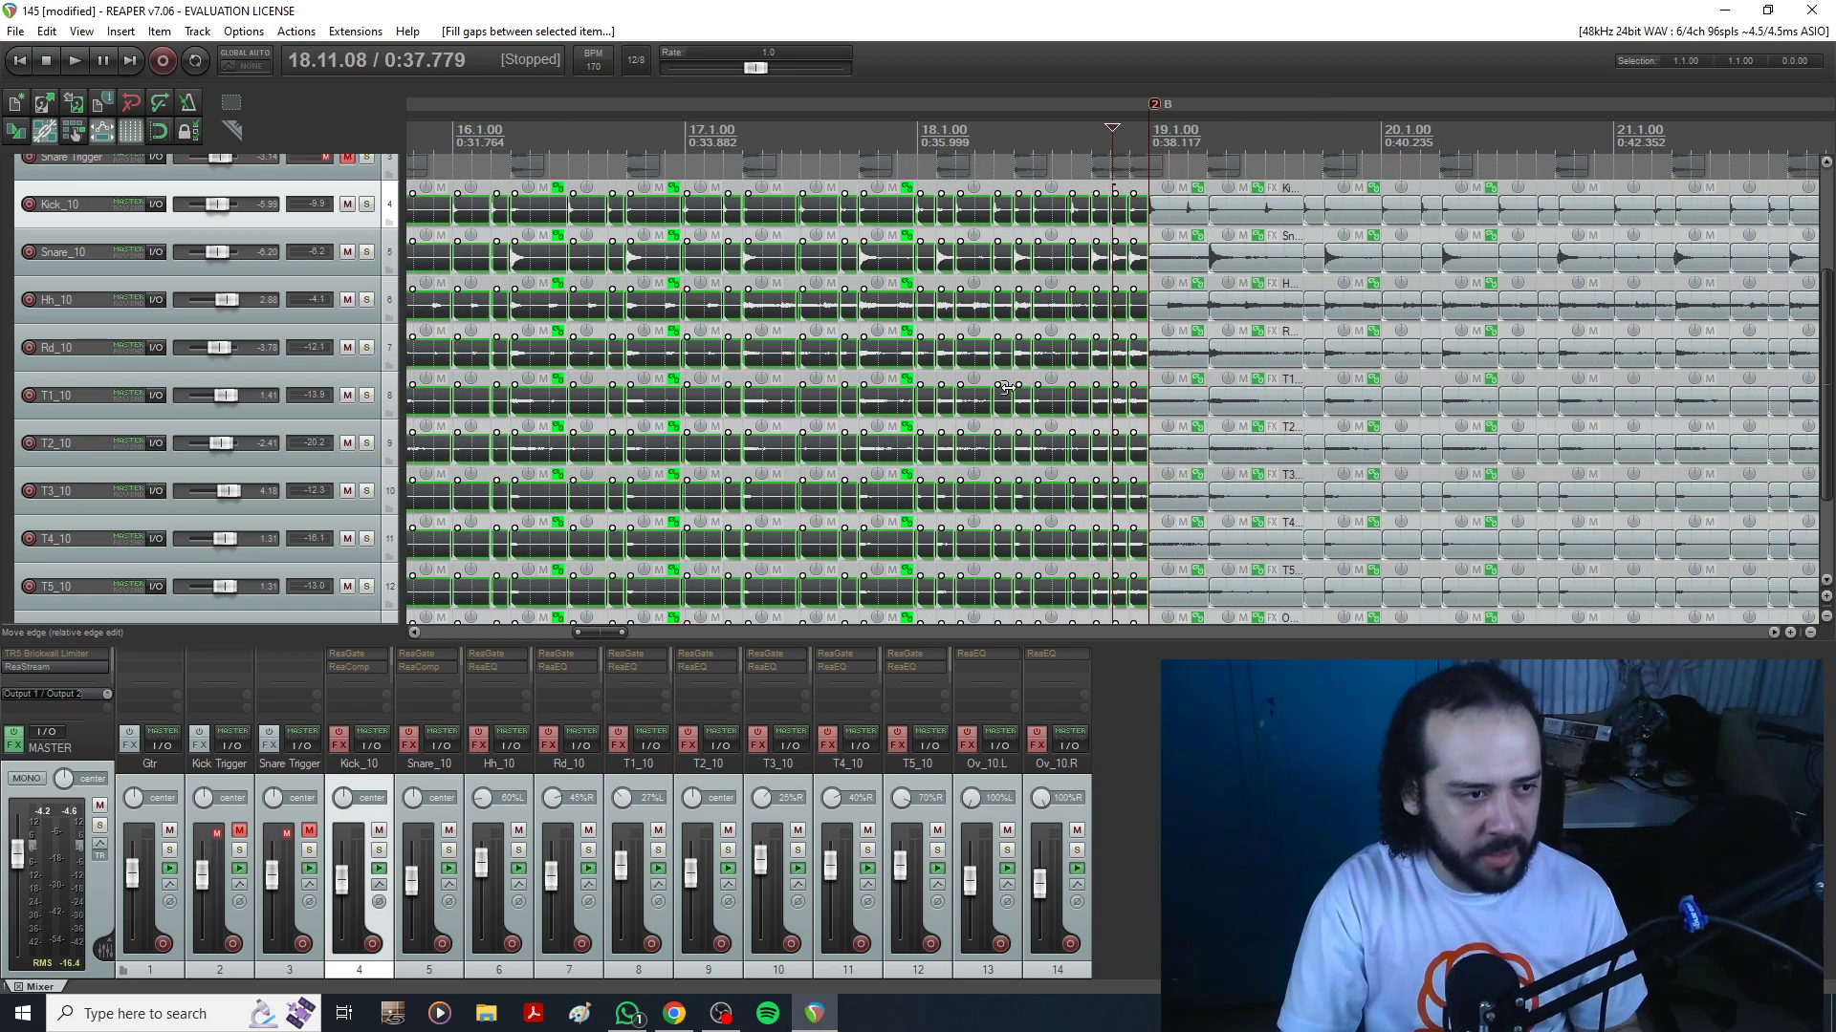
# Deselect the drum items, play back the gap-filled section after marker A, and stop playback.
pyautogui.click(27, 62)
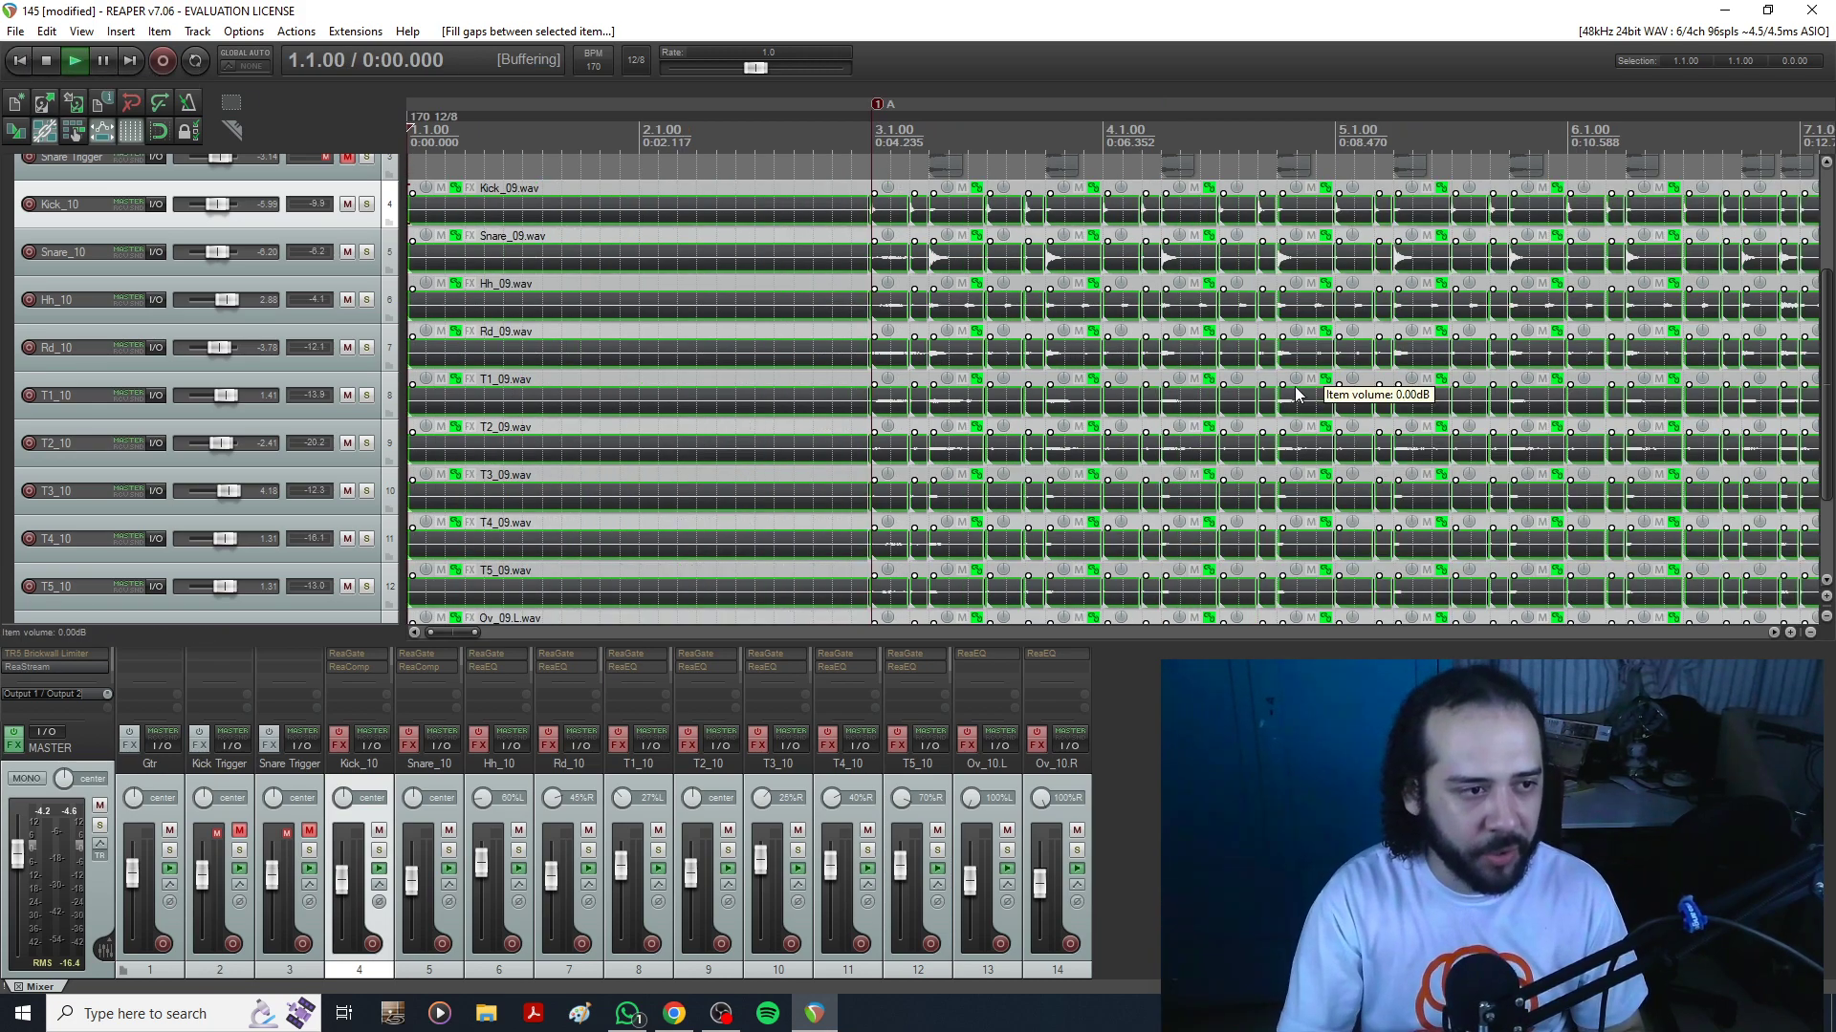
pyautogui.press('space')
pyautogui.click(840, 170)
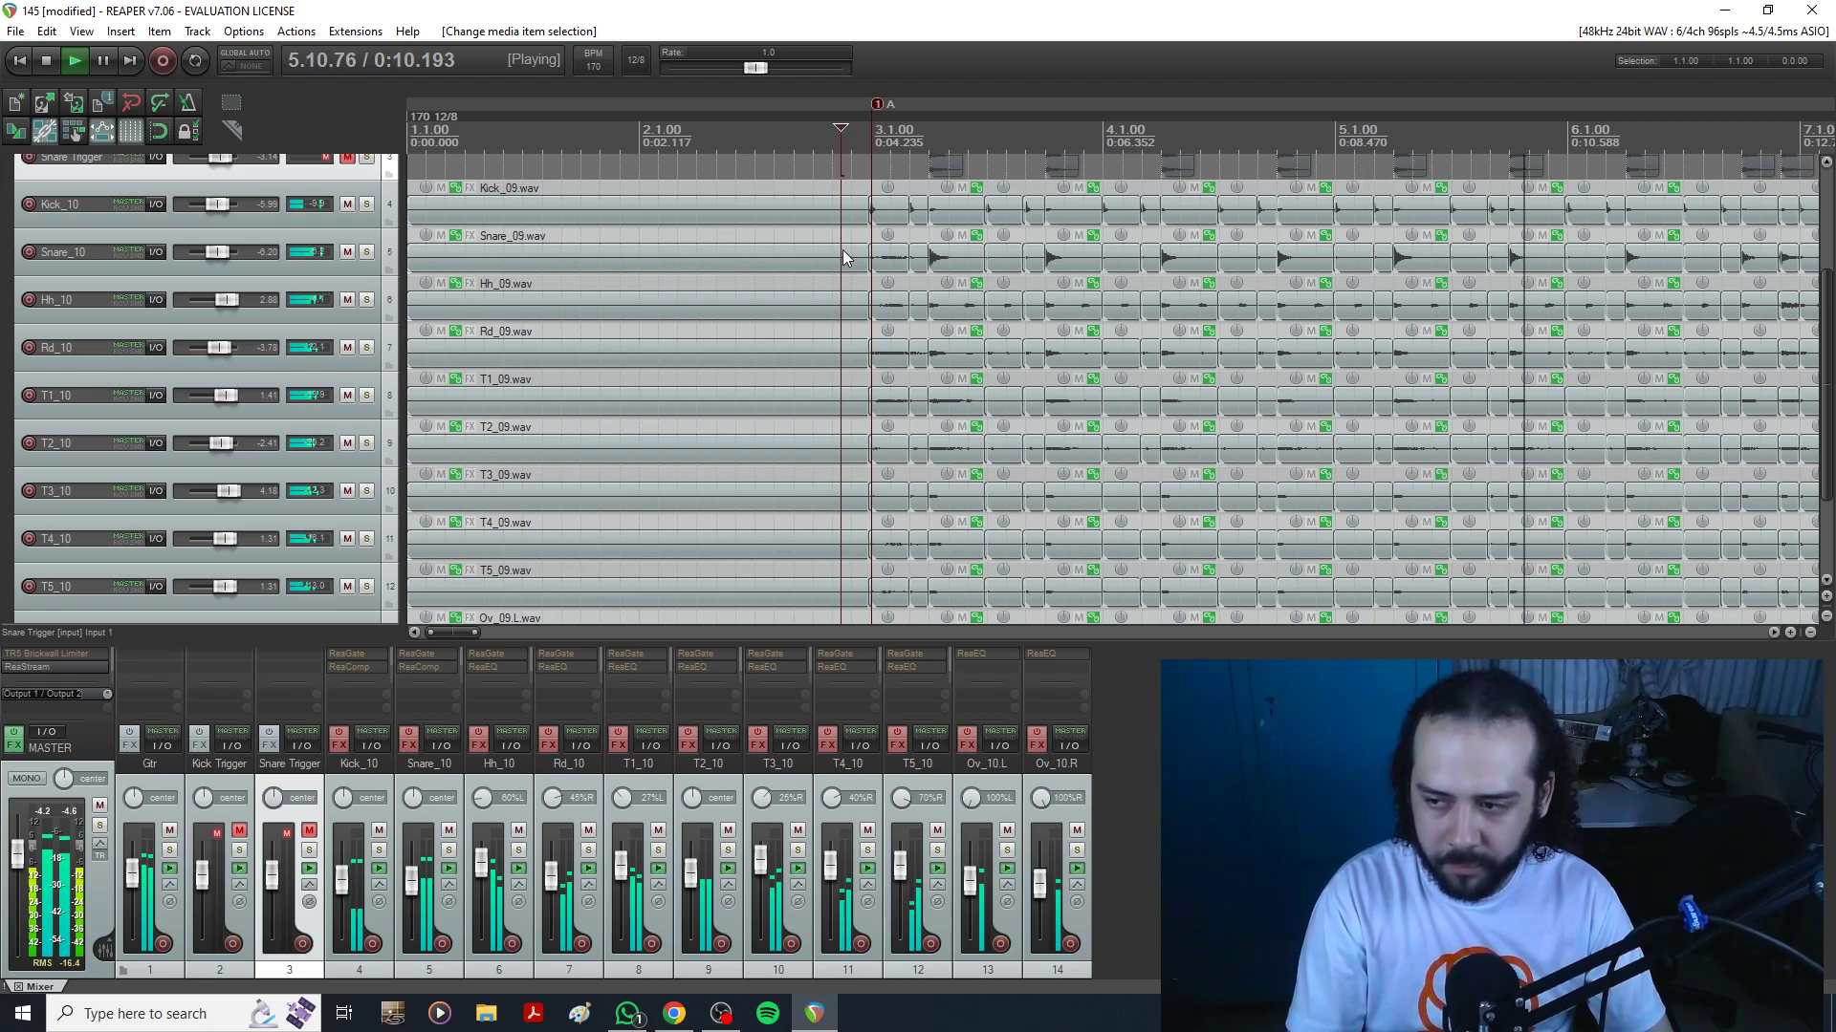
pyautogui.scroll(-3, 1354, 354)
pyautogui.scroll(4, 1354, 354)
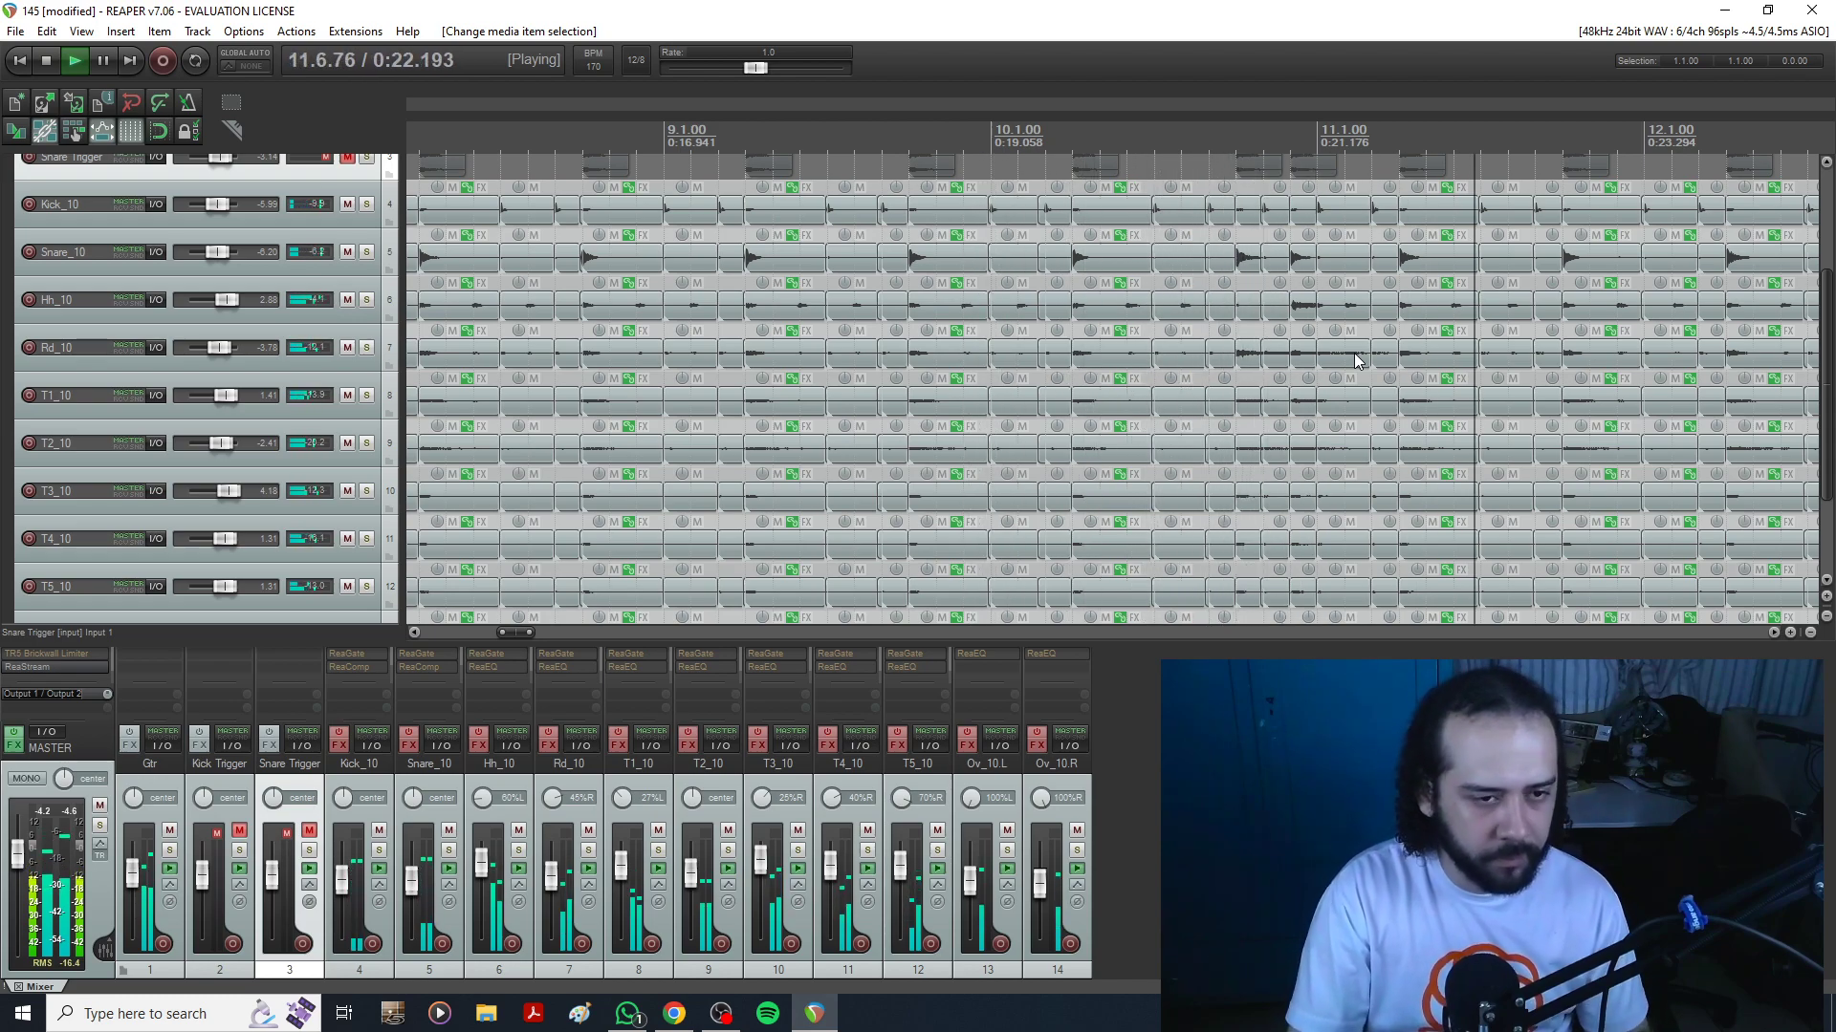
pyautogui.scroll(-5, 1354, 354)
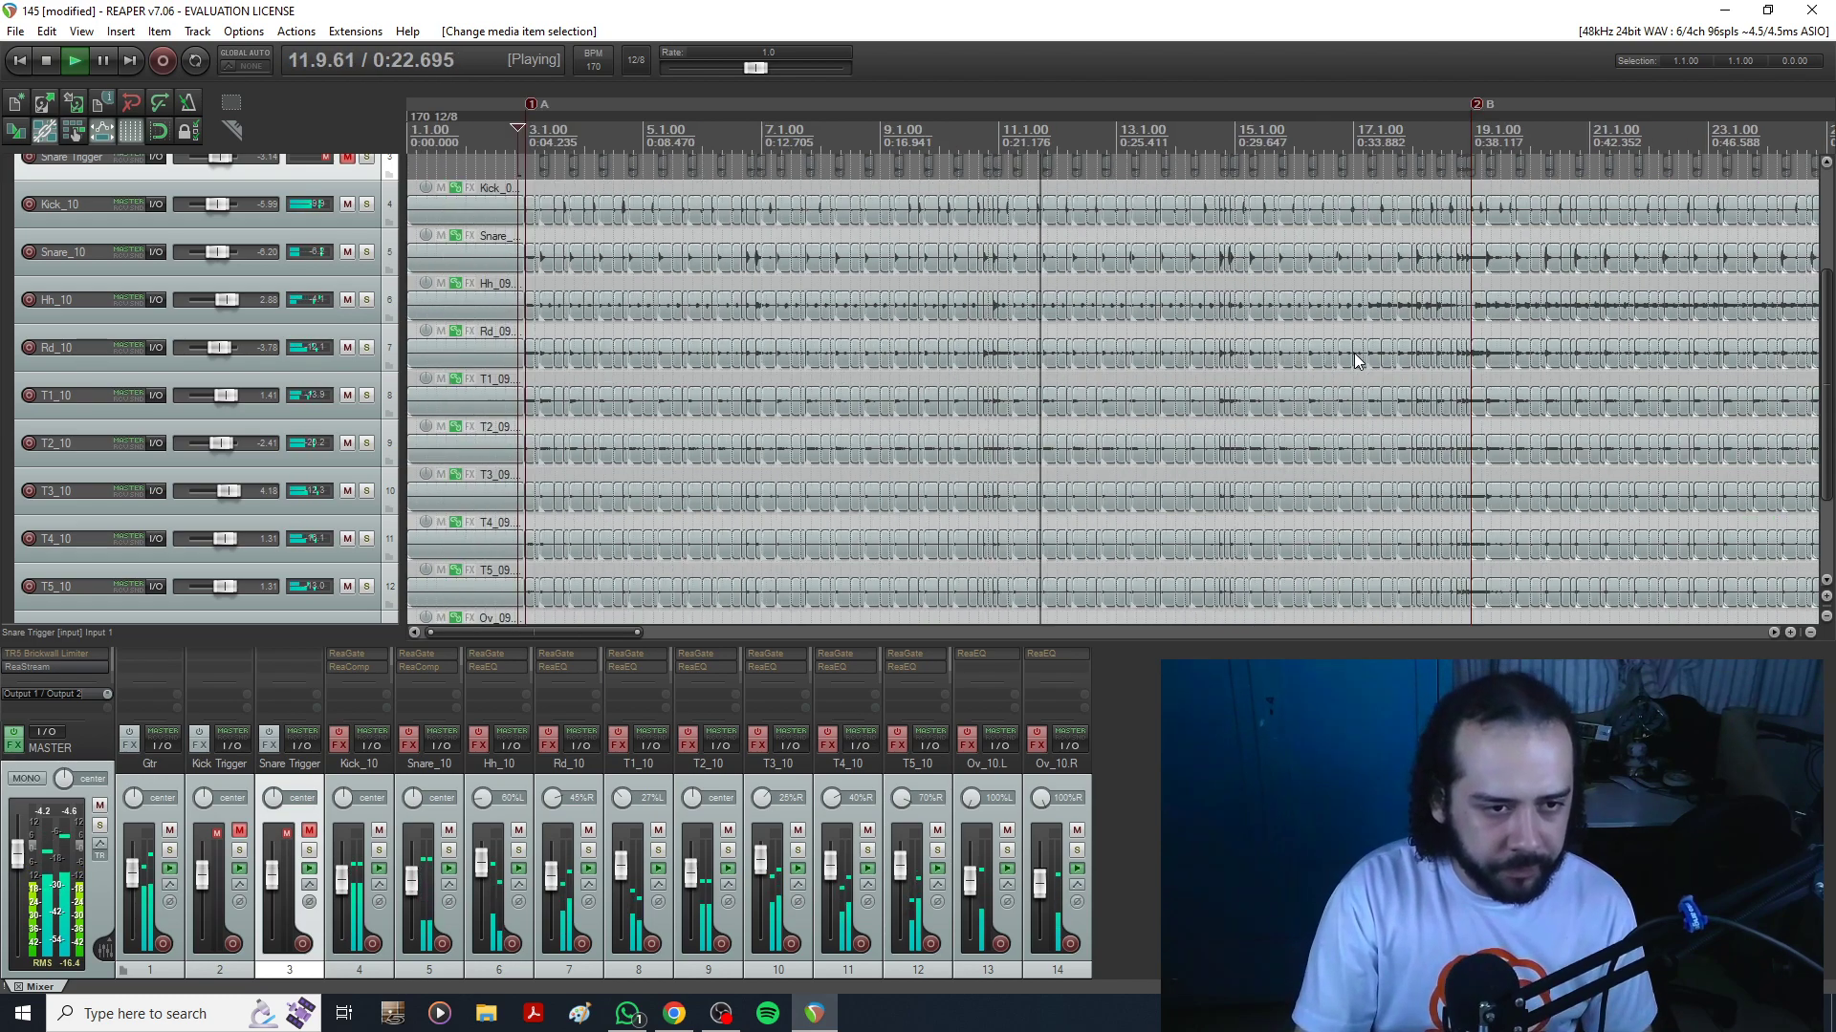
pyautogui.press('space')
pyautogui.click(1480, 185)
pyautogui.scroll(7, 1480, 185)
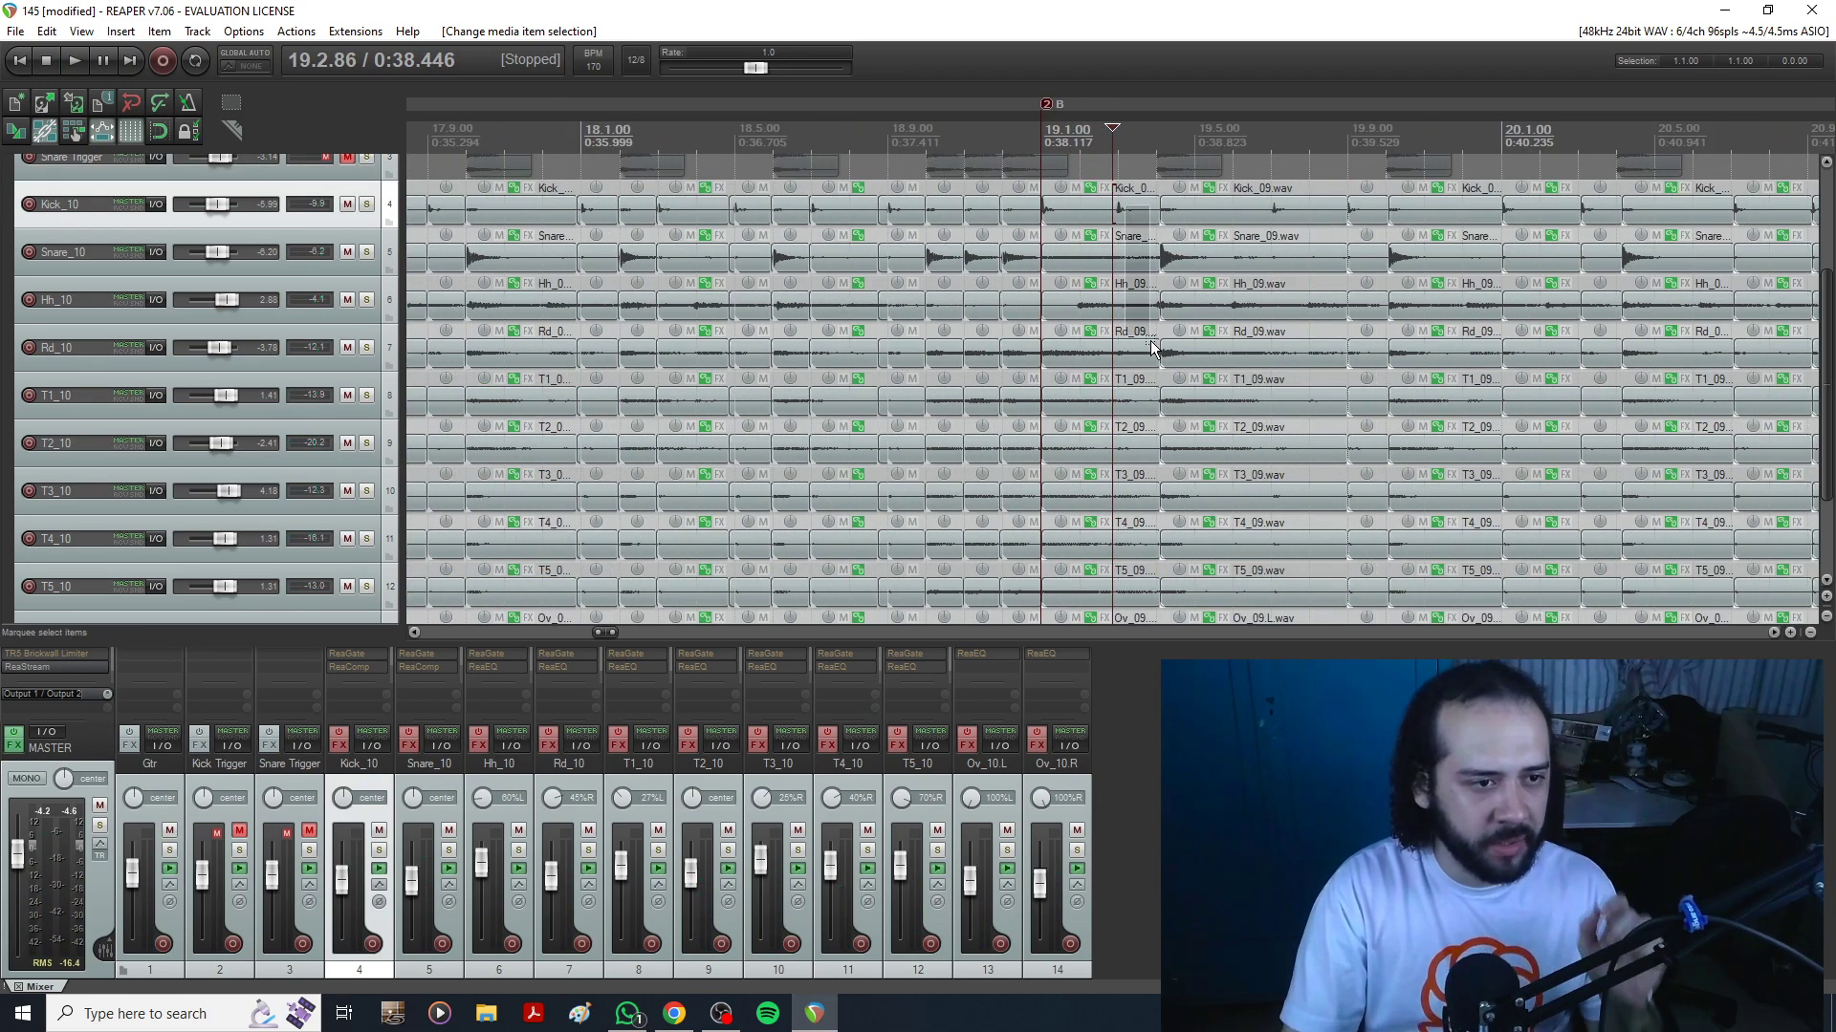
pyautogui.moveTo(1135, 214); pyautogui.dragTo(1104, 287)
pyautogui.click(1117, 210)
pyautogui.click(1104, 219)
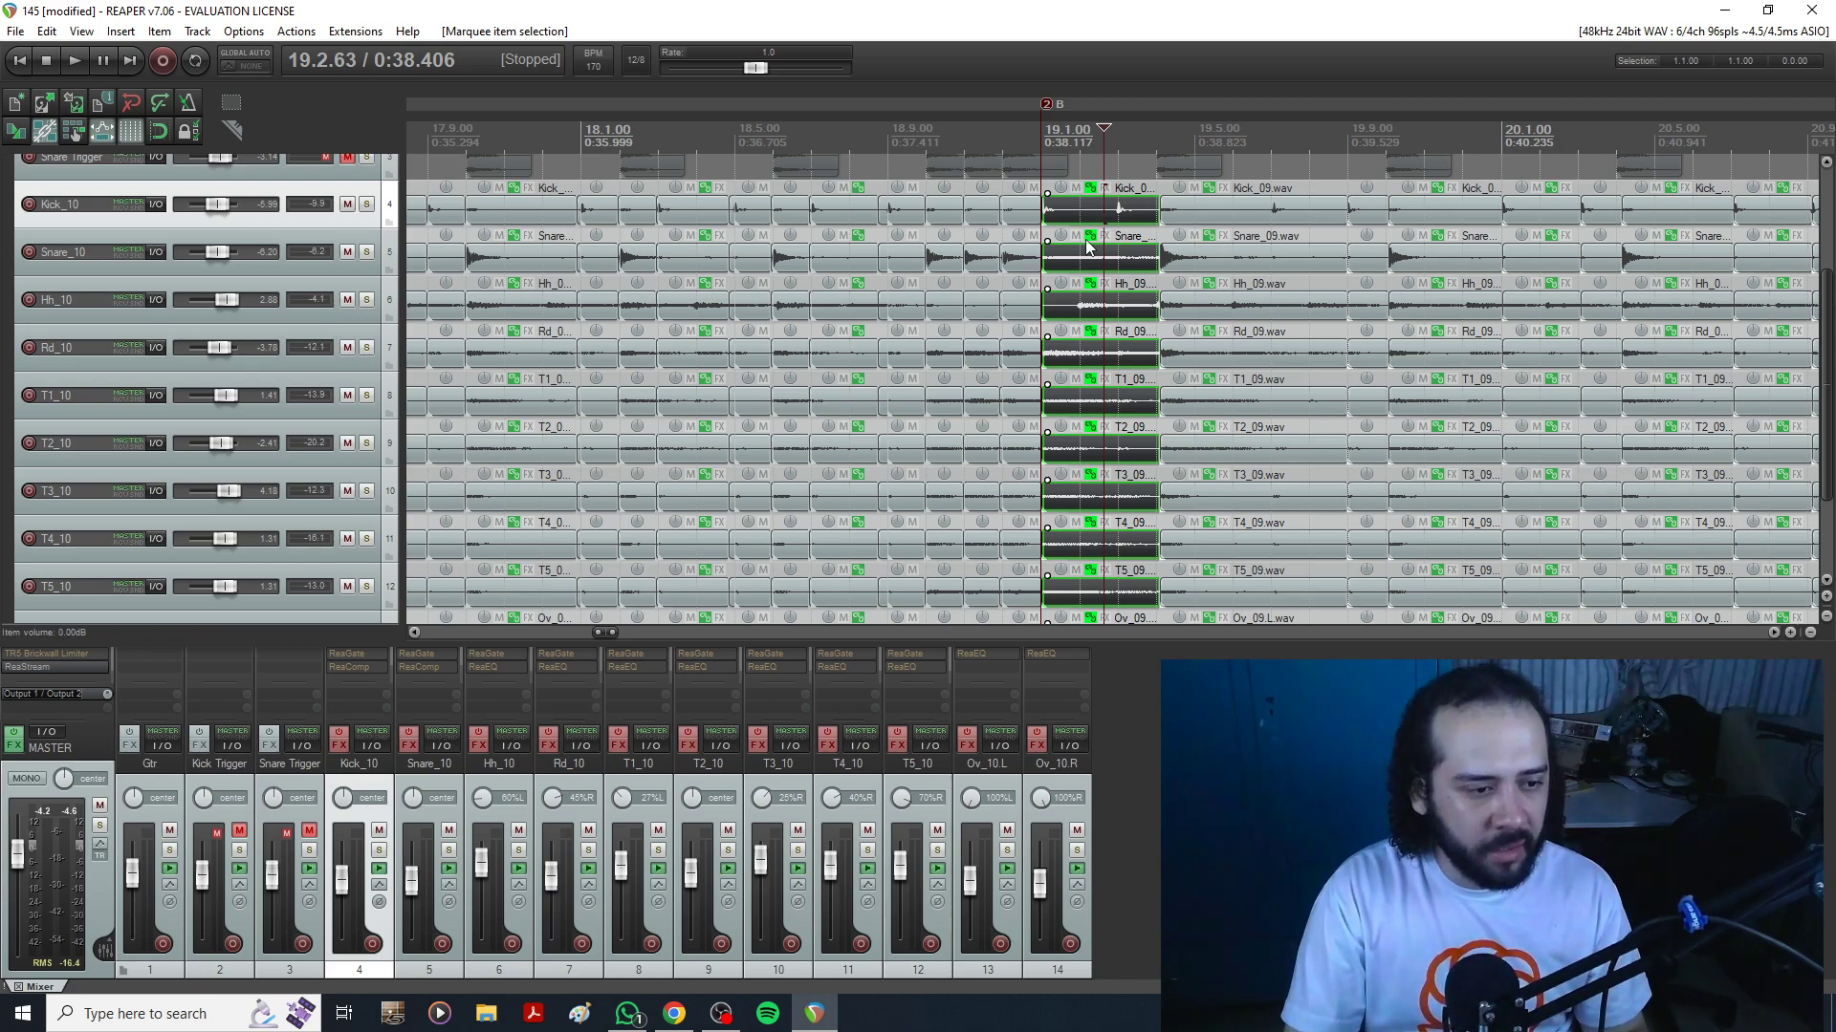
pyautogui.click(1068, 212)
pyautogui.click(1111, 216)
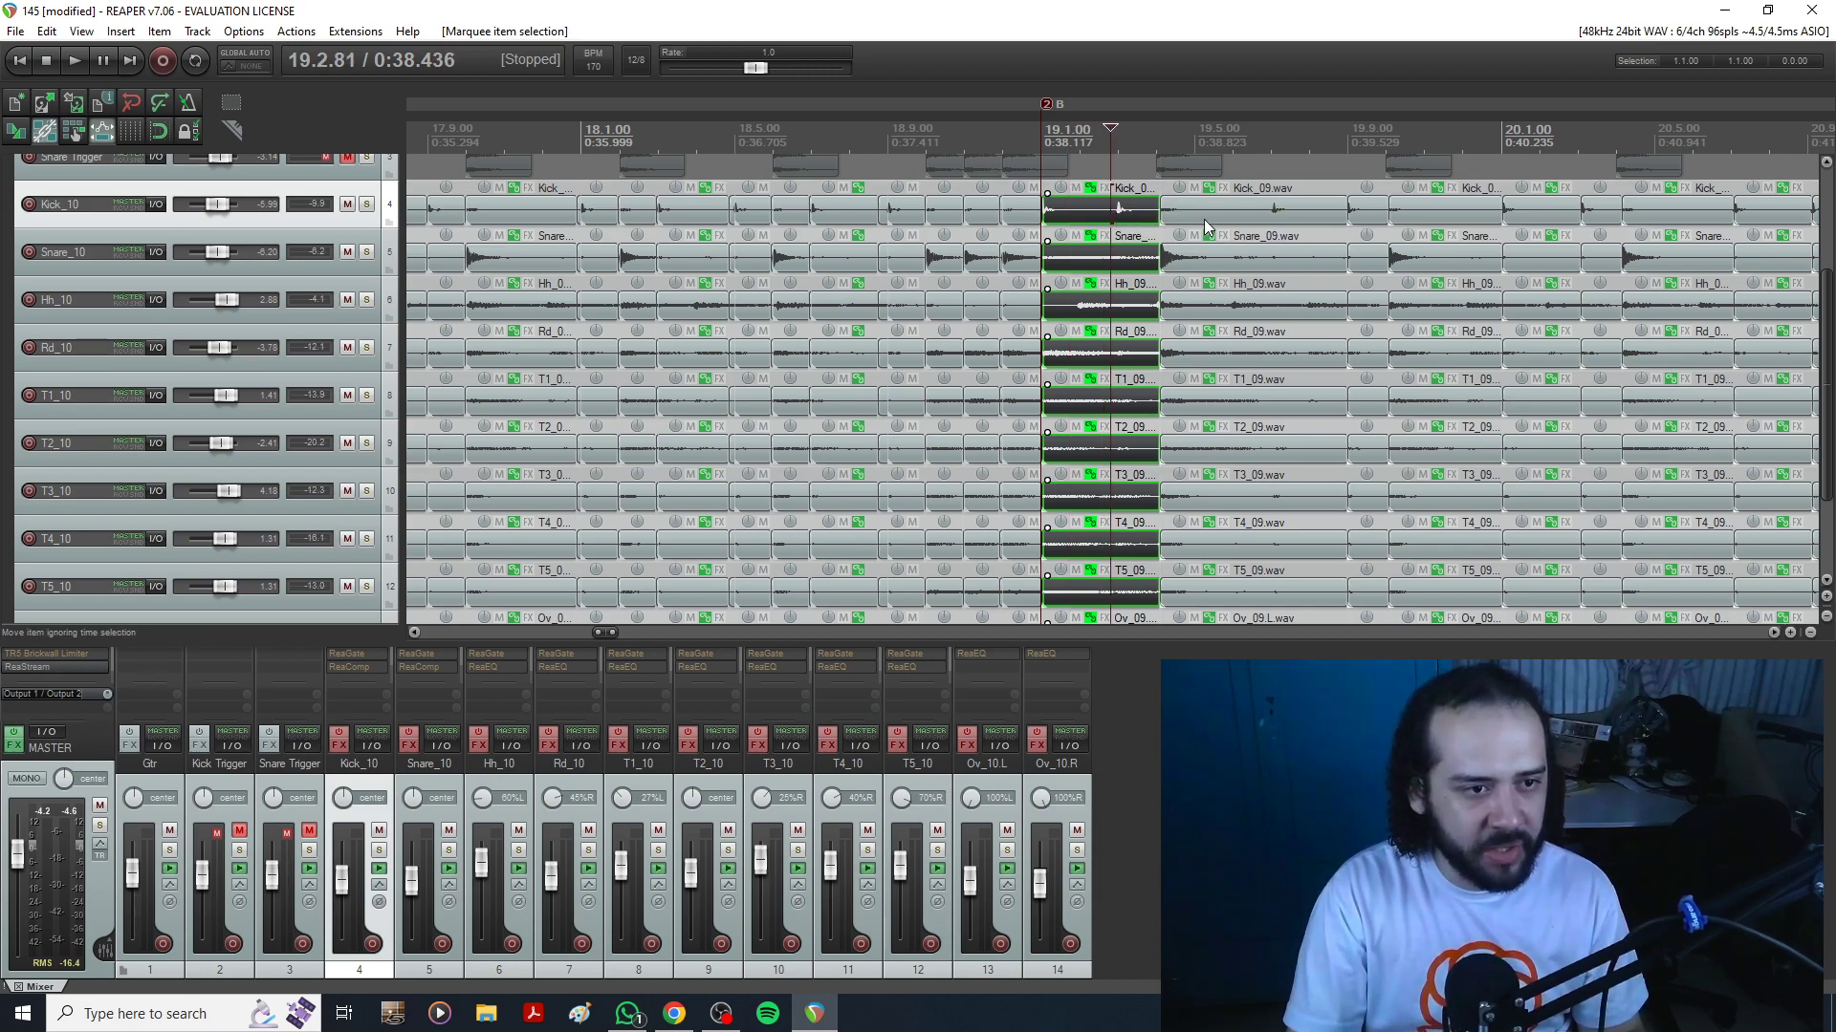
pyautogui.keyDown('ctrl'); pyautogui.click(1238, 218); pyautogui.keyUp('ctrl')
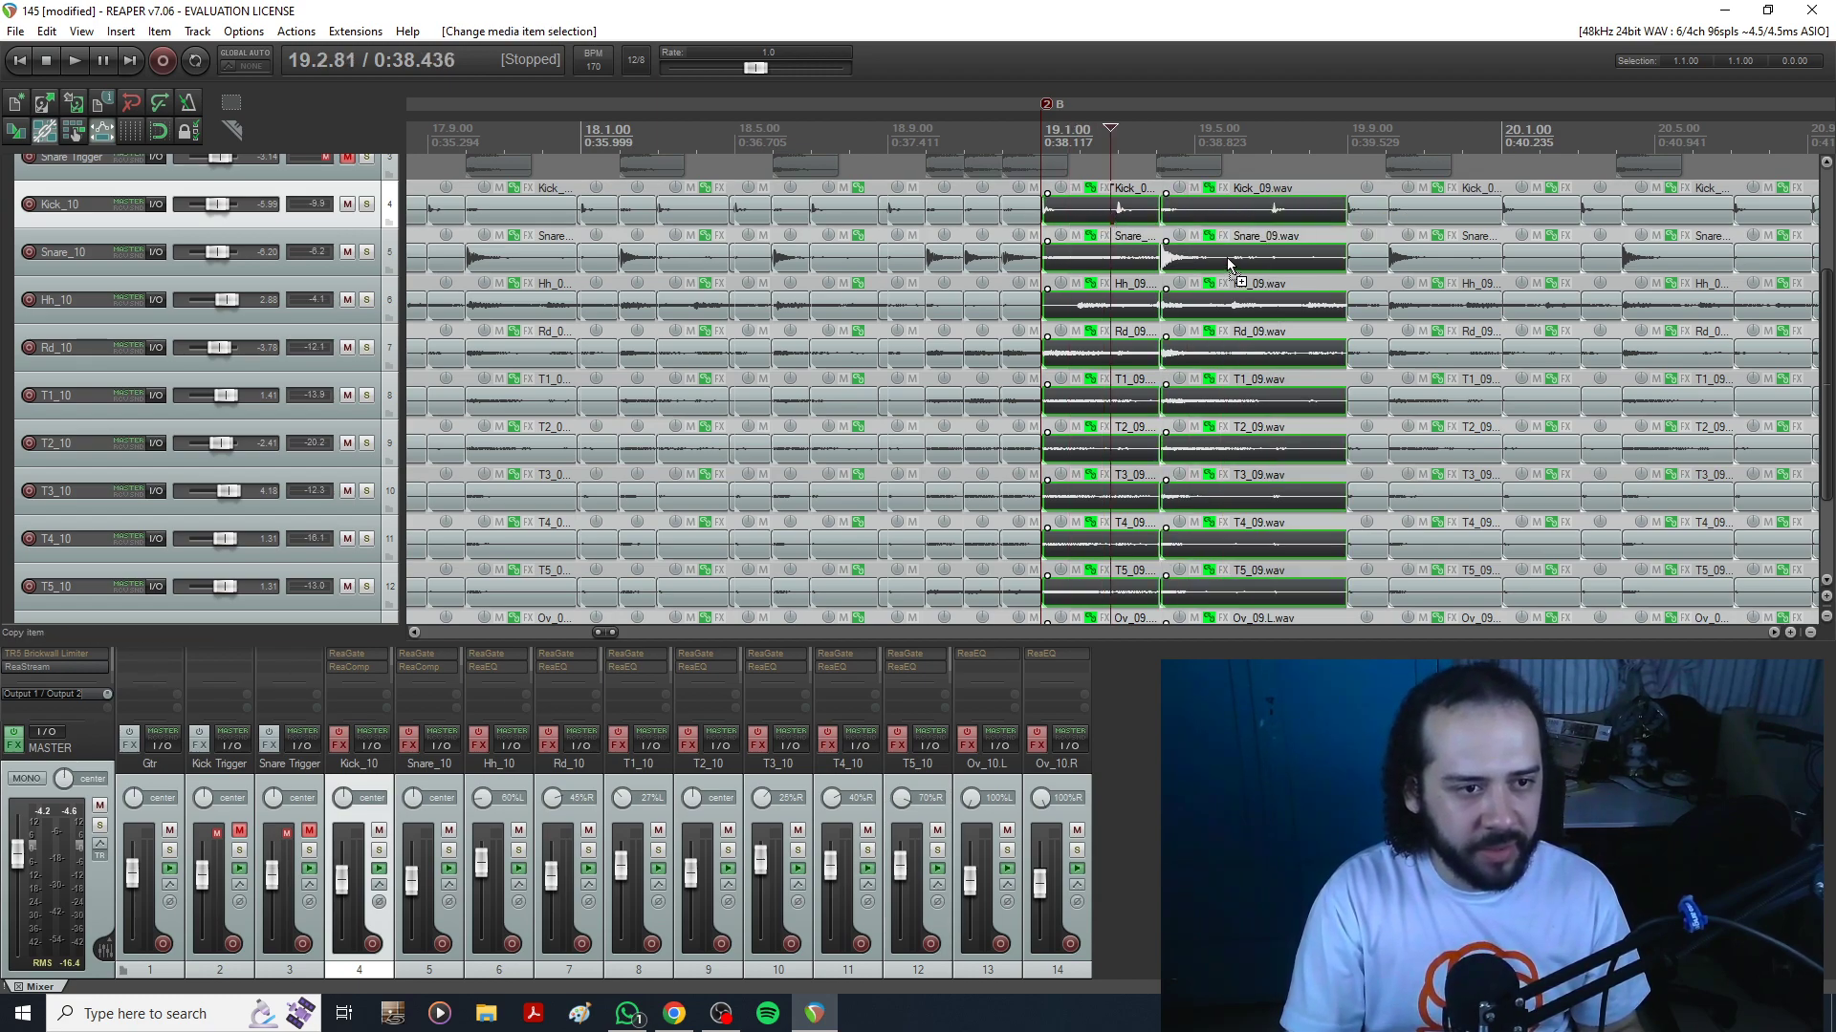
pyautogui.press('d')
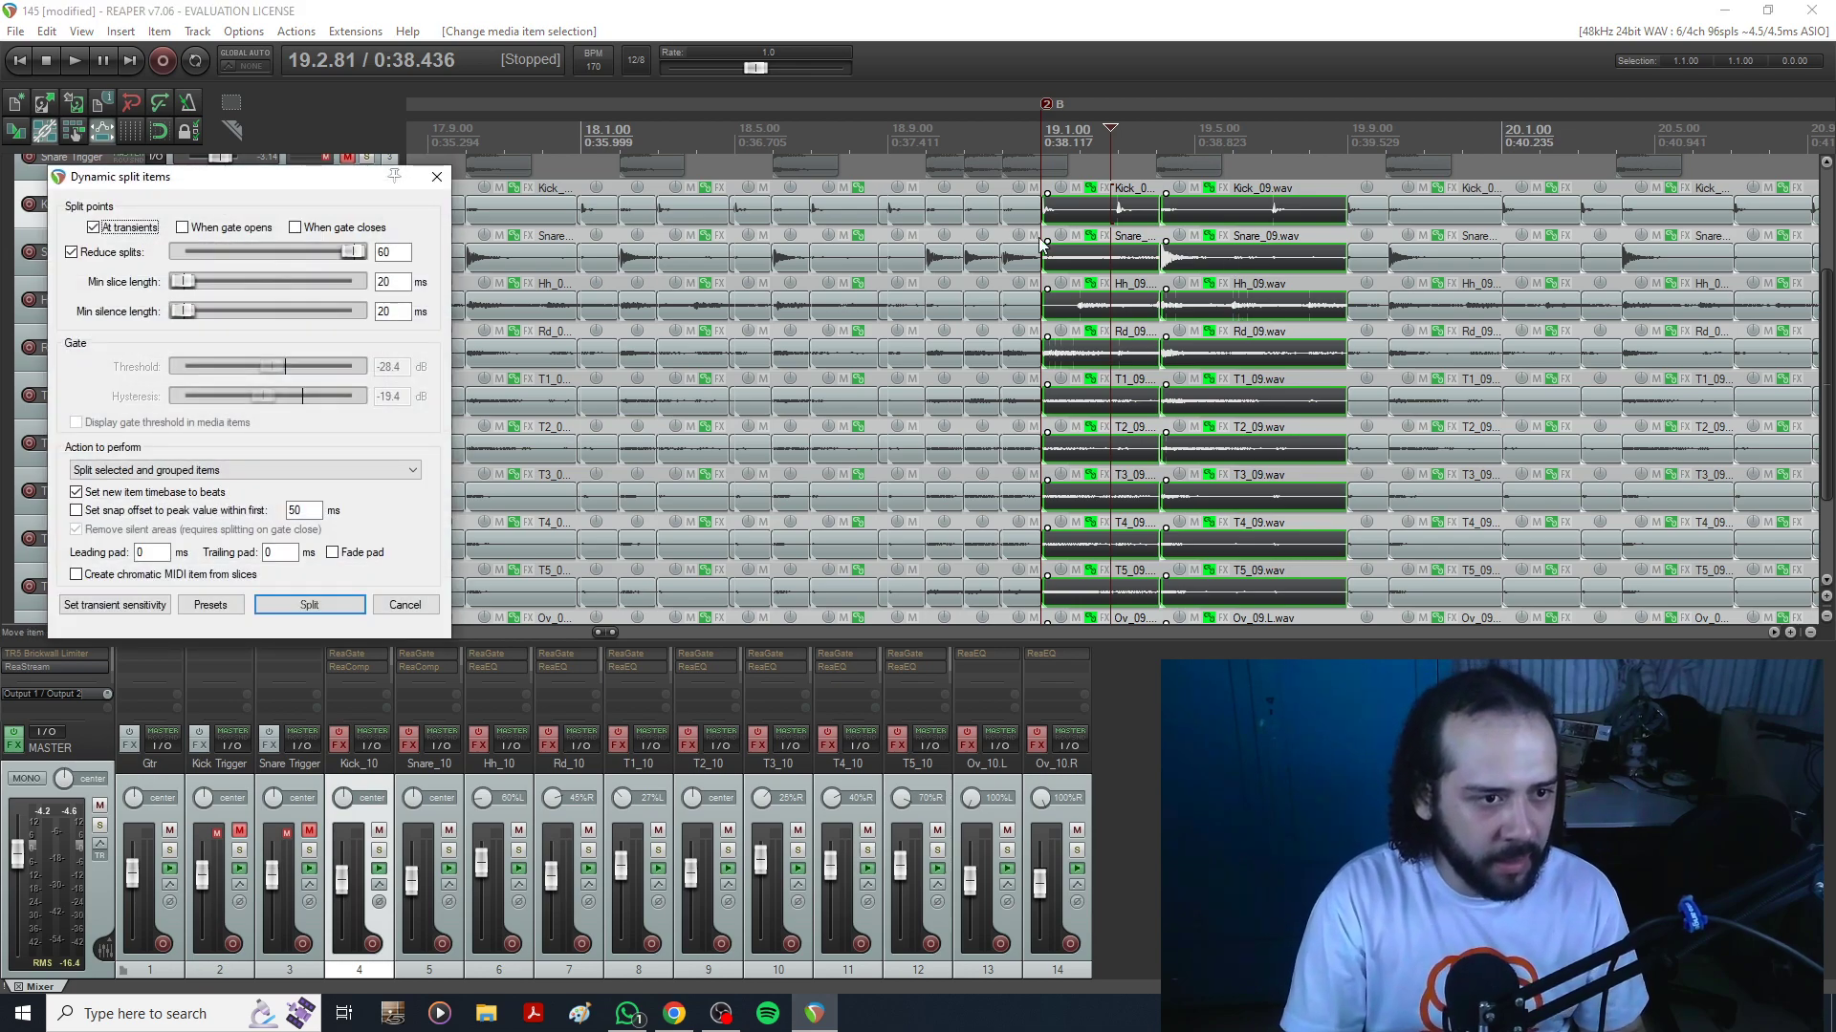
pyautogui.press('Escape')
# Turn off whole-group item selection and dynamically split the first two Kick_10 items after marker B at transients.
pyautogui.rightClick(38, 136)
pyautogui.click(184, 186)
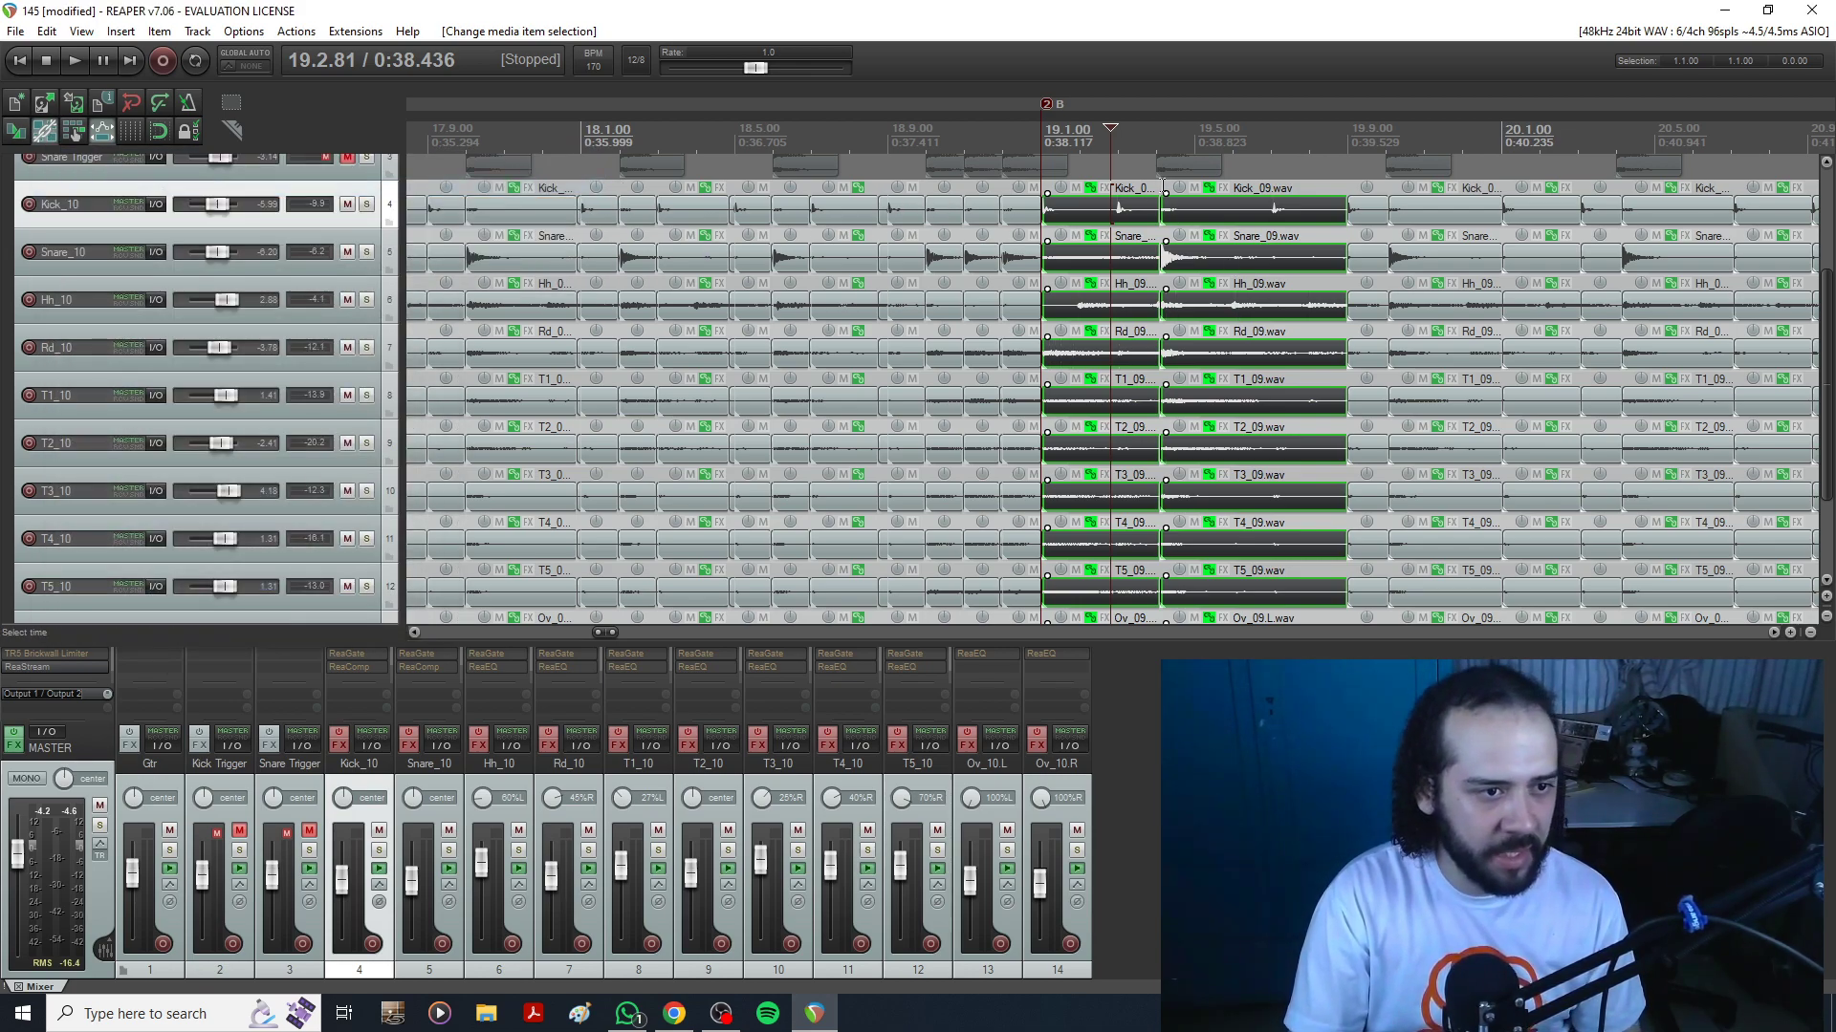
pyautogui.click(1132, 208)
pyautogui.keyDown('ctrl'); pyautogui.click(1235, 218); pyautogui.keyUp('ctrl')
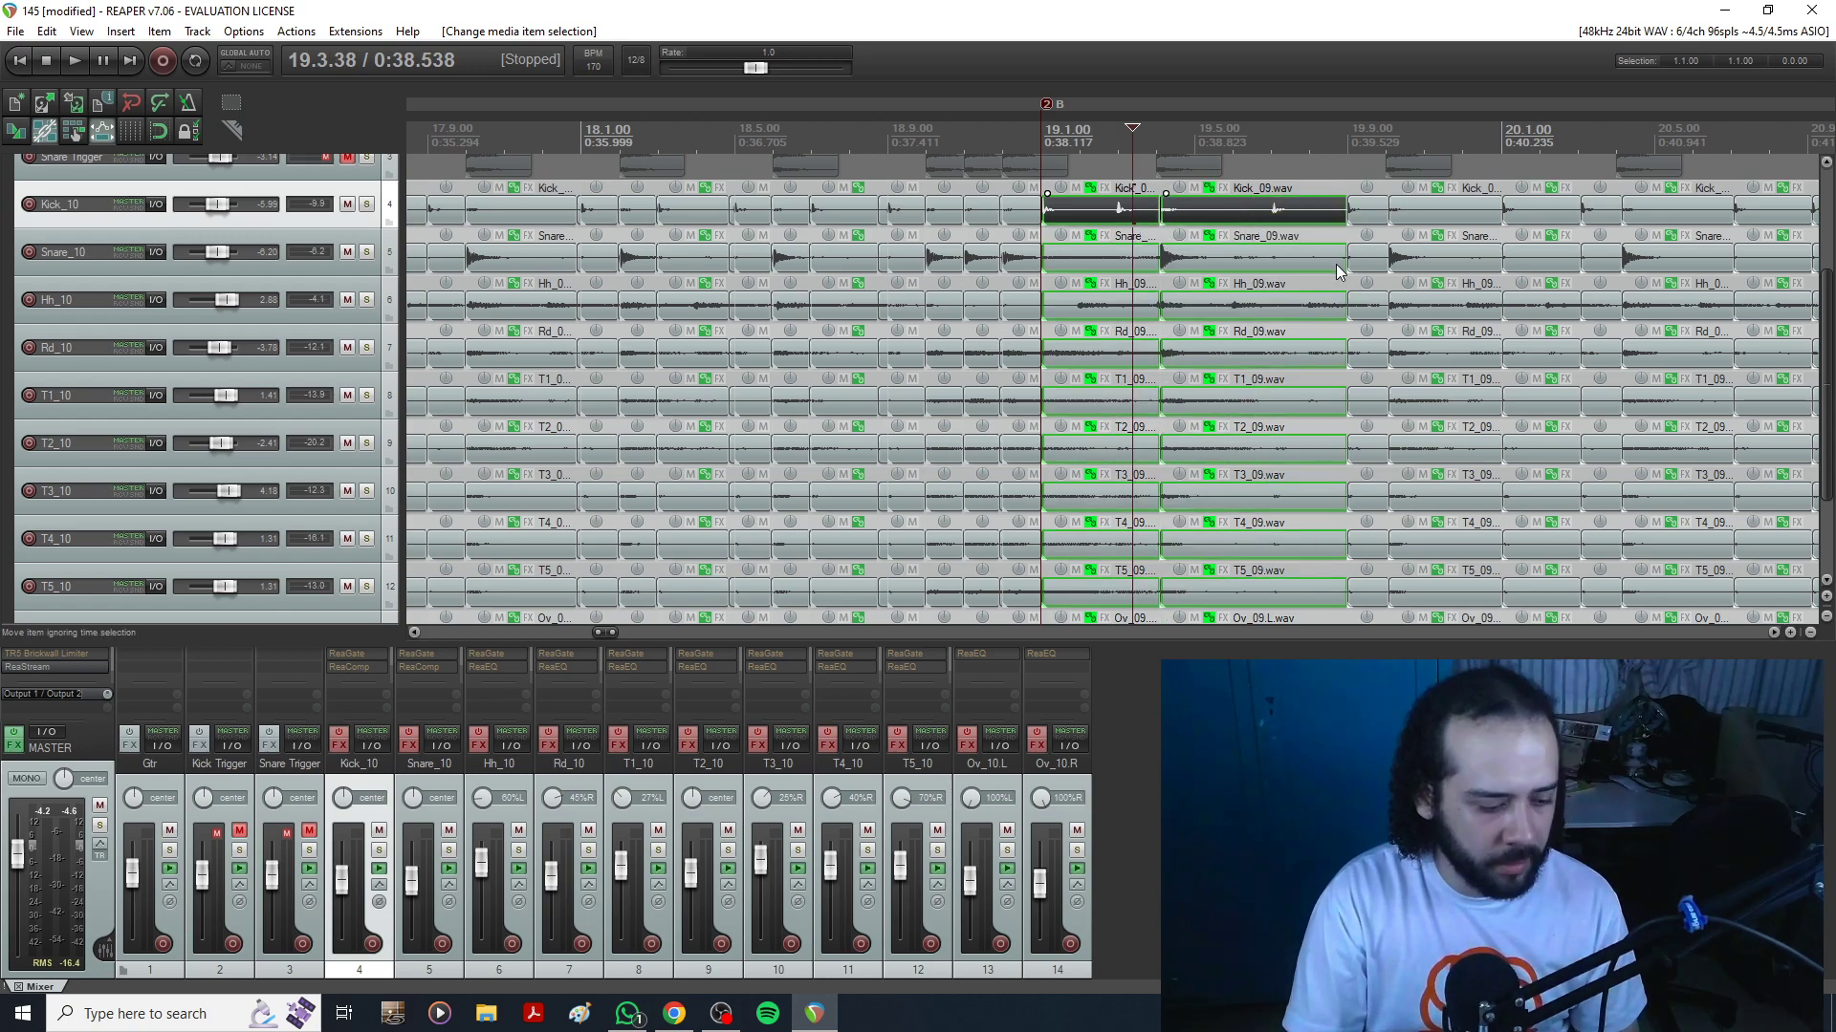
pyautogui.press('d')
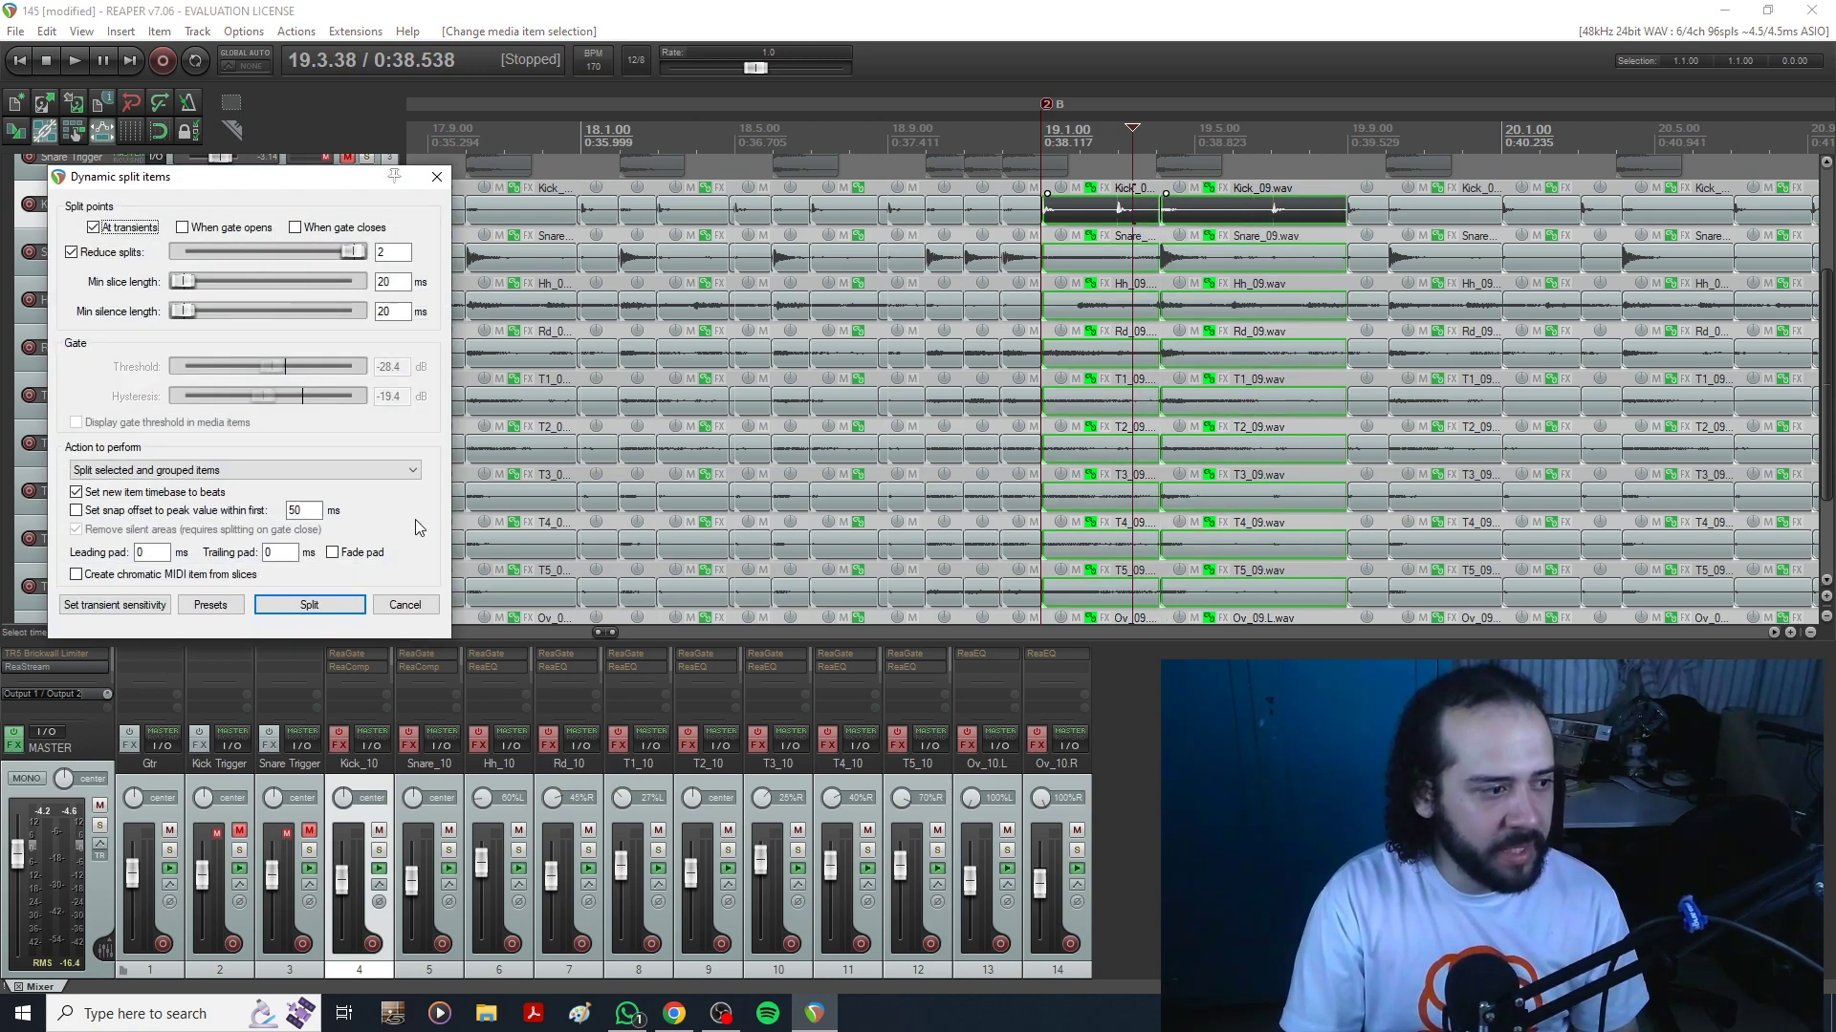
pyautogui.click(344, 608)
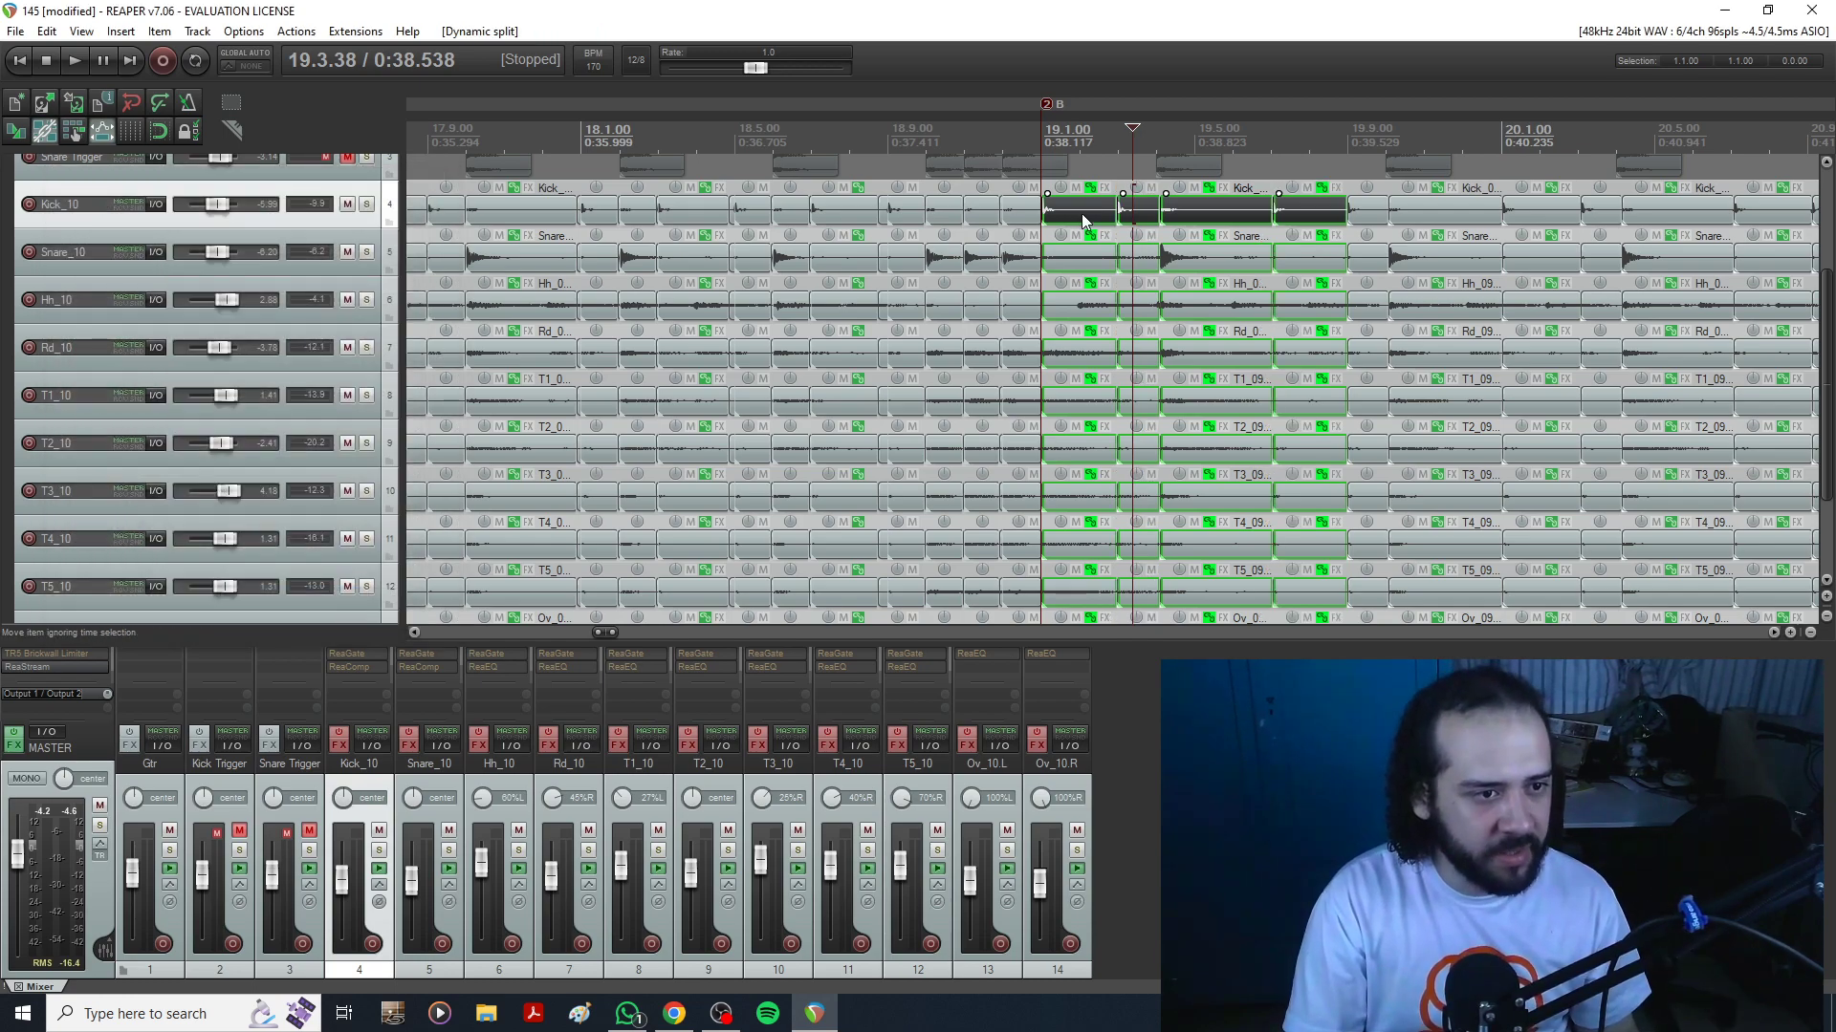
# Turn whole-group item selection back on and select all grouped drum slices from marker B to just before marker C.
pyautogui.moveTo(1093, 207); pyautogui.dragTo(1763, 217)
pyautogui.rightClick(36, 141)
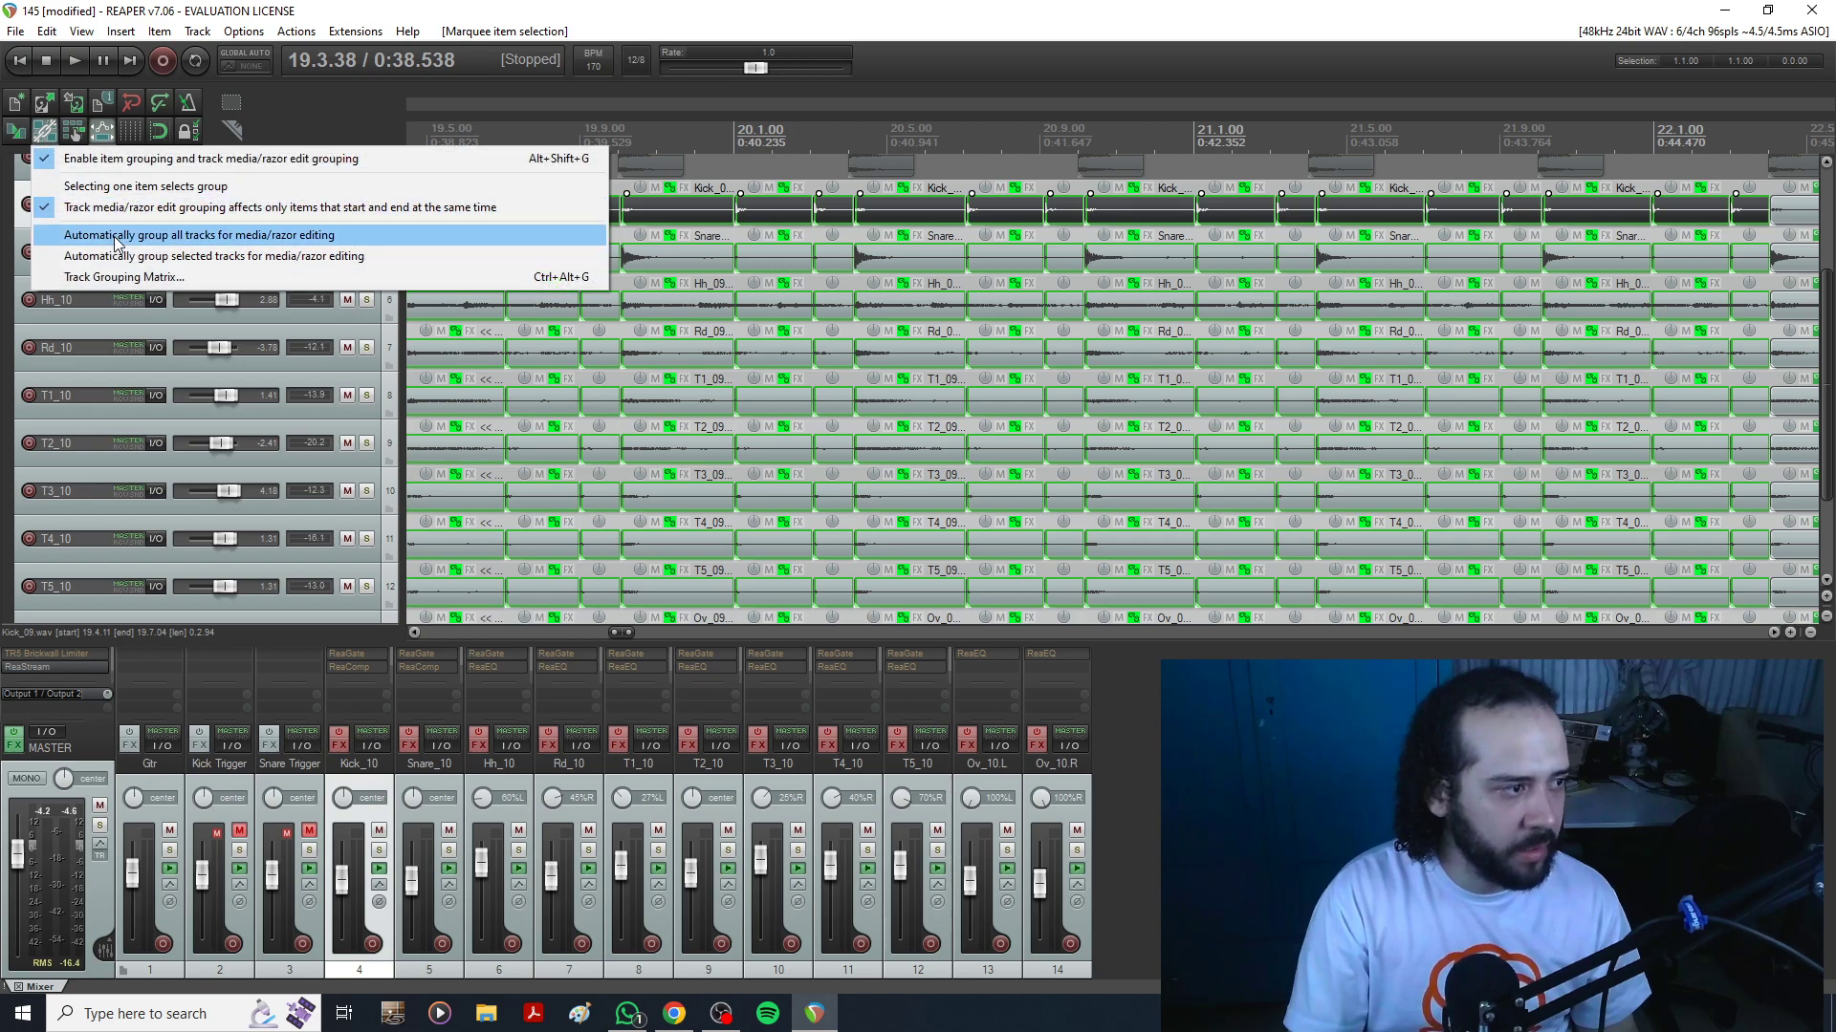
pyautogui.click(120, 187)
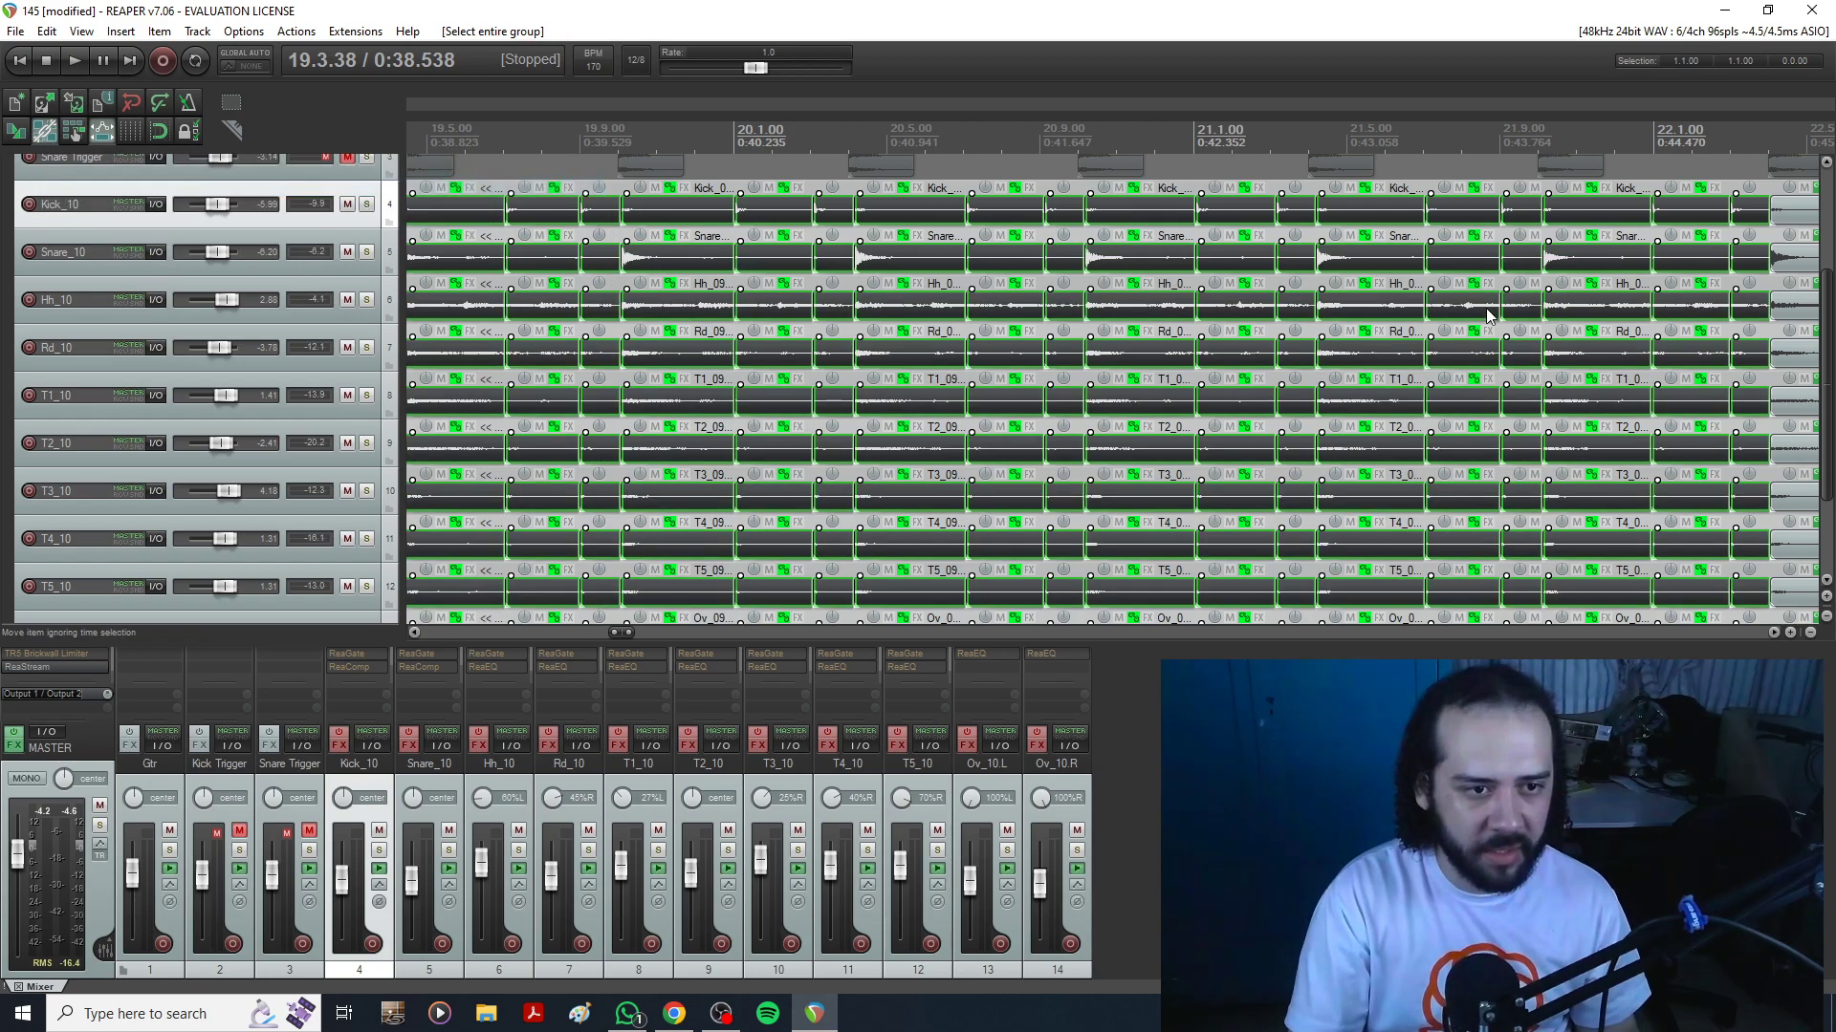
pyautogui.scroll(-3, 1494, 314)
pyautogui.hscroll(8, 1202, 225)
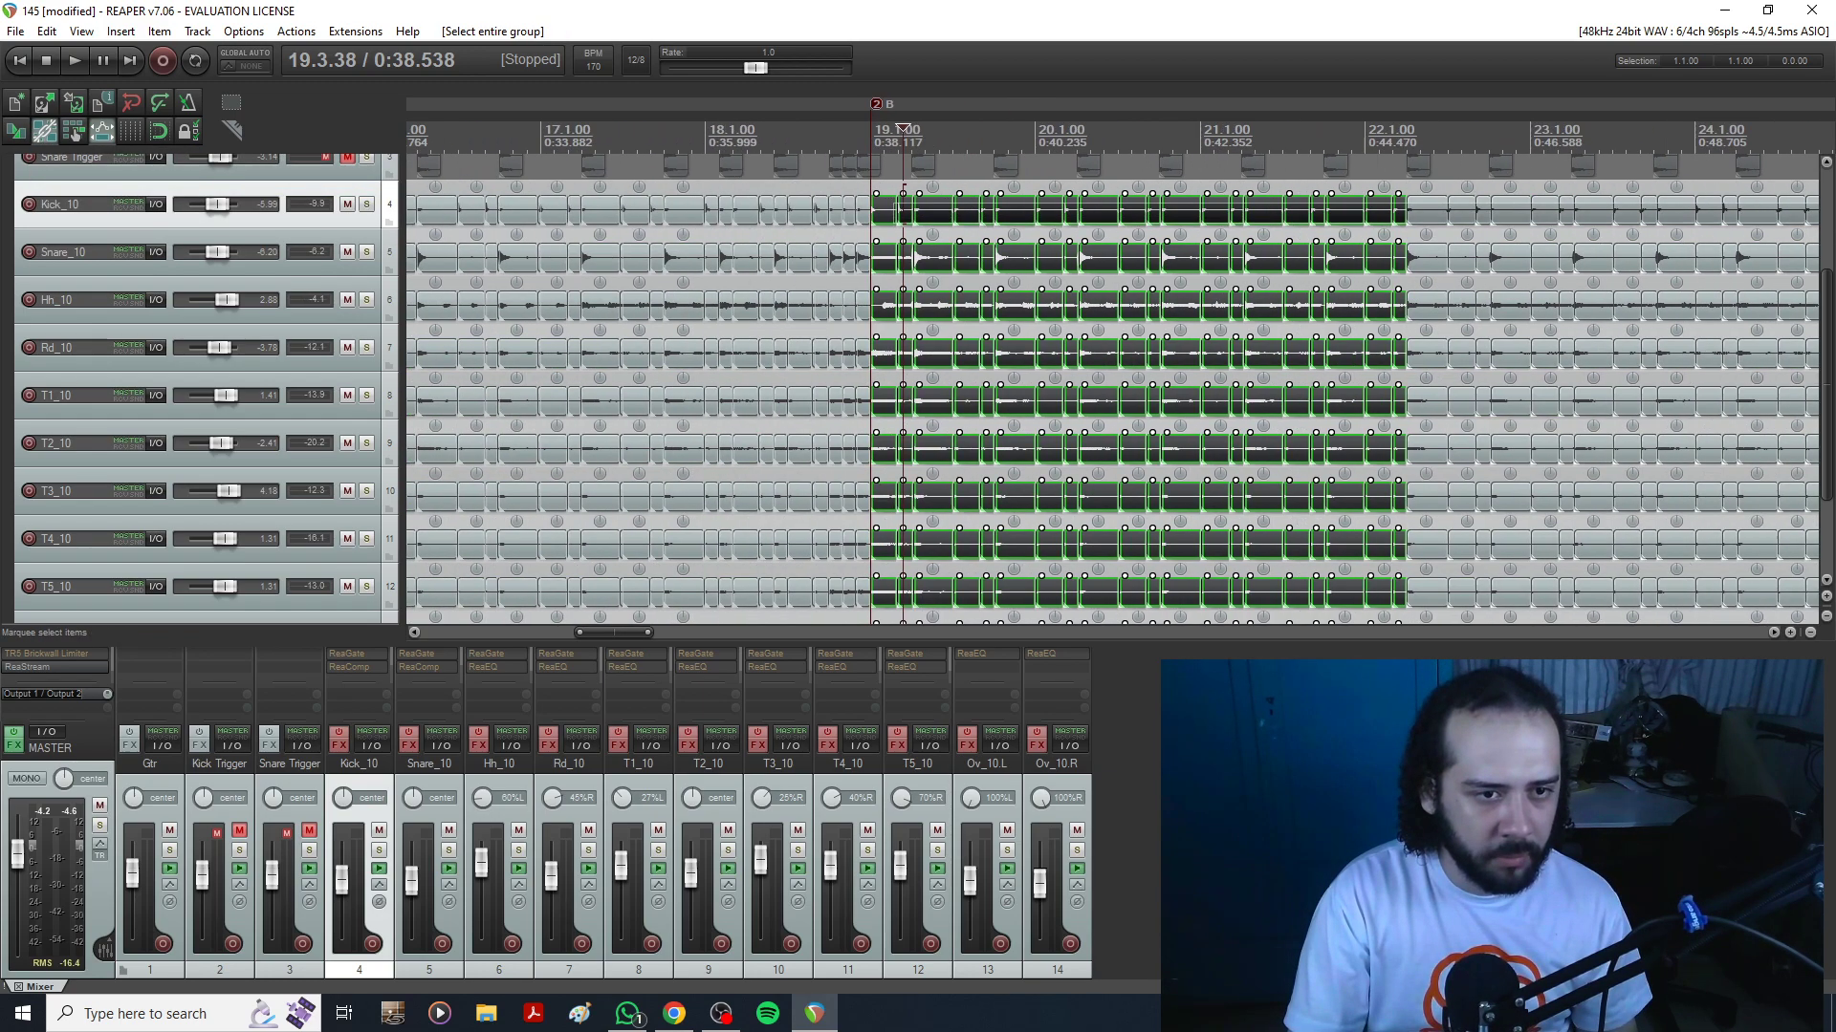
pyautogui.moveTo(1659, 248); pyautogui.dragTo(1637, 282)
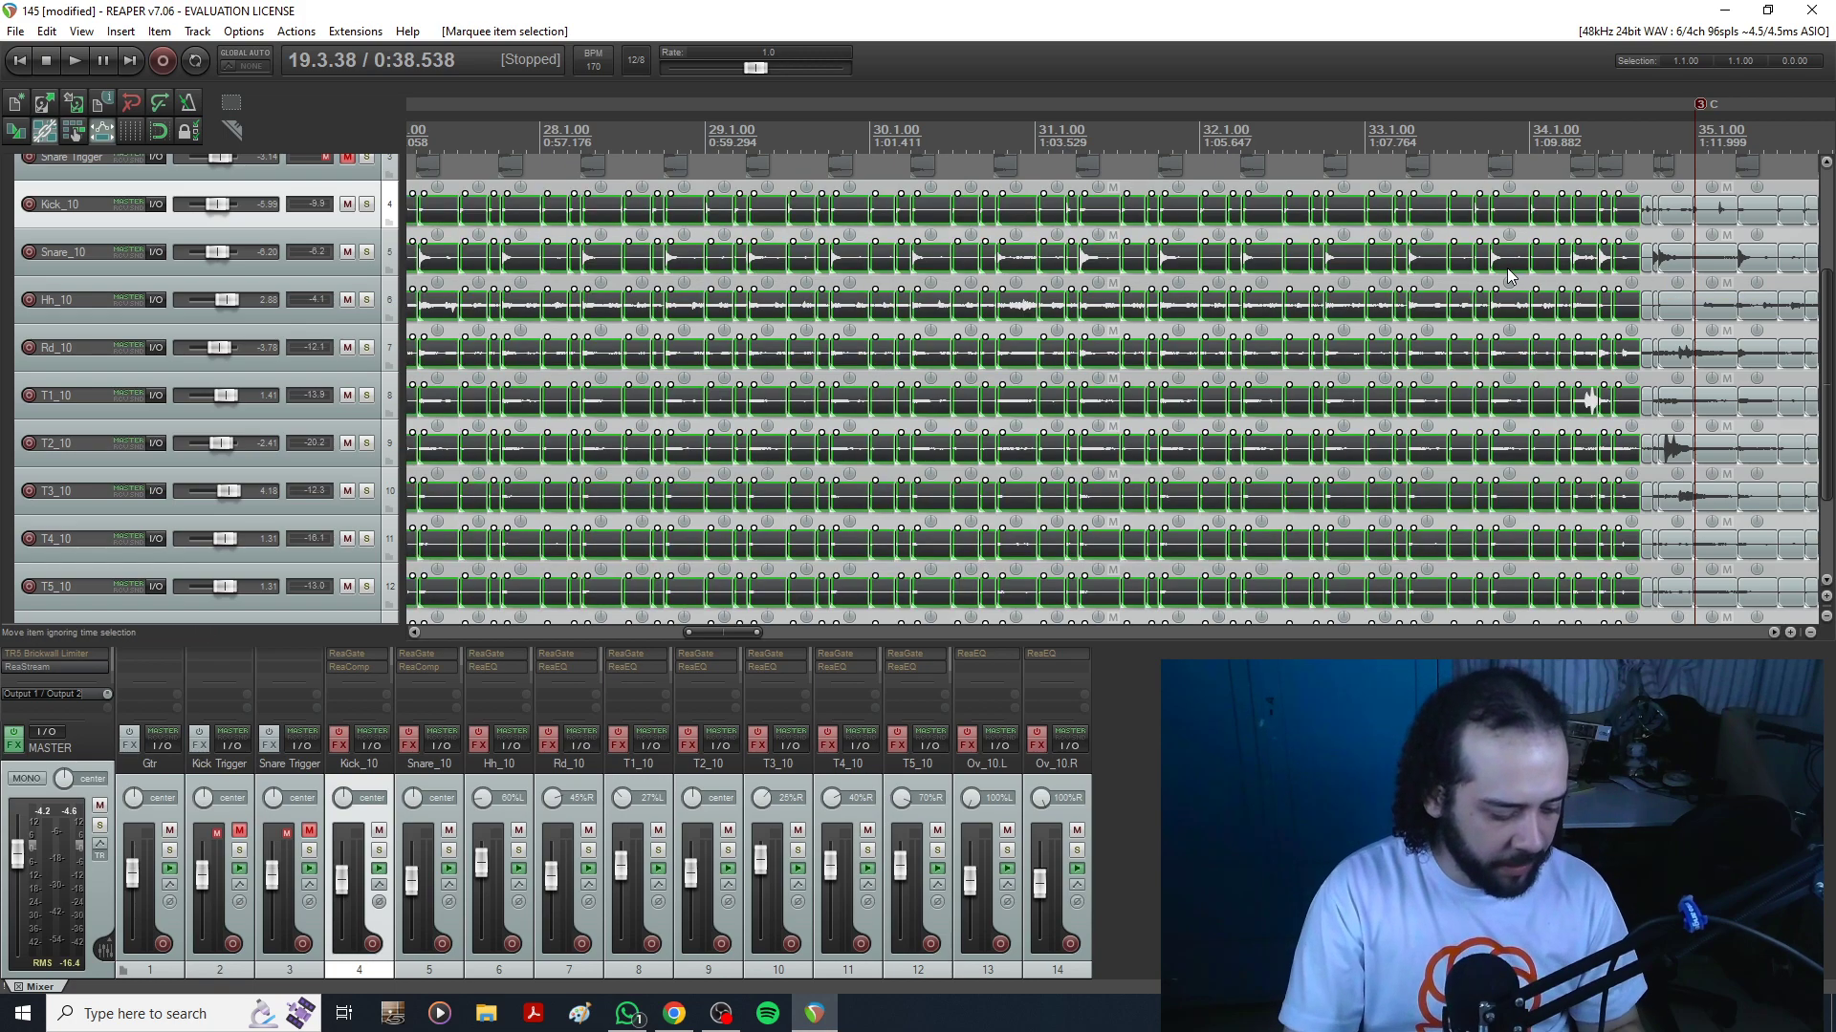
# Quantize the selected drum slices to 1/8 notes, moving grouped items along with them.
pyautogui.press('q')
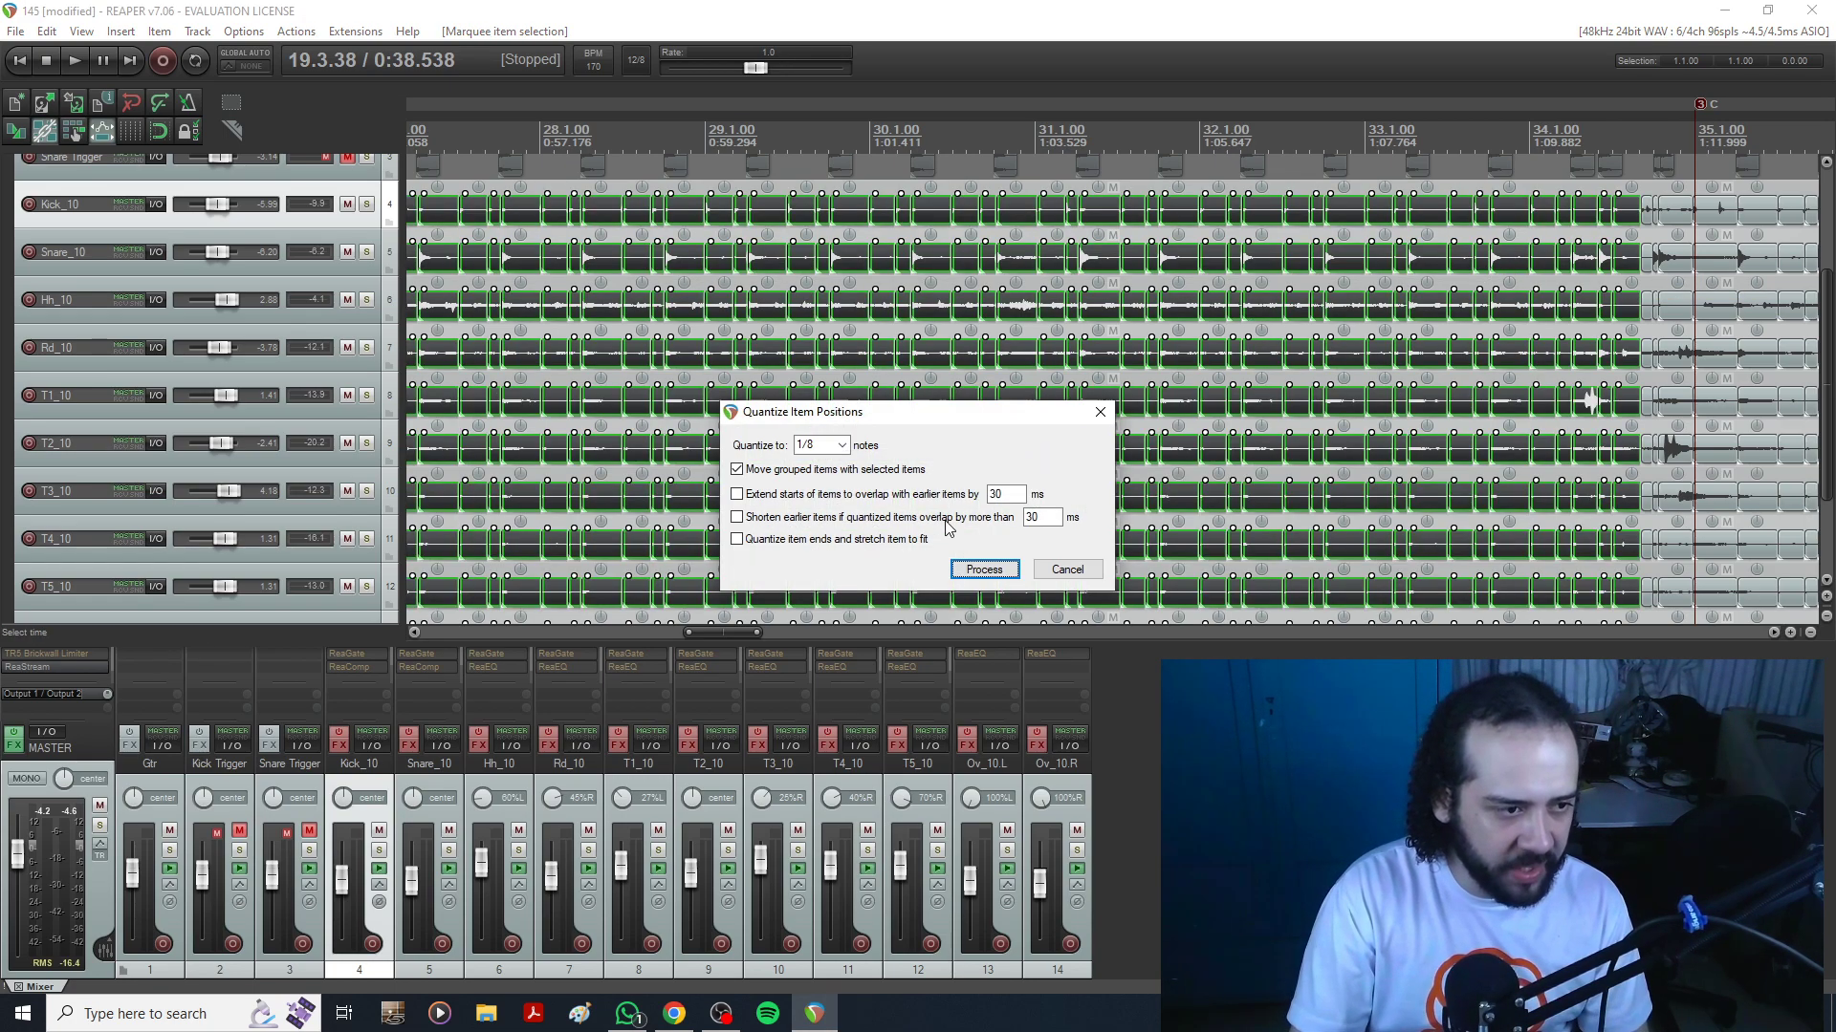
pyautogui.click(984, 570)
pyautogui.scroll(-5, 1458, 371)
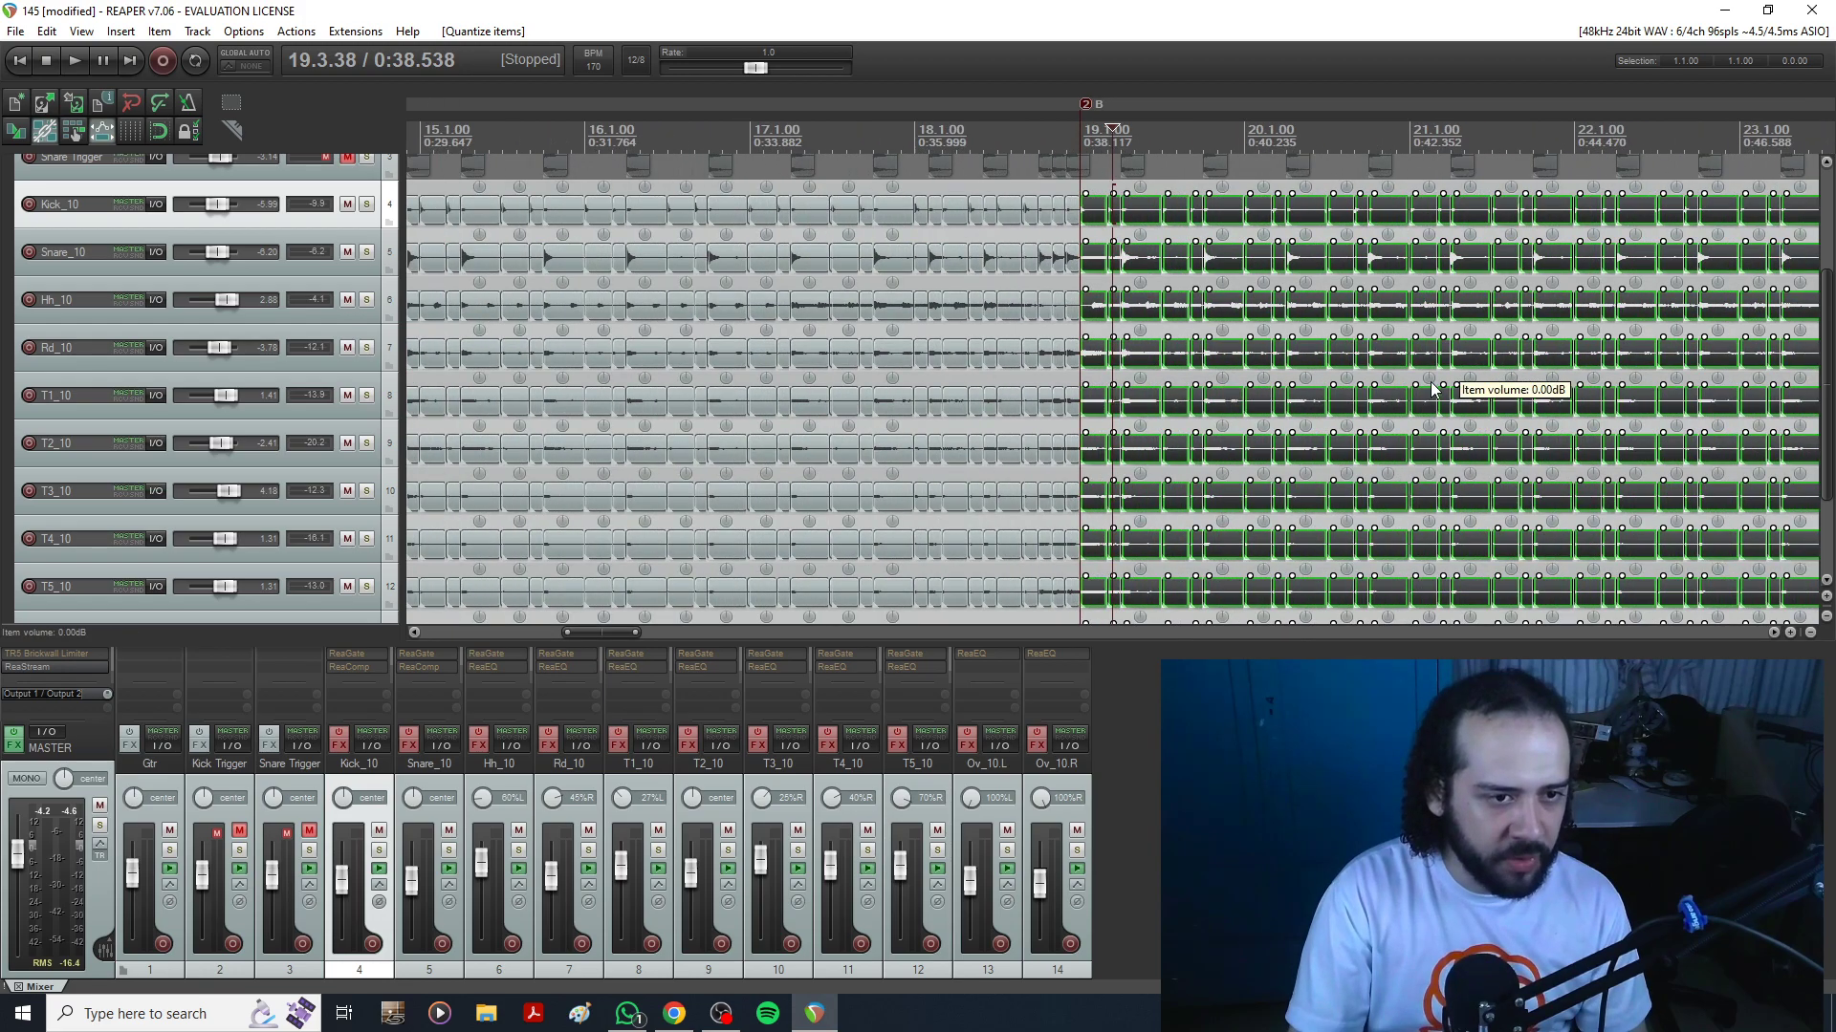
# Play the tom fill in measure 26 and examine its slice starting at 26.7.
pyautogui.click(1553, 452)
pyautogui.scroll(4, 1554, 453)
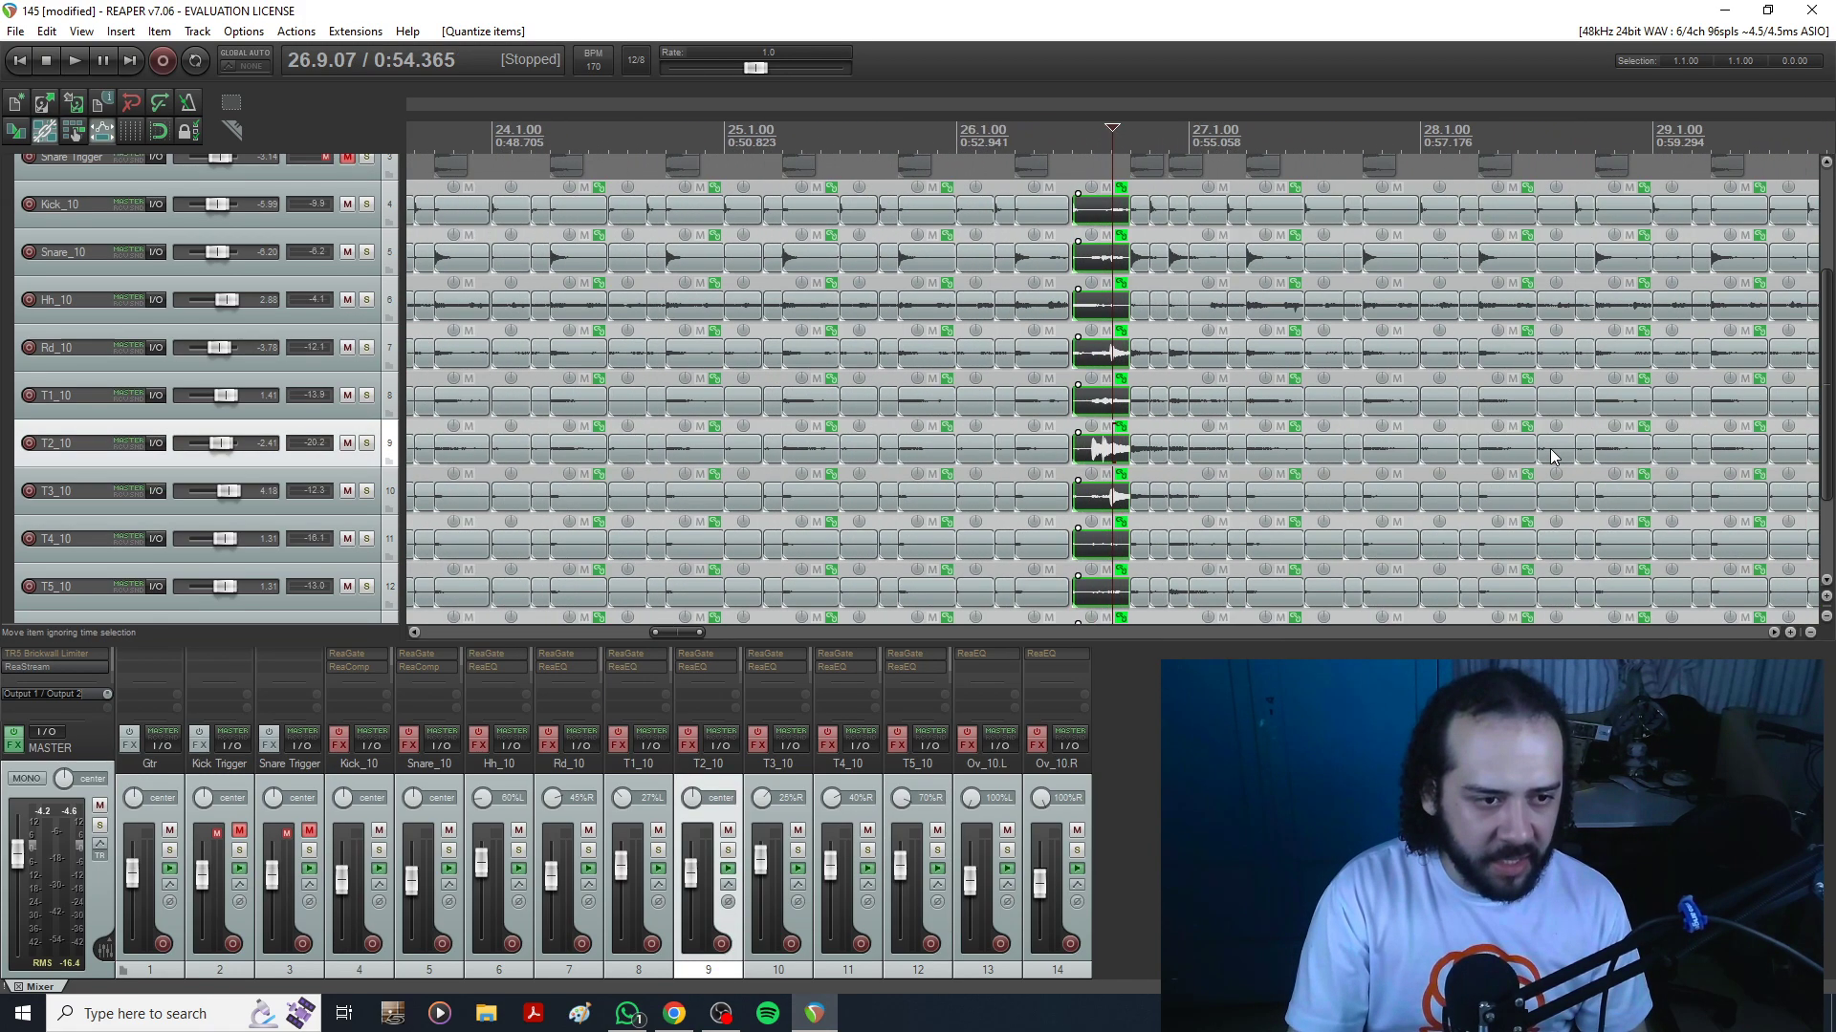
pyautogui.click(1004, 421)
pyautogui.scroll(4, 1004, 423)
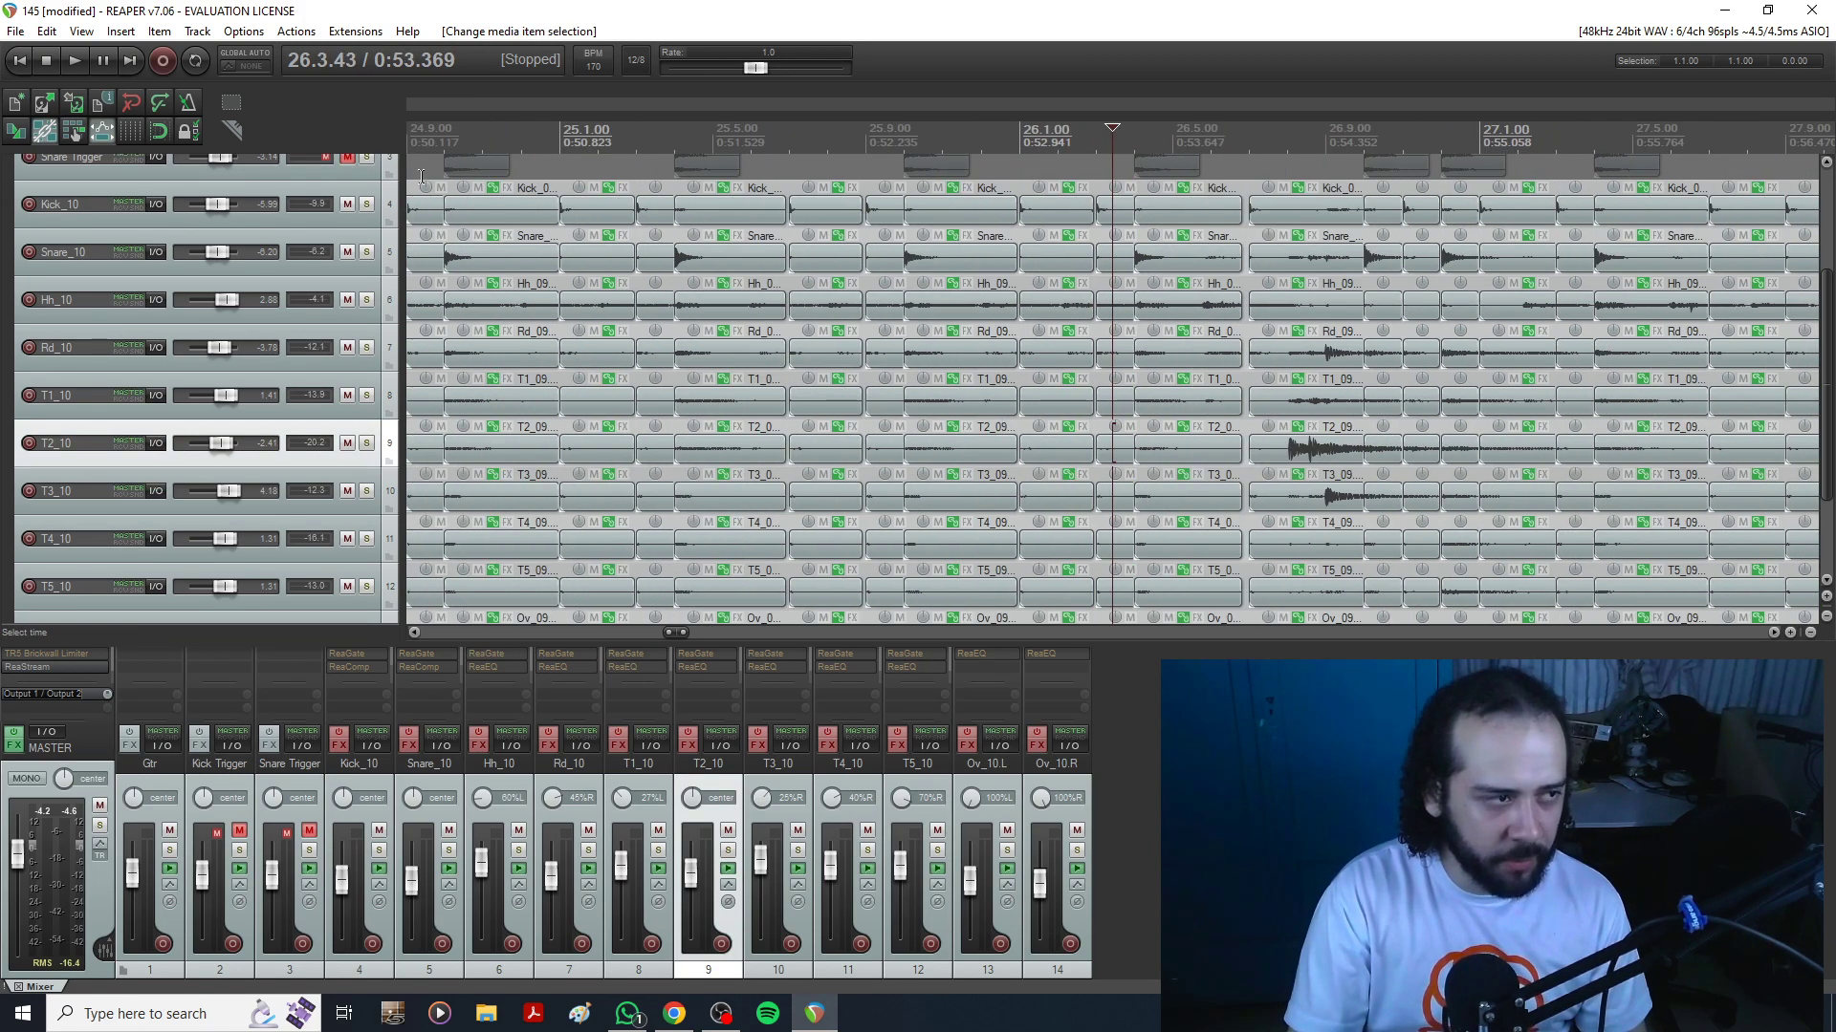
pyautogui.scroll(-2, 1227, 289)
pyautogui.press('space')
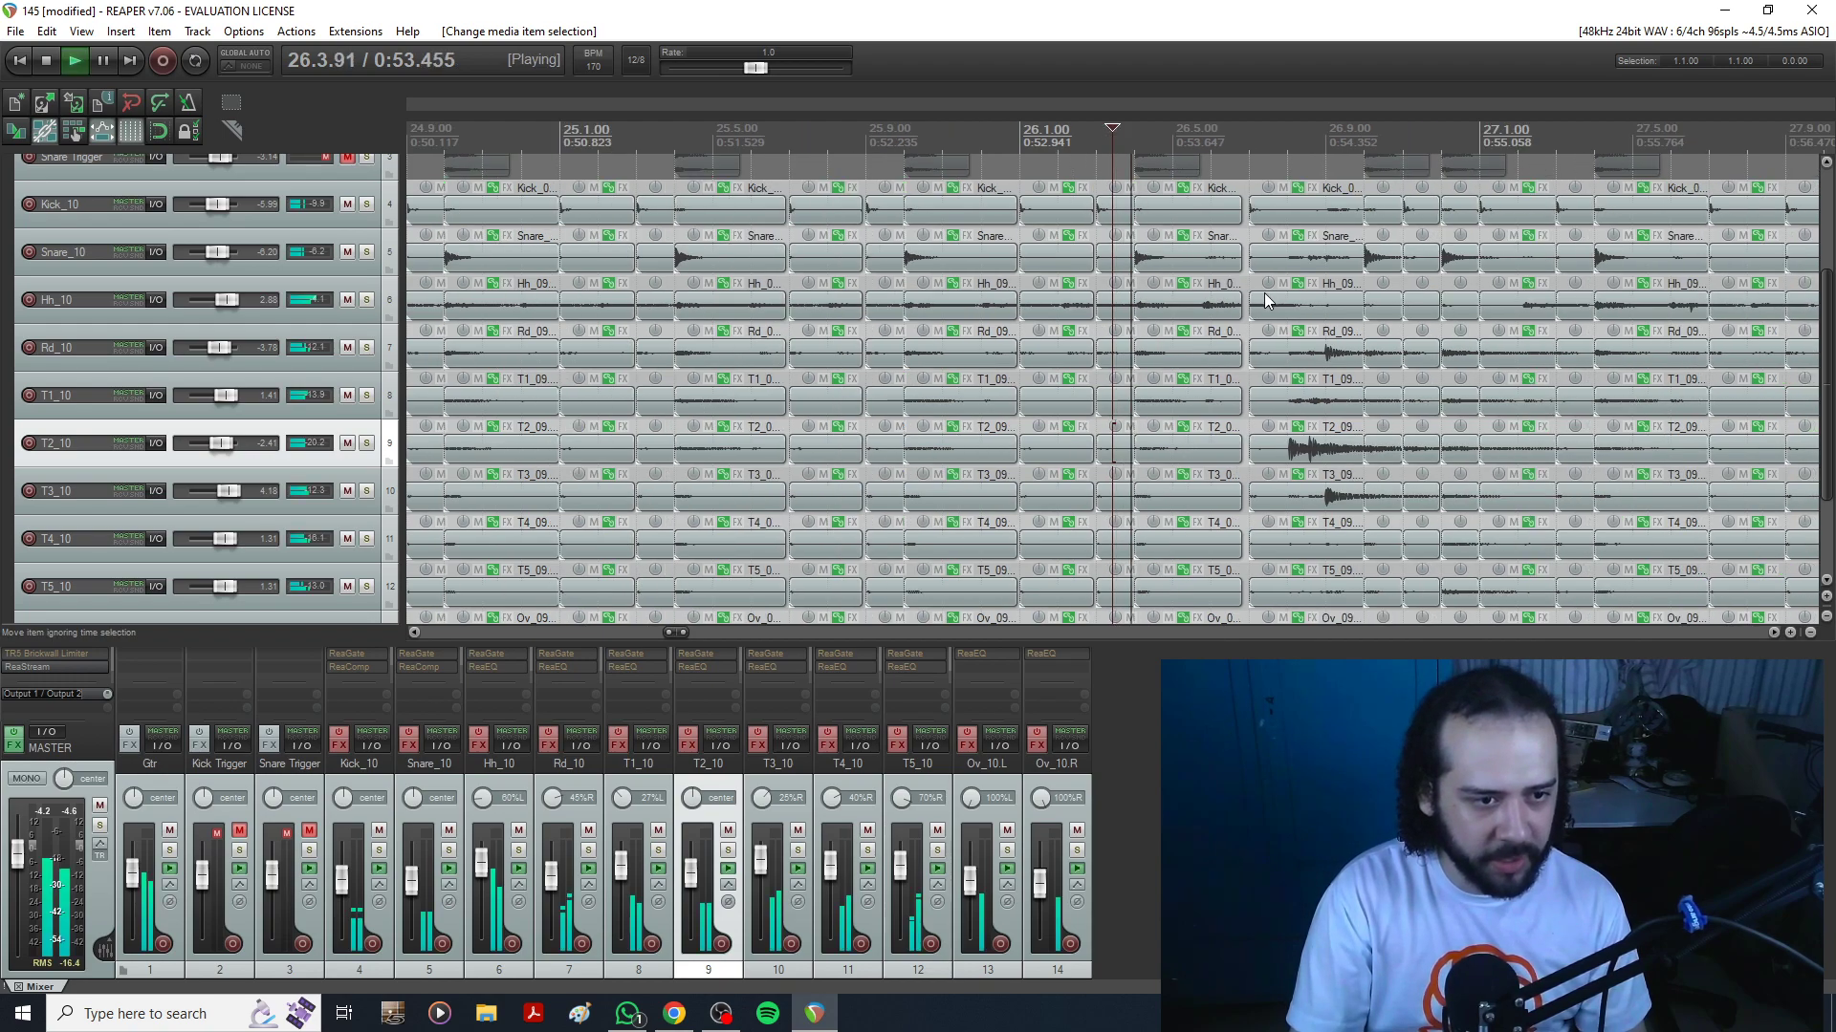
pyautogui.click(1293, 453)
pyautogui.press('space')
pyautogui.scroll(3, 1294, 445)
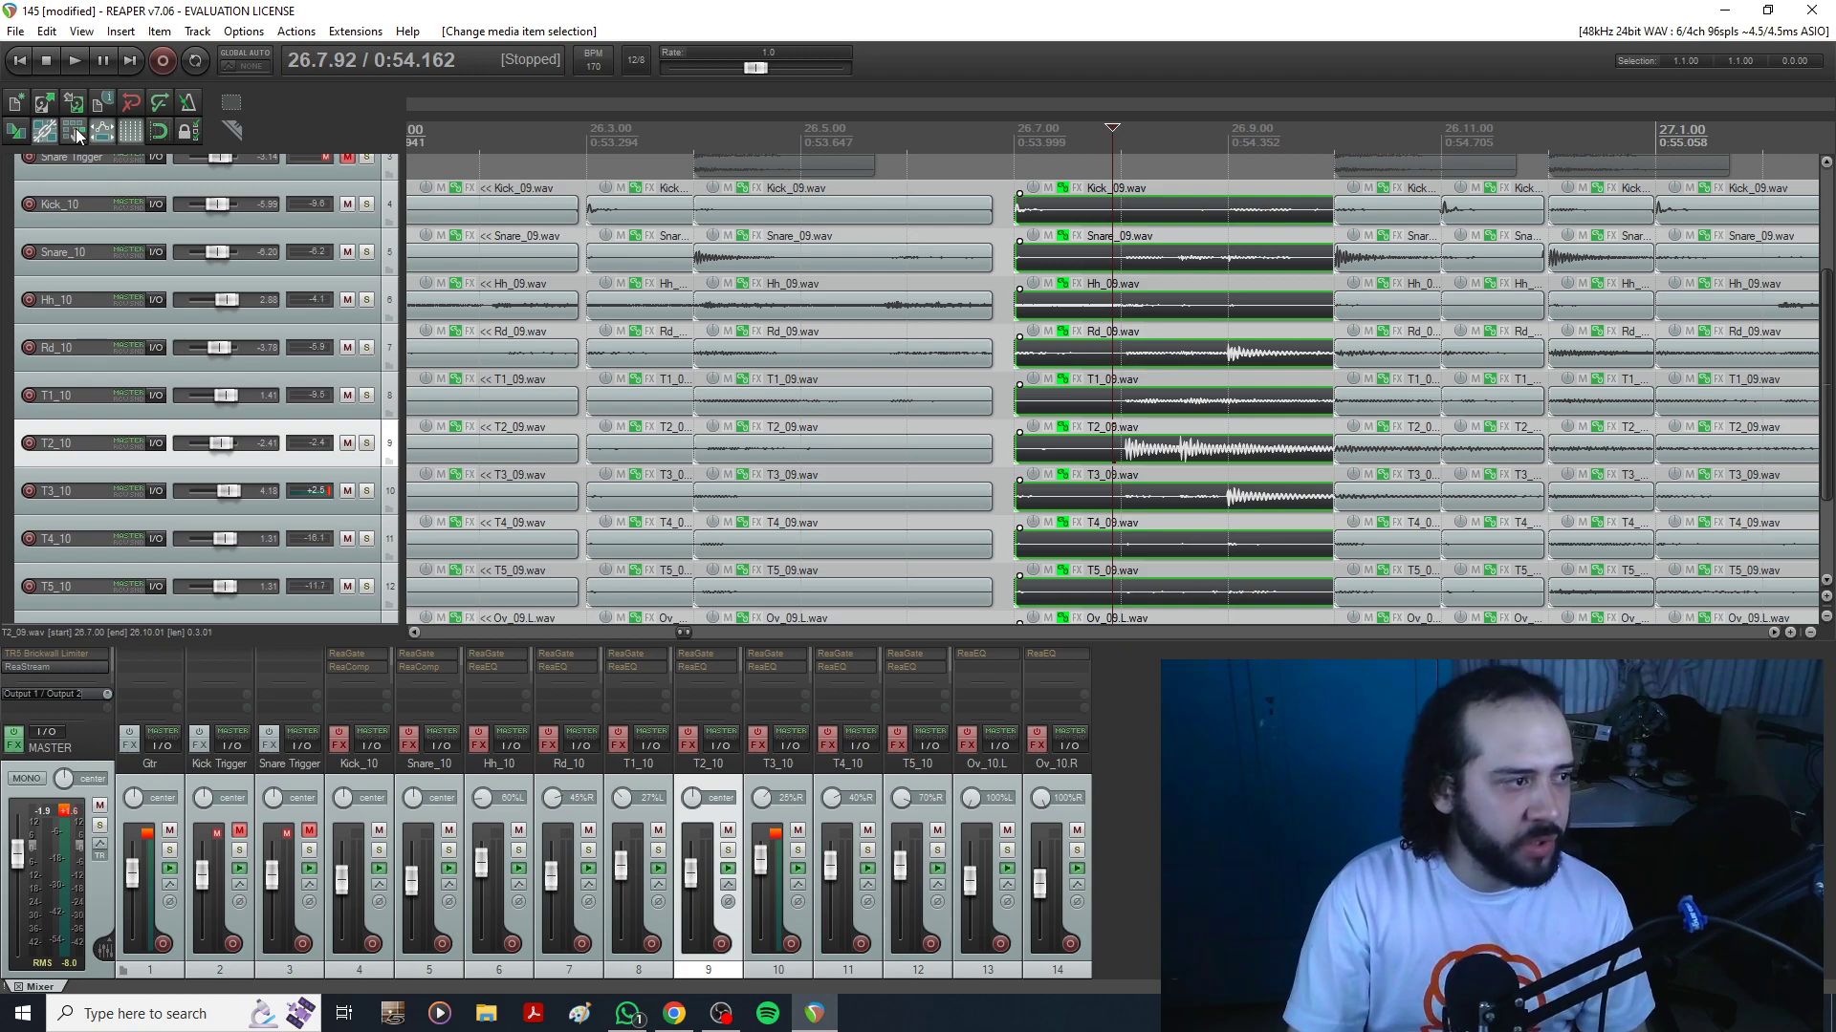
# Turn off whole-group item selection and dynamically split the T2_10 slice starting at 26.7, with its grouped items, at transients.
pyautogui.rightClick(46, 136)
pyautogui.click(107, 186)
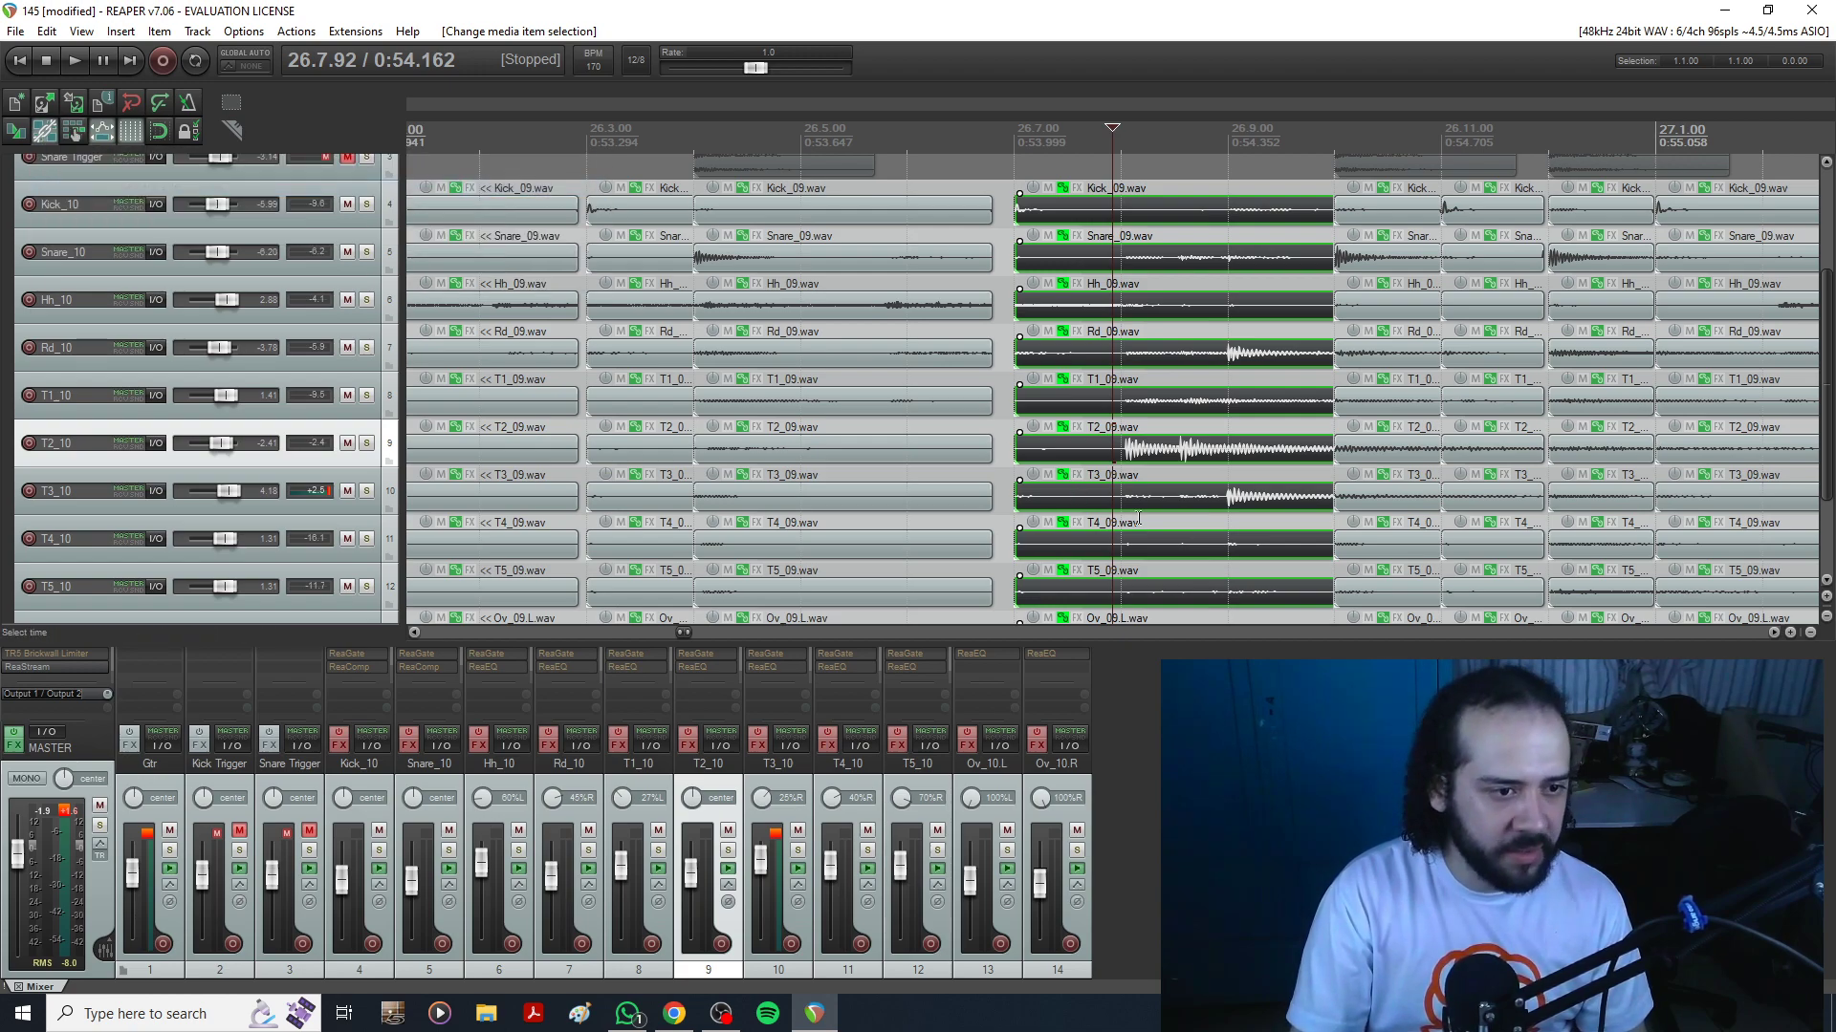
pyautogui.click(1109, 456)
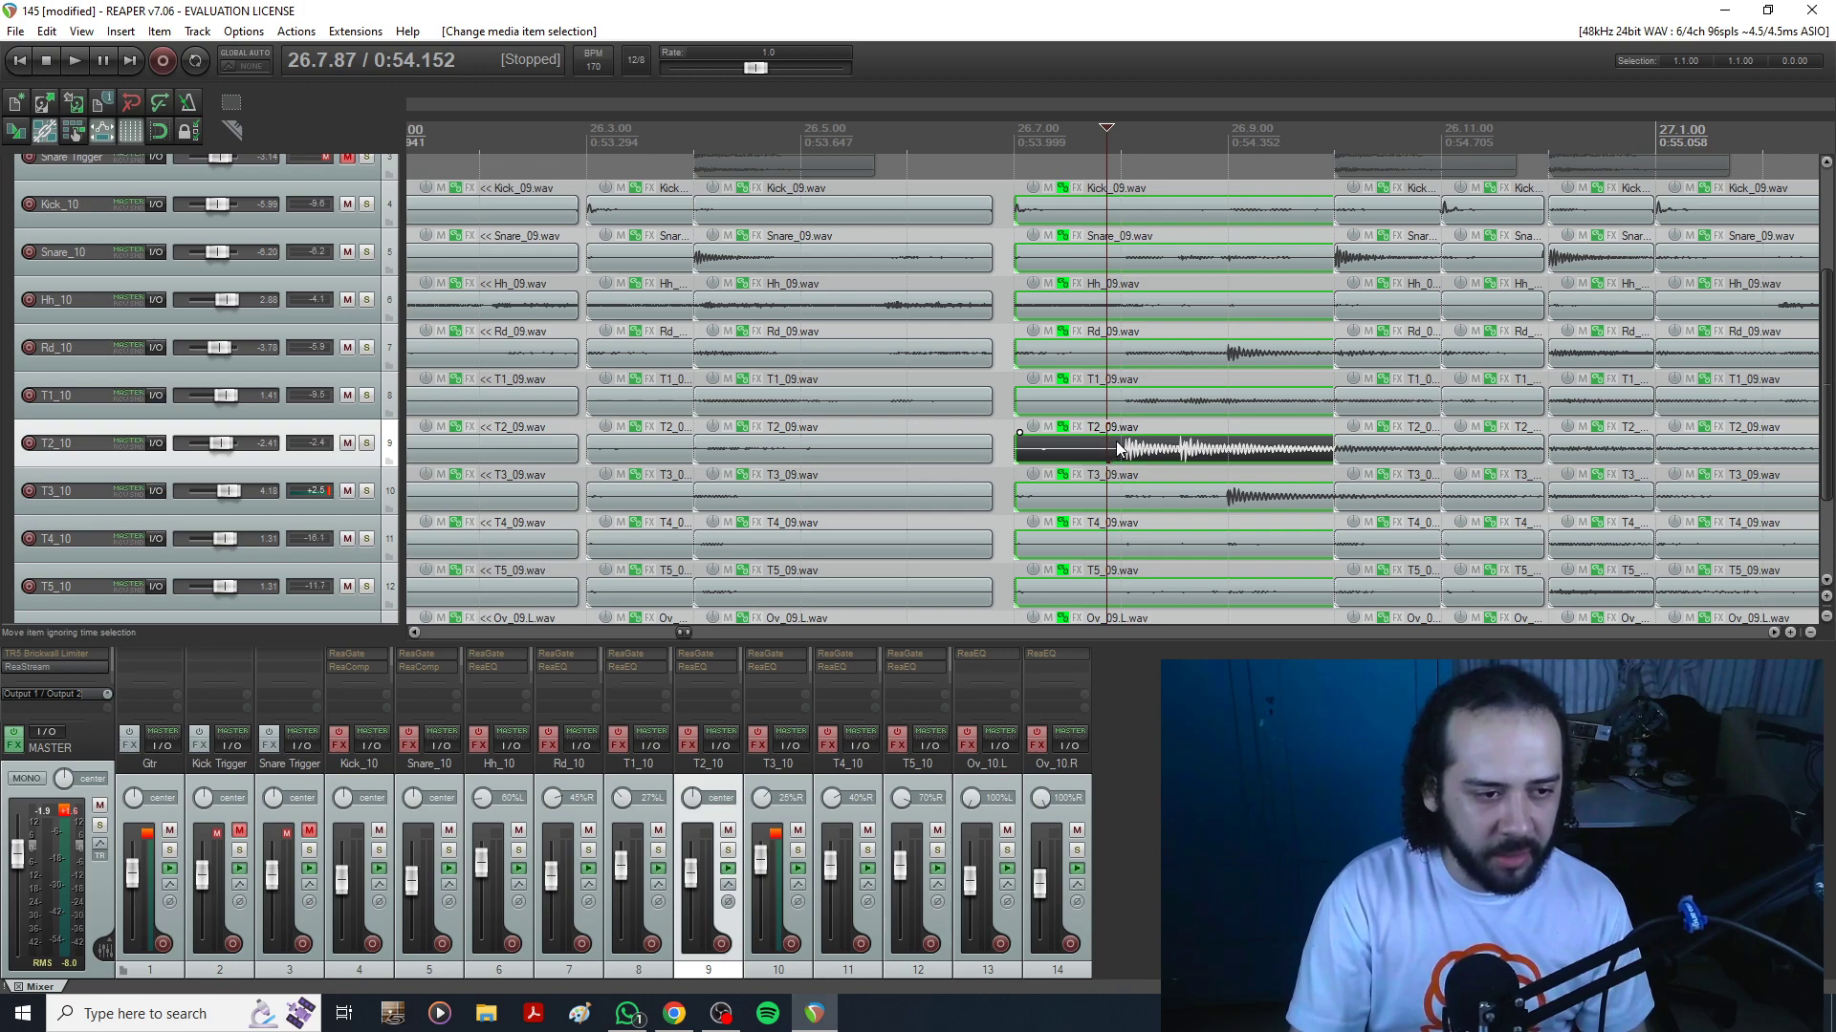
pyautogui.press('space')
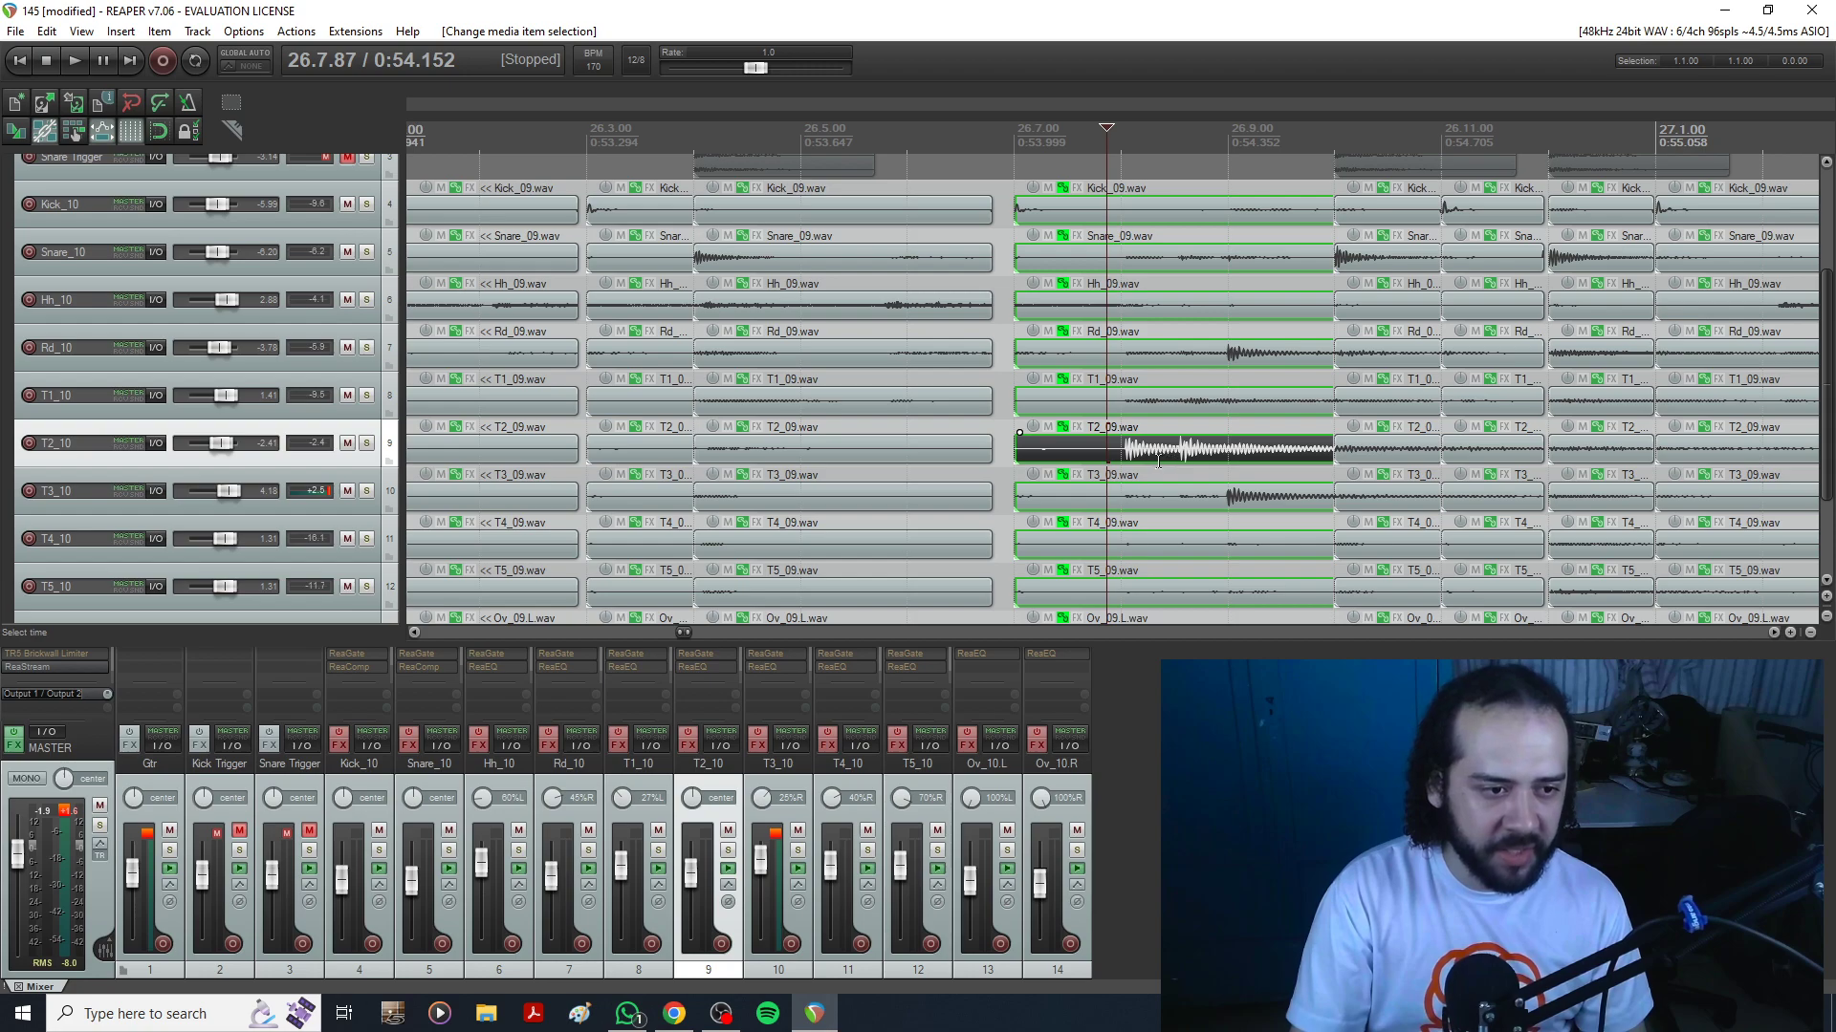
pyautogui.click(1219, 497)
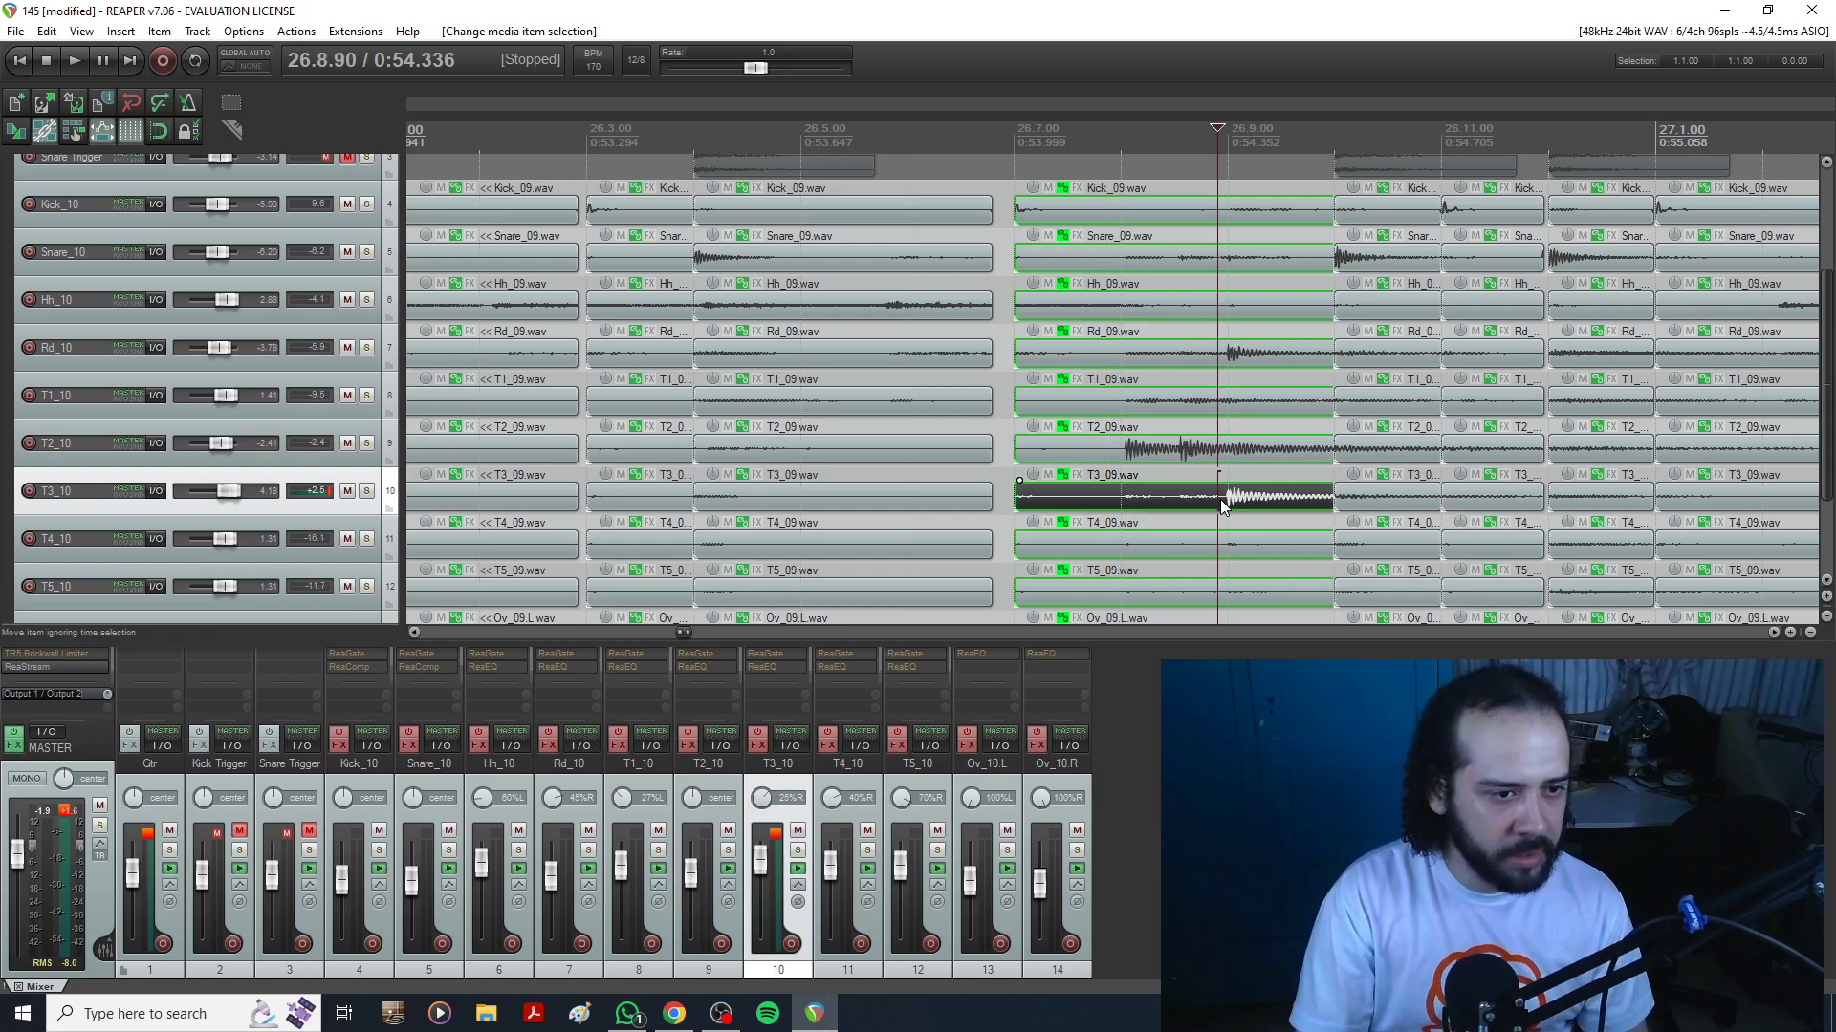
pyautogui.click(1106, 451)
pyautogui.press('d')
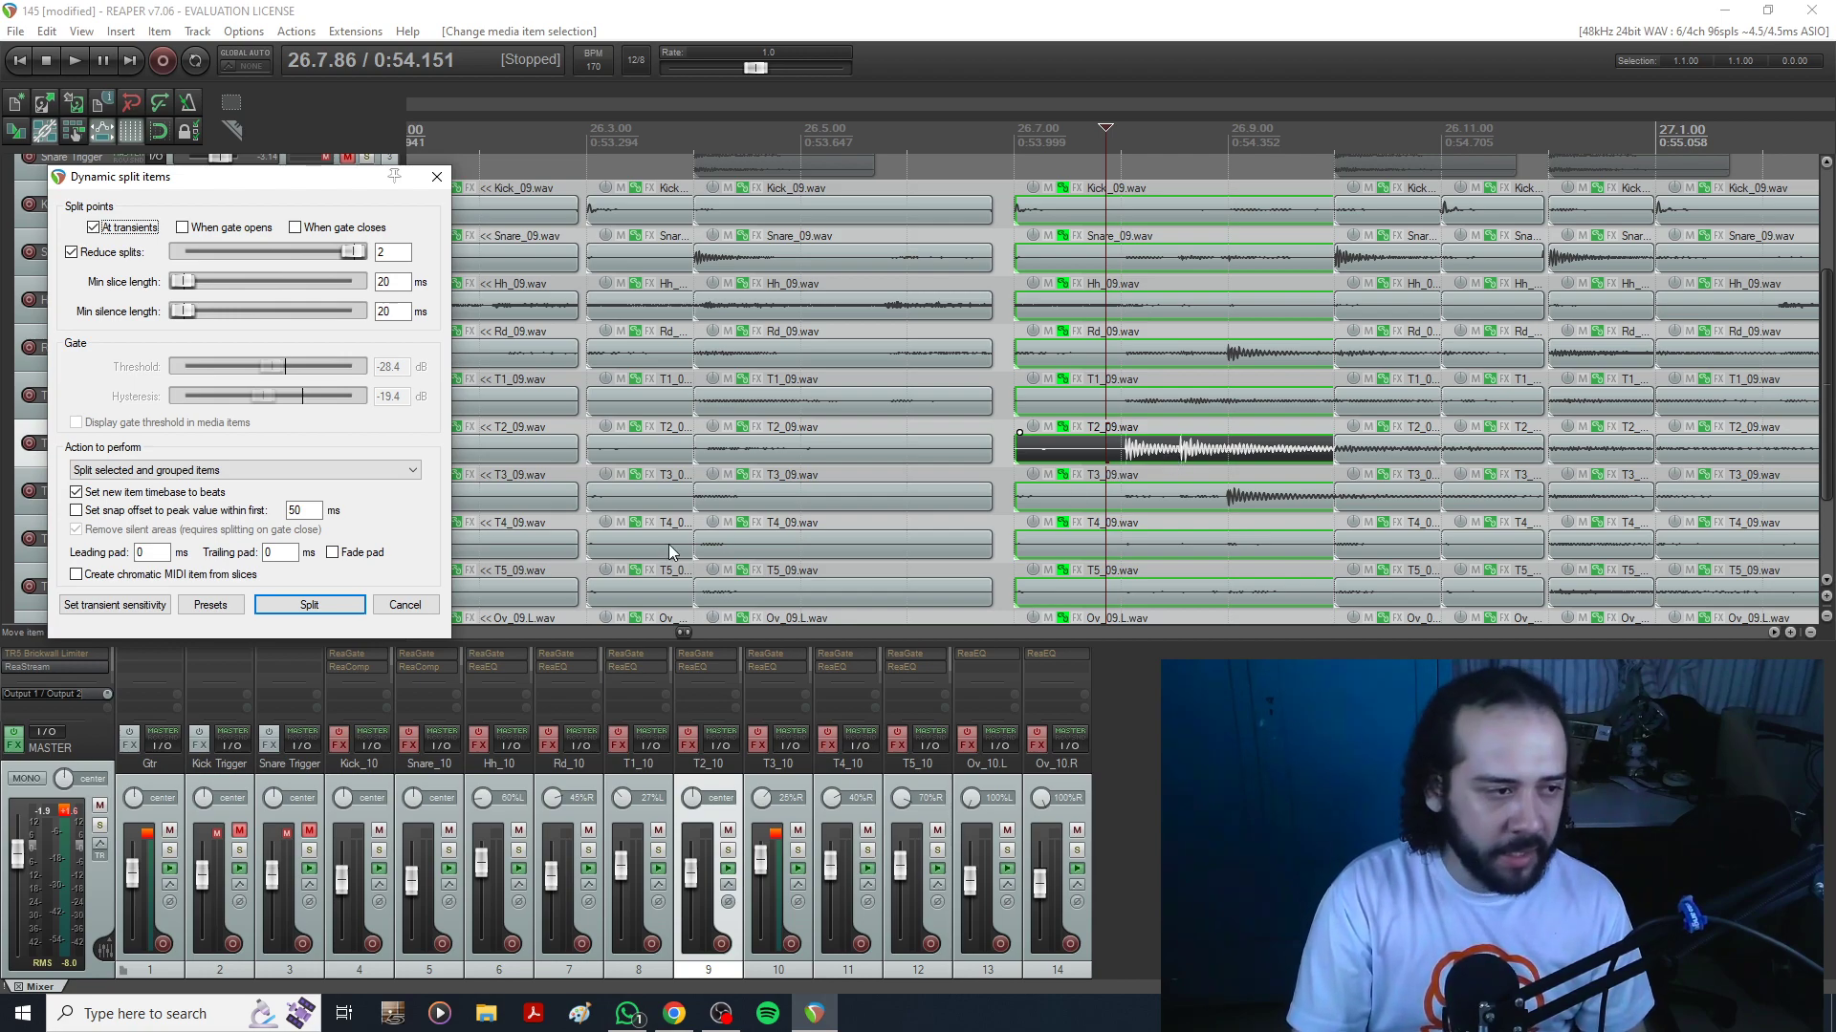
pyautogui.click(309, 605)
# Dynamically split the T3_10 slice just before 26.9, with its grouped items, at its transient.
pyautogui.click(1212, 495)
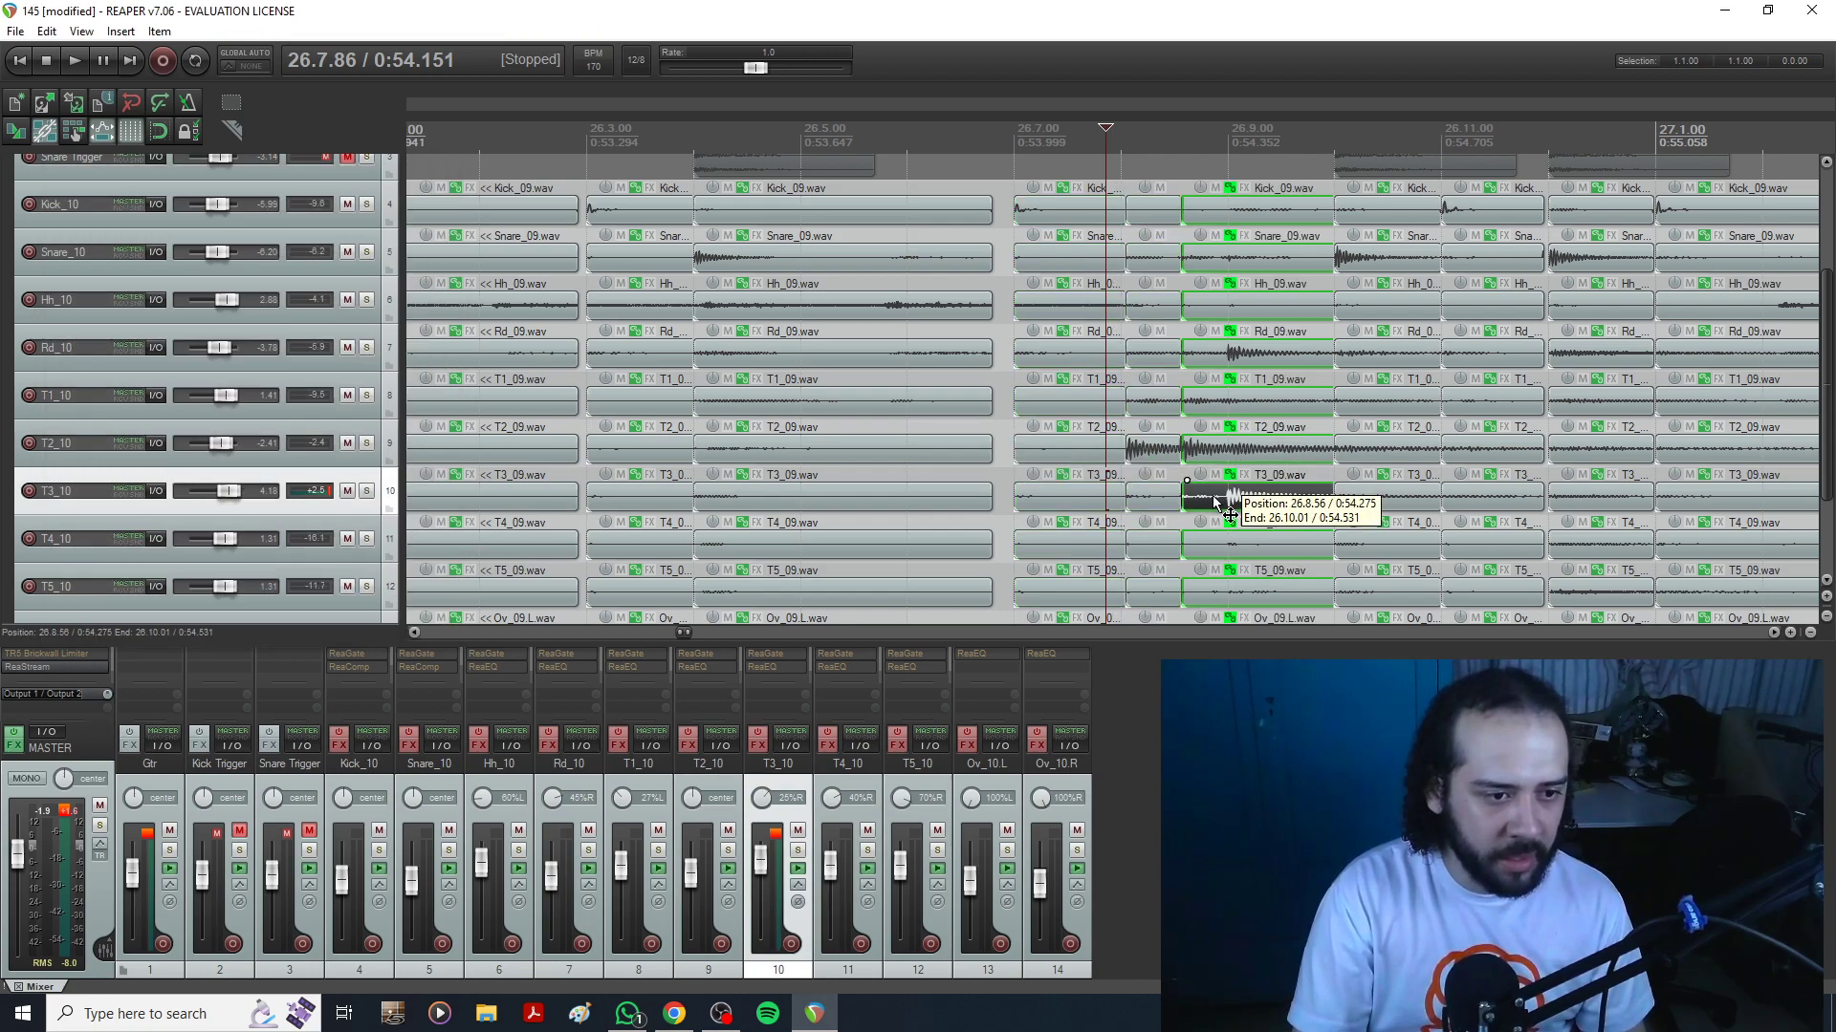
pyautogui.press('d')
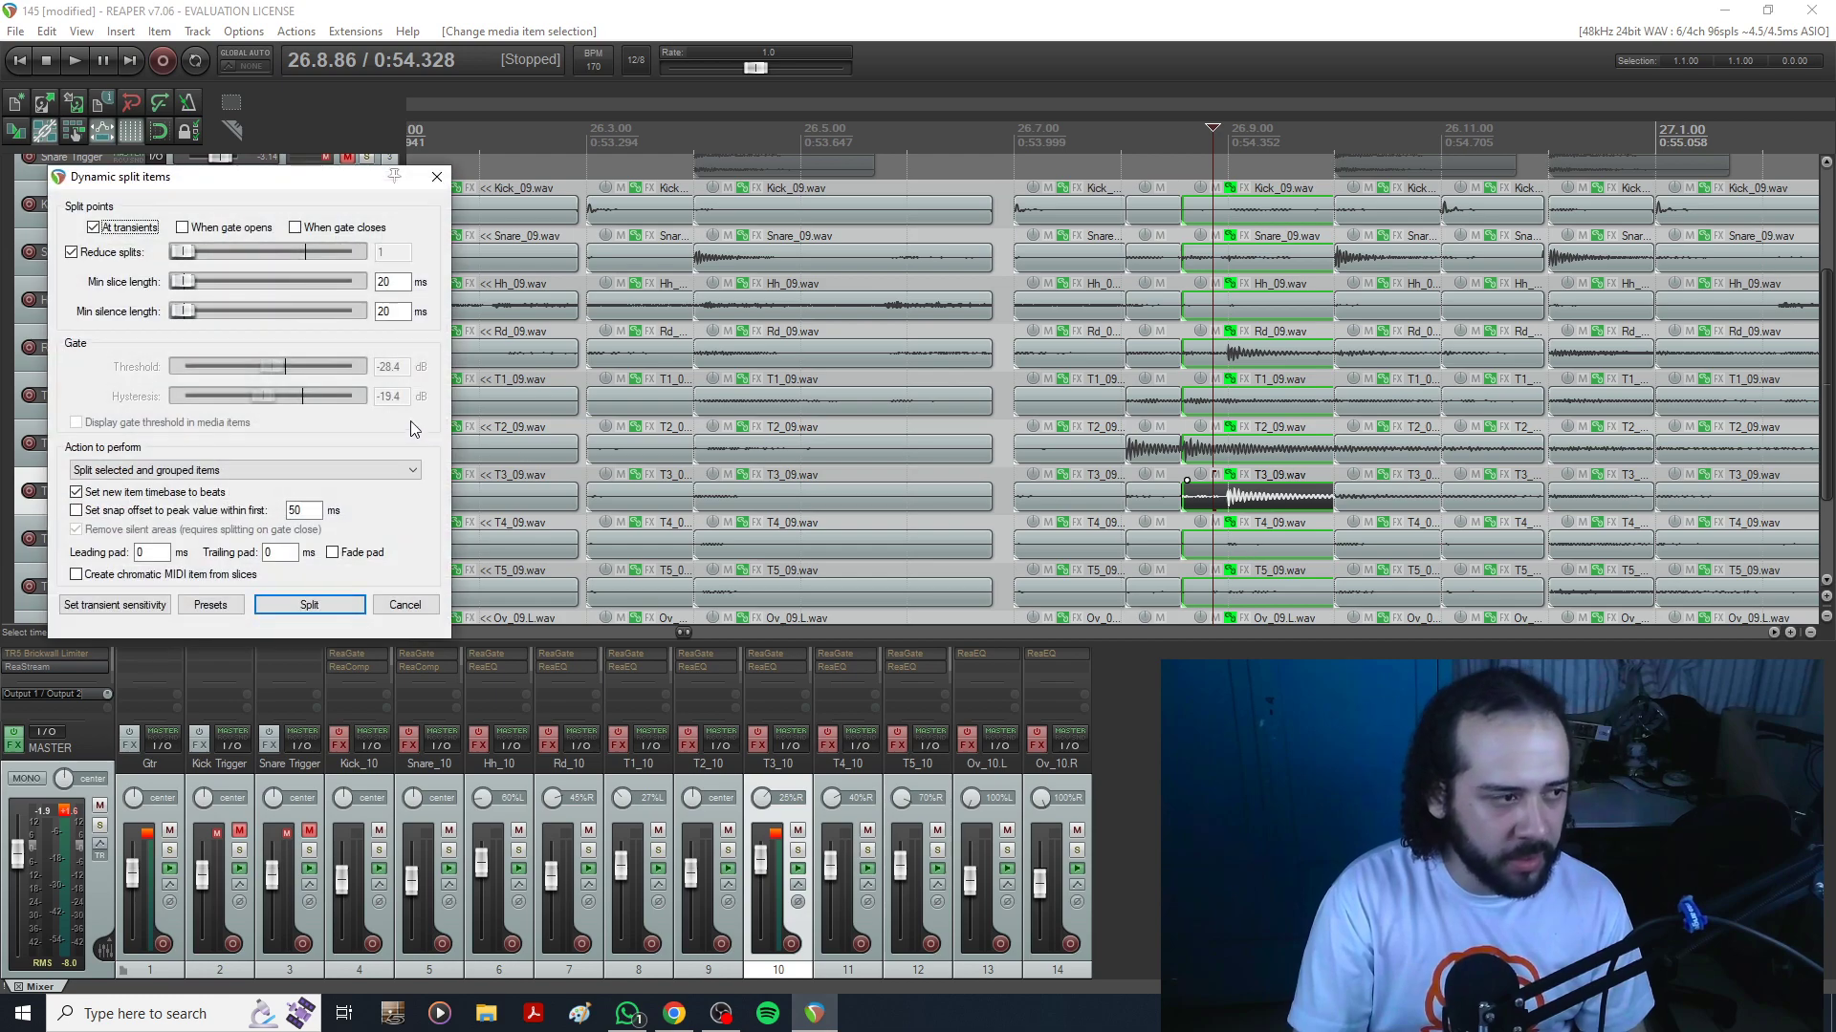
pyautogui.click(309, 605)
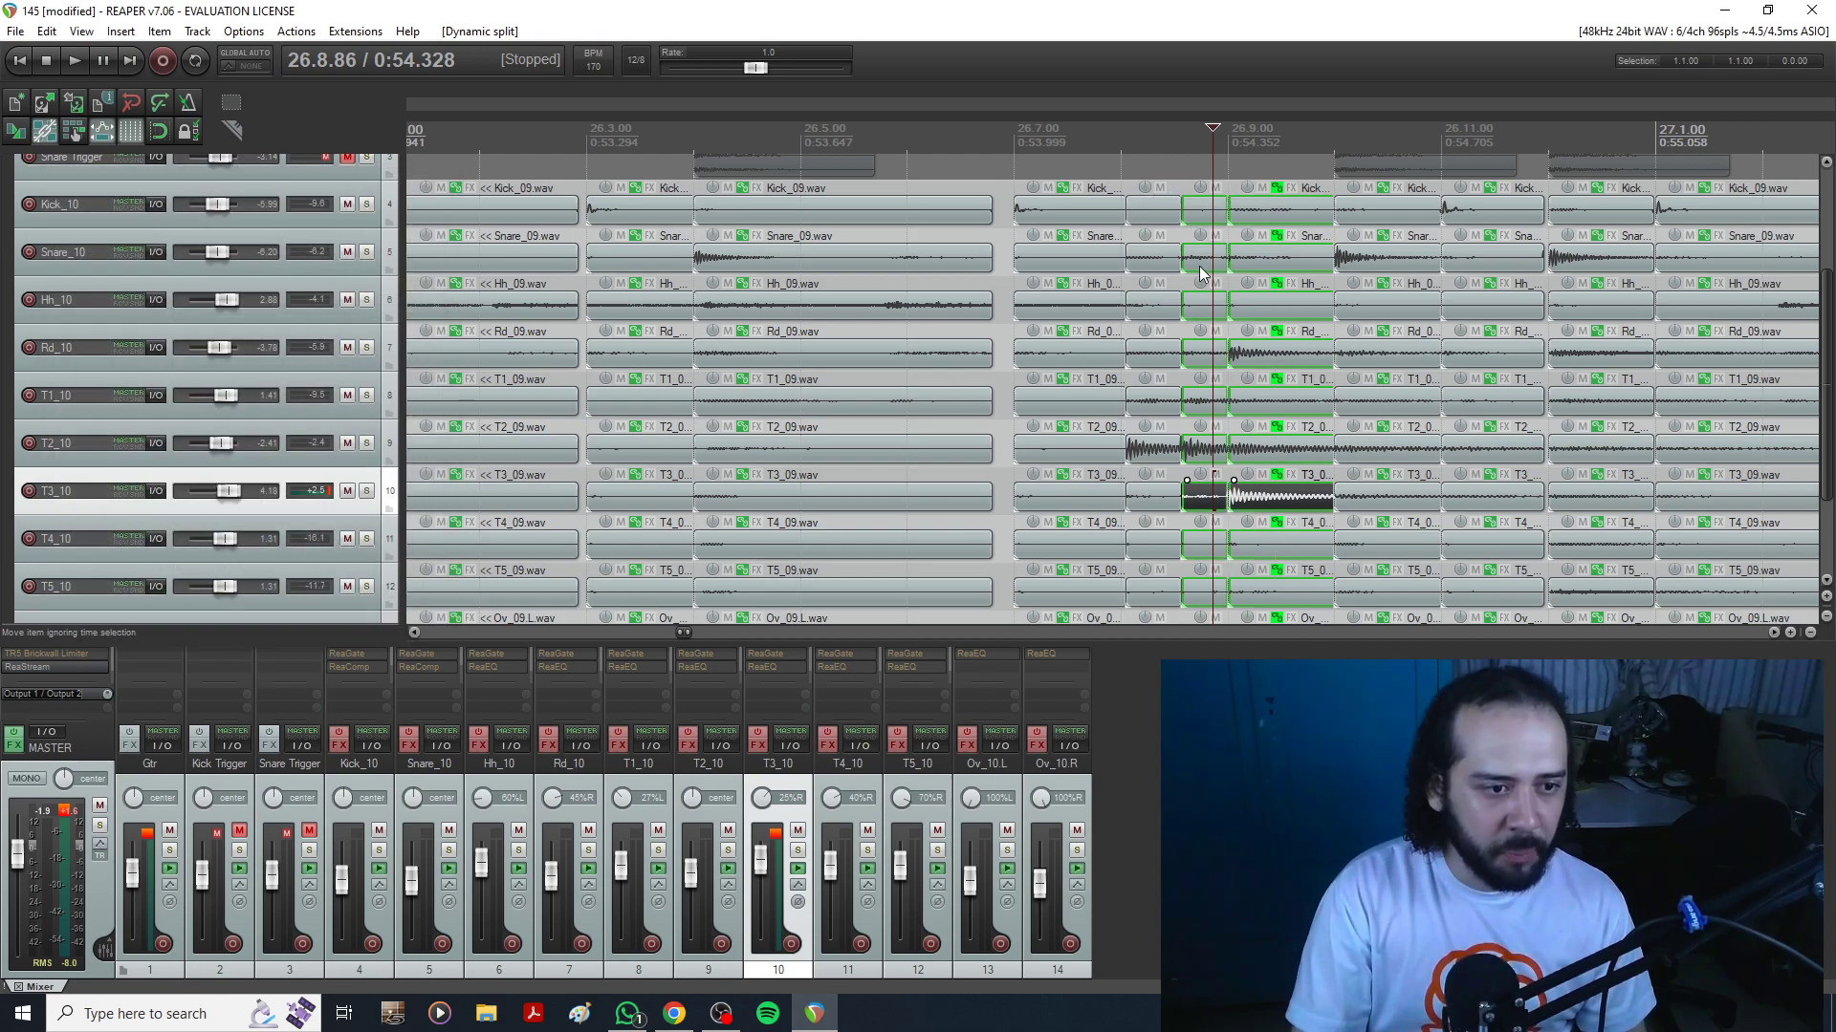
# Select the three new tom-fill slices in measure 26 across the drum tracks and quantize them to 1/16 notes, moving grouped items along.
pyautogui.moveTo(1153, 181); pyautogui.dragTo(1272, 566)
pyautogui.scroll(3, 1809, 328)
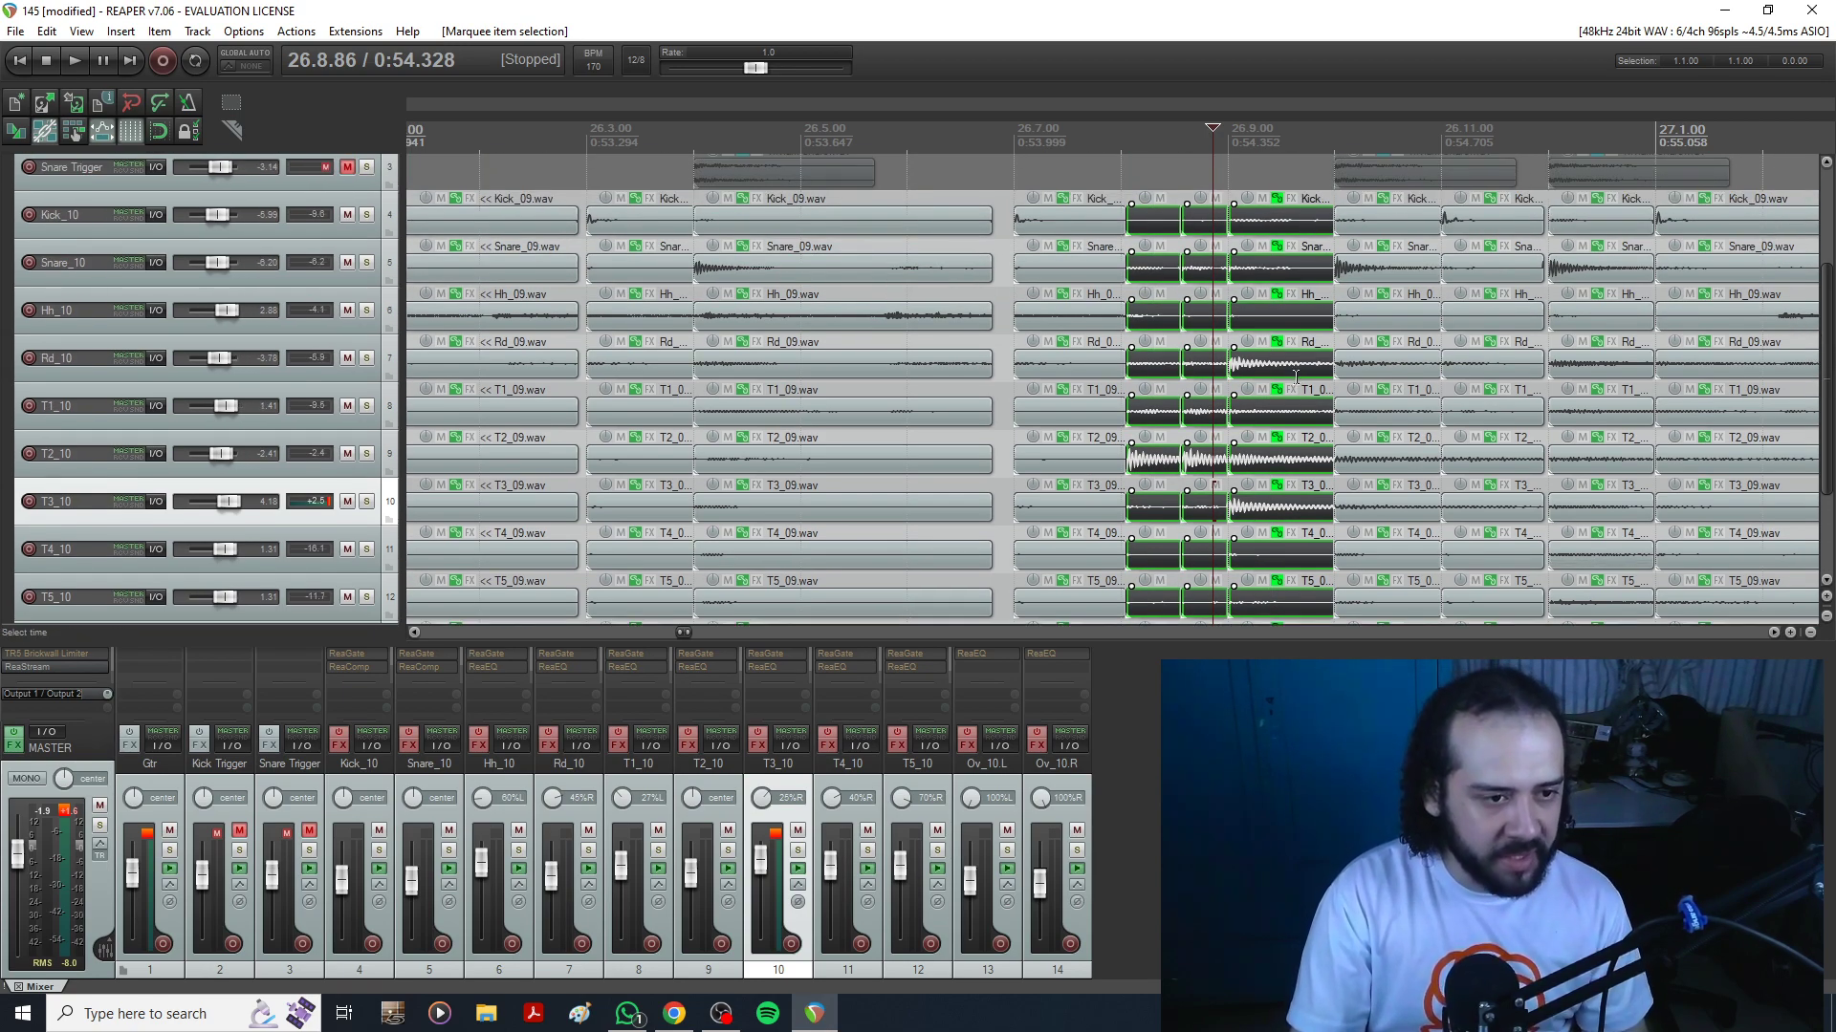
pyautogui.press('q')
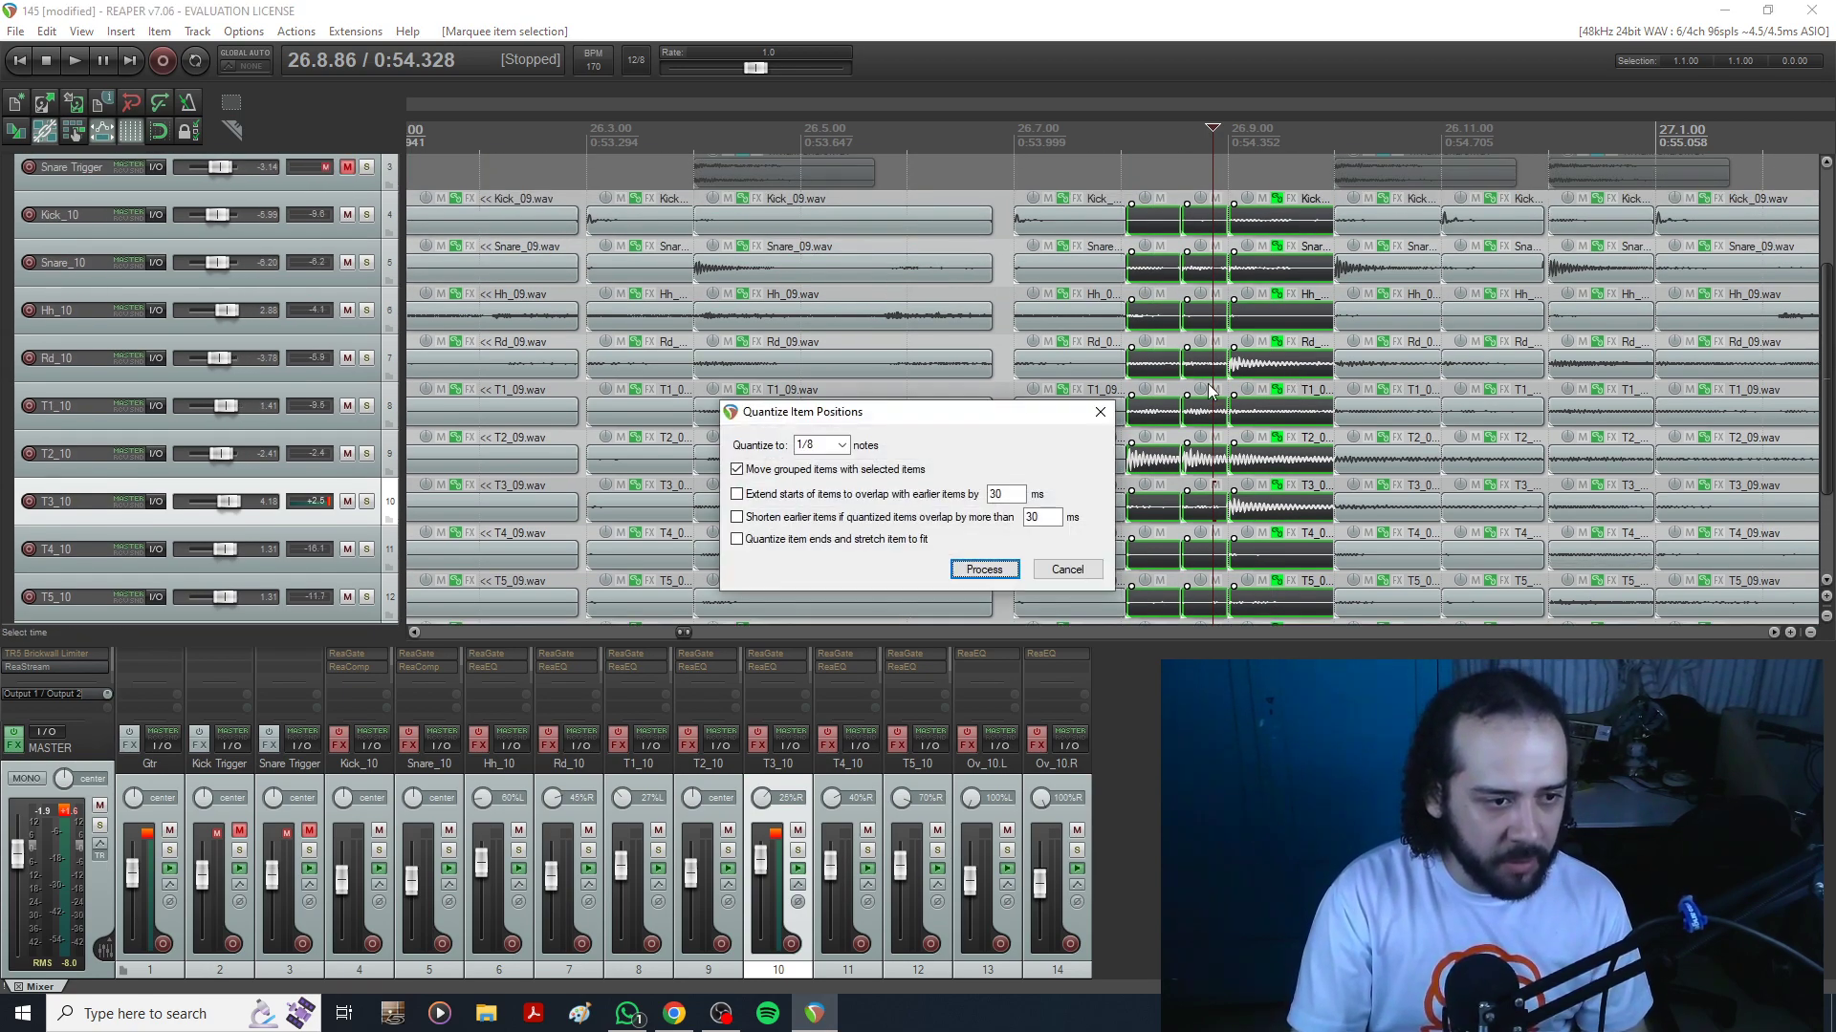
pyautogui.click(842, 447)
pyautogui.click(829, 526)
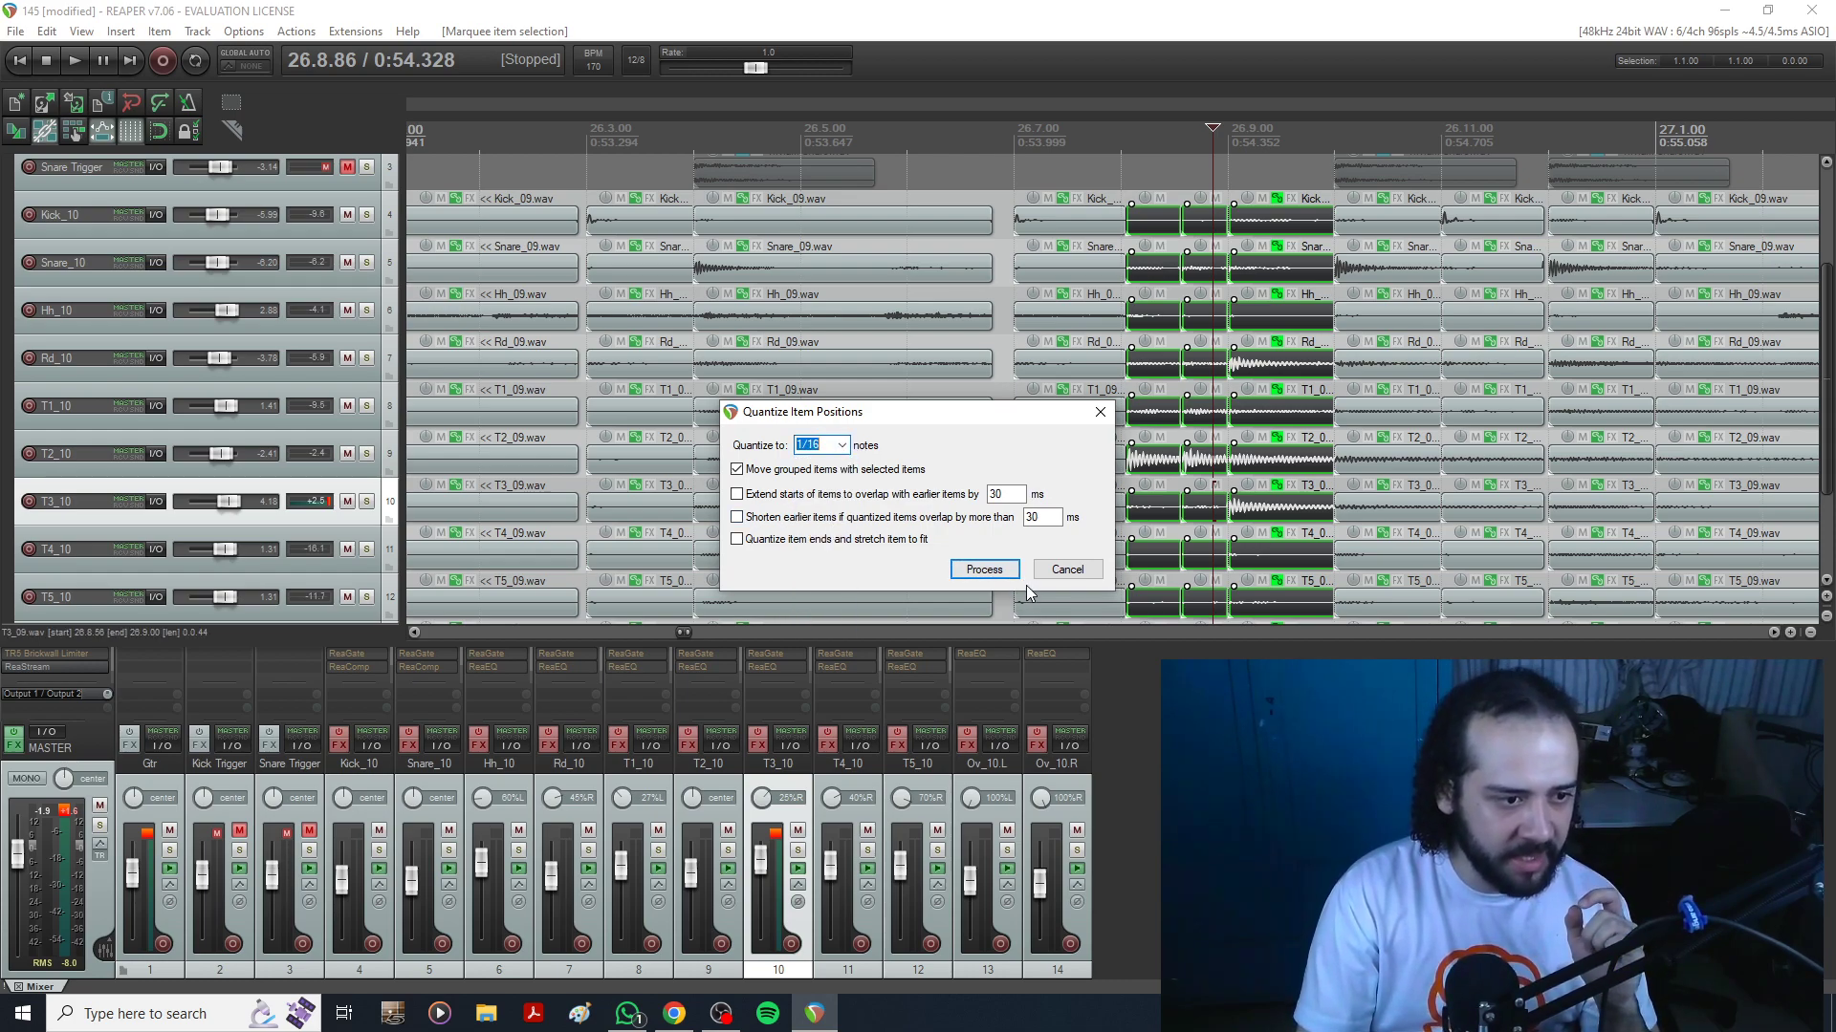
pyautogui.click(985, 569)
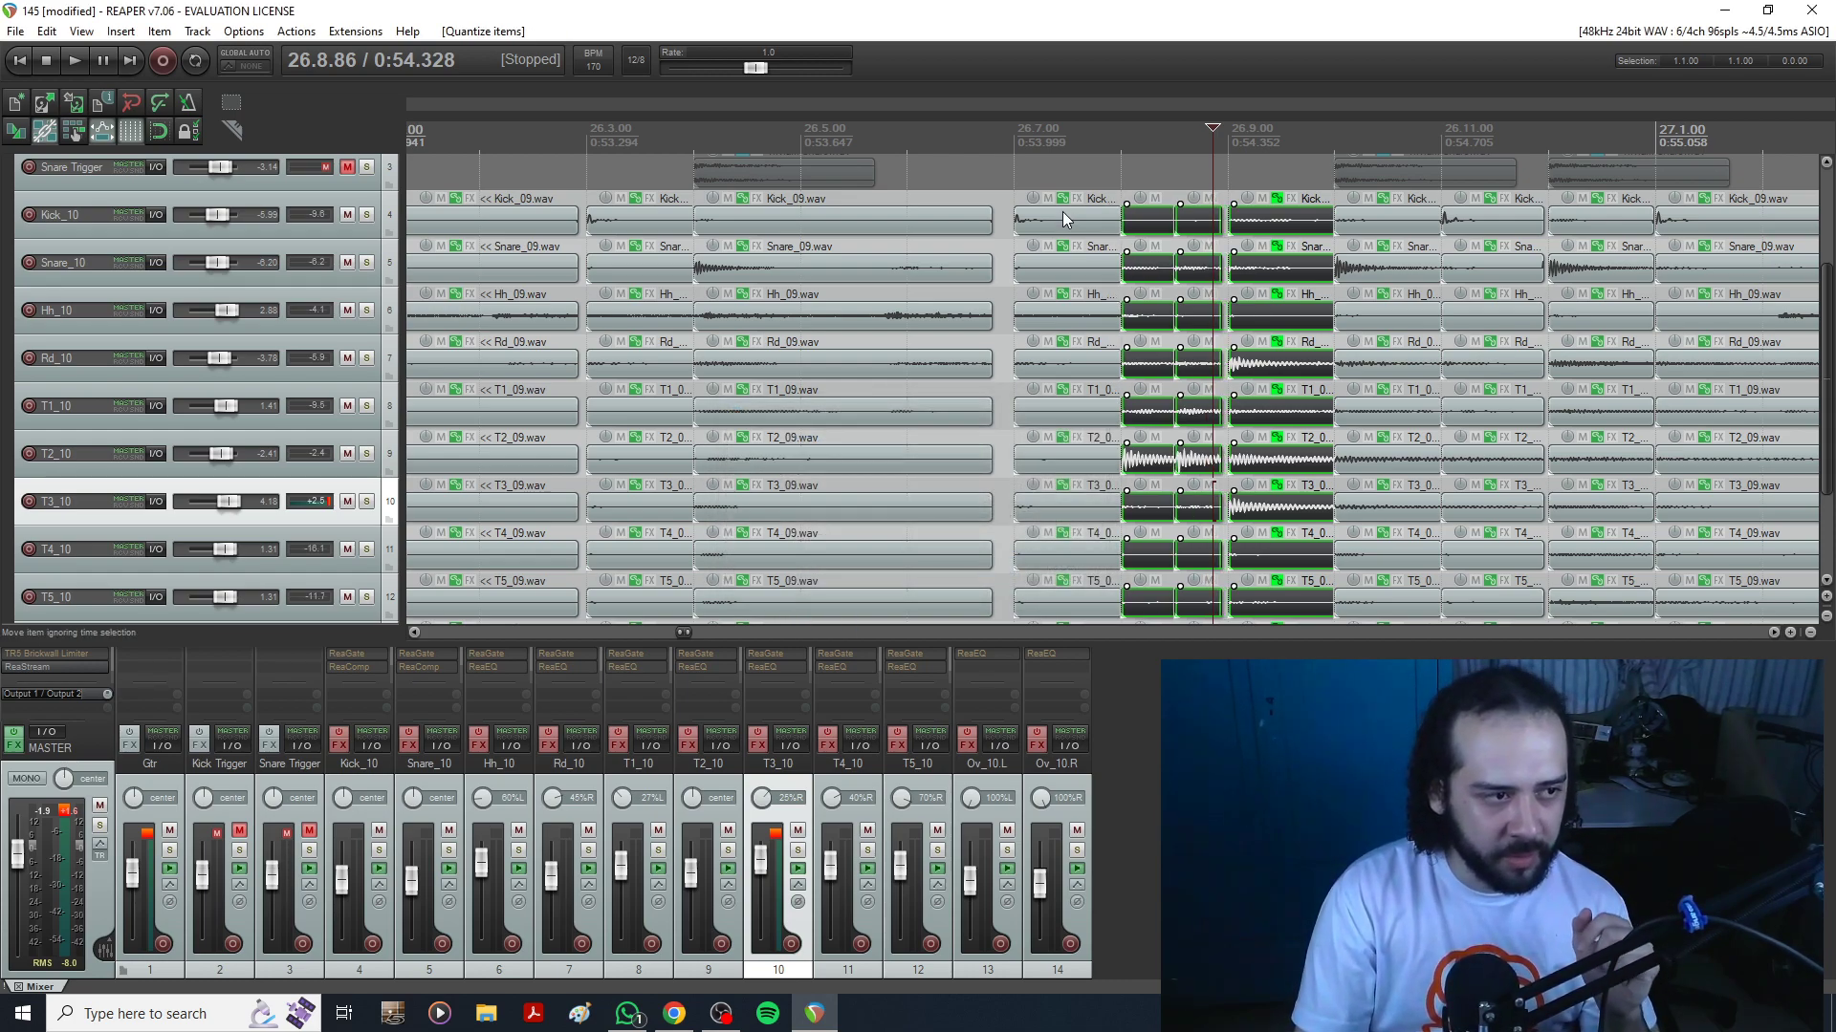
# Play the quantized tom fill in measure 26 from just before 26.7.
pyautogui.scroll(-3, 1031, 236)
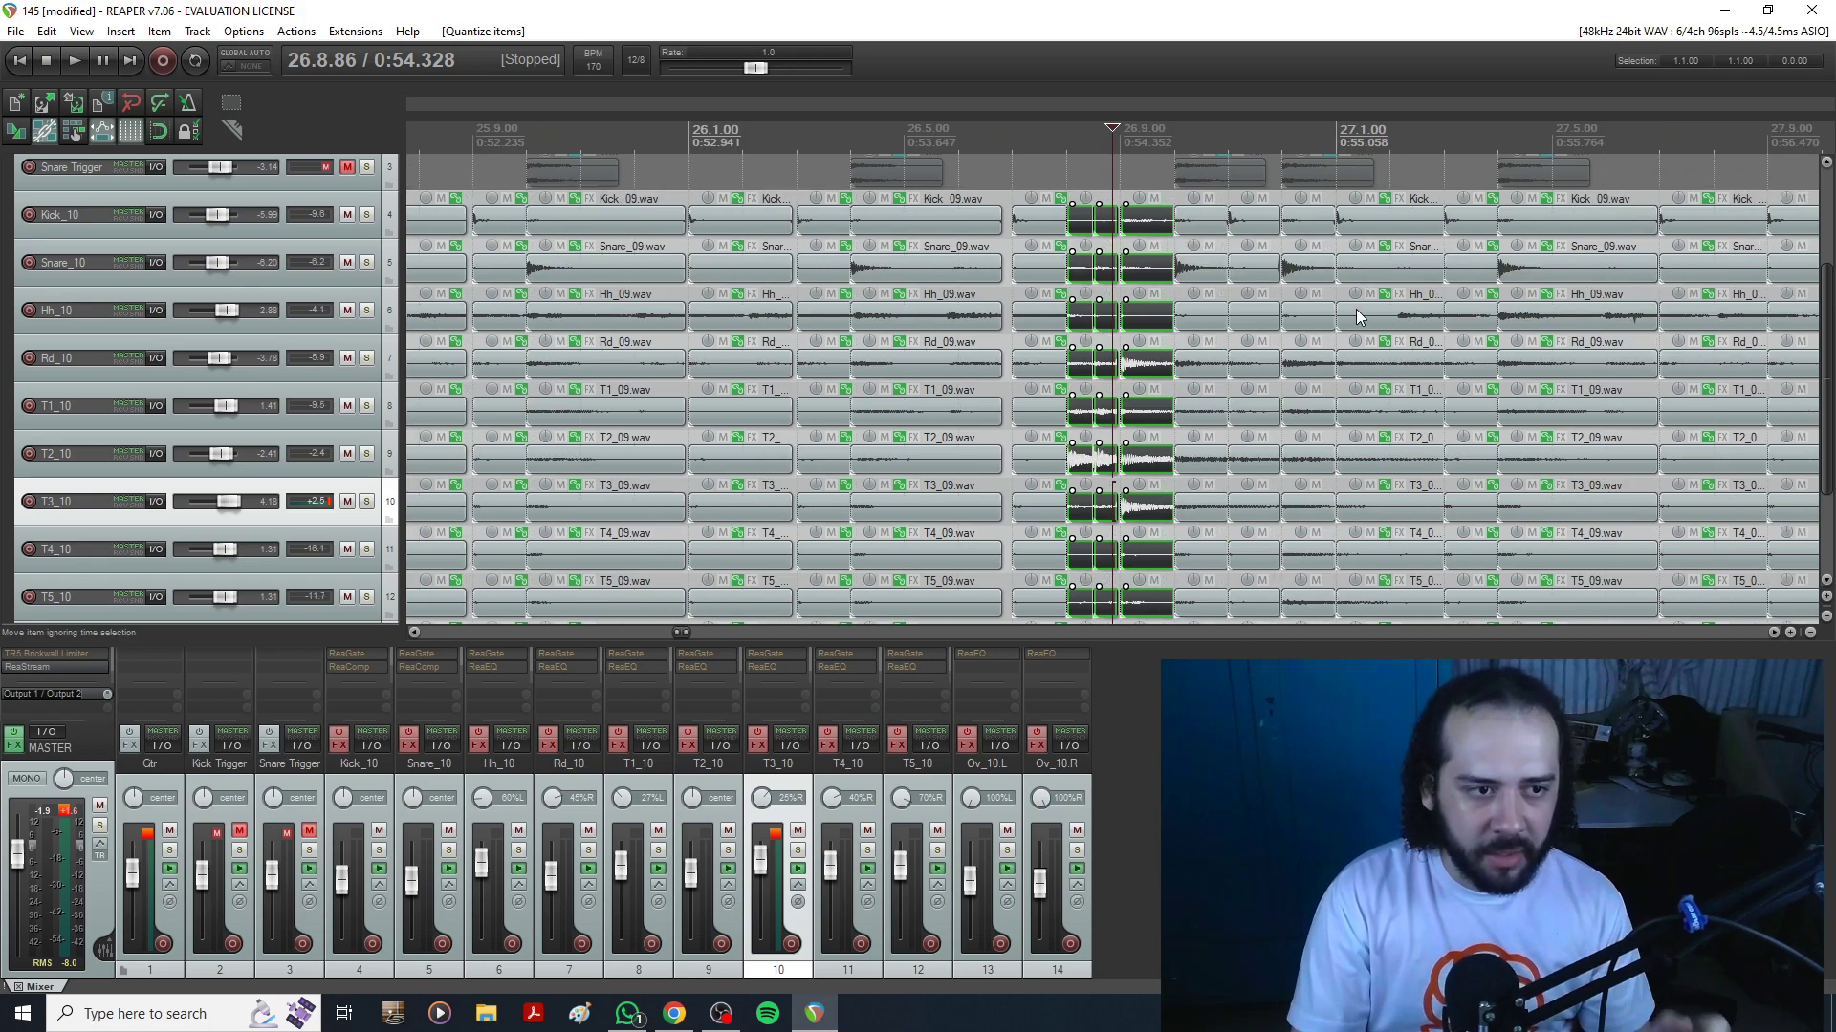
pyautogui.click(995, 171)
pyautogui.press('space')
pyautogui.press('space')
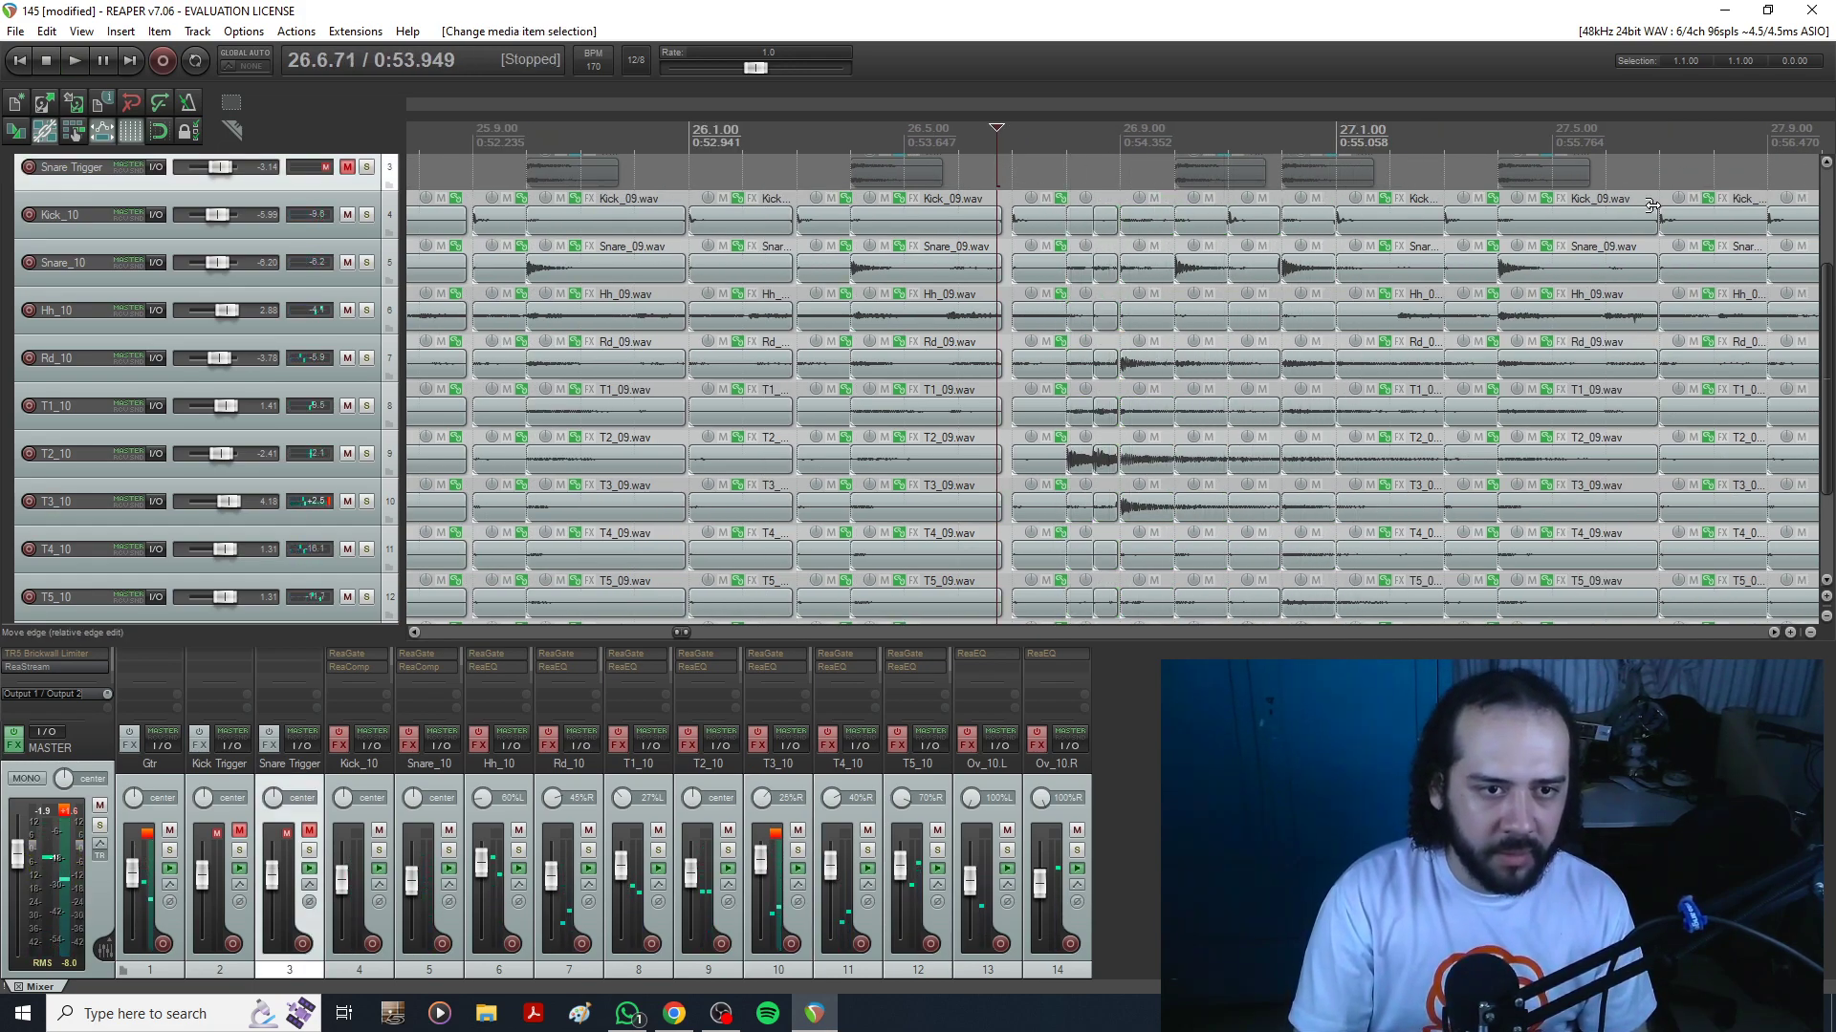
# Play the T1_10 slice starting at 34.4 and dynamically split it, with its grouped items, at transients.
pyautogui.scroll(-3, 1660, 198)
pyautogui.moveTo(1759, 101); pyautogui.dragTo(986, 110)
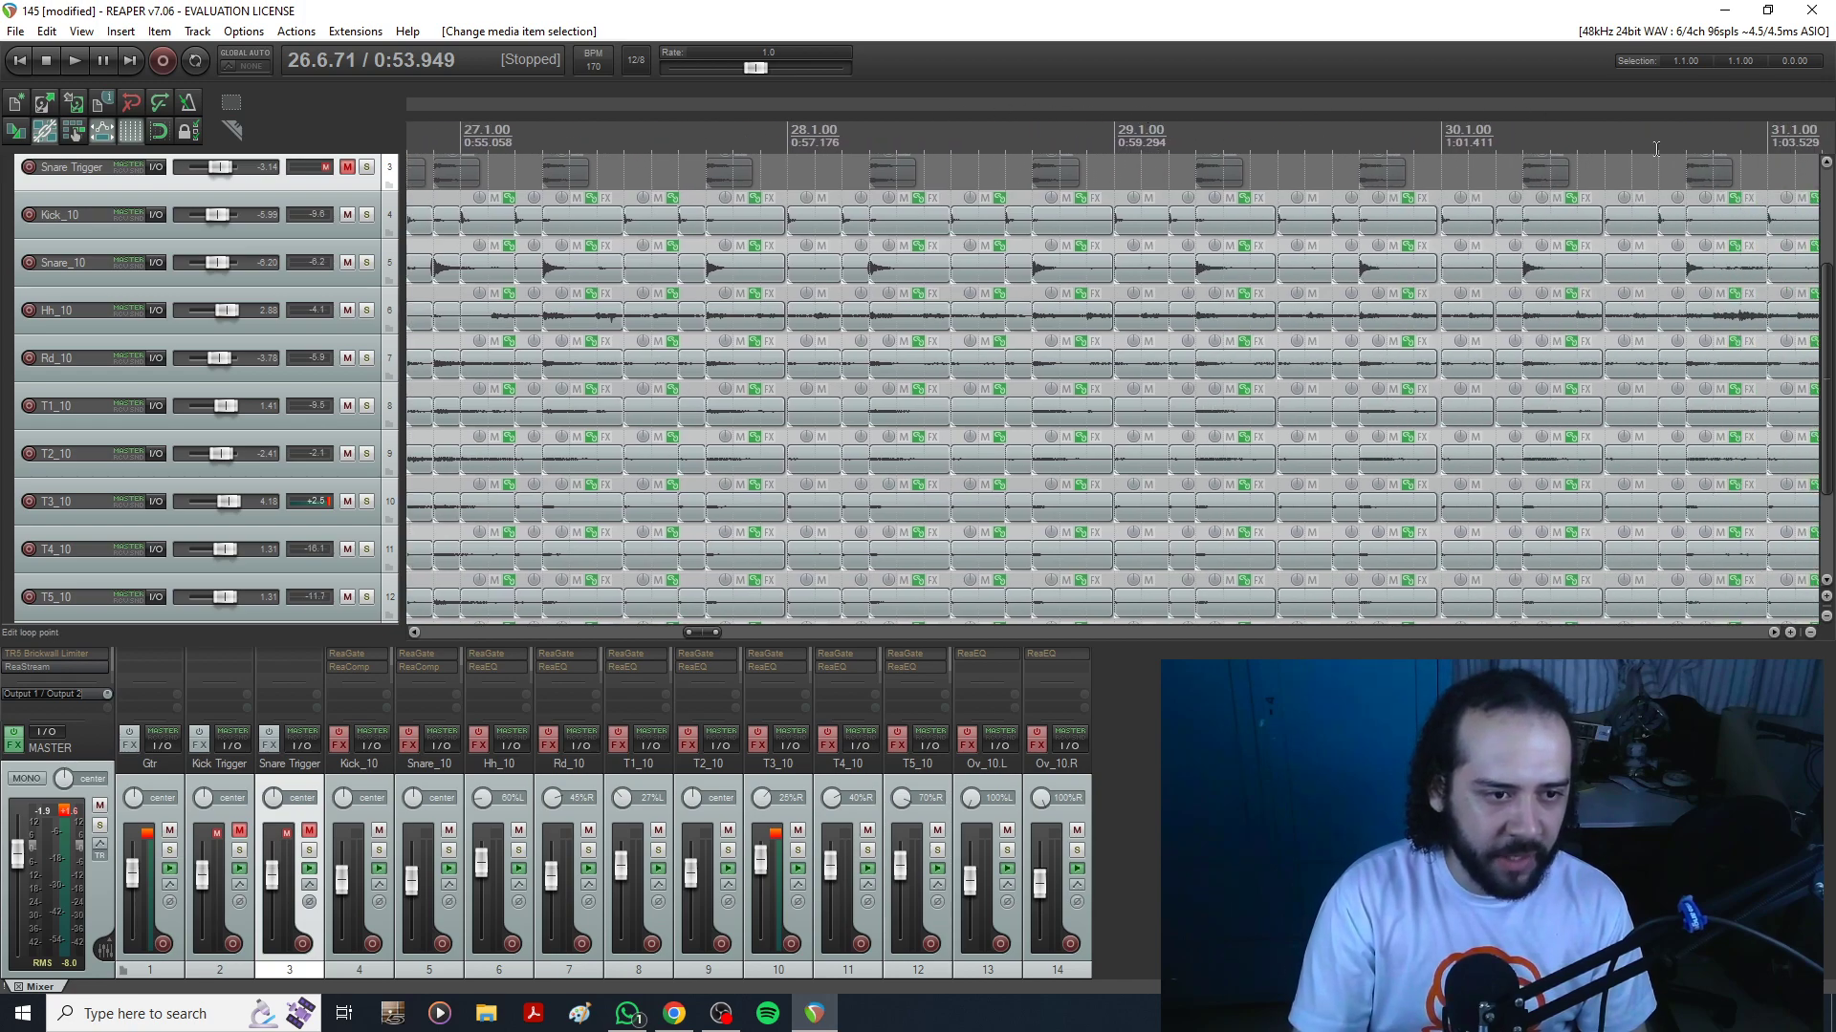
pyautogui.moveTo(1759, 103); pyautogui.dragTo(1164, 108)
pyautogui.moveTo(1591, 105); pyautogui.dragTo(927, 110)
pyautogui.click(1373, 409)
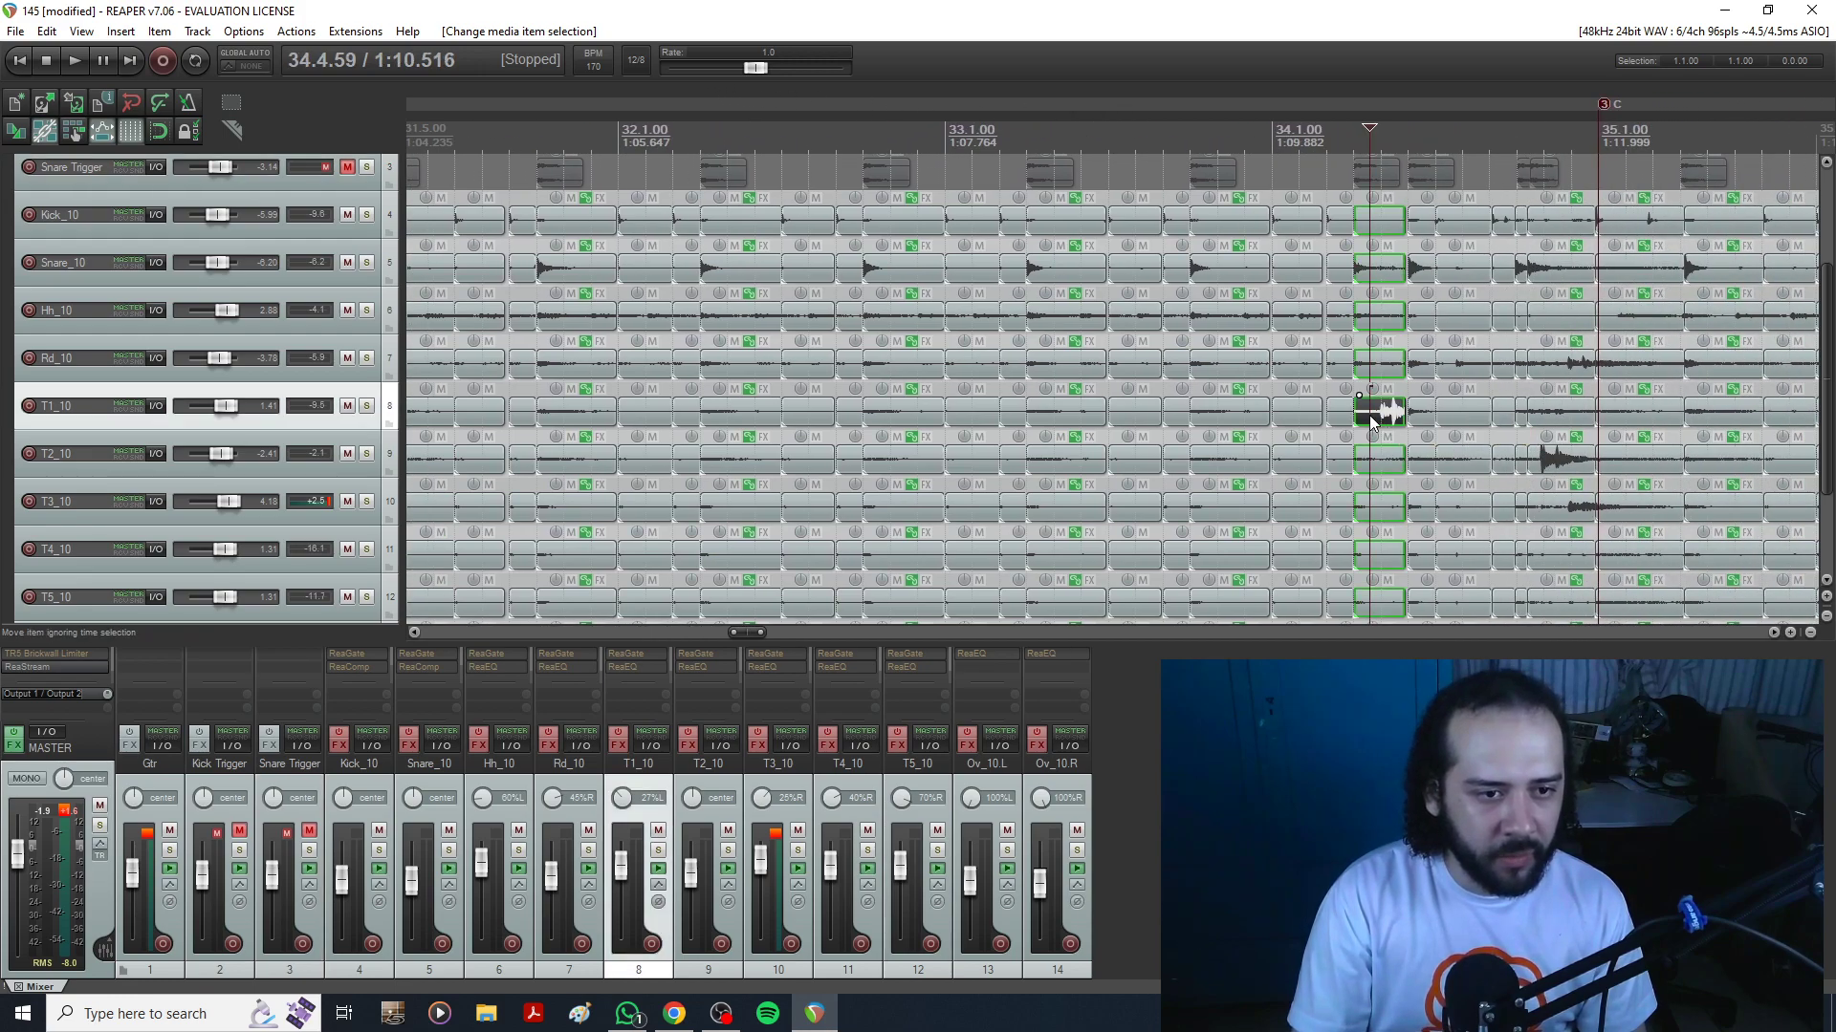
pyautogui.scroll(4, 1372, 409)
pyautogui.click(1098, 423)
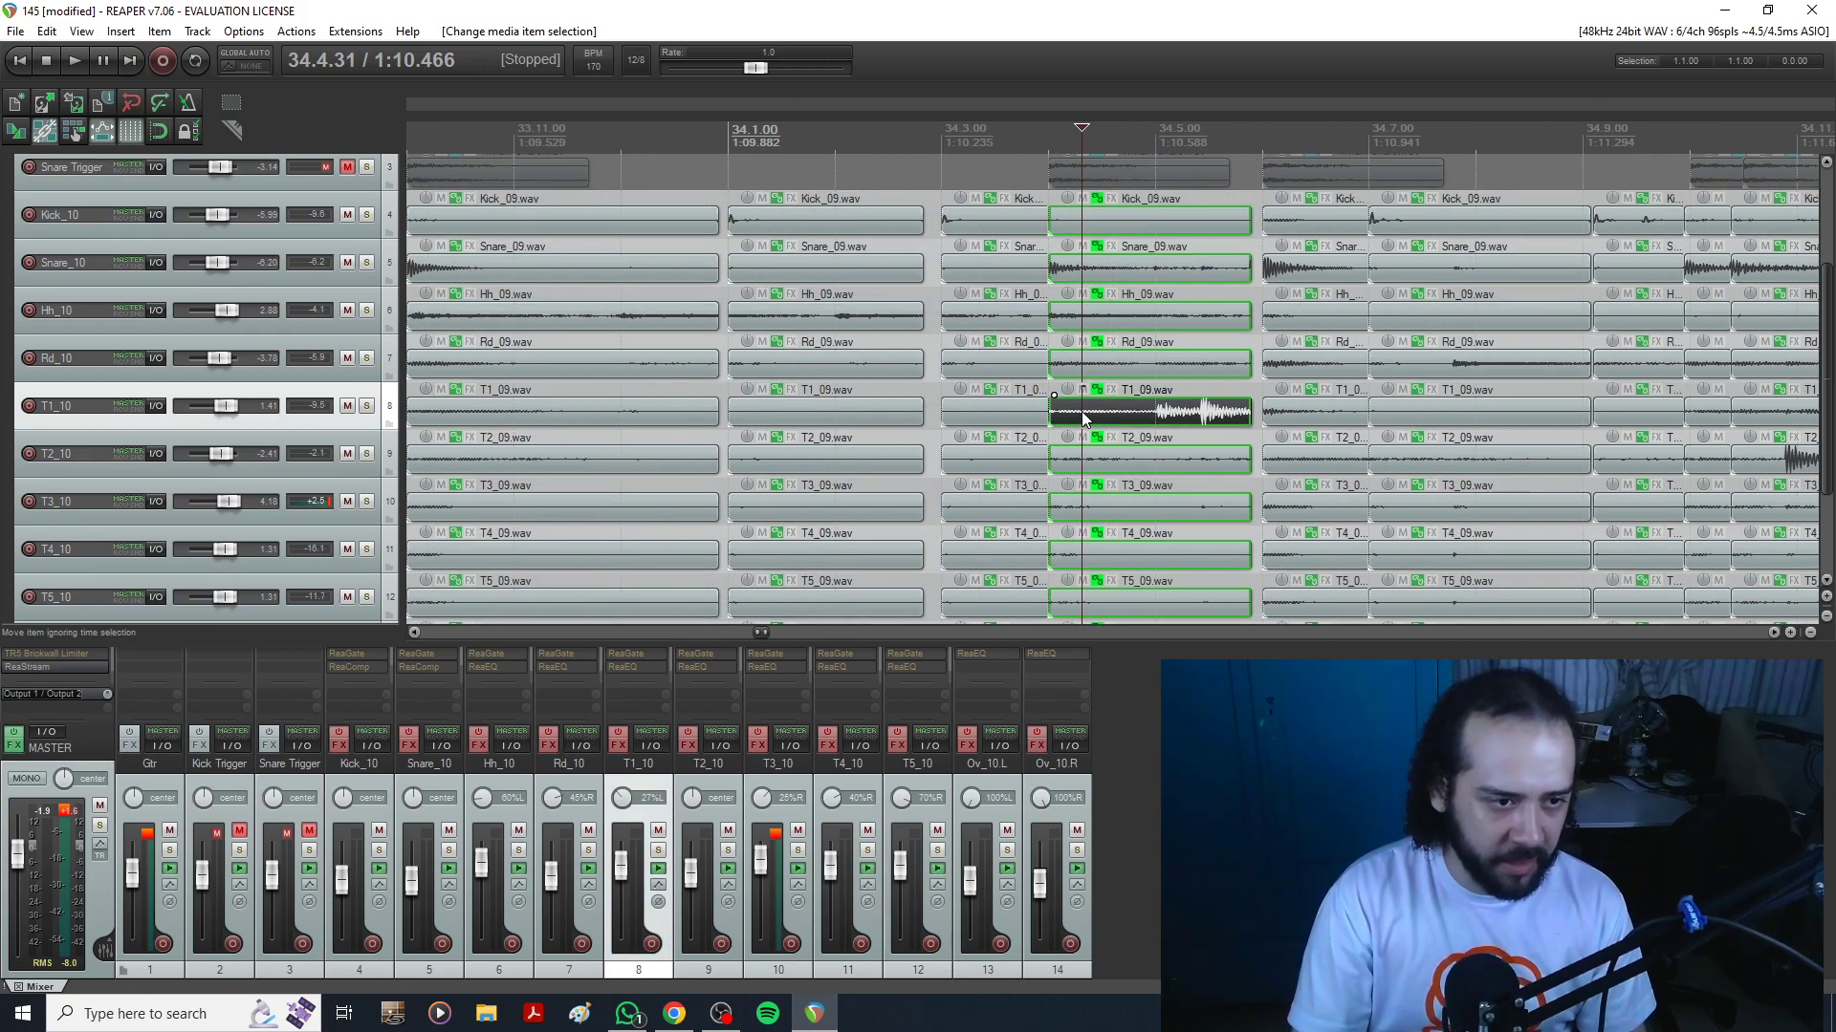
pyautogui.press('space')
pyautogui.press('space')
pyautogui.press('d')
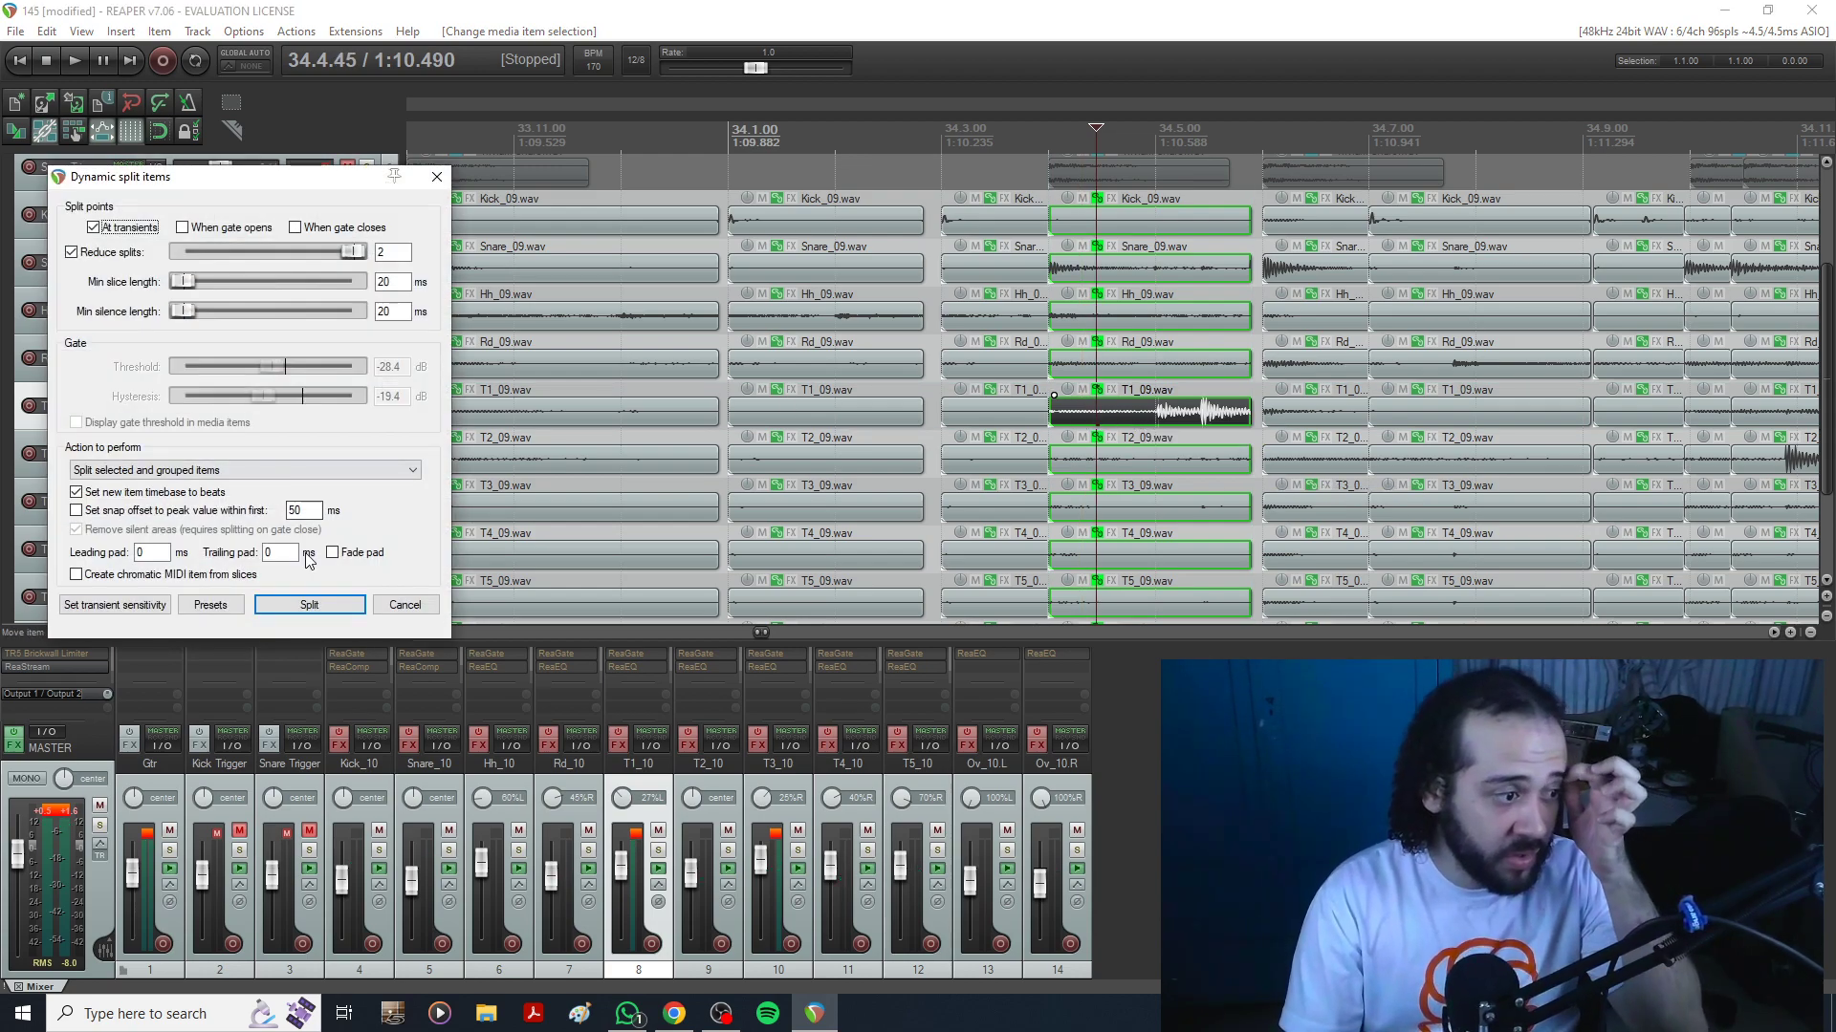
pyautogui.click(311, 605)
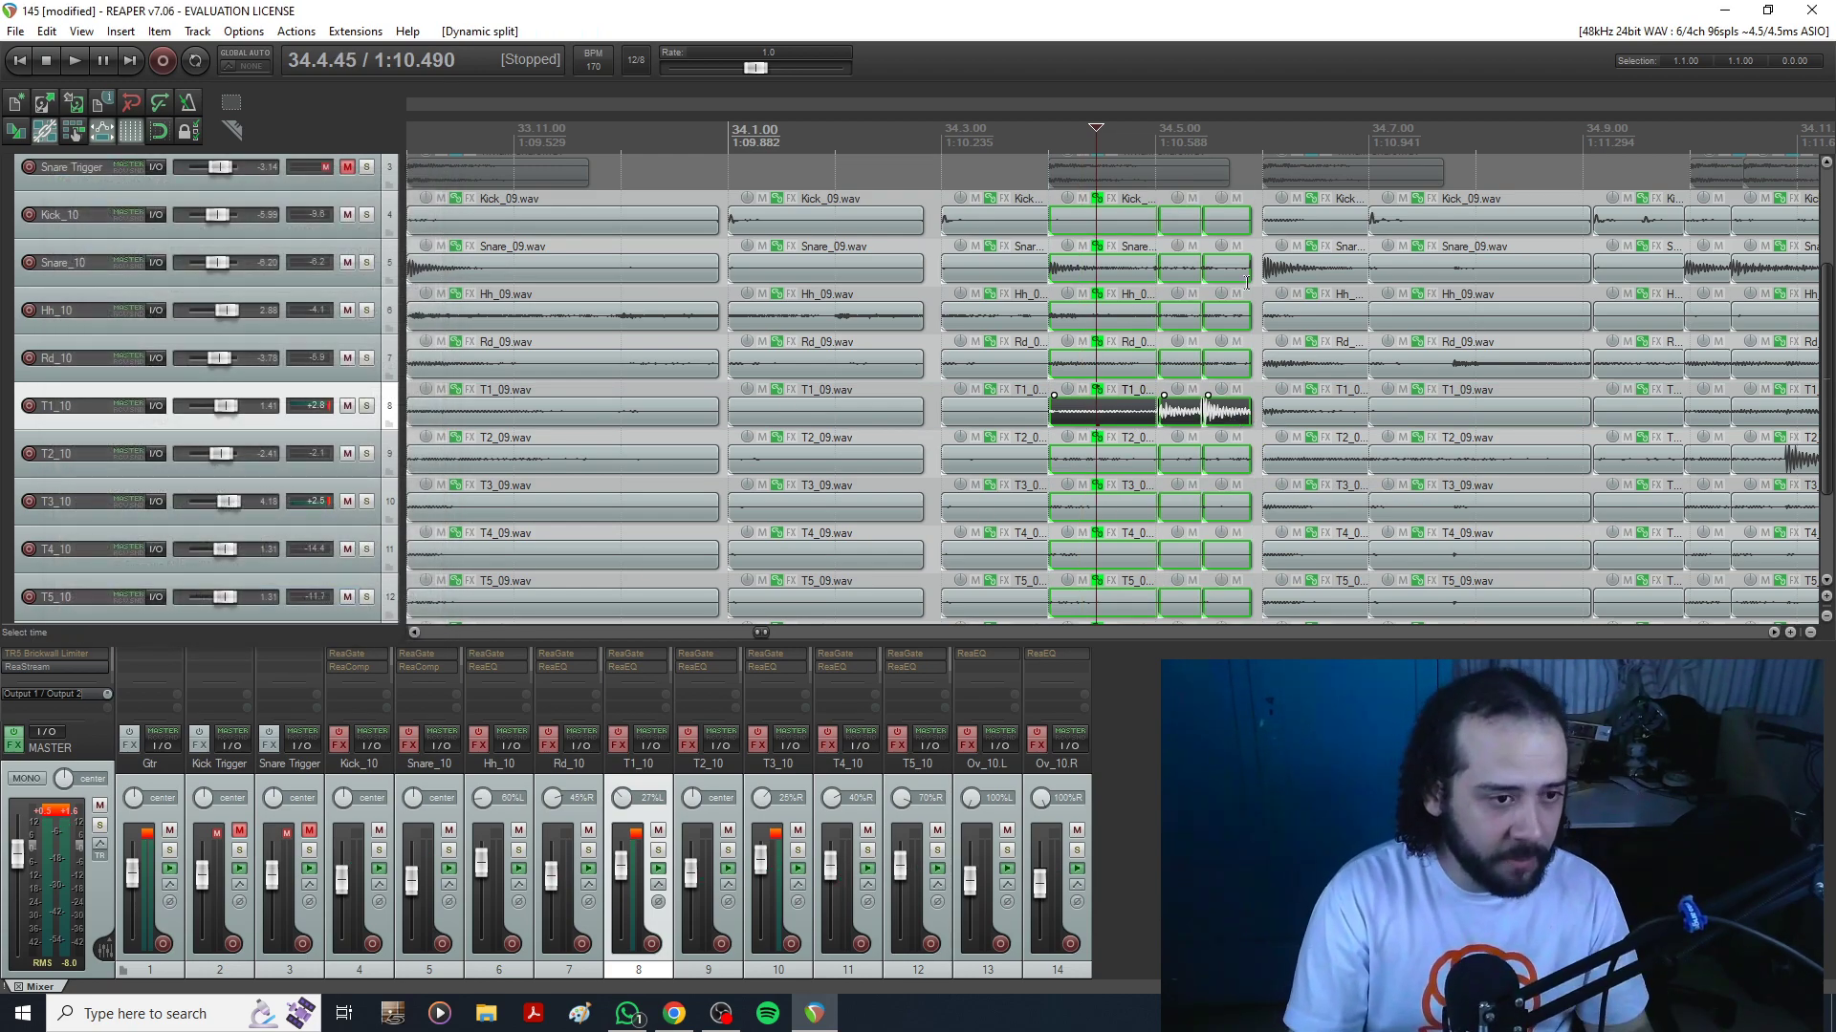
# Select the two new T1_10 hit slices near 34.5 across the drum tracks and quantize them to 1/16 notes.
pyautogui.moveTo(1180, 205); pyautogui.dragTo(1227, 549)
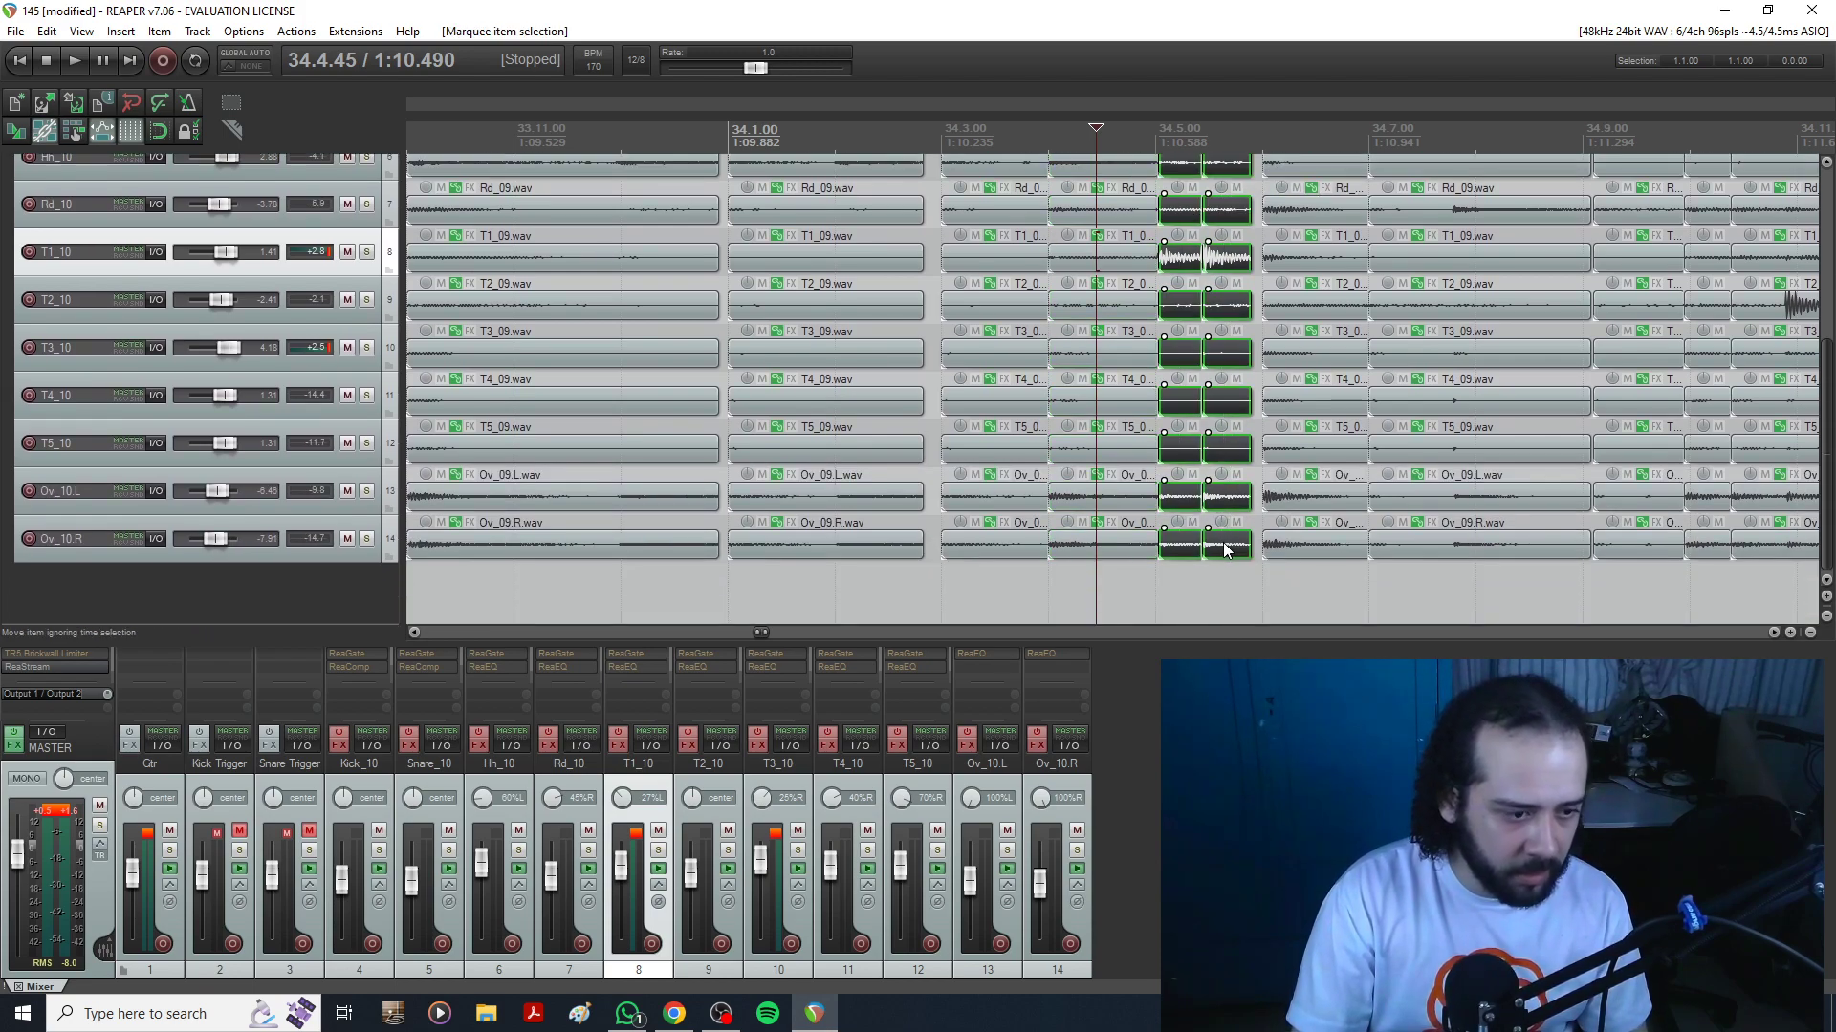
pyautogui.press('q')
pyautogui.click(982, 571)
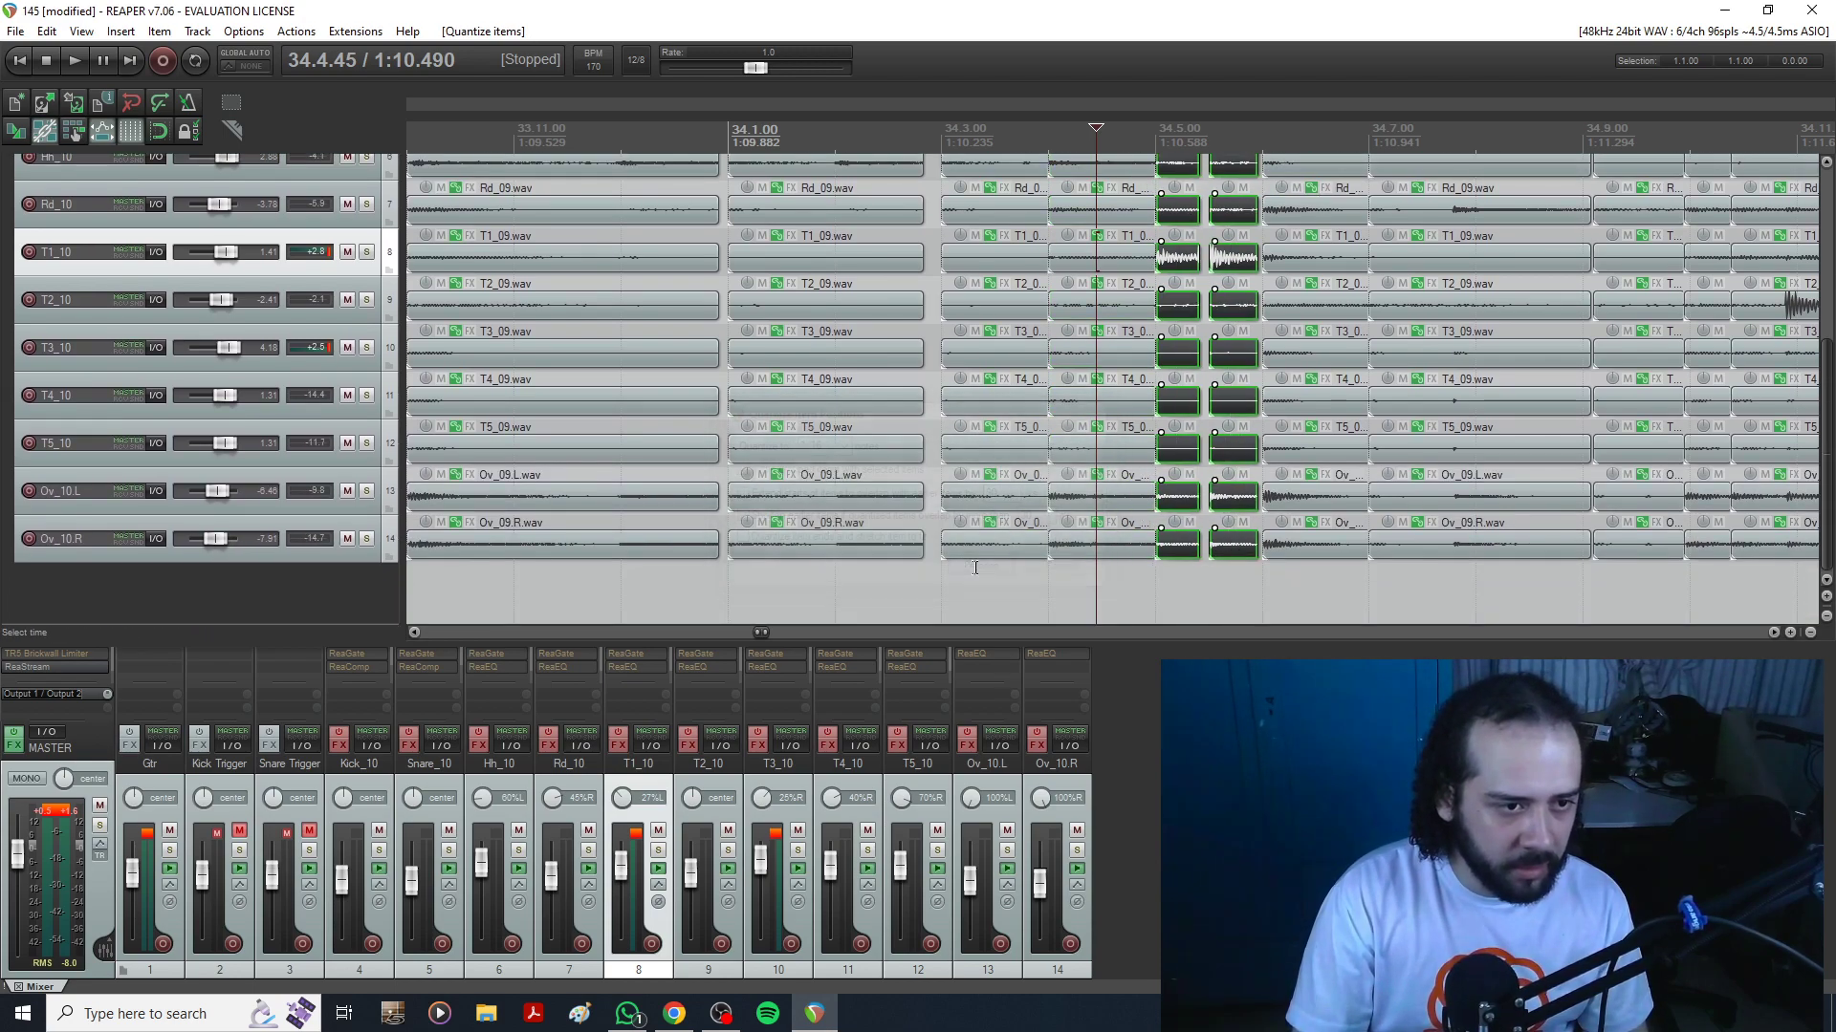
# Dynamically split the T2_10 tom-fill slice just before marker C, with its grouped items, at transients.
pyautogui.moveTo(1826, 440); pyautogui.dragTo(1826, 381)
pyautogui.scroll(-3, 1482, 327)
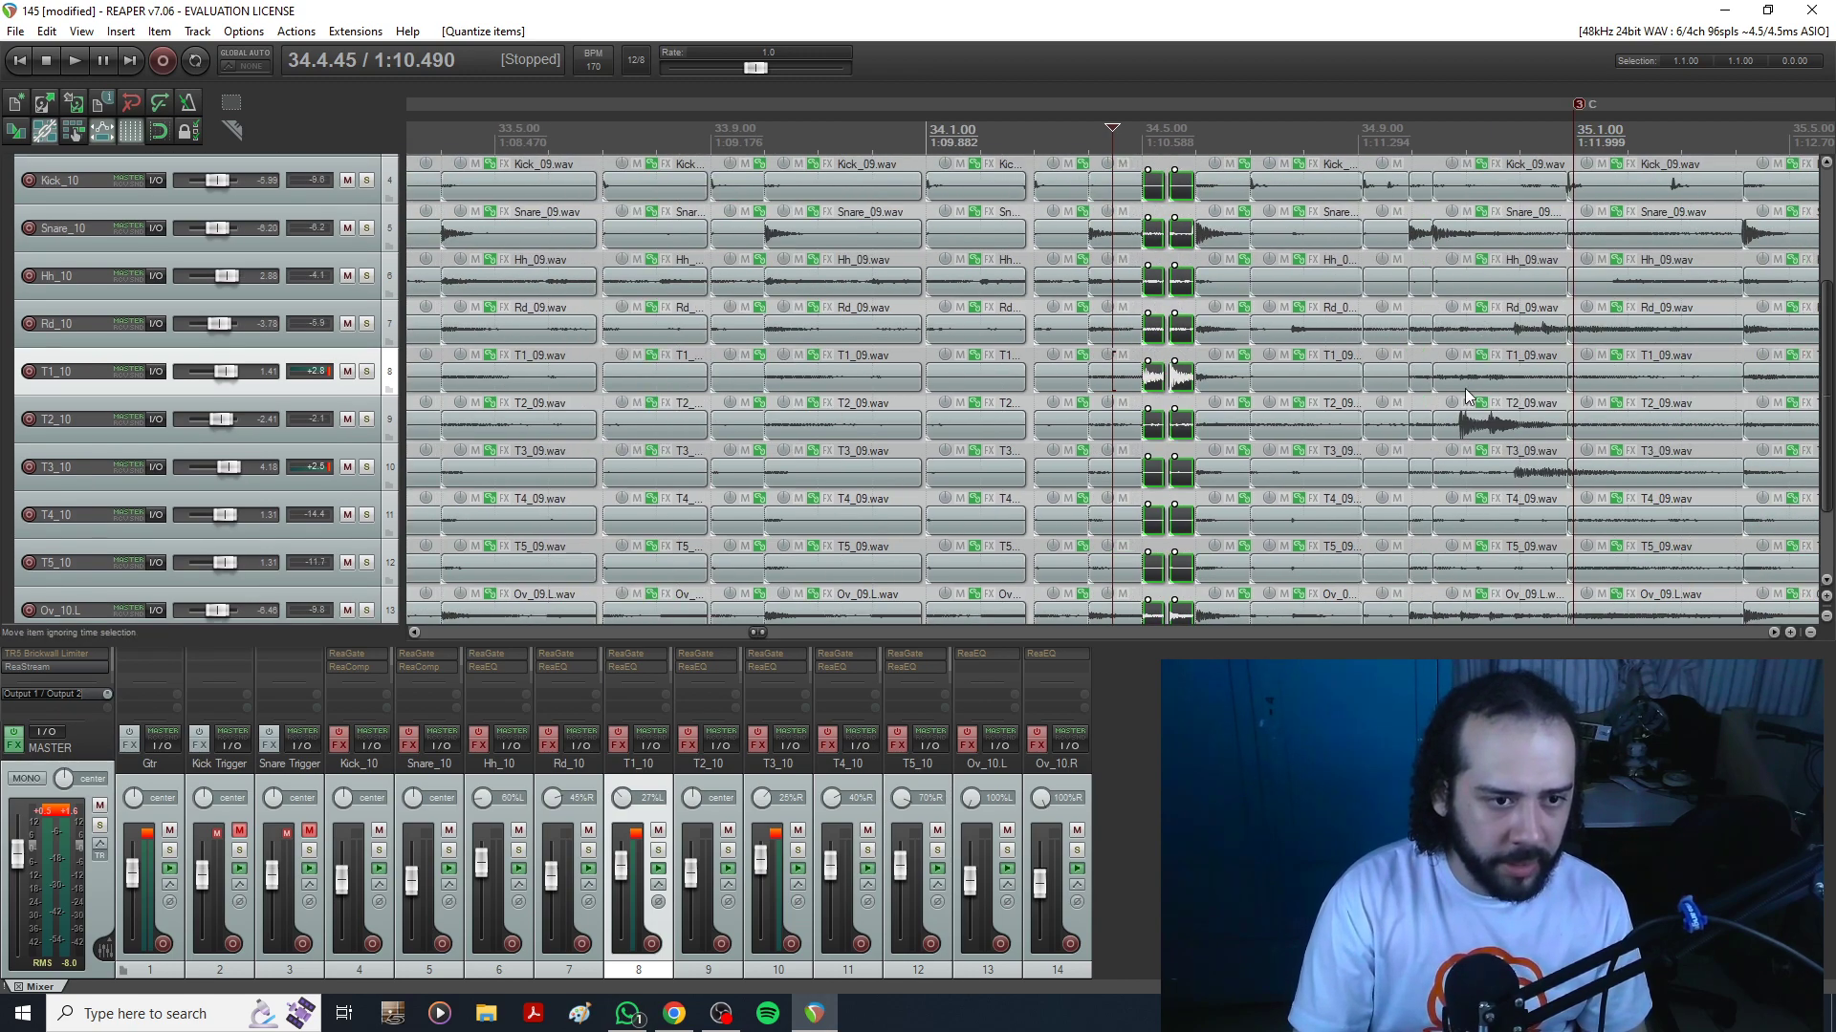
pyautogui.click(1454, 422)
pyautogui.scroll(4, 826, 430)
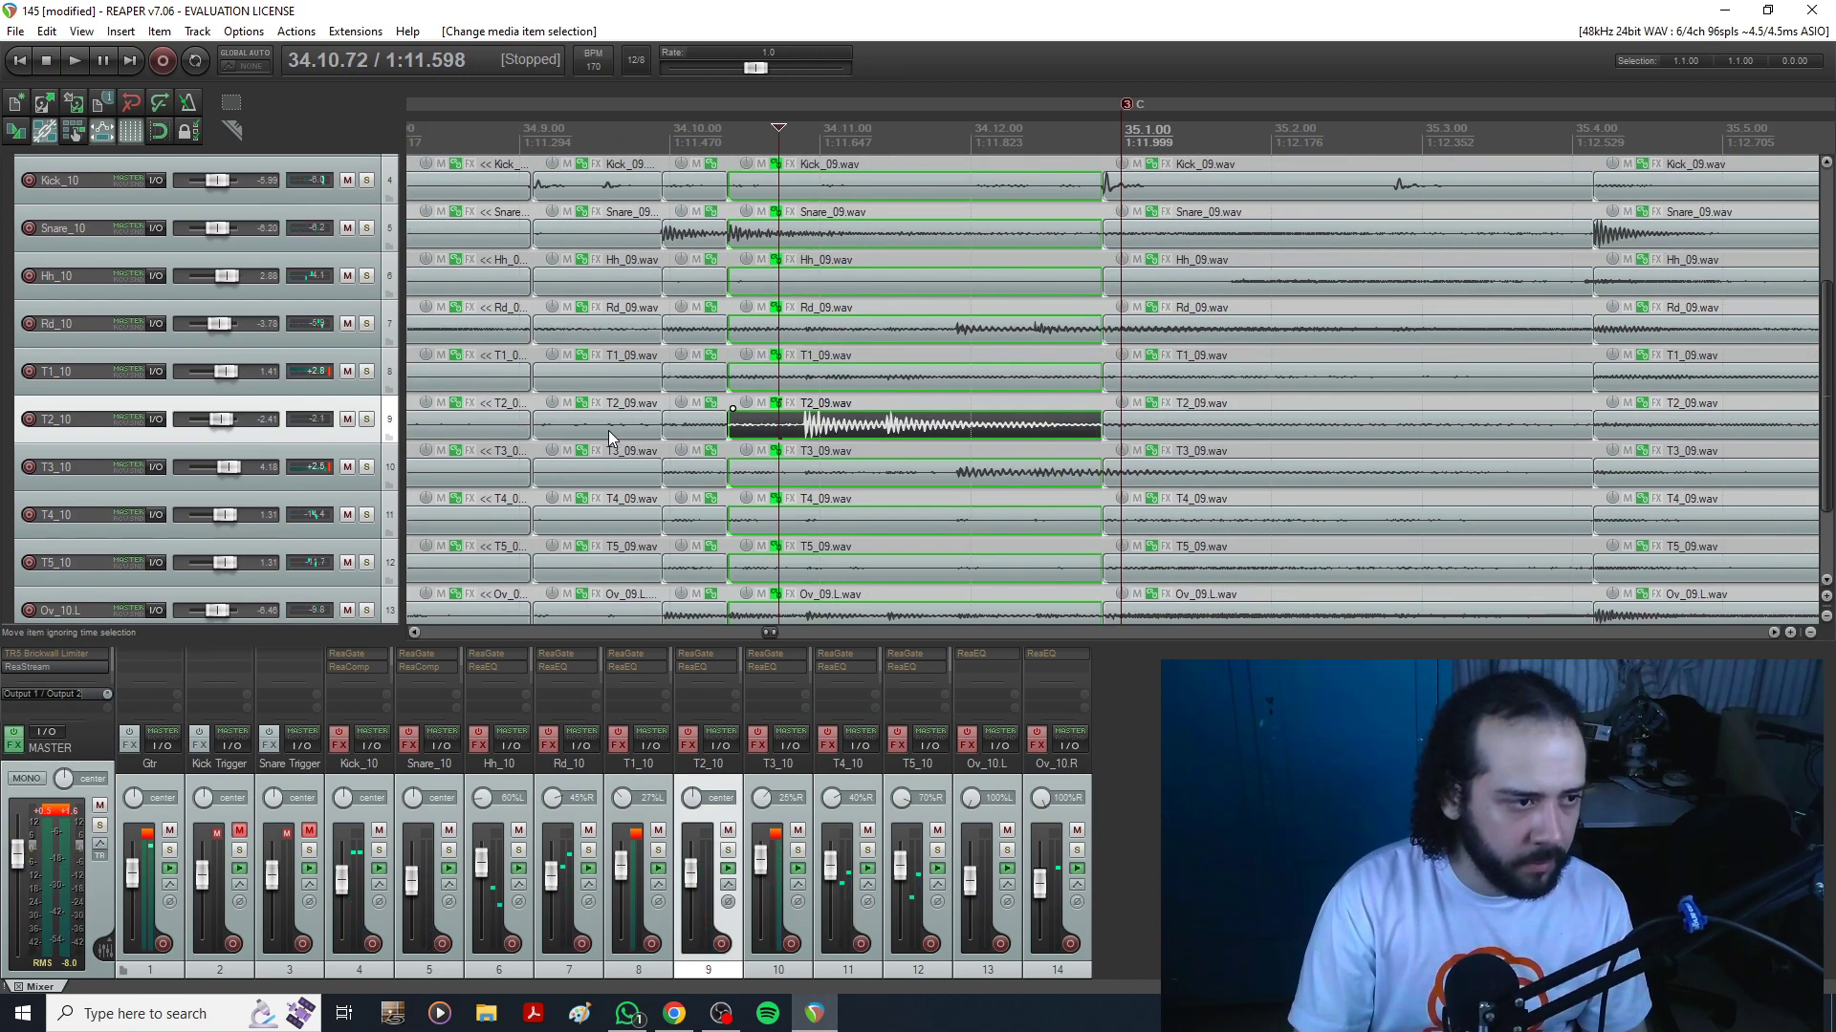
pyautogui.click(612, 432)
pyautogui.click(792, 430)
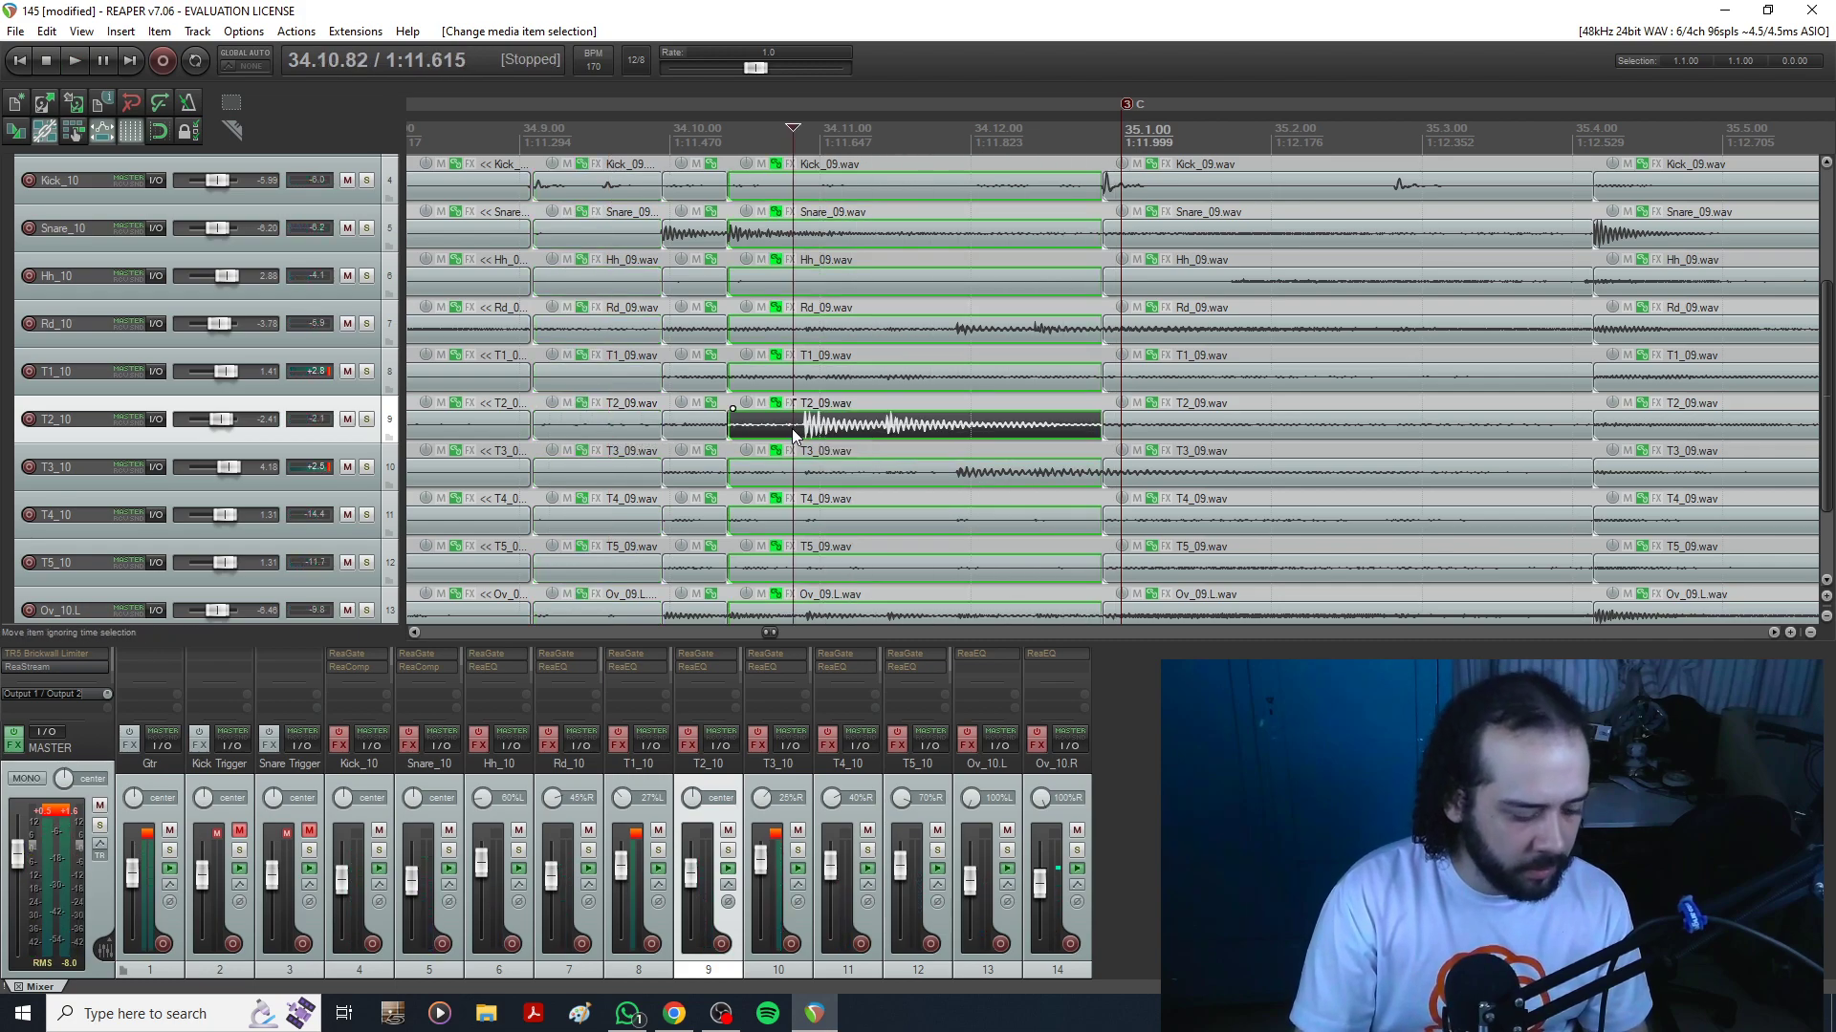
pyautogui.press('d')
pyautogui.click(355, 605)
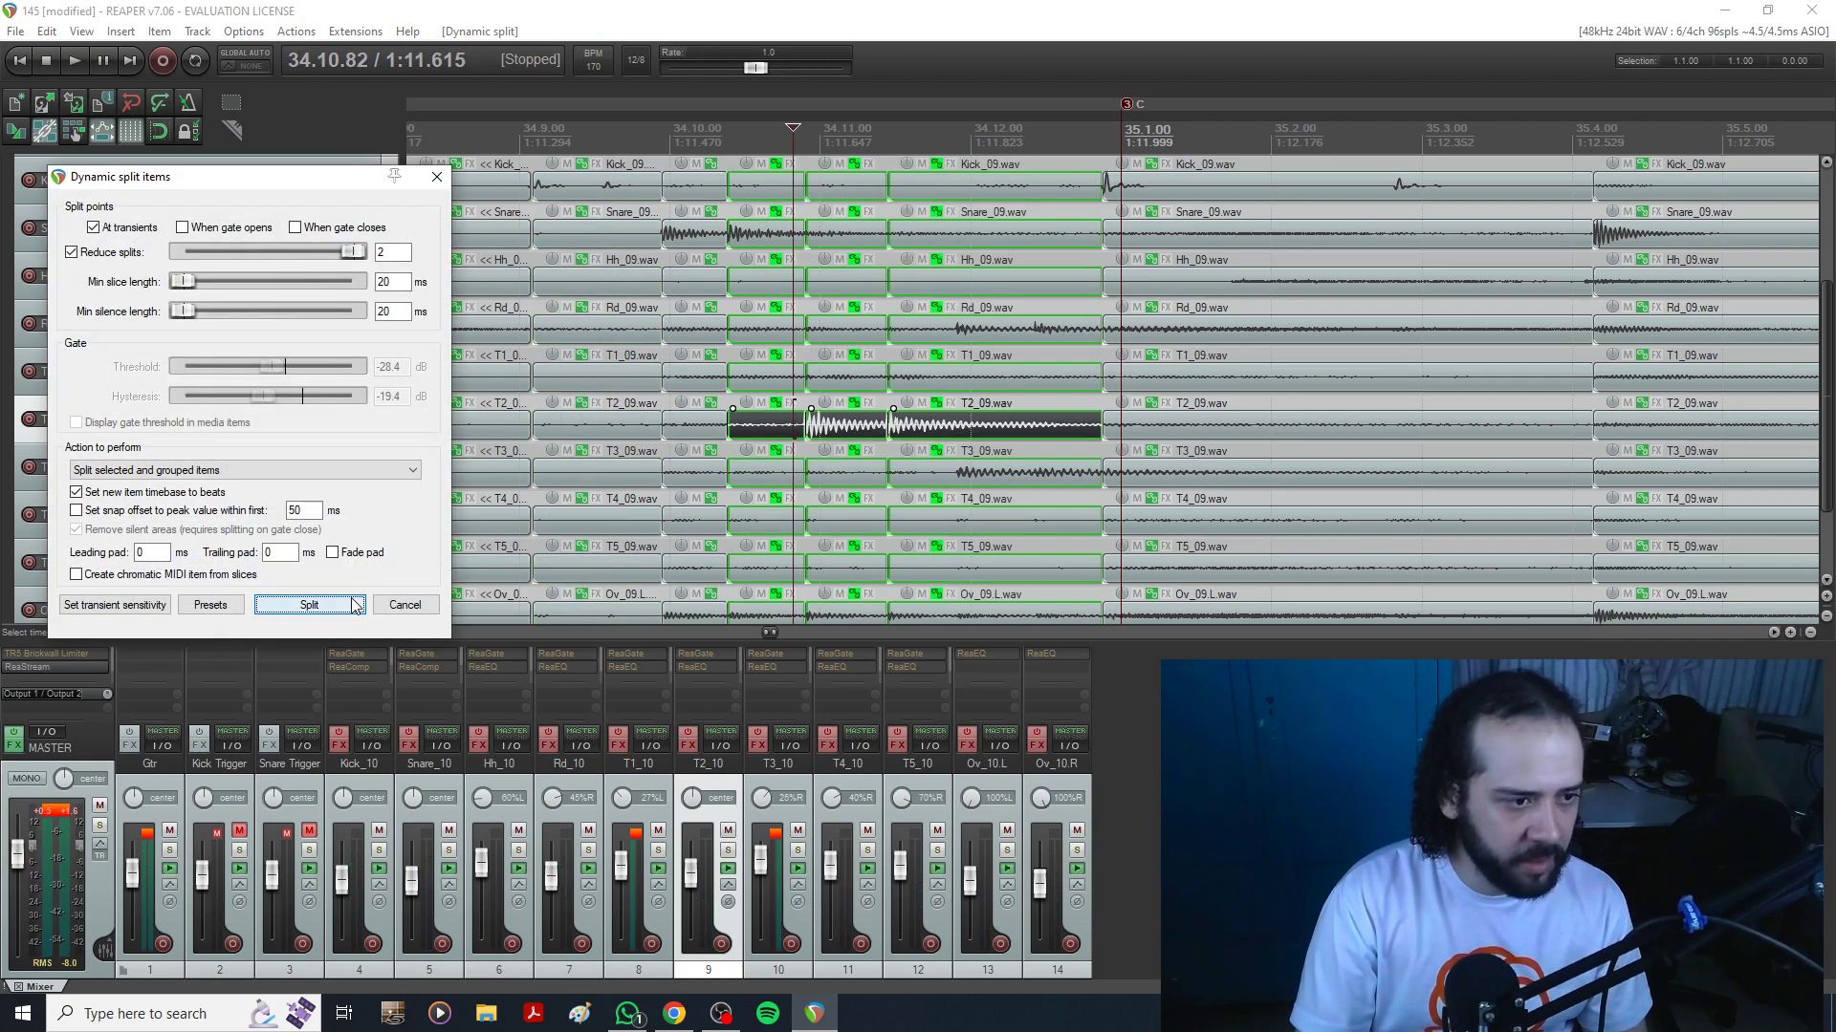
pyautogui.press('q')
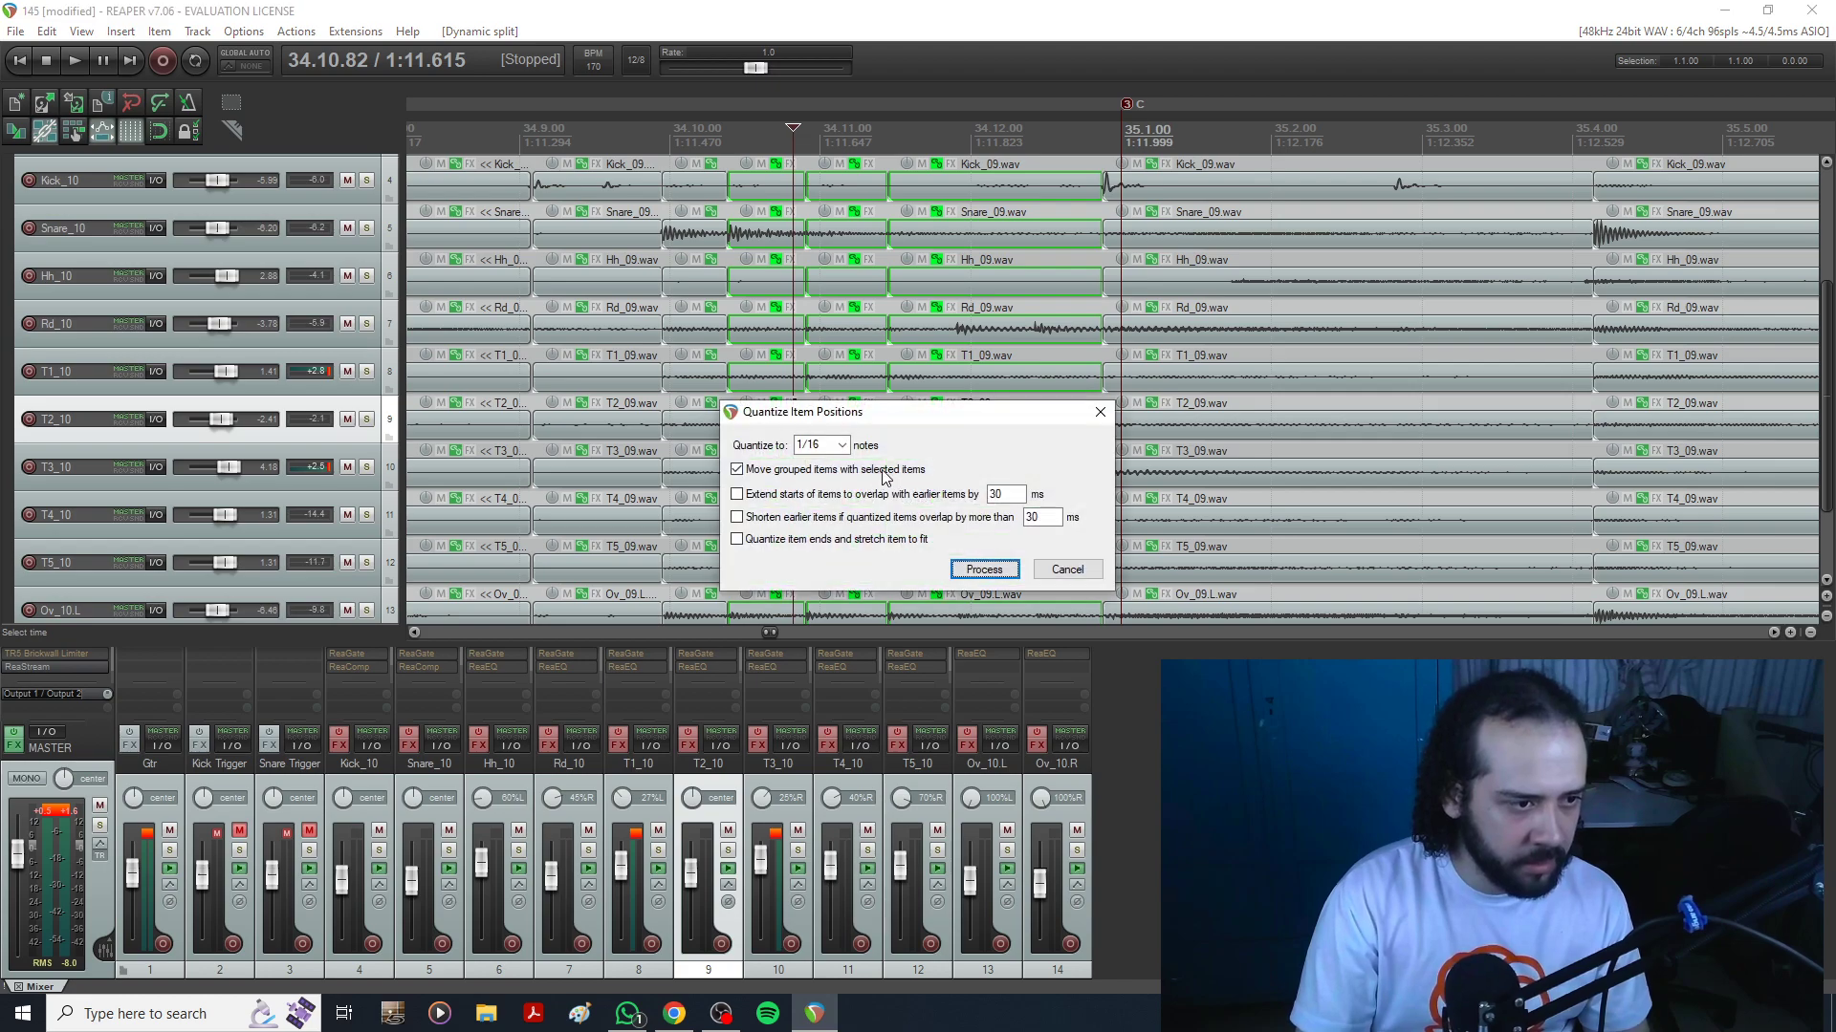
pyautogui.click(1076, 576)
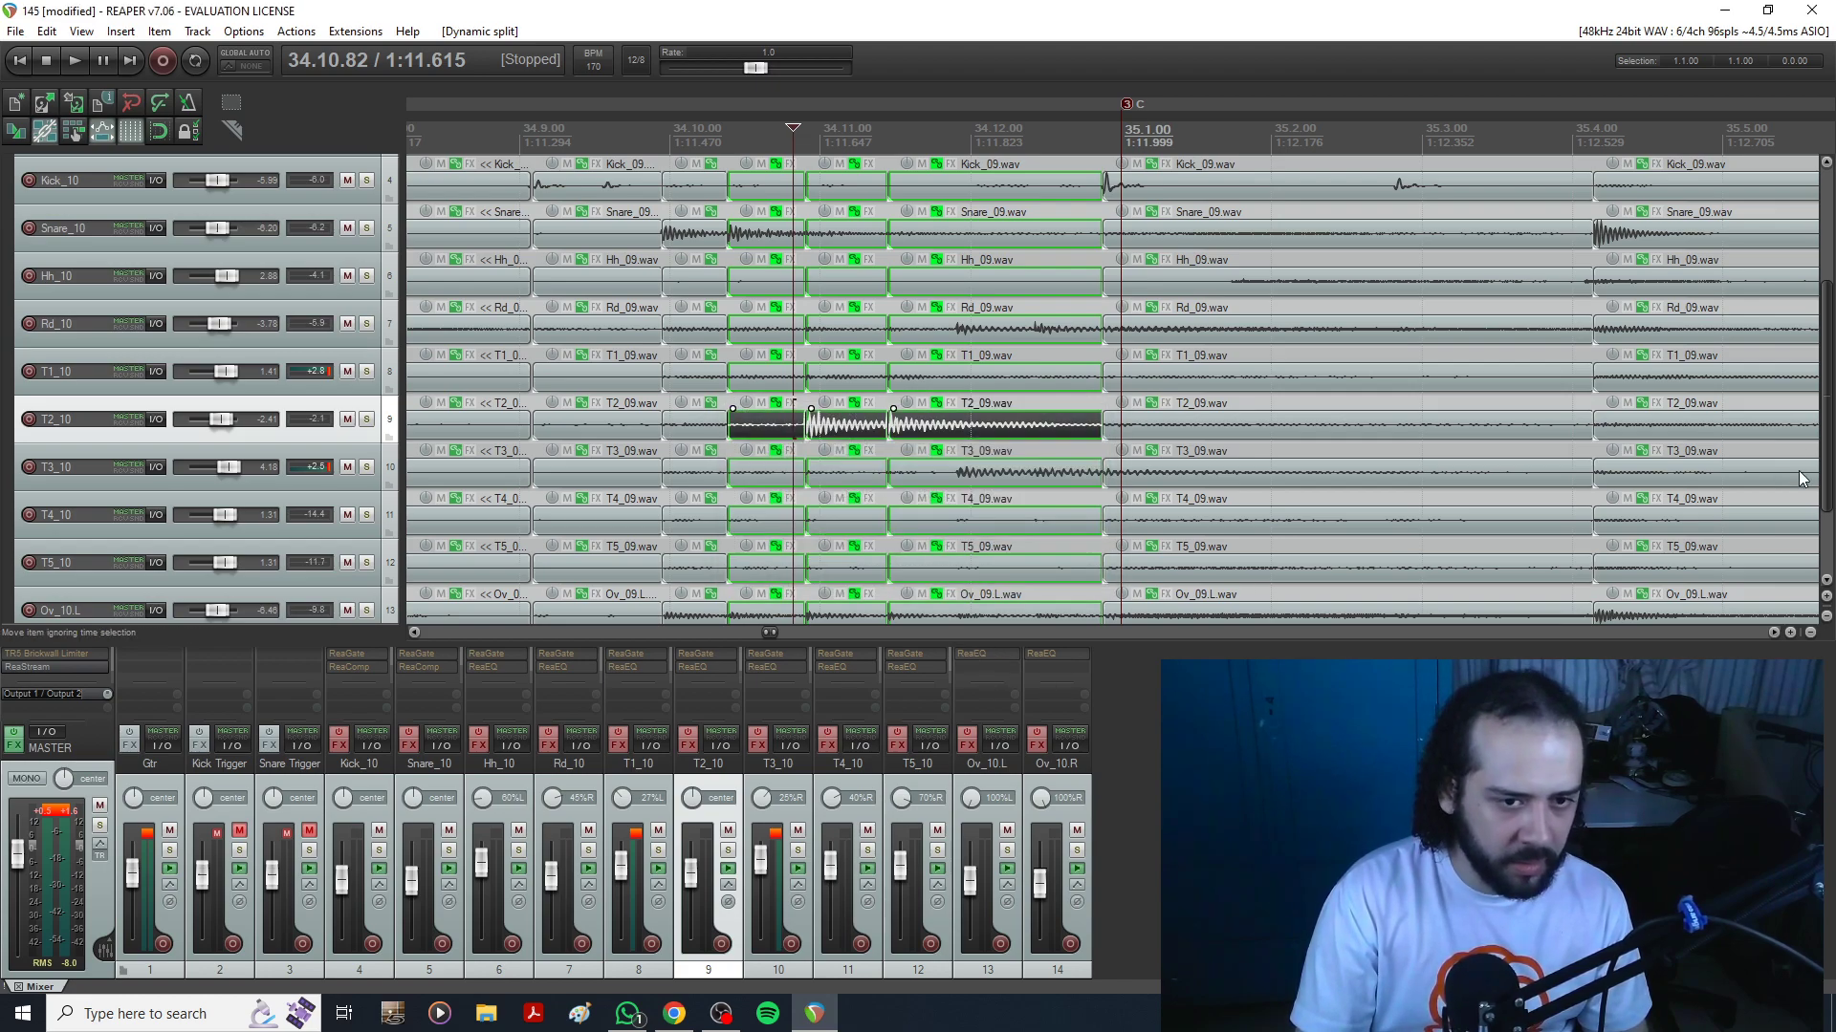
# Dynamically split the last T3_10 slice before marker C, with its grouped items, at its transient near 34.12.
pyautogui.click(959, 473)
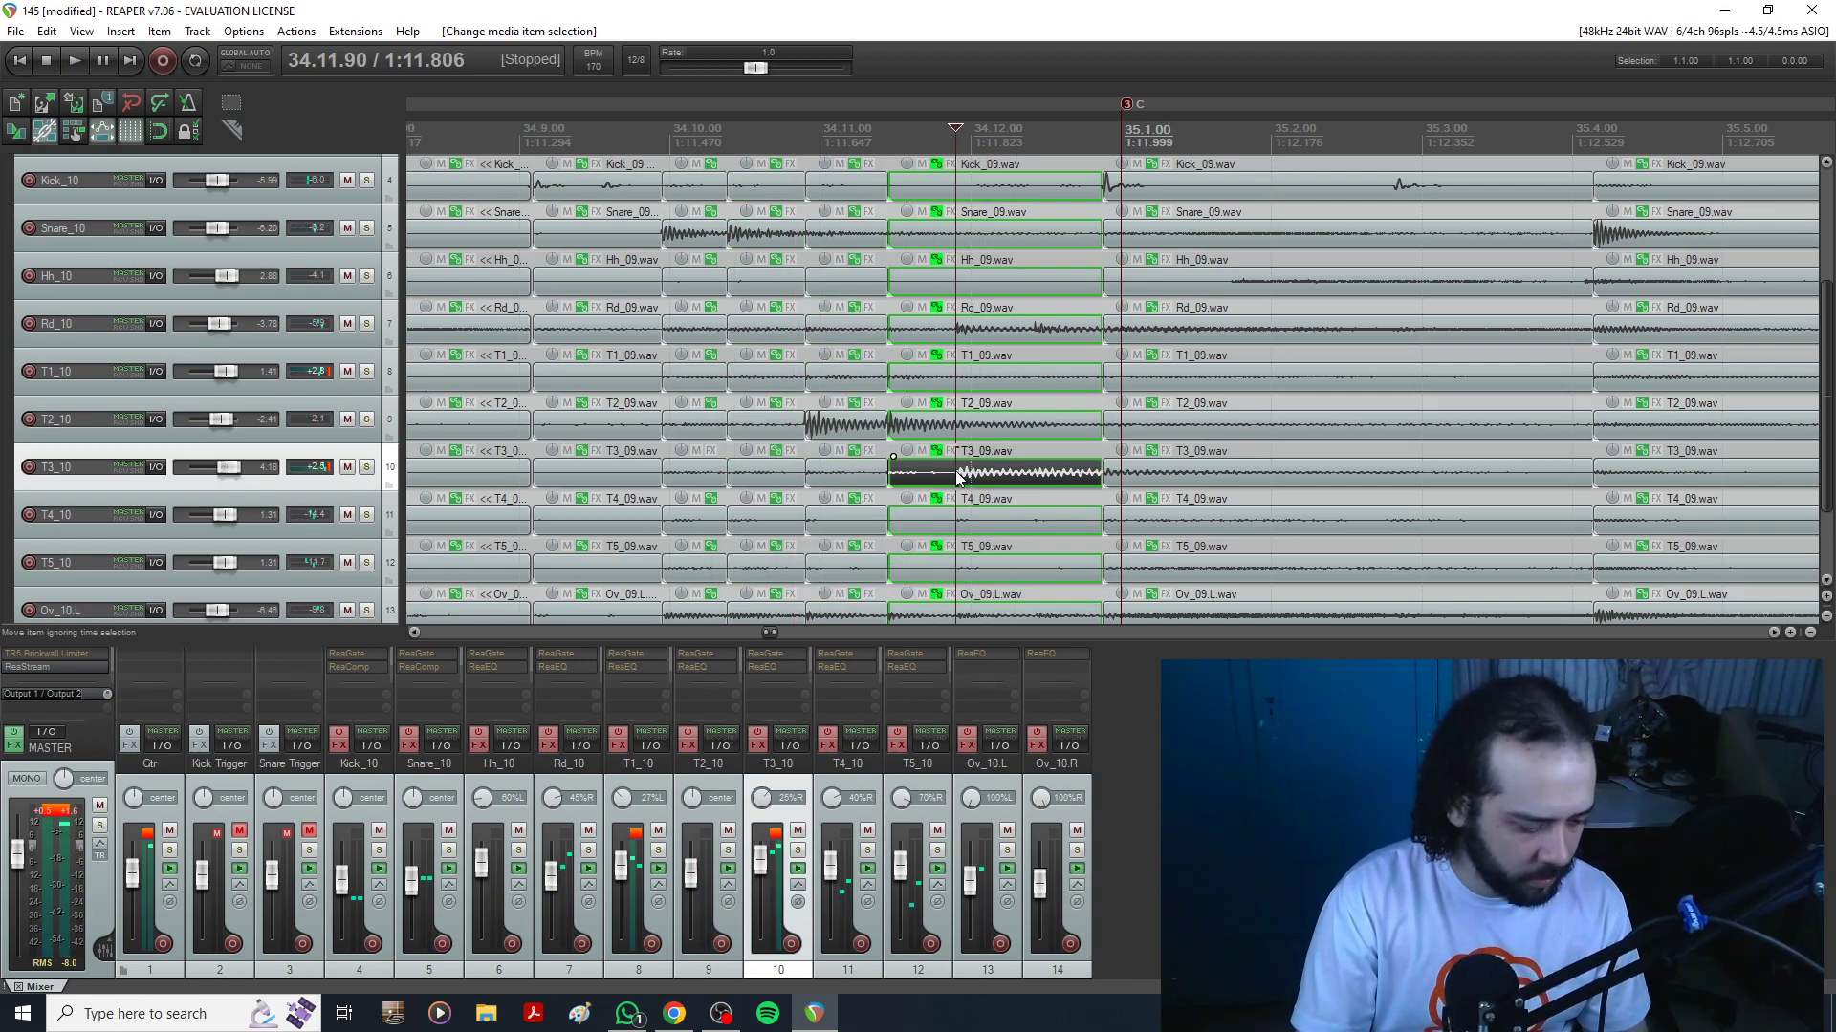
pyautogui.press('d')
pyautogui.click(315, 605)
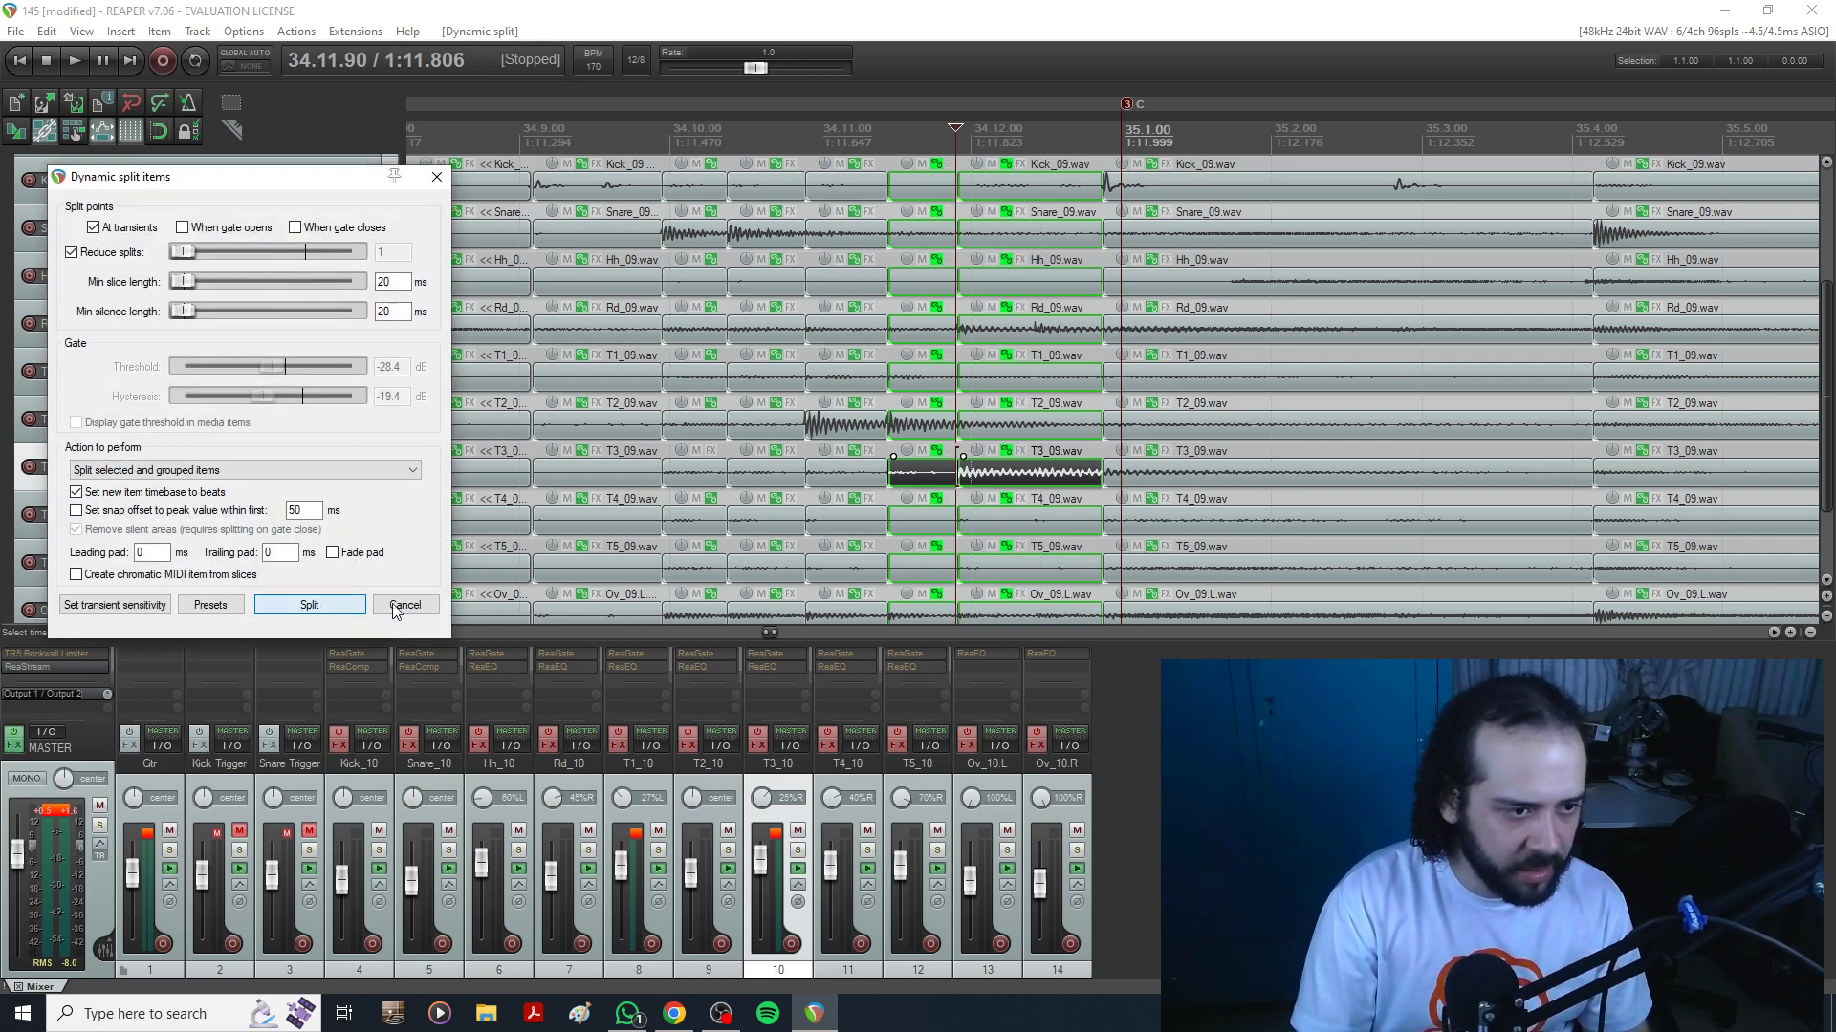
pyautogui.click(1031, 474)
pyautogui.press('d')
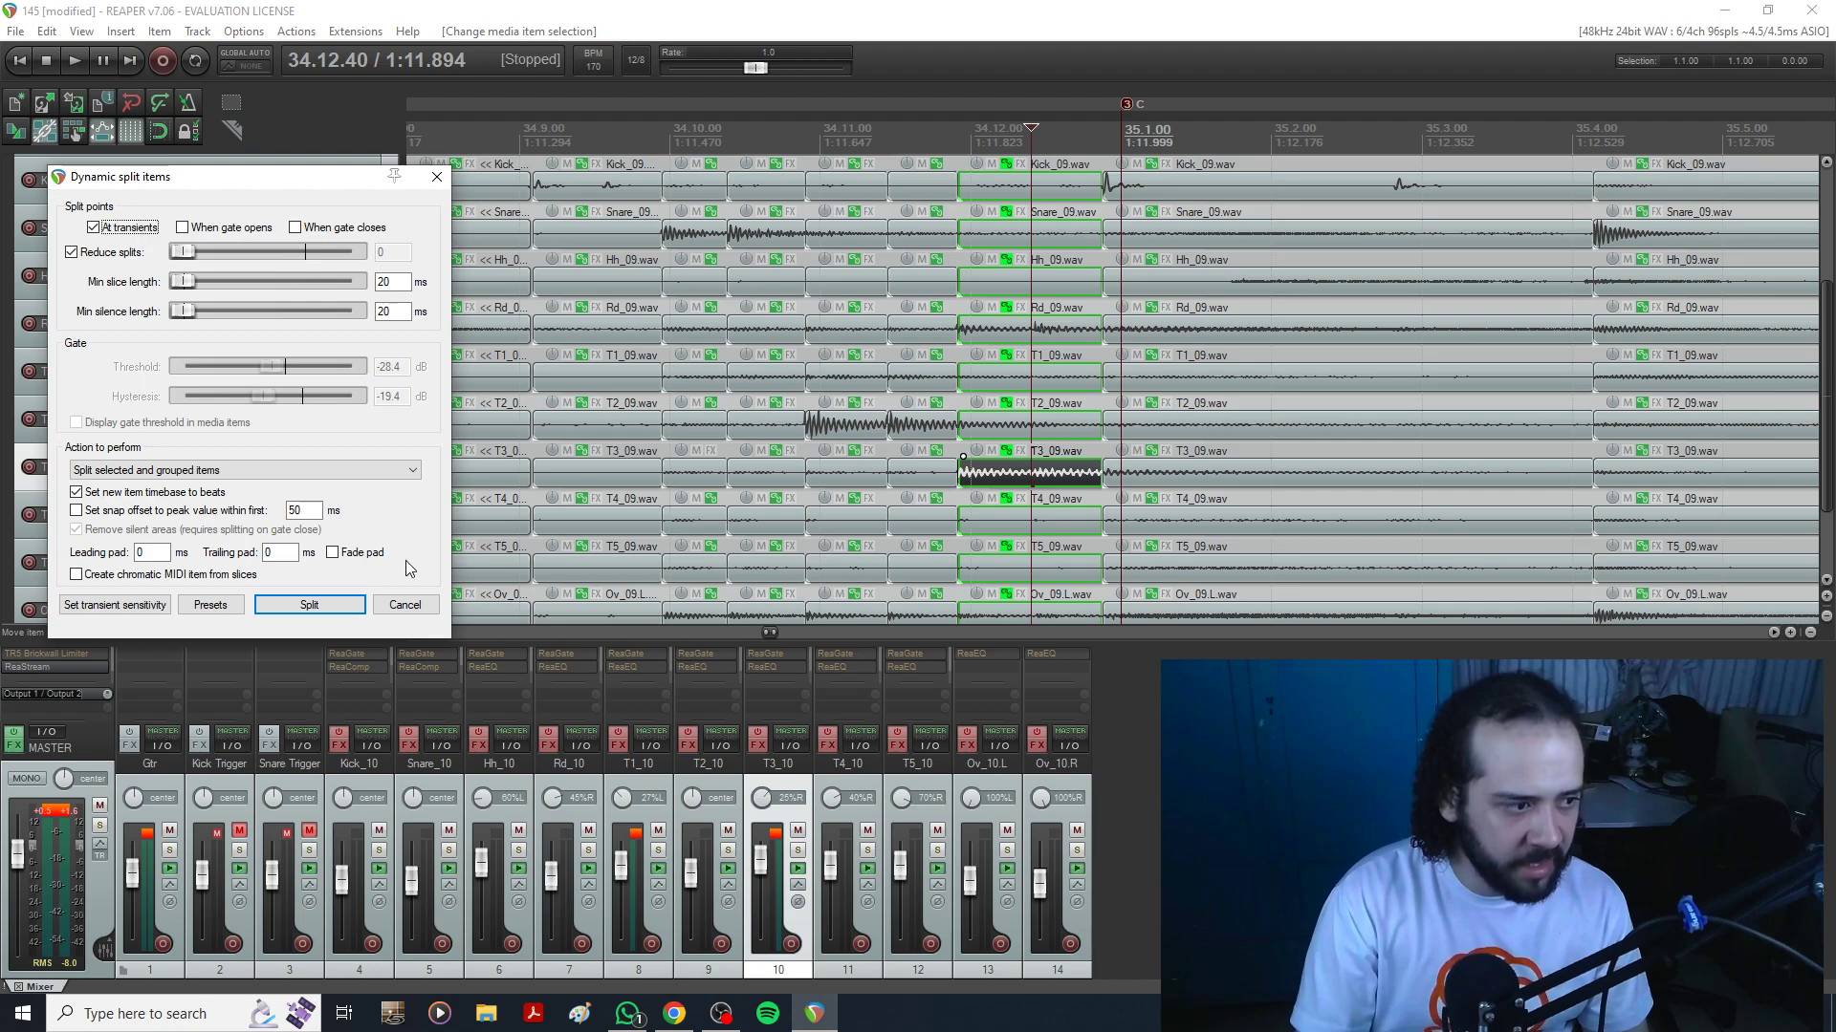
pyautogui.click(402, 605)
# Split the last grouped slice before marker C at the second T3_10 hit, 34.12.39, and adjust the item fade there.
pyautogui.click(1035, 477)
pyautogui.click(1029, 474)
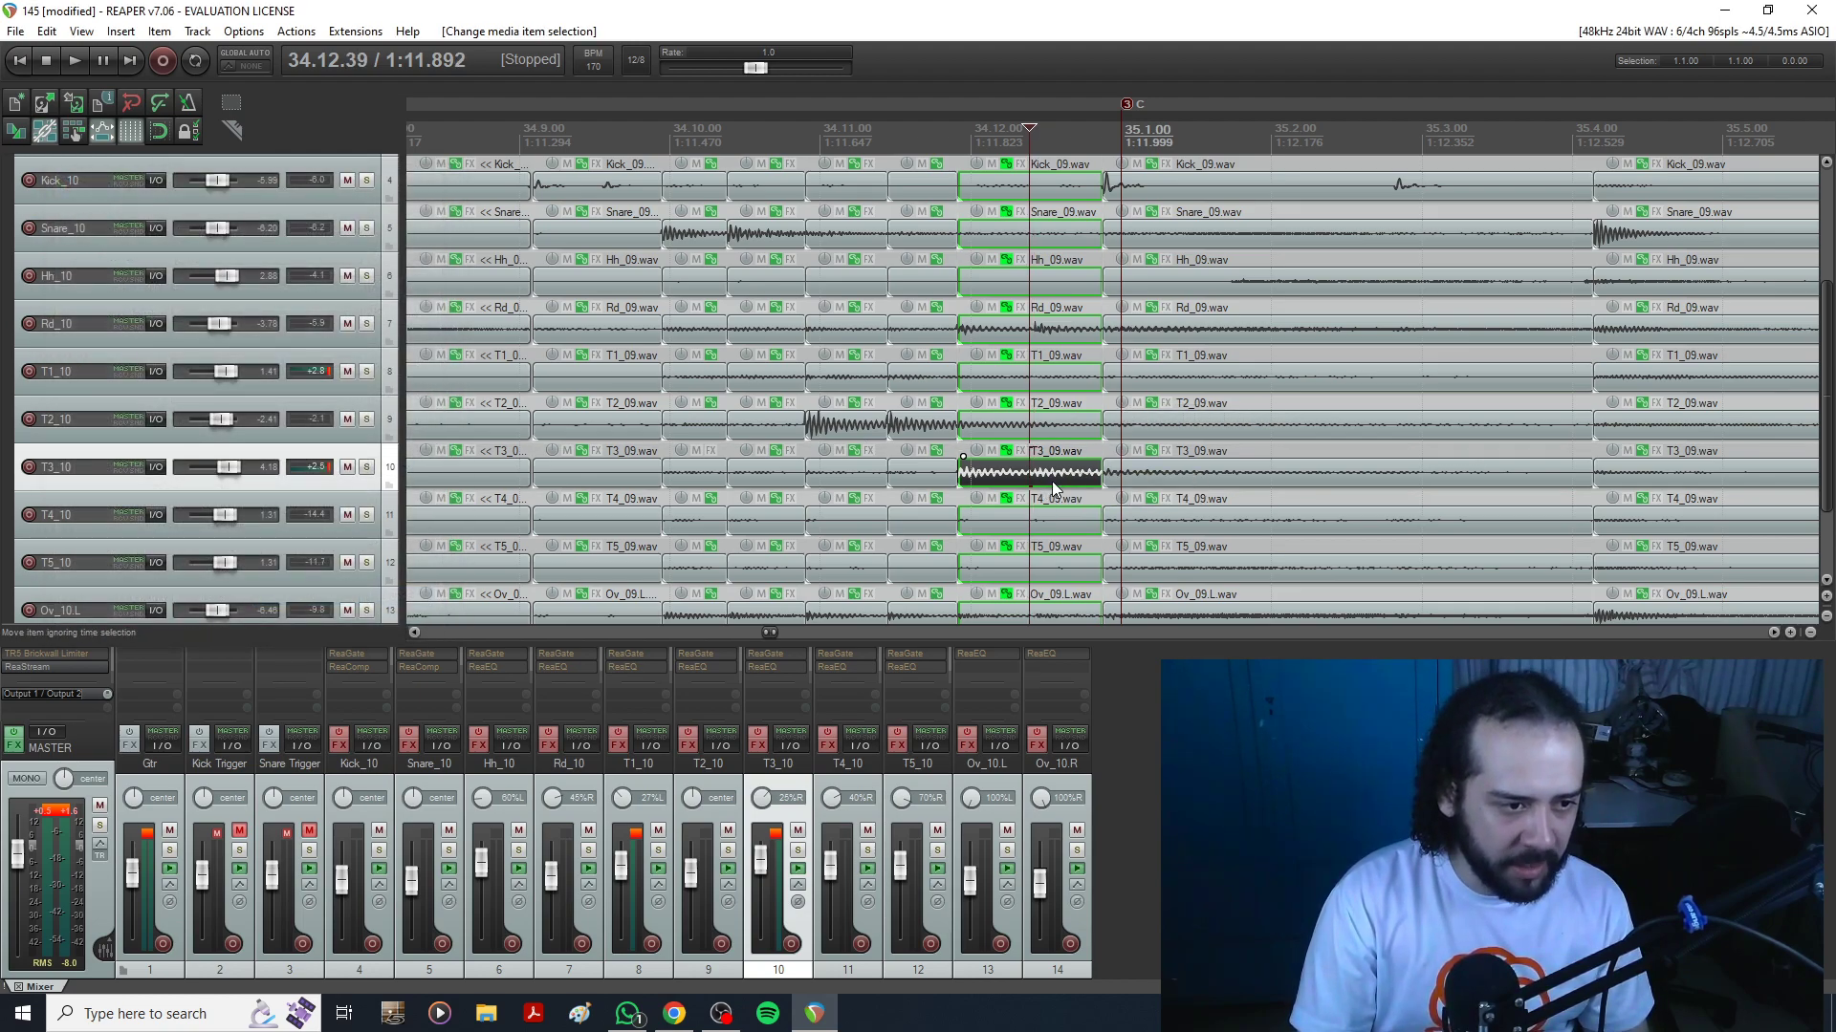
pyautogui.press('s')
pyautogui.moveTo(1042, 429); pyautogui.dragTo(1003, 429)
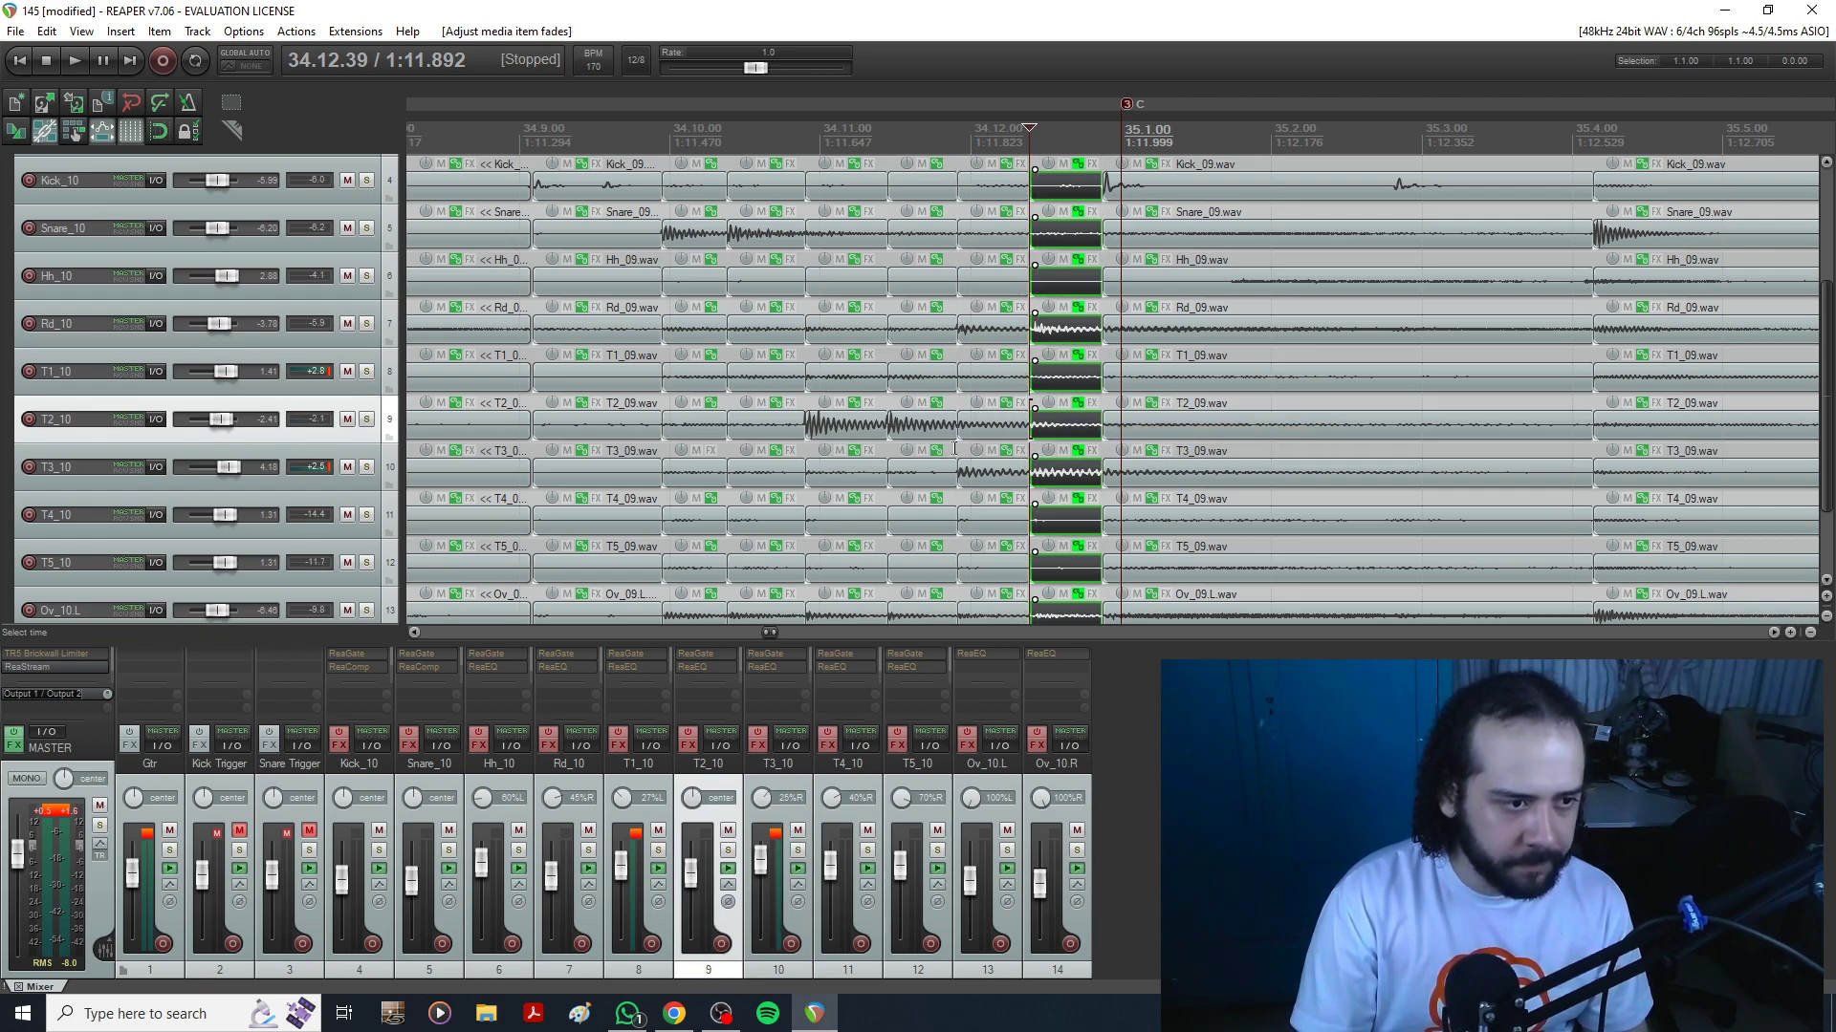
# Select all drum slices from 34.10 up to marker C and quantize them to 1/16 notes, moving grouped items along.
pyautogui.moveTo(704, 187); pyautogui.dragTo(1048, 594)
pyautogui.scroll(4, 1821, 471)
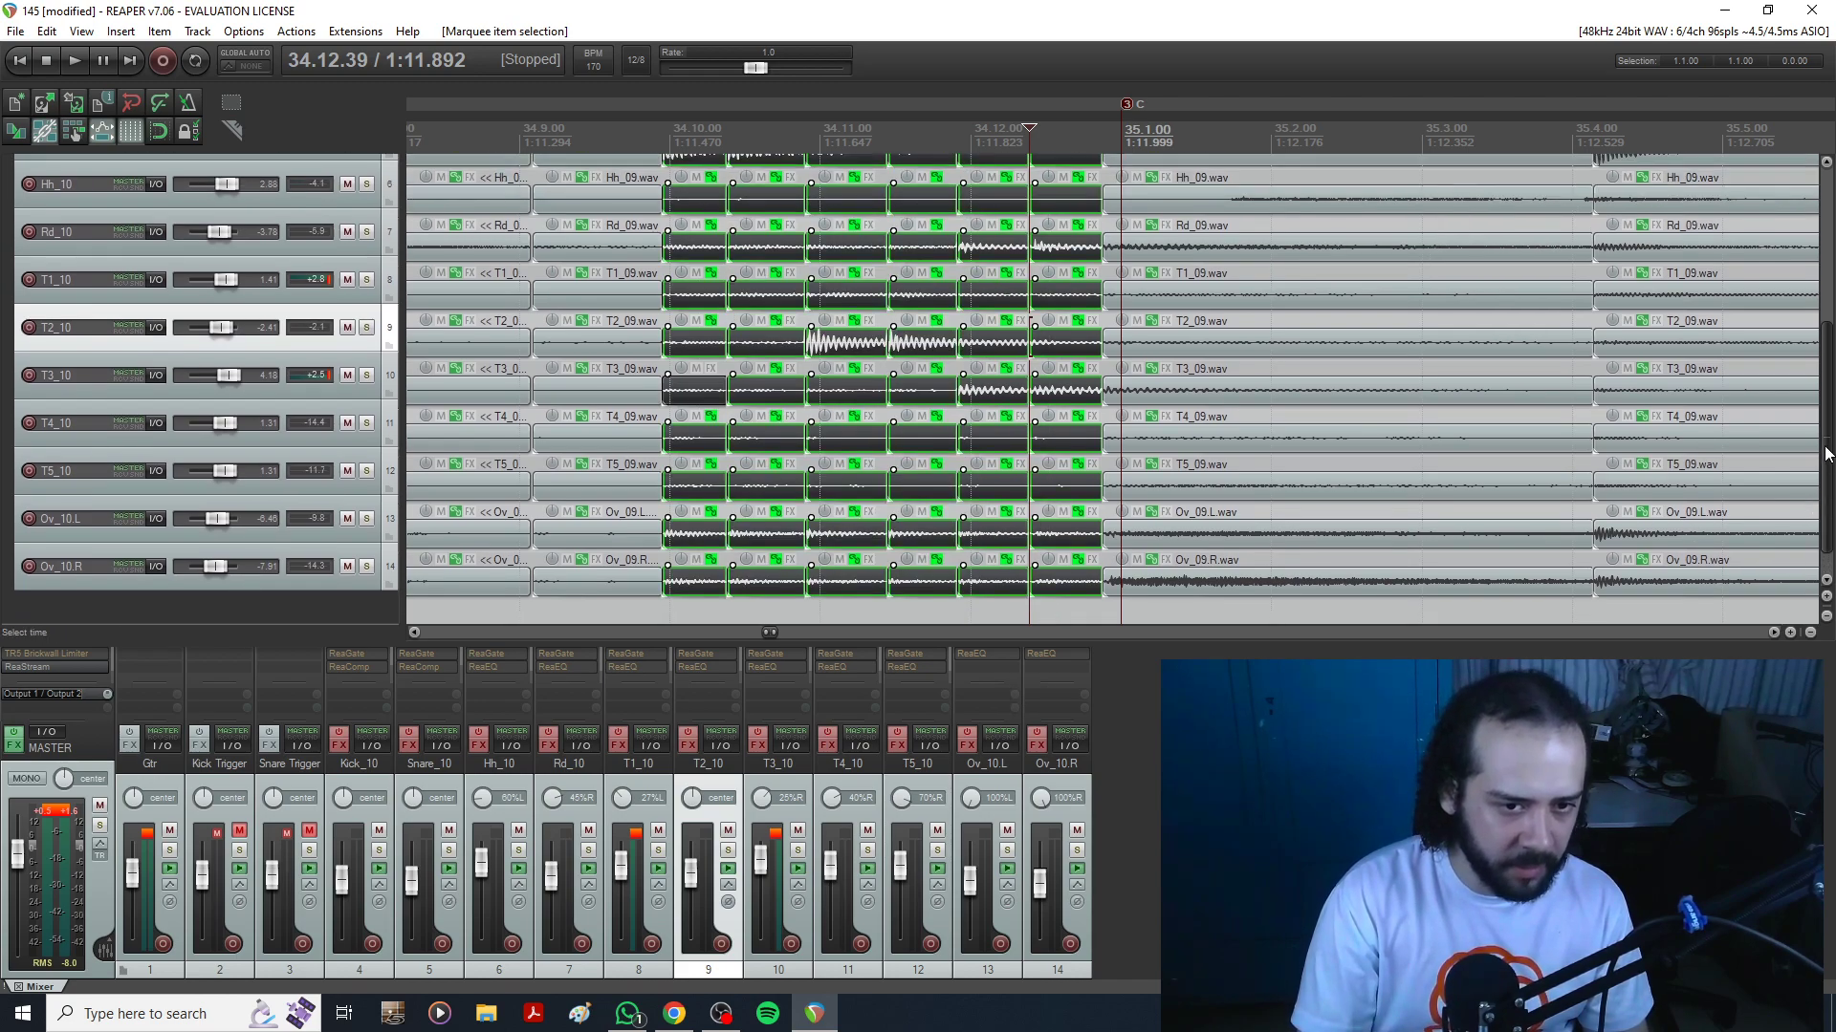
pyautogui.press('q')
pyautogui.click(985, 570)
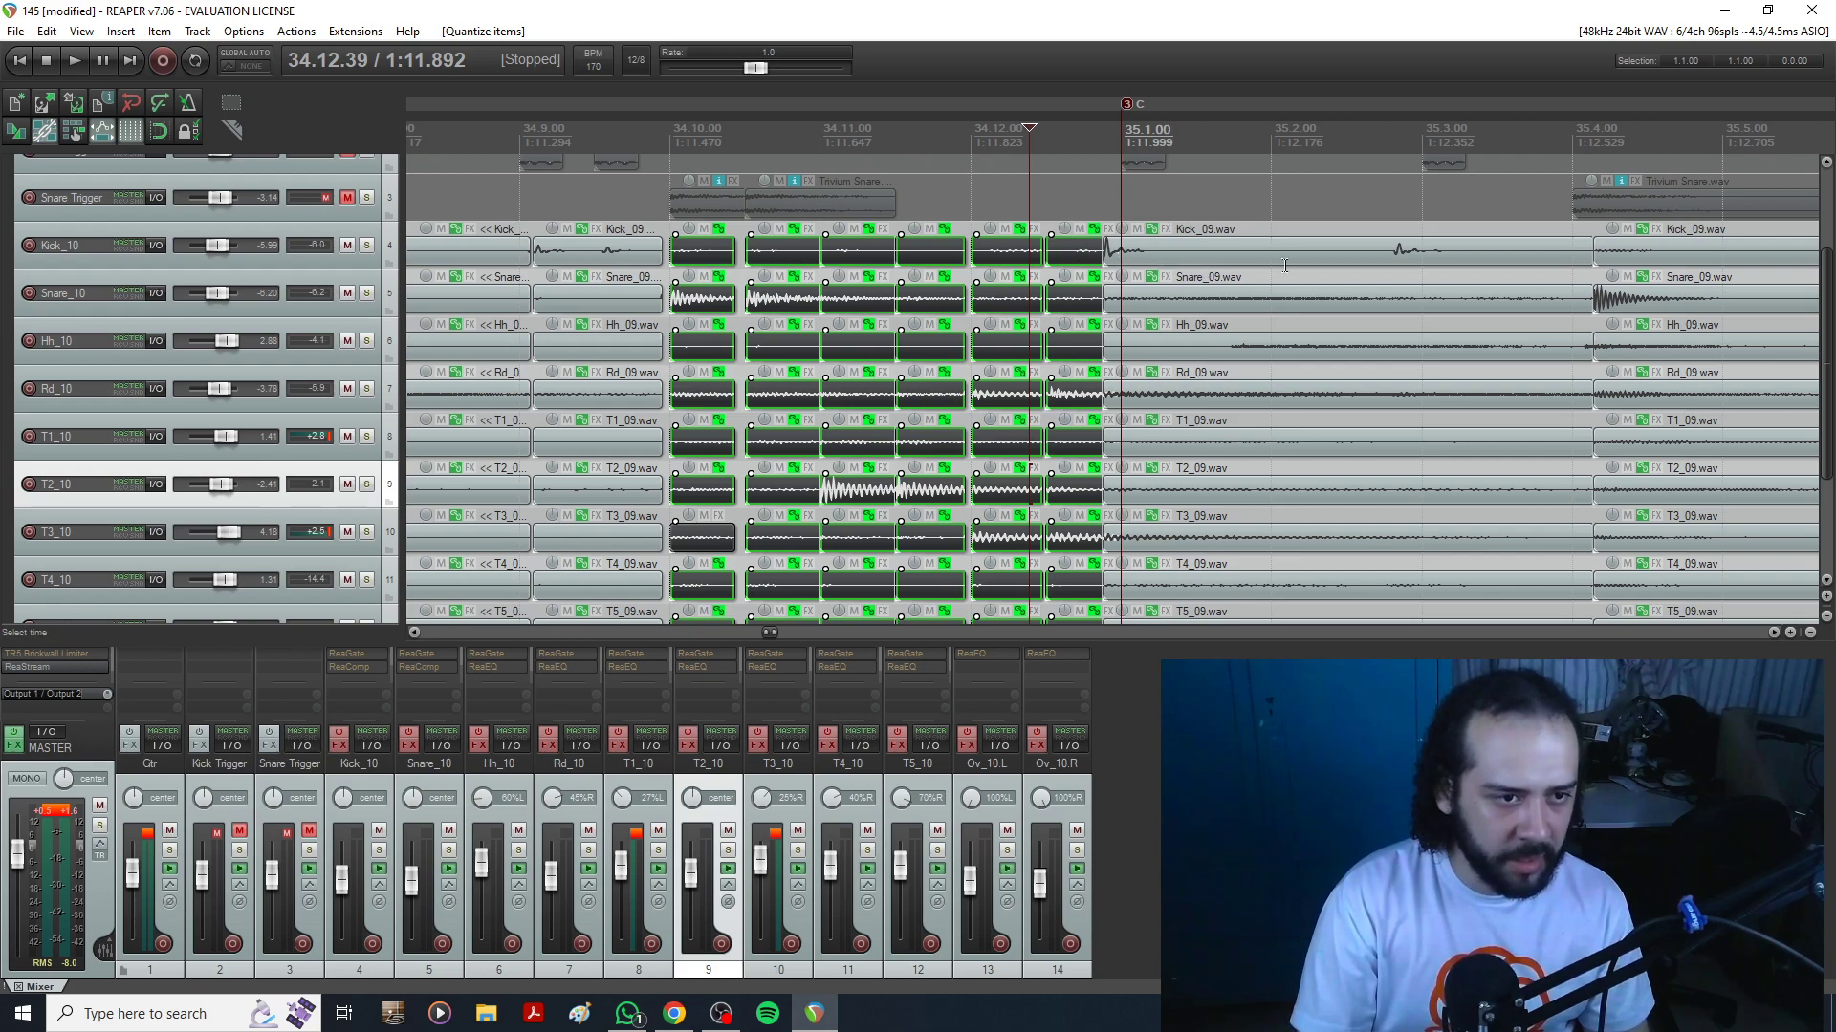
# Select all drum slices of the section between markers B and C and fill the gaps between them.
pyautogui.scroll(-2, 943, 547)
pyautogui.scroll(-3, 944, 547)
pyautogui.moveTo(943, 547)
pyautogui.mouseDown()
pyautogui.moveTo(593, 585)
pyautogui.moveTo(402, 693)
pyautogui.moveTo(511, 429)
pyautogui.moveTo(1135, 379)
pyautogui.moveTo(1816, 246)
pyautogui.moveTo(1307, 424)
pyautogui.moveTo(1018, 614)
pyautogui.moveTo(1081, 566)
pyautogui.moveTo(1164, 124)
pyautogui.moveTo(851, 368)
pyautogui.moveTo(42, 296)
pyautogui.moveTo(113, 337)
pyautogui.moveTo(301, 271)
pyautogui.moveTo(393, 371)
pyautogui.moveTo(481, 329)
pyautogui.moveTo(462, 279)
pyautogui.moveTo(341, 312)
pyautogui.moveTo(1256, 309)
pyautogui.mouseUp()
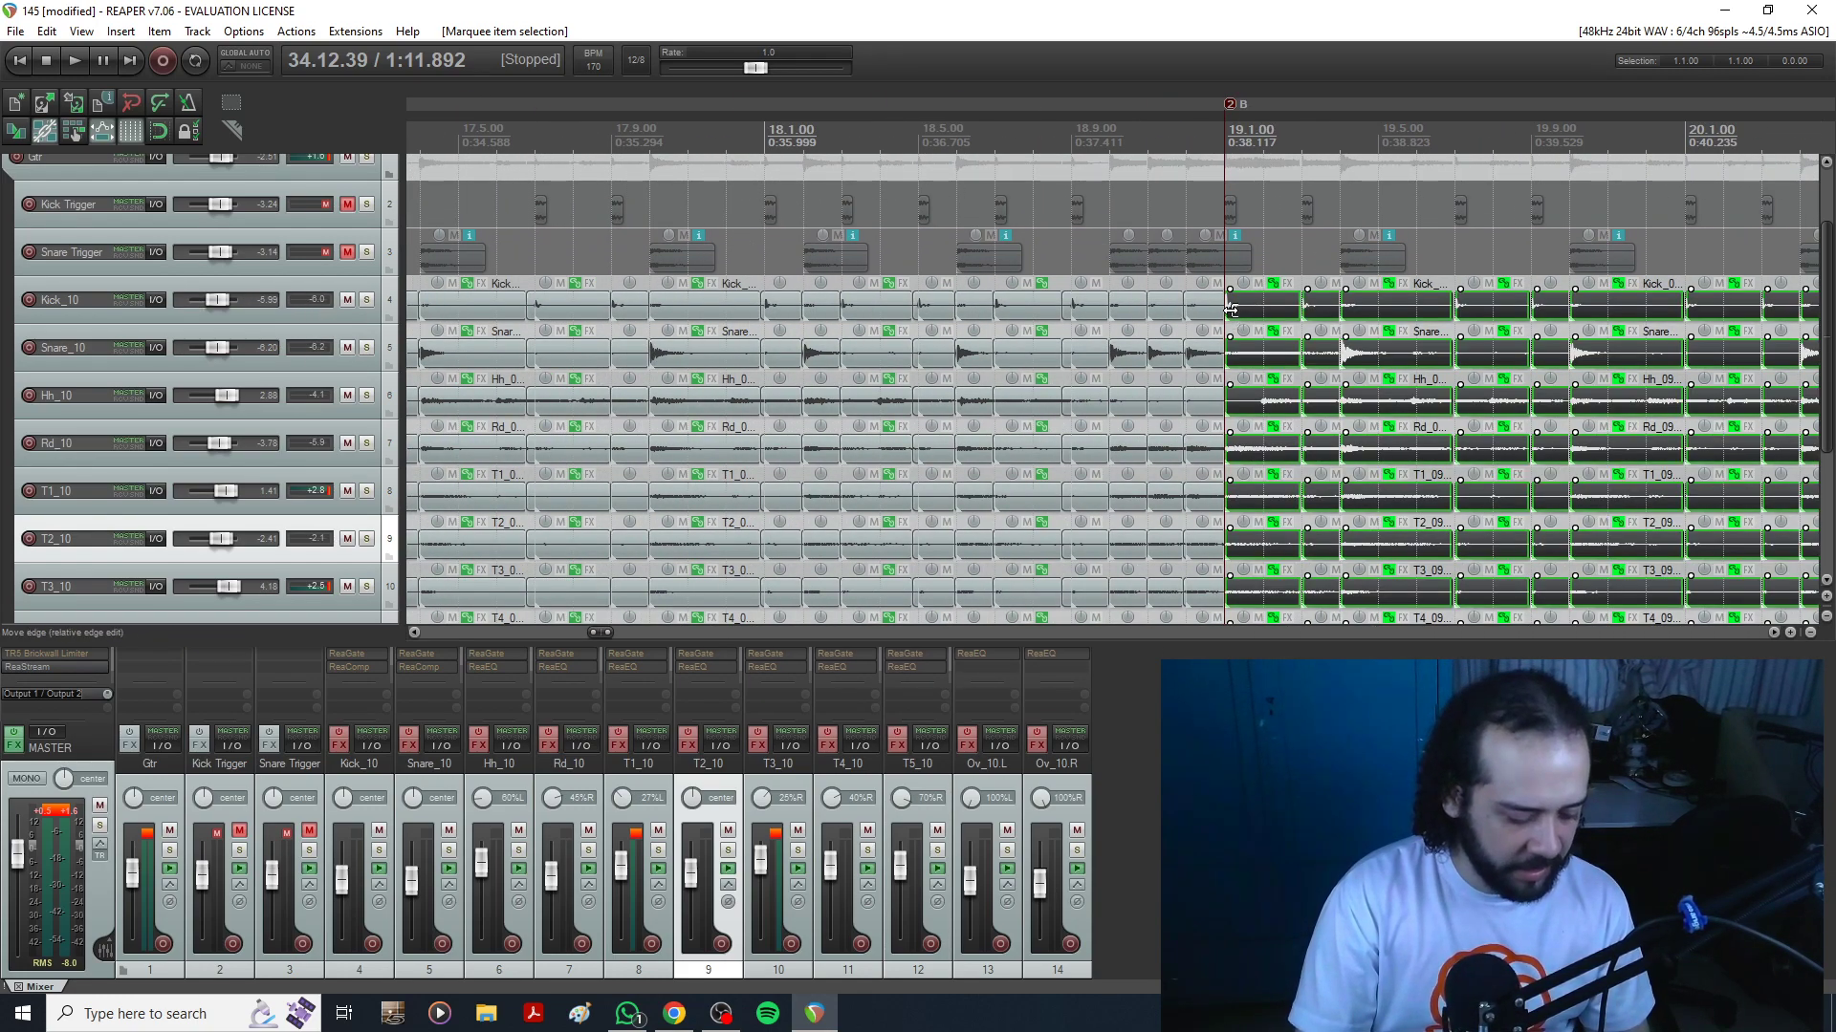
pyautogui.hotkey('ctrl', 'f')
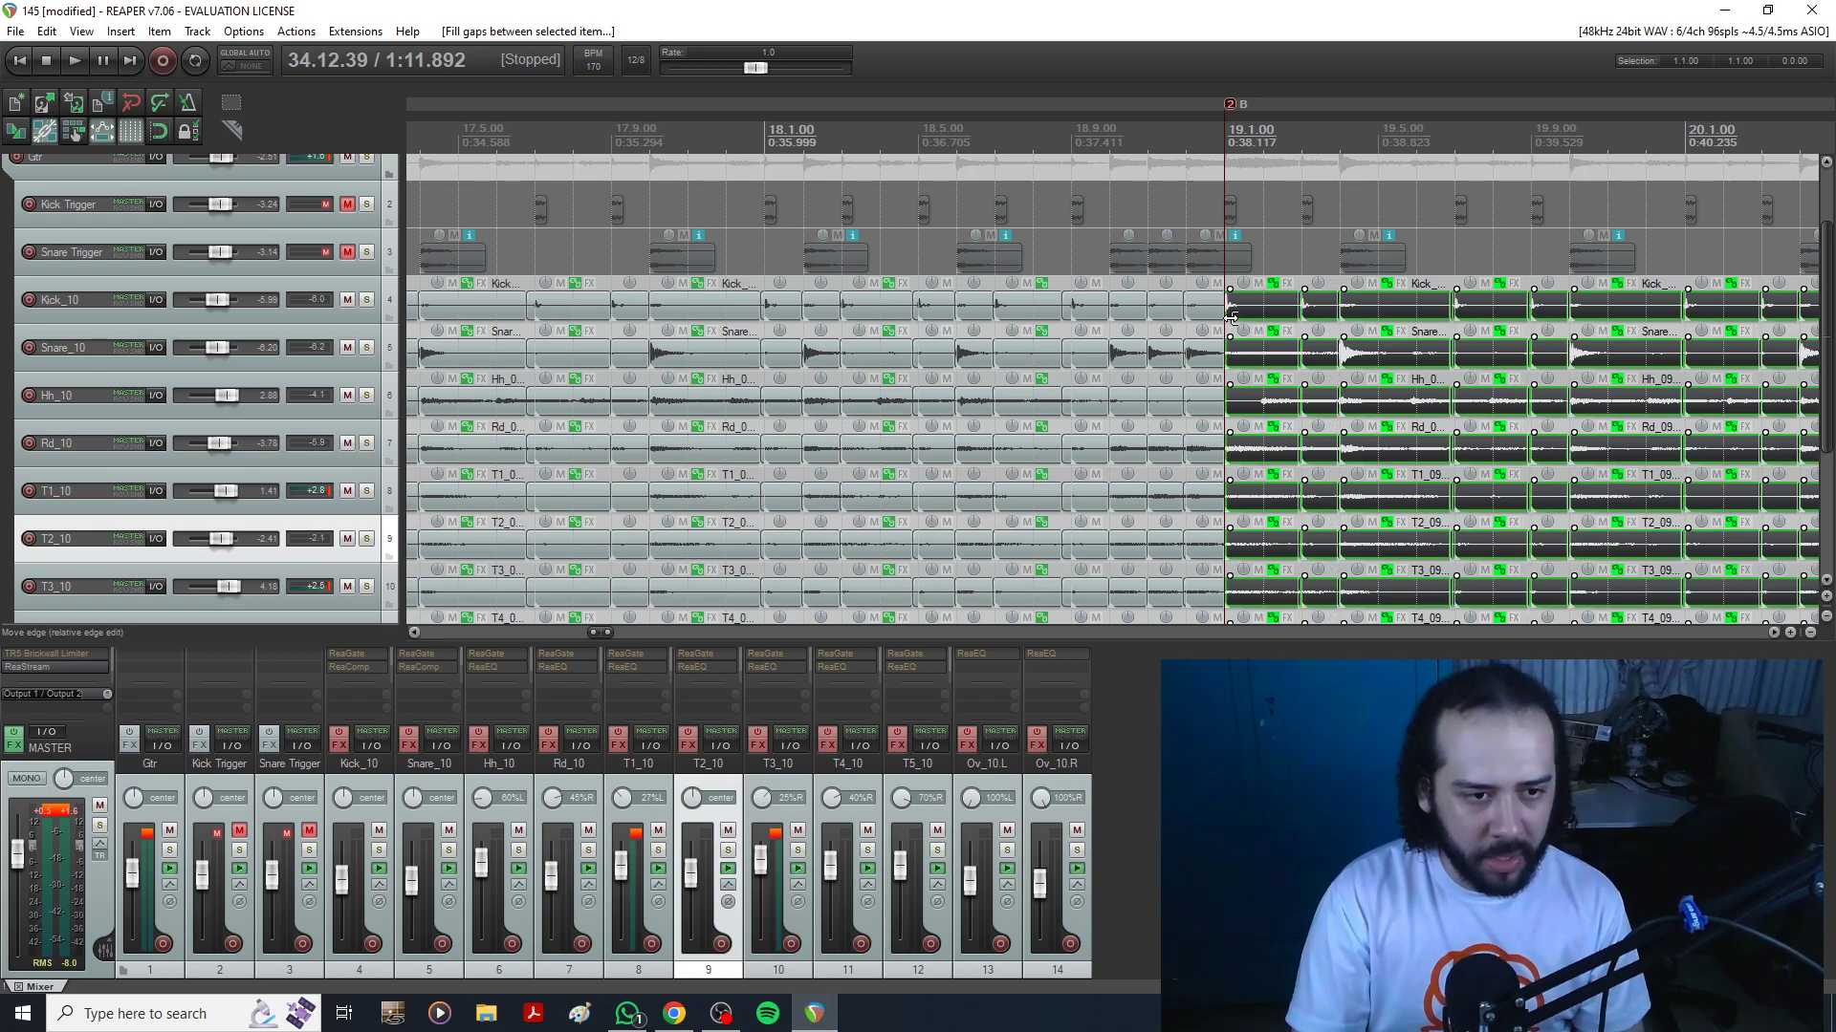
# Play from marker B and compare the drums with effects enabled and bypassed on all tracks from Kick_10 to Ov_10.R.
pyautogui.click(1268, 244)
pyautogui.press('space')
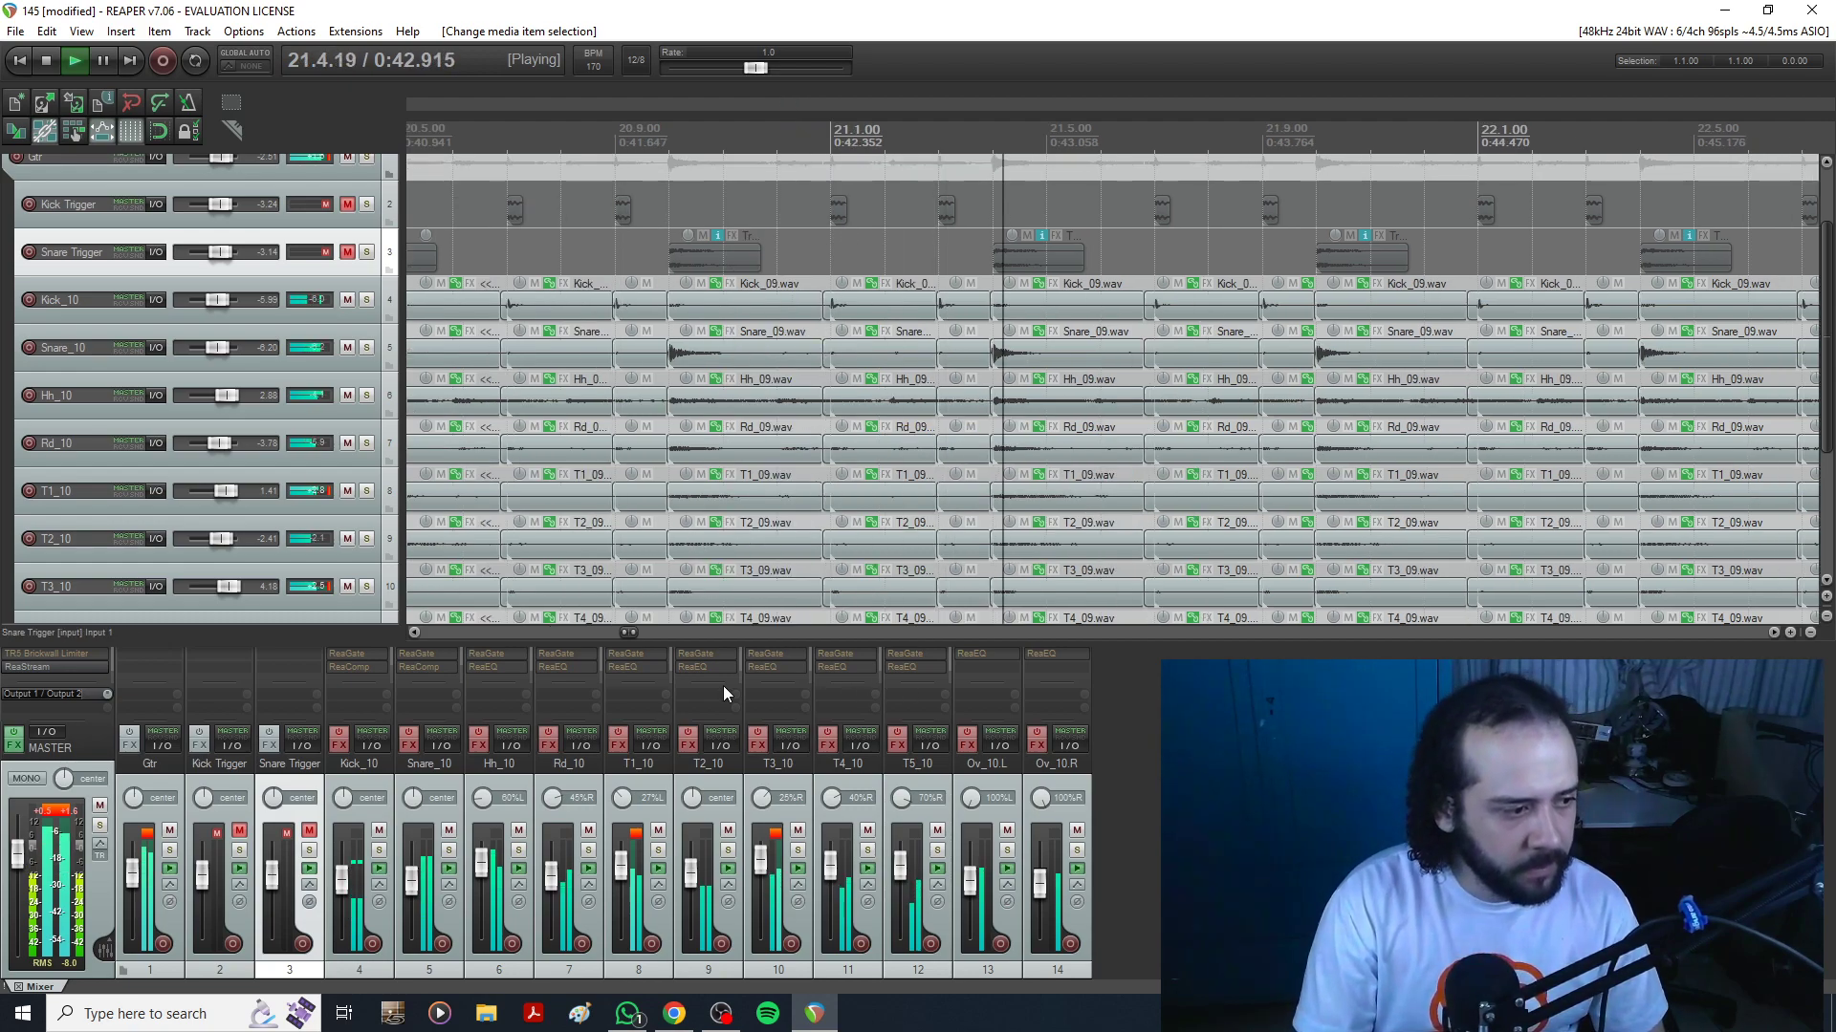
pyautogui.click(379, 790)
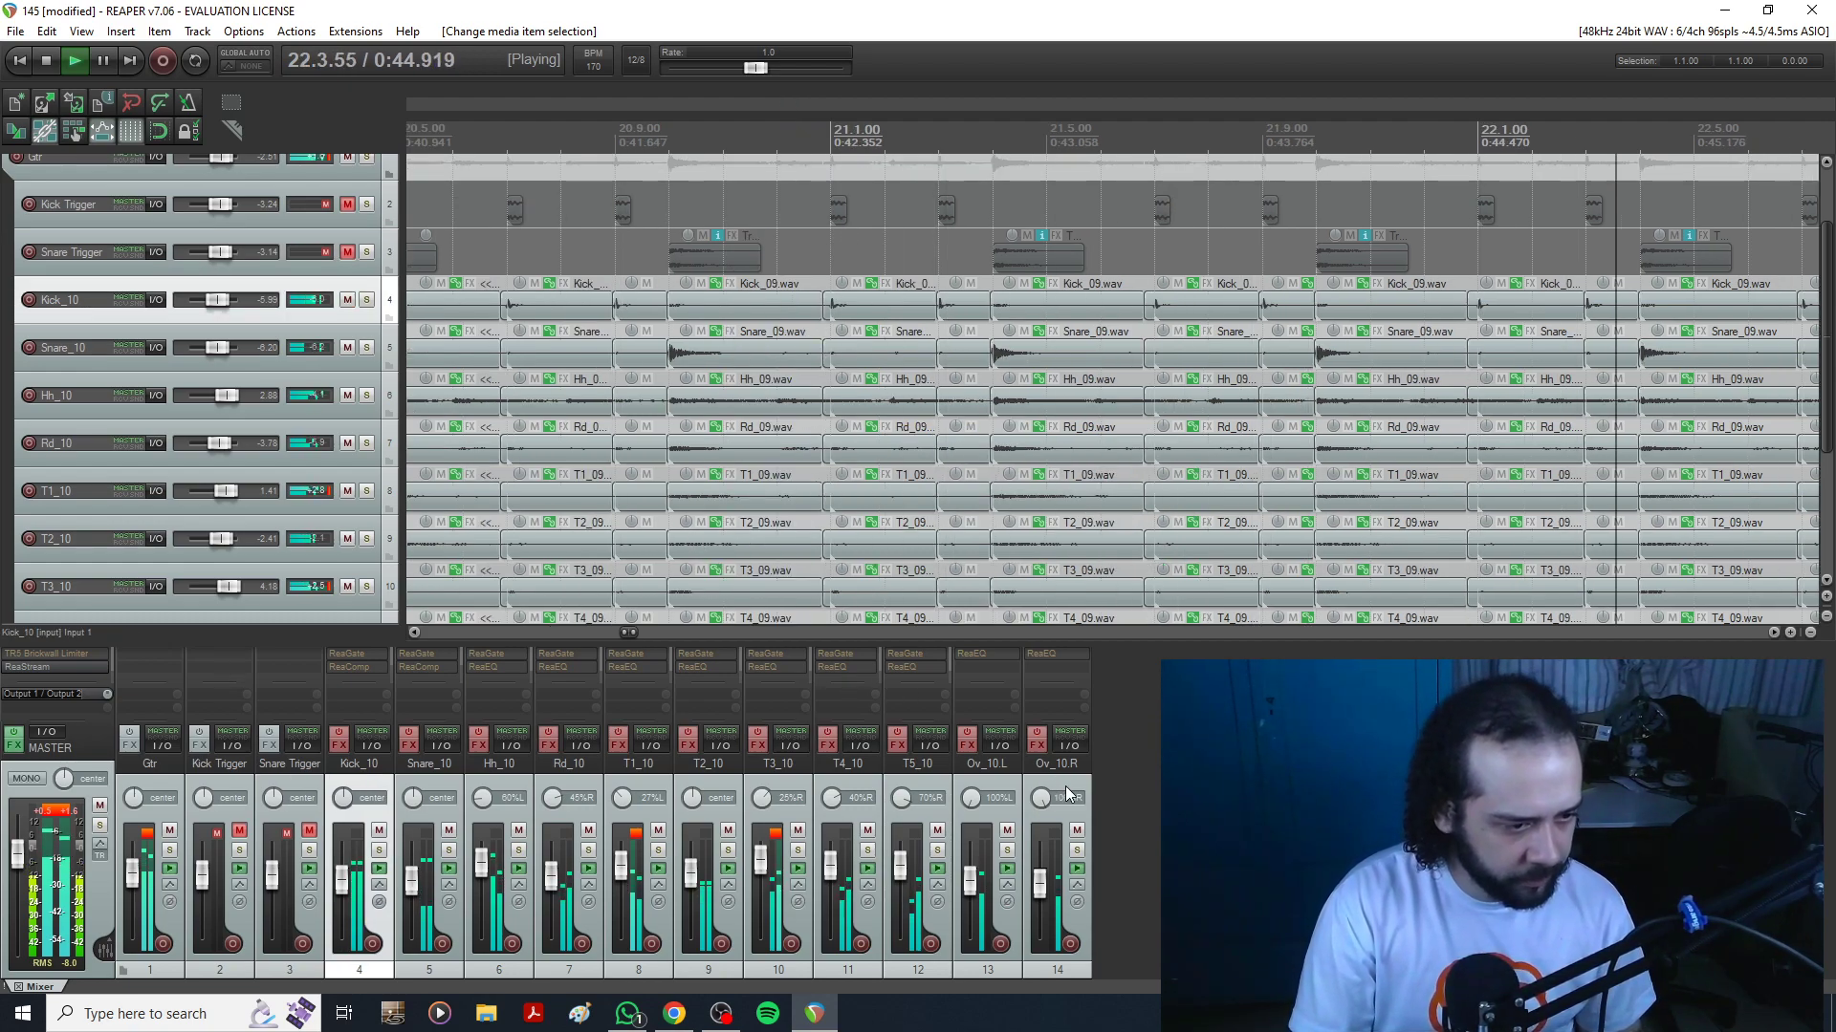
pyautogui.keyDown('shift'); pyautogui.click(1037, 736); pyautogui.keyUp('shift')
pyautogui.click(1037, 736)
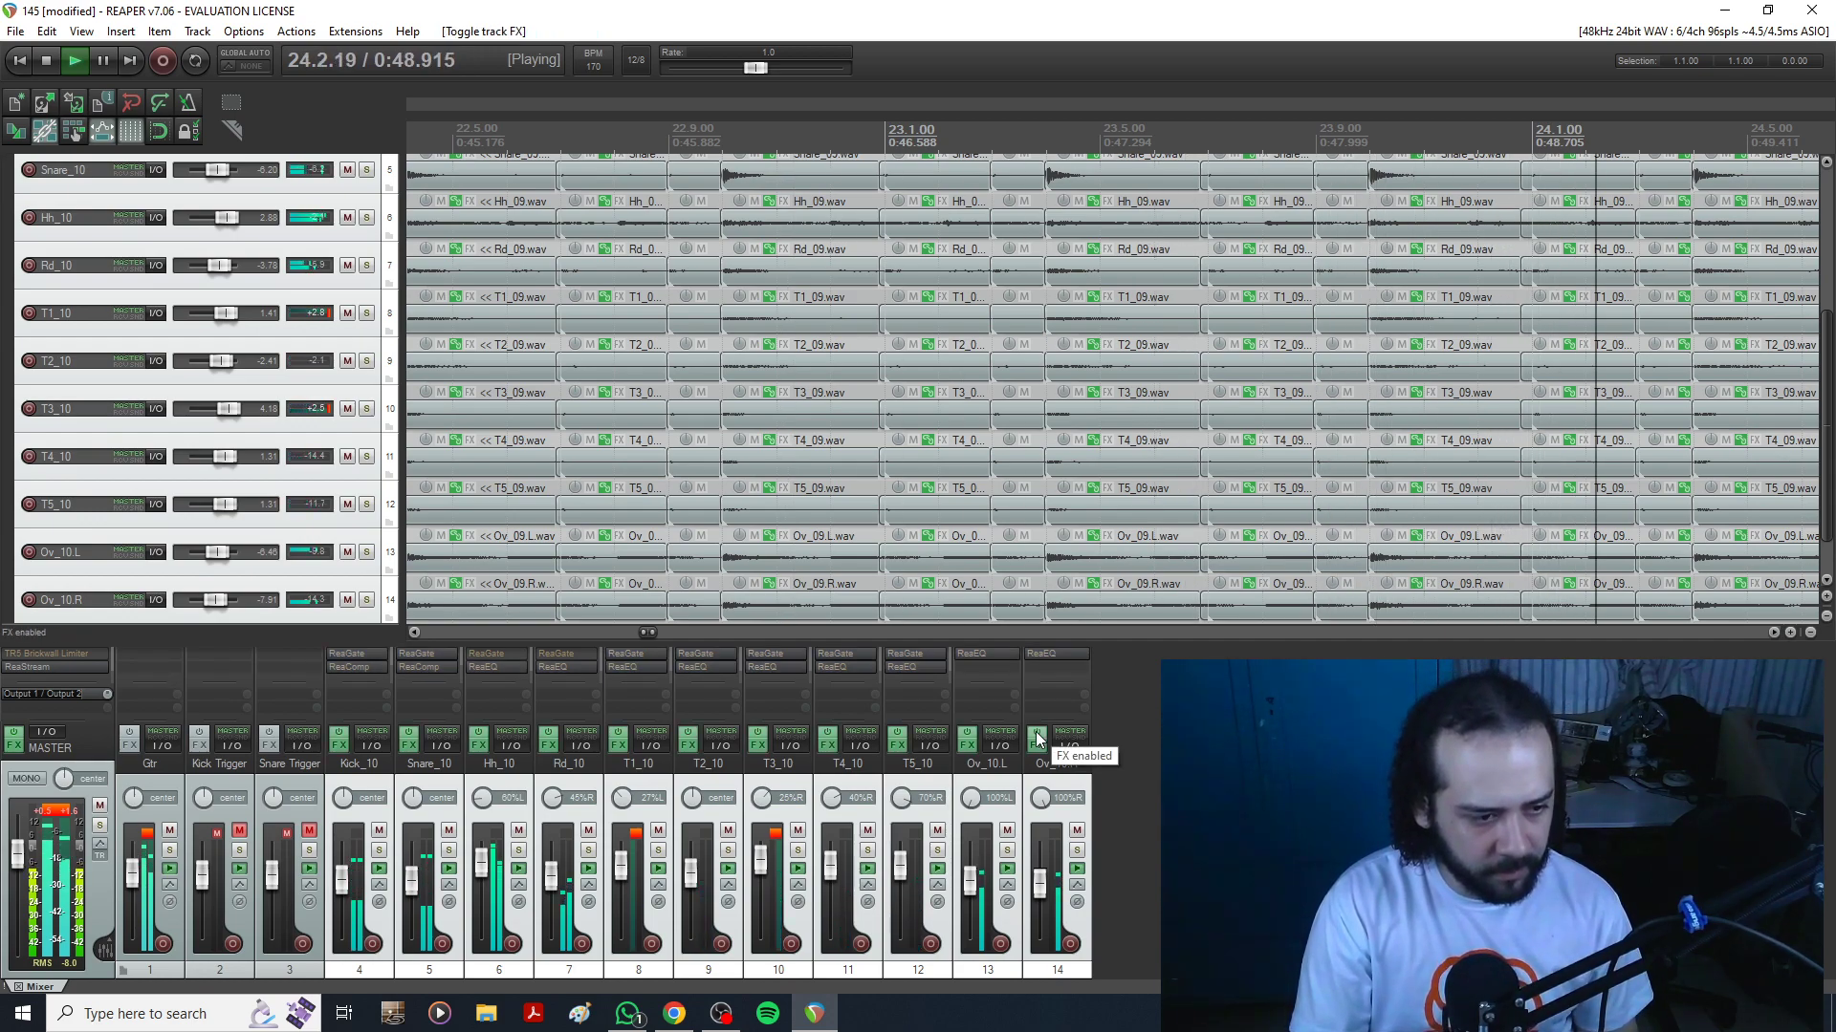
pyautogui.click(1037, 736)
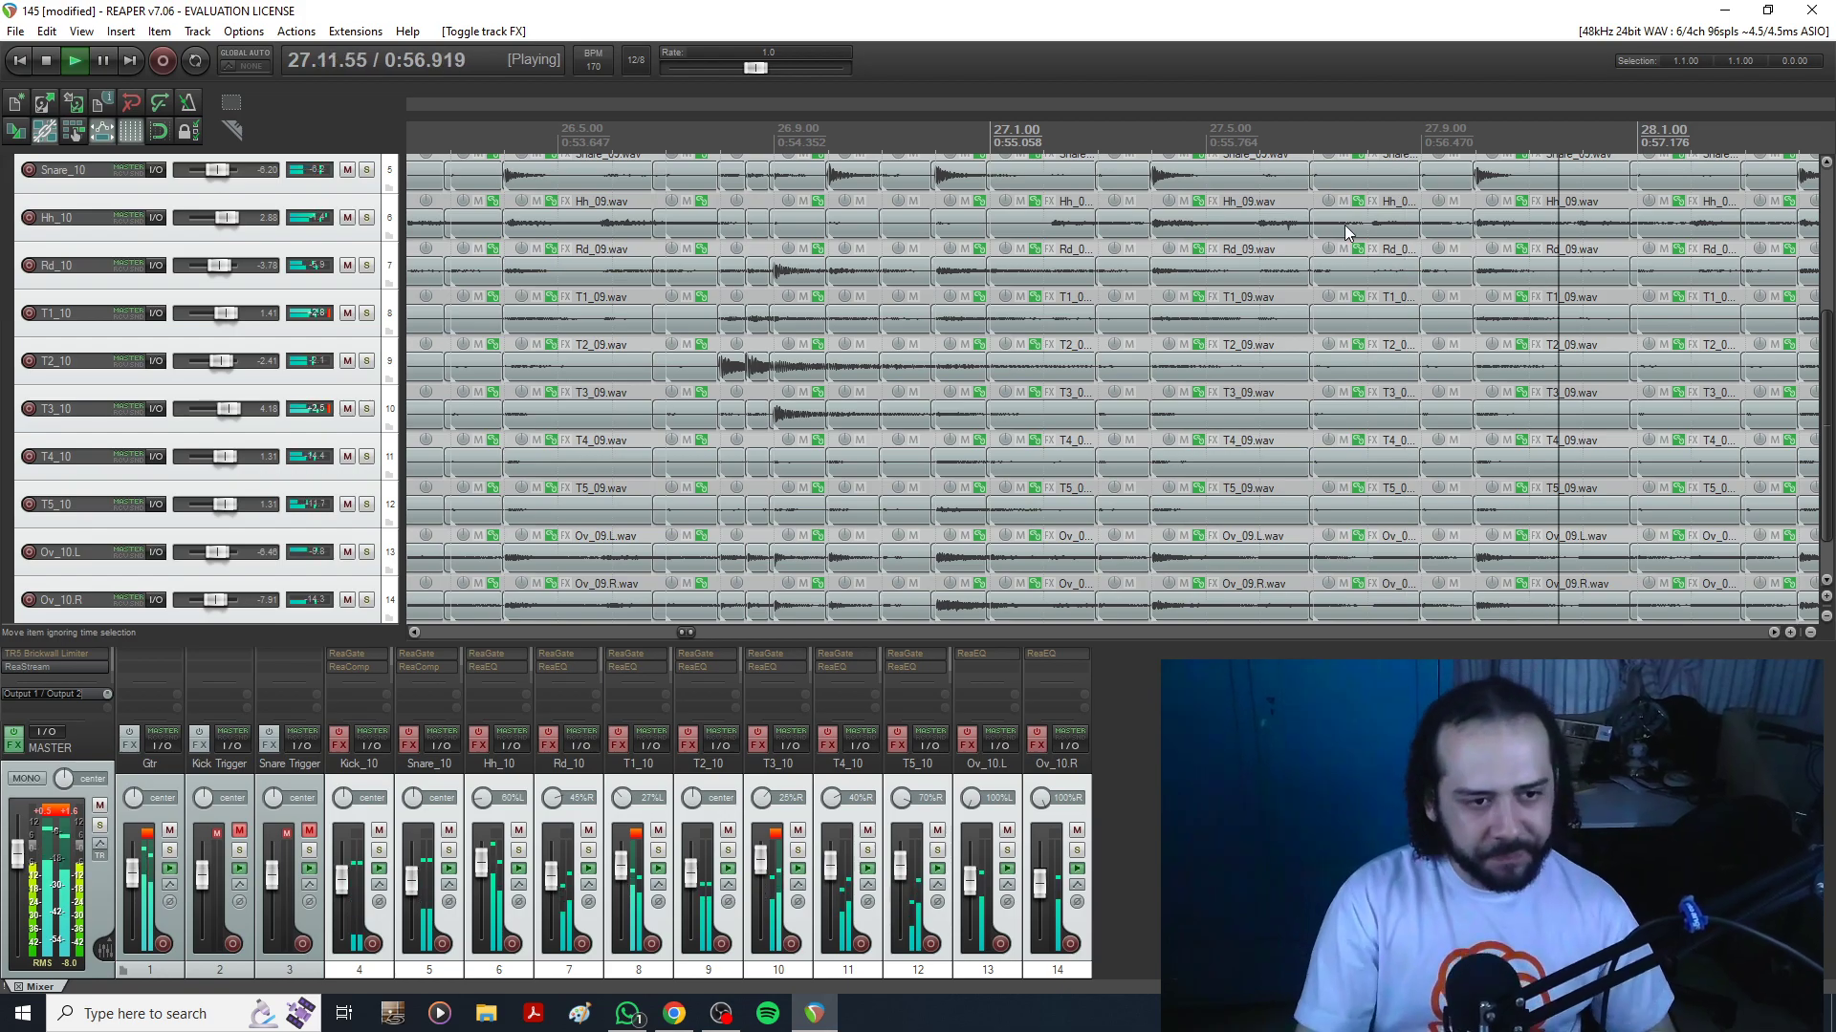
# Listen through the rest of section B, following playback to the tom fill before marker C, and stop playback.
pyautogui.scroll(-5, 1342, 325)
pyautogui.scroll(4, 1408, 367)
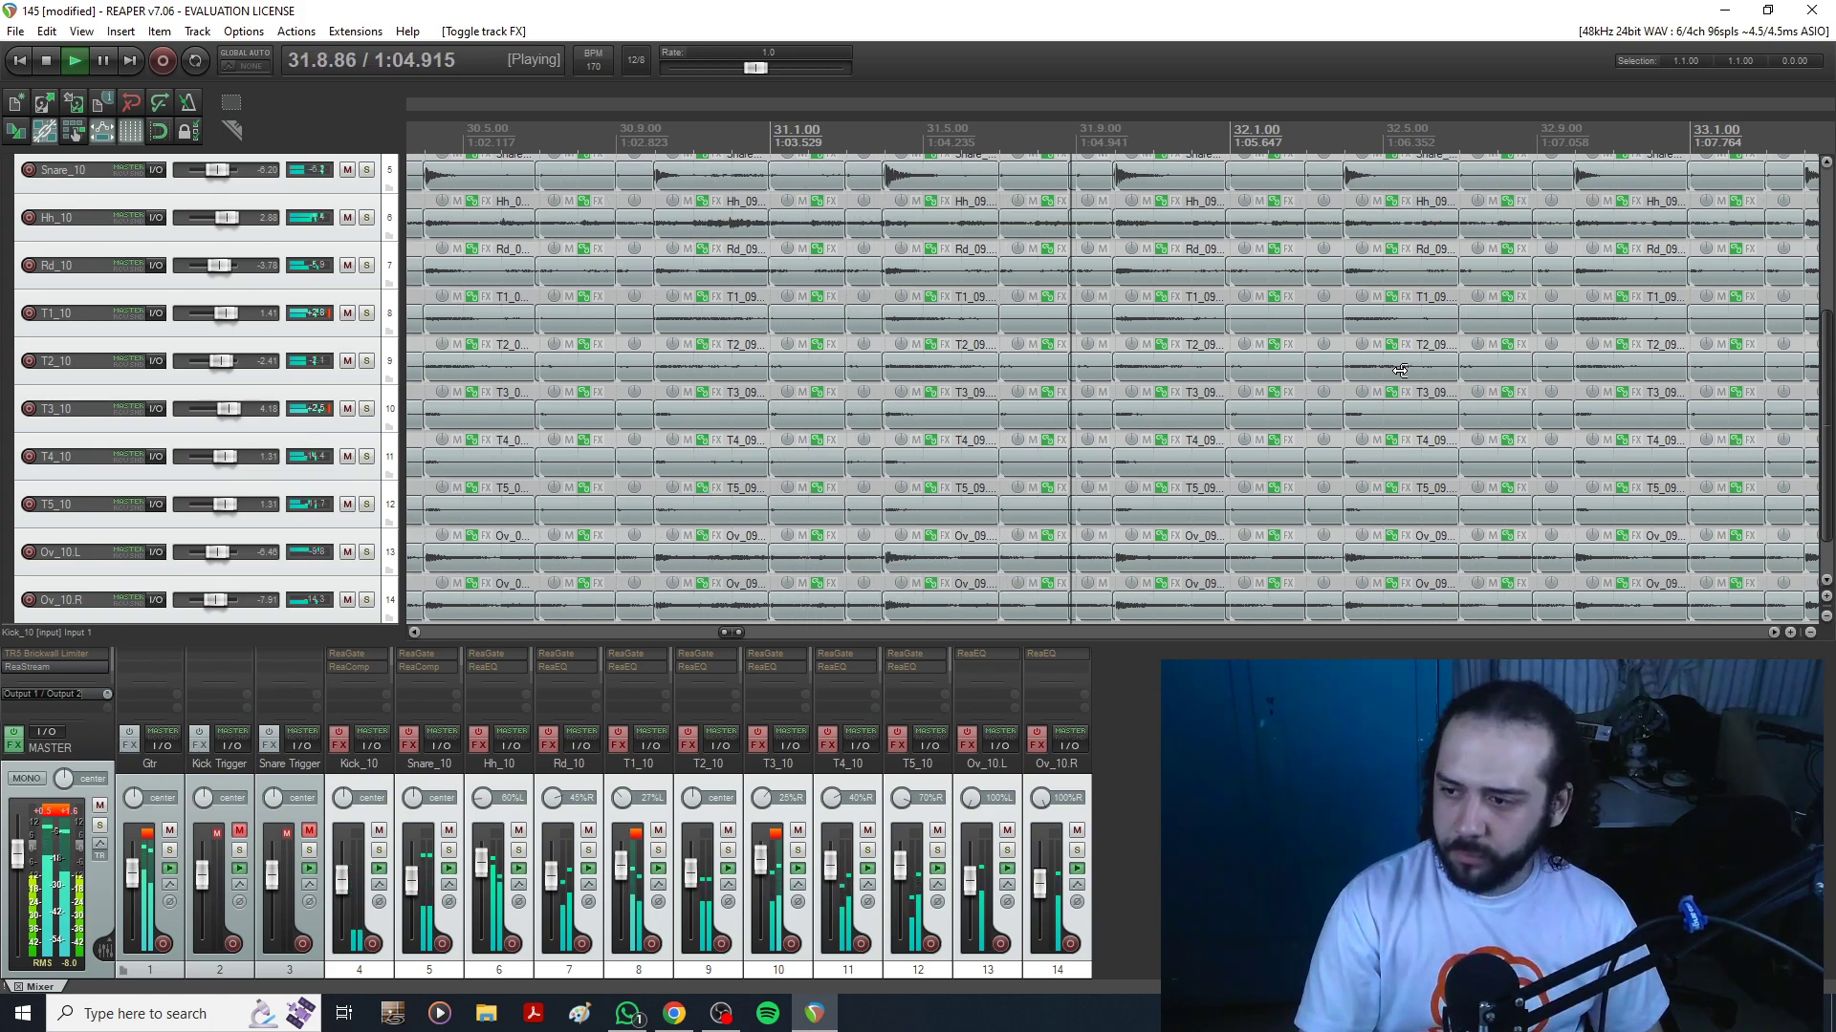
pyautogui.scroll(-2, 1373, 374)
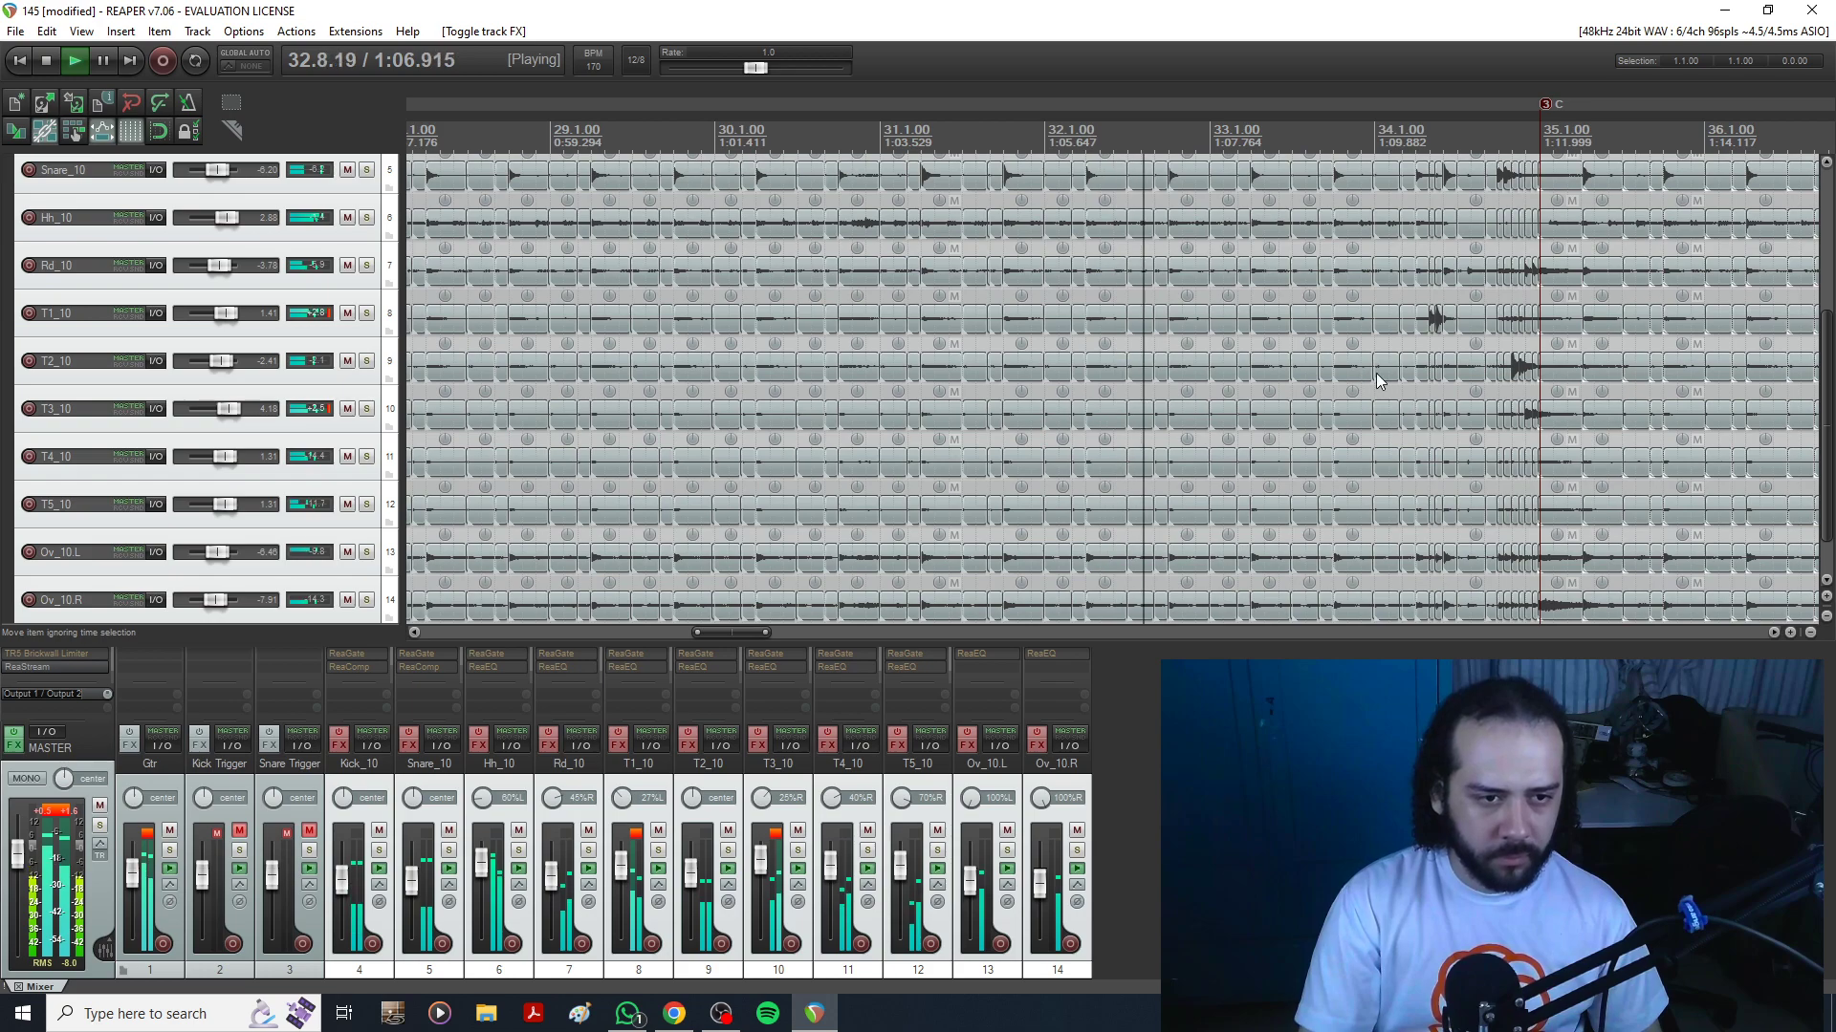
pyautogui.scroll(2, 1375, 374)
pyautogui.moveTo(731, 633); pyautogui.dragTo(754, 634)
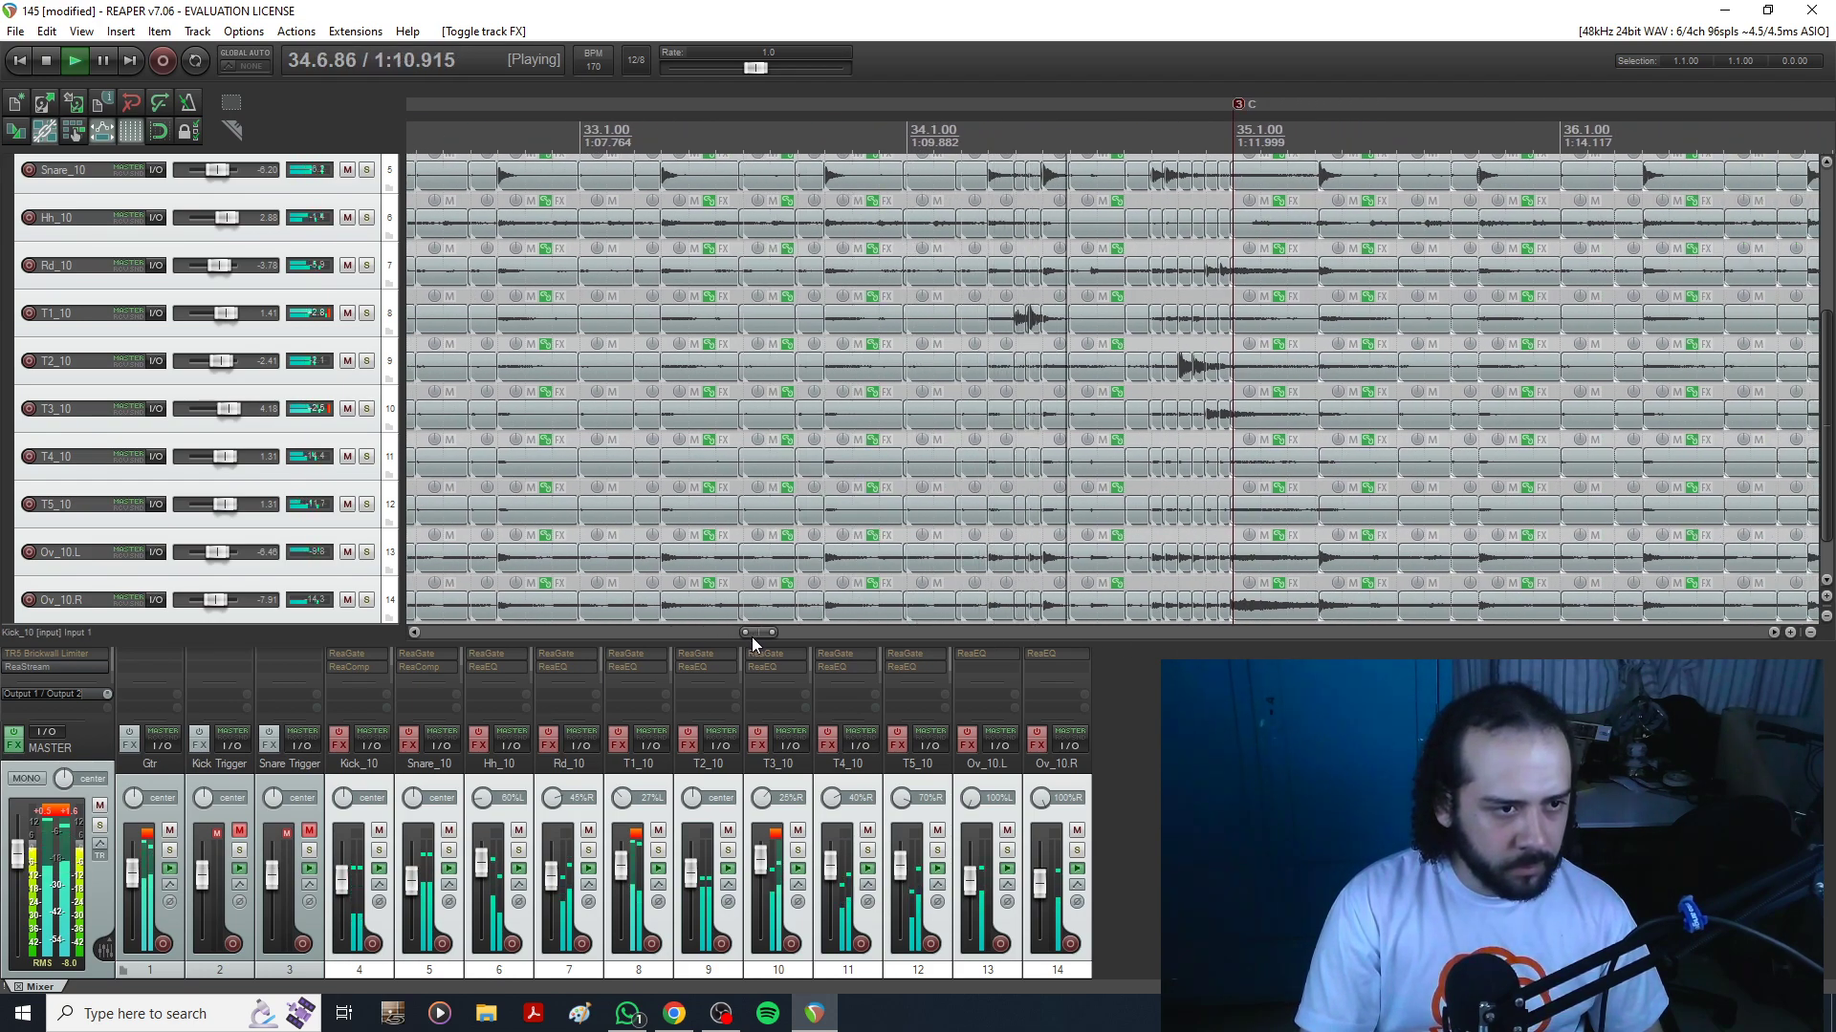
pyautogui.press('space')
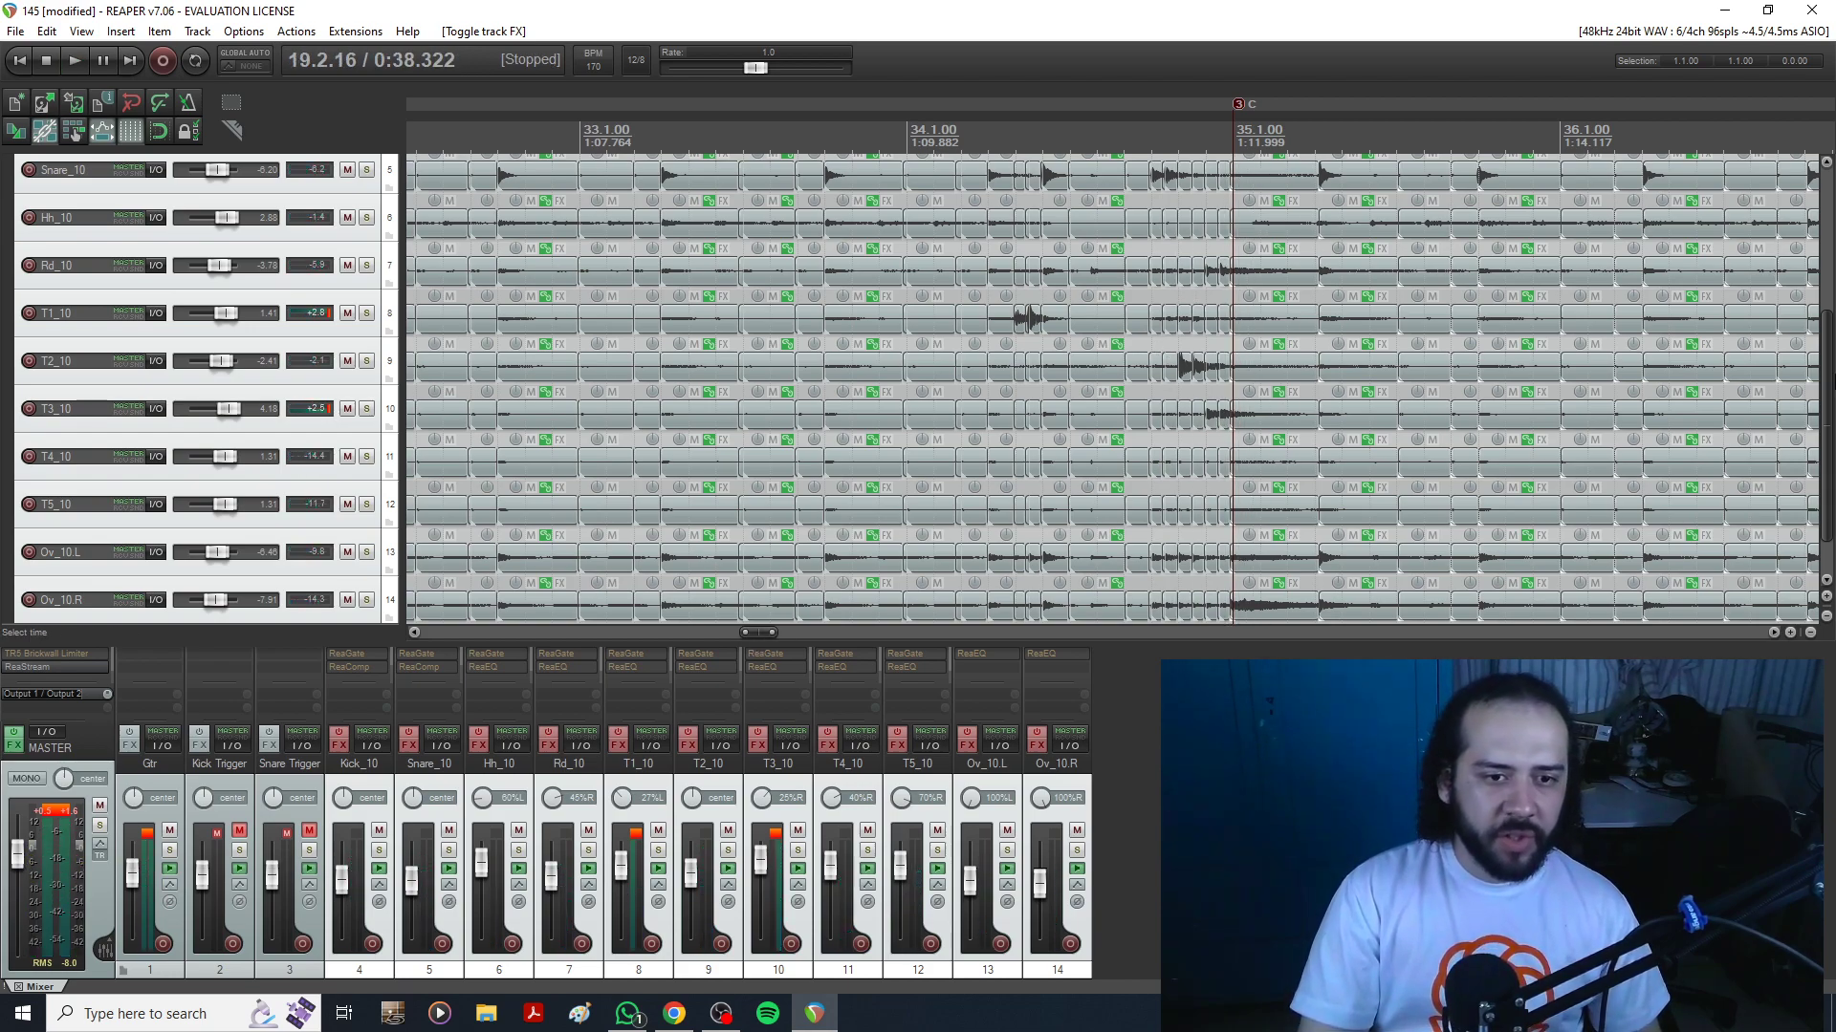
# Return to the song's start and unmute the Kick Trigger and Snare Trigger tracks.
pyautogui.moveTo(1825, 379)
pyautogui.mouseDown()
pyautogui.moveTo(1826, 250)
pyautogui.moveTo(1819, 354)
pyautogui.mouseUp()
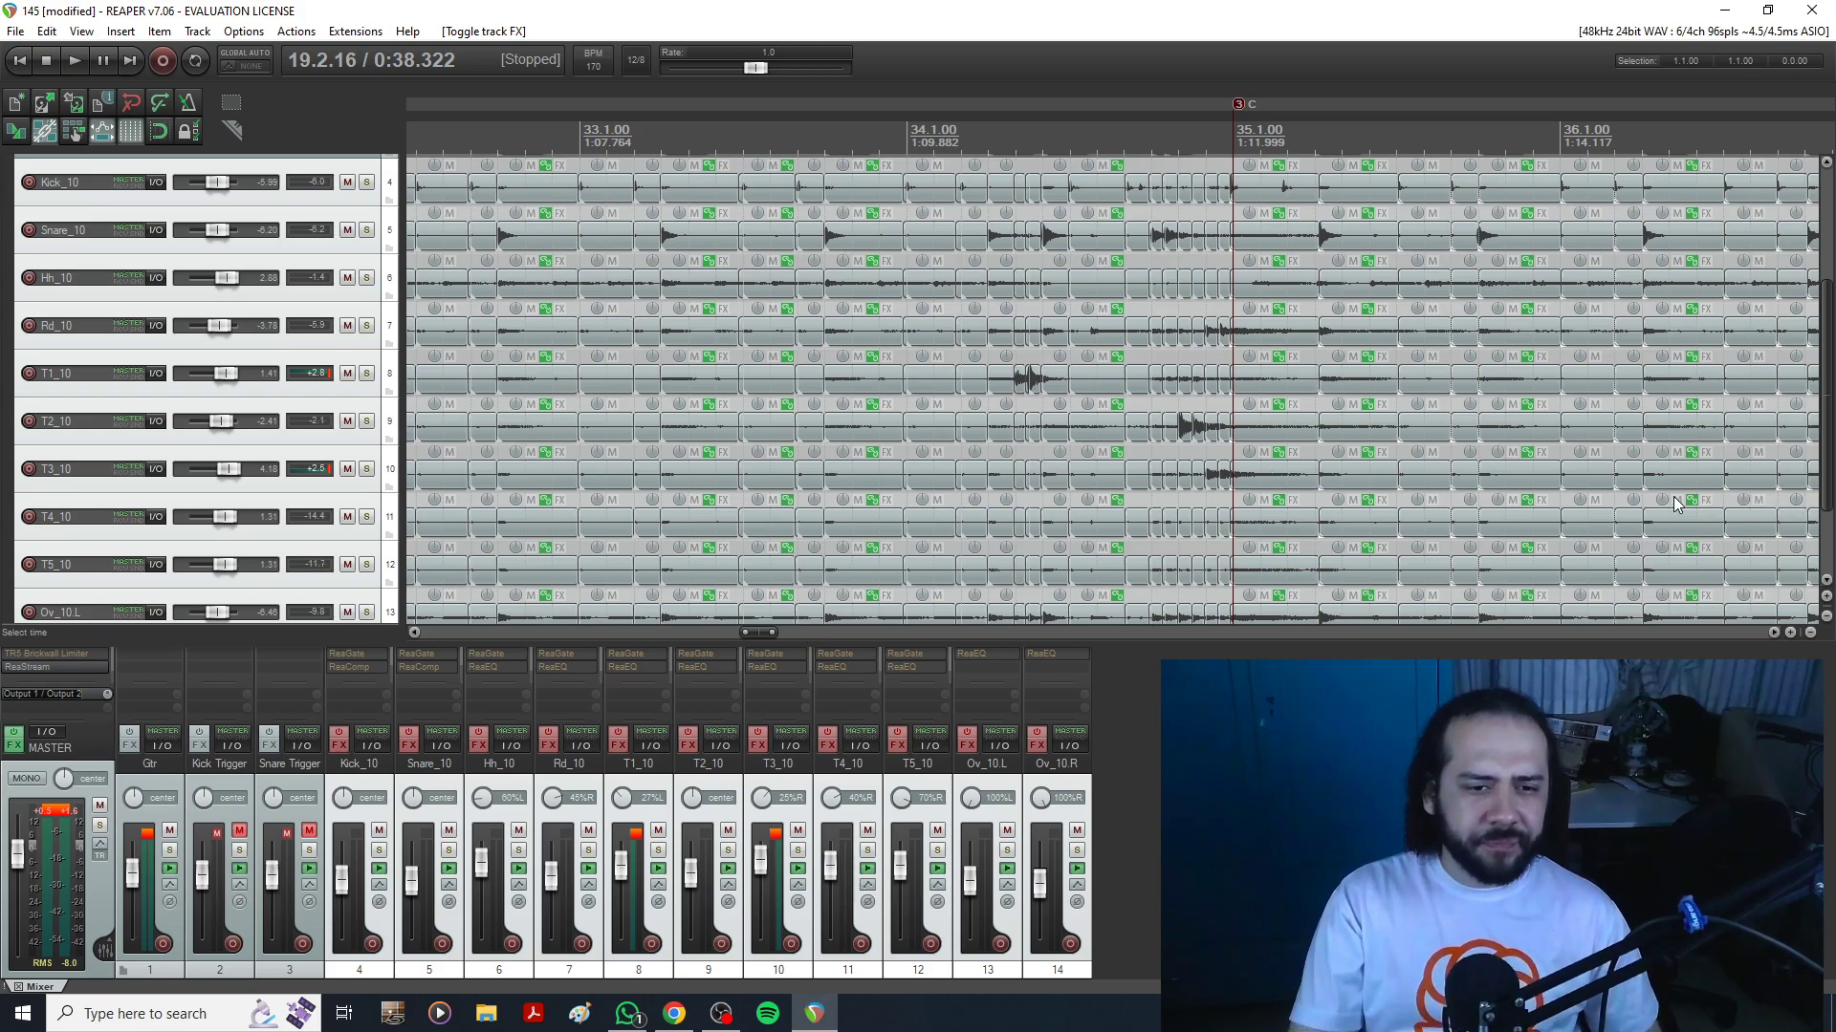
pyautogui.moveTo(761, 633); pyautogui.dragTo(444, 631)
pyautogui.scroll(2, 389, 580)
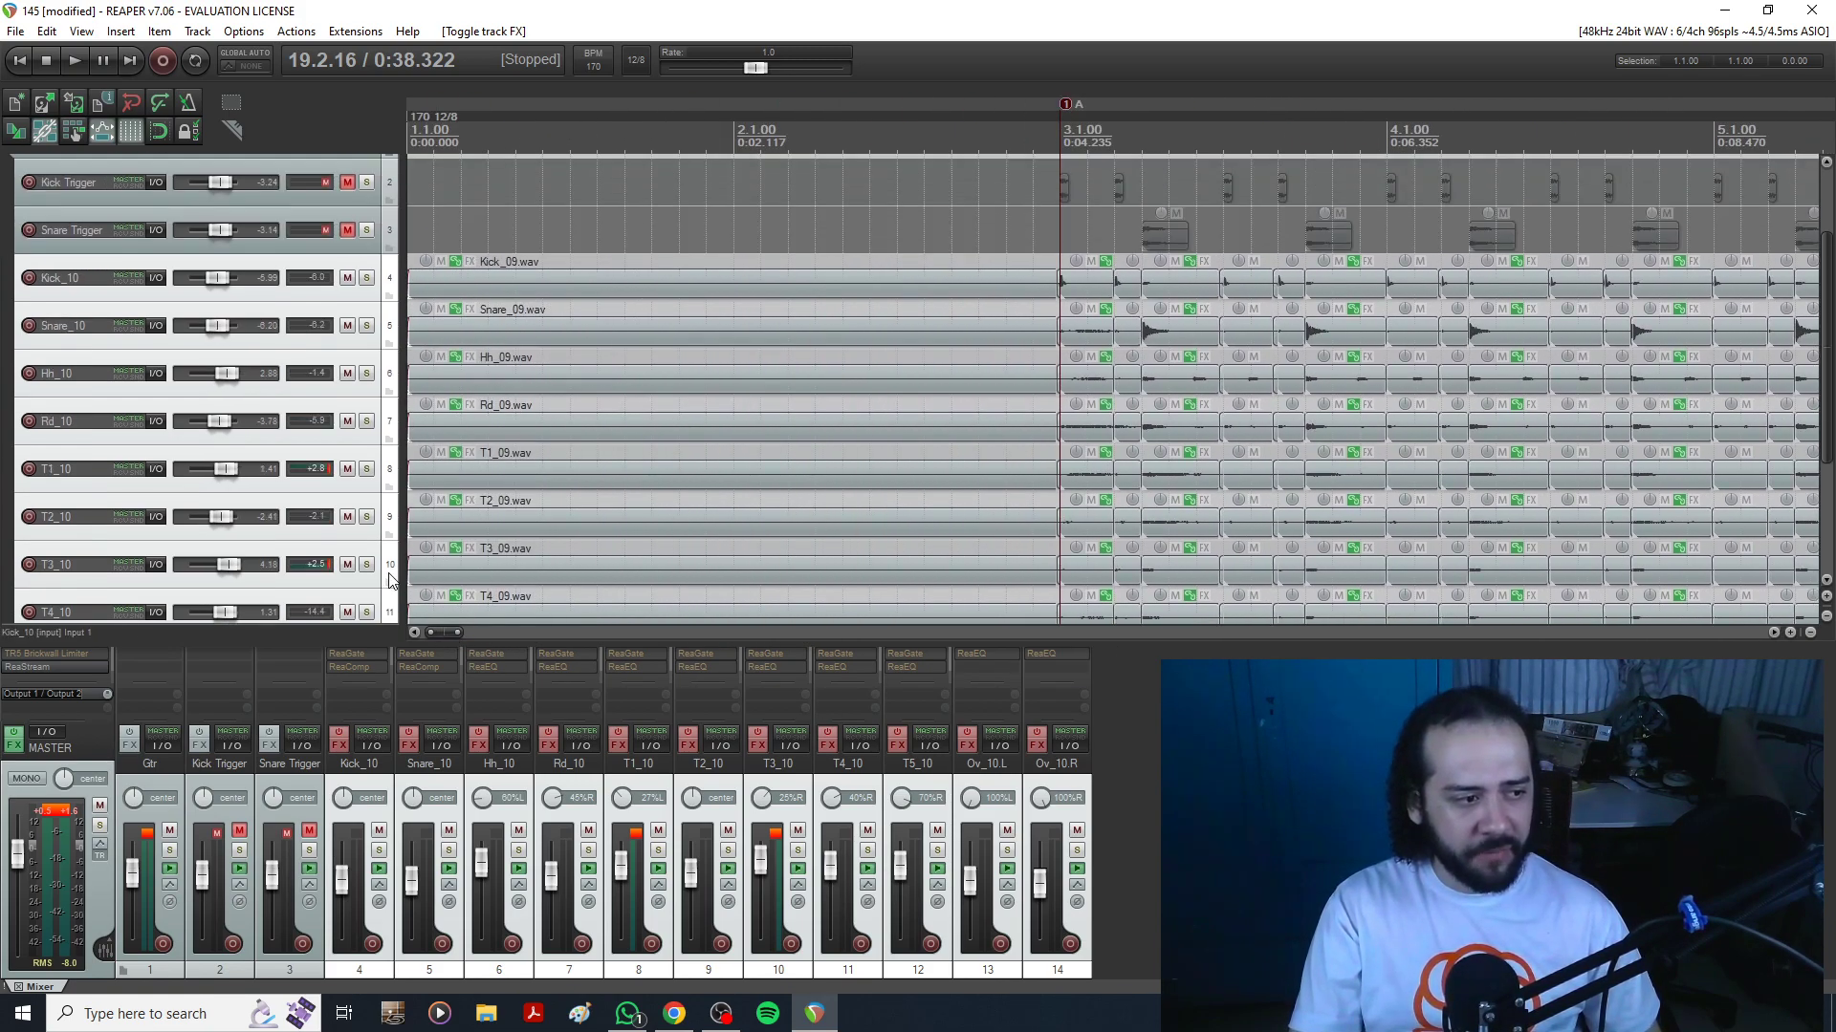
pyautogui.scroll(3, 389, 581)
pyautogui.click(346, 301)
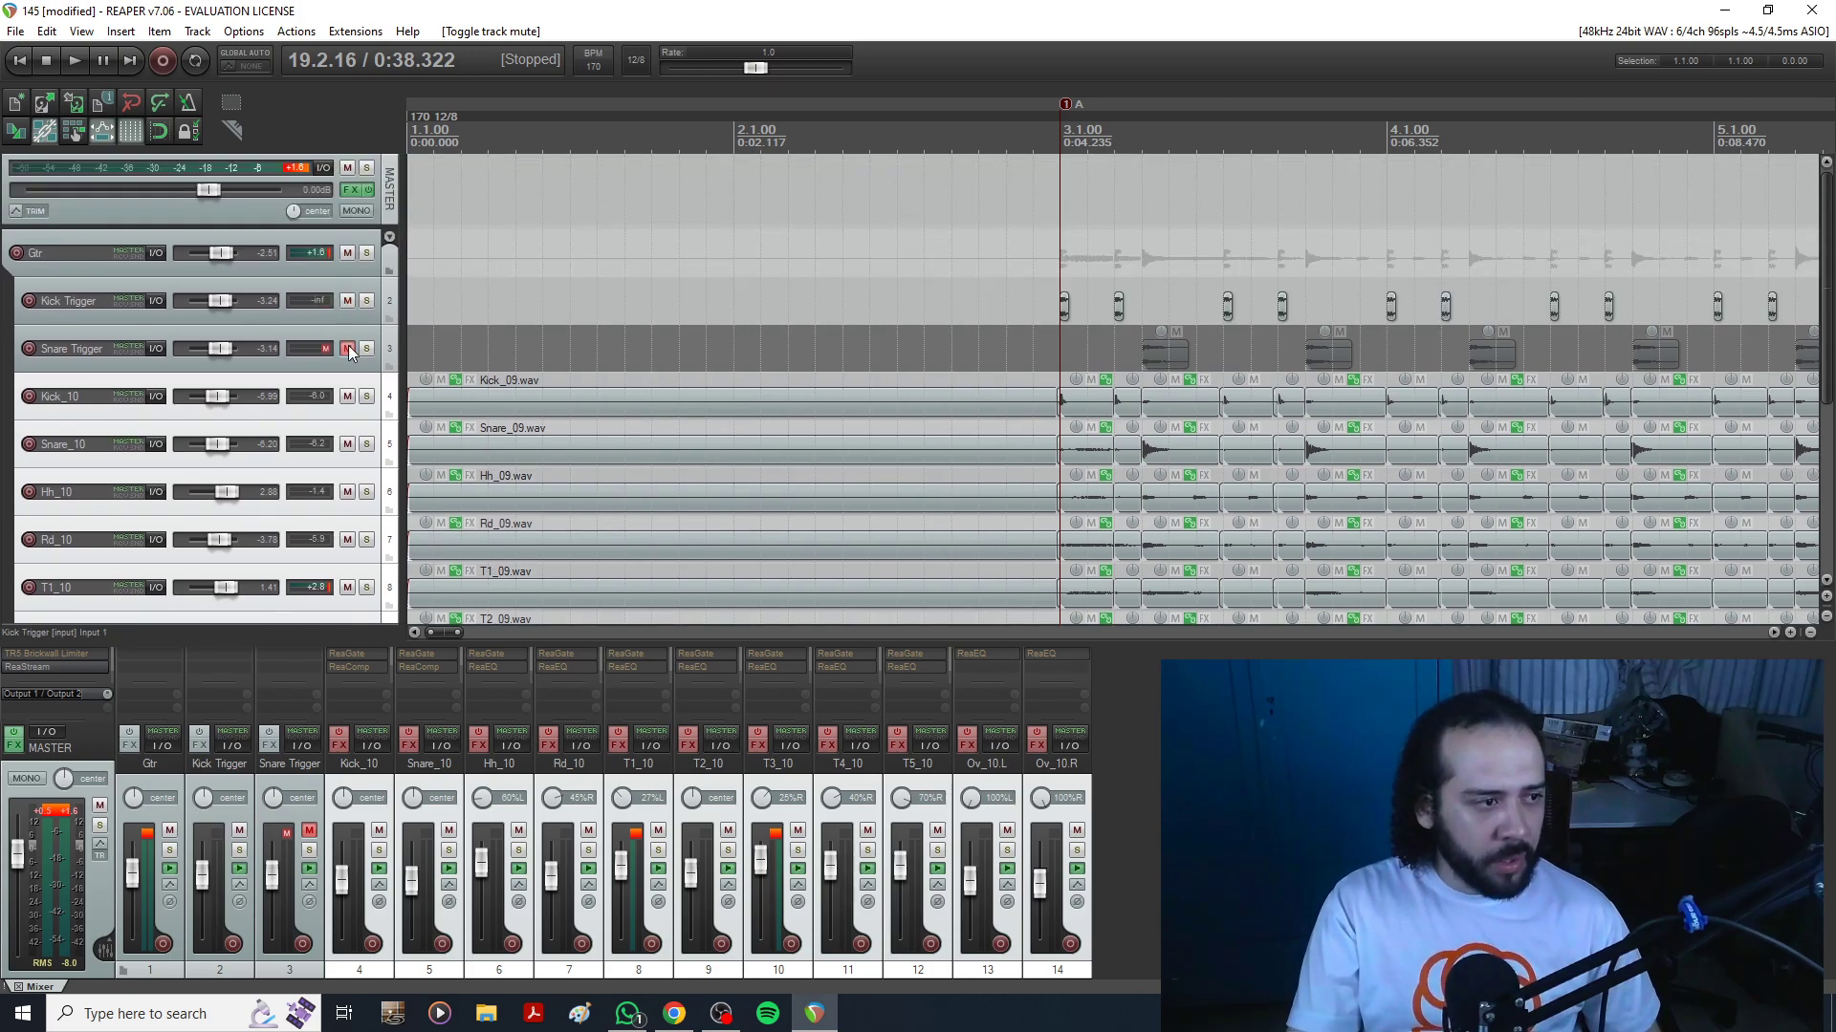
pyautogui.click(348, 348)
# Examine the trigger samples against the drum slices across the whole song and closely around marker A.
pyautogui.scroll(-8, 1001, 316)
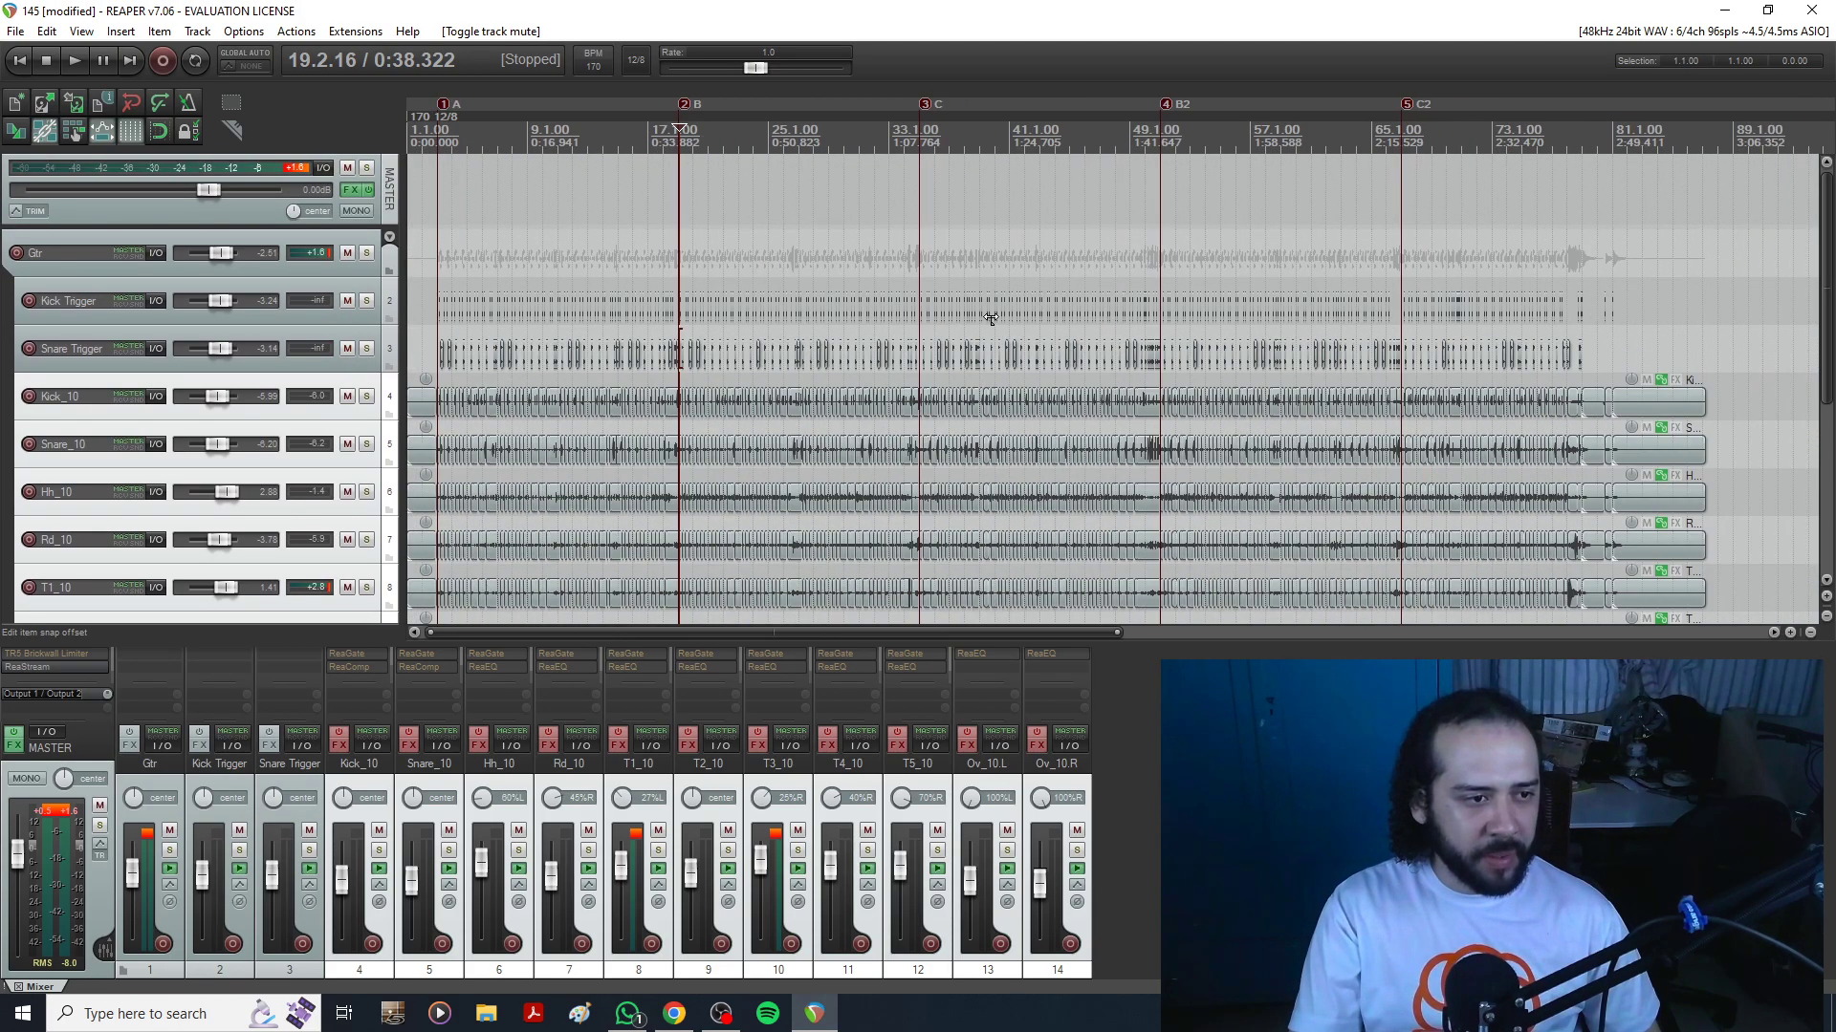
pyautogui.click(514, 238)
pyautogui.scroll(6, 514, 238)
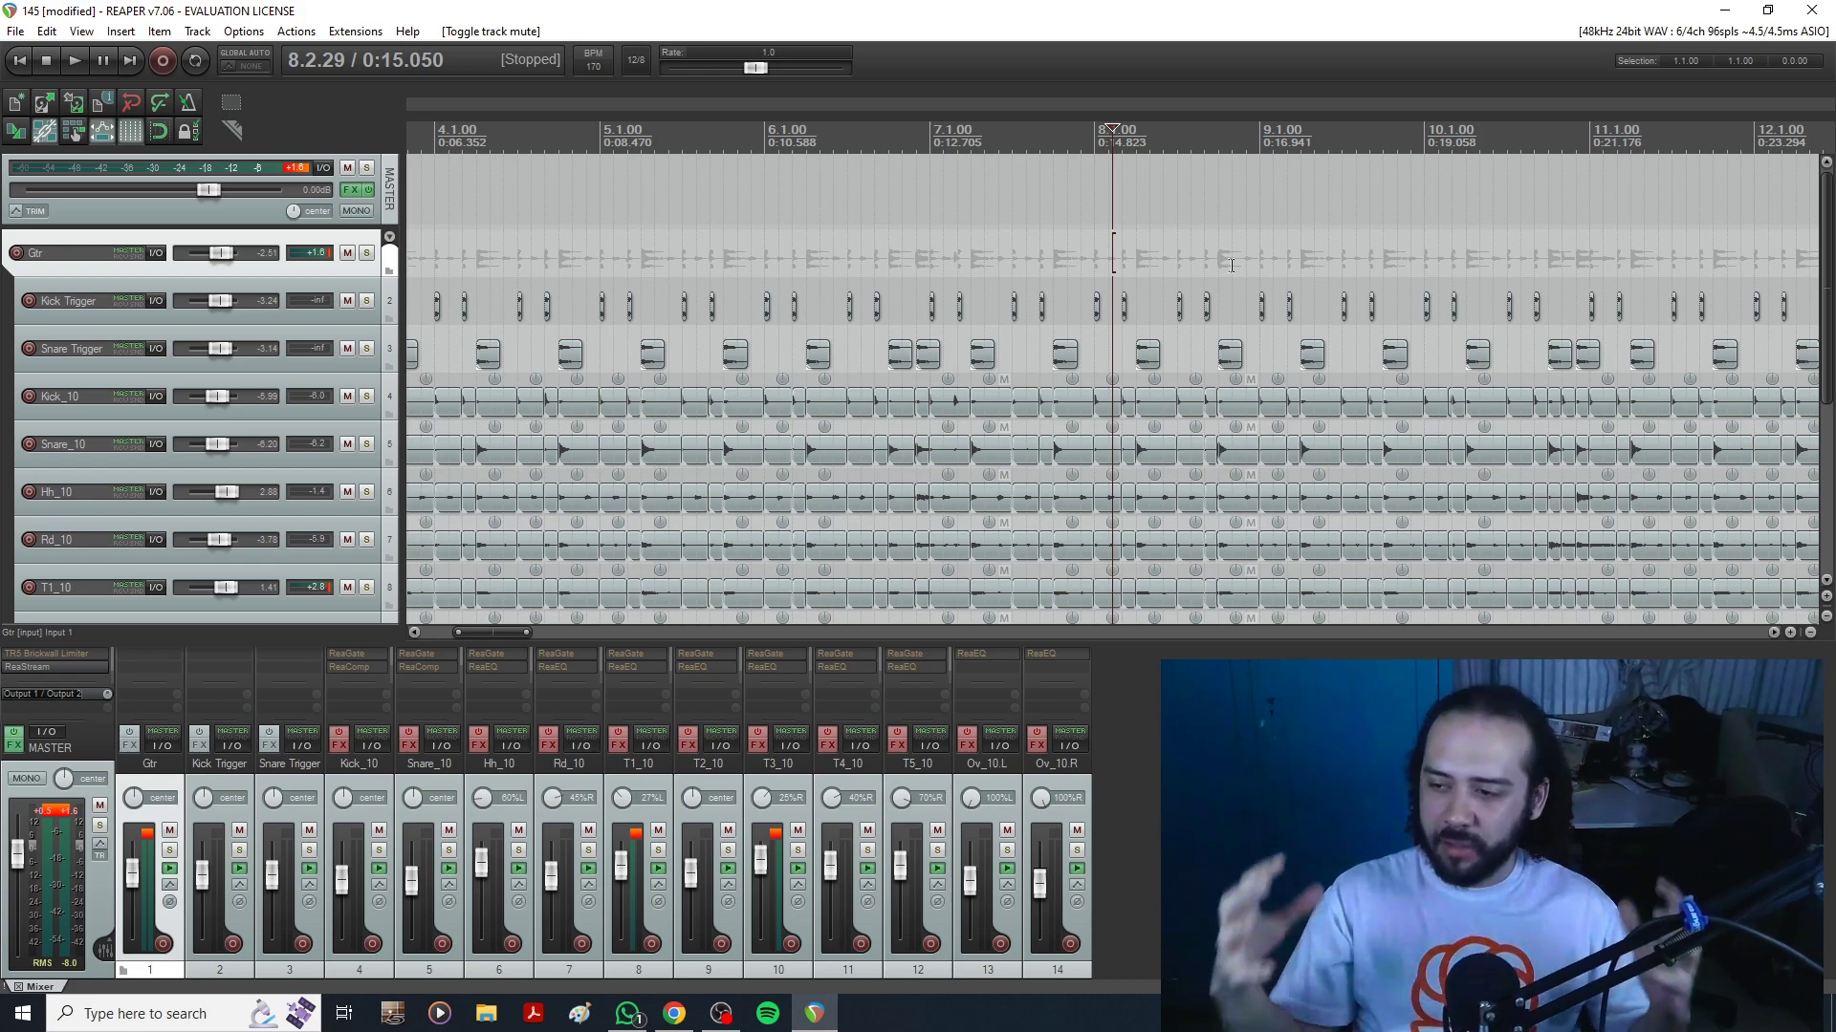
pyautogui.scroll(-5, 998, 314)
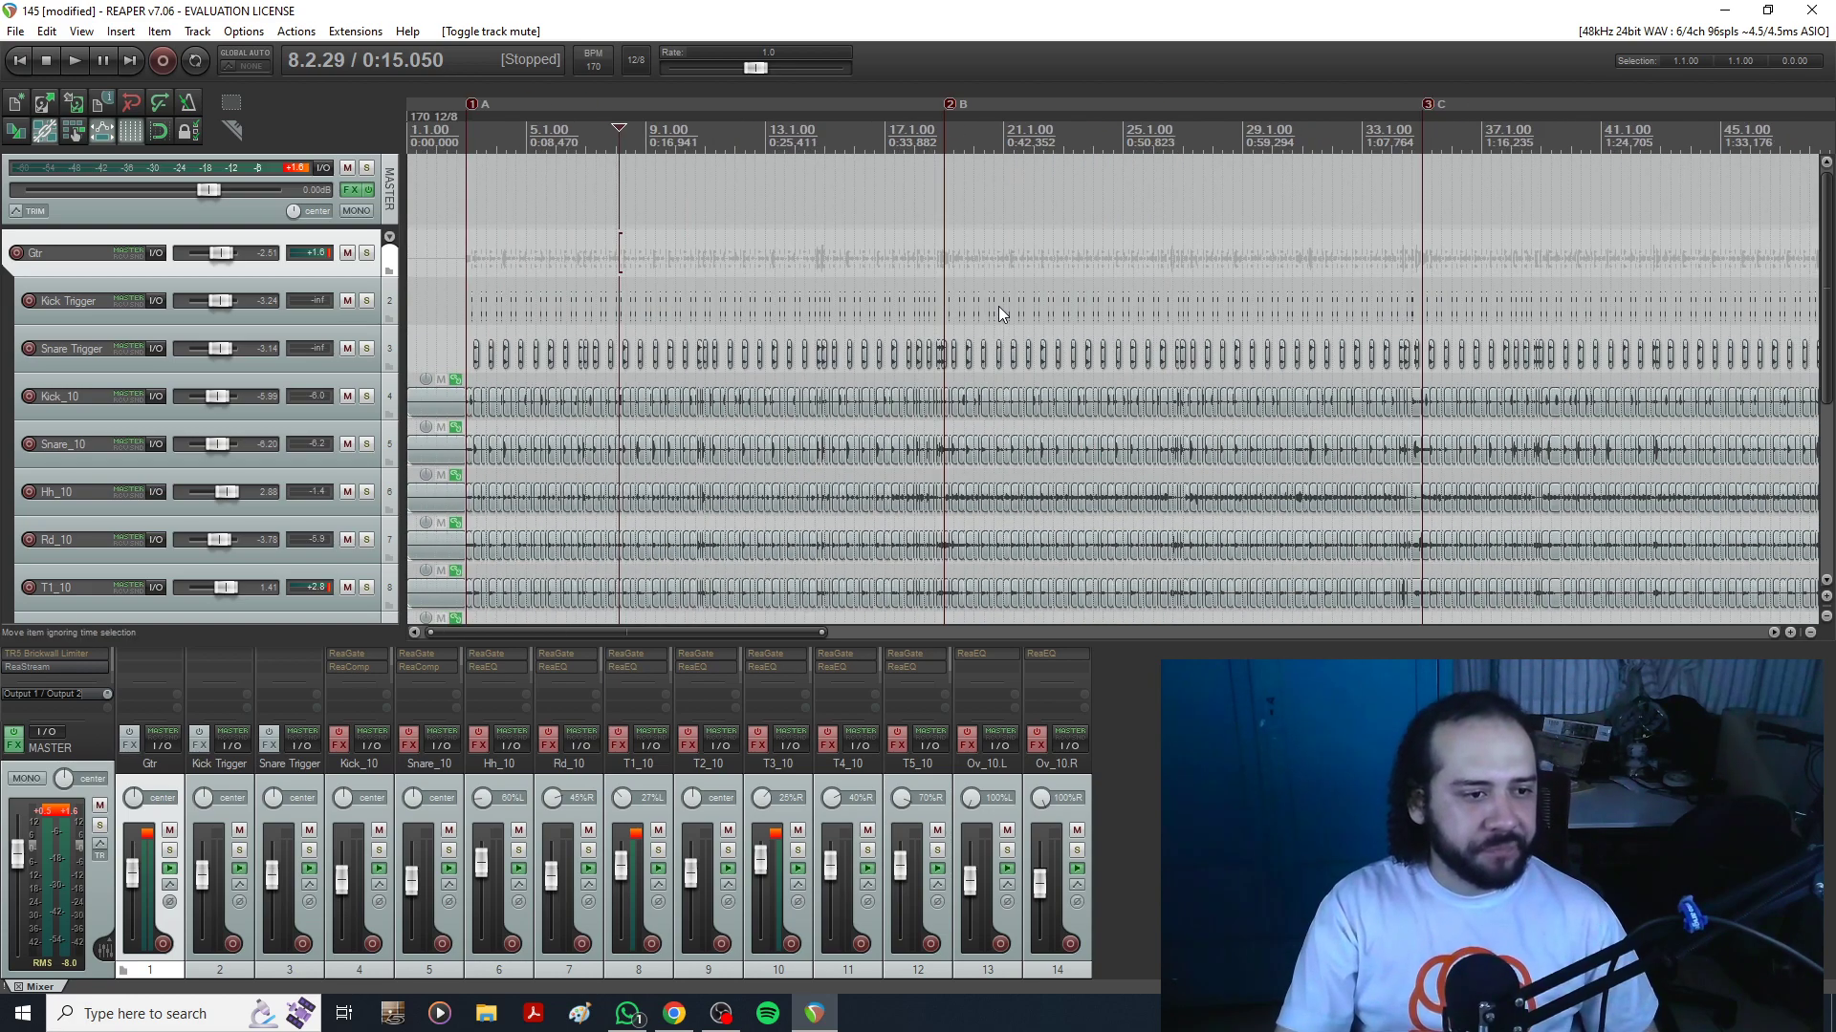
pyautogui.scroll(6, 461, 252)
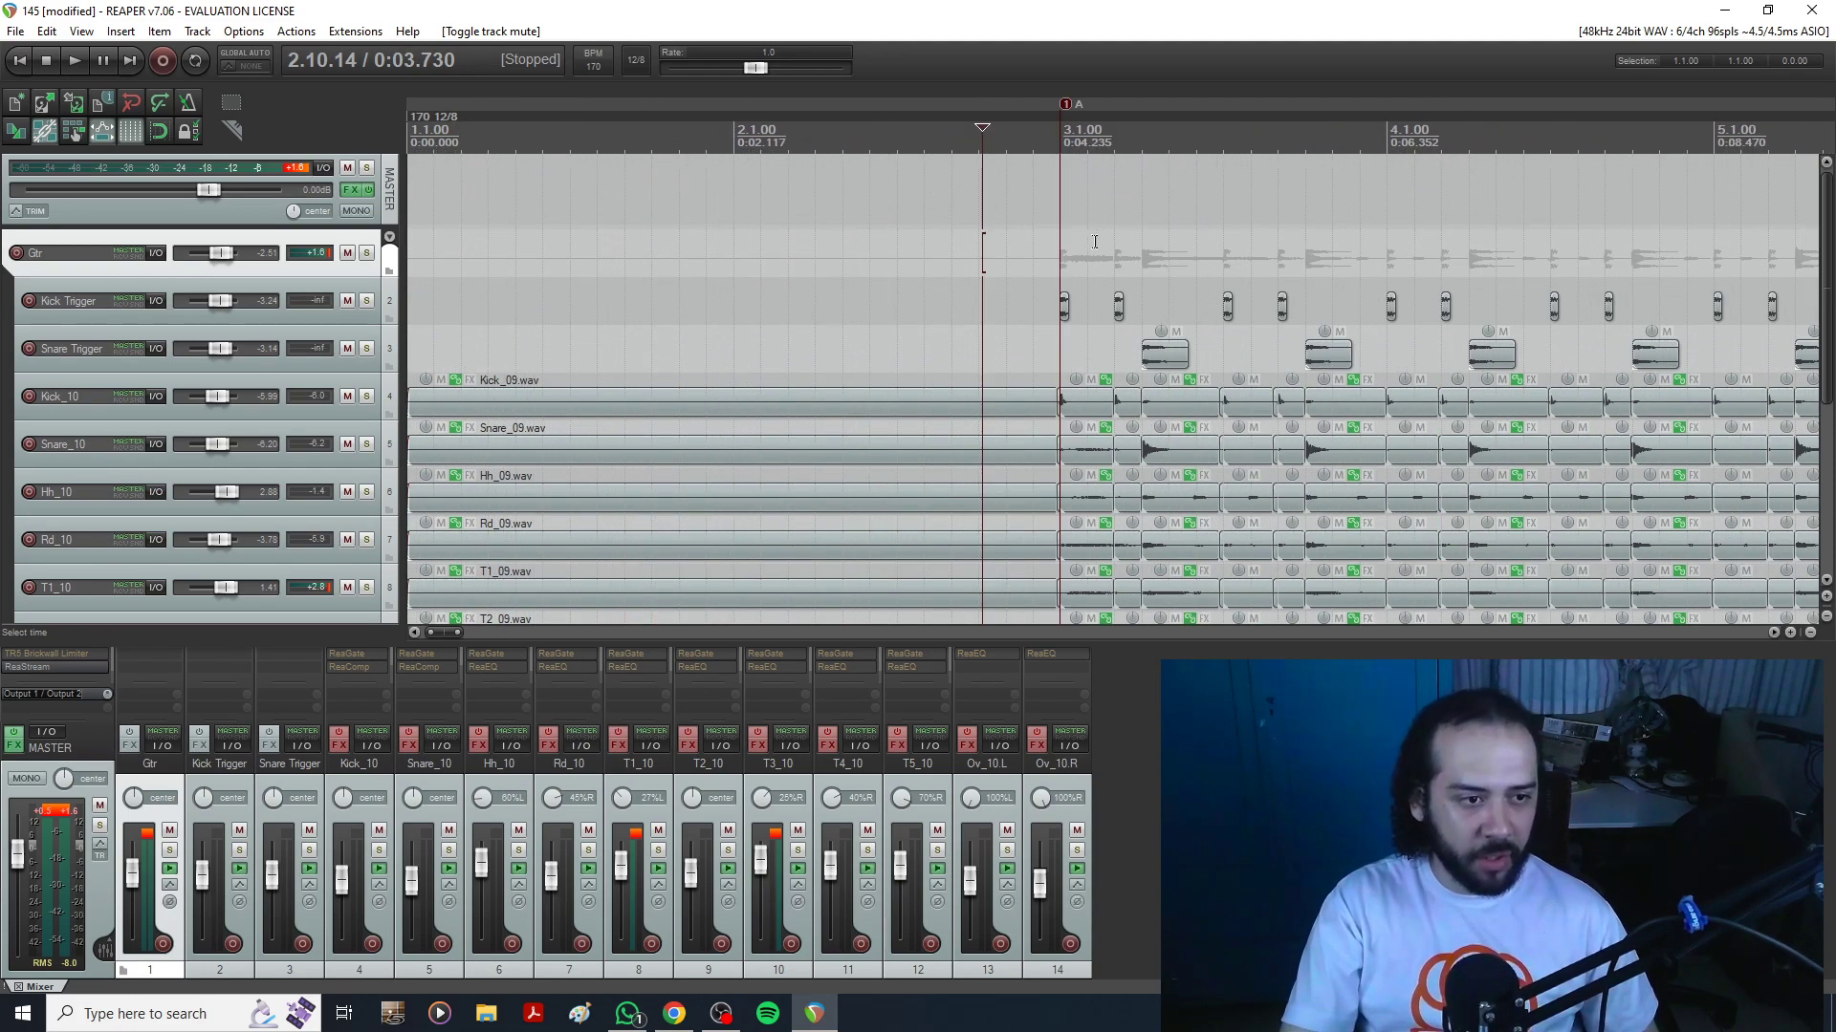
pyautogui.scroll(2, 1288, 295)
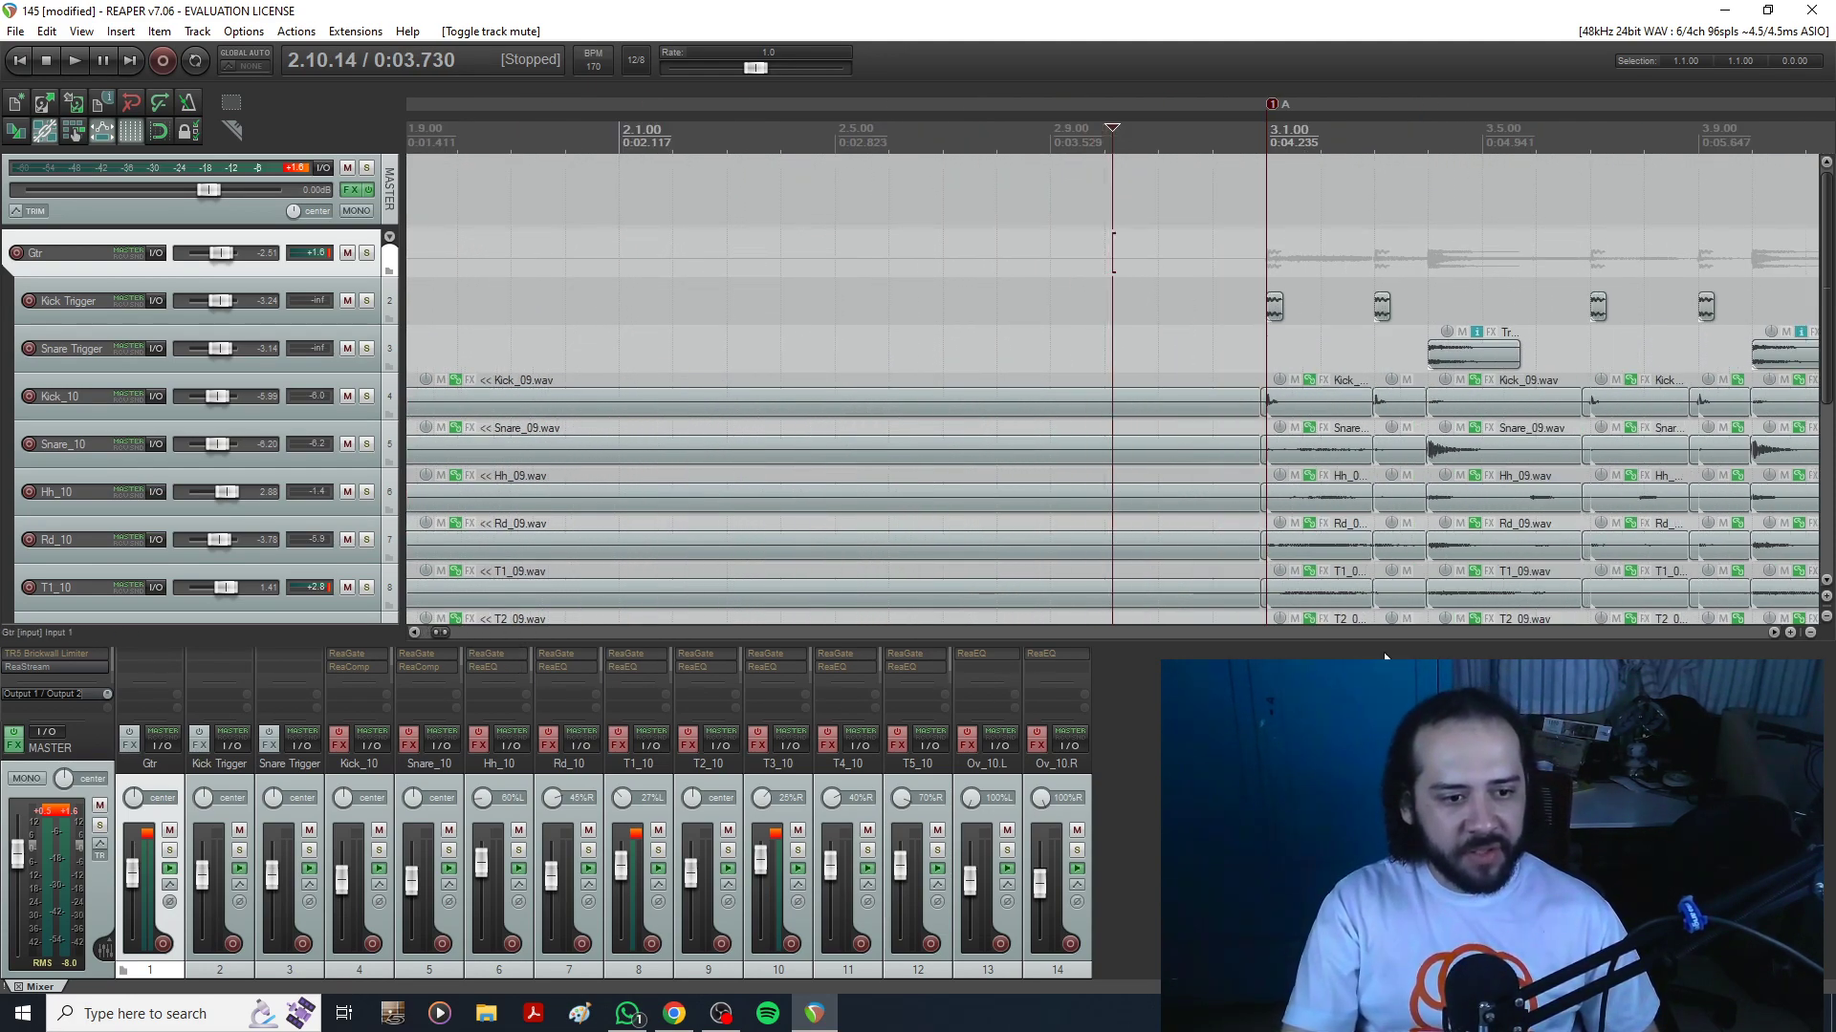
pyautogui.click(1772, 633)
pyautogui.click(1772, 633)
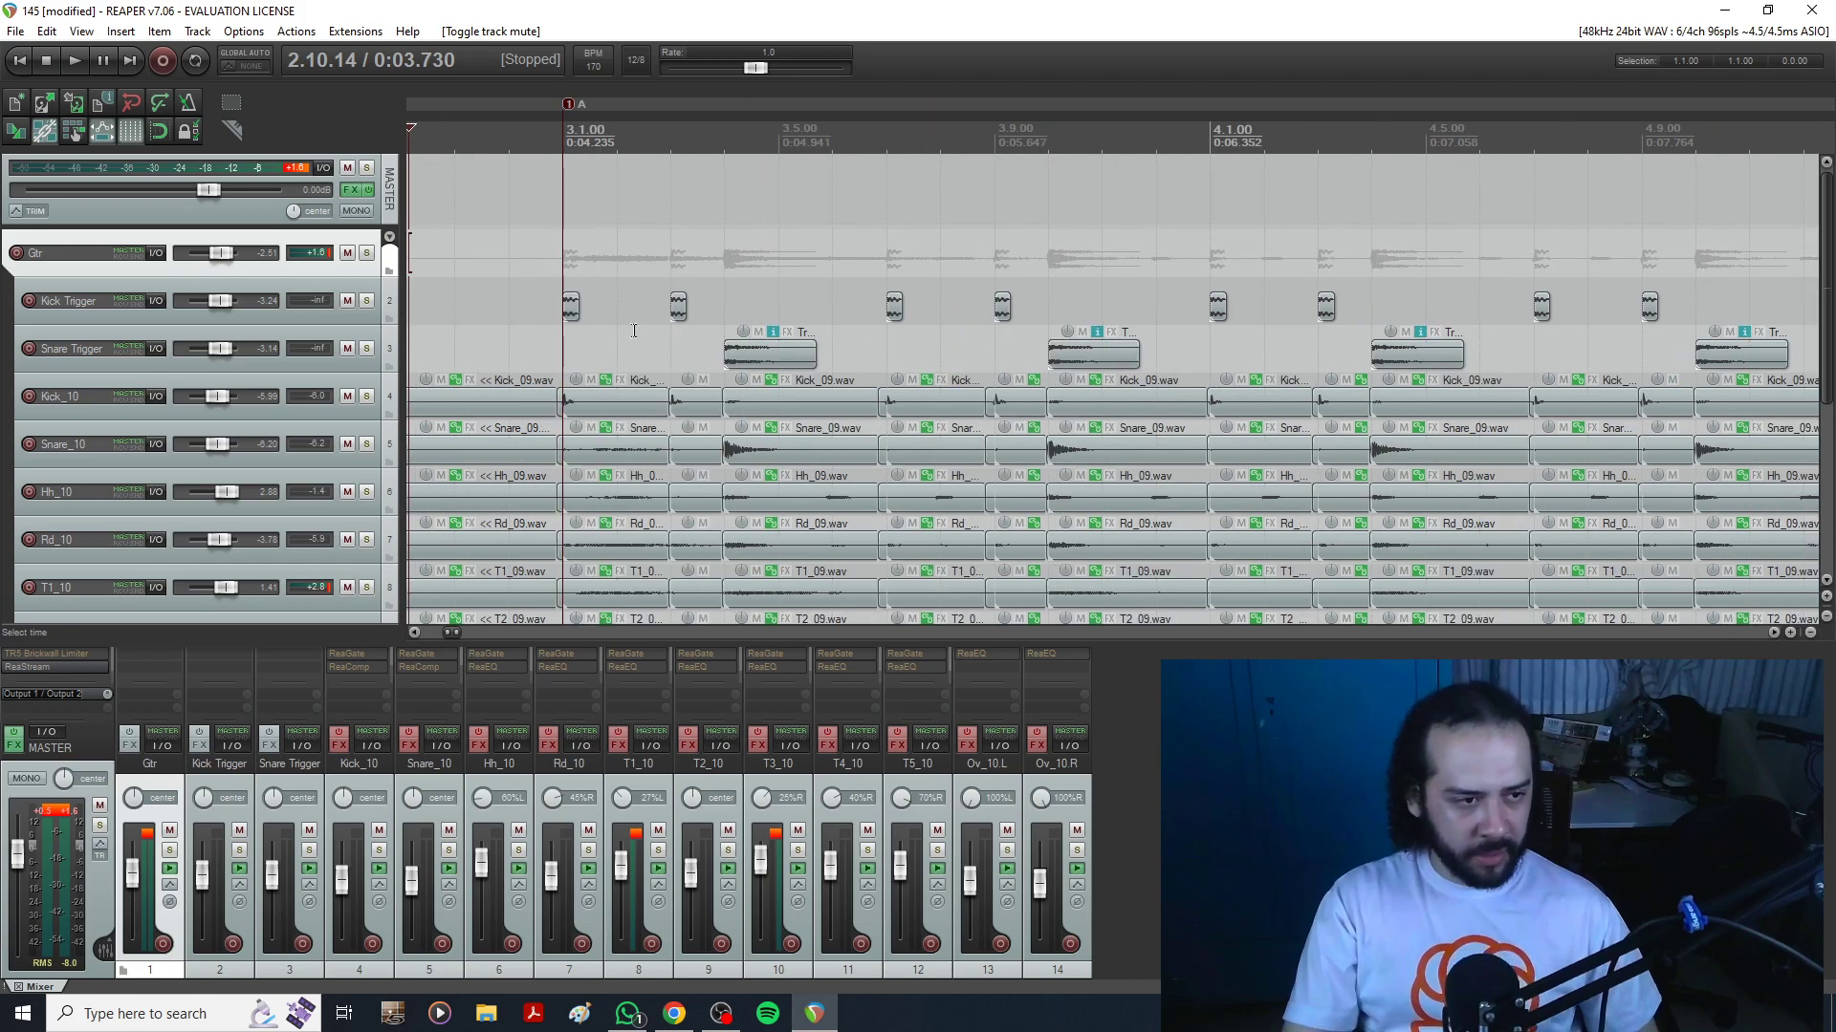
# Select in turn the first two Kick Trigger samples and the first Snare Trigger sample after marker A.
pyautogui.click(572, 311)
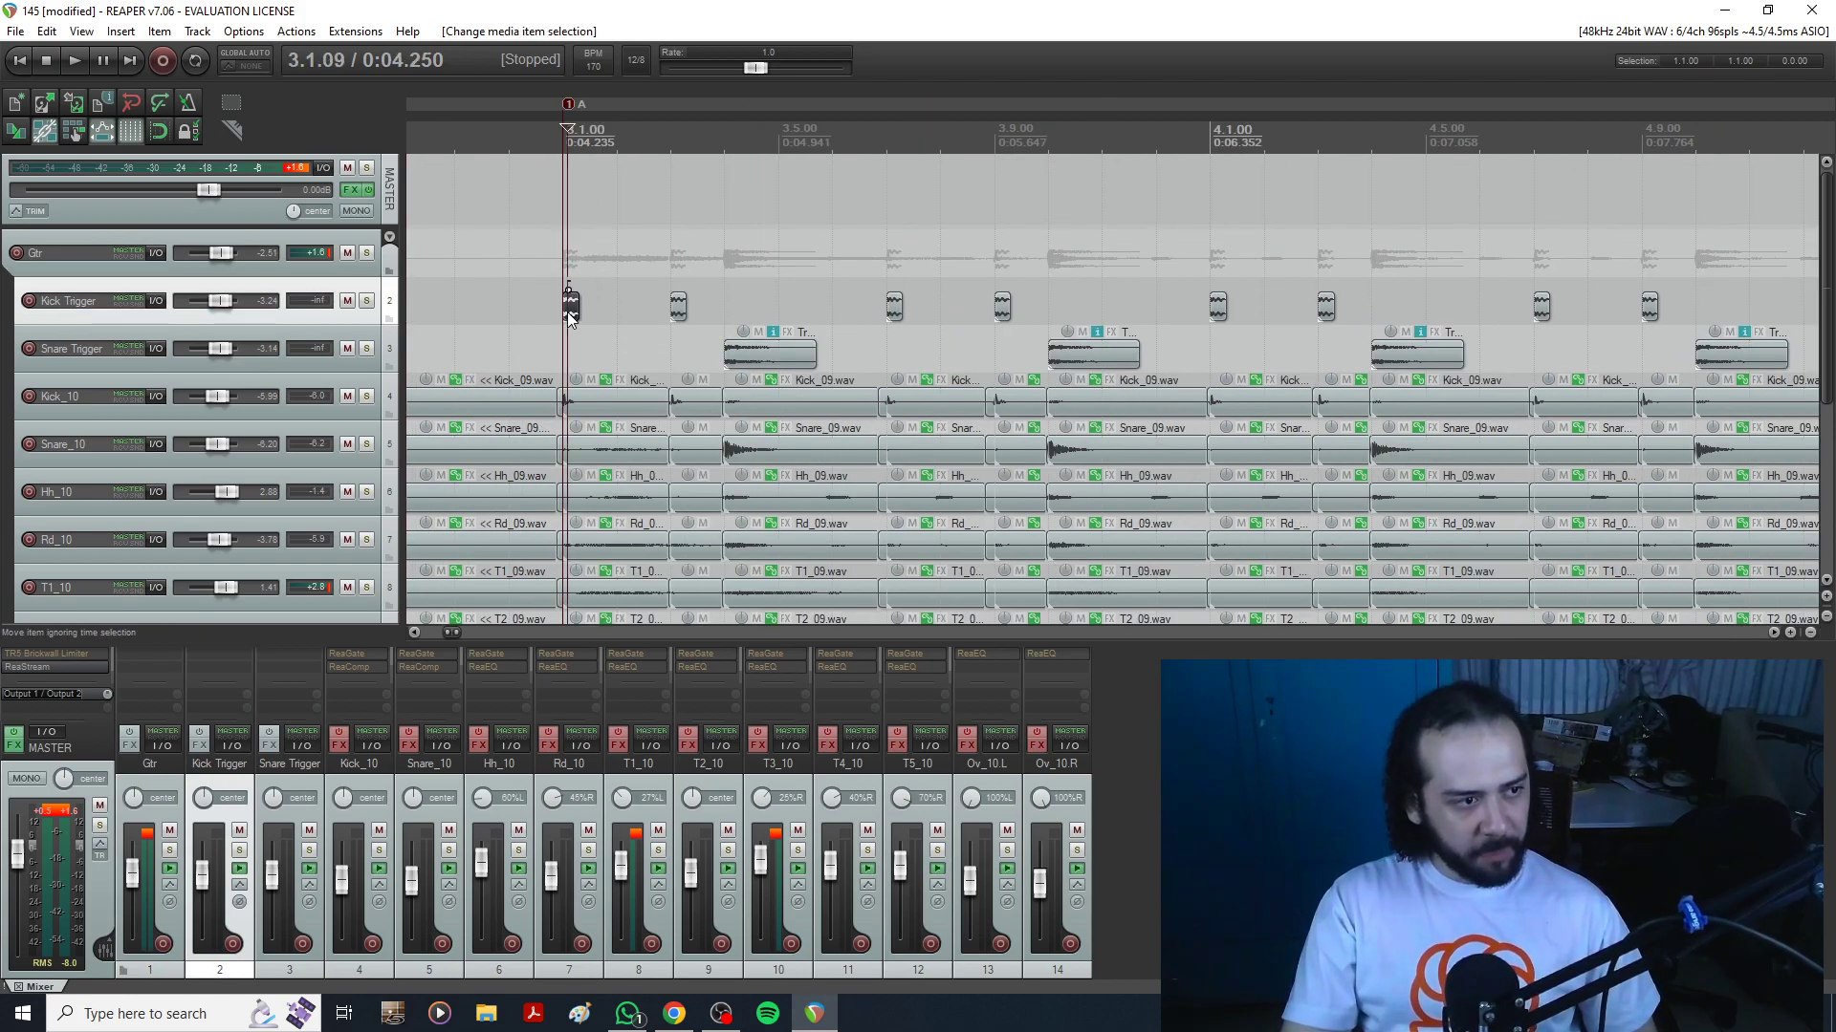
pyautogui.click(680, 314)
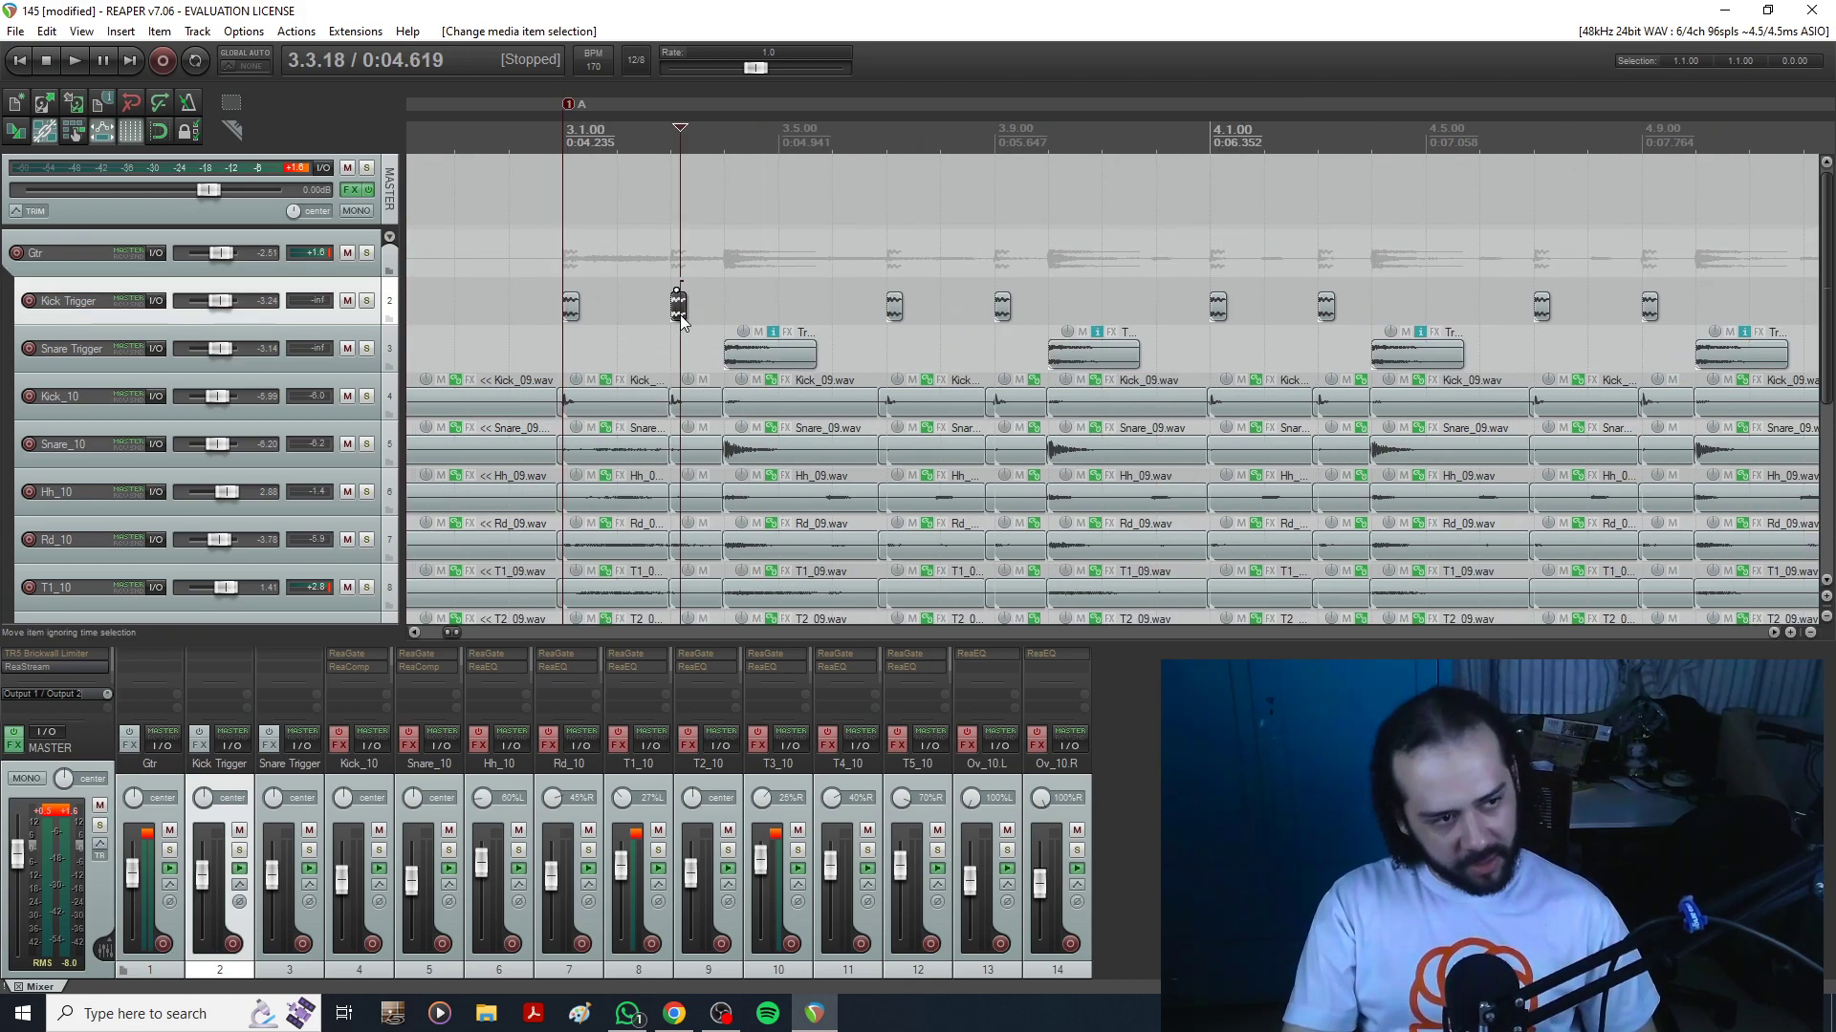
pyautogui.click(567, 312)
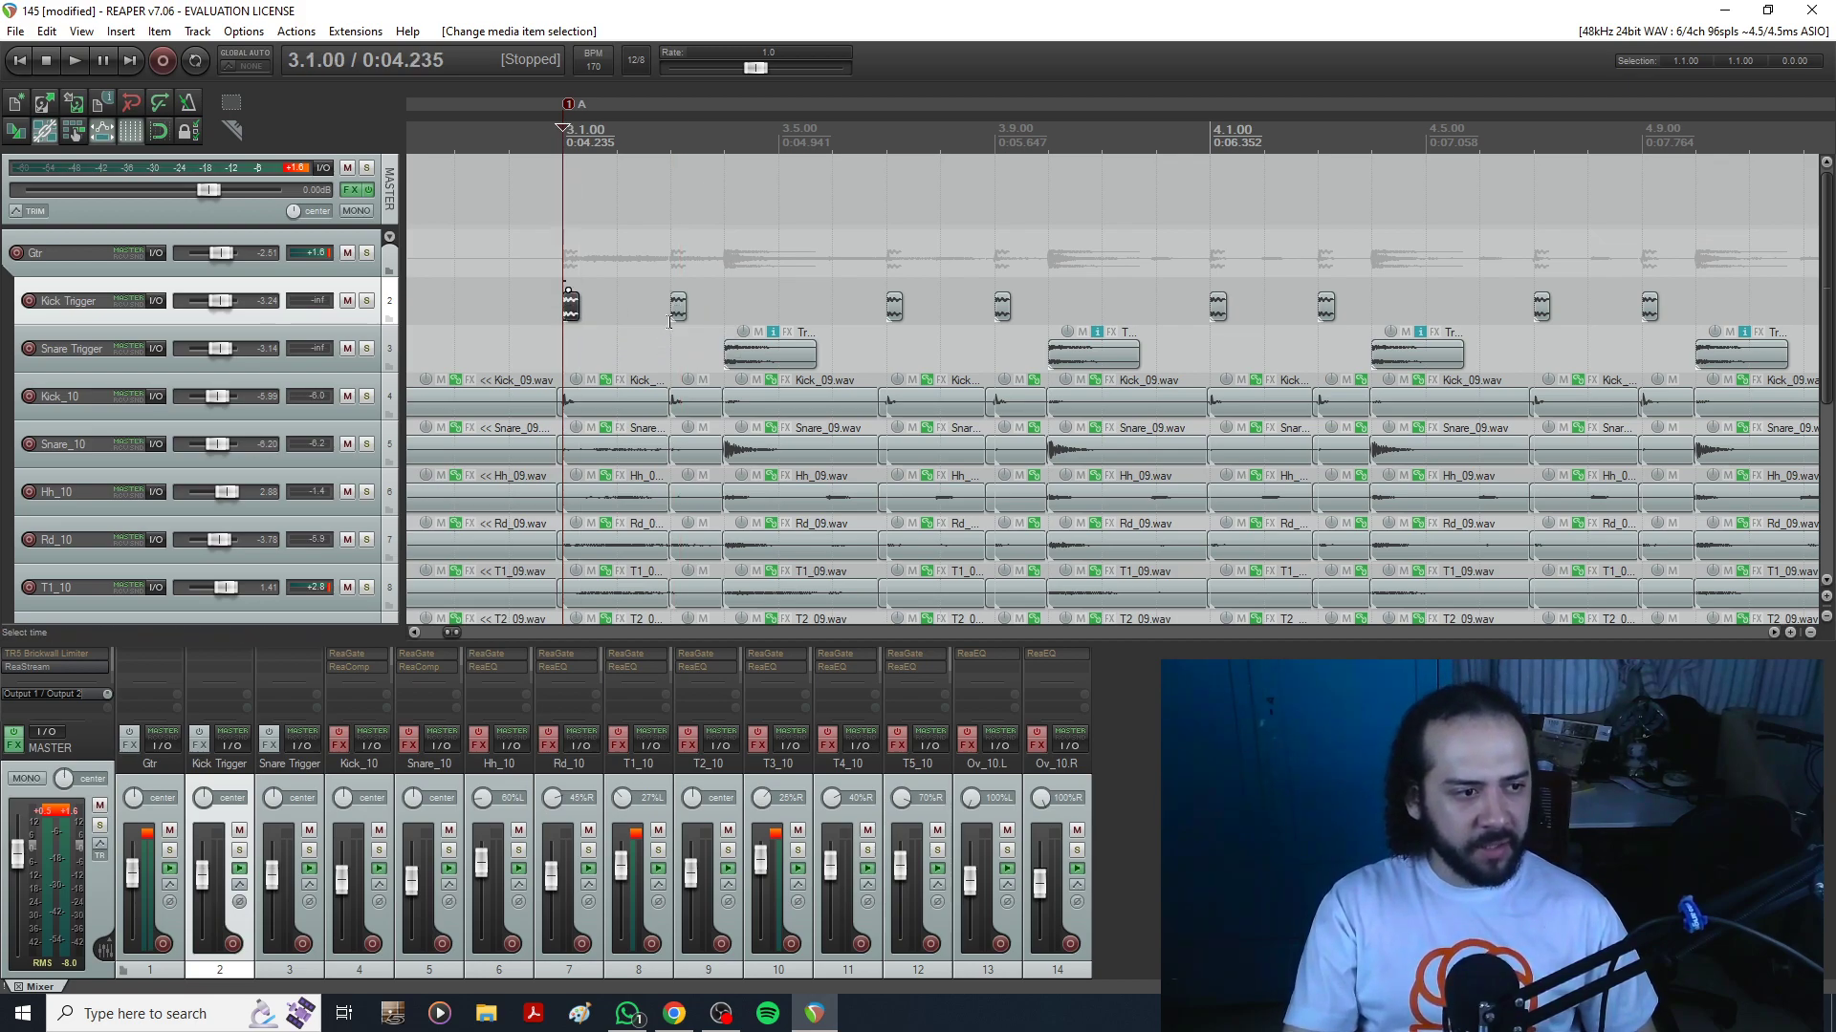
pyautogui.click(754, 355)
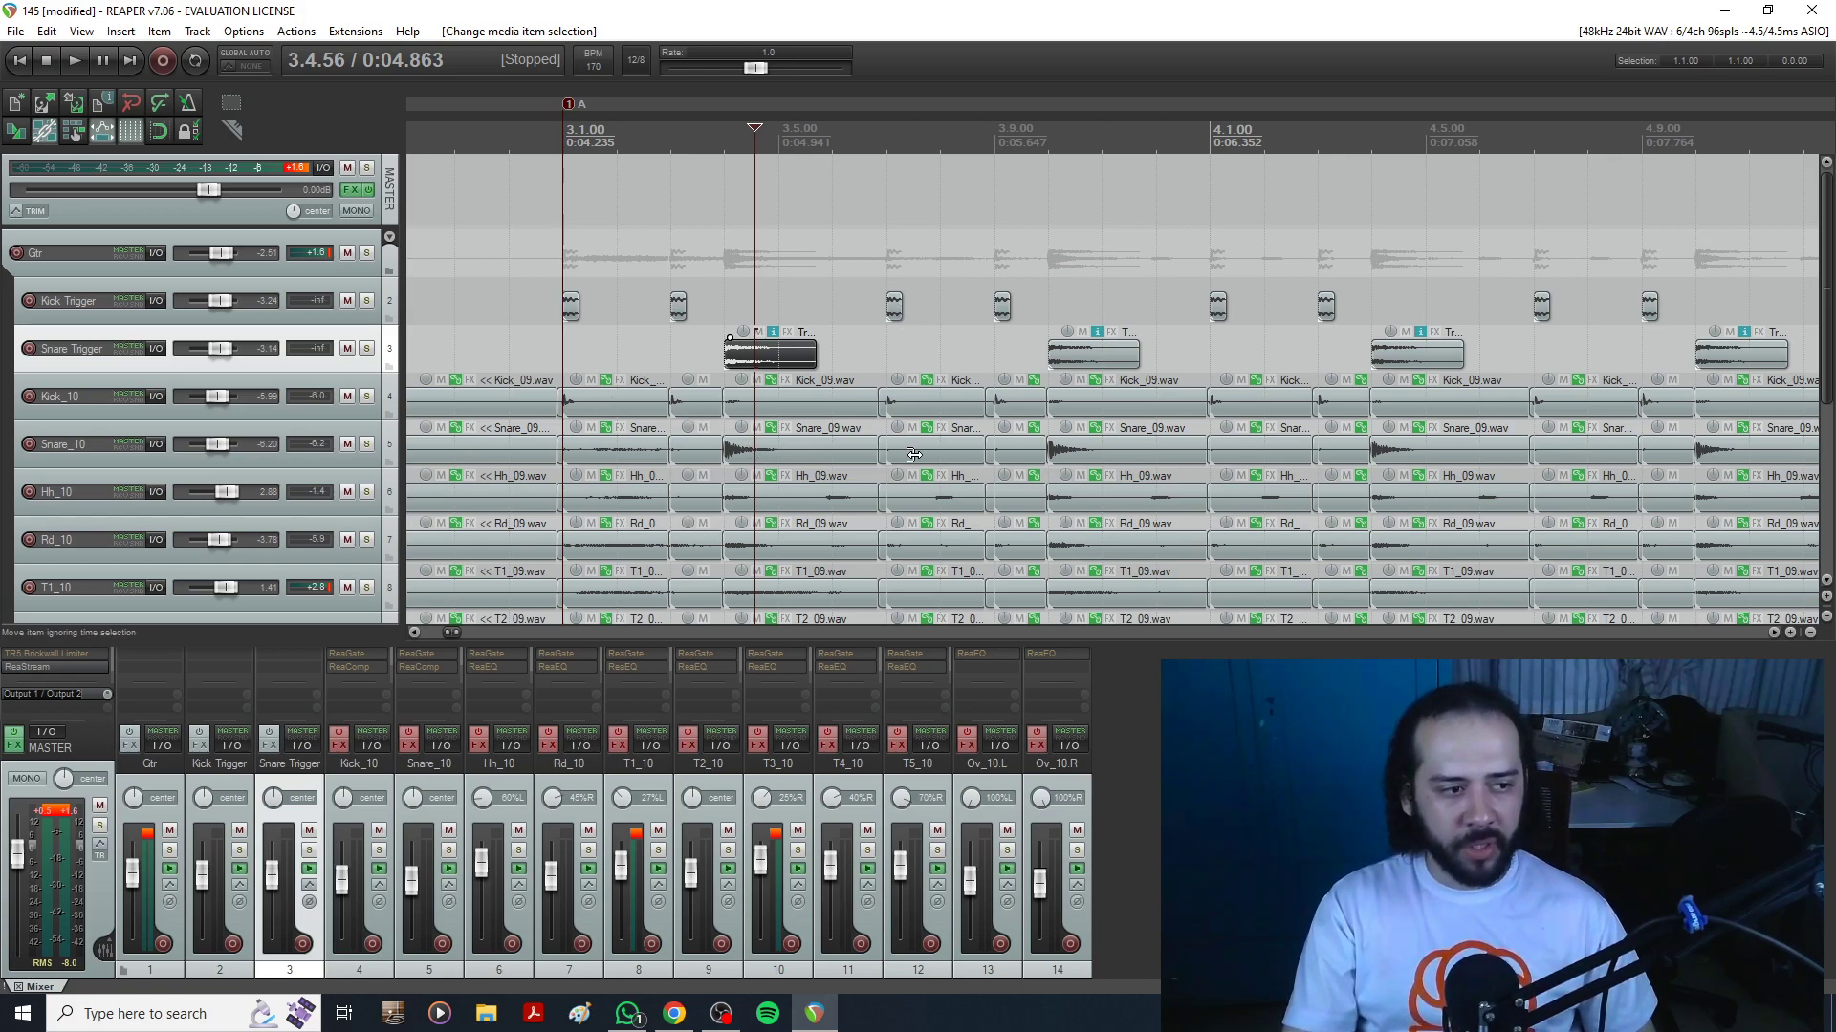
# Solo Kick_10 and Snare_10, audition them from just before marker A, and clear both solos after stopping.
pyautogui.click(366, 396)
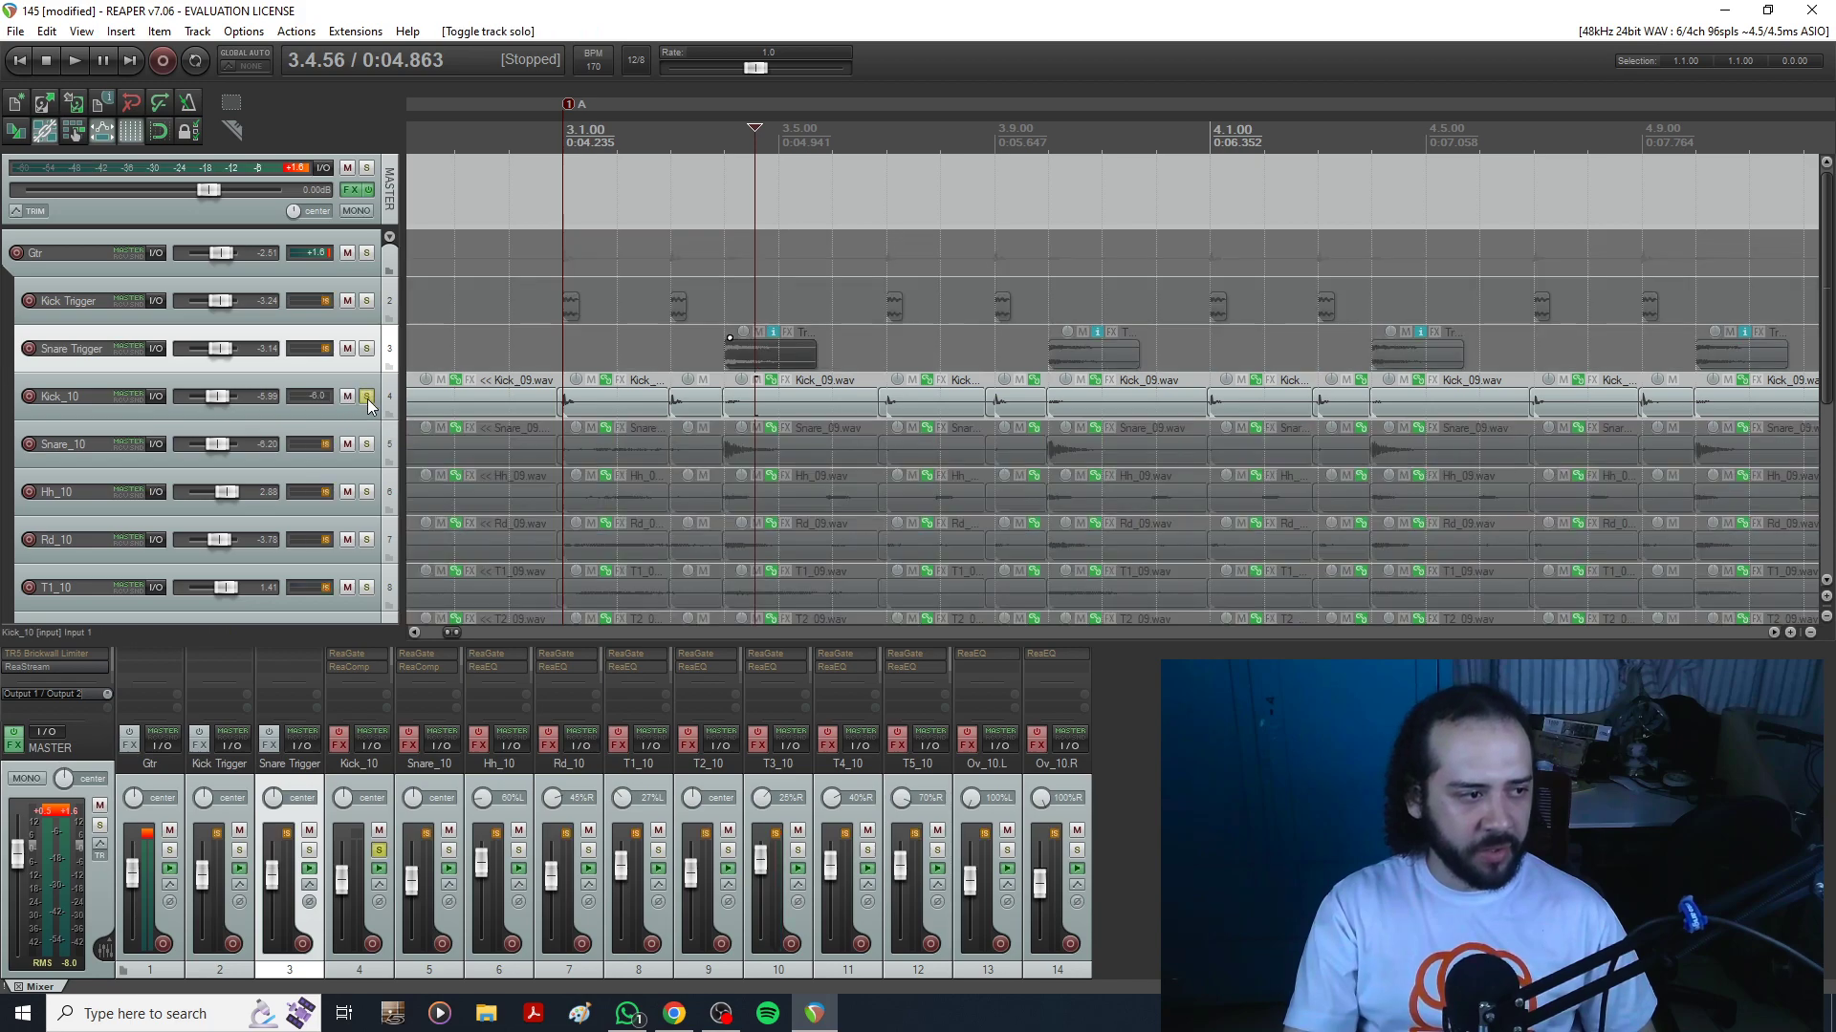
pyautogui.click(366, 444)
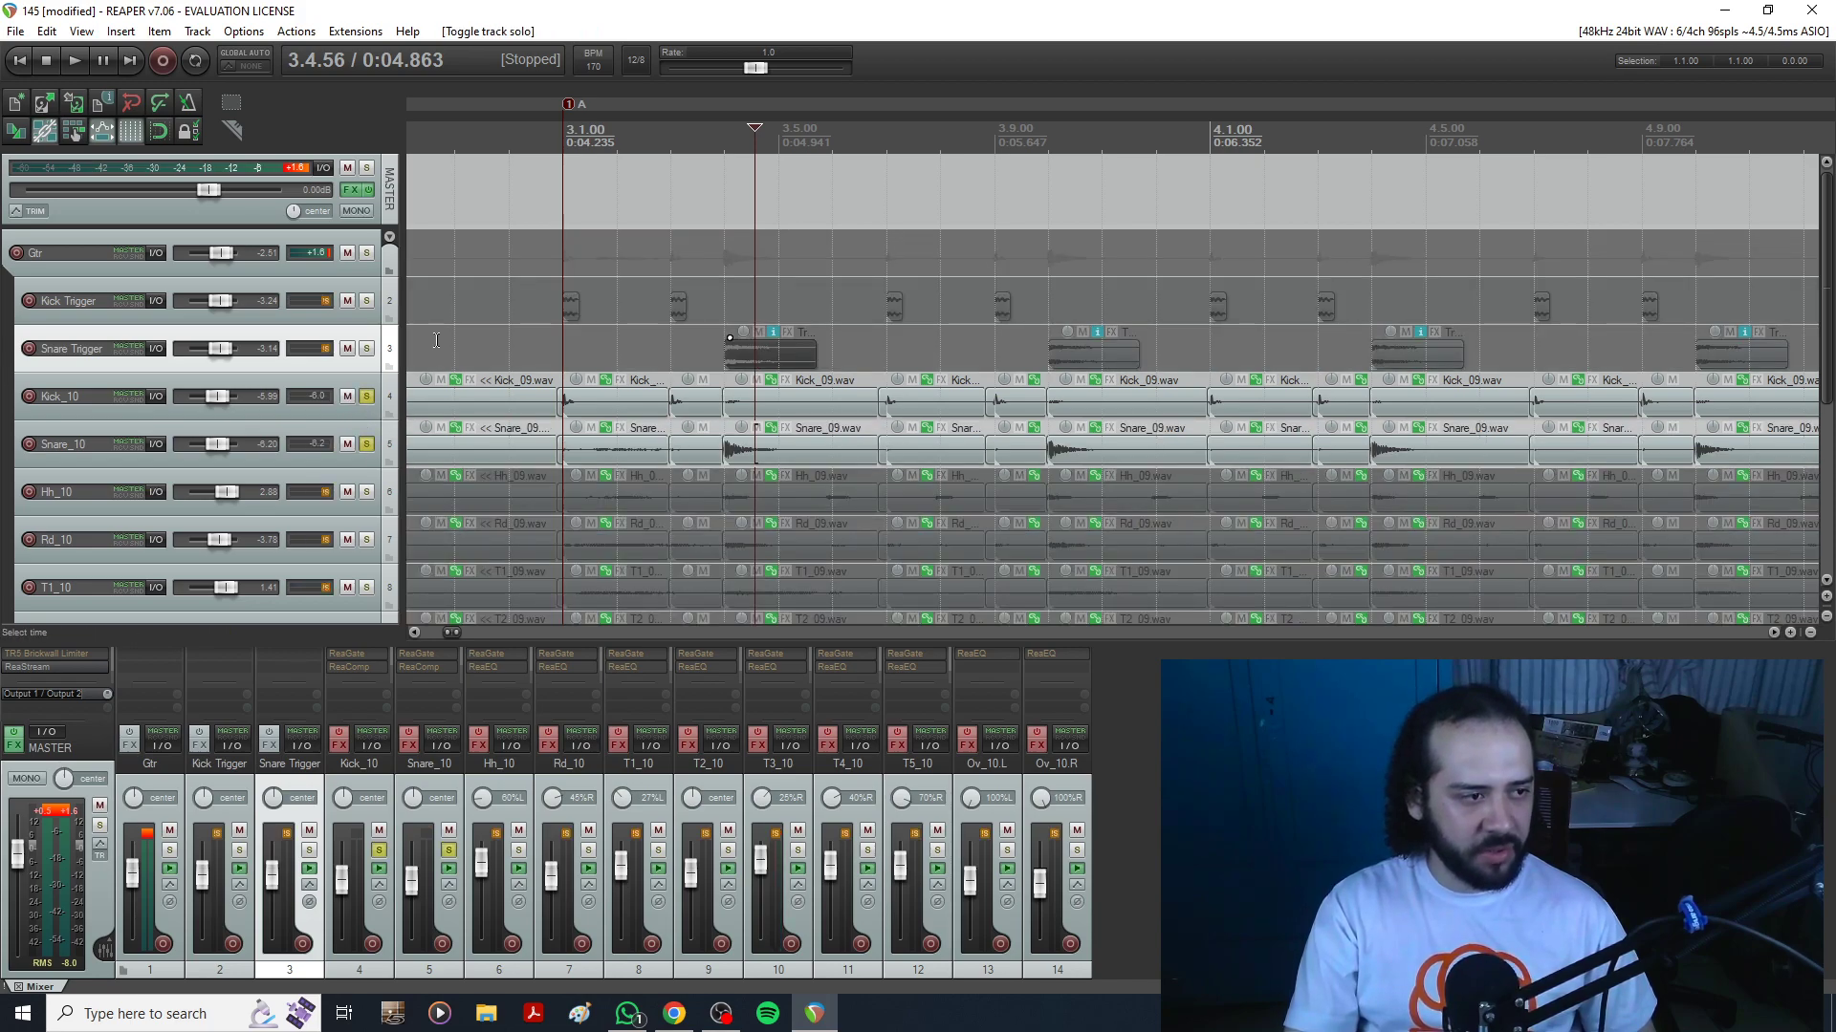
pyautogui.click(560, 191)
pyautogui.press('space')
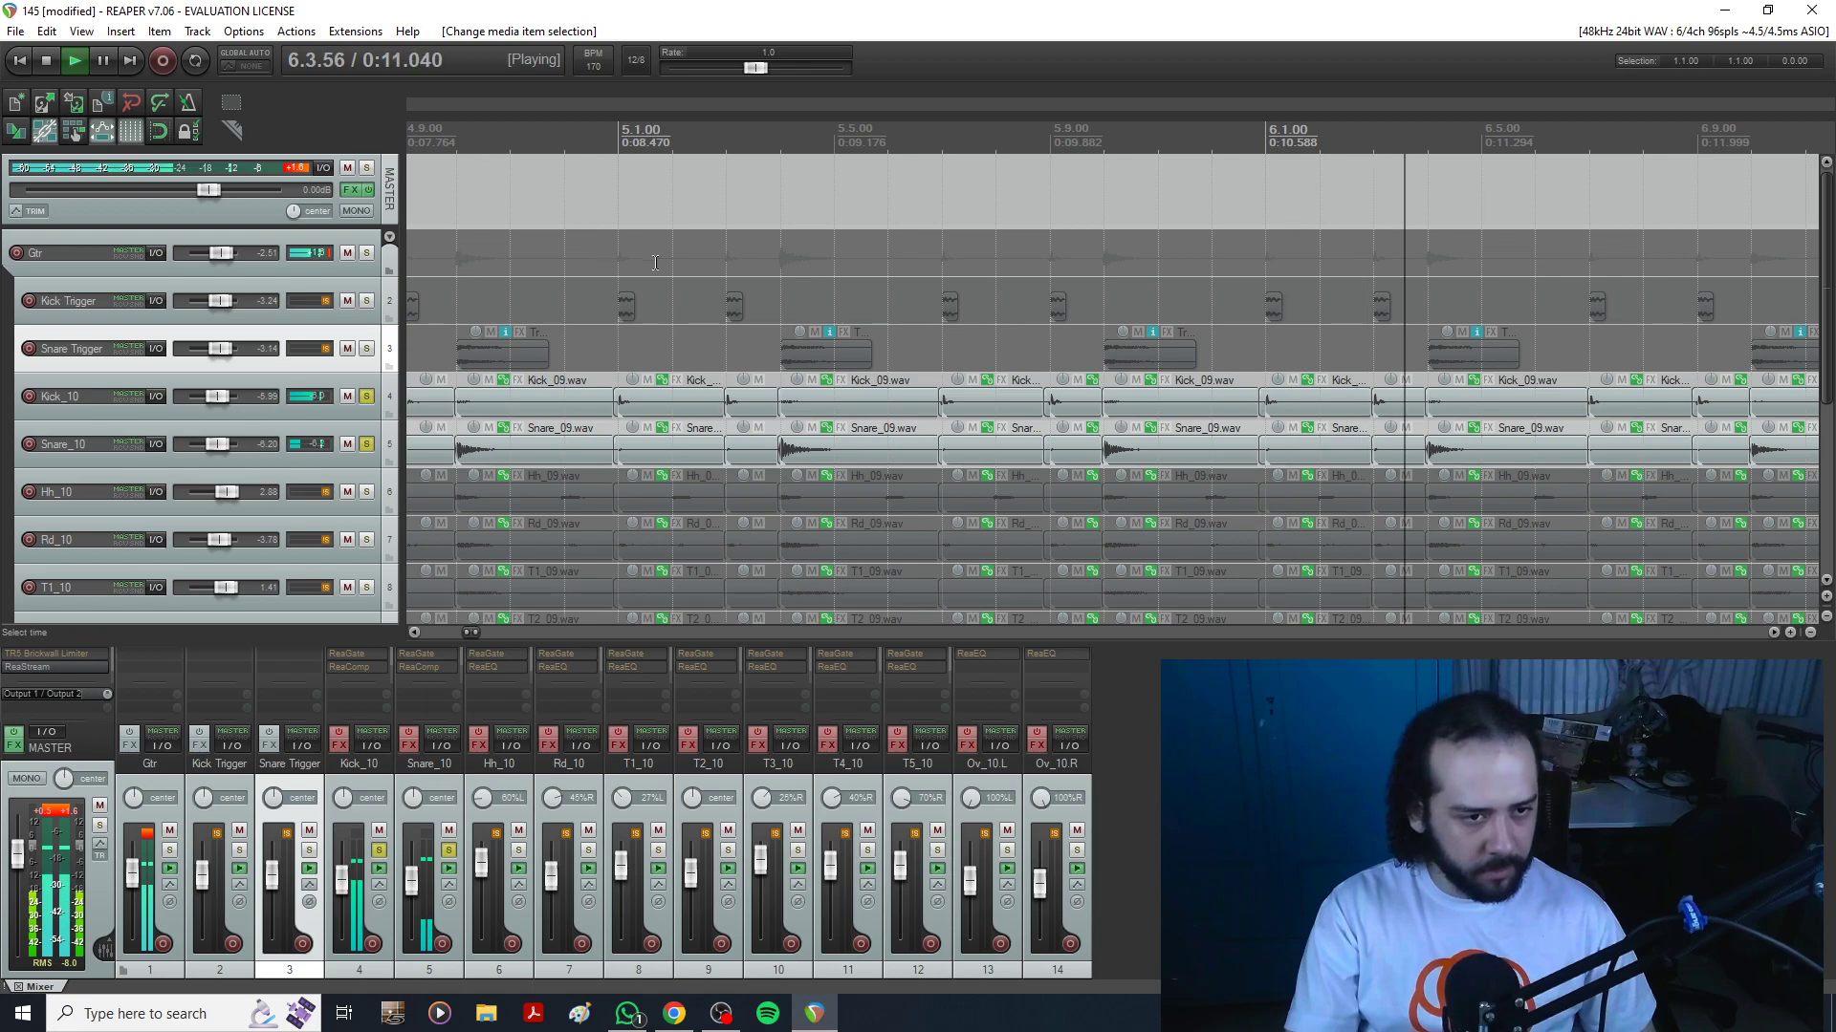
pyautogui.scroll(-4, 901, 299)
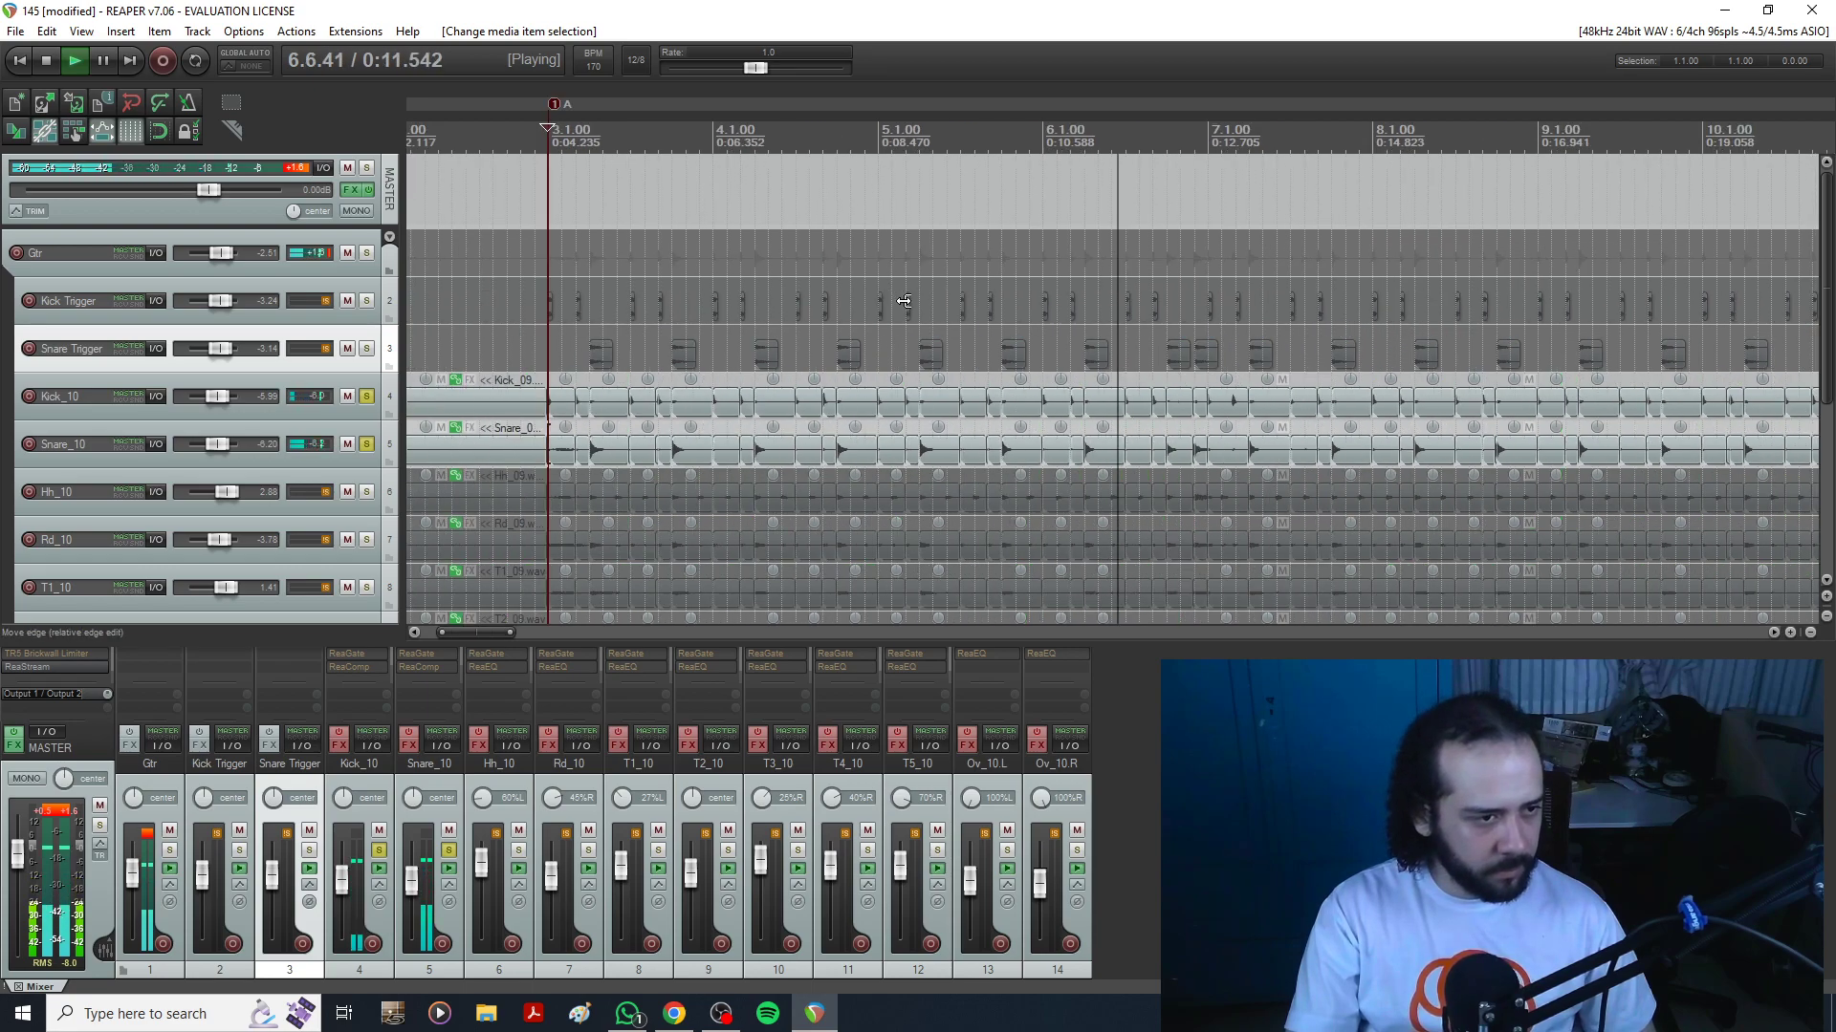
pyautogui.press('space')
pyautogui.click(449, 851)
pyautogui.click(379, 849)
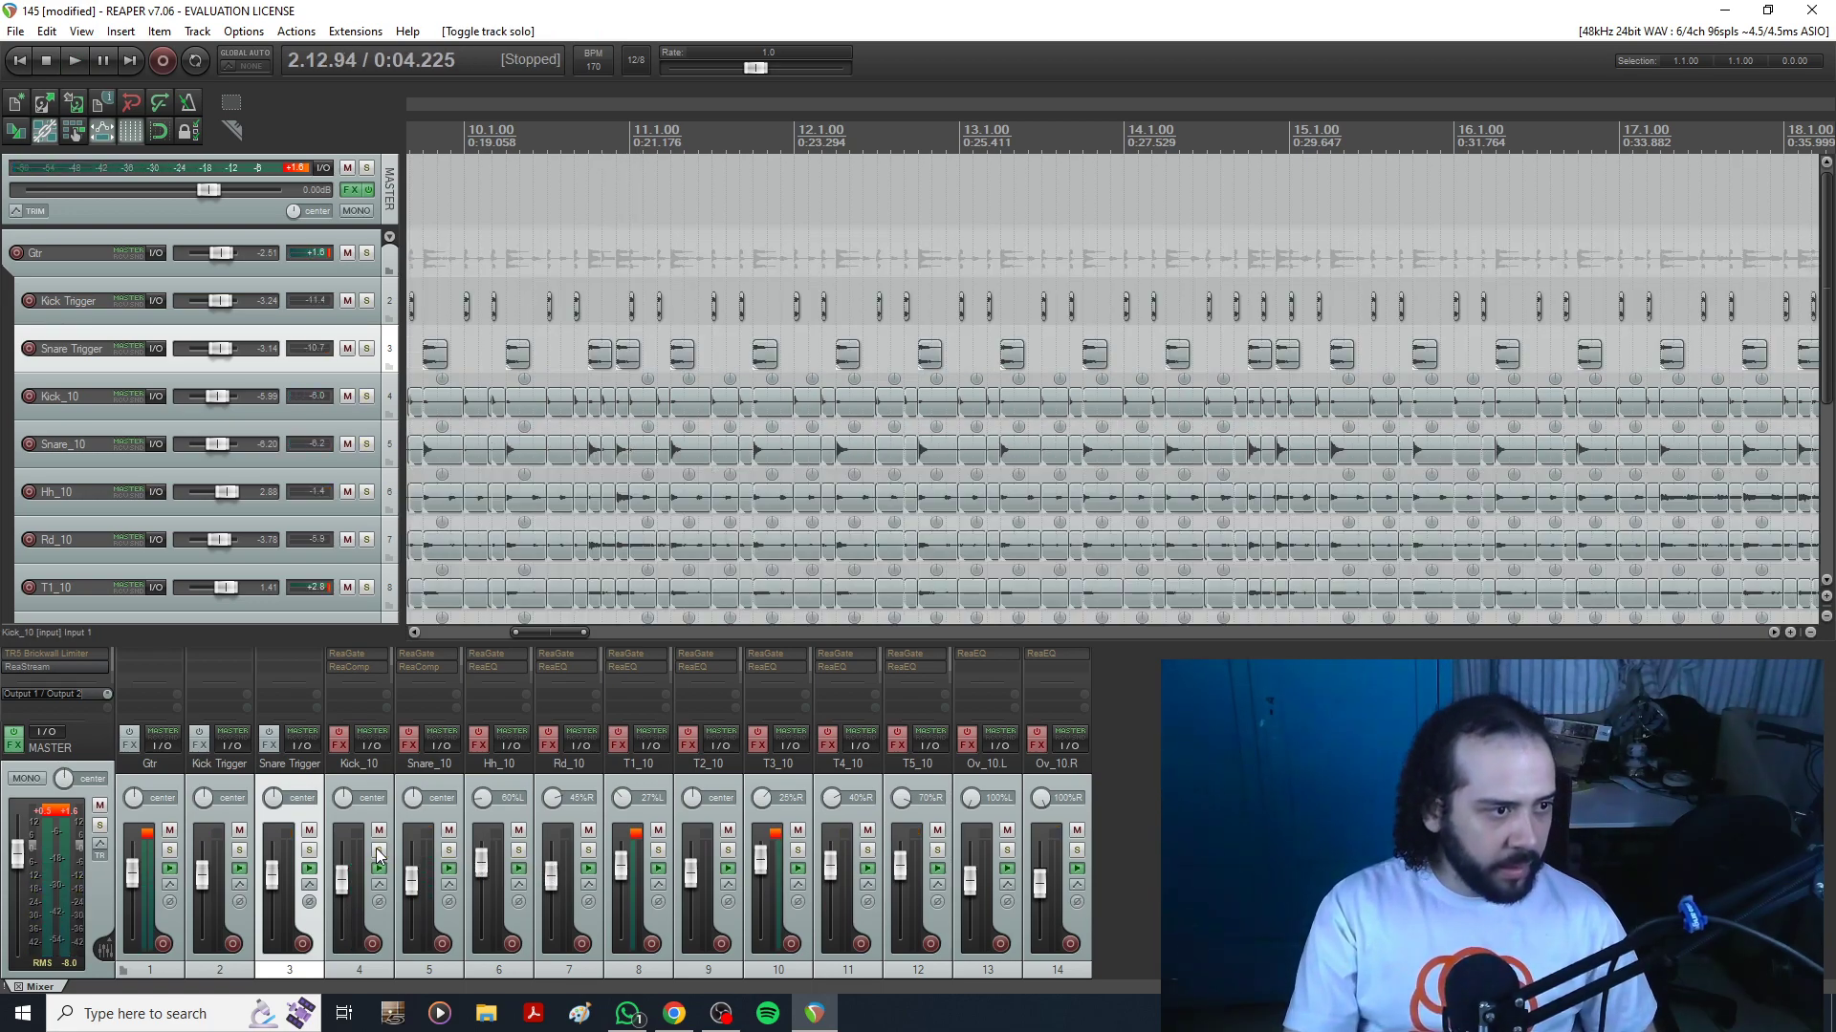
# Solo the Kick Trigger and Snare Trigger tracks, audition them from marker A, and clear both solos after stopping.
pyautogui.click(218, 870)
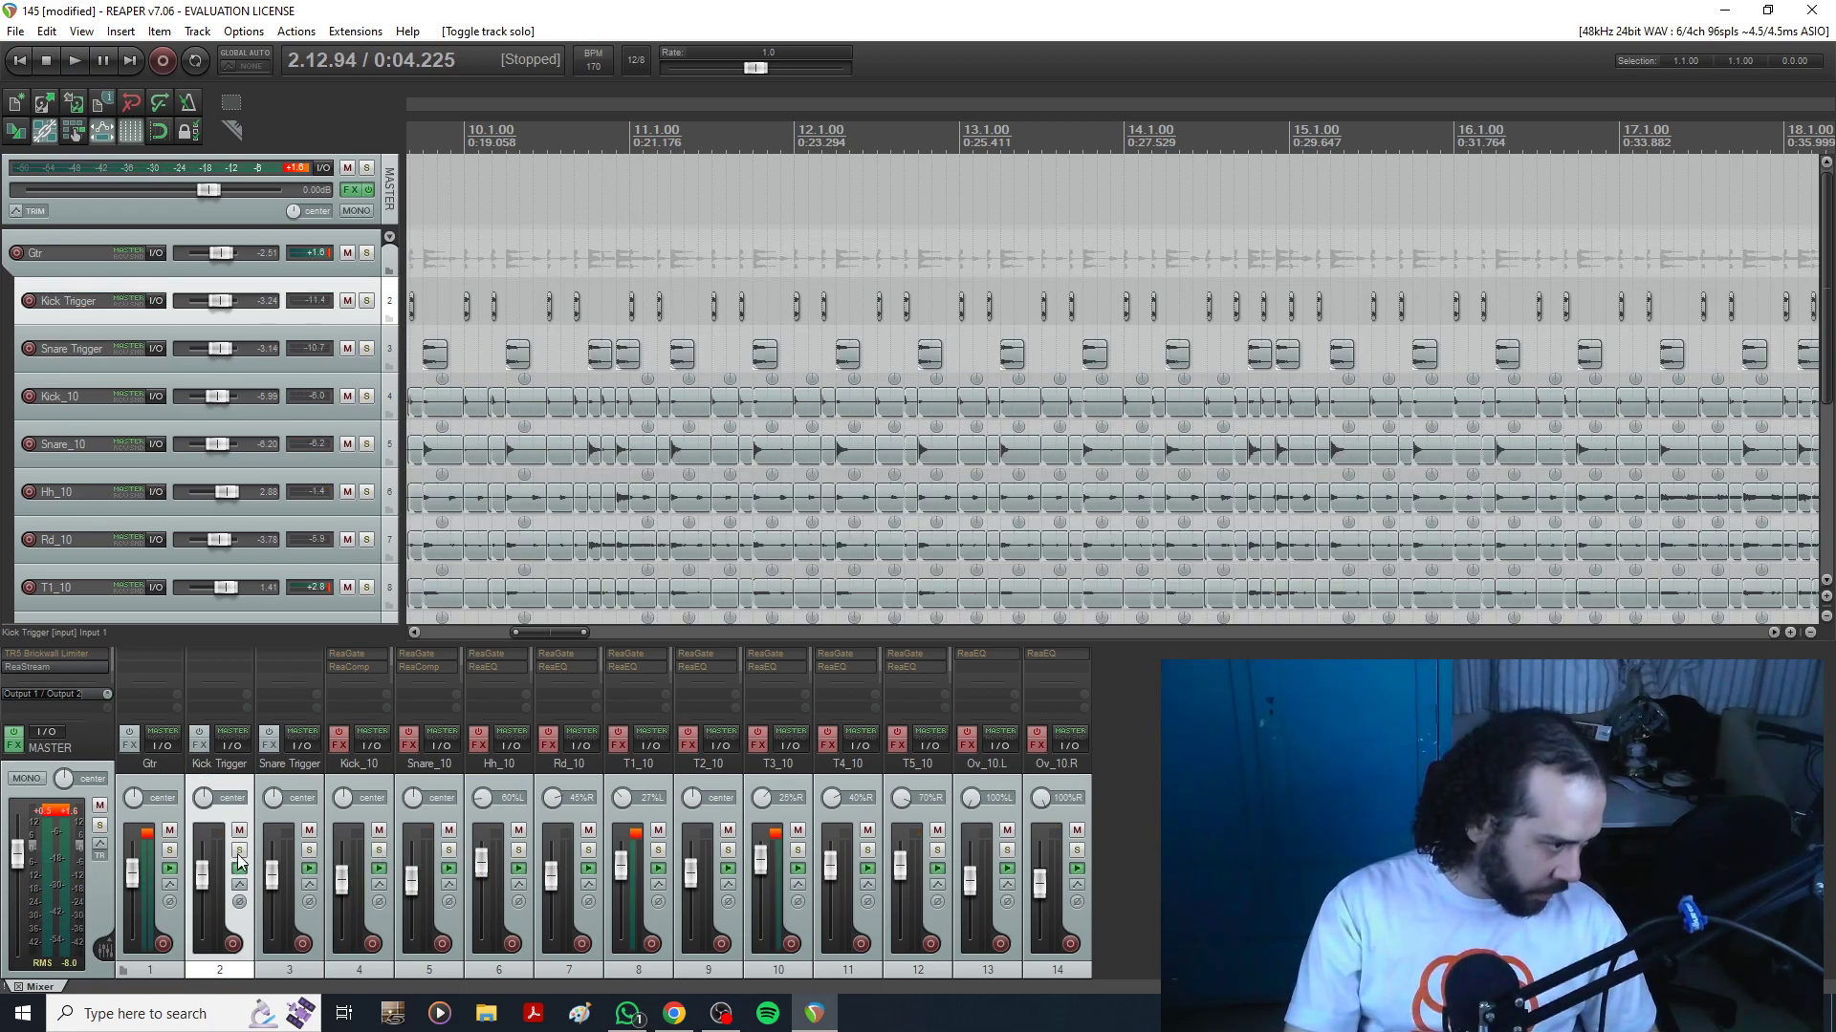
pyautogui.click(239, 849)
pyautogui.click(309, 850)
pyautogui.press('space')
pyautogui.press('space')
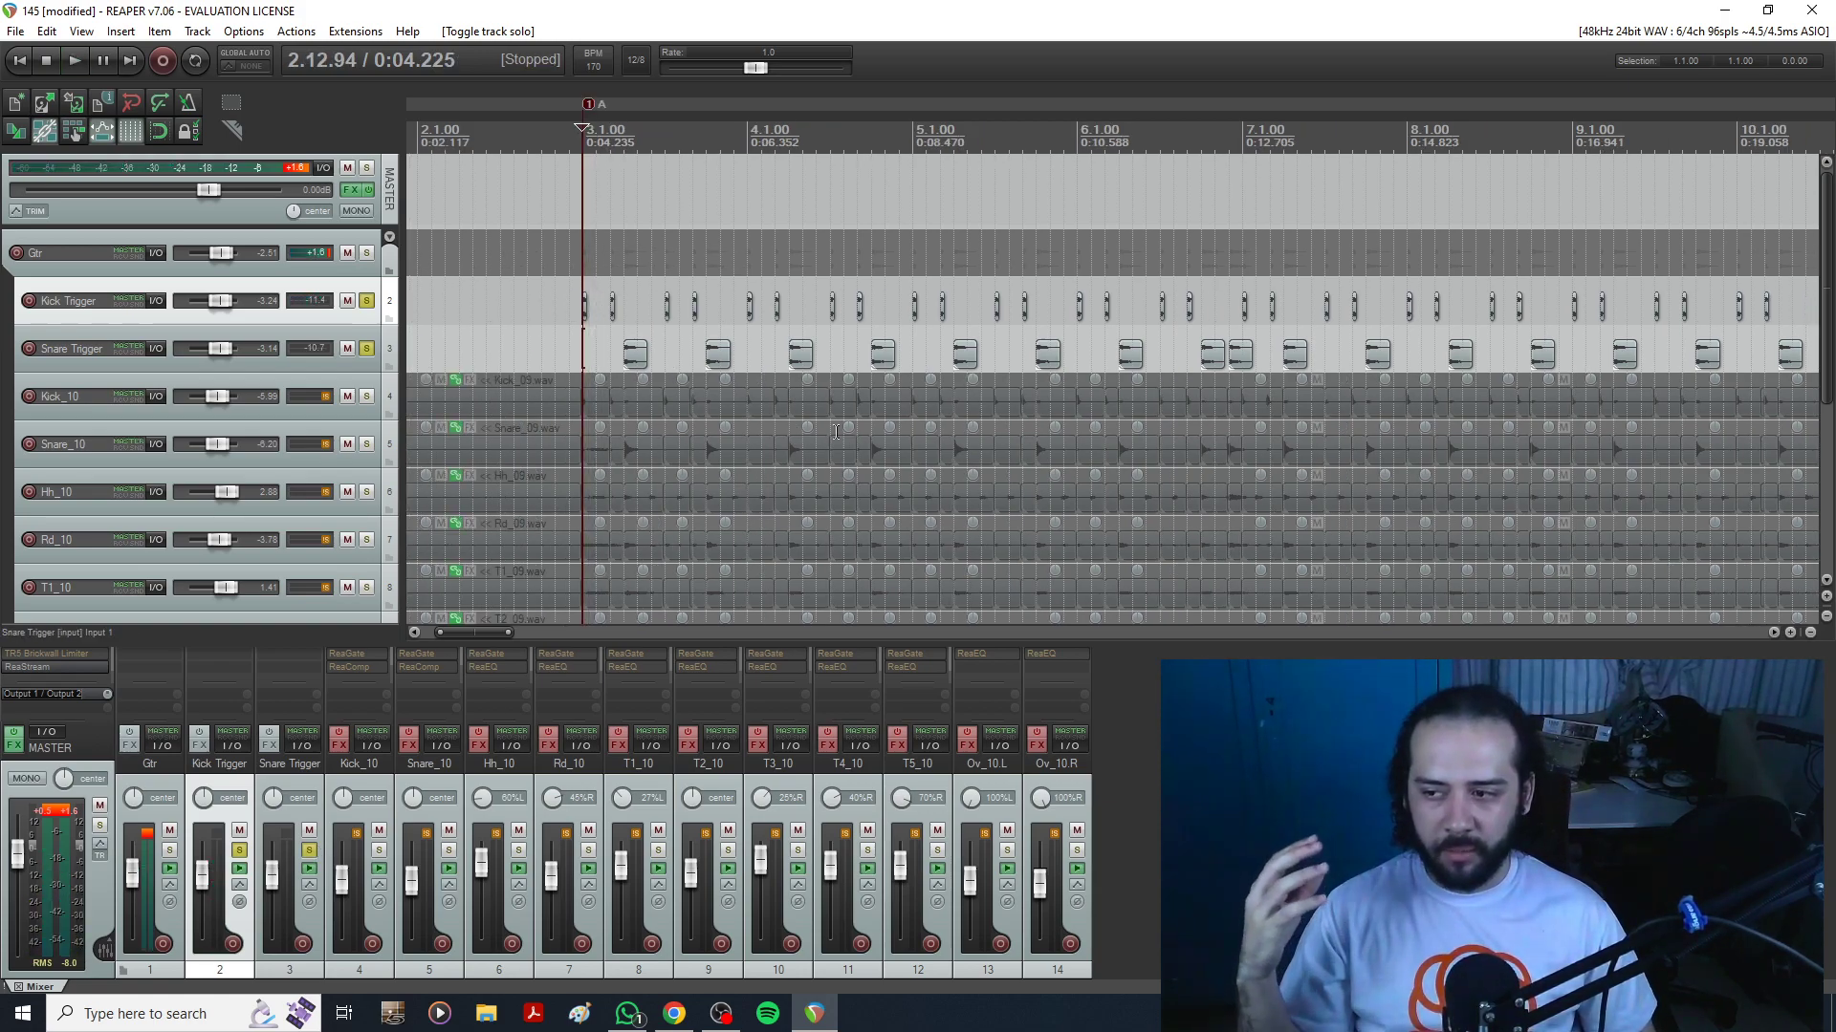
pyautogui.press('space')
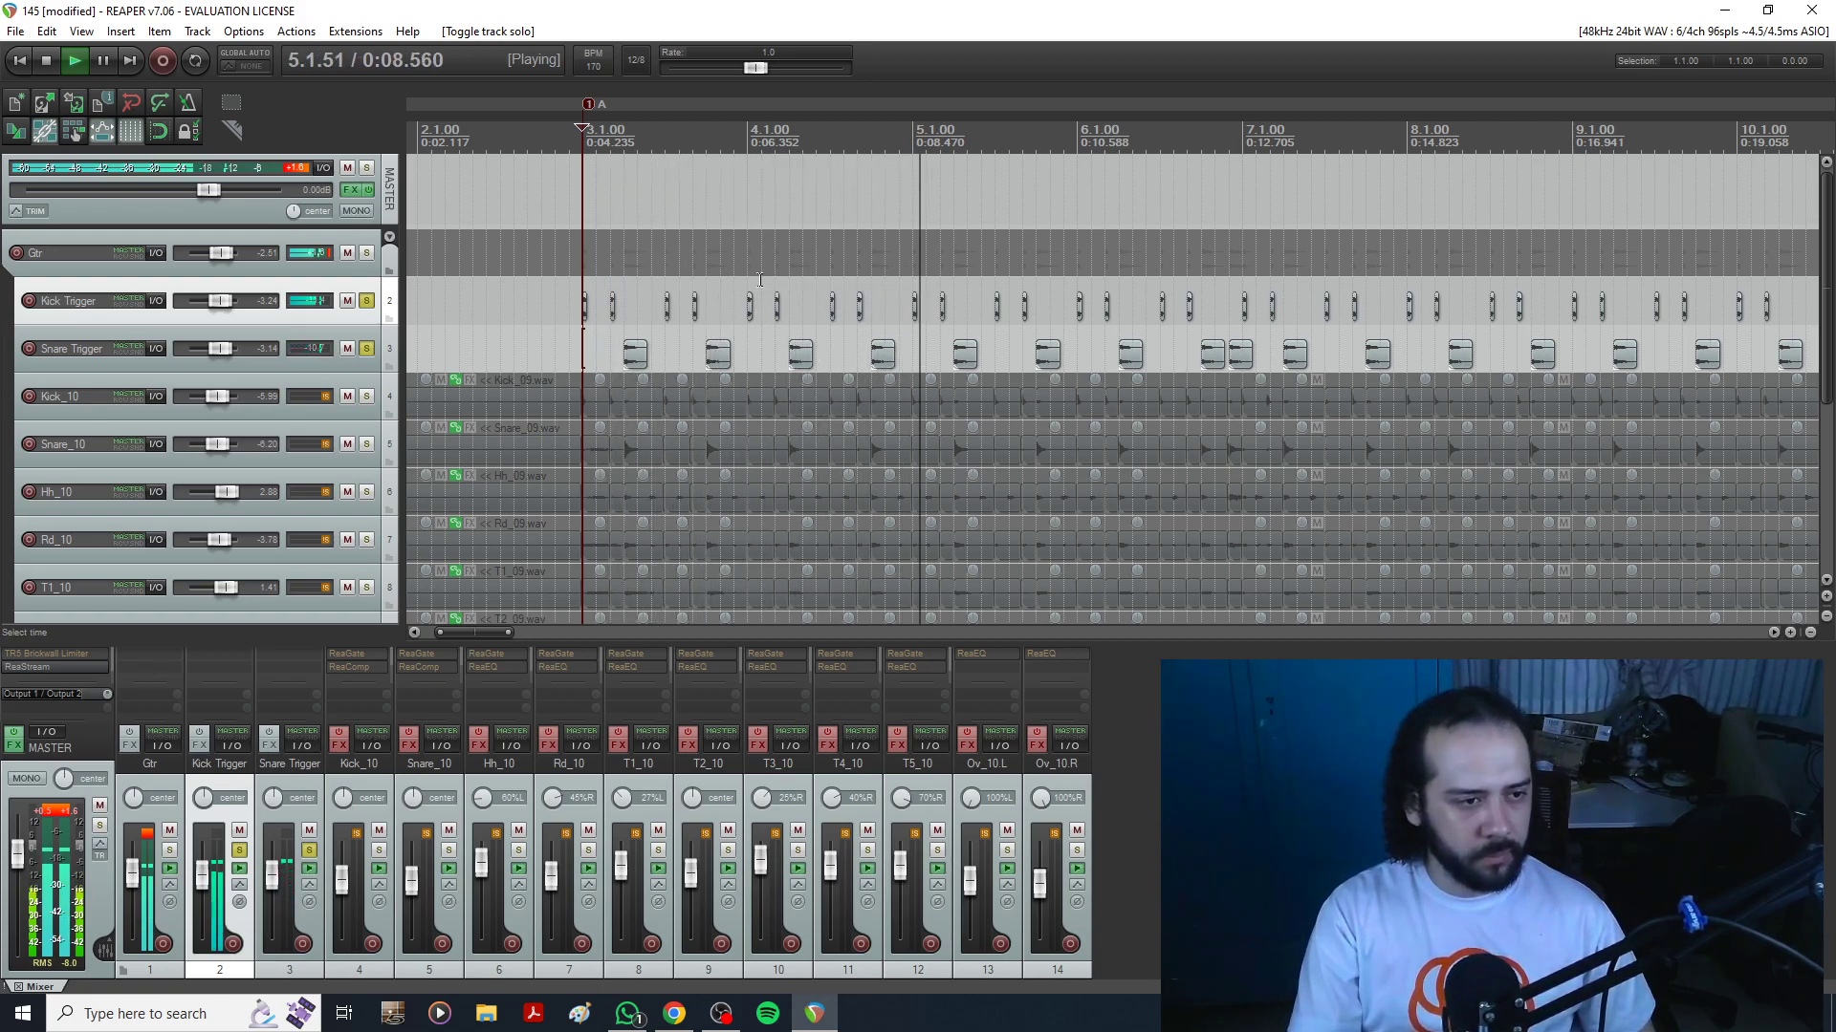
pyautogui.scroll(4, 1104, 394)
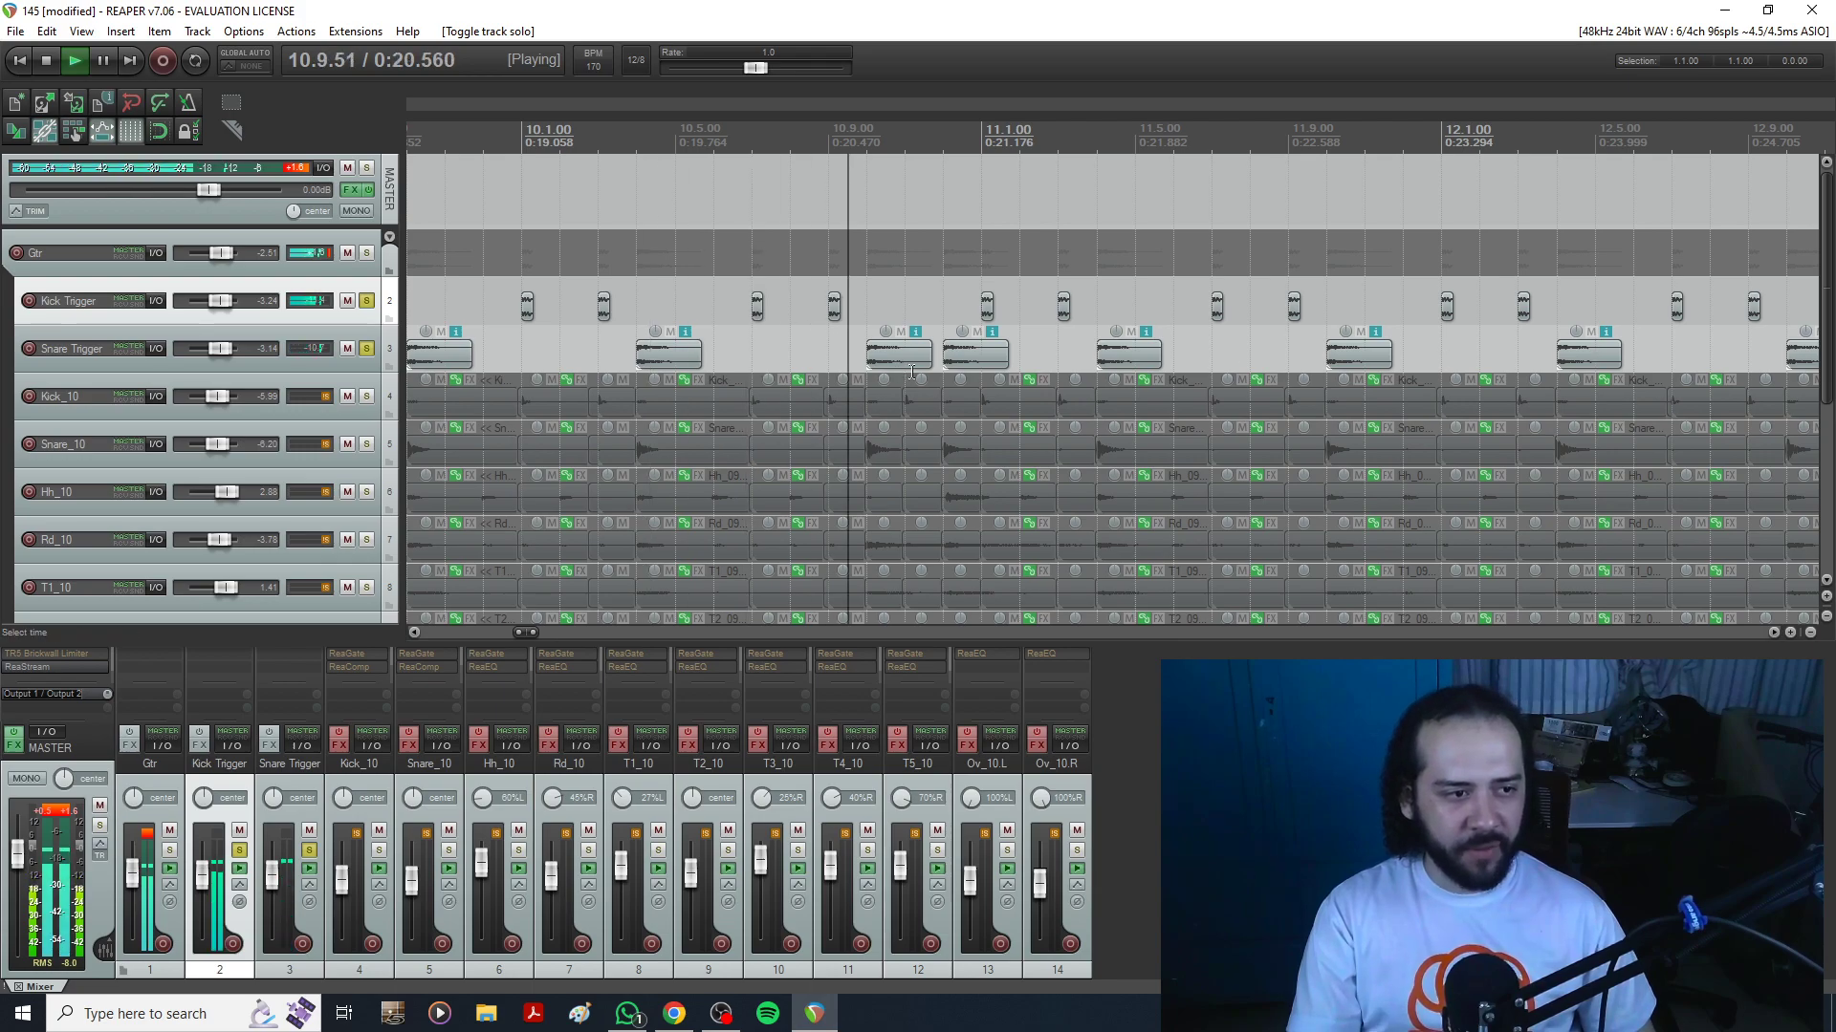
pyautogui.press('space')
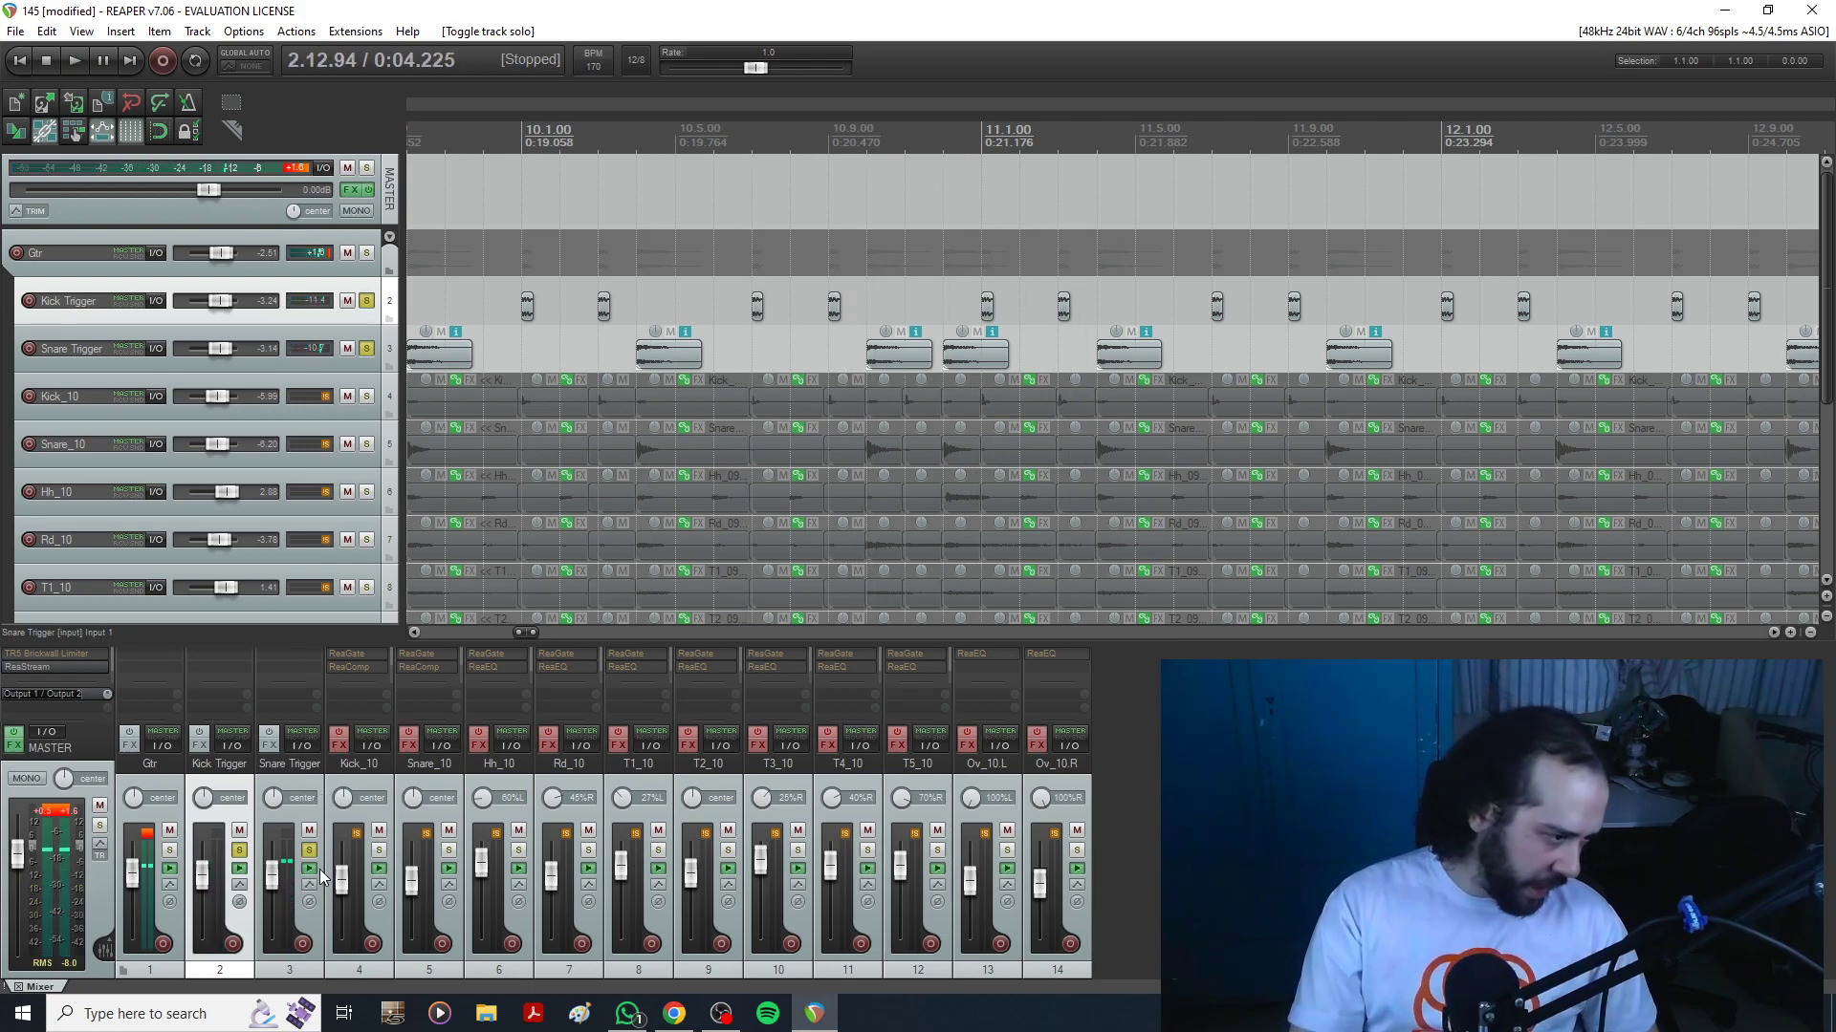
pyautogui.scroll(-5, 897, 413)
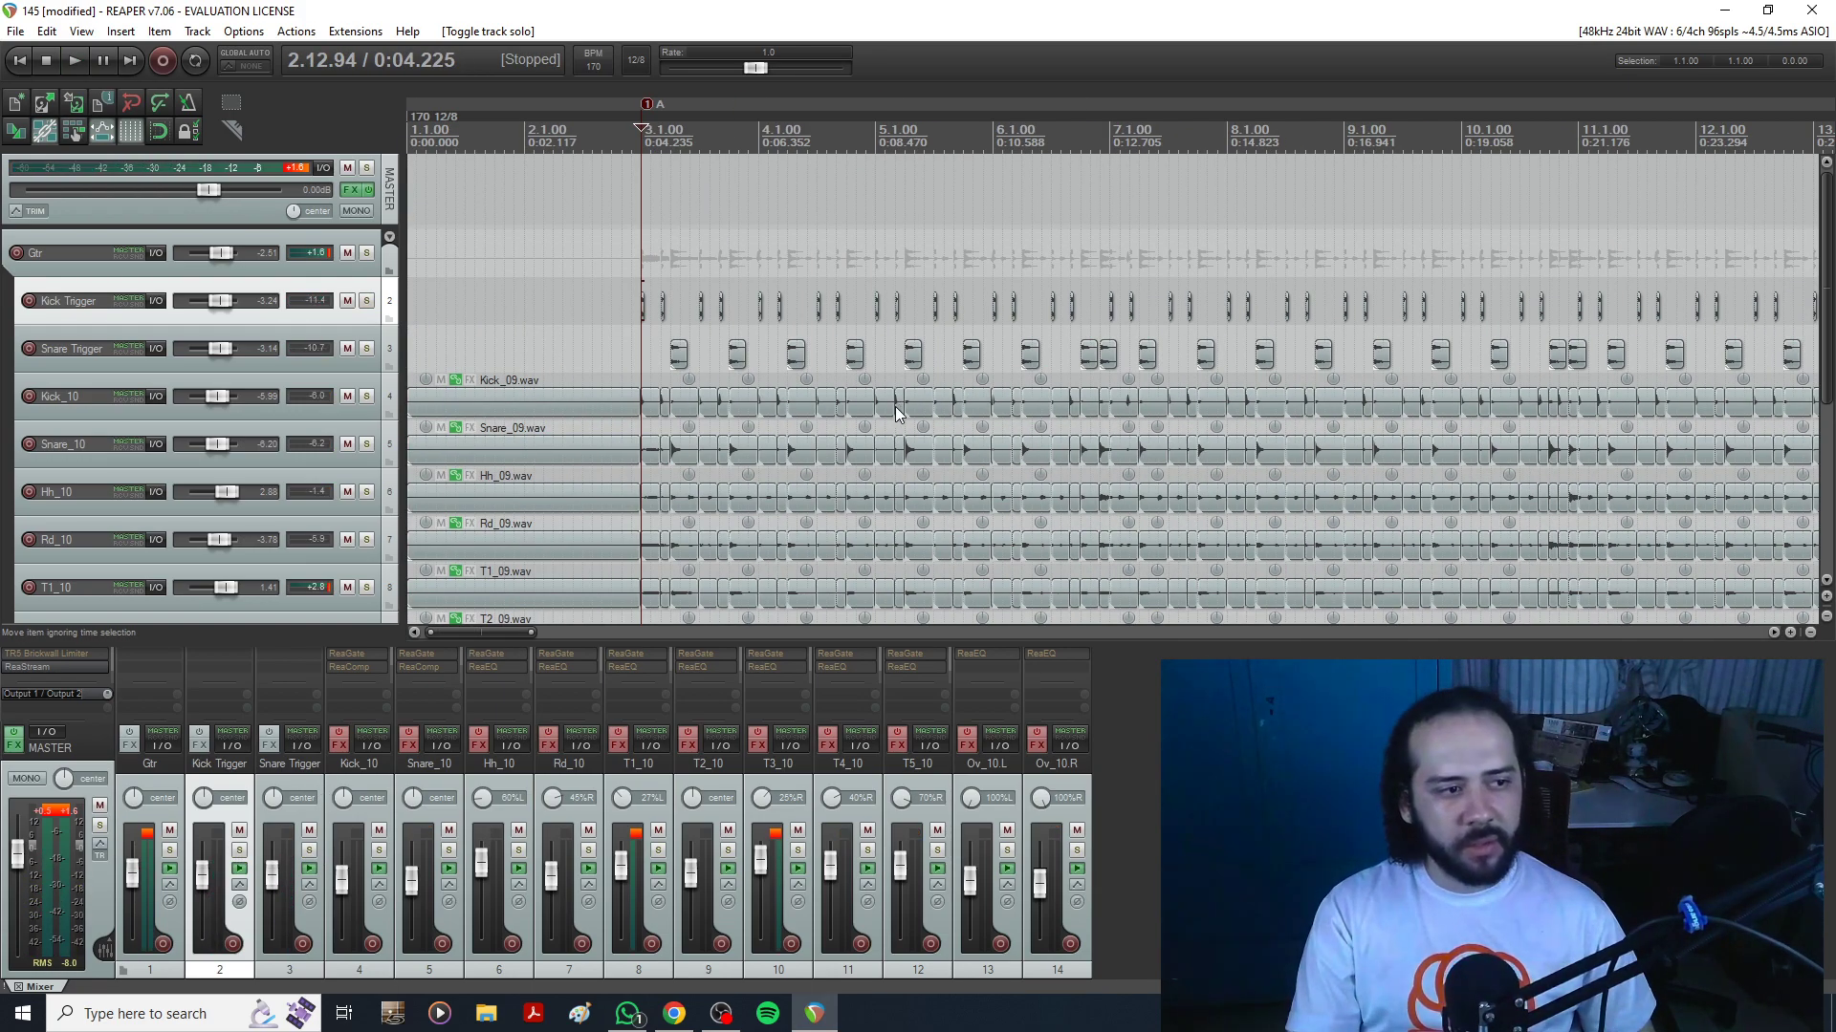
pyautogui.scroll(4, 648, 285)
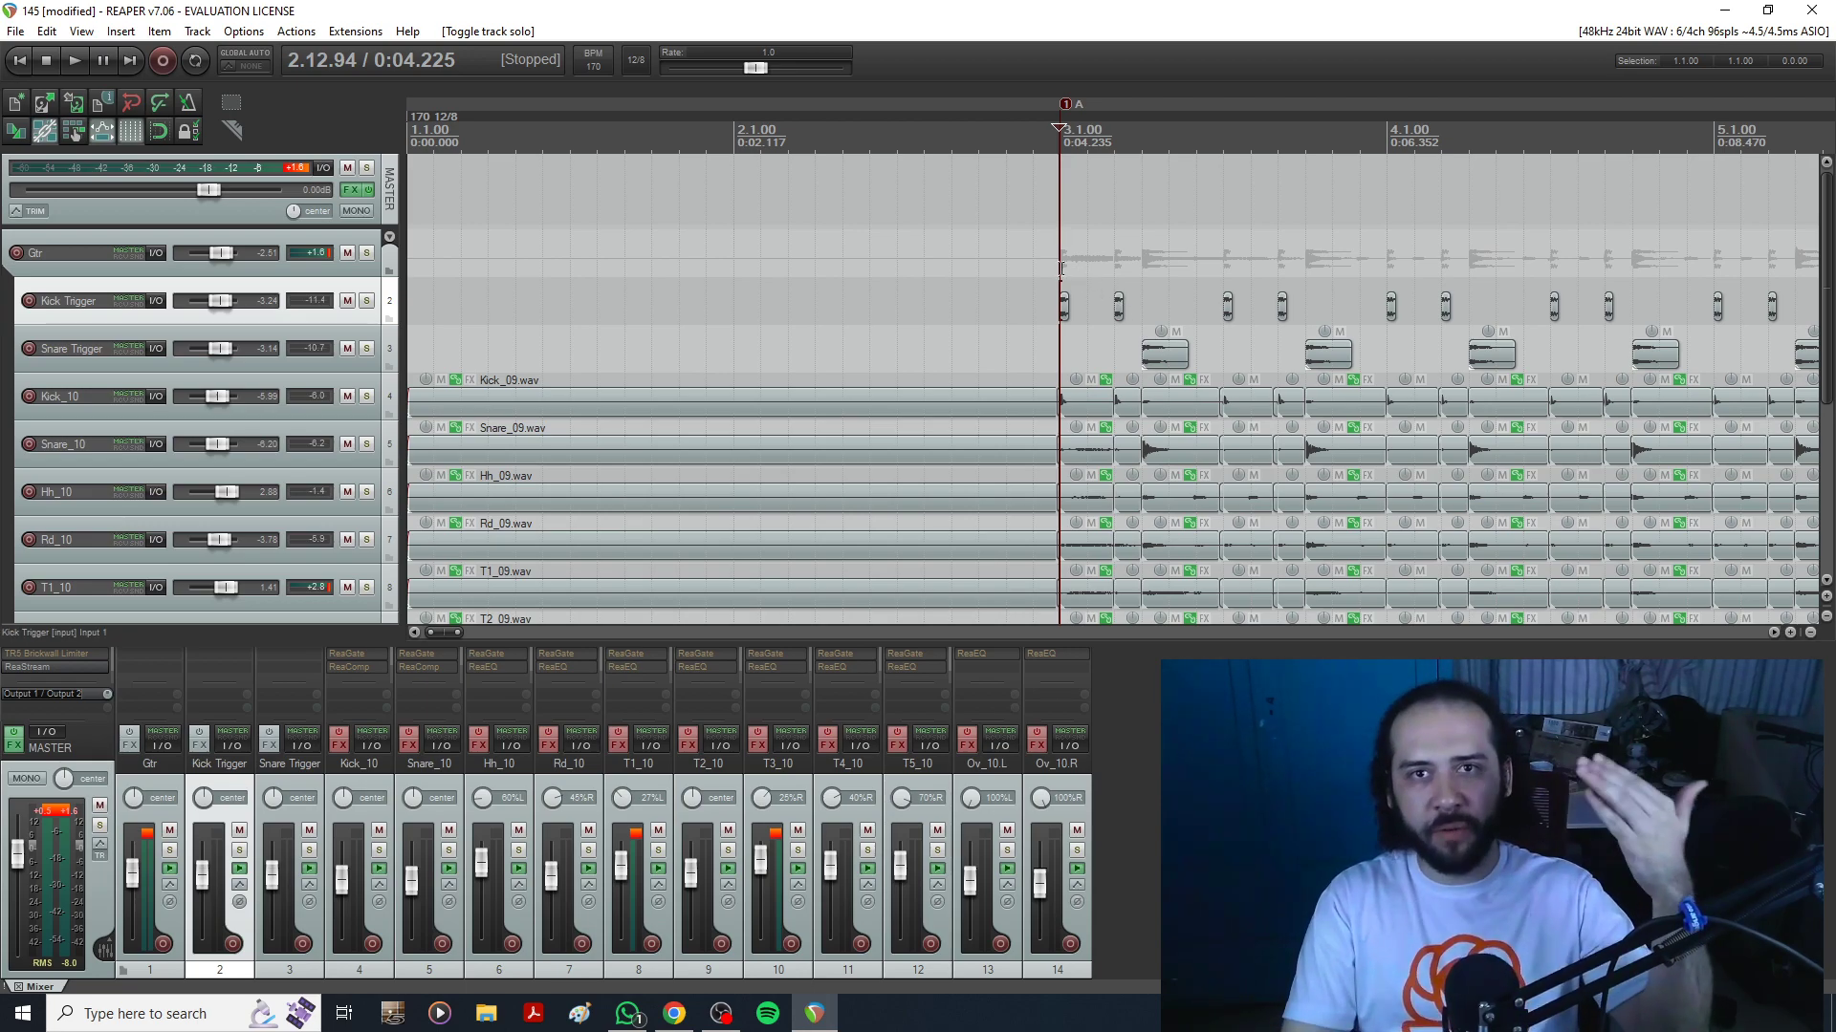
# Solo all drum tracks from Kick_10 through Ov_10.R and audition them together from just before marker A.
pyautogui.scroll(-10, 1056, 275)
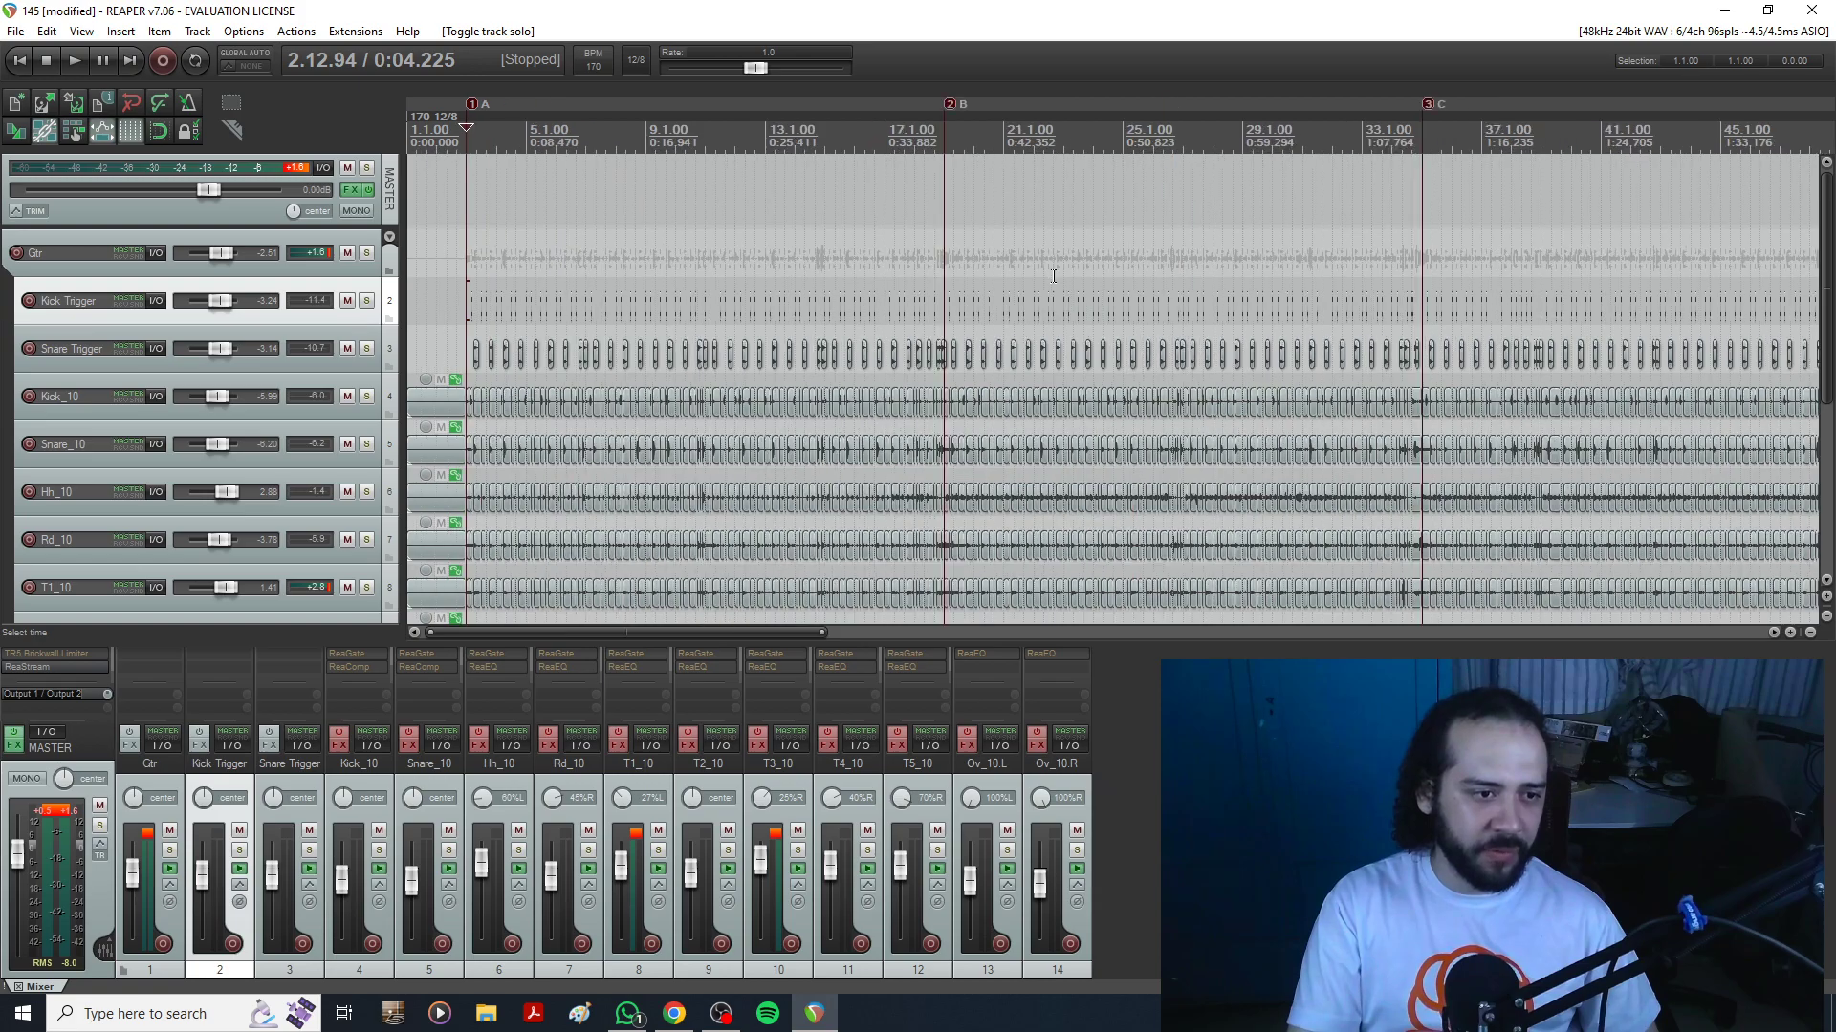
pyautogui.scroll(10, 1099, 277)
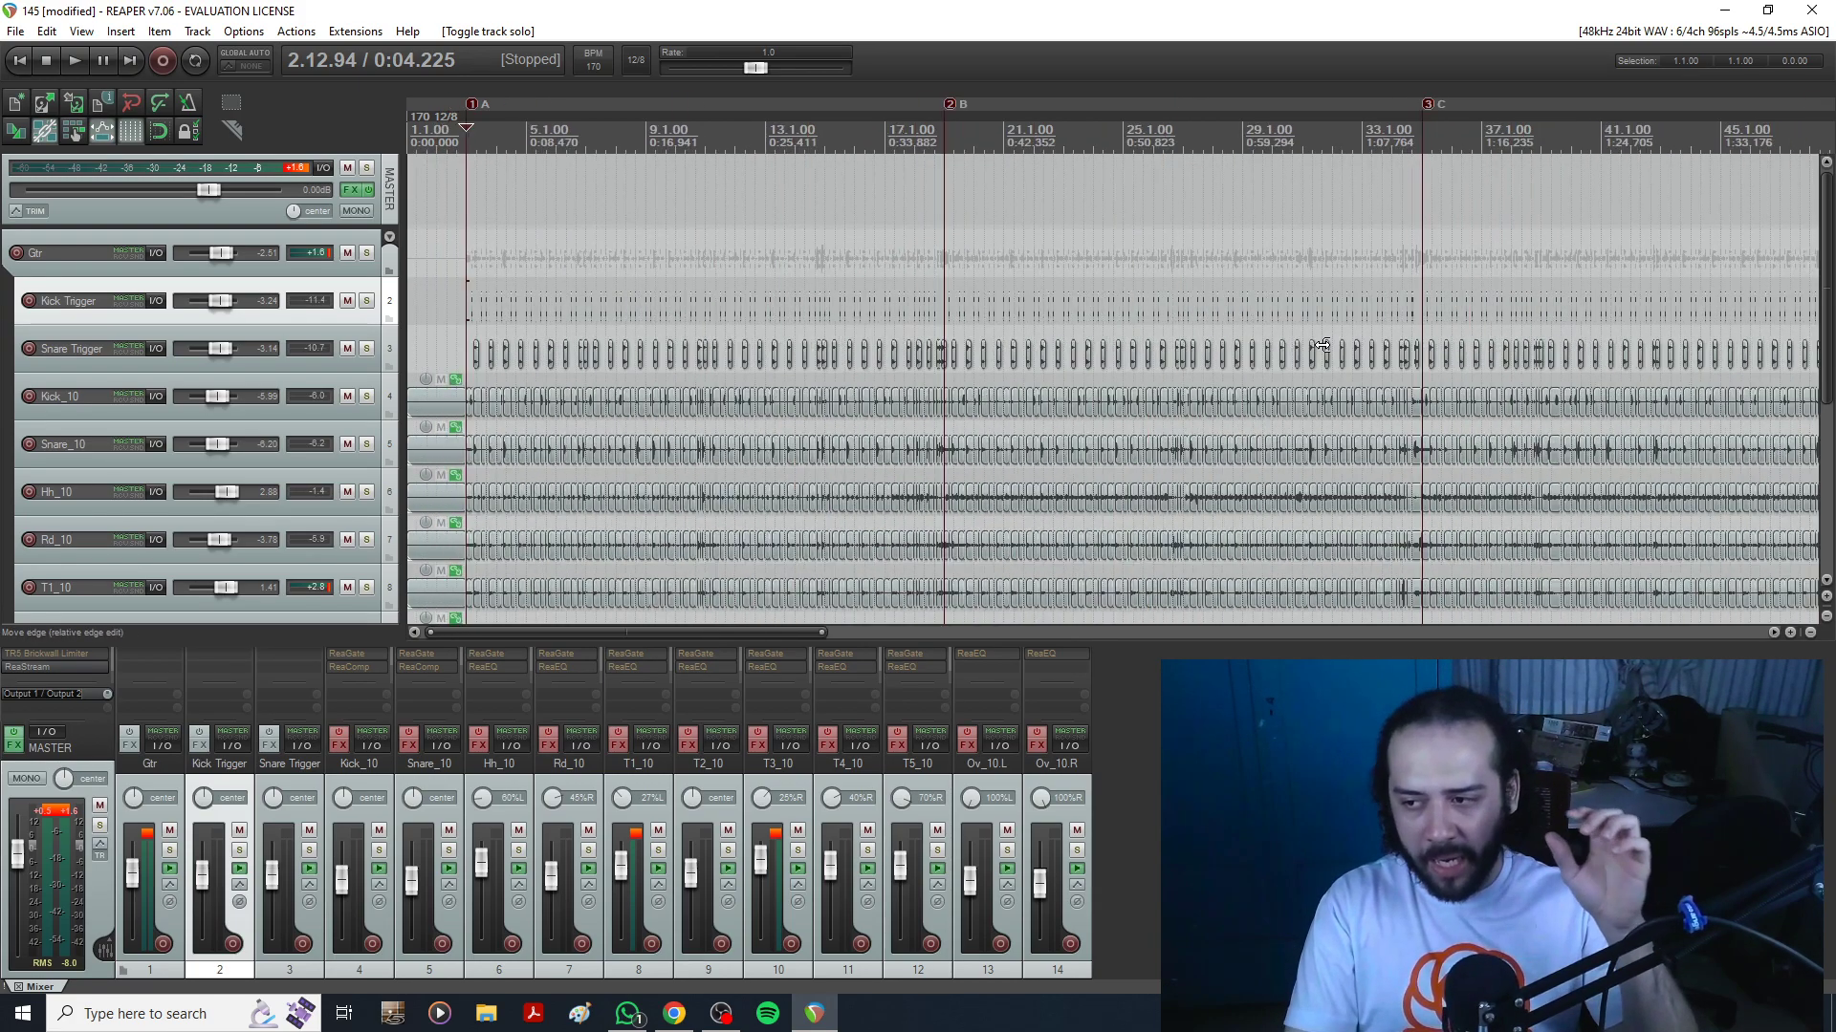
pyautogui.scroll(-2, 1160, 301)
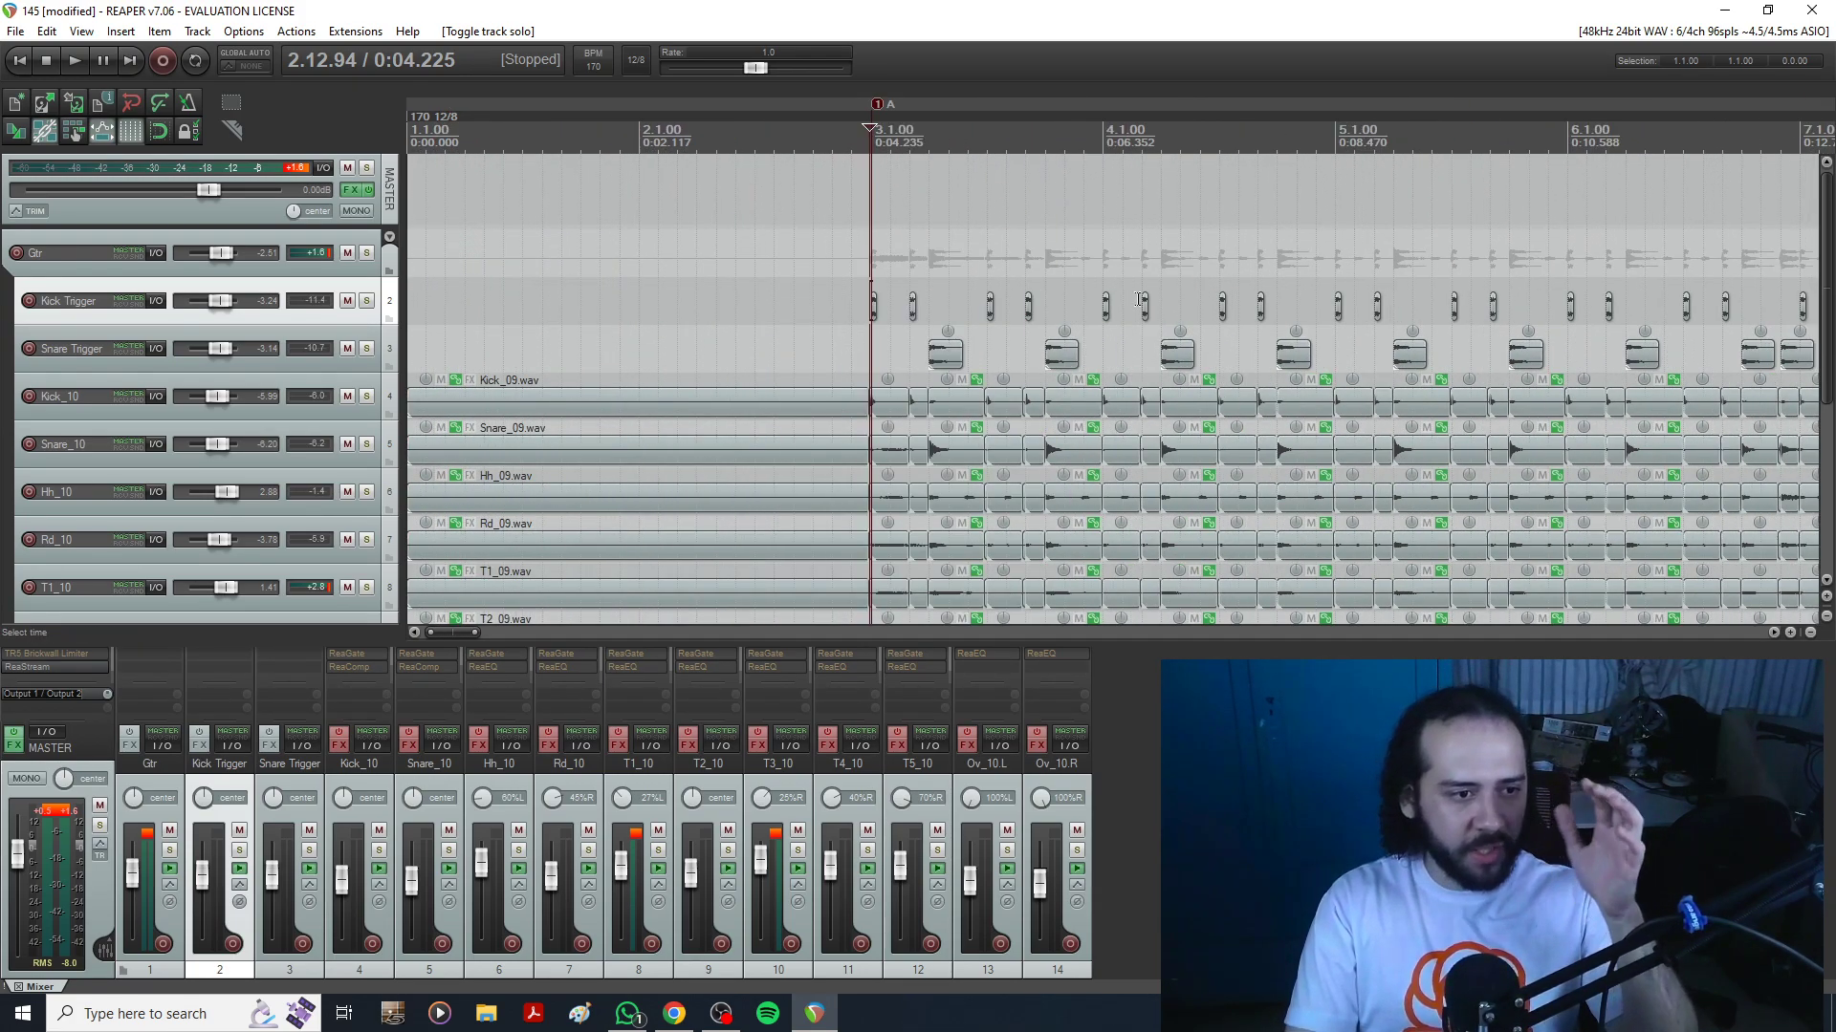
pyautogui.moveTo(1612, 103); pyautogui.dragTo(1210, 130)
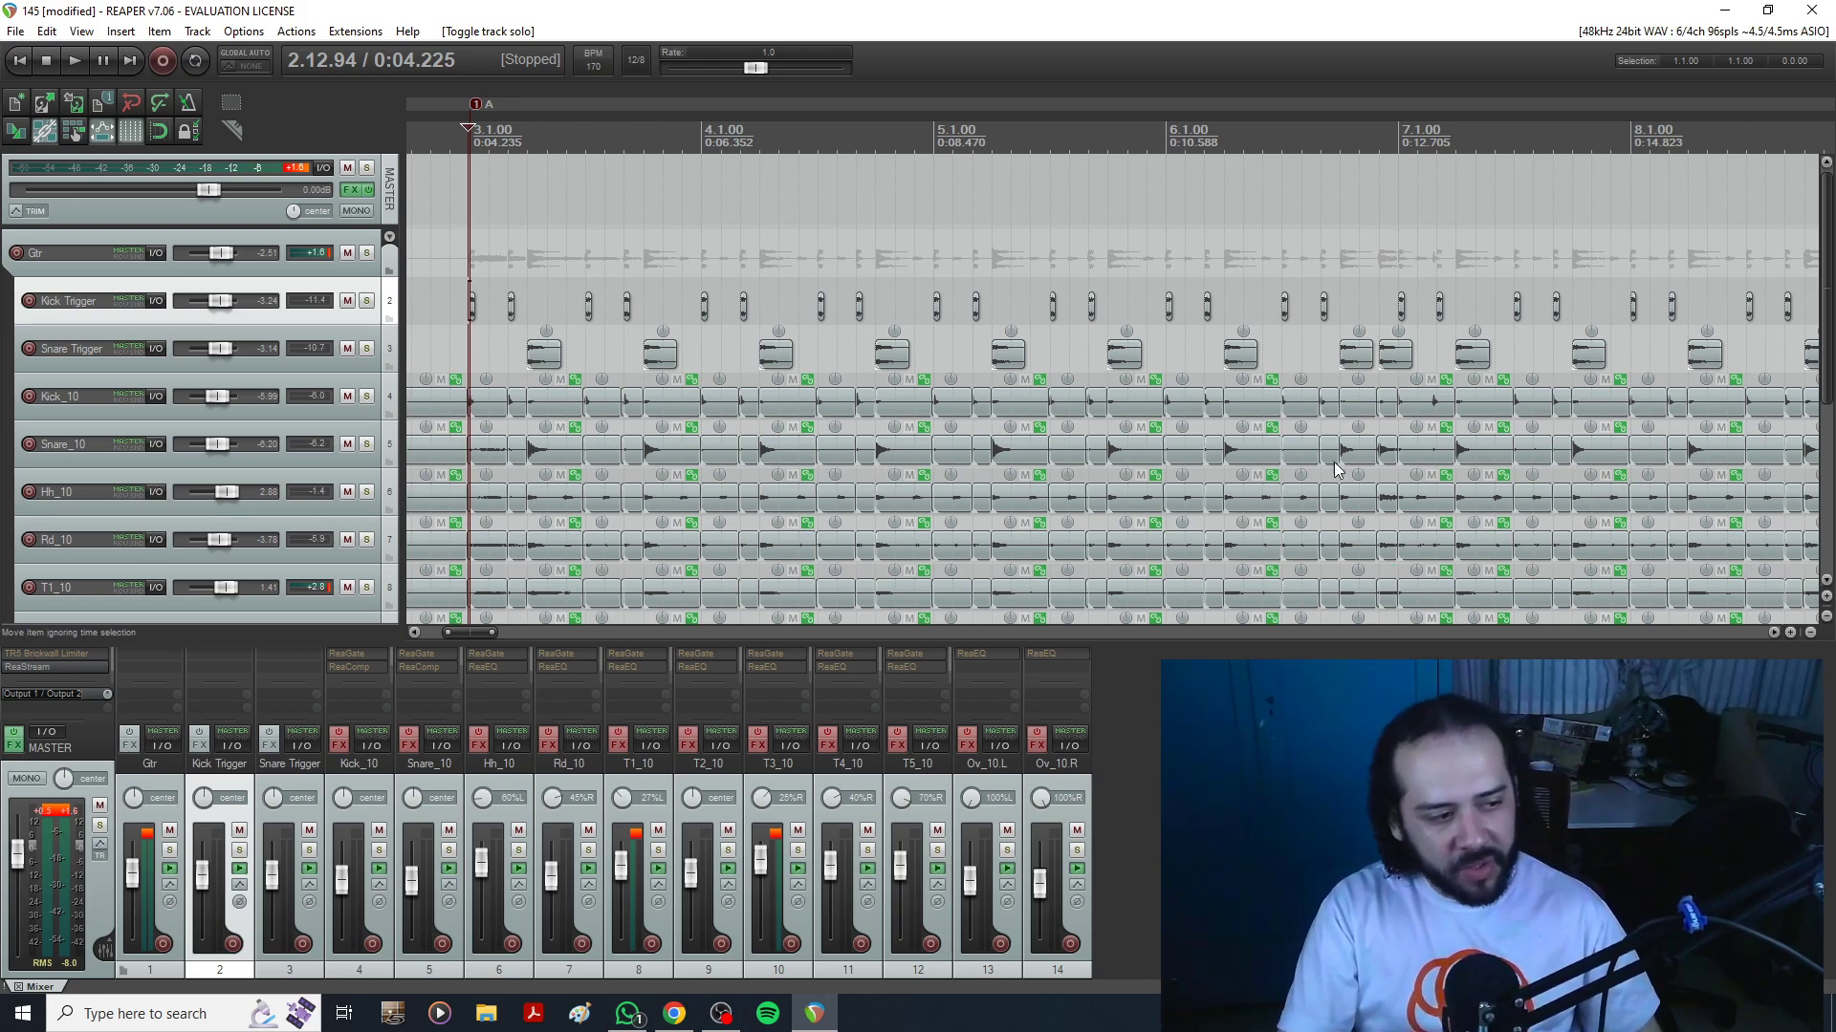
pyautogui.click(384, 794)
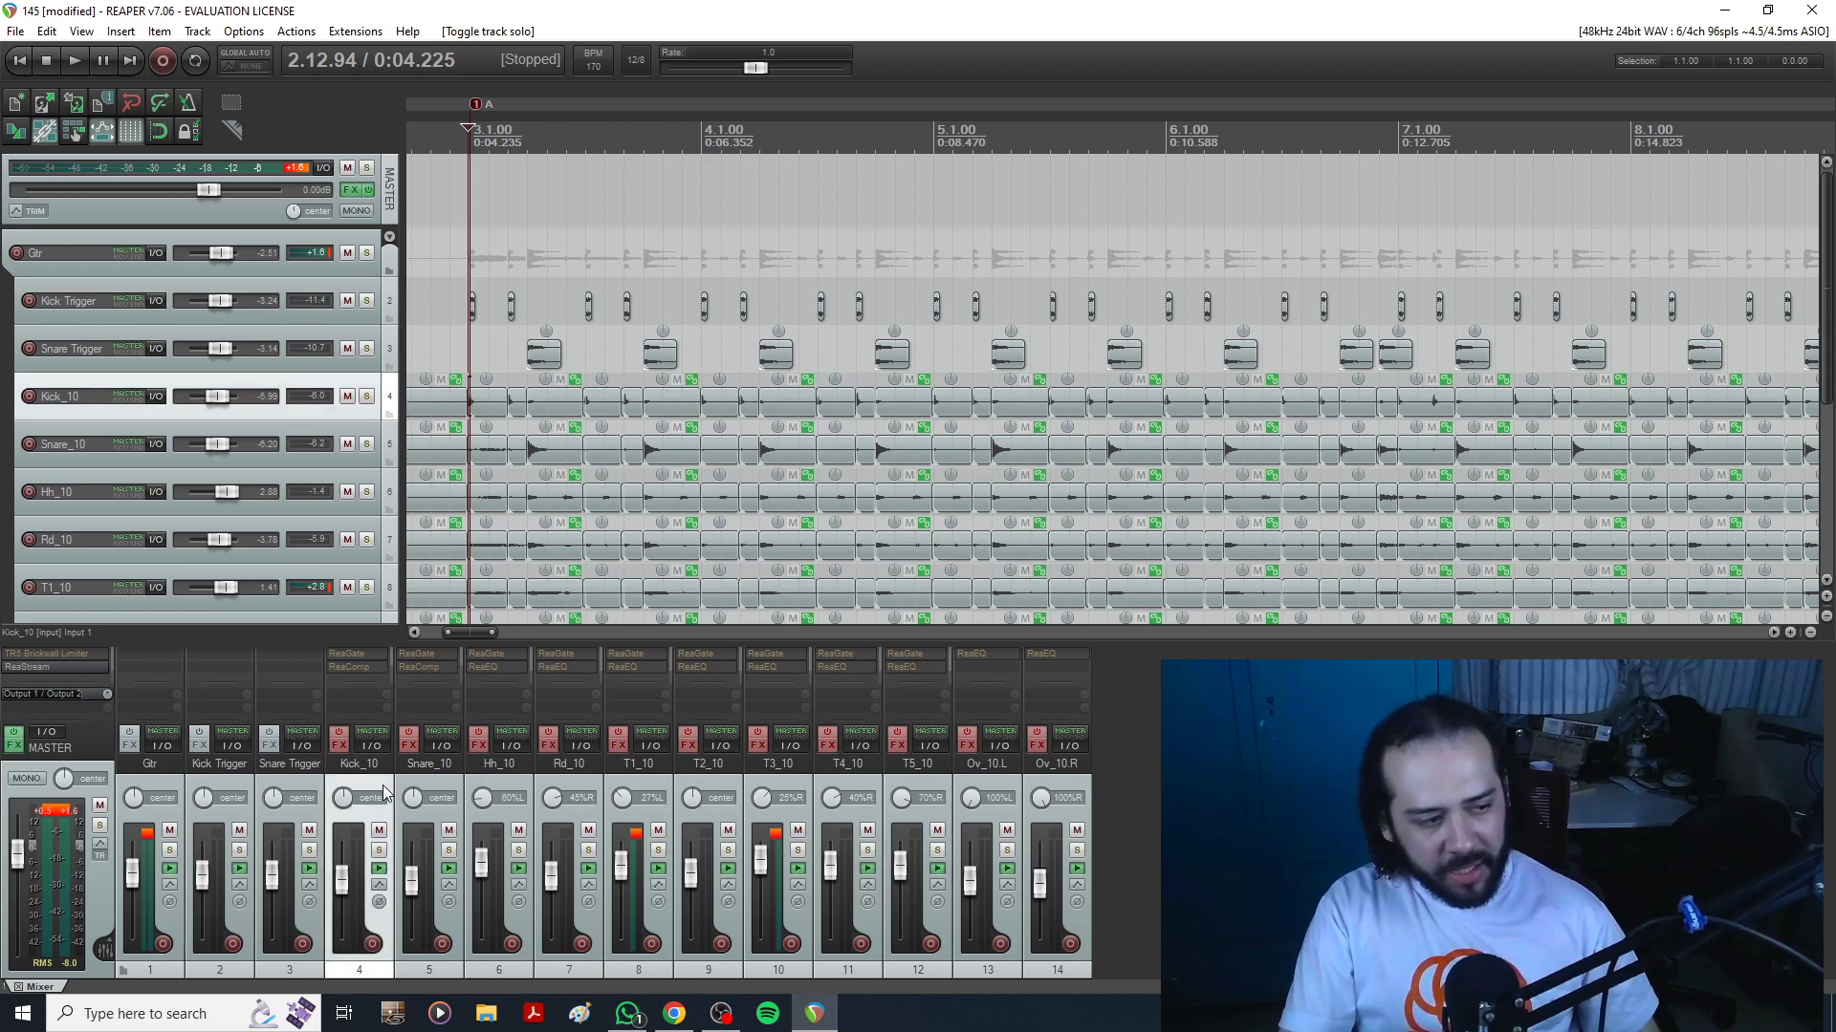
pyautogui.keyDown('shift'); pyautogui.click(1069, 788); pyautogui.keyUp('shift')
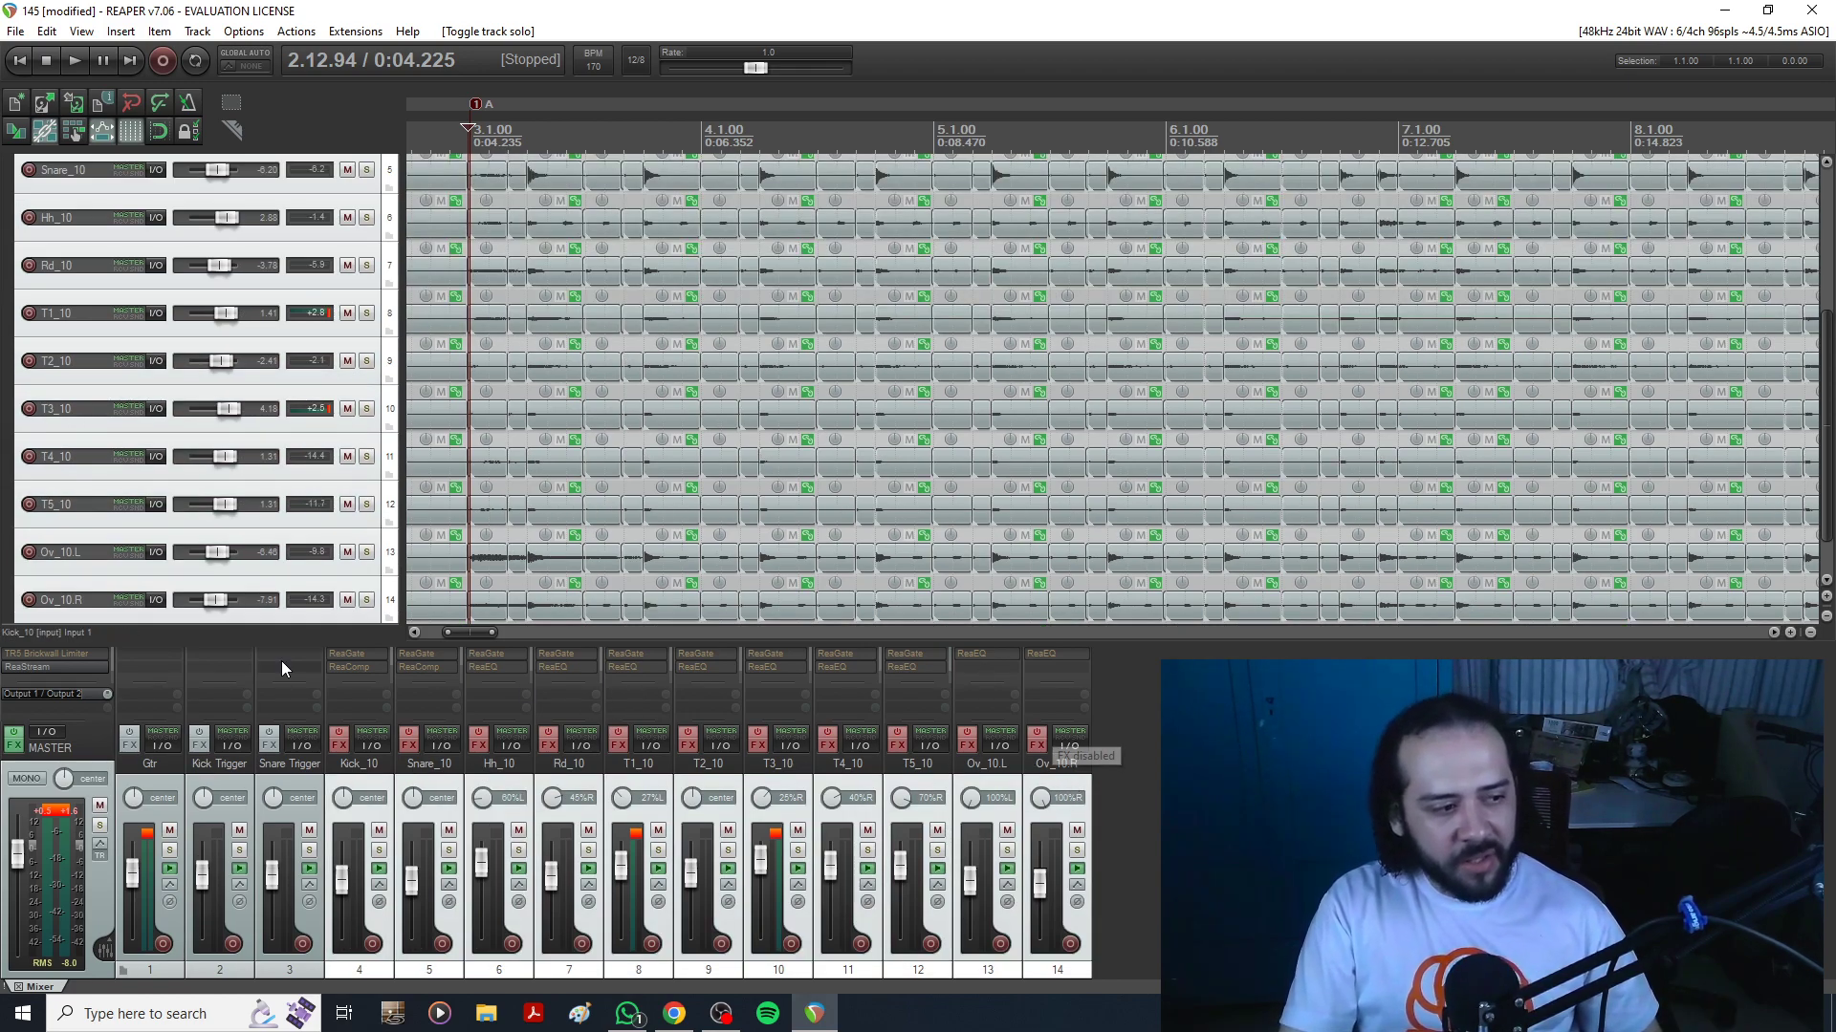
pyautogui.click(379, 850)
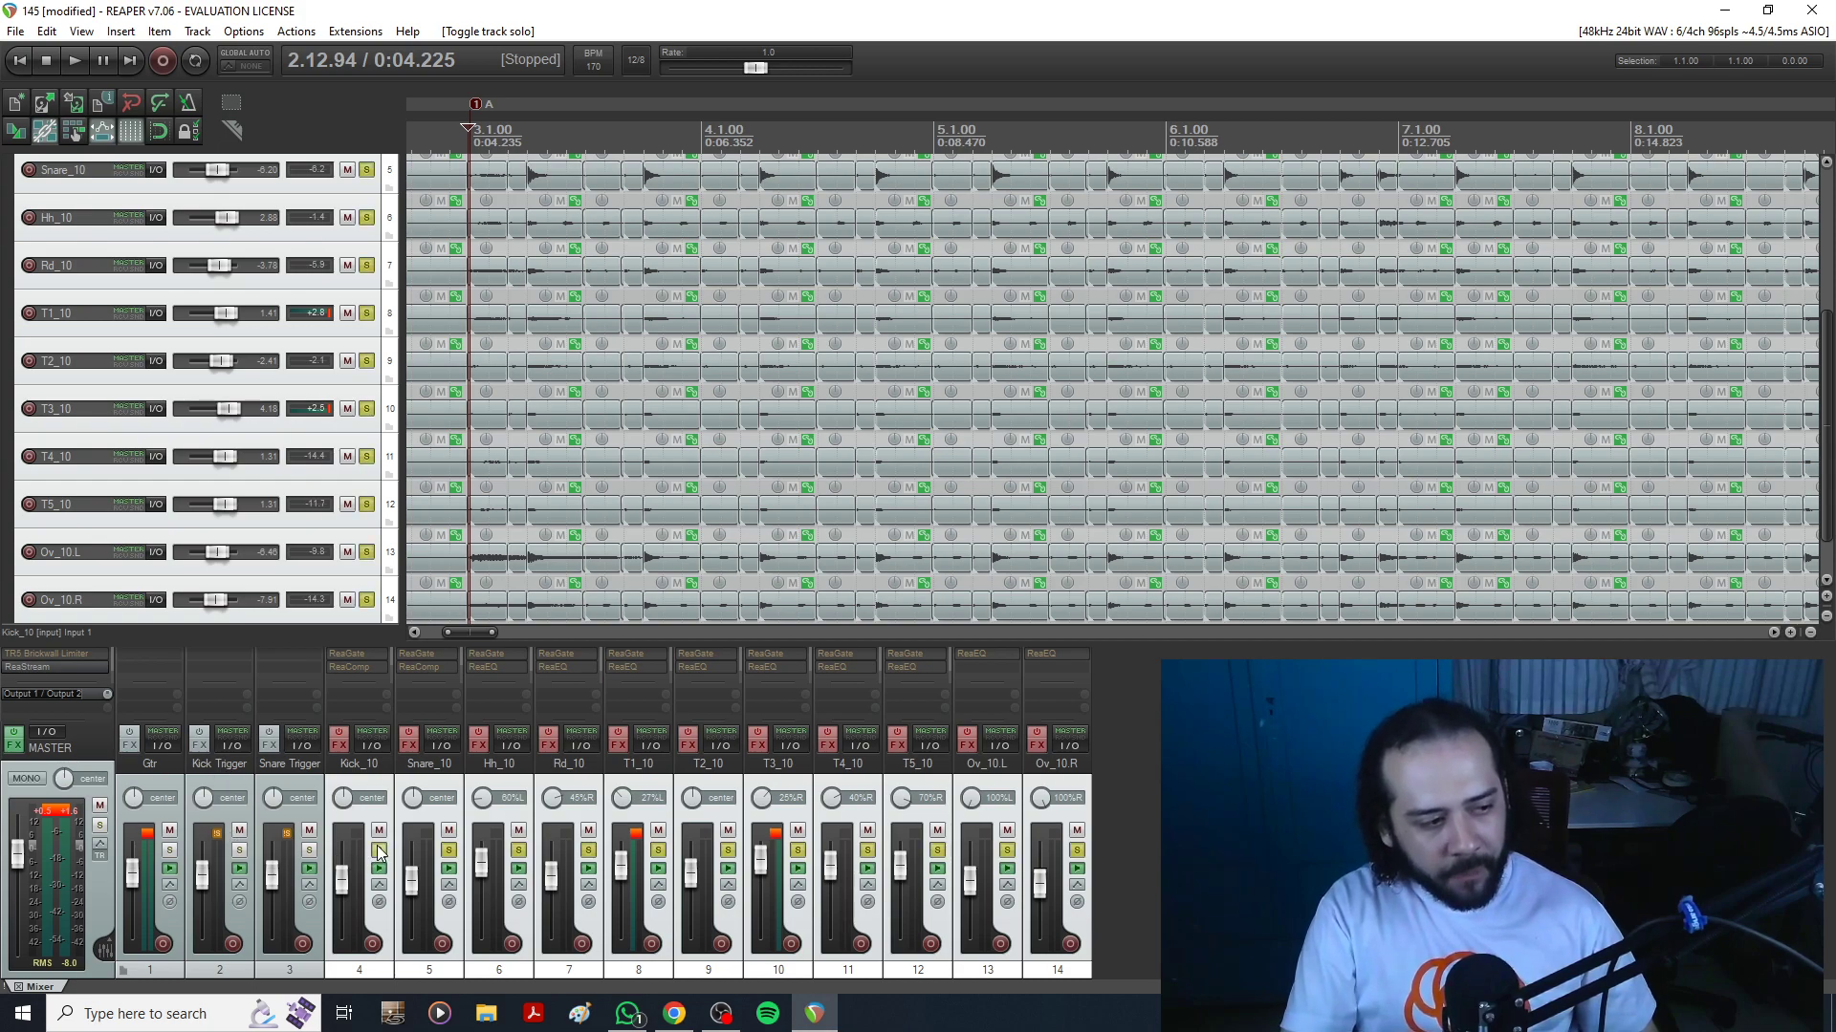
pyautogui.scroll(4, 391, 334)
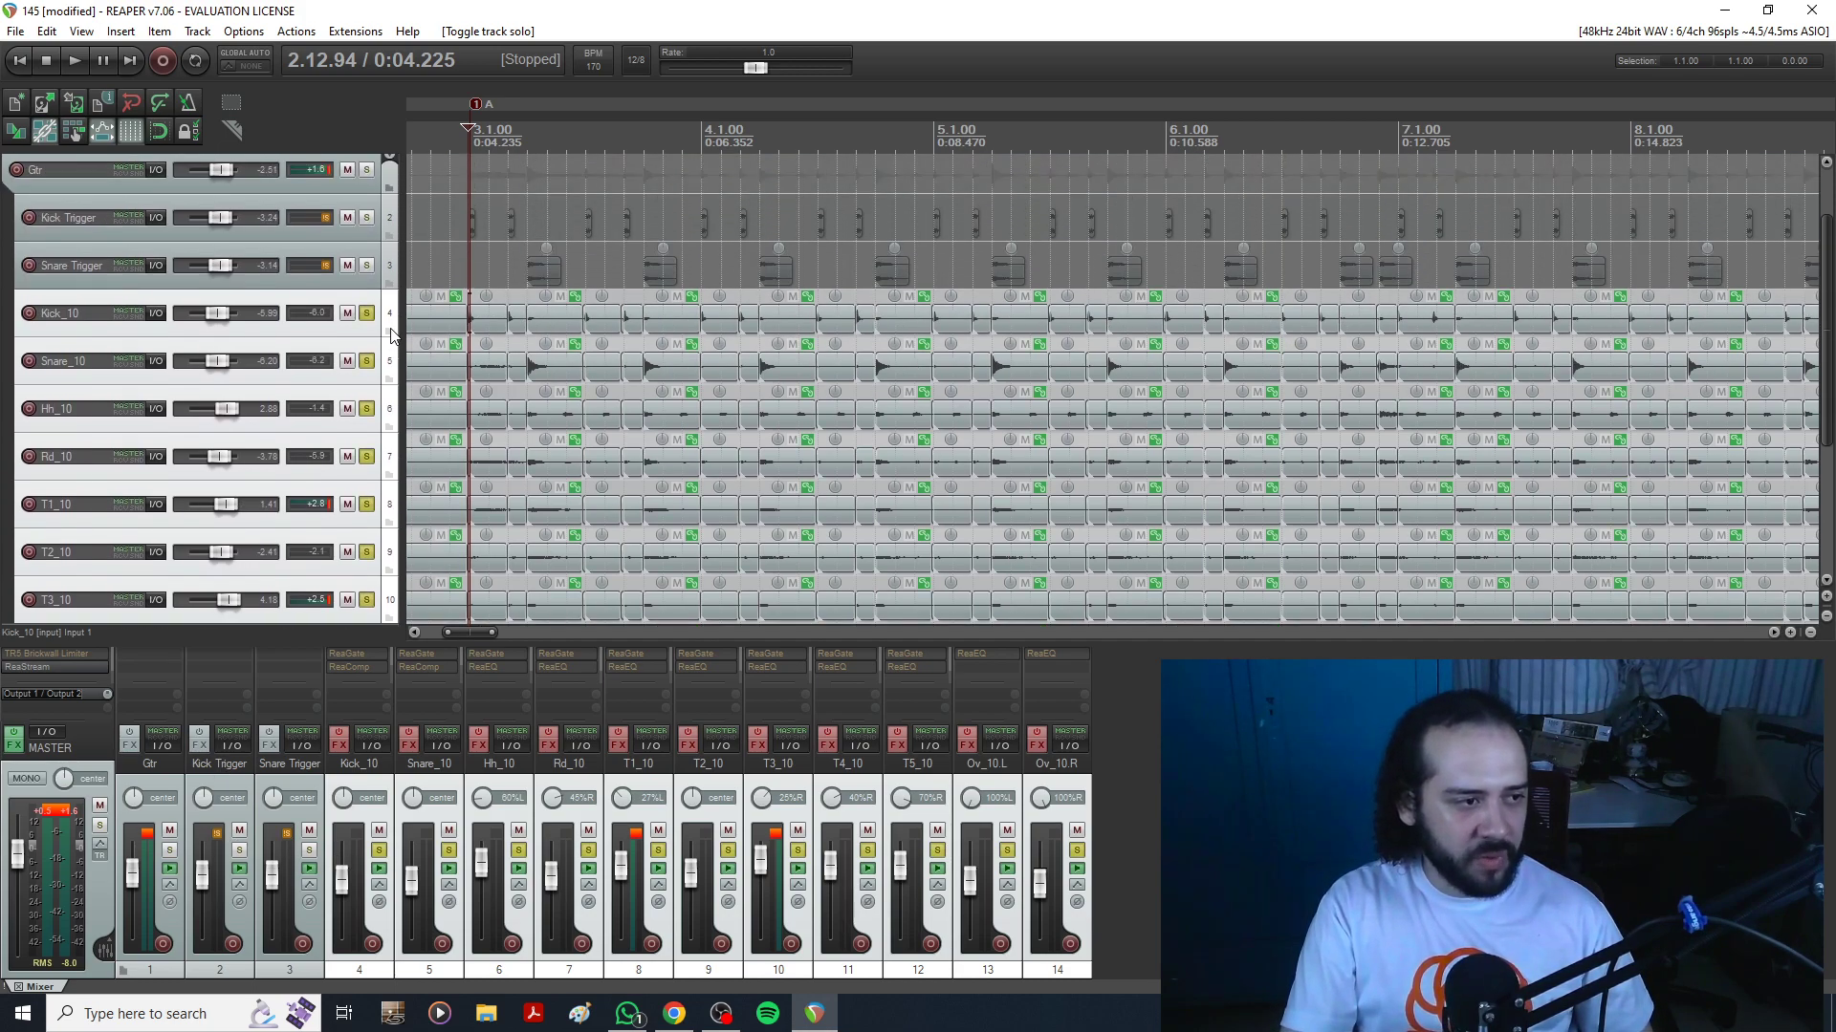
pyautogui.press('space')
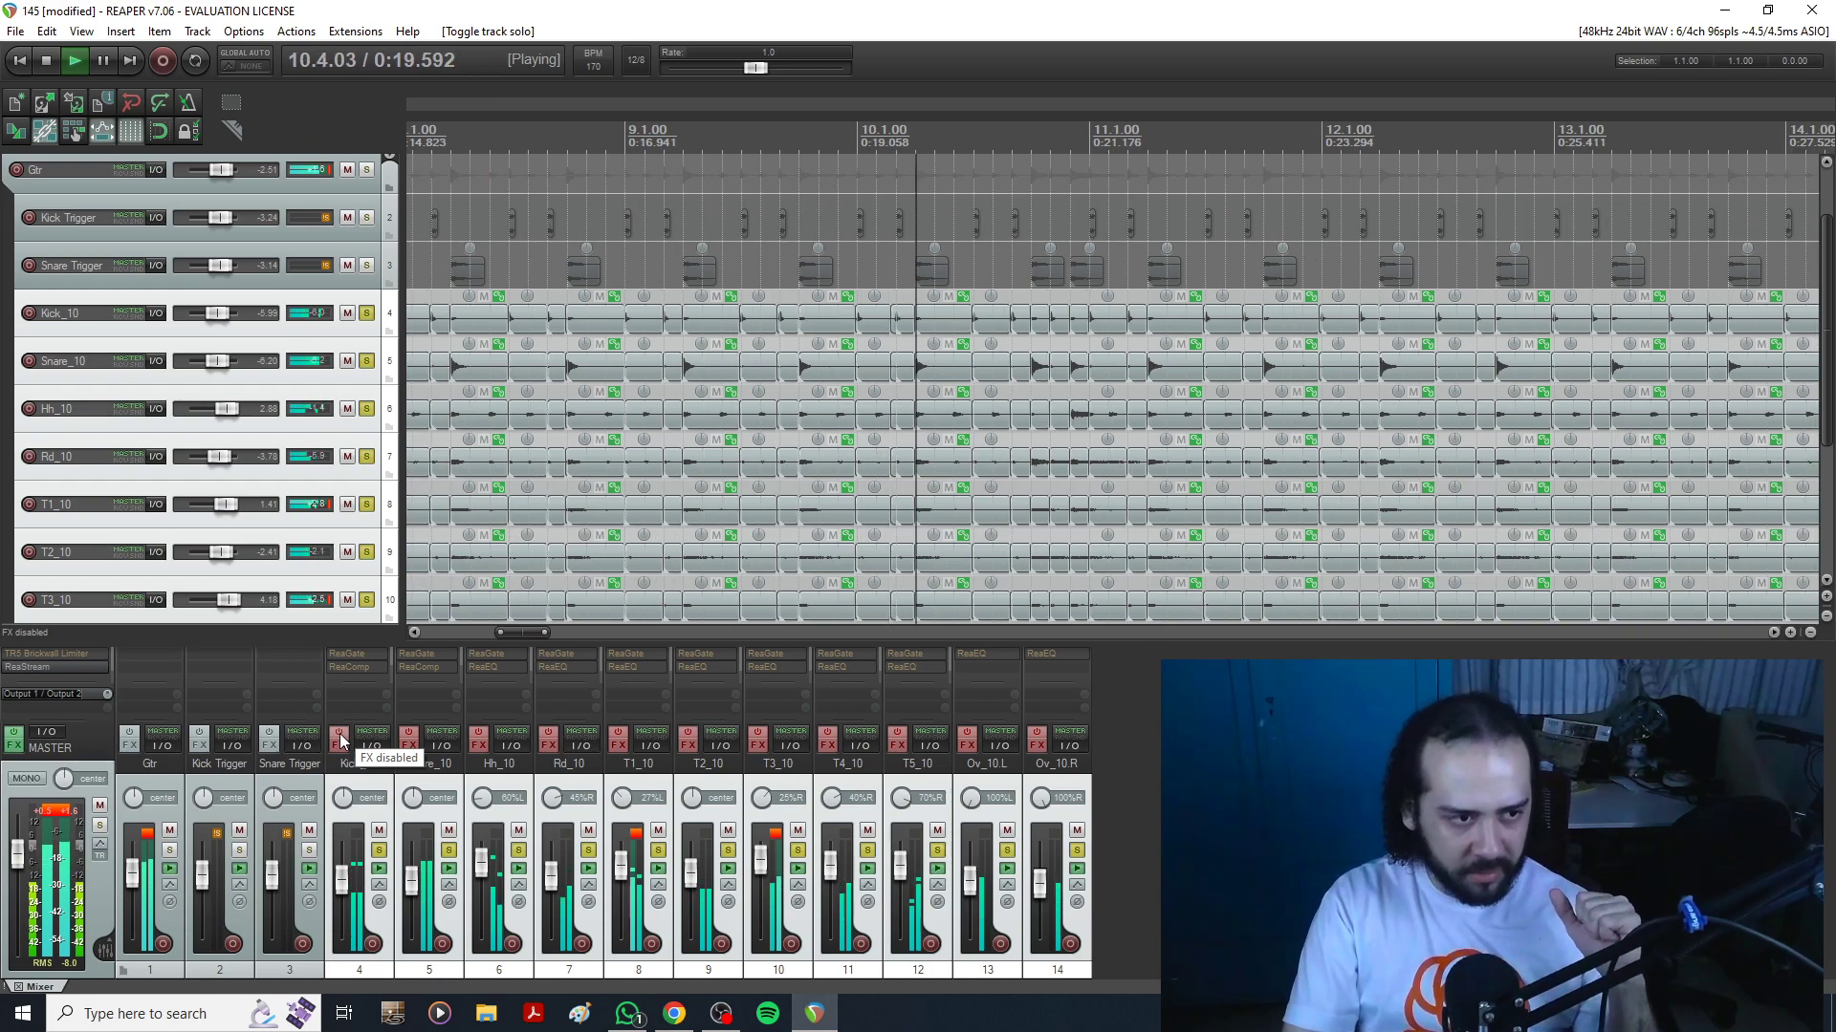
# Enable the effects on the selected drum tracks, Kick_10 through Ov_10.R, and clear their solos while the song plays.
pyautogui.click(340, 741)
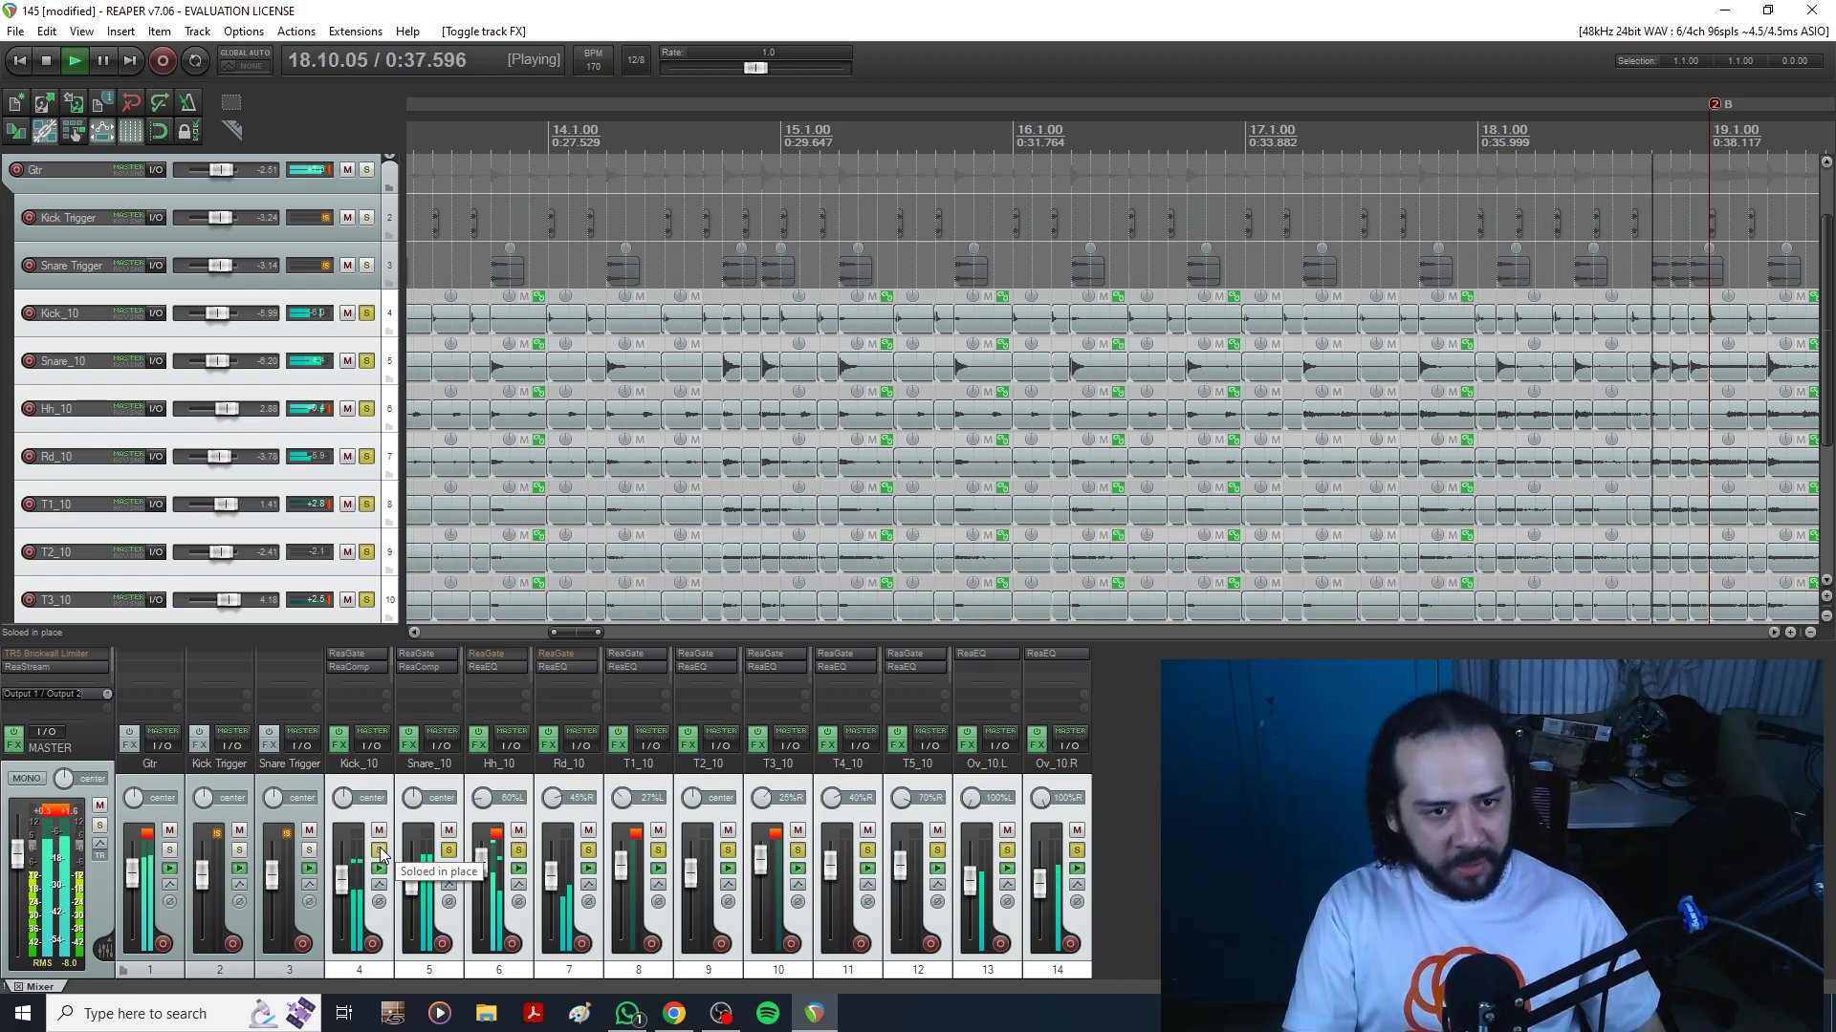
pyautogui.click(380, 851)
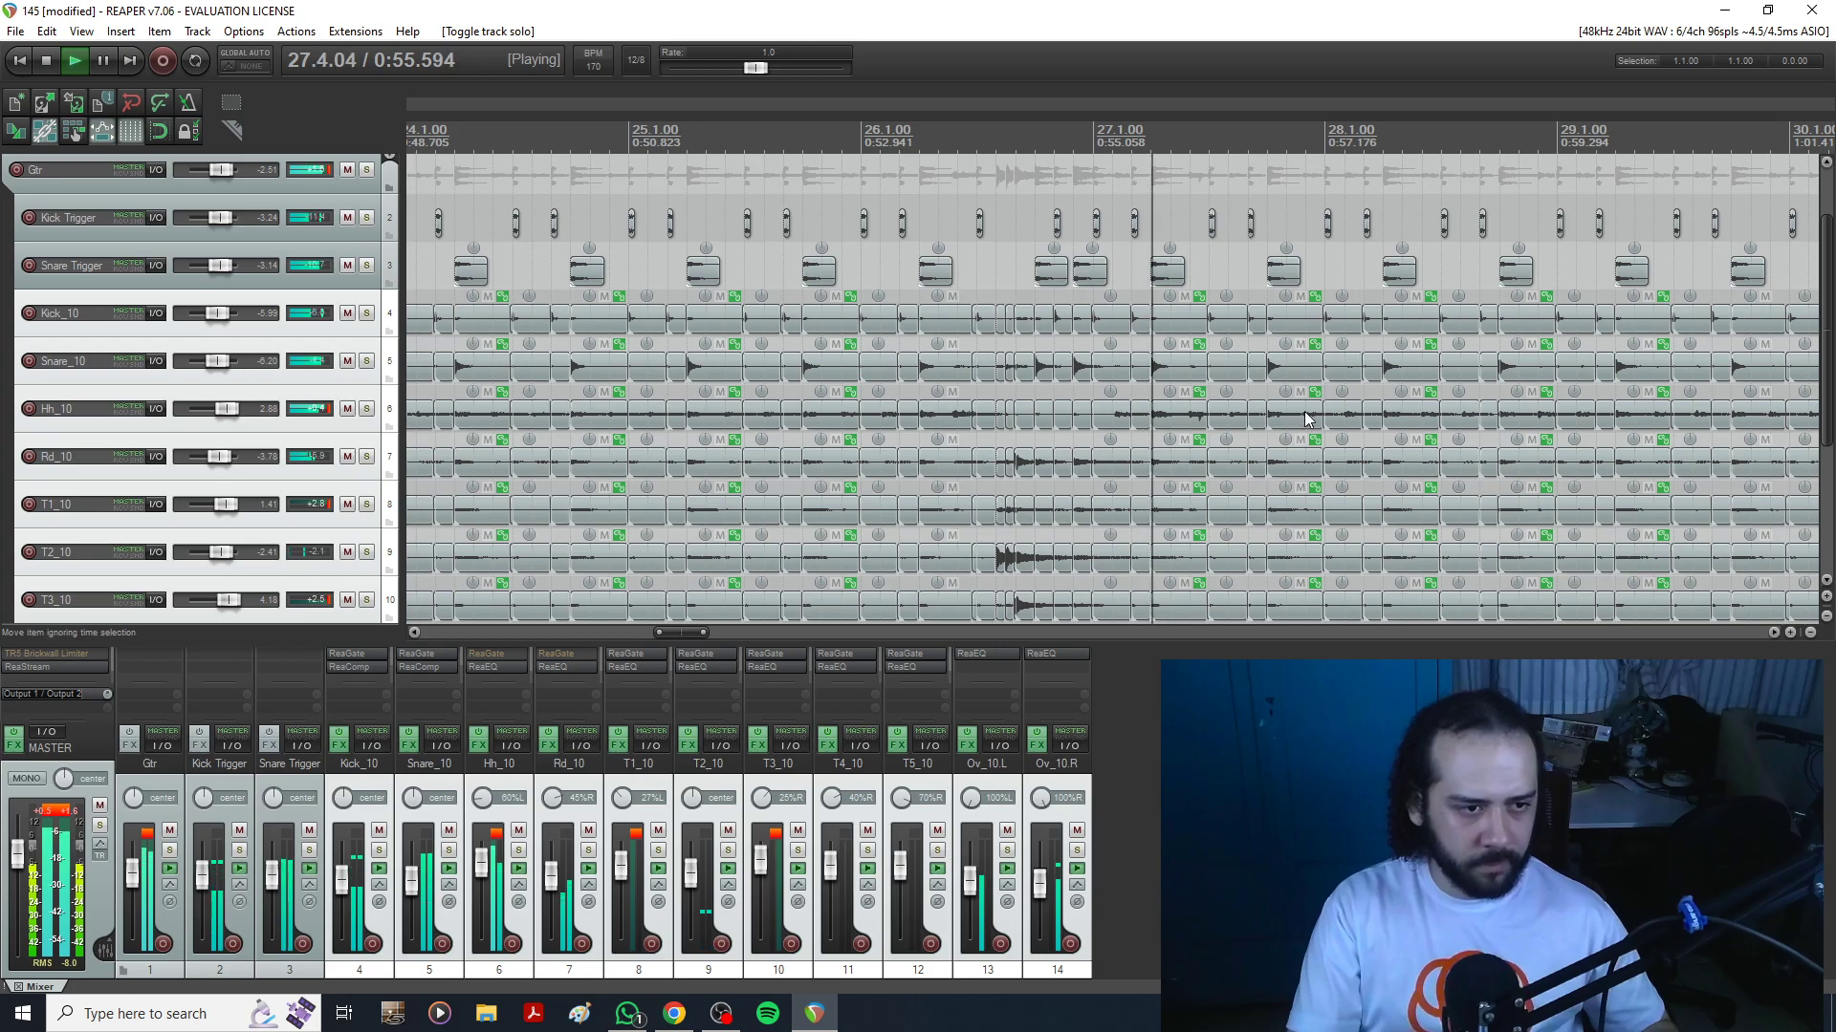
# Audition the bar 34 fill before marker C repeatedly with all tracks, and select the Kick_10 slice at 34.9.30 after stopping.
pyautogui.scroll(-4, 1303, 418)
pyautogui.press('space')
pyautogui.click(1504, 186)
pyautogui.scroll(4, 1506, 199)
pyautogui.scroll(2, 1506, 200)
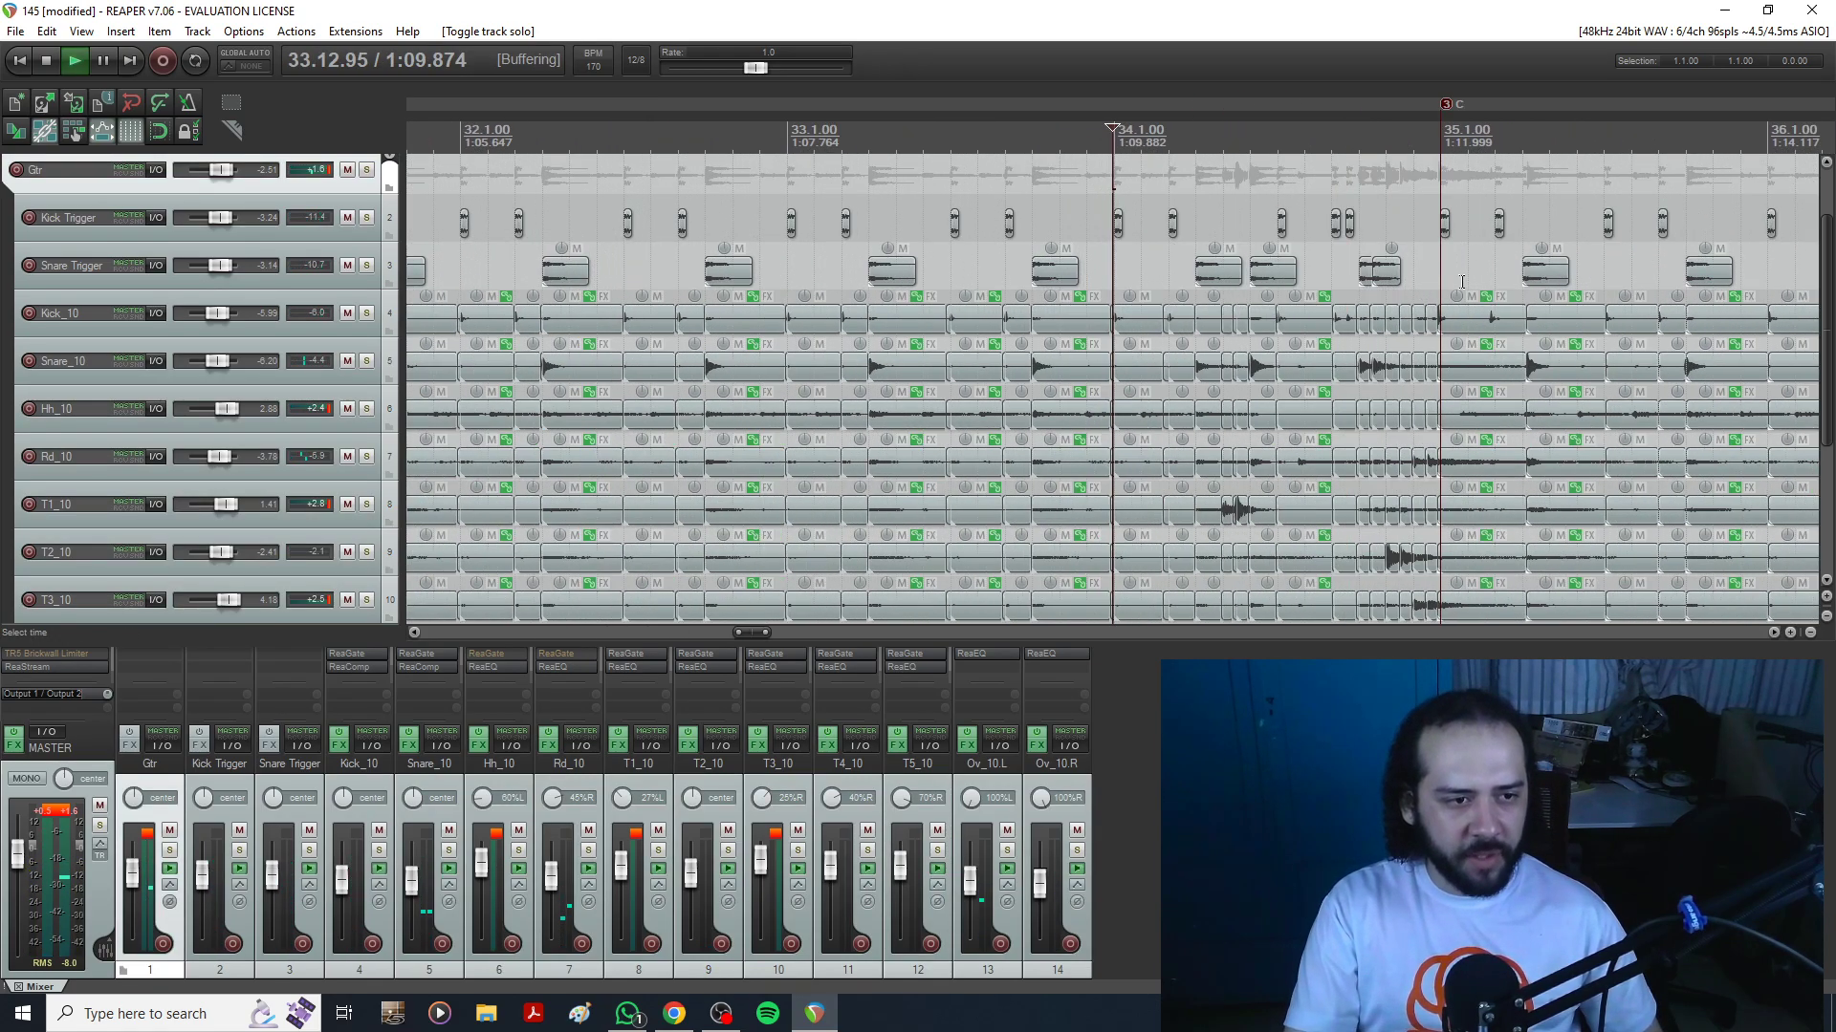
pyautogui.press('space')
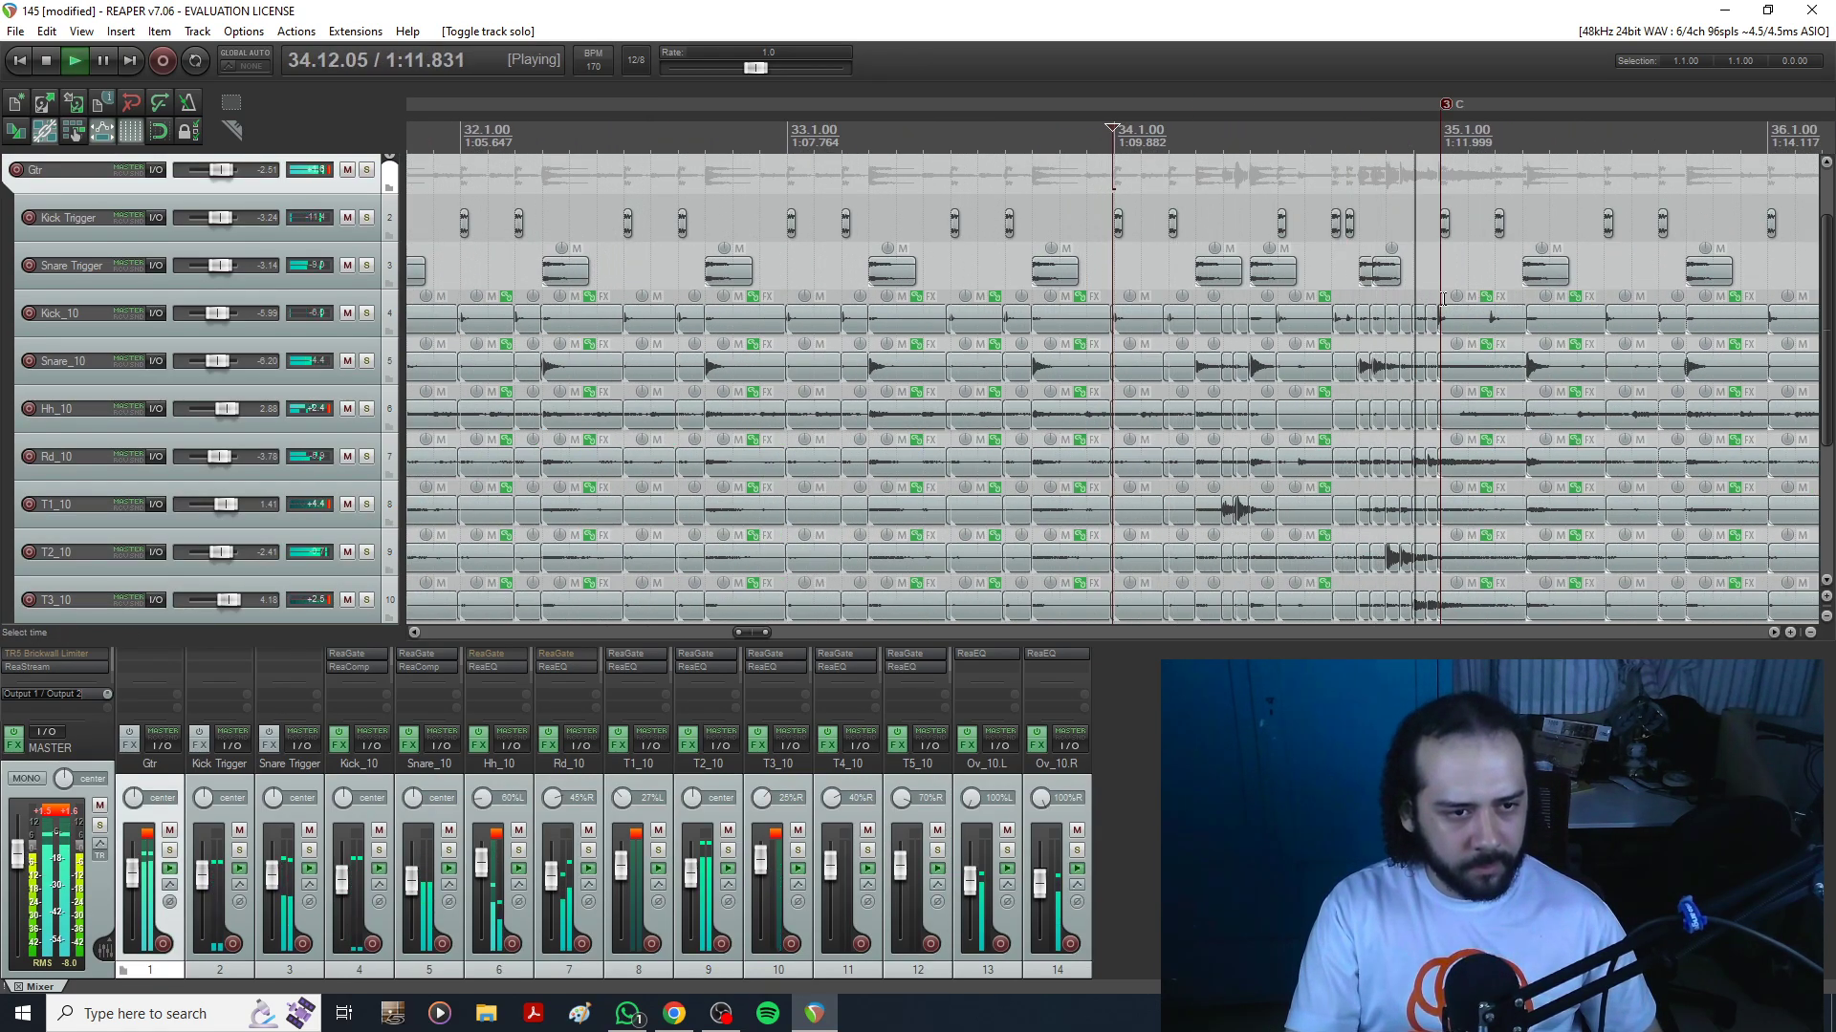
pyautogui.press('space')
pyautogui.press('space')
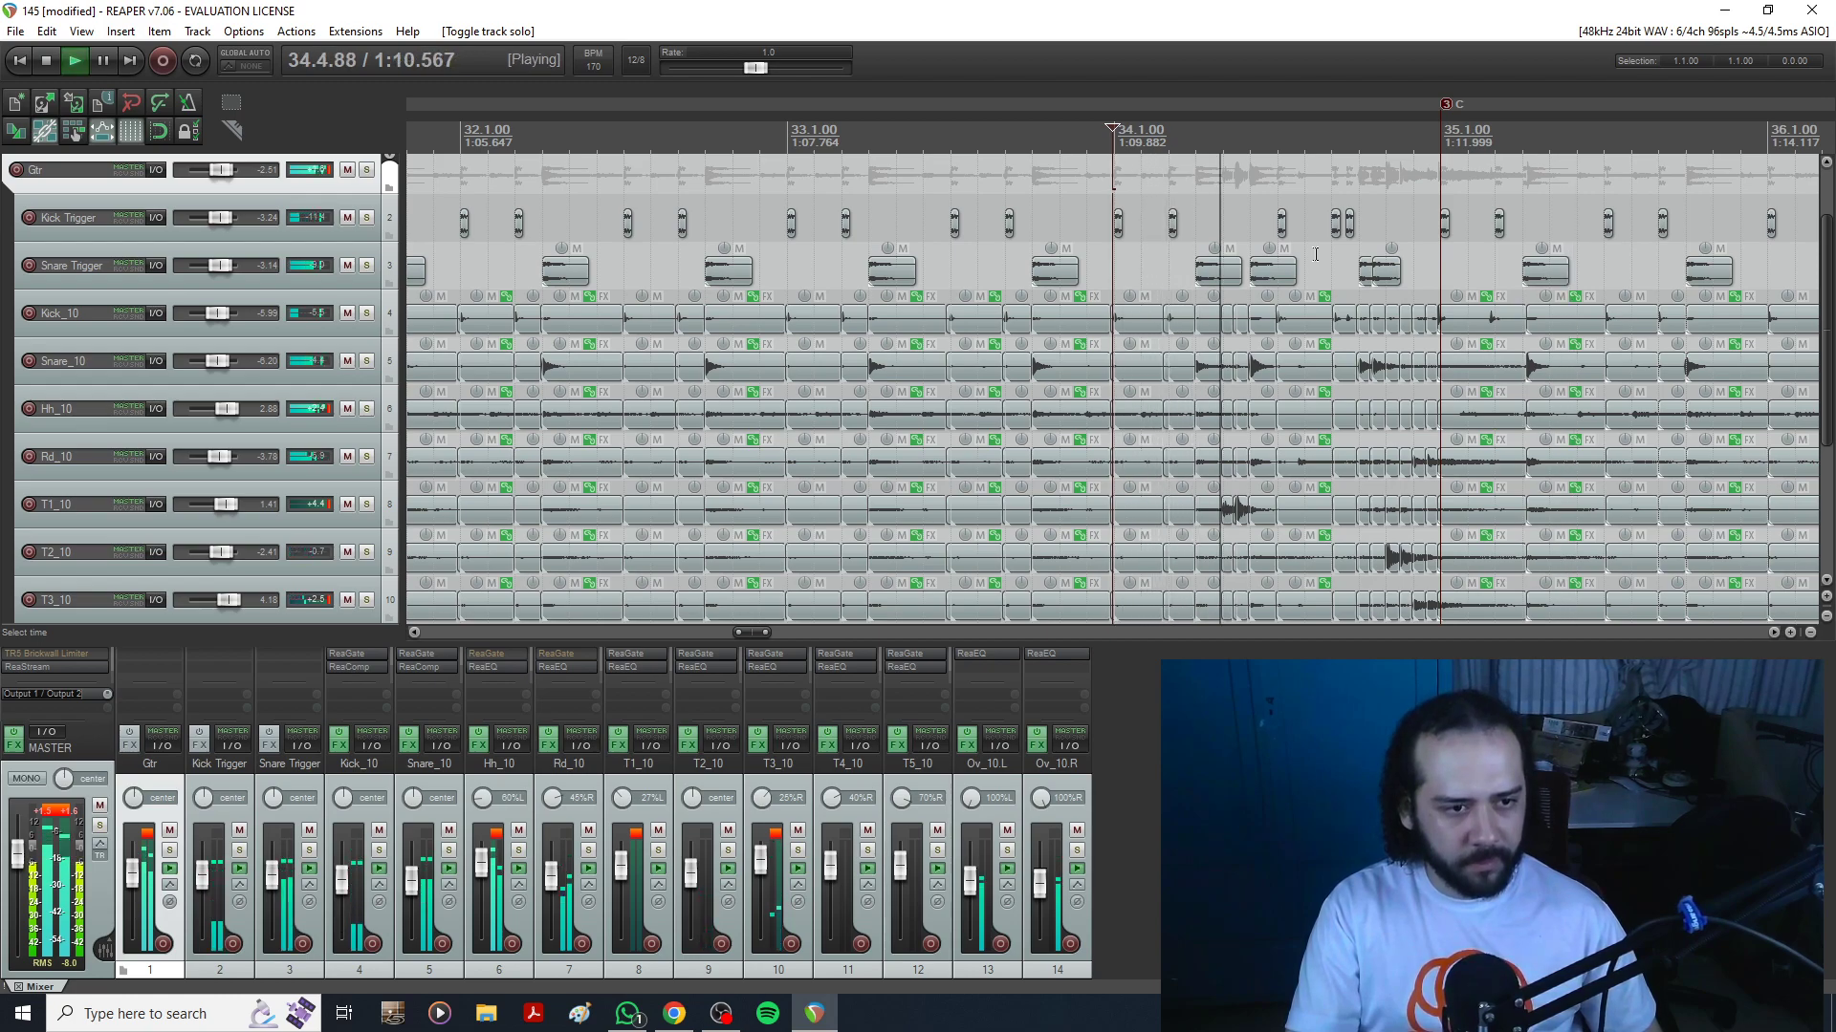
pyautogui.press('space')
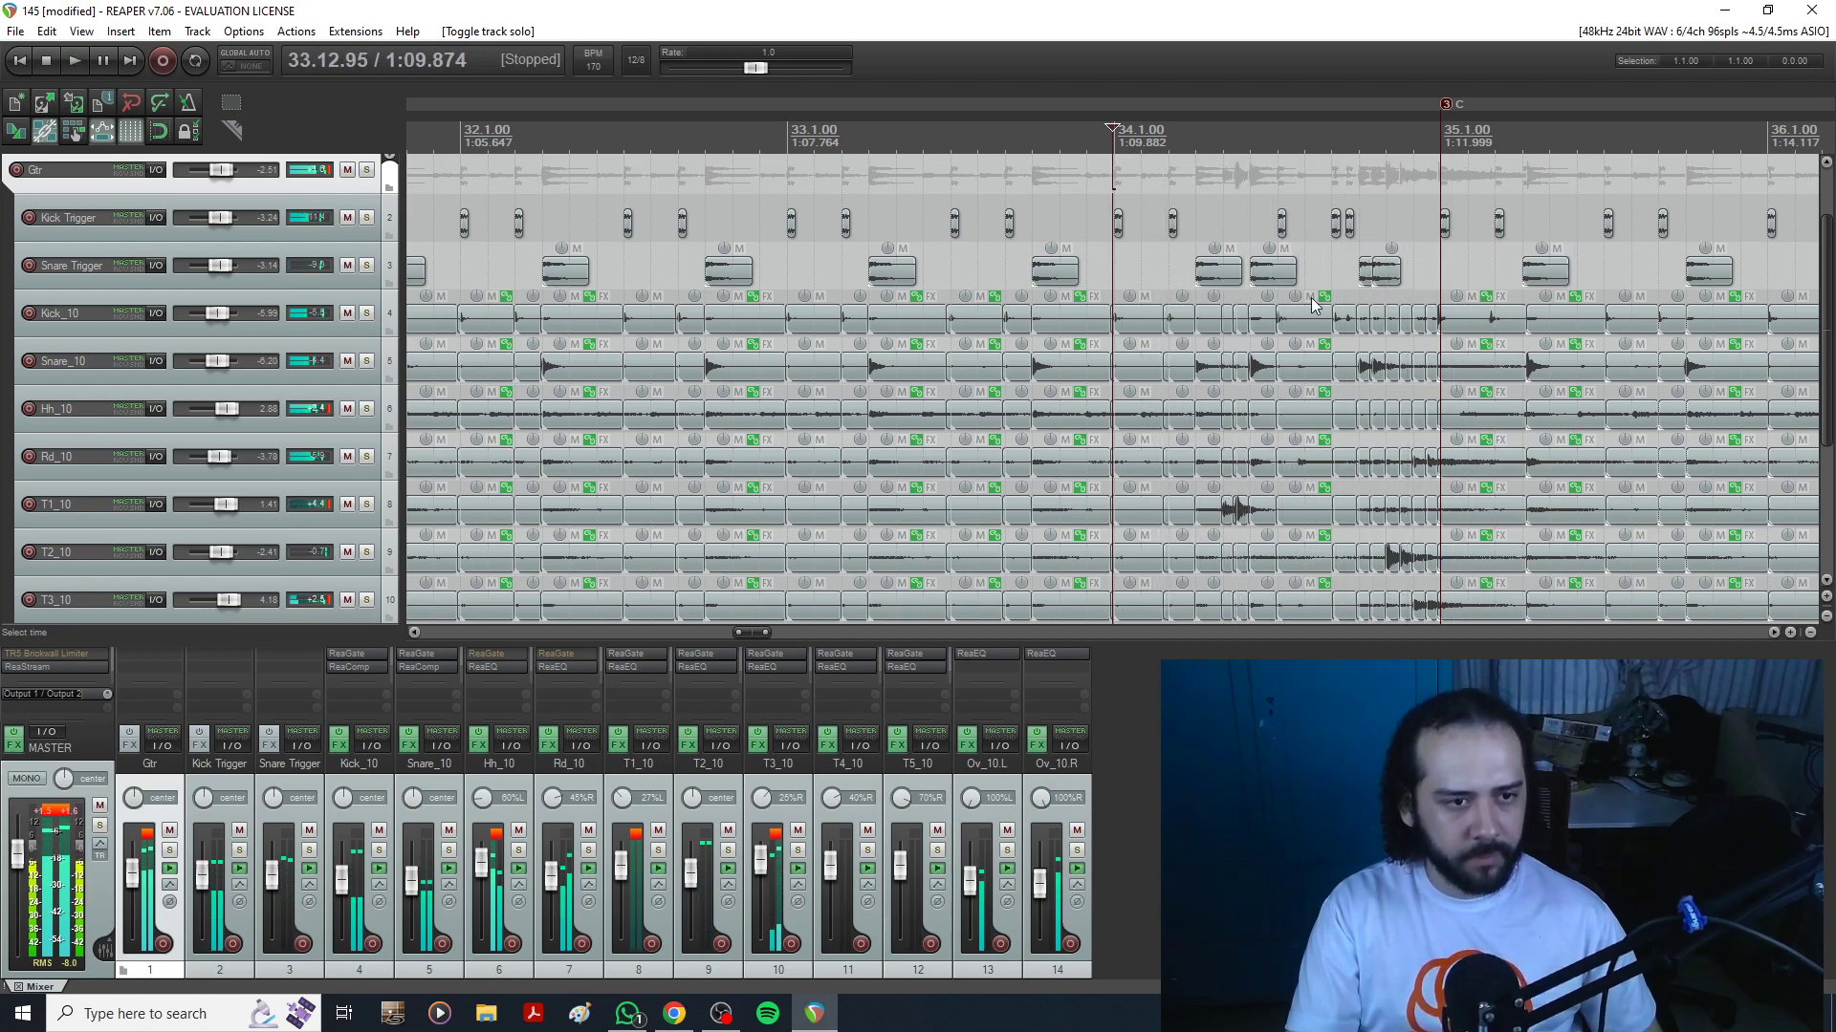
pyautogui.click(1341, 333)
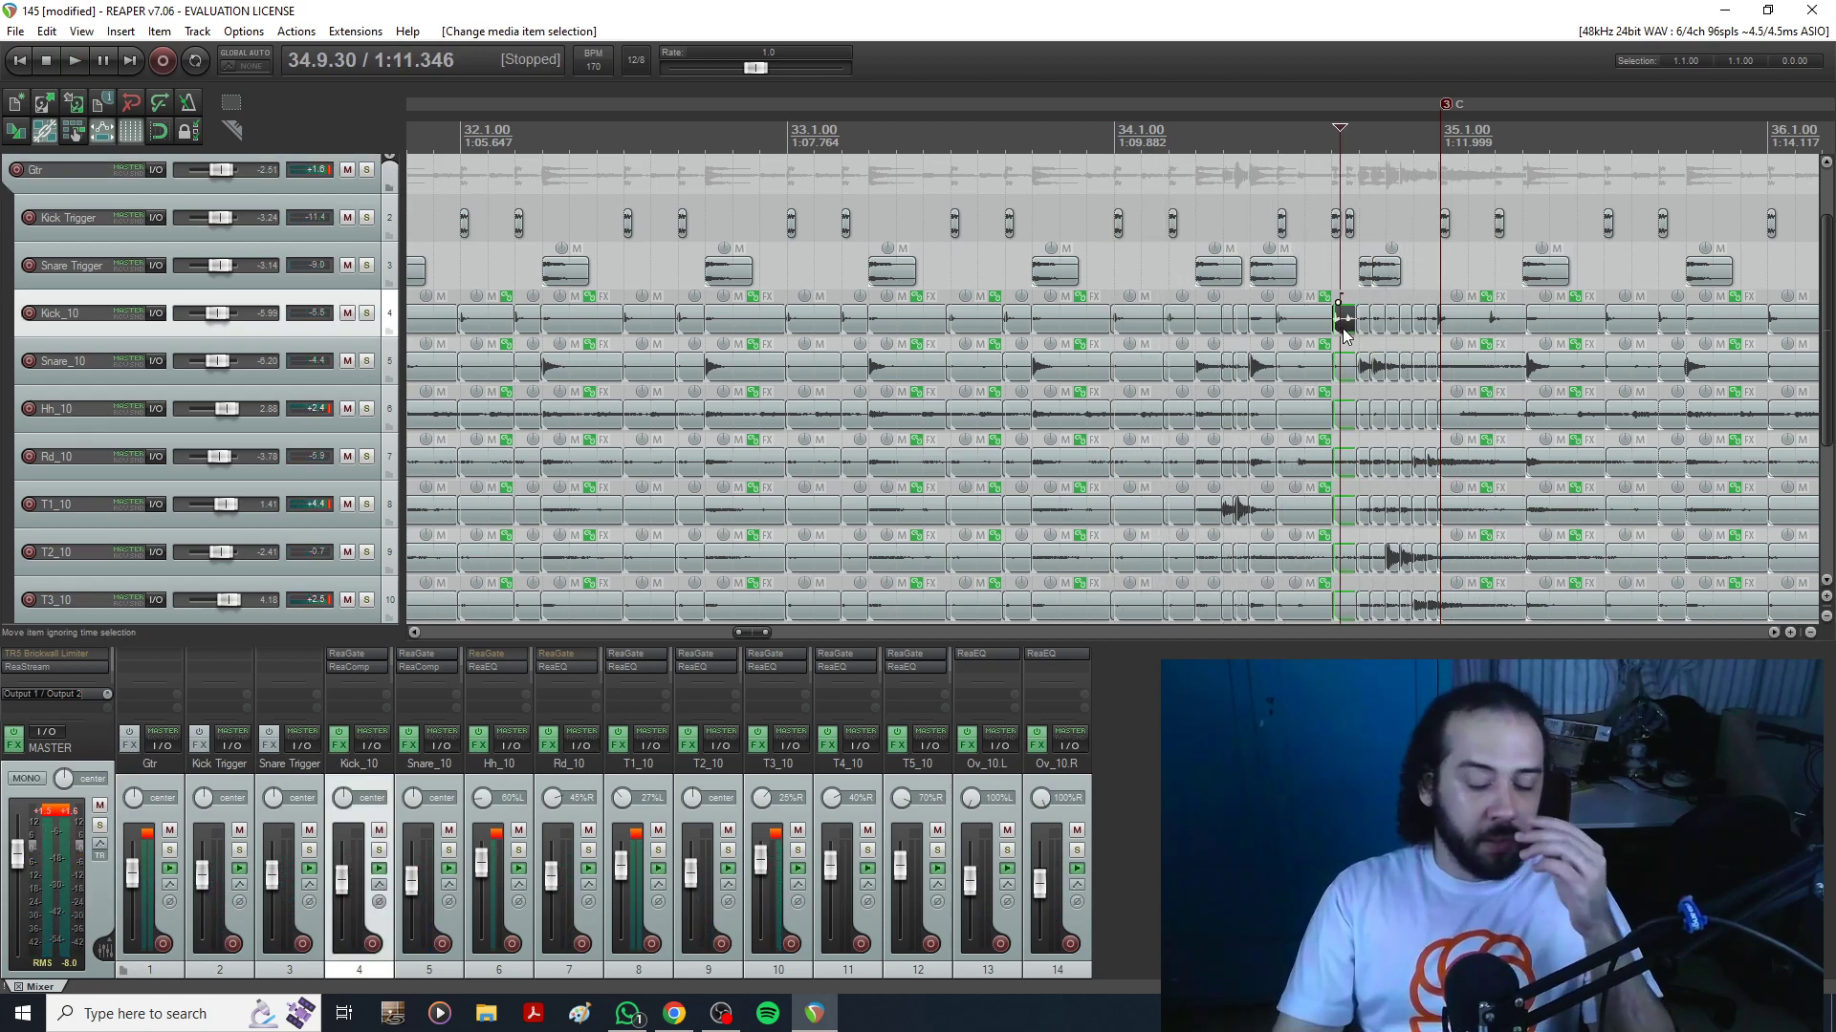